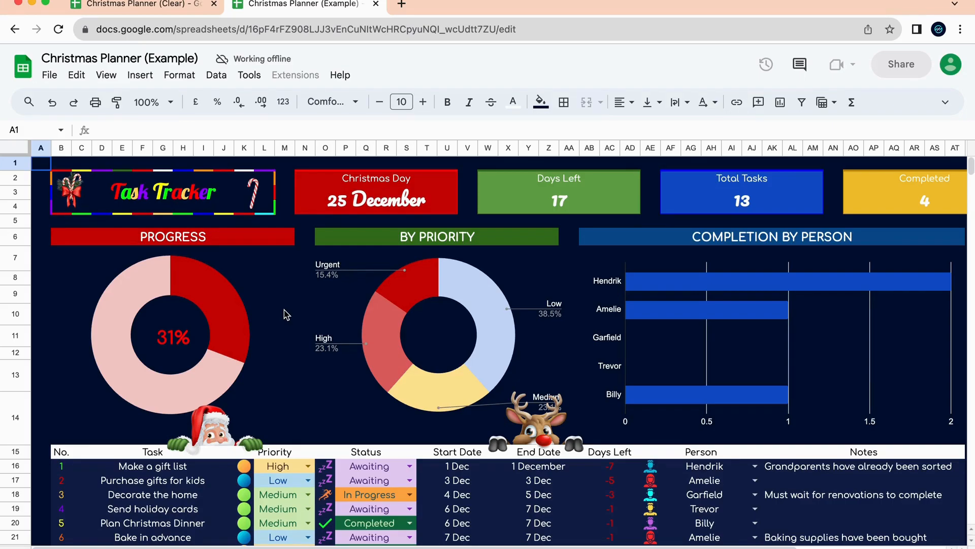
Switch to the blank Christmas Planner (Clear) copy with its empty task rows and charts.
left_click(152, 4)
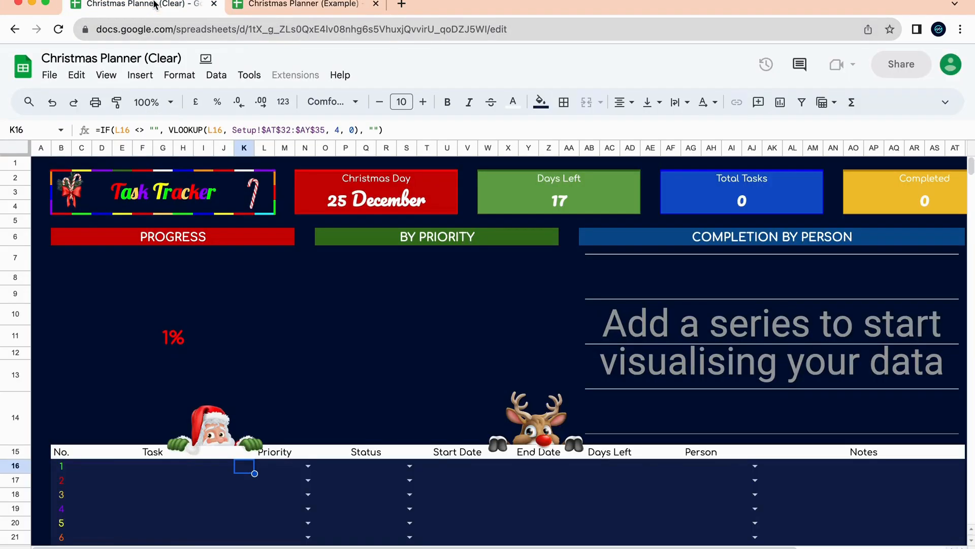
Return to the filled Christmas Planner (Example) showing 13 tasks, 4 completed and 31% progress.
left_click(335, 6)
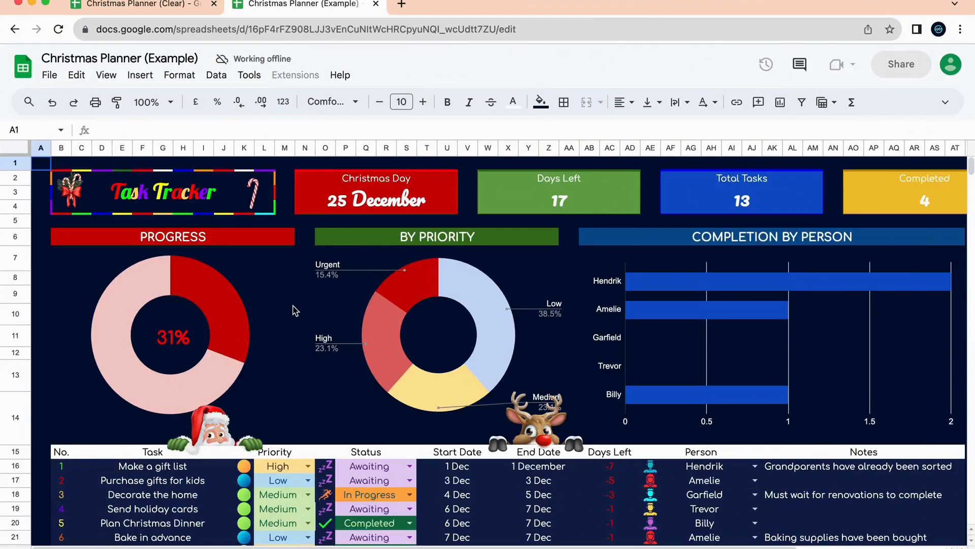
scroll(364, 427, "down", 10)
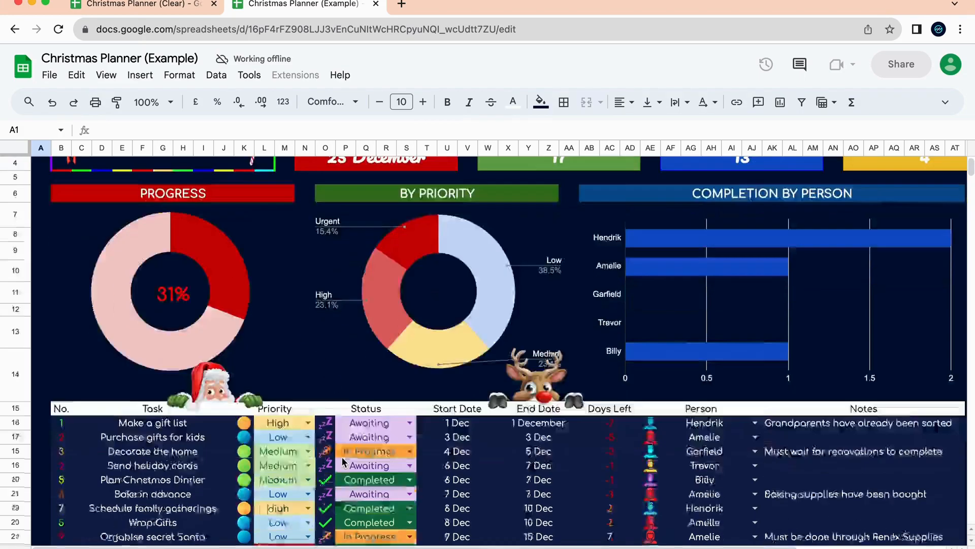
scroll(458, 447, "up", 10)
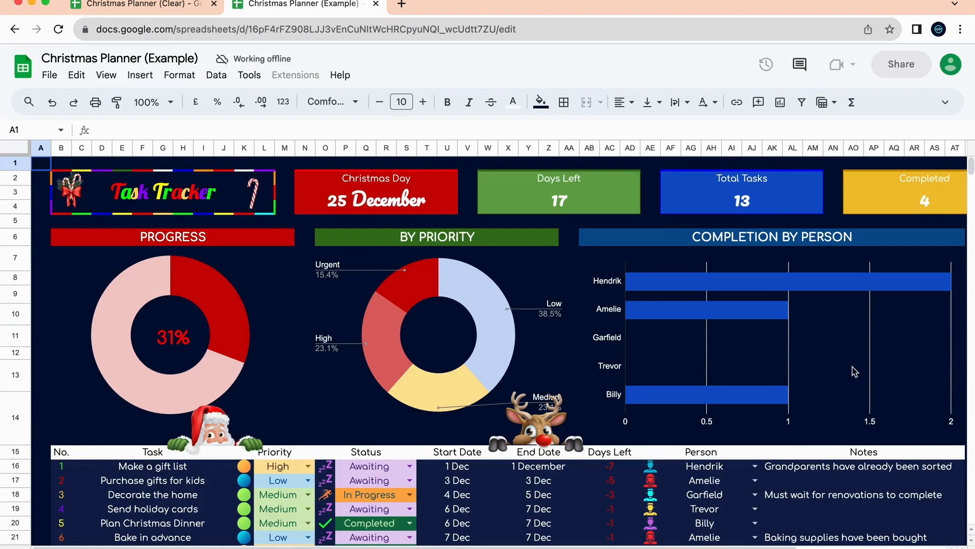
scroll(661, 305, "right", 3)
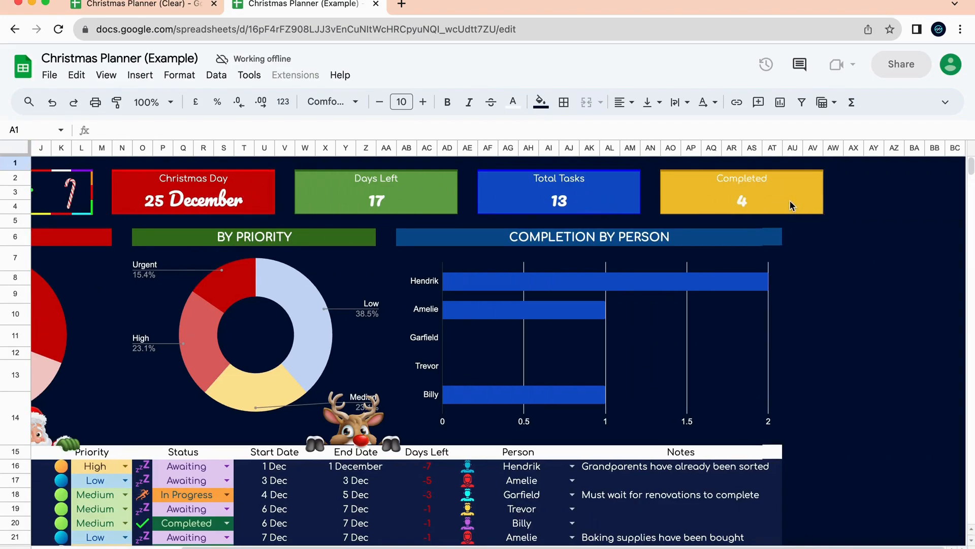
scroll(316, 234, "left", 3)
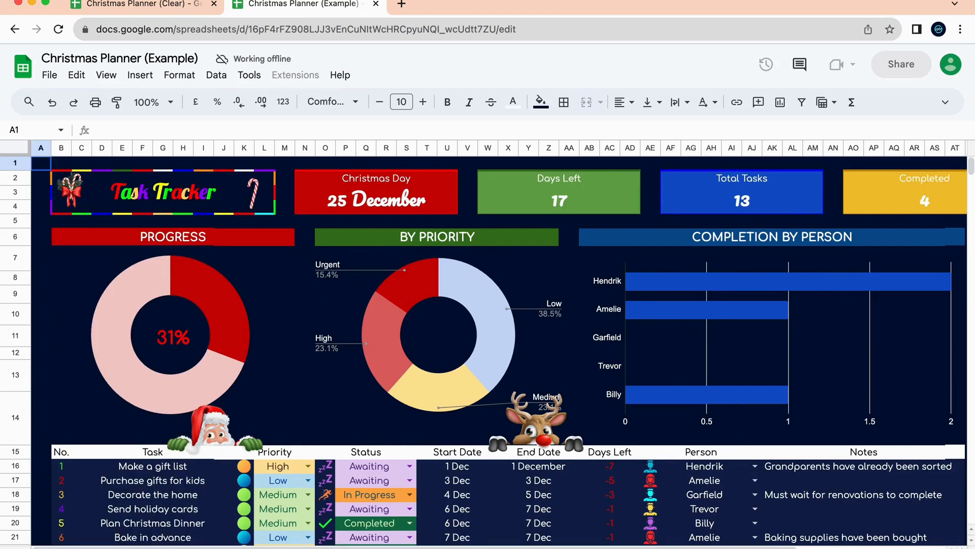
On Budget & Gifts, inspect the Amount Budgeted, Total Spent and Left Over formulas.
left_click(346, 548)
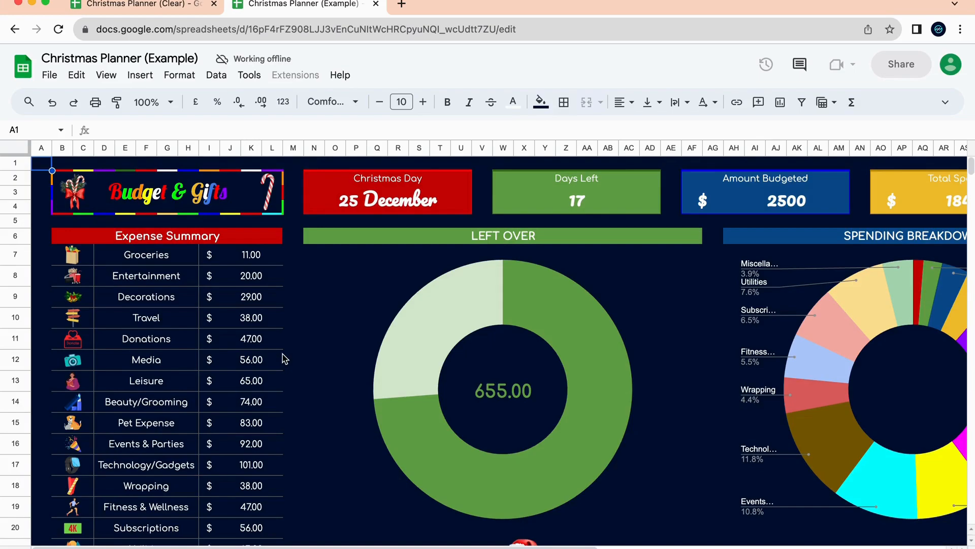
scroll(290, 300, "down", 2)
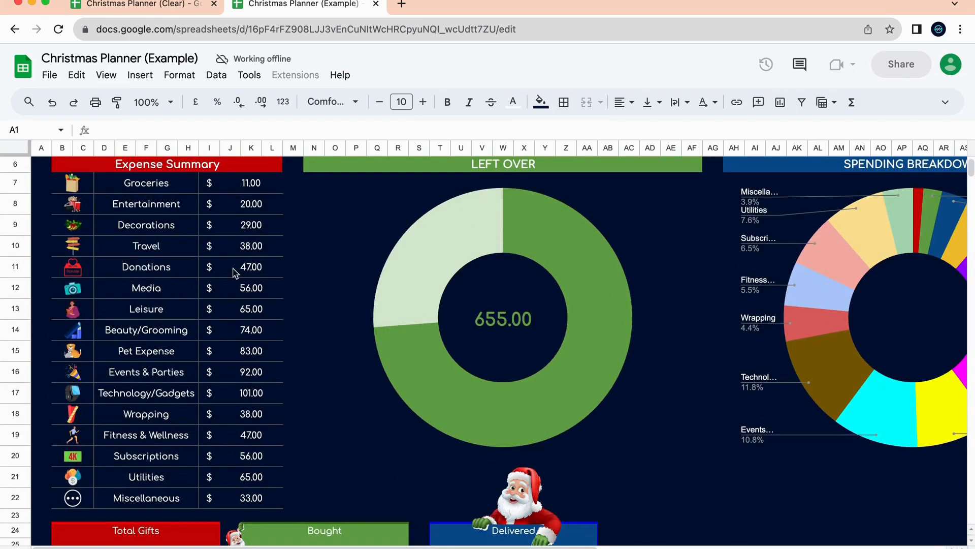
scroll(392, 381, "up", 2)
scroll(715, 312, "right", 5)
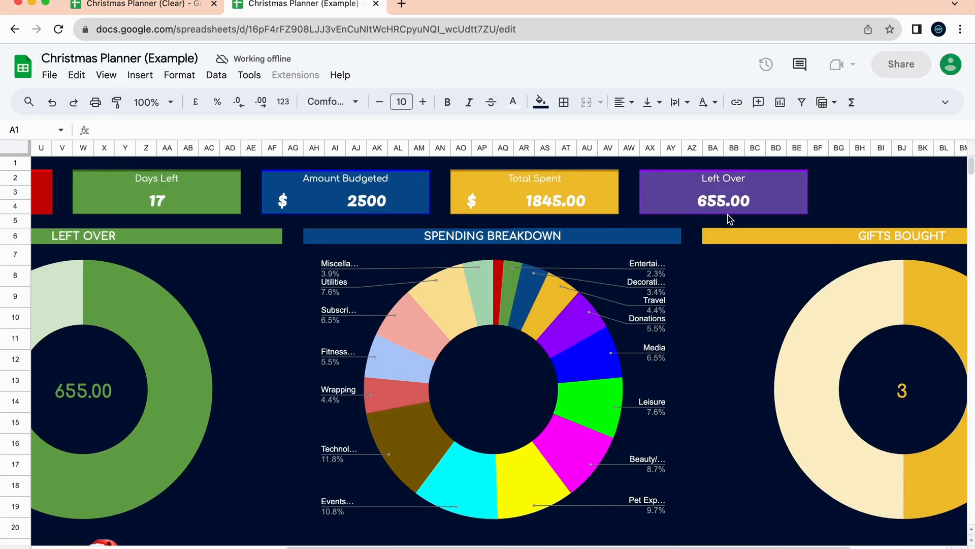
left_click(343, 190)
left_click(508, 184)
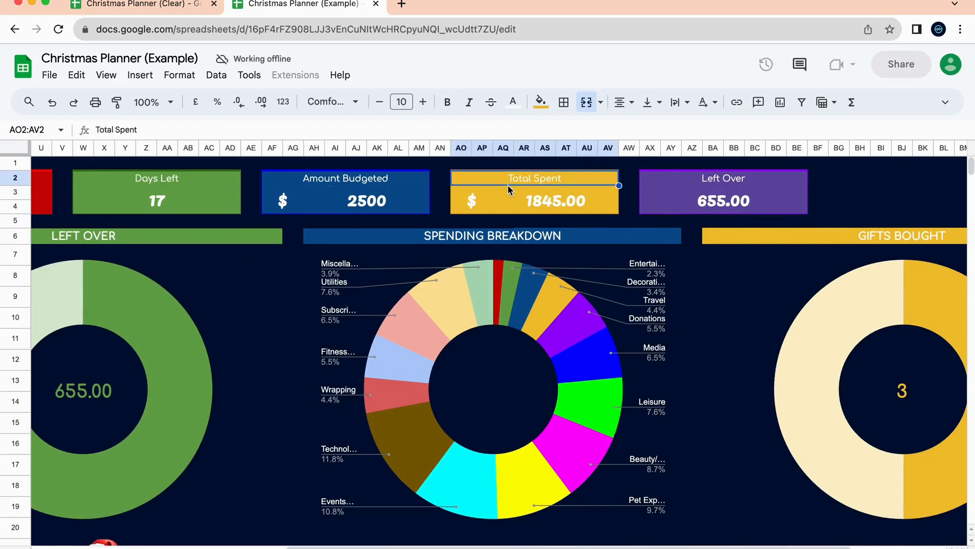
left_click(743, 201)
Inspect the Gifts Tracker formulas behind Total Gifts, Bought and Delivered.
scroll(535, 197, "left", 4)
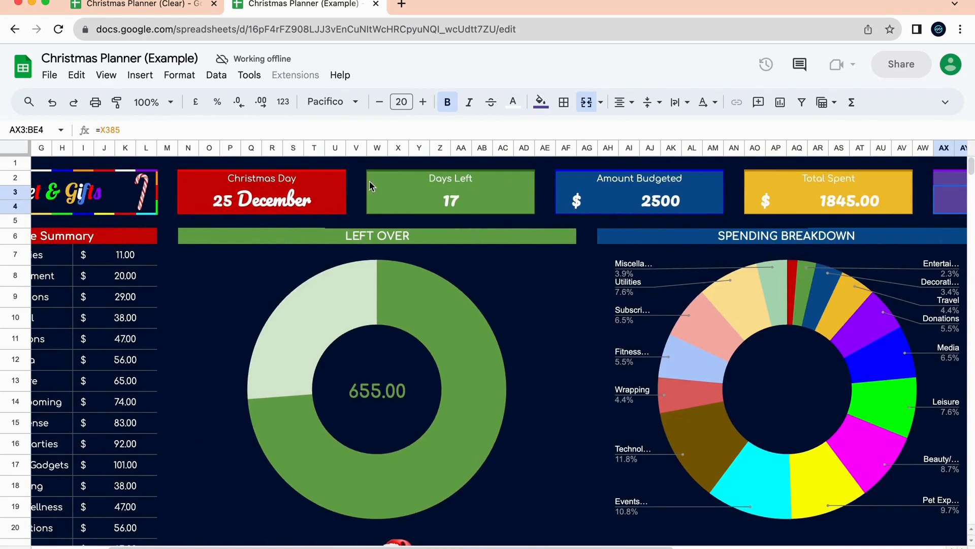
scroll(831, 191, "right", 3)
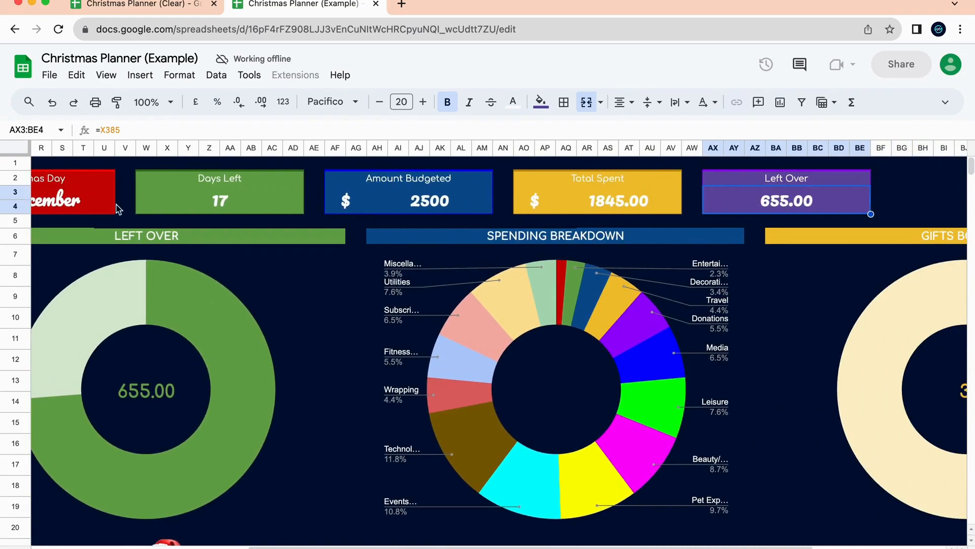
scroll(159, 199, "left", 5)
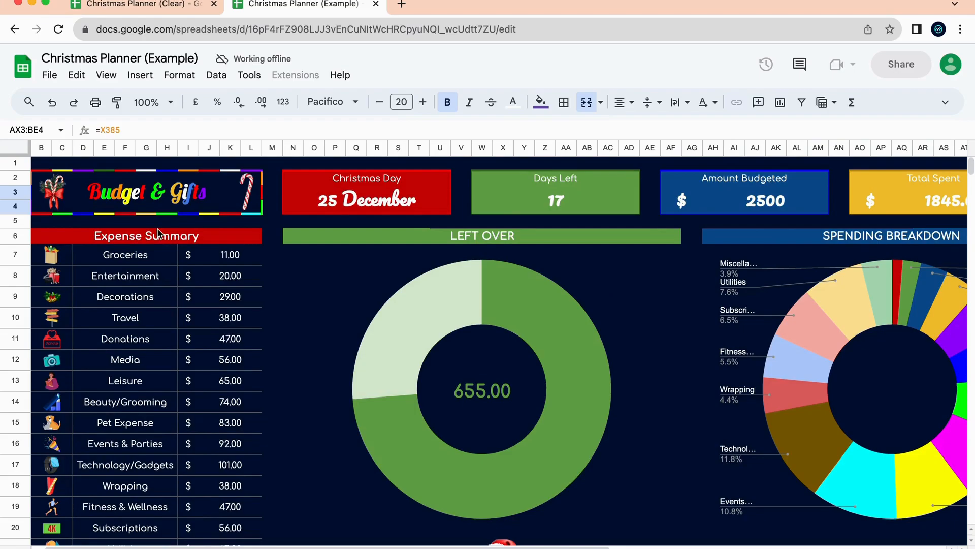
scroll(251, 370, "down", 7)
scroll(250, 375, "left", 1)
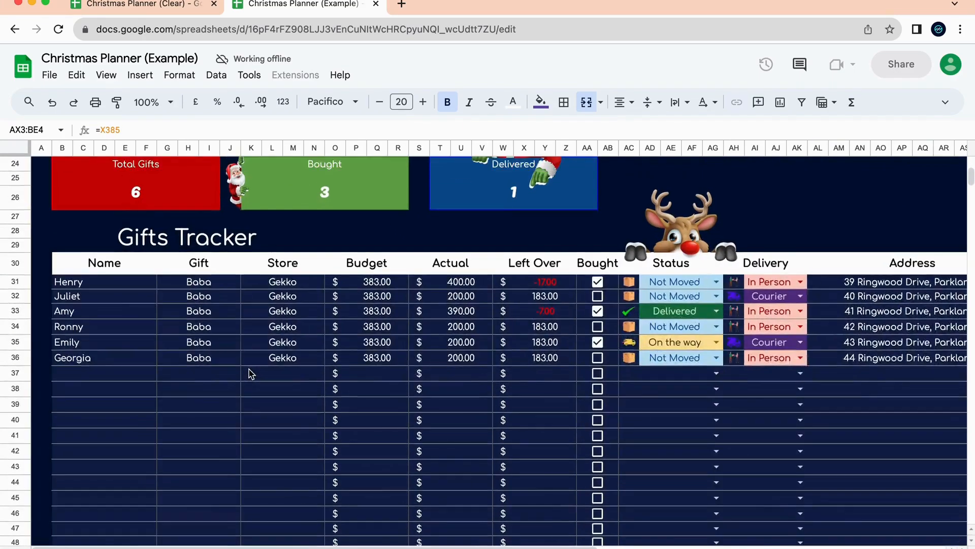
scroll(251, 374, "up", 1)
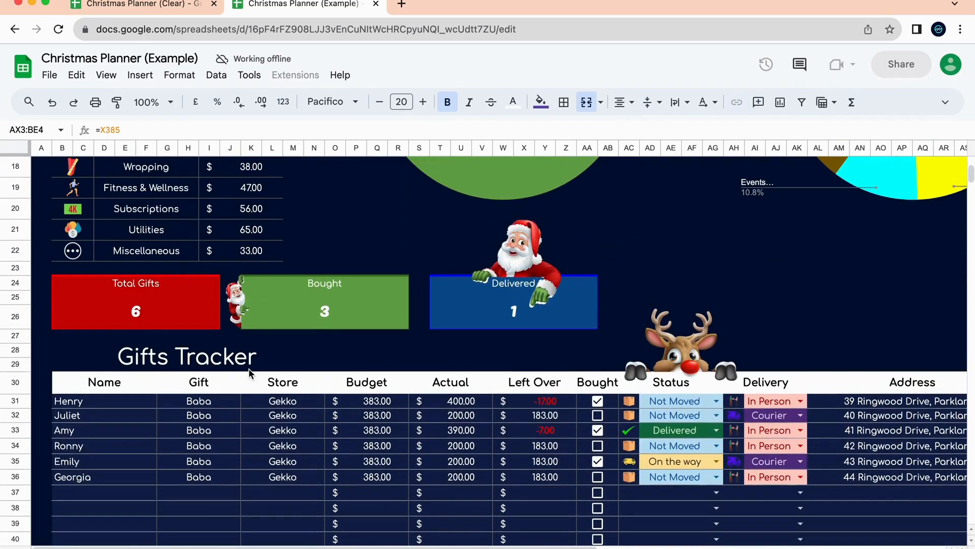
left_click(184, 303)
left_click(311, 311)
left_click(513, 305)
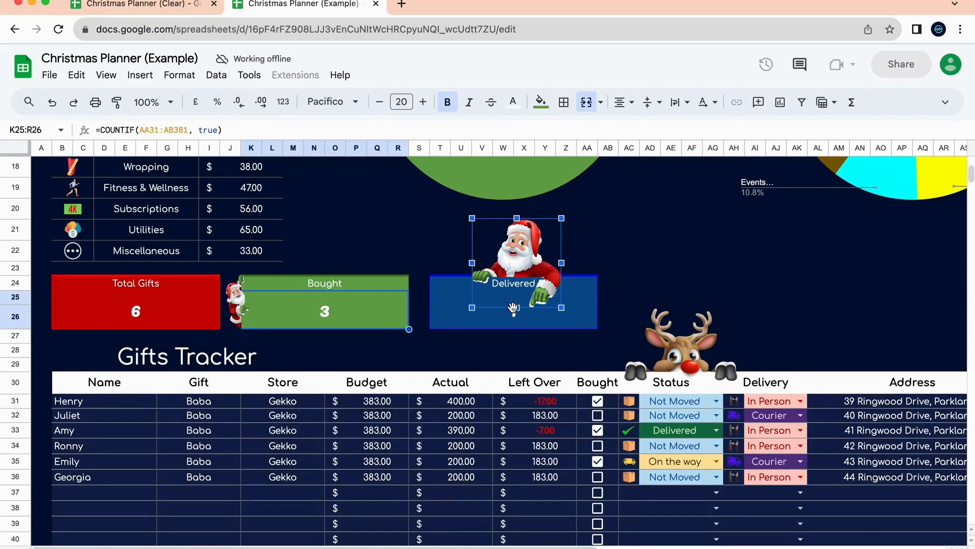
left_click(468, 311)
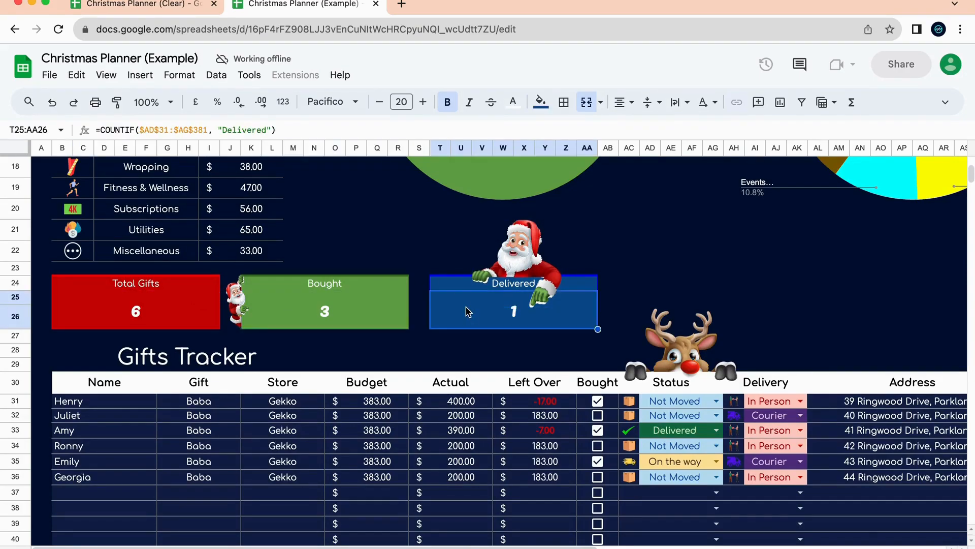
Recheck the COUNTA Total Gifts and COUNTIF Bought formulas, then open the Calendar sheet.
left_click(352, 317)
left_click(153, 299)
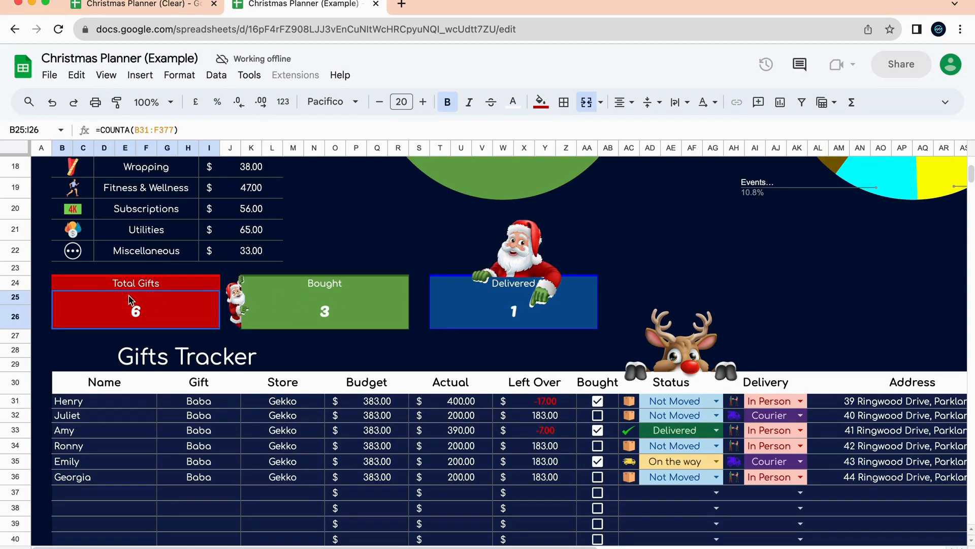
left_click(298, 304)
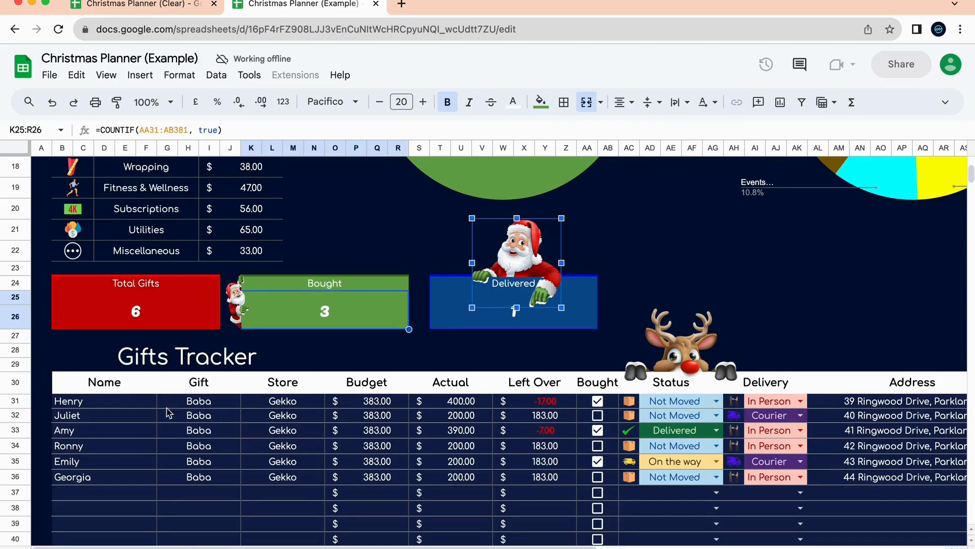
scroll(299, 440, "right", 10)
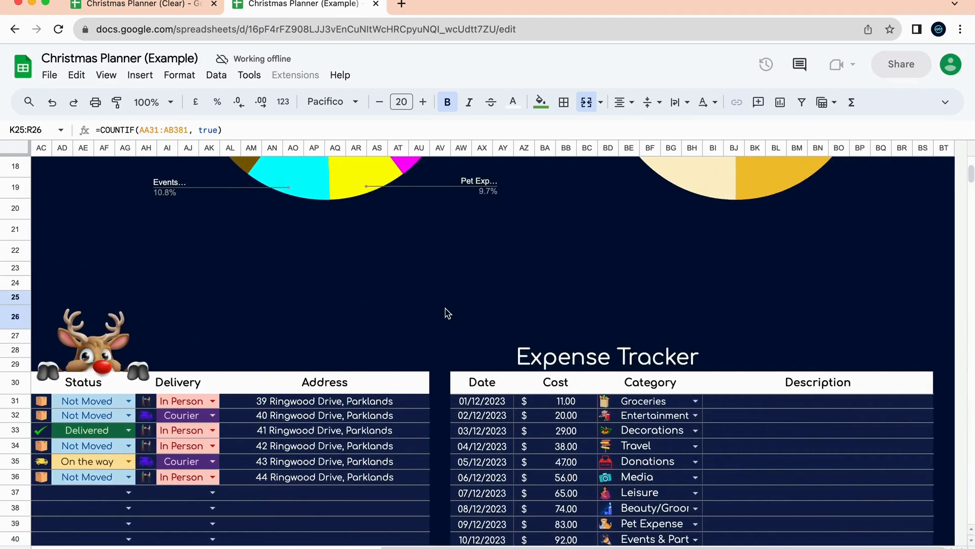
scroll(652, 443, "up", 5)
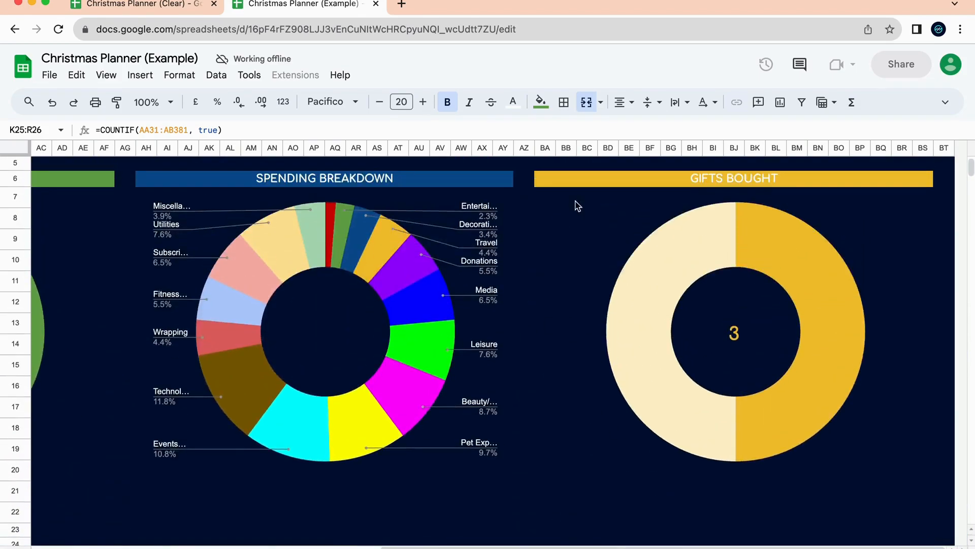
left_click(387, 548)
Open the Stockings Tracker and scroll across its budget, spending and card totals.
scroll(403, 336, "down", 9)
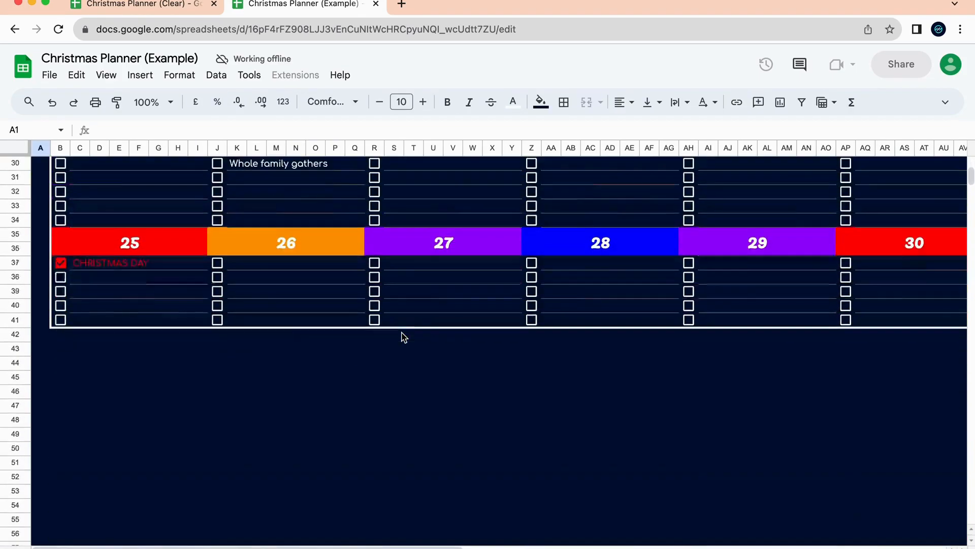
scroll(403, 337, "up", 2)
scroll(403, 336, "up", 8)
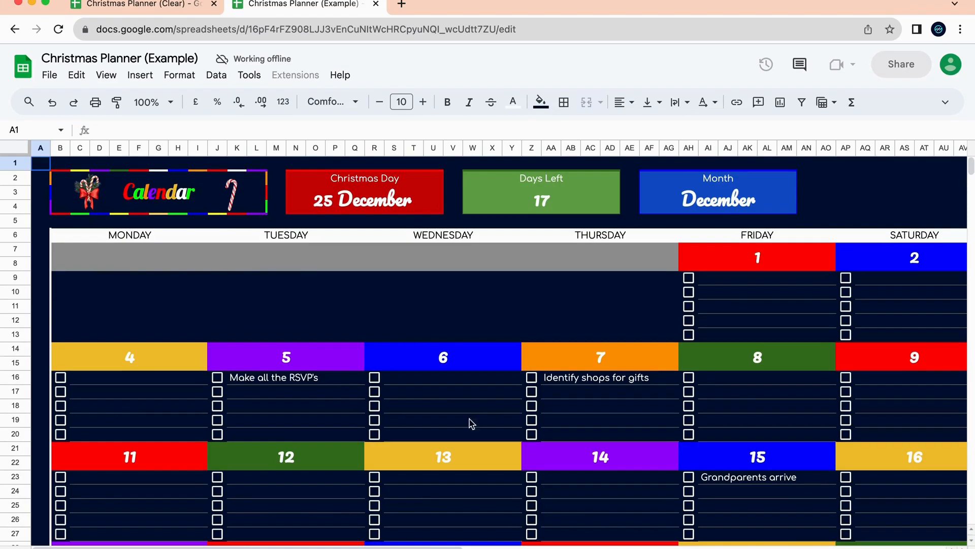
left_click(330, 547)
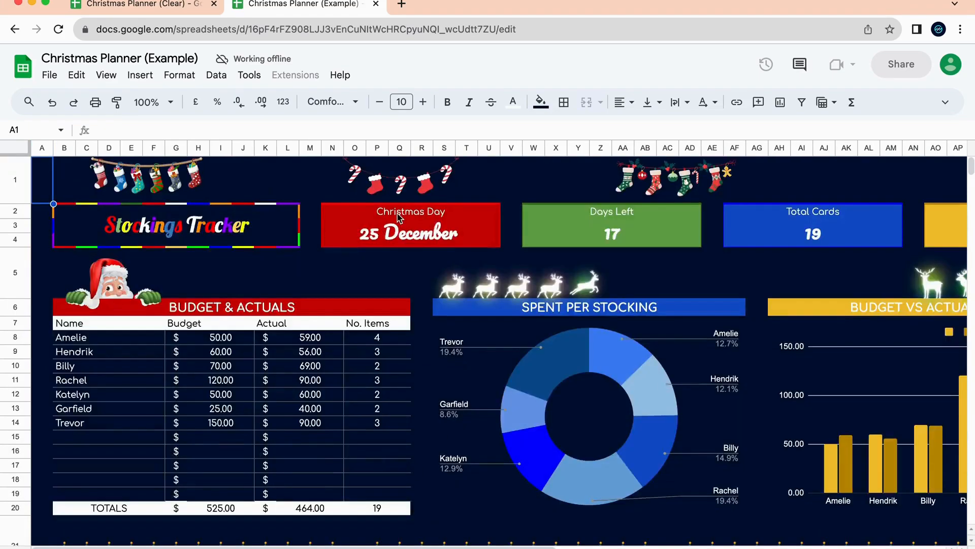
scroll(374, 304, "down", 9)
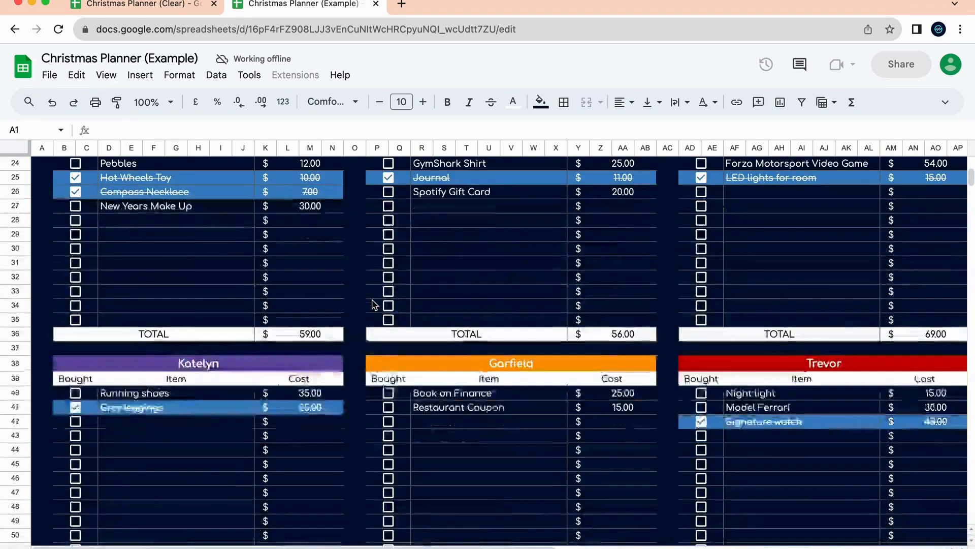
scroll(258, 324, "up", 3)
scroll(914, 320, "right", 5)
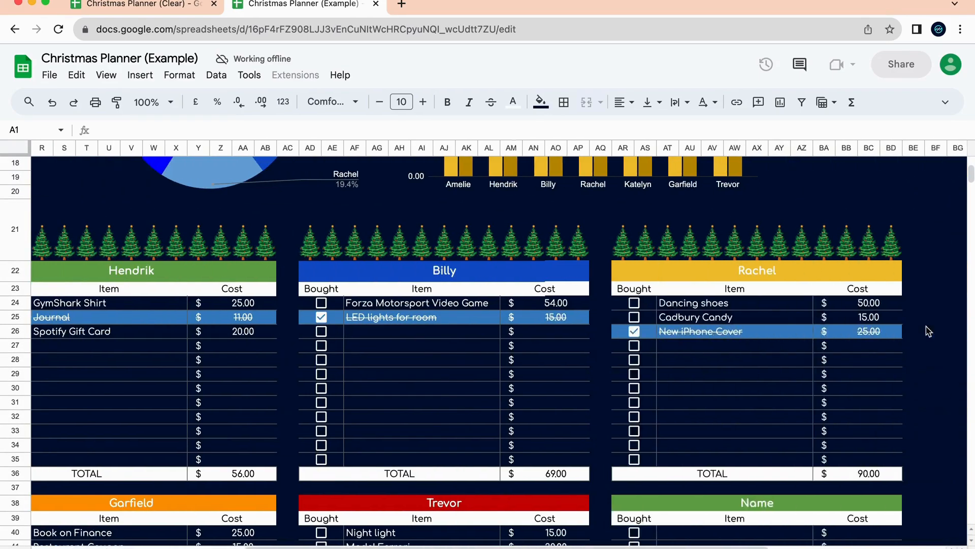
scroll(773, 425, "down", 5)
scroll(772, 425, "left", 5)
scroll(434, 366, "up", 5)
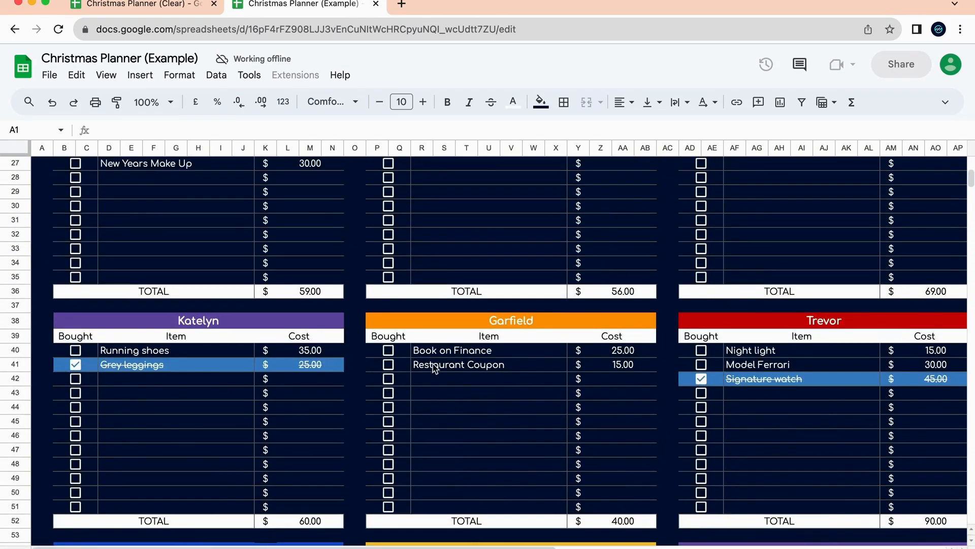
scroll(407, 396, "right", 2)
scroll(682, 374, "up", 4)
scroll(823, 374, "down", 4)
scroll(823, 375, "right", 6)
scroll(796, 351, "down", 5)
scroll(796, 352, "left", 5)
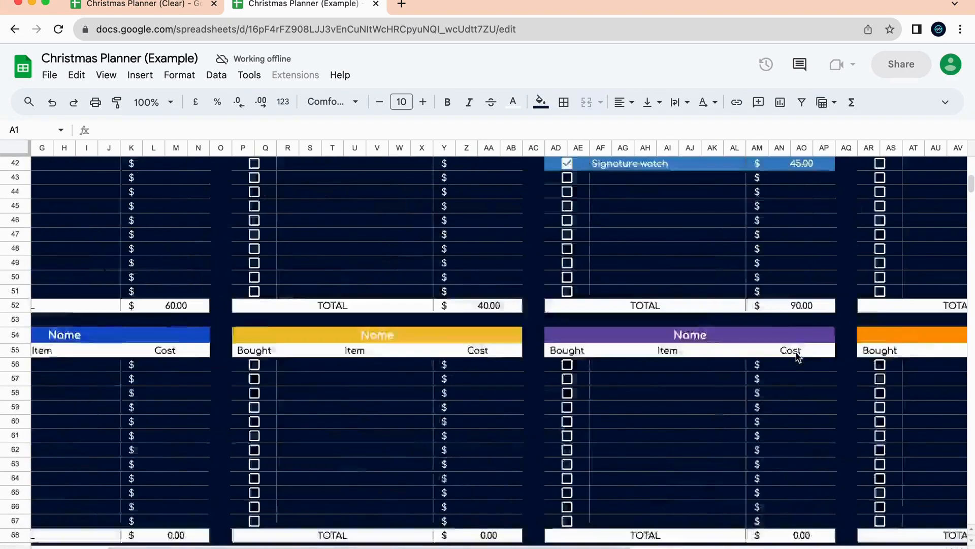
scroll(678, 313, "up", 8)
scroll(678, 313, "left", 3)
scroll(547, 334, "up", 5)
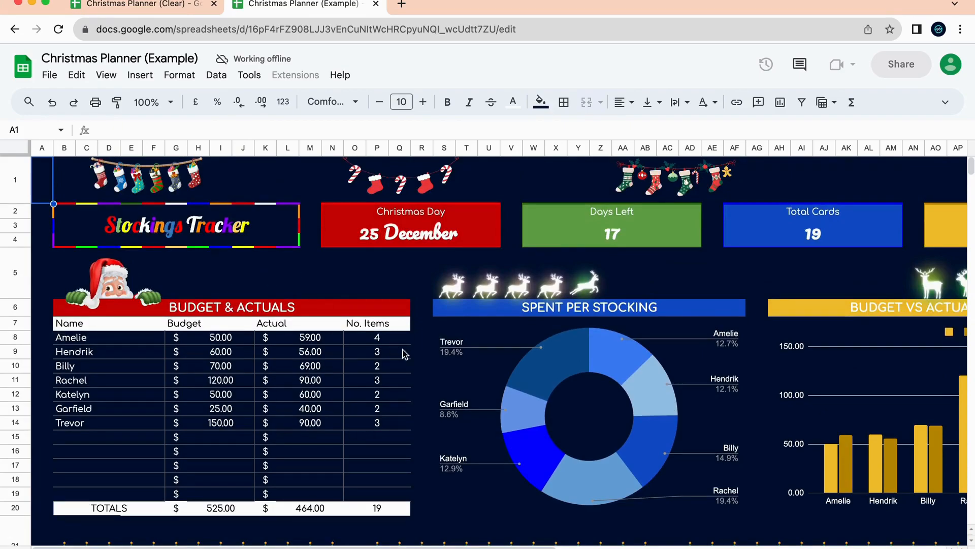
scroll(413, 429, "right", 6)
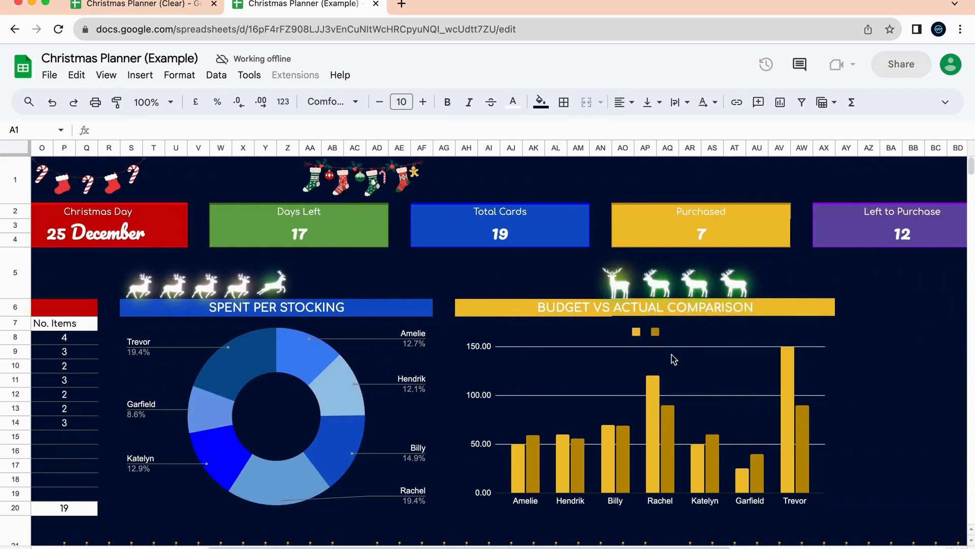
scroll(323, 413, "left", 6)
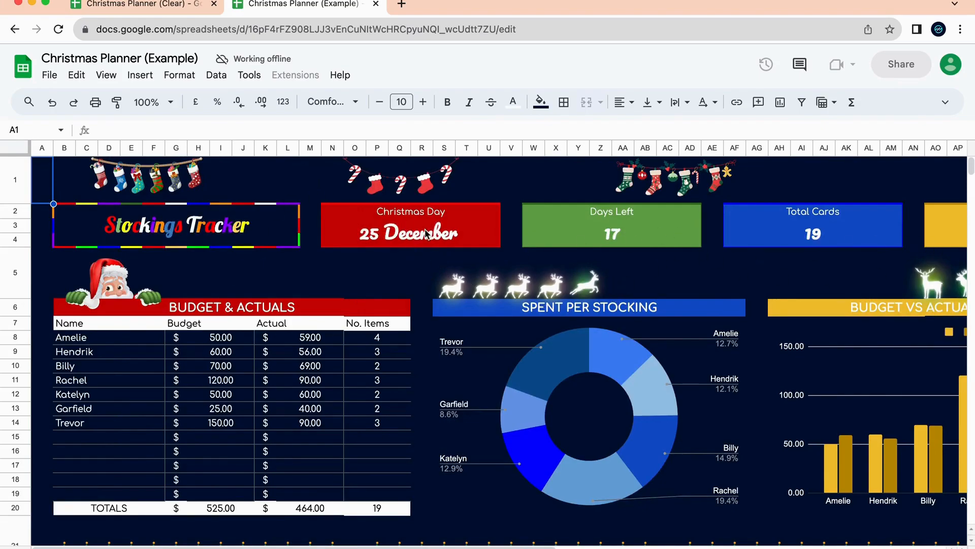
scroll(539, 215, "right", 9)
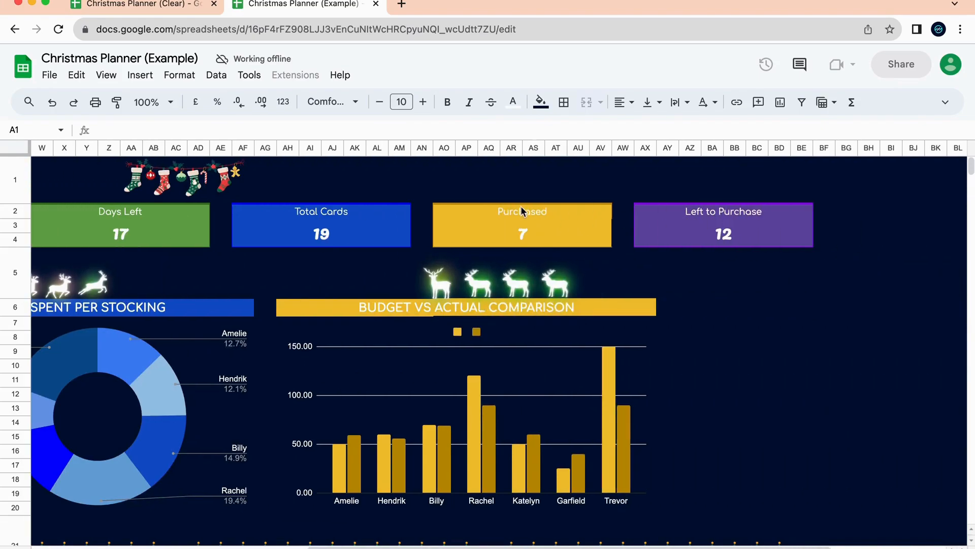
scroll(197, 252, "left", 9)
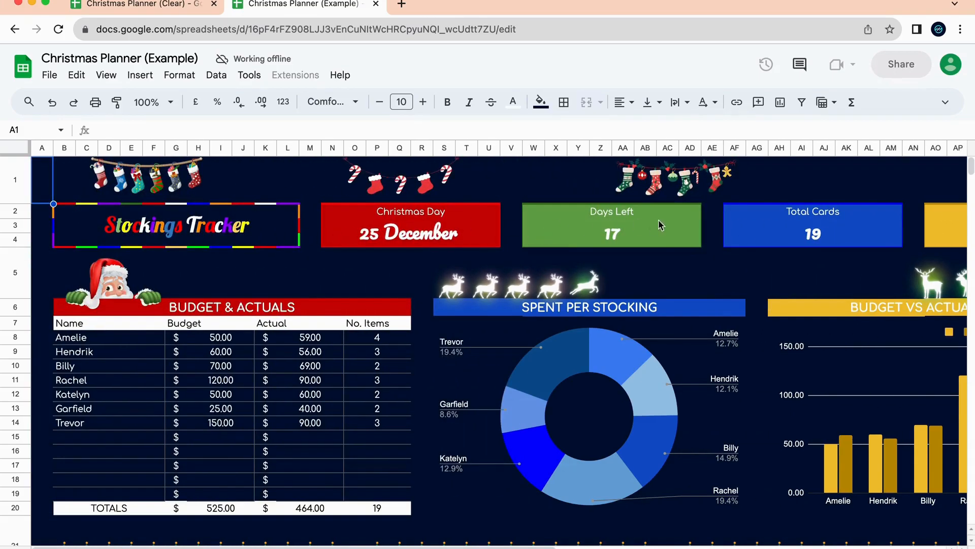
scroll(653, 225, "right", 5)
Inspect the formulas behind the Purchased (7) and Left to Purchase (12) totals.
left_click(683, 229)
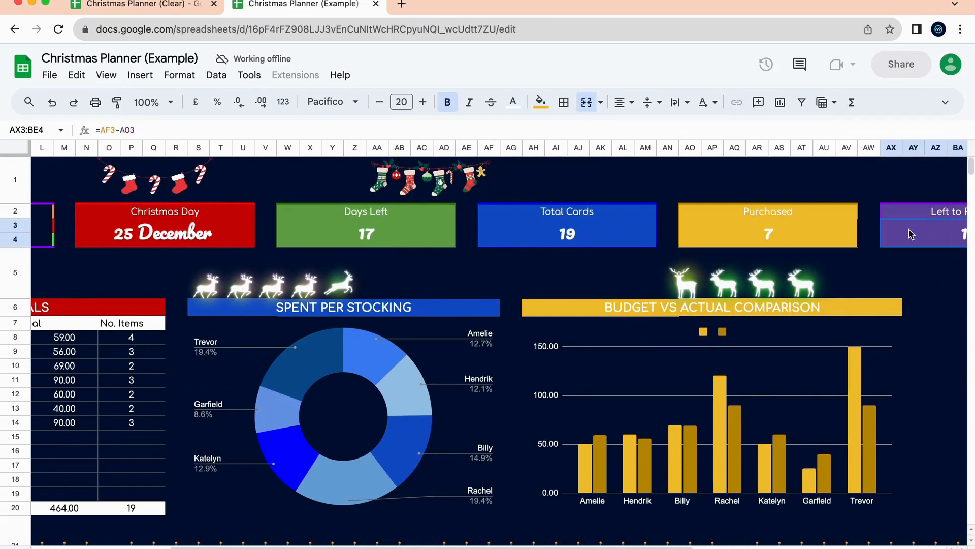
left_click(911, 234)
scroll(544, 356, "right", 3)
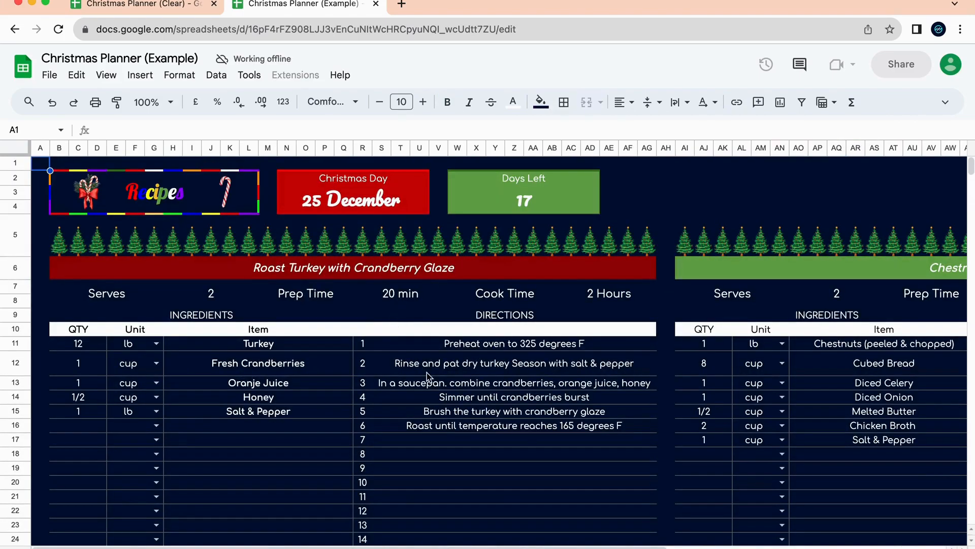
Review the Roast Turkey and Chestnut Stuffing recipes, then jump to the Grocery List with Alt+Down.
scroll(428, 374, "down", 15)
scroll(429, 377, "down", 15)
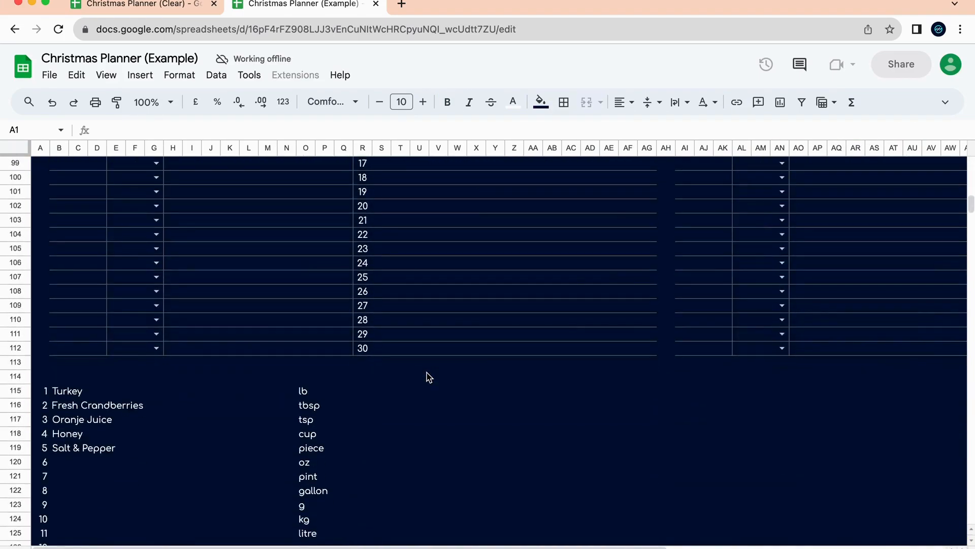
scroll(429, 376, "up", 20)
scroll(429, 377, "right", 5)
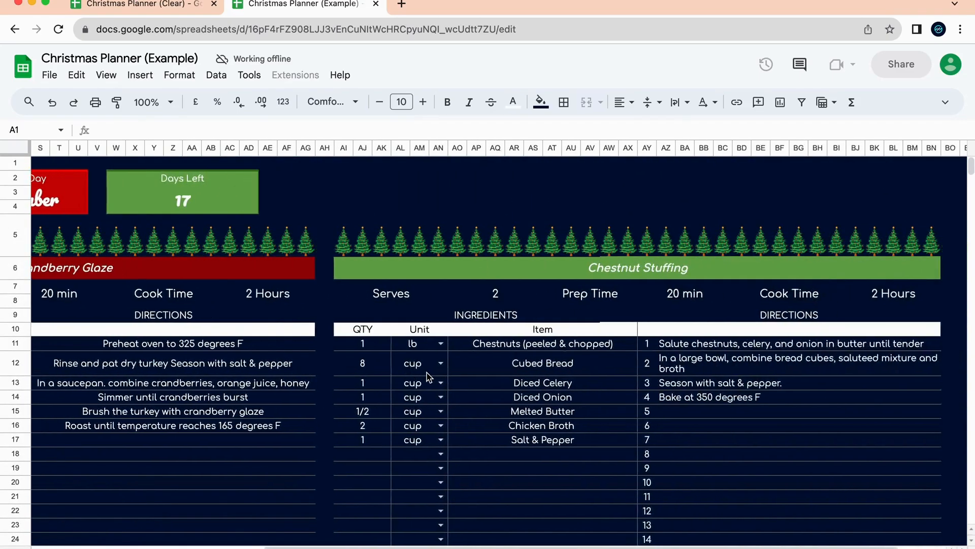
scroll(429, 377, "down", 20)
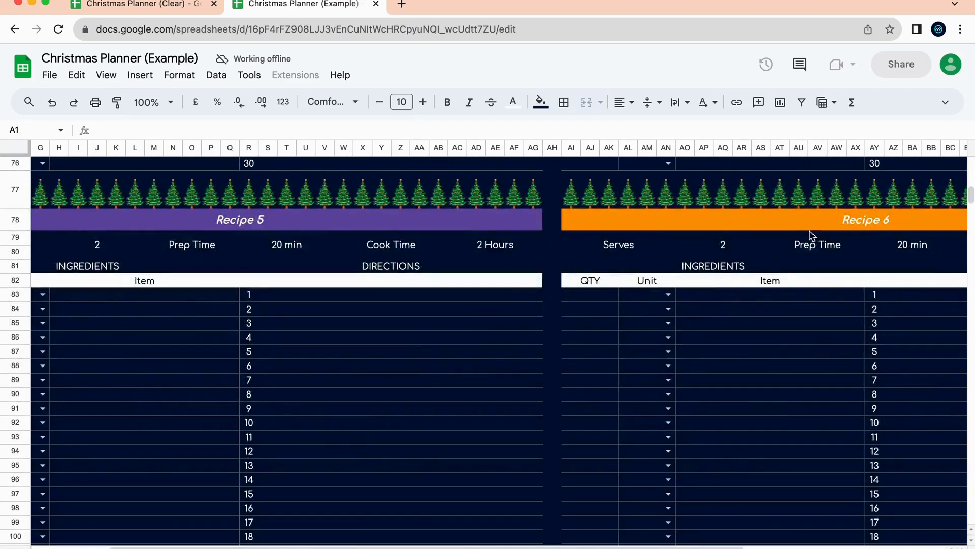
scroll(795, 236, "left", 5)
scroll(795, 236, "up", 20)
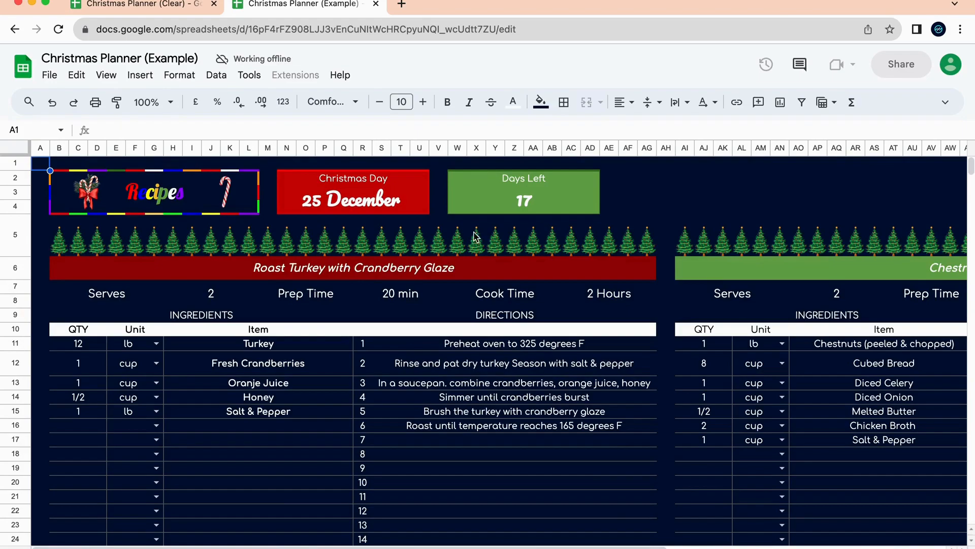
left_click(395, 269)
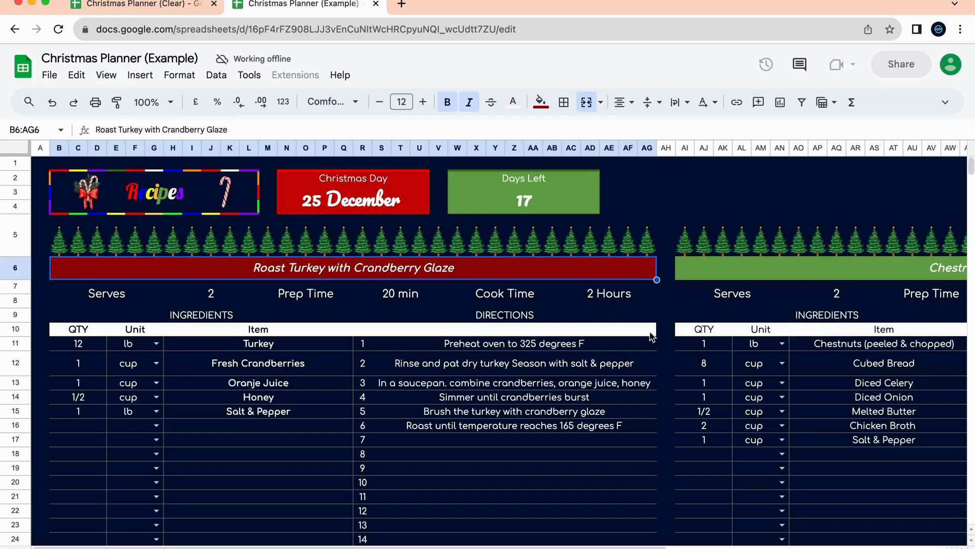
scroll(853, 399, "right", 5)
left_click(745, 267)
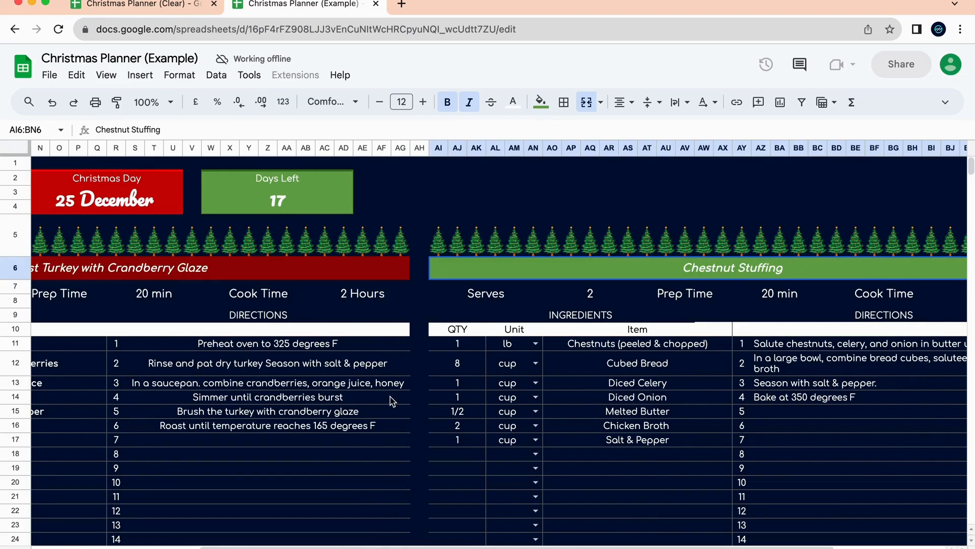
key("alt+Down")
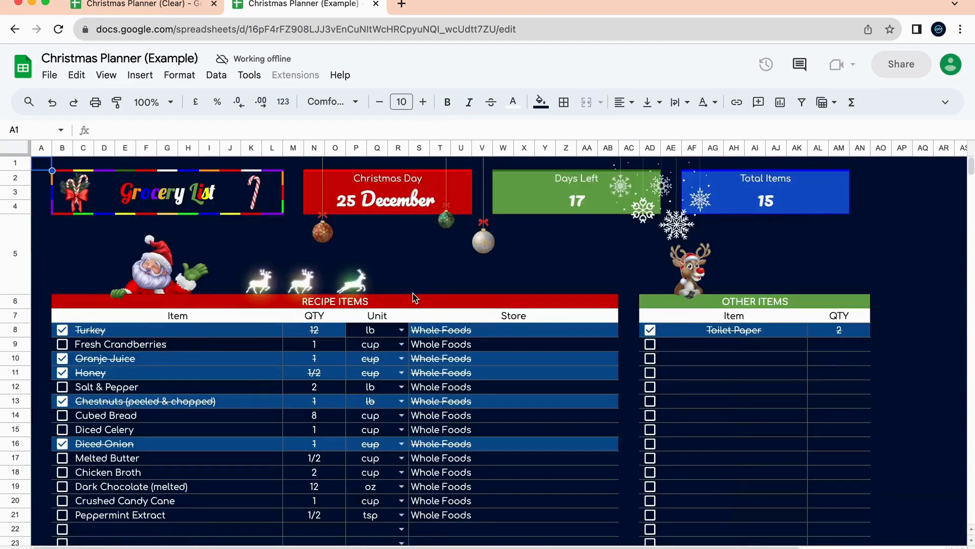
Inspect the Days Left and Total Items formulas and the Fresh Cranberries grocery item.
left_click(600, 209)
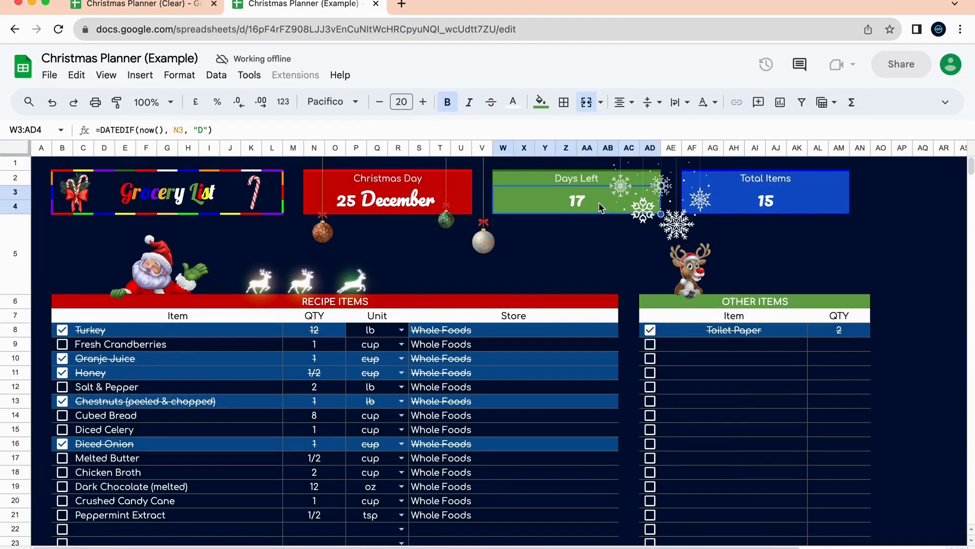
left_click(777, 208)
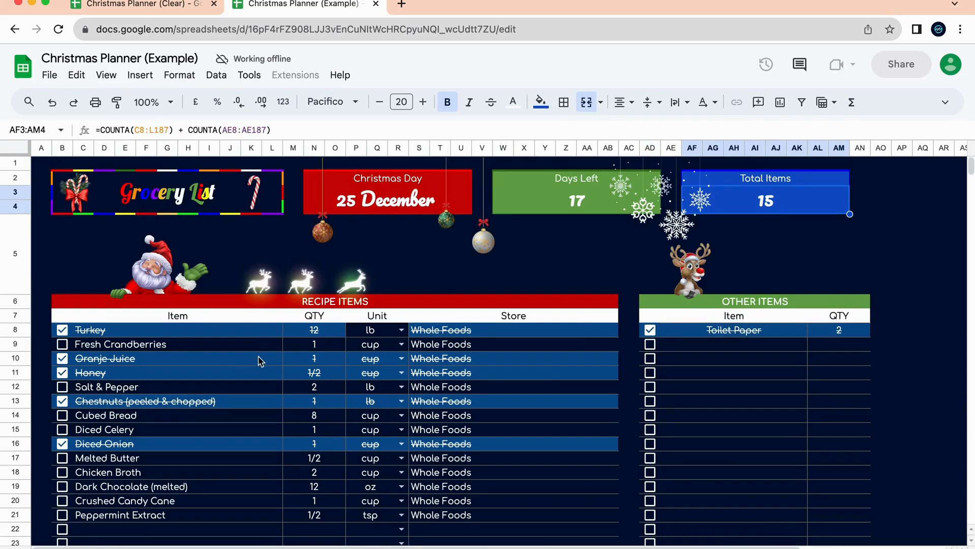
left_click(174, 348)
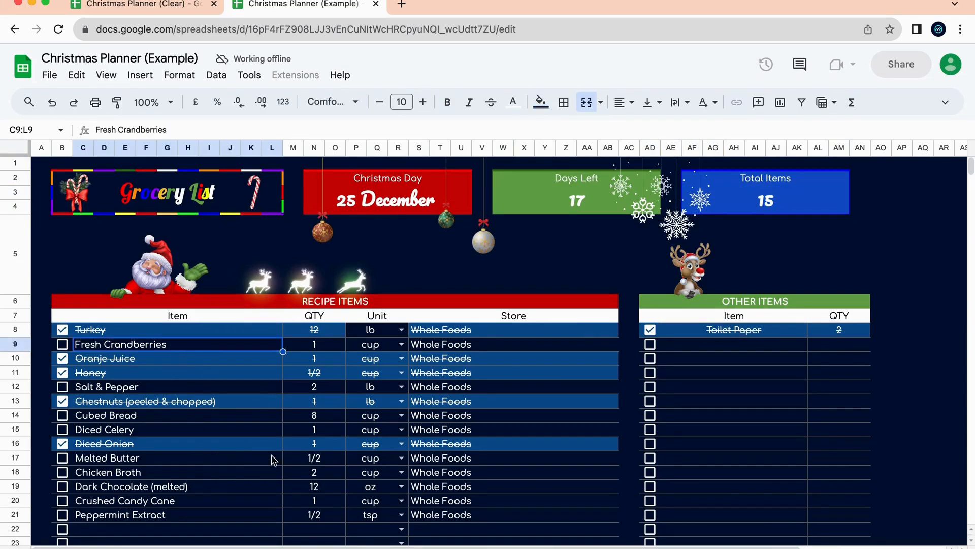
Compare the Recipes sheet with the Grocery List, then open the Cards Tracker.
left_click(384, 547)
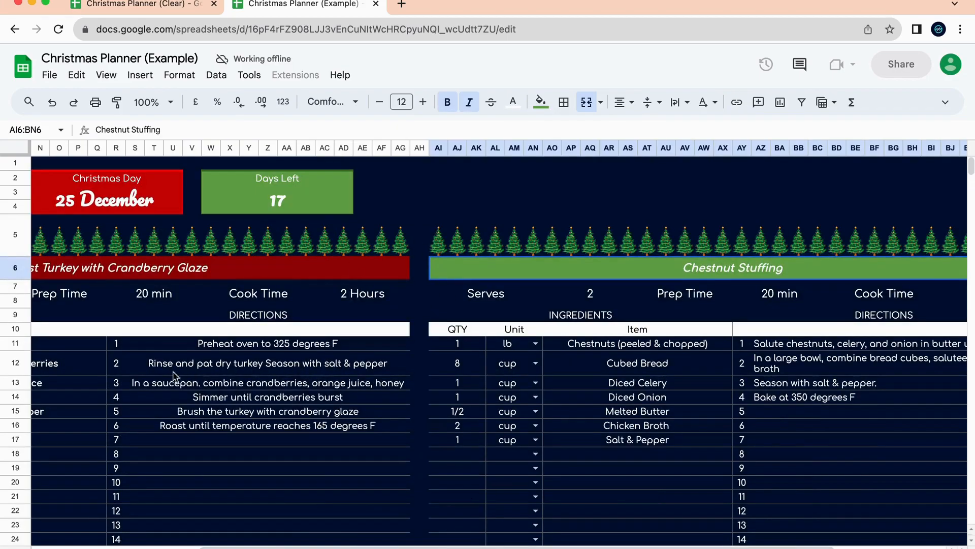
scroll(188, 376, "left", 5)
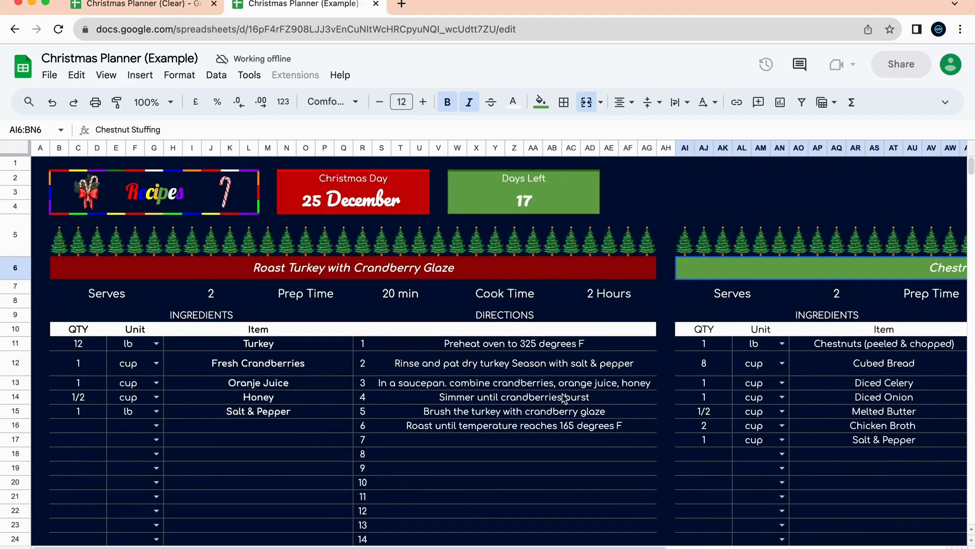
left_click(447, 548)
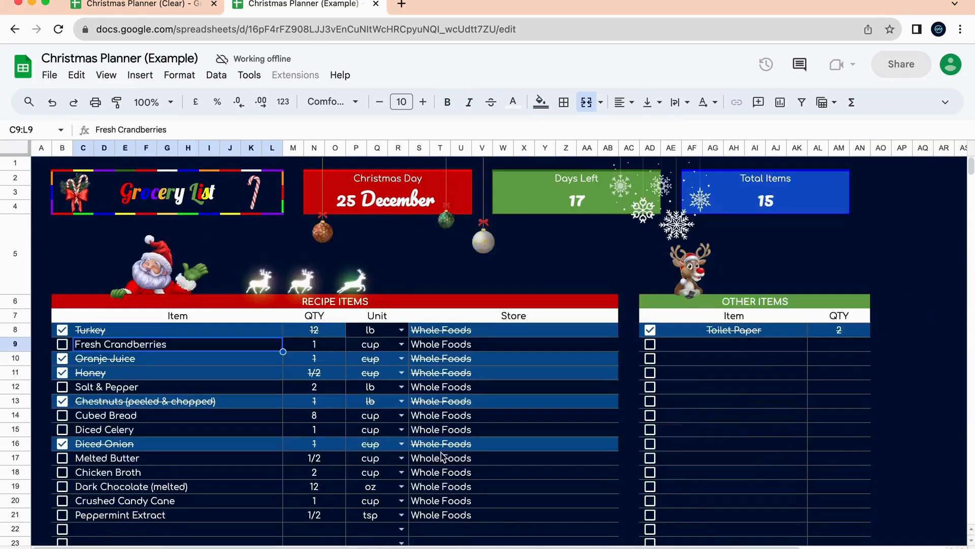
scroll(429, 416, "down", 1)
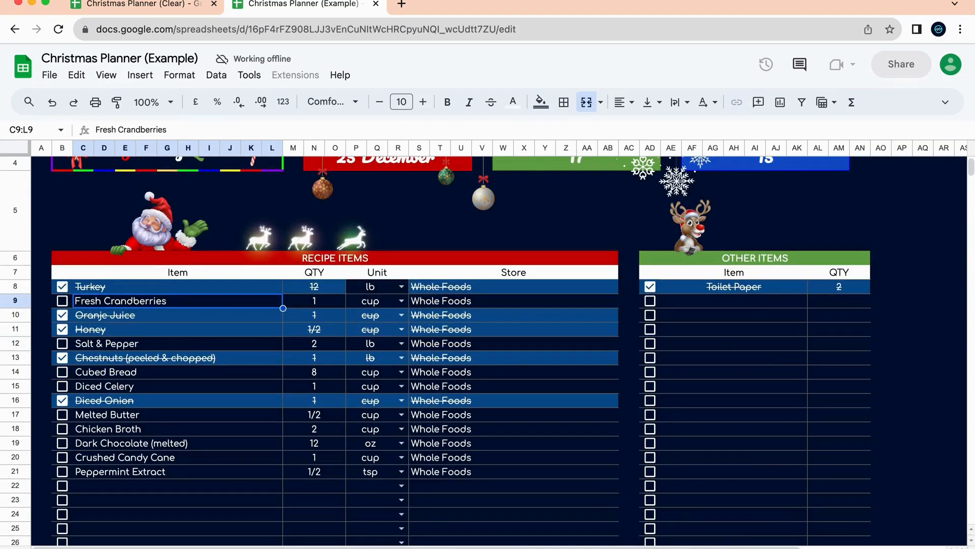
left_click(605, 547)
Inspect the formulas behind Total Cards (7), Cards Sent (3) and Cards to Send (4).
scroll(511, 351, "right", 10)
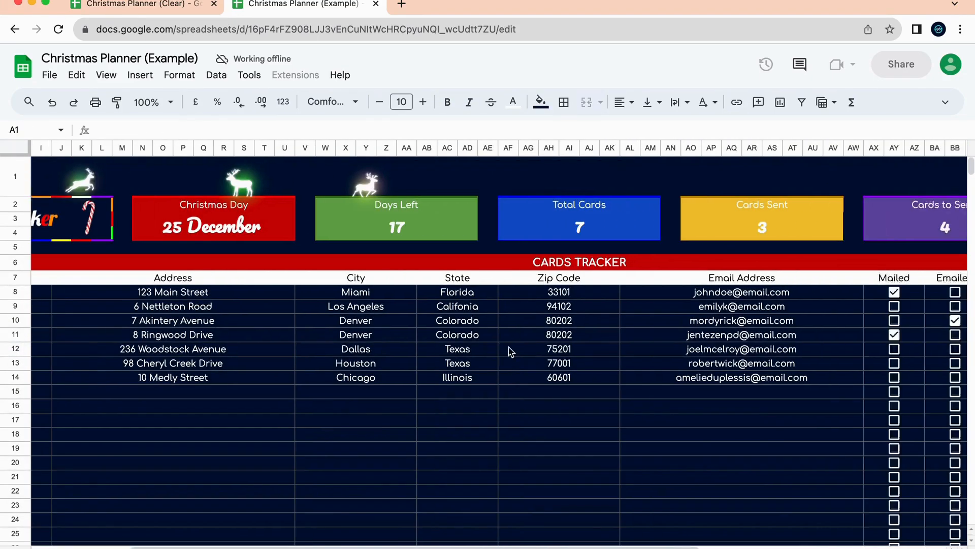
scroll(571, 340, "left", 8)
scroll(571, 340, "left", 2)
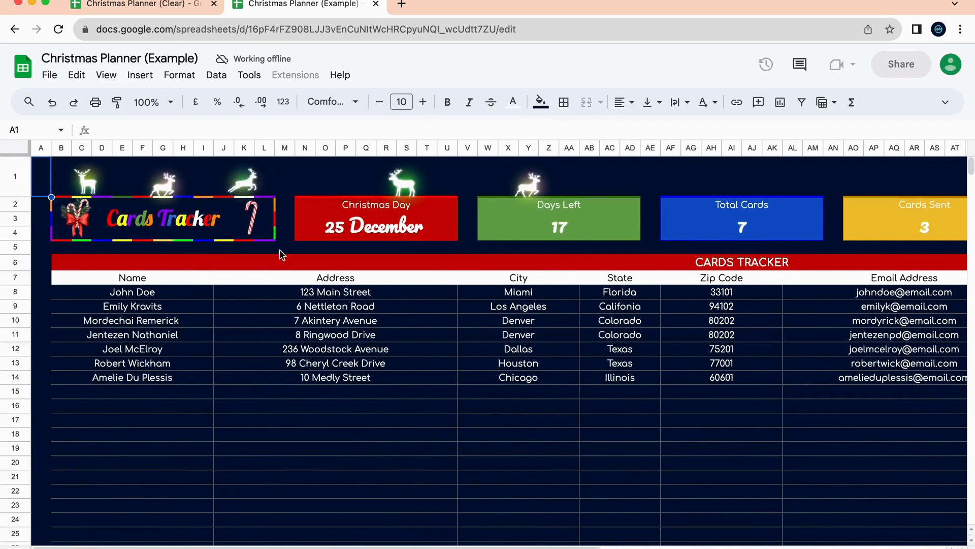
scroll(376, 374, "right", 10)
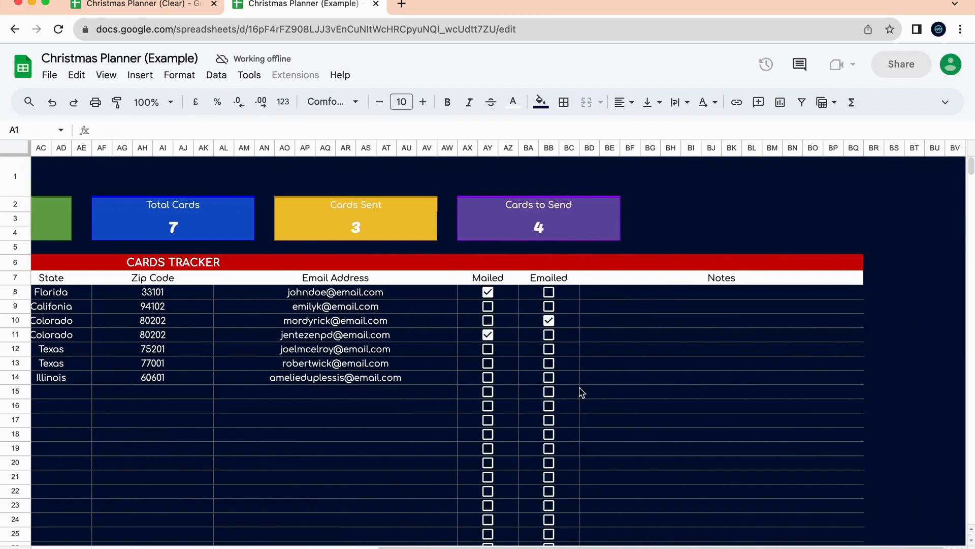
scroll(355, 374, "left", 10)
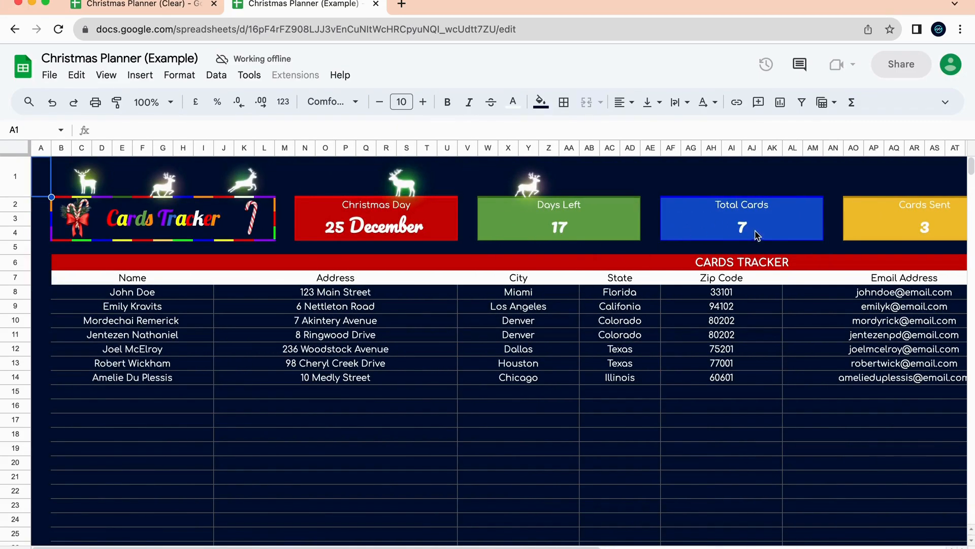
left_click(757, 234)
scroll(712, 229, "right", 5)
left_click(669, 227)
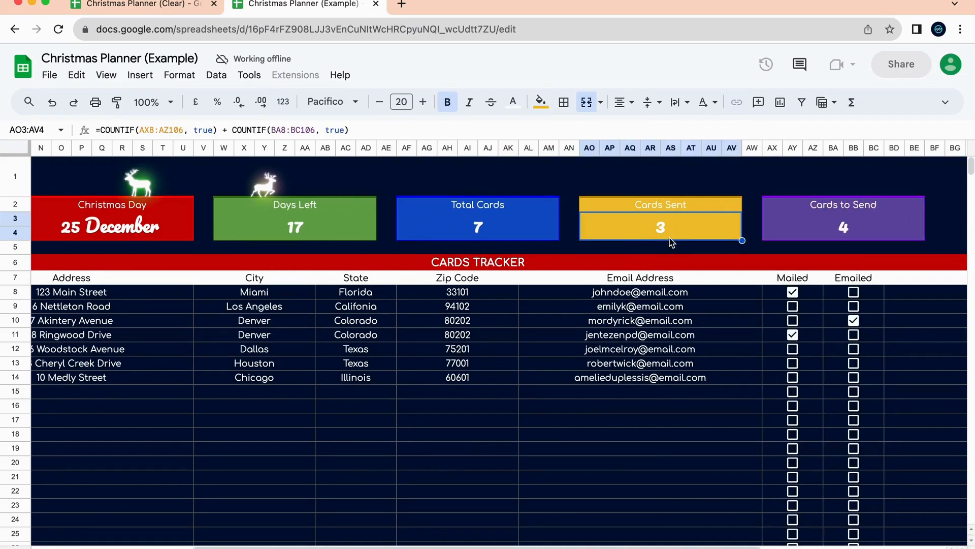
left_click(872, 239)
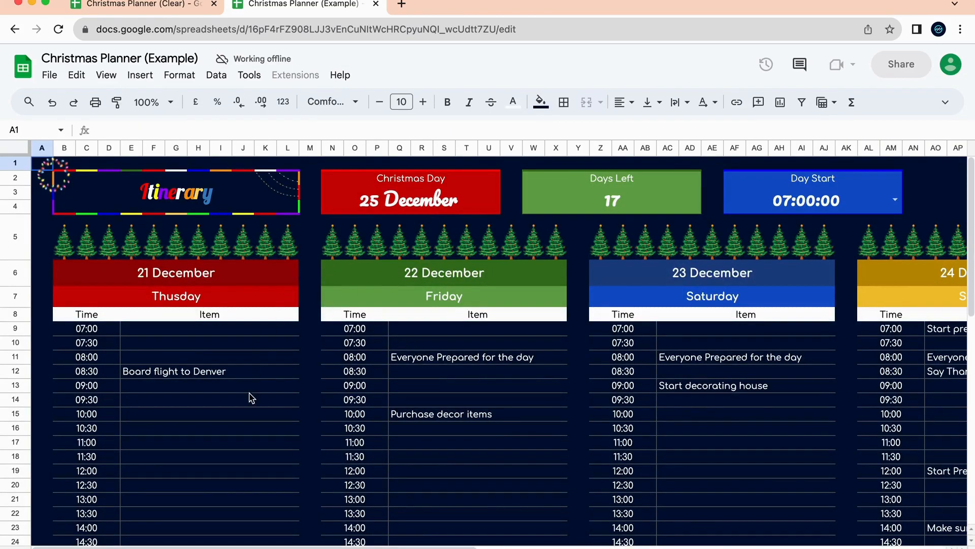
Check the dates behind the 24 and 25 December Itinerary headings.
scroll(459, 418, "right", 15)
scroll(455, 416, "down", 5)
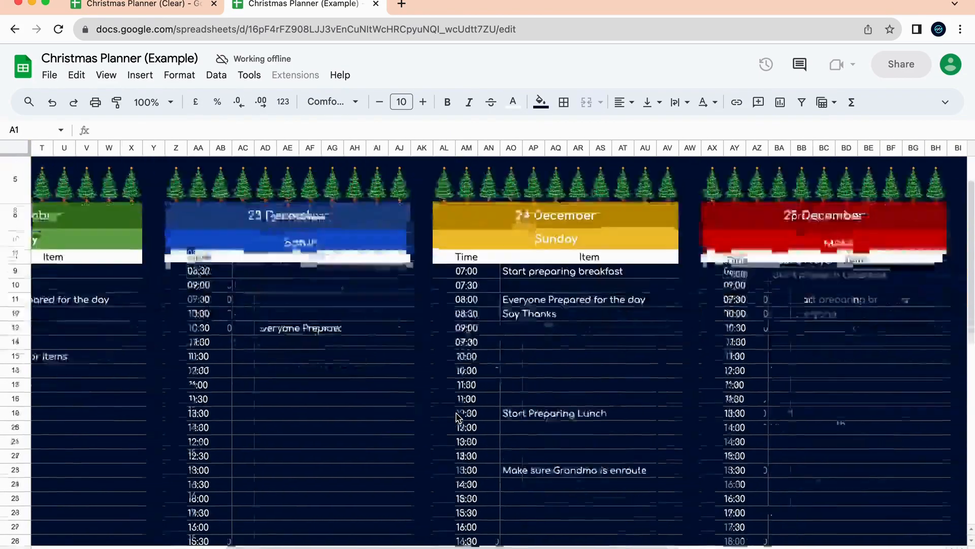
scroll(375, 401, "up", 3)
scroll(375, 397, "left", 10)
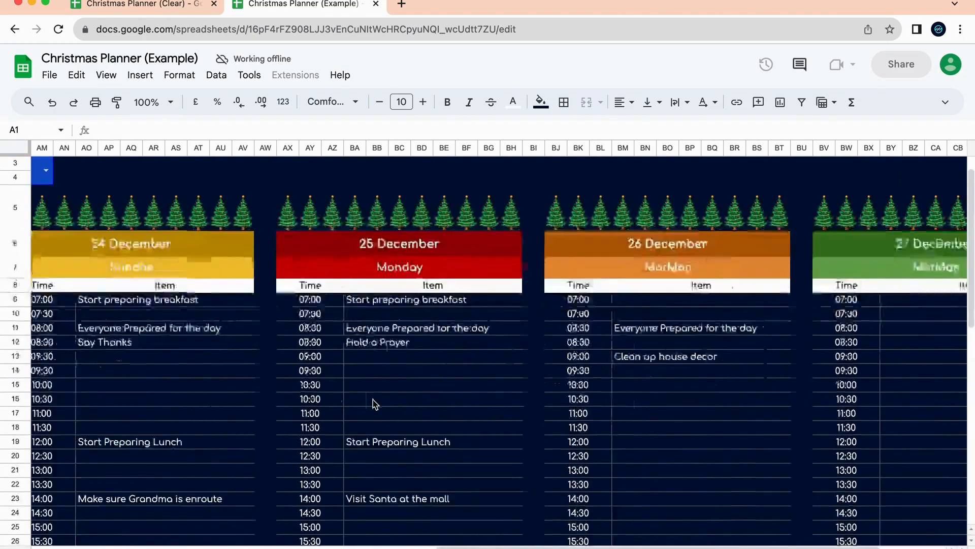
scroll(407, 356, "down", 4)
scroll(480, 318, "up", 2)
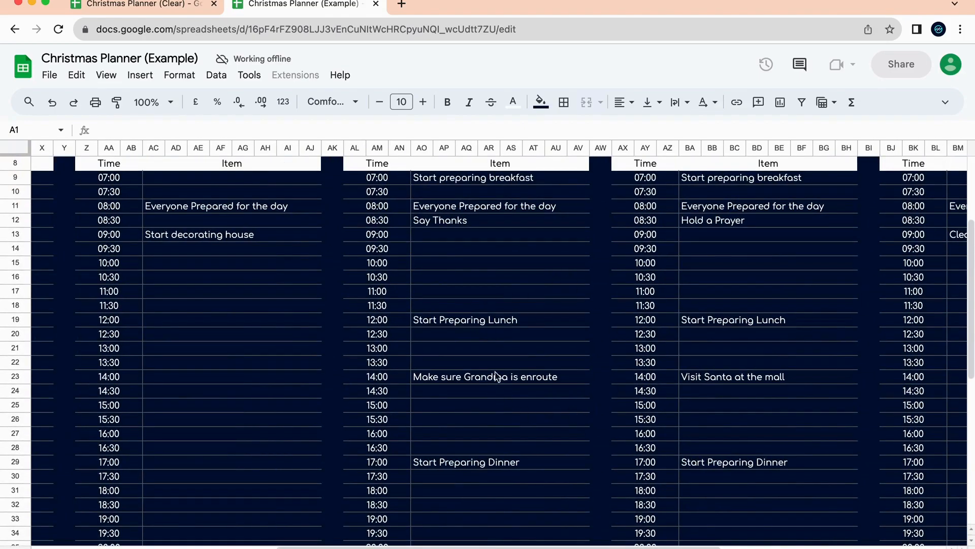
scroll(589, 365, "up", 5)
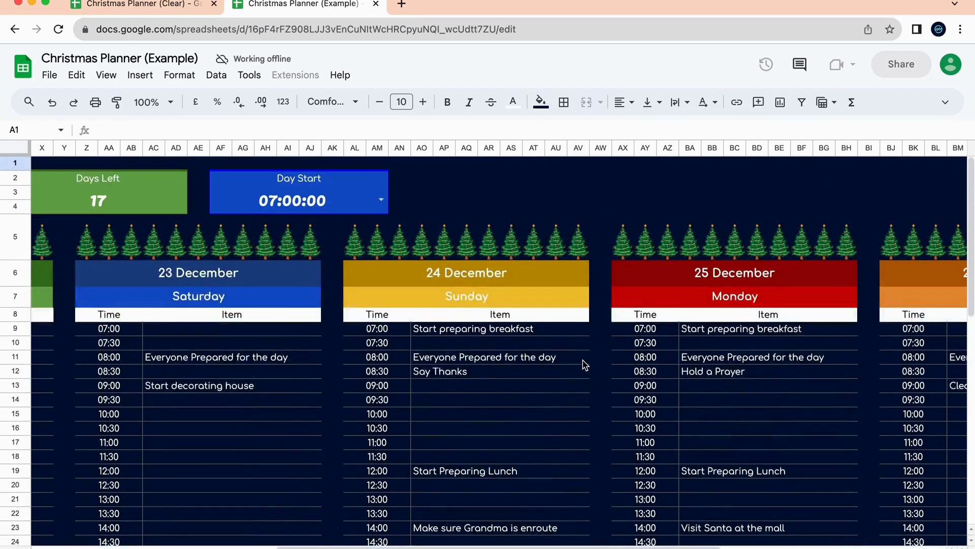
scroll(579, 369, "right", 8)
left_click(164, 281)
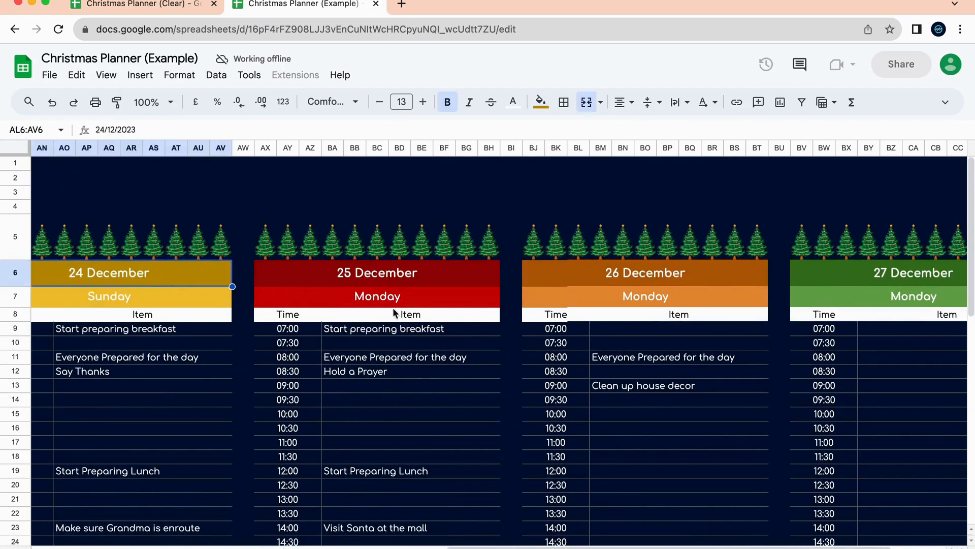
left_click(398, 277)
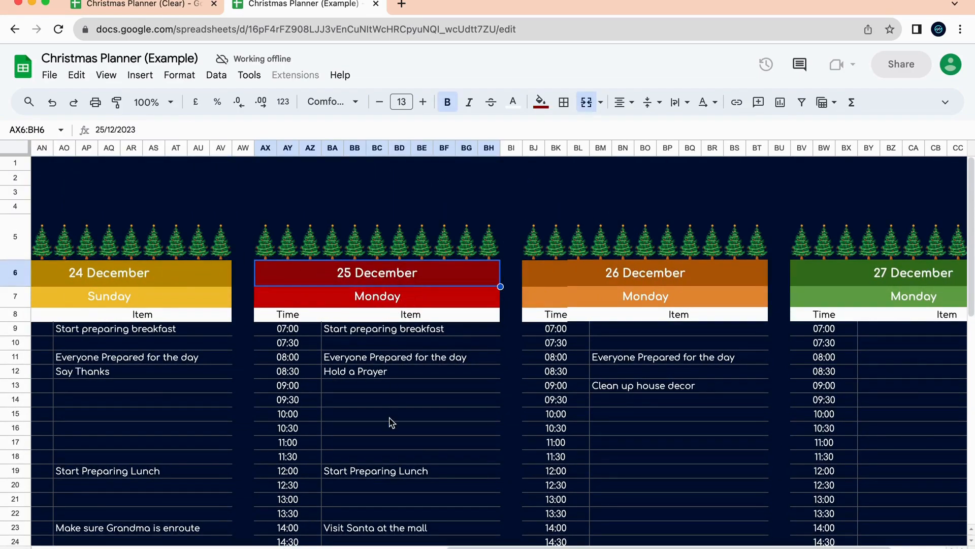
Select the empty 08:30 slot on 26 December and scroll back to column A.
scroll(391, 421, "down", 3)
scroll(391, 422, "up", 3)
scroll(427, 365, "down", 2)
scroll(426, 365, "down", 1)
scroll(425, 365, "up", 3)
left_click(657, 357)
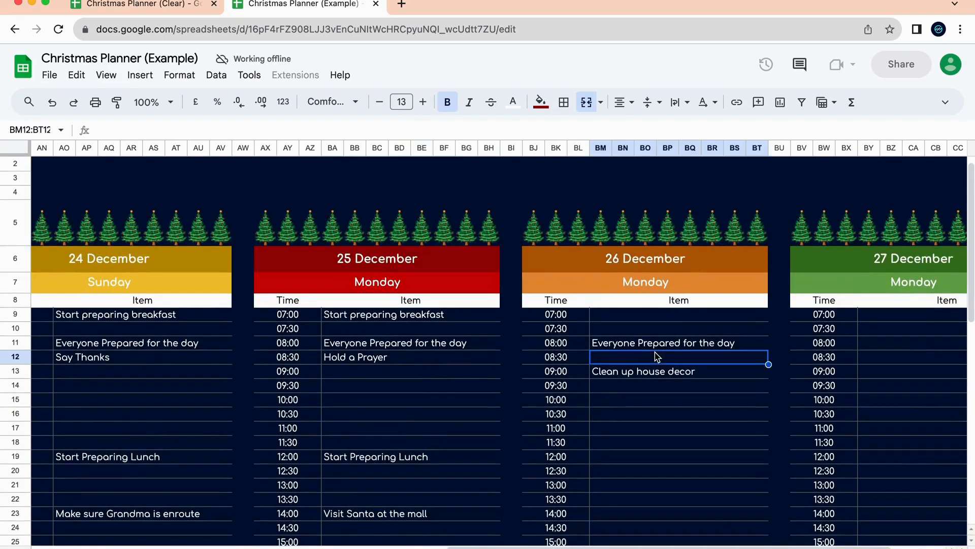
scroll(657, 357, "right", 3)
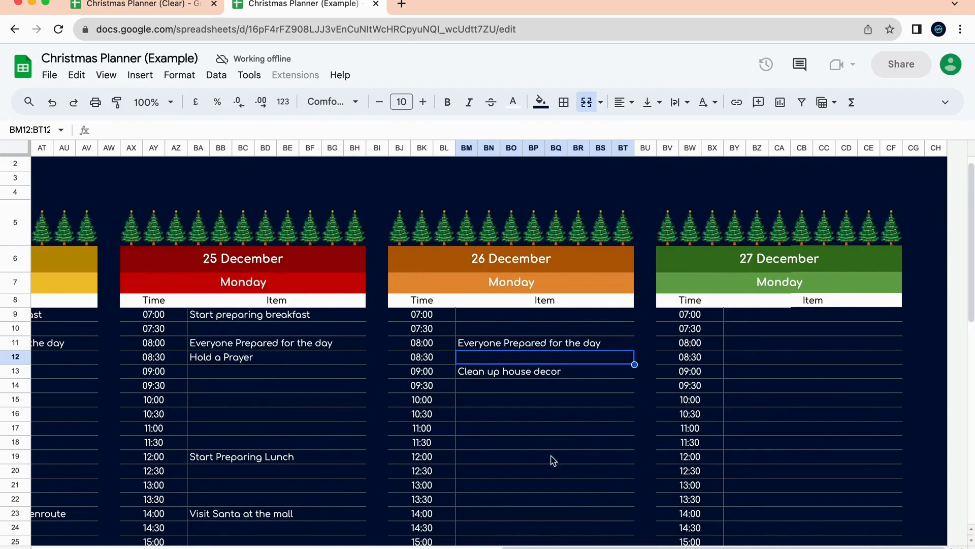
scroll(601, 372, "left", 15)
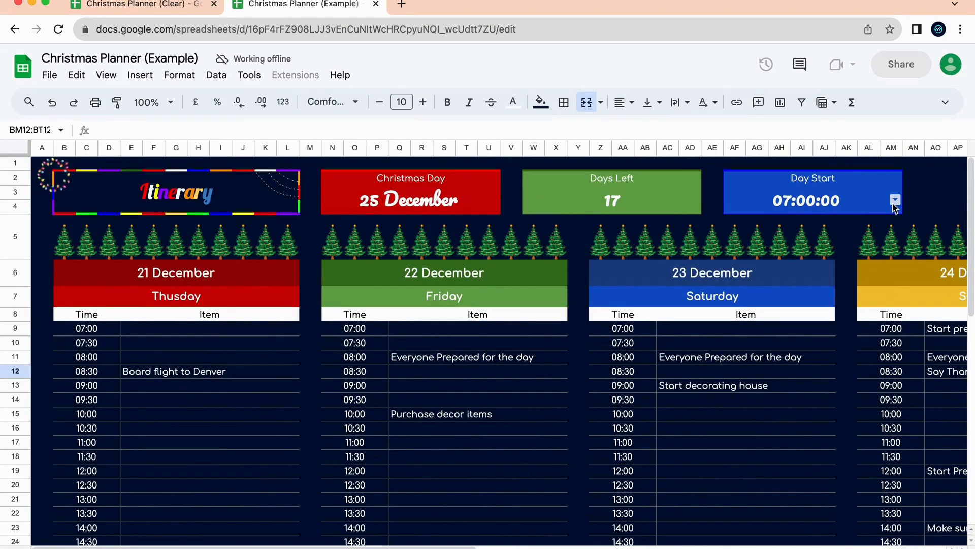
Try Day Start 02:00:00 and 06:00:00, restore 07:00:00, then open the Menu sheet.
left_click(894, 206)
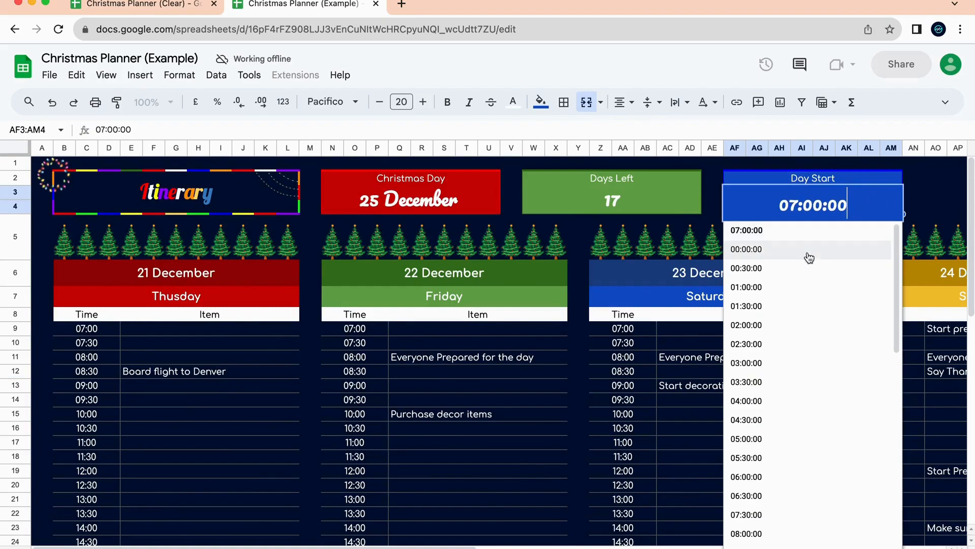
left_click(809, 331)
left_click(896, 200)
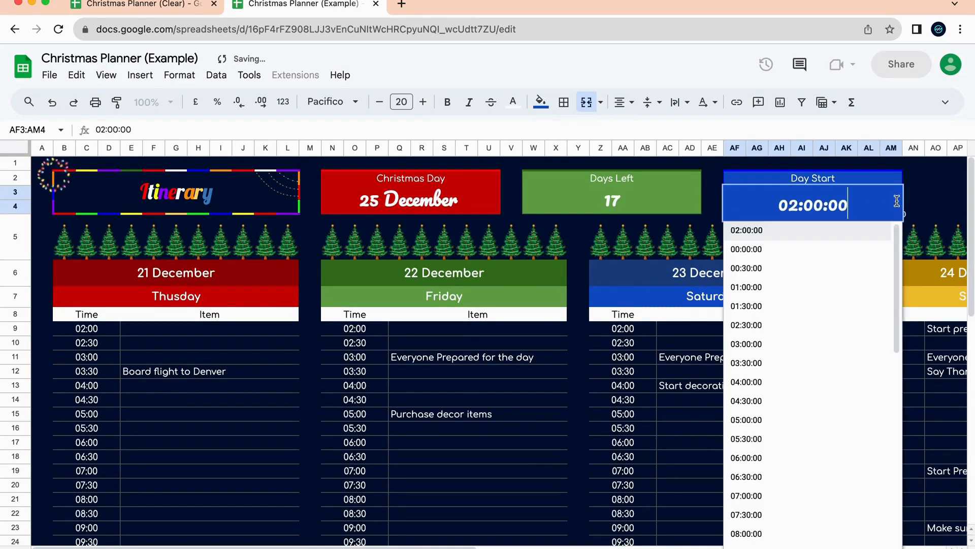
left_click(763, 416)
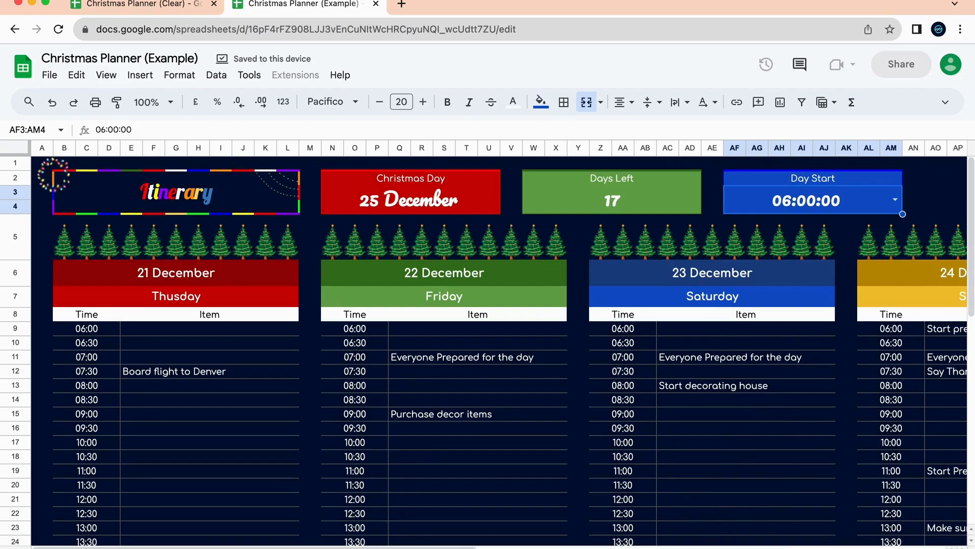
left_click(895, 201)
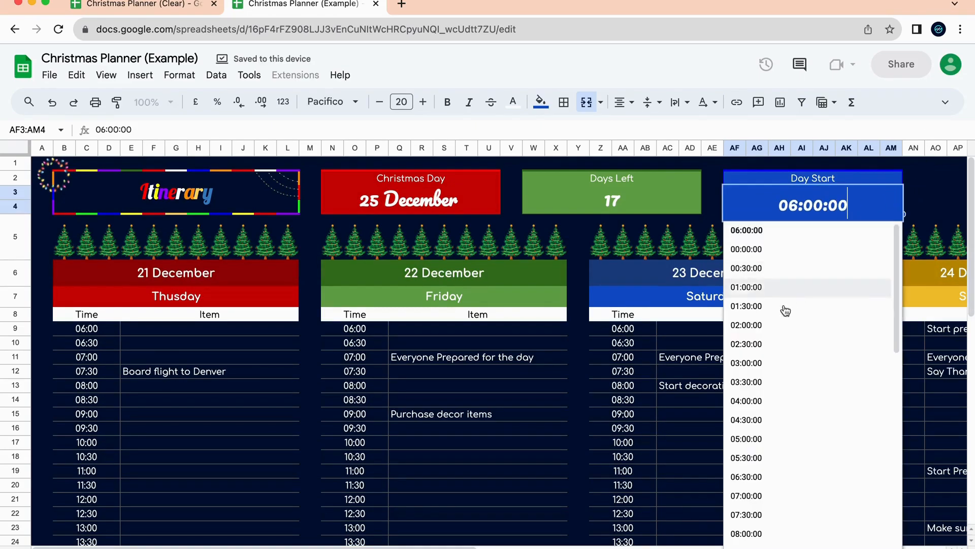
left_click(776, 496)
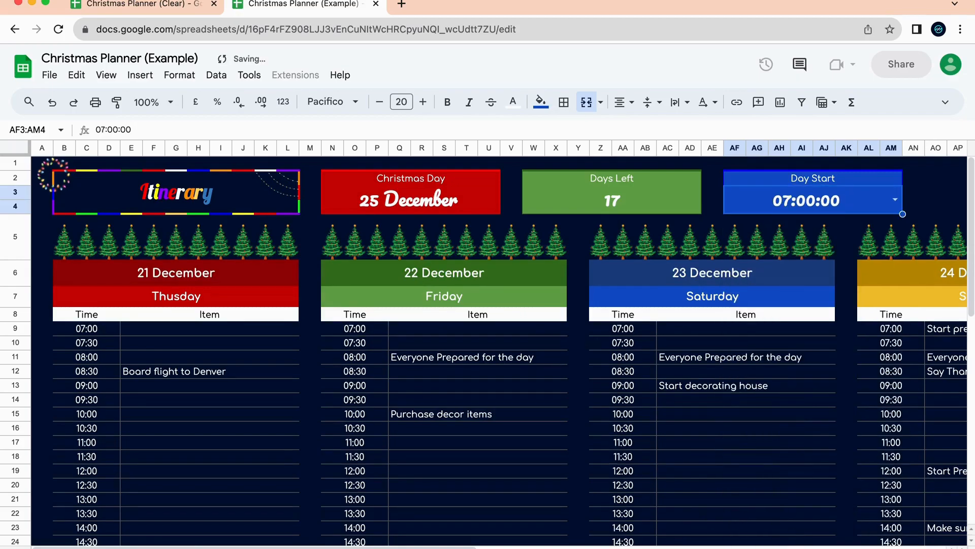
left_click(608, 547)
scroll(644, 349, "right", 4)
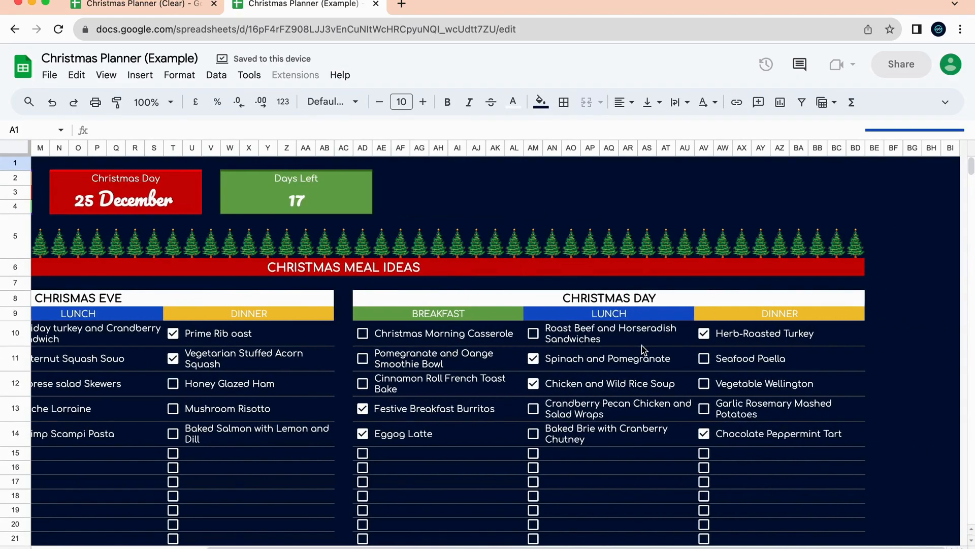
Scroll through the Menu's Christmas Eve and Christmas Day meal tables.
scroll(644, 350, "left", 5)
scroll(642, 345, "right", 3)
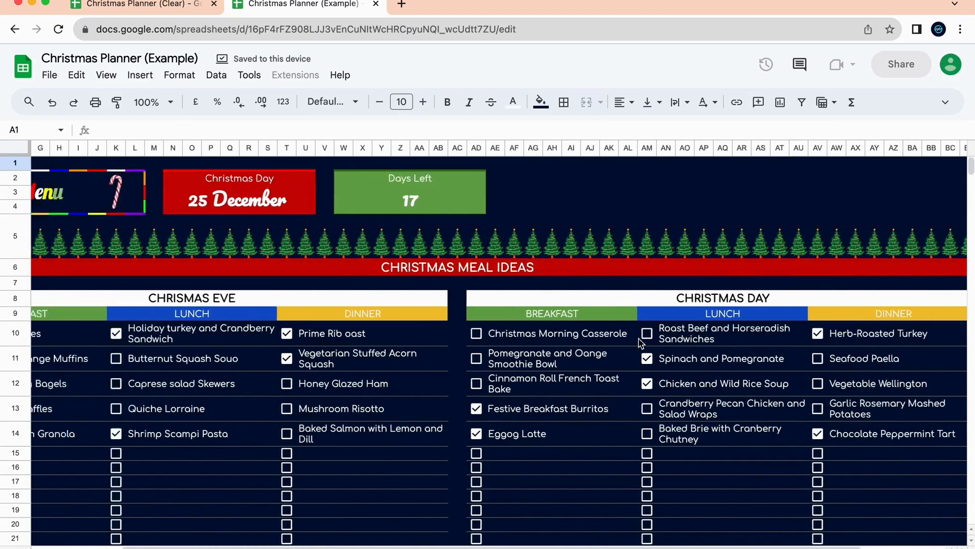
scroll(640, 343, "left", 4)
scroll(470, 338, "down", 5)
scroll(470, 339, "up", 3)
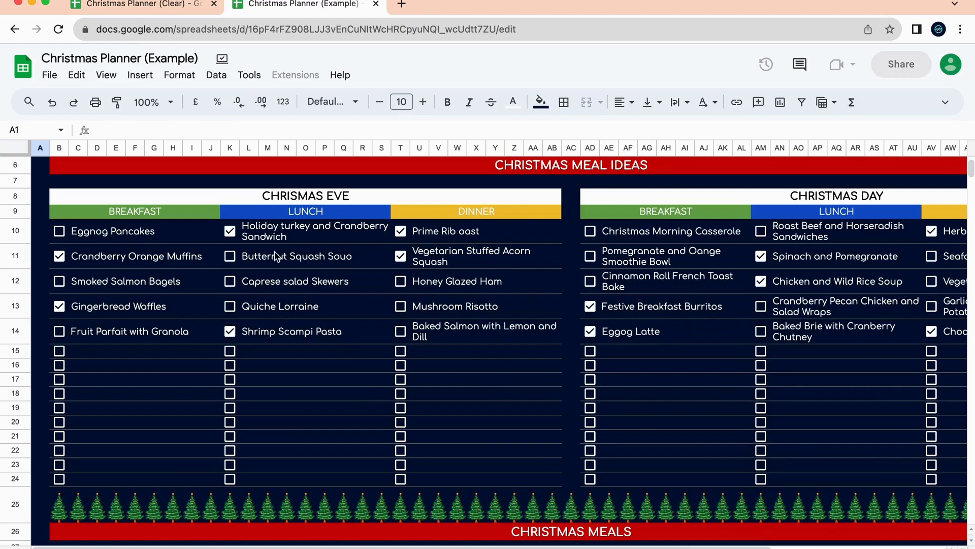
scroll(349, 348, "down", 8)
scroll(180, 289, "up", 2)
scroll(270, 236, "up", 1)
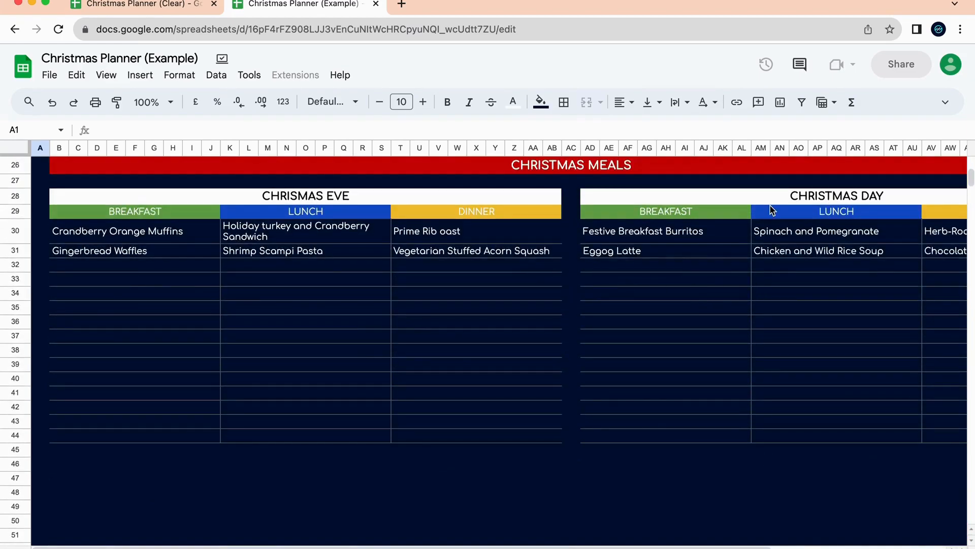
scroll(773, 210, "up", 8)
scroll(473, 255, "down", 5)
scroll(473, 255, "up", 5)
scroll(485, 295, "down", 7)
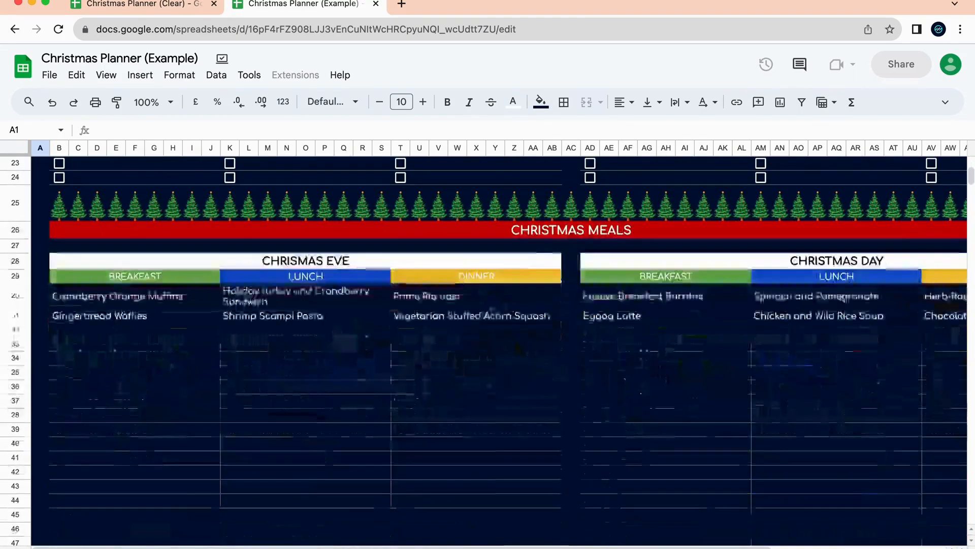
scroll(558, 281, "up", 7)
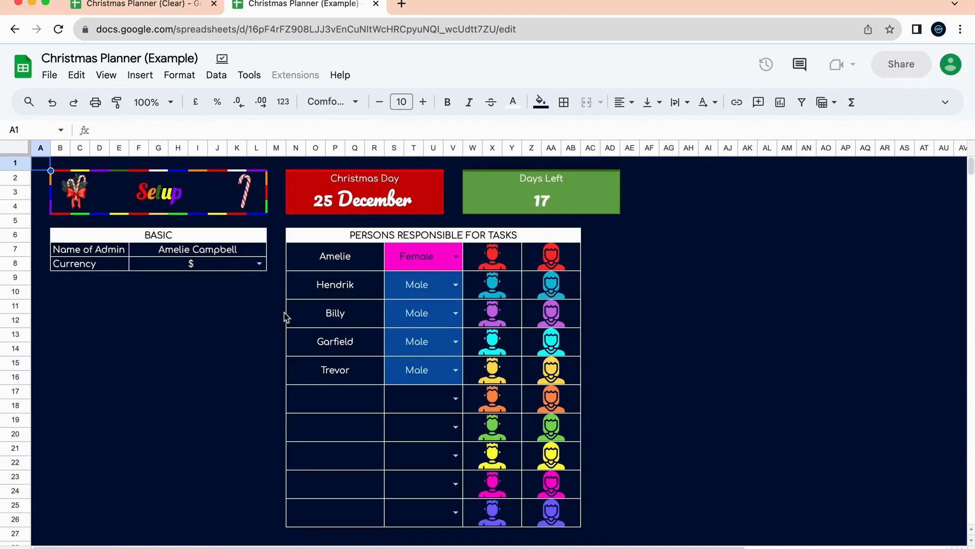
left_click(252, 254)
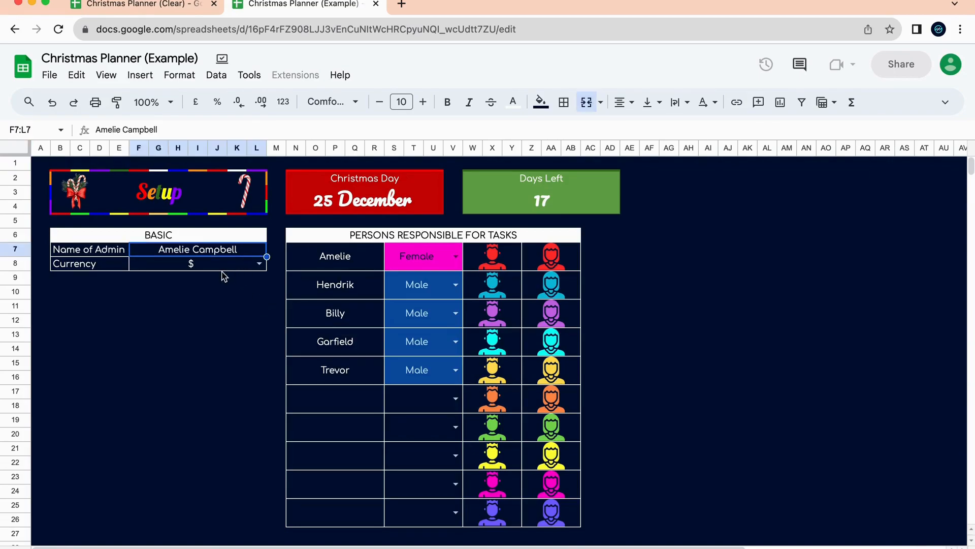
left_click(224, 268)
left_click(260, 263)
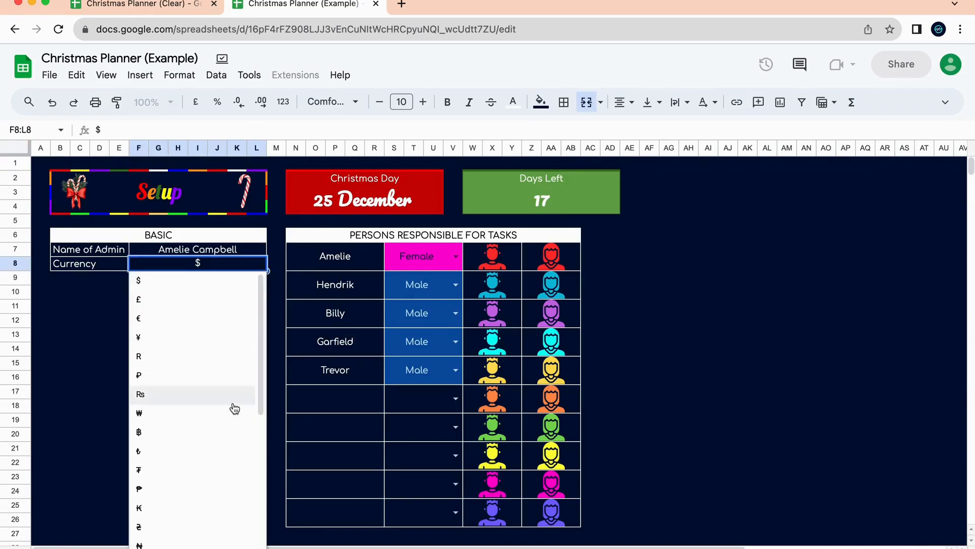
scroll(239, 475, "down", 10)
scroll(225, 453, "up", 10)
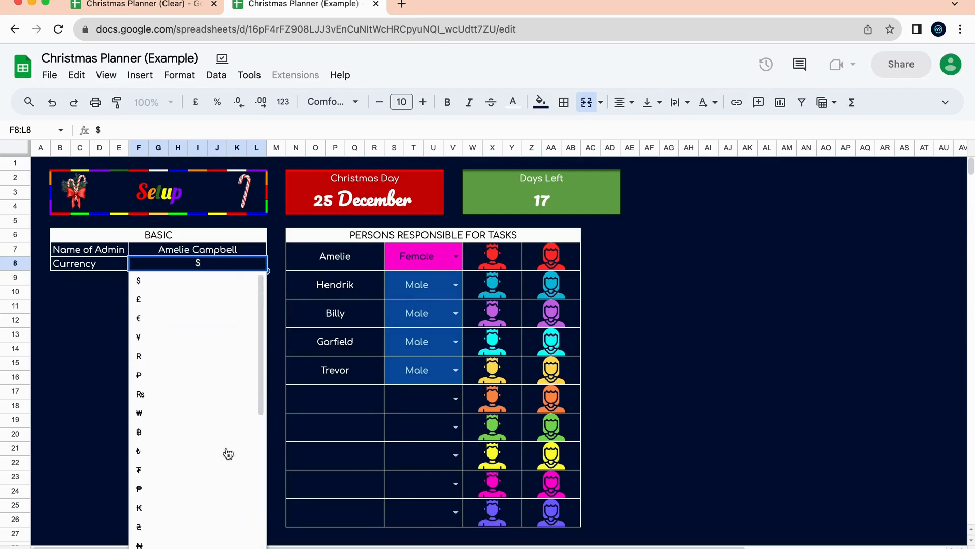
scroll(219, 469, "down", 10)
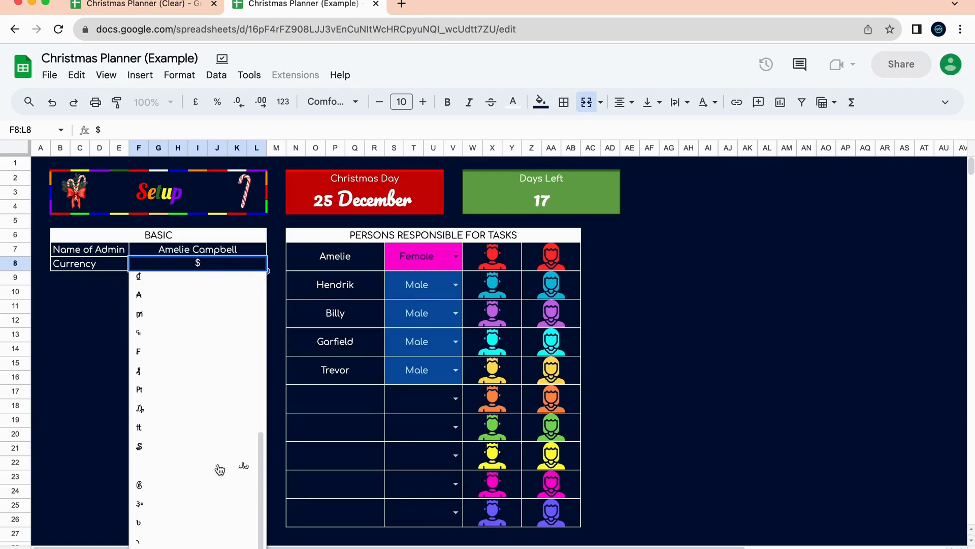
scroll(199, 339, "up", 5)
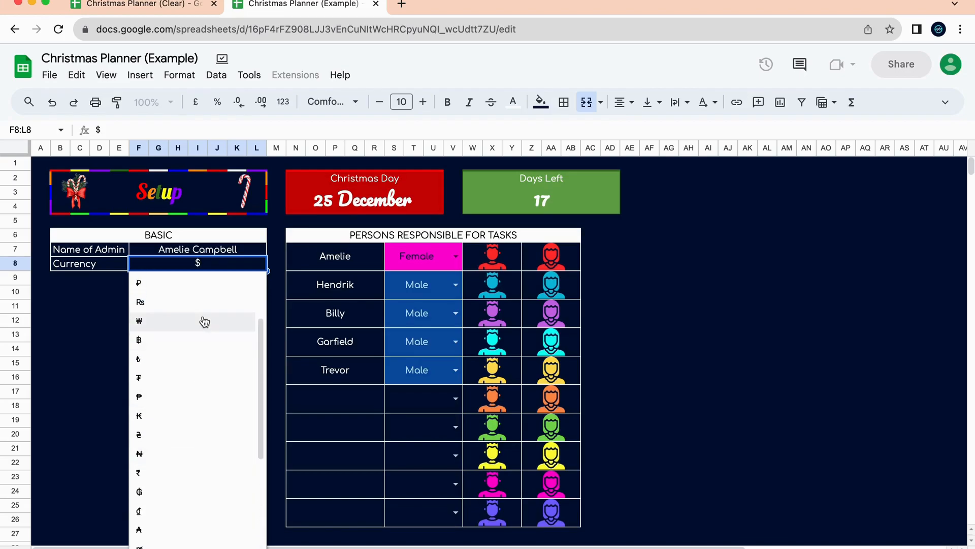
scroll(197, 397, "up", 3)
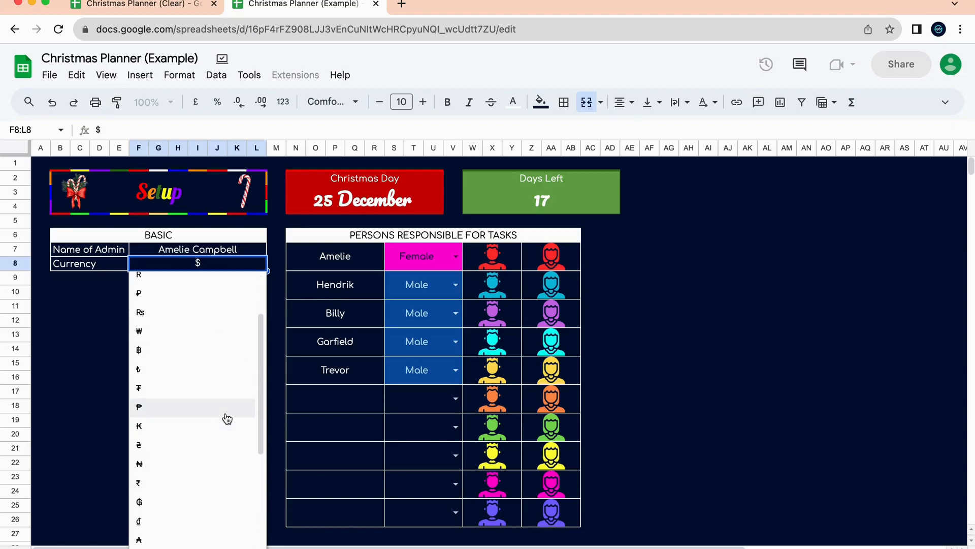
scroll(224, 414, "down", 5)
scroll(222, 344, "up", 10)
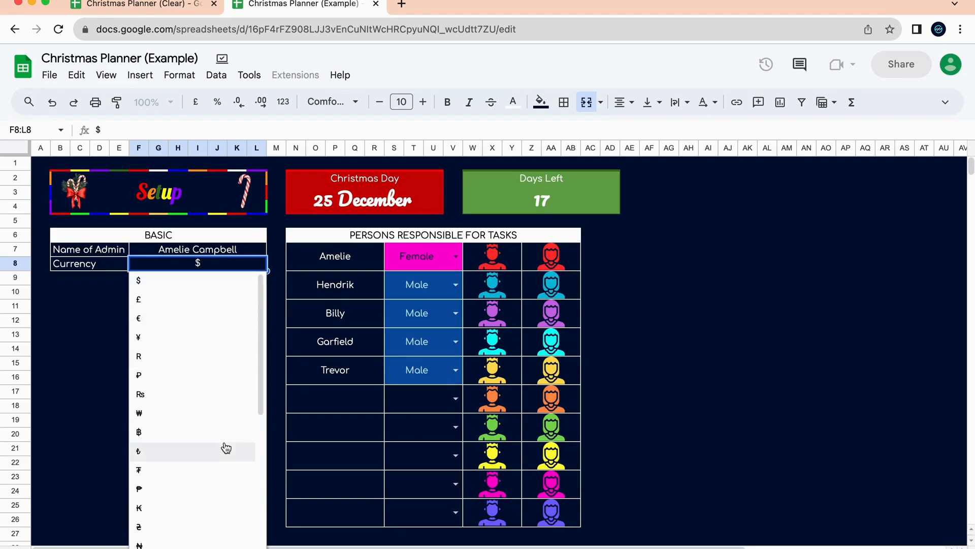
scroll(224, 446, "down", 5)
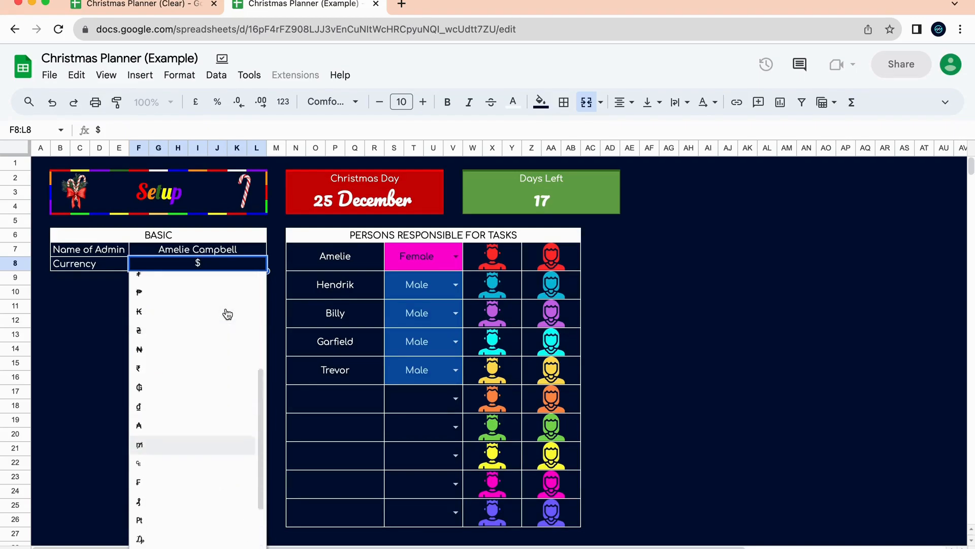
scroll(224, 314, "up", 10)
left_click(282, 267)
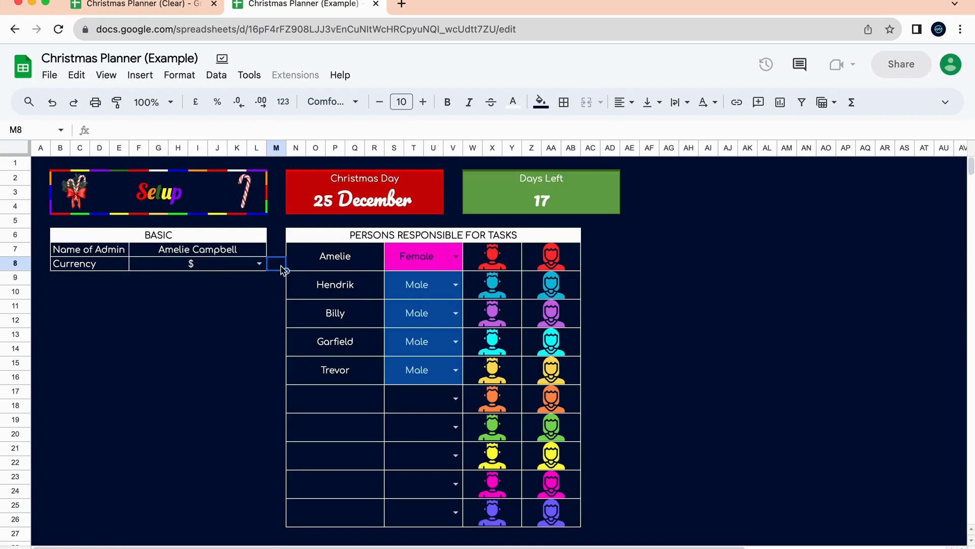
left_click(345, 259)
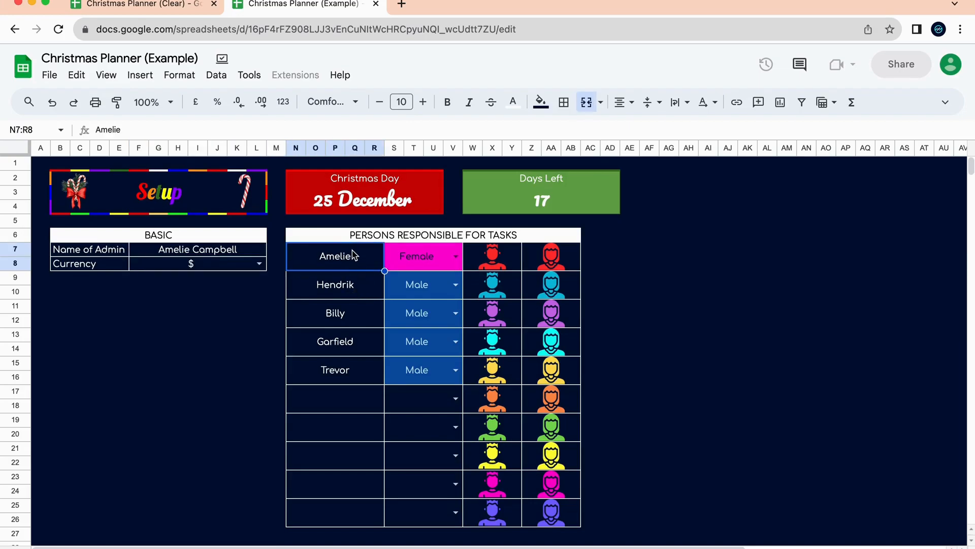
left_click_drag(360, 261, 370, 511)
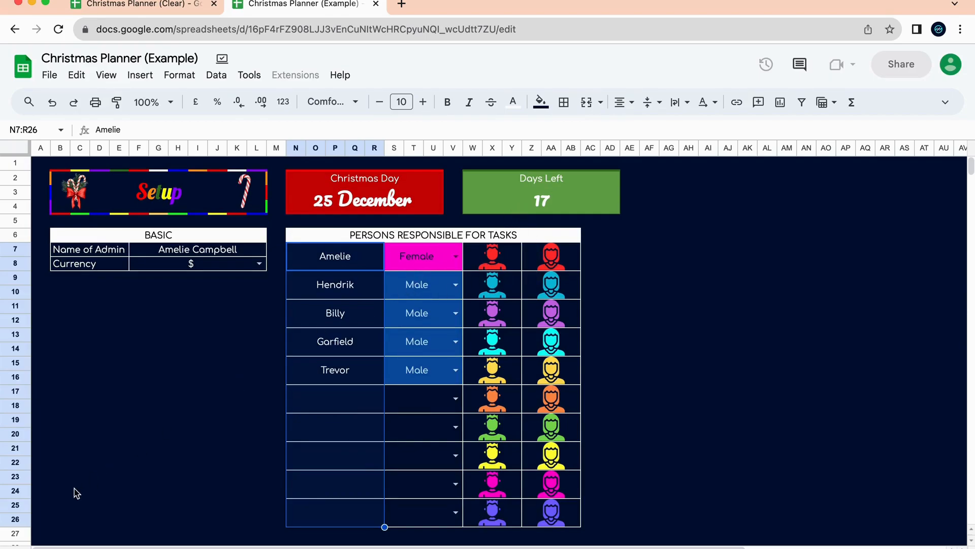
Look over the Task Tracker sheet of the example planner, then return to Setup.
key("alt+Down")
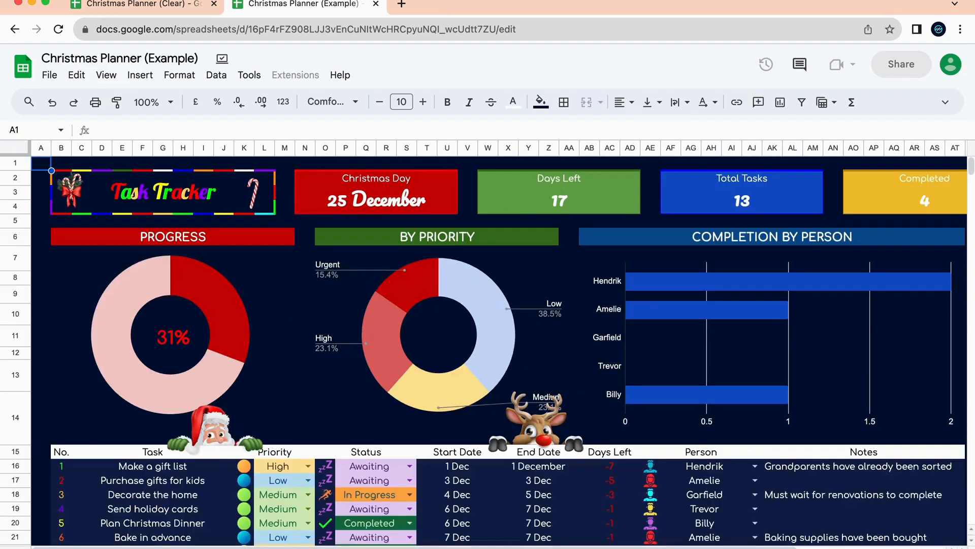
scroll(218, 465, "down", 8)
scroll(153, 425, "up", 6)
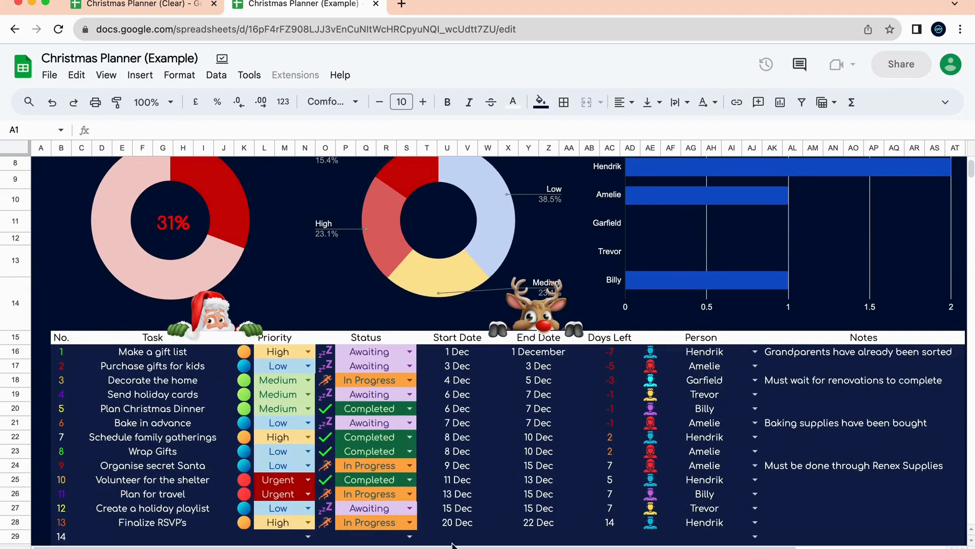
left_click(285, 547)
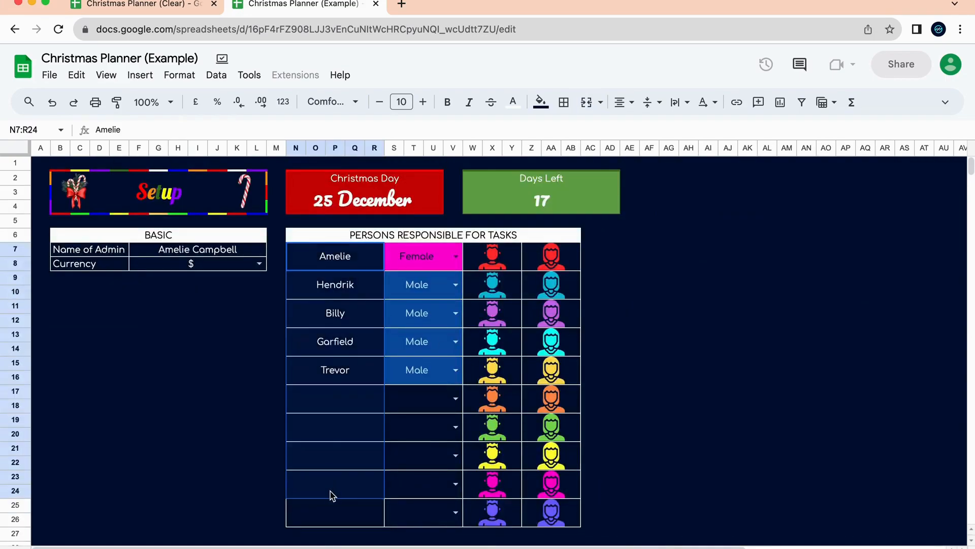
Try Other as row 17's gender, clear it again, then move to the Christmas Planner (Clear) file.
left_click_drag(428, 261, 435, 518)
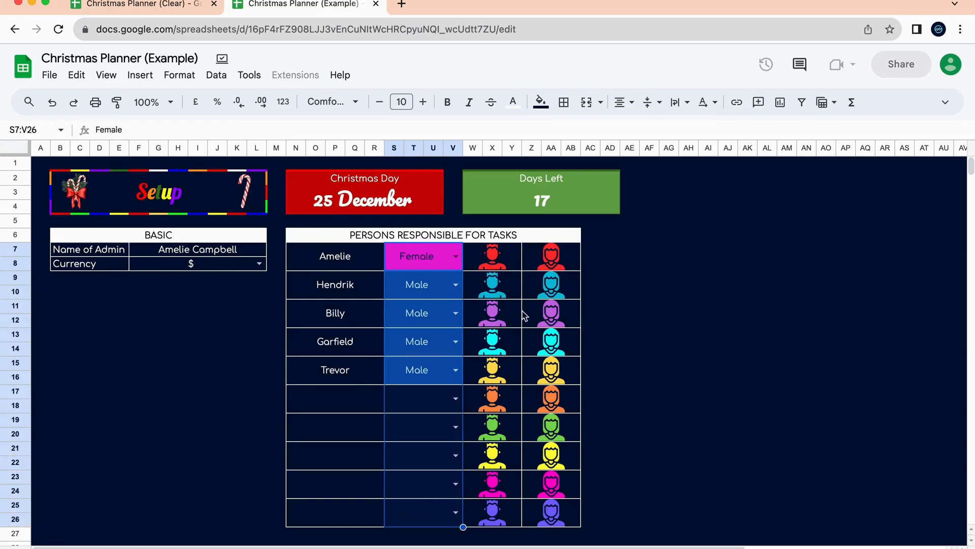
left_click(448, 390)
left_click(455, 398)
left_click(431, 466)
left_click(353, 432)
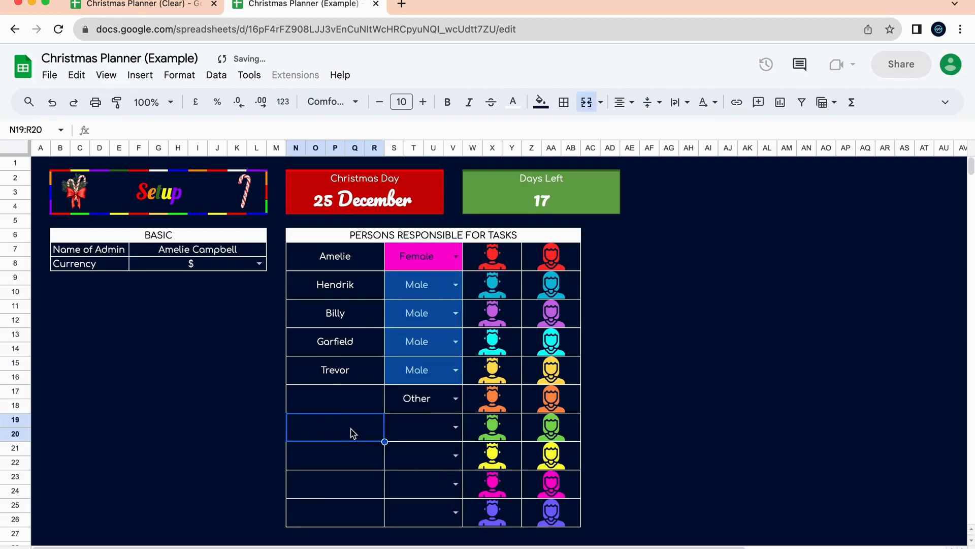
left_click(431, 401)
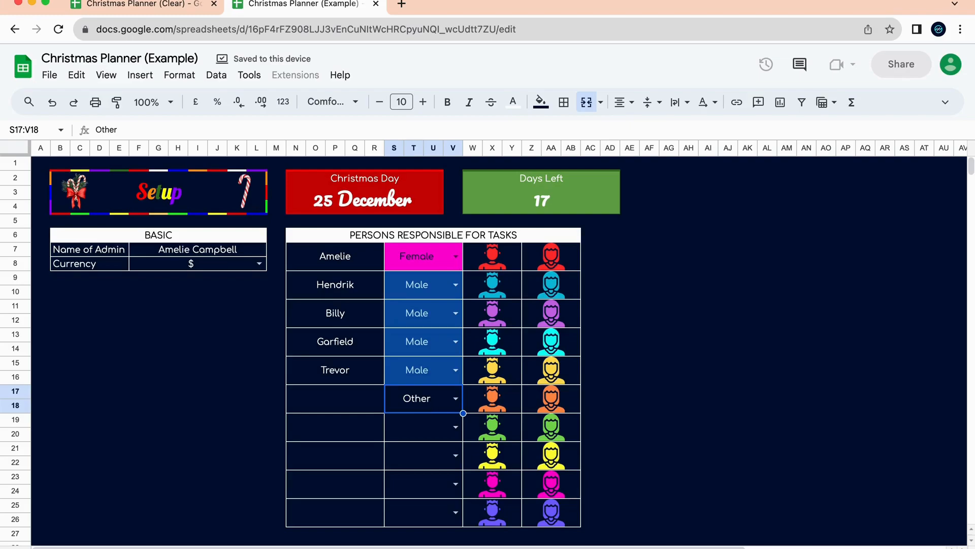
key("Delete")
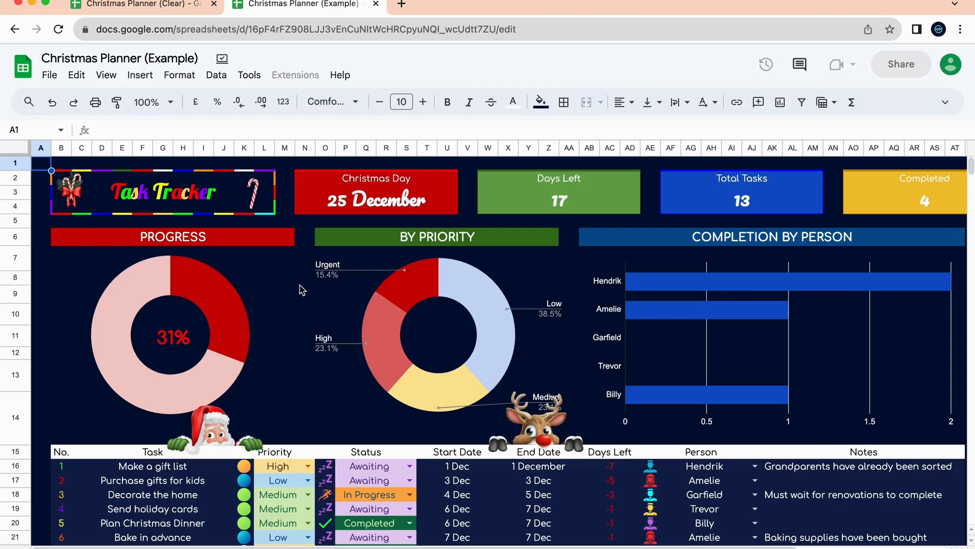
scroll(538, 405, "down", 3)
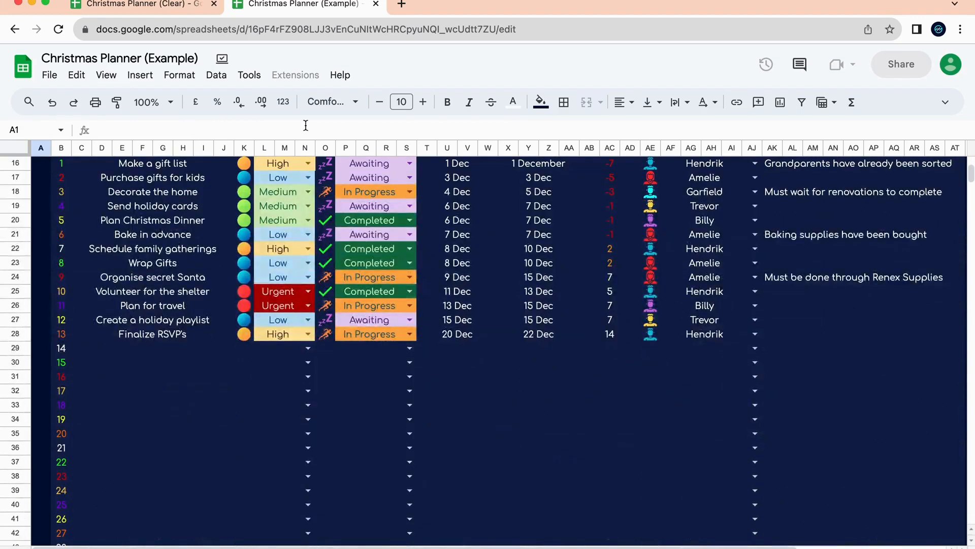
left_click(175, 5)
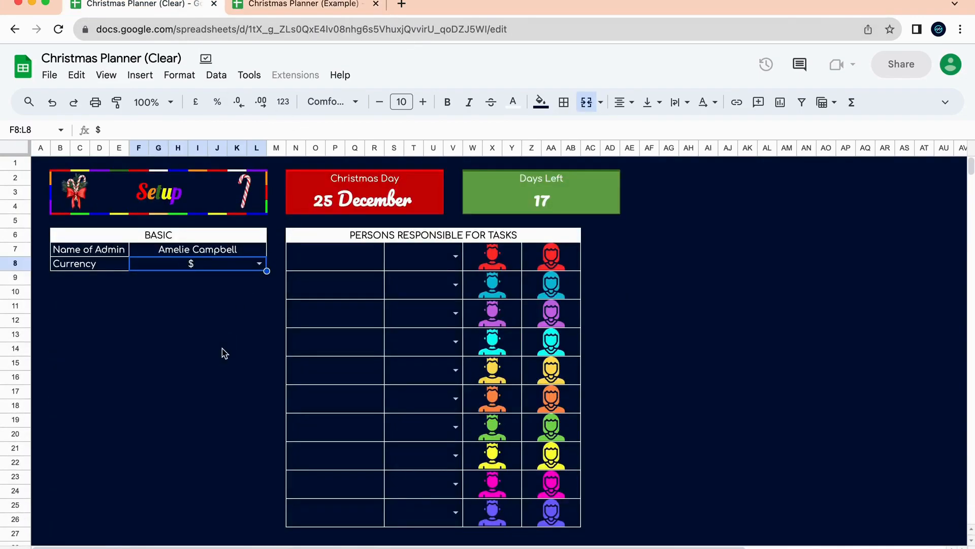
Delete the sample Name of Admin value in F7:L7.
left_click(236, 322)
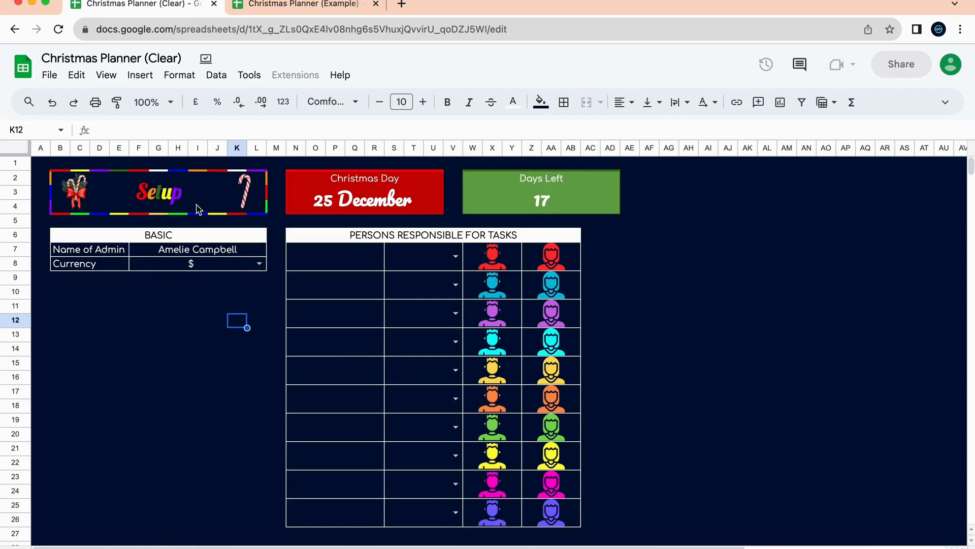
left_click(213, 245)
key("Delete")
left_click(181, 347)
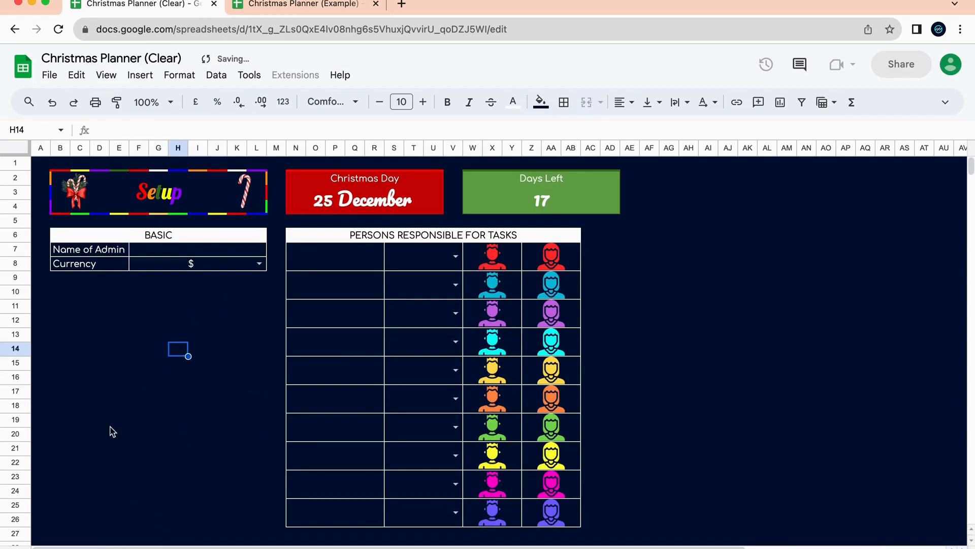
Browse the empty Stockings Tracker and Task Tracker sheets, then go back to Setup.
left_click(110, 547)
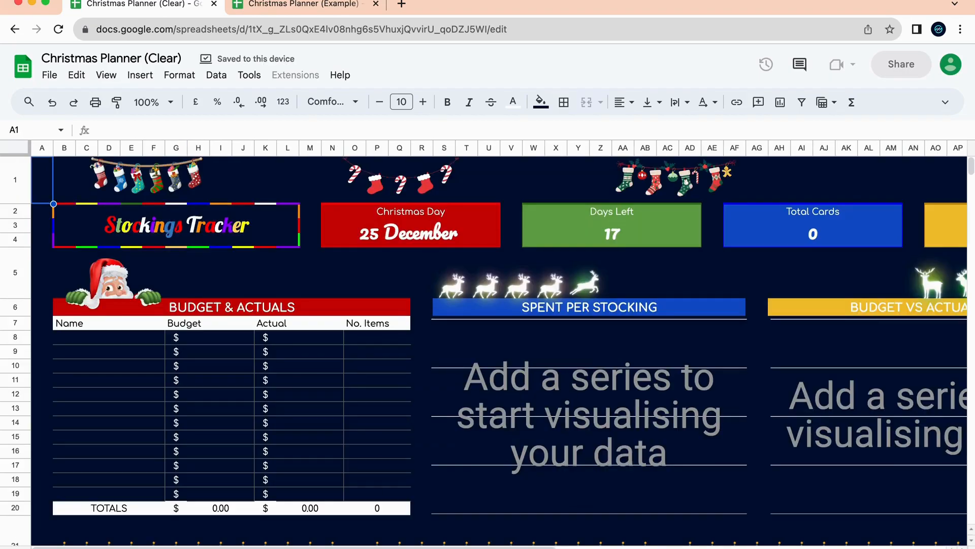
scroll(365, 480, "down", 10)
left_click(231, 546)
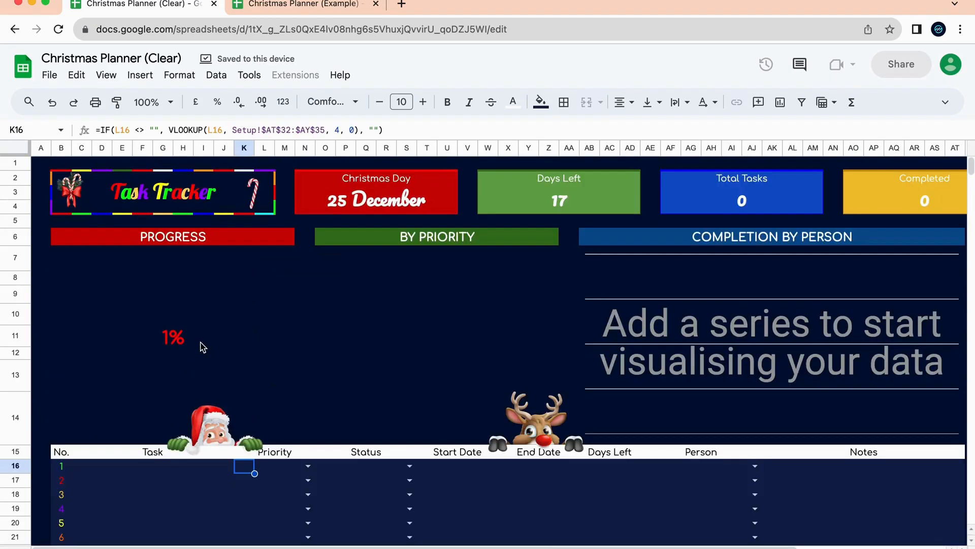
left_click(353, 381)
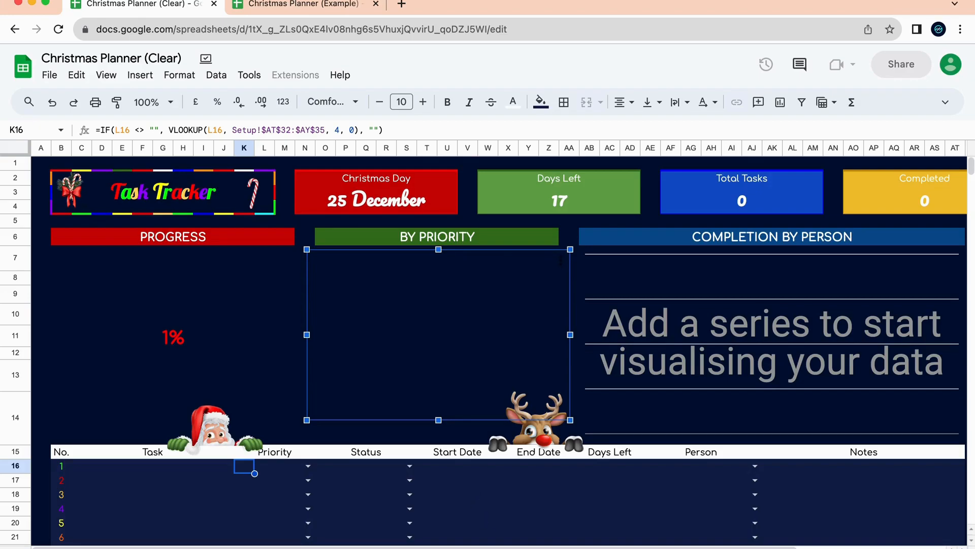
key("ctrl+shift+Page_Up")
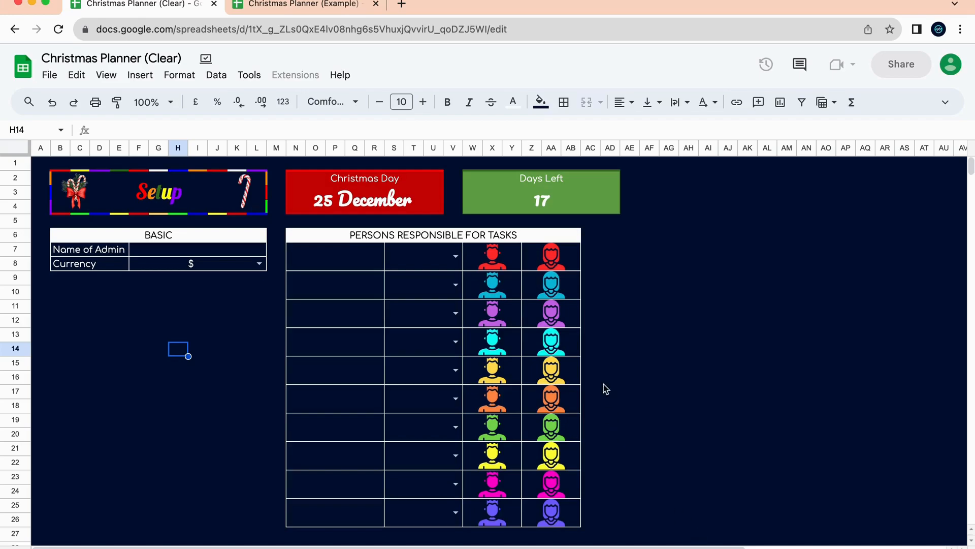
Enter the admin's name in F7:L7 and keep $ as the currency in F8:L8.
left_click(252, 254)
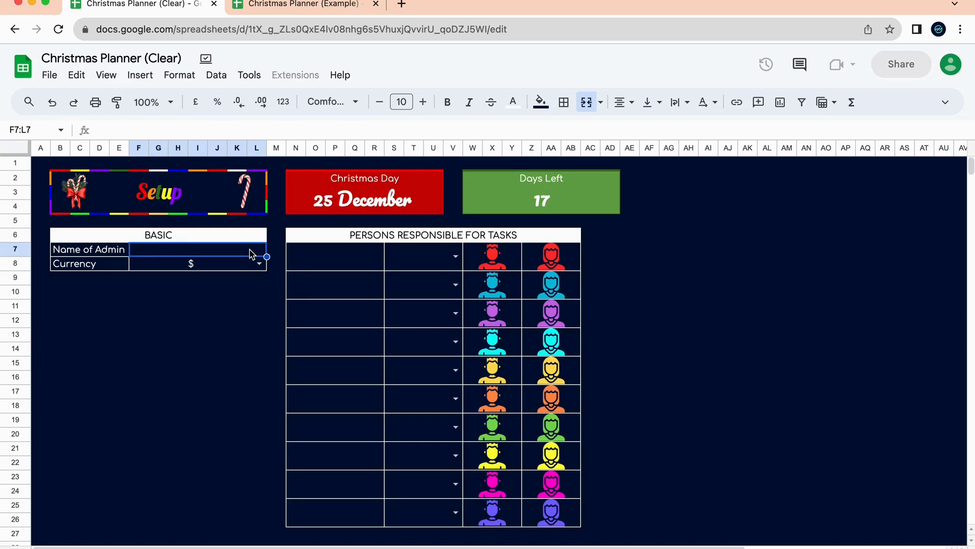
type("Prince")
left_click(206, 344)
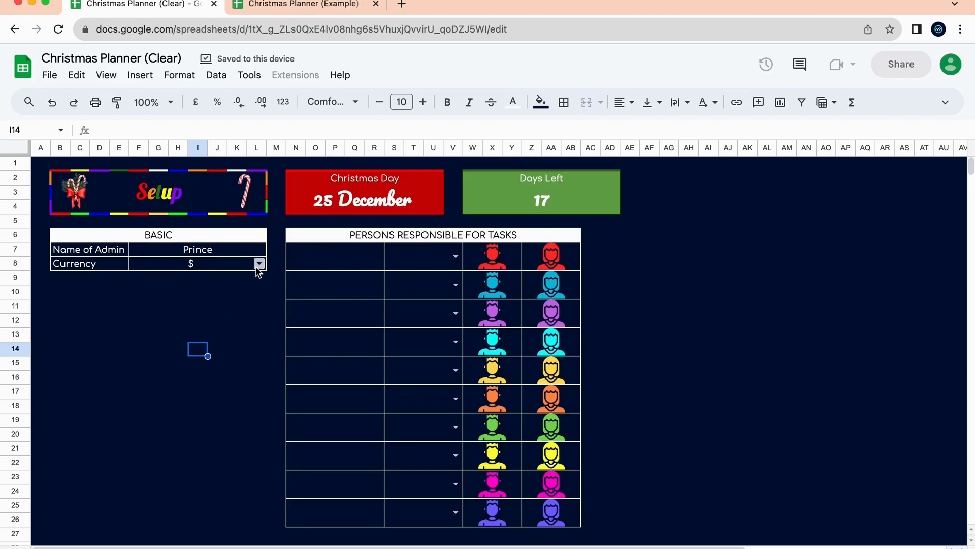
left_click(259, 264)
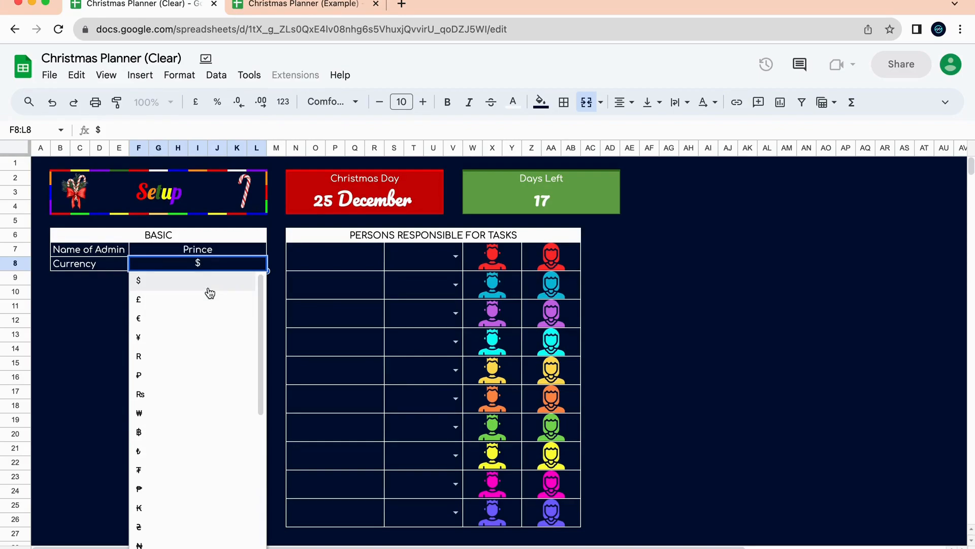
left_click(210, 280)
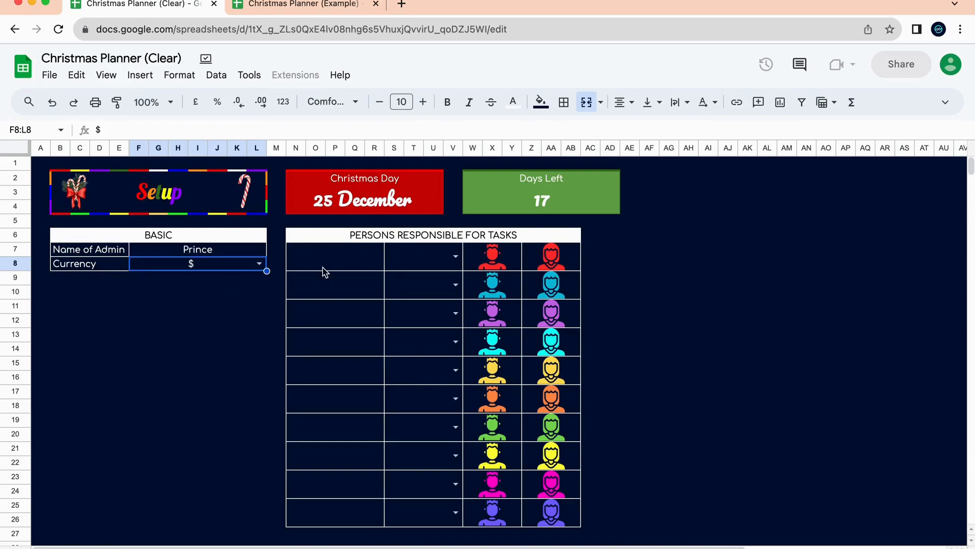
left_click(342, 263)
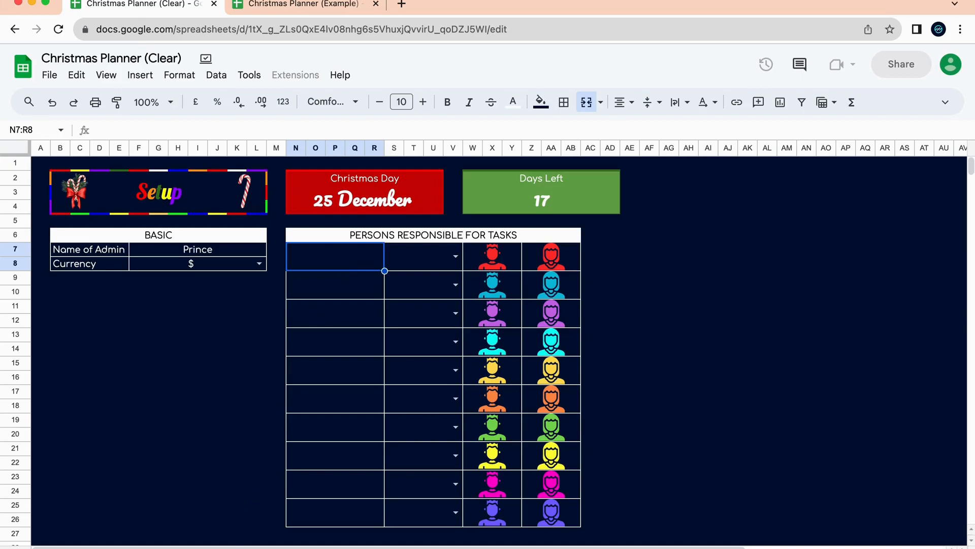
Enter three people's names in N7, N9 and N11 of the persons table.
left_click(208, 548)
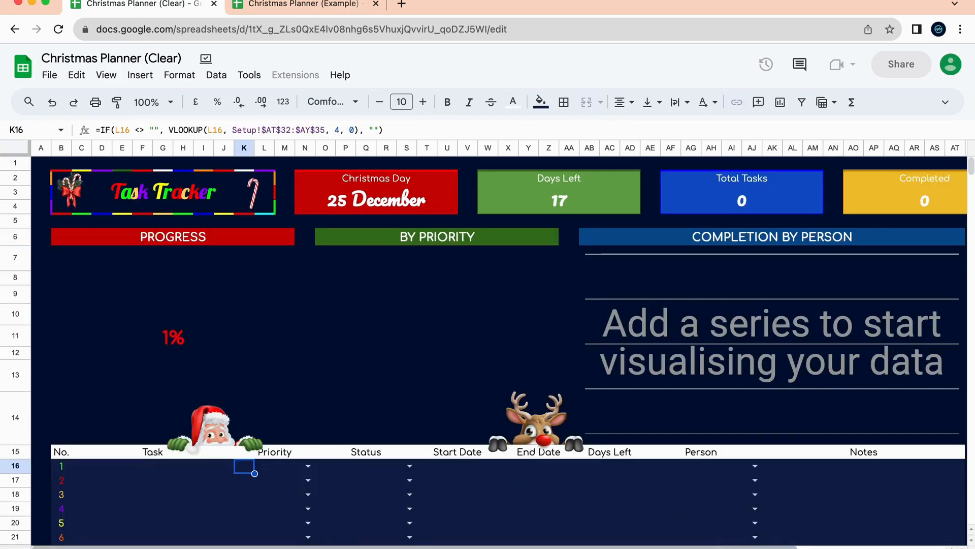
left_click(599, 548)
type("Prince")
left_click(361, 283)
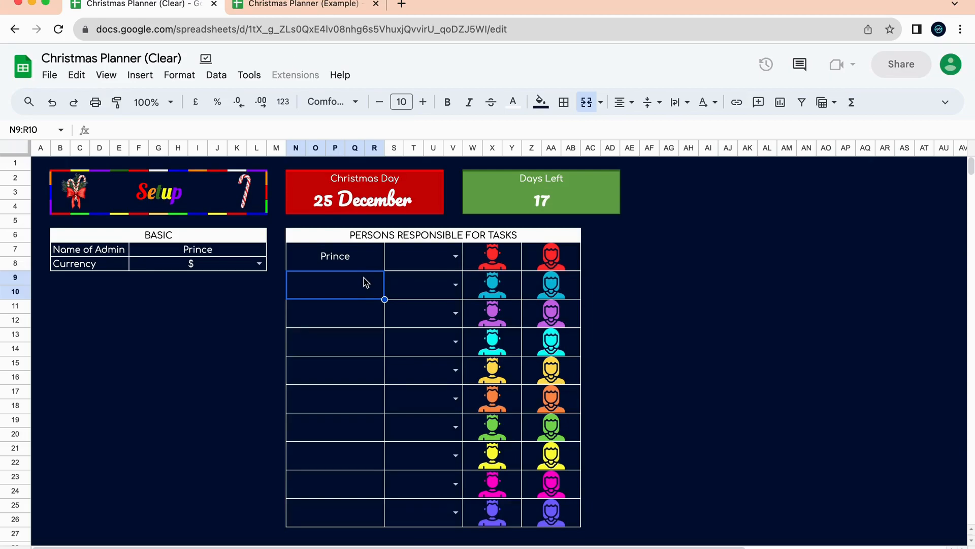
type("Jenny")
key("Return")
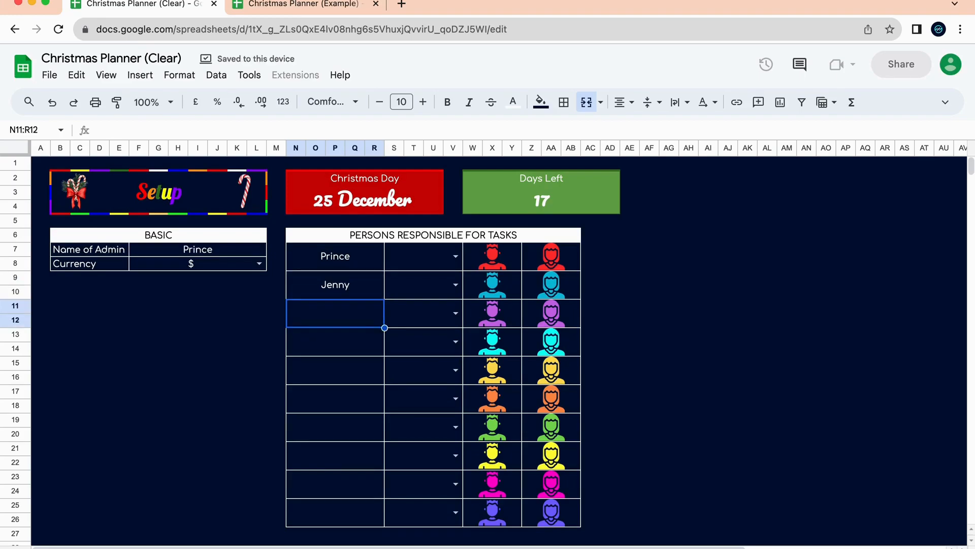
type("Jeremy")
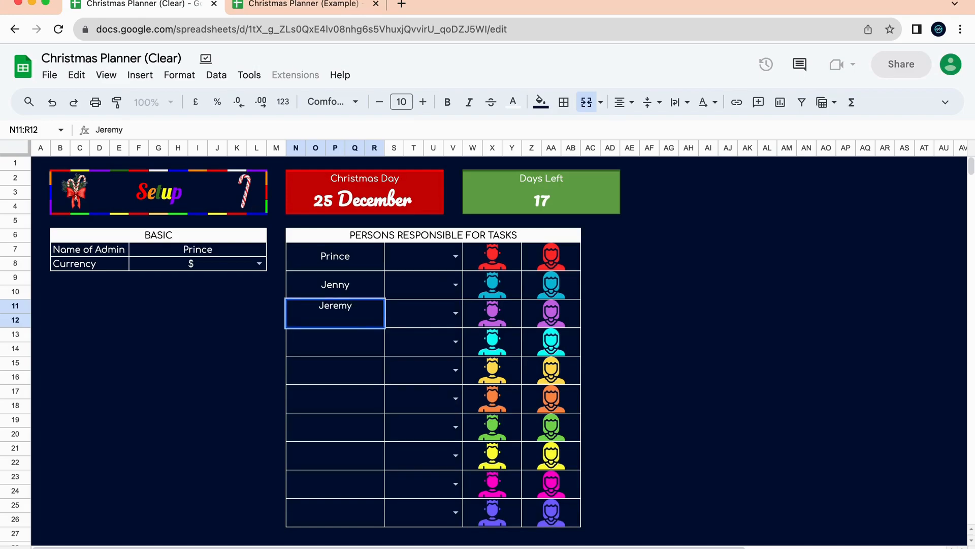
key("Return")
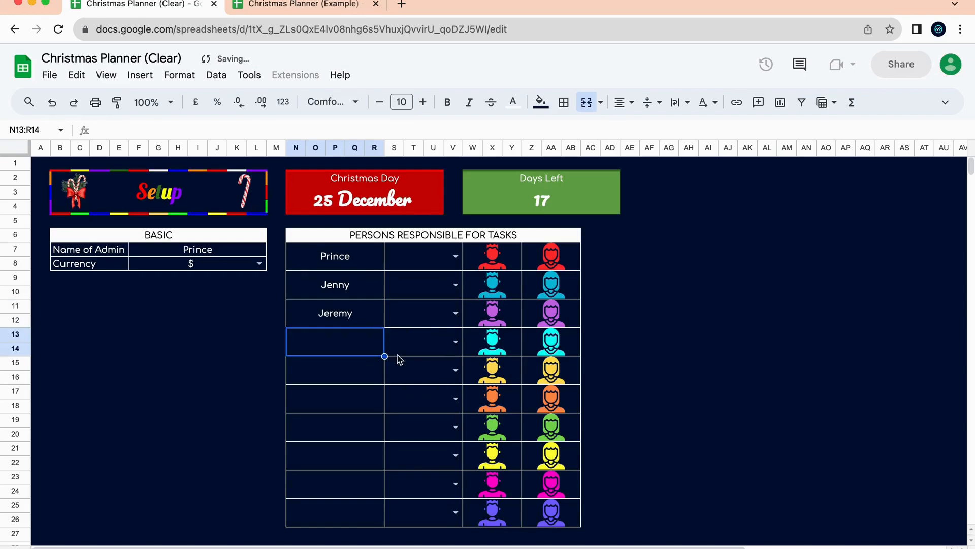
Set the three people's genders to Male, Female and Male.
left_click(455, 256)
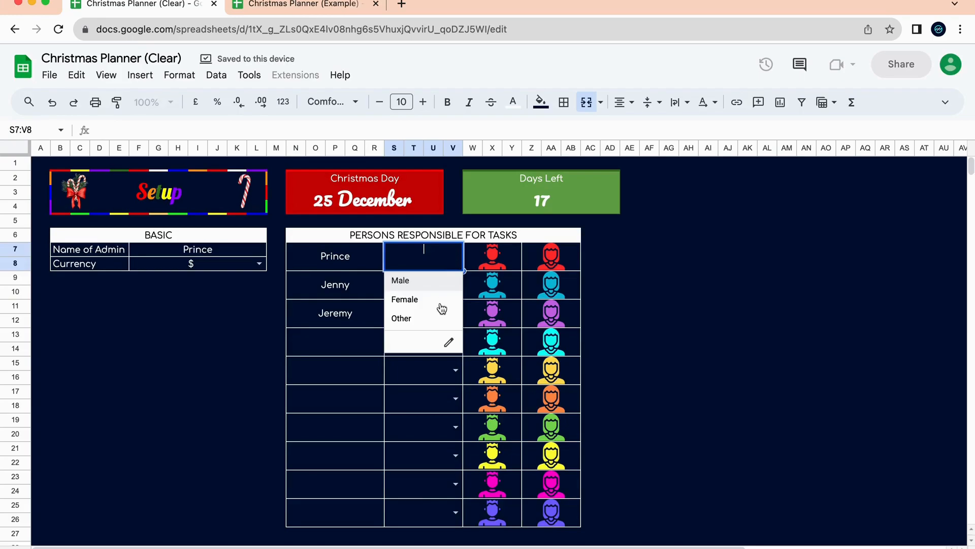
left_click(453, 282)
left_click(455, 284)
left_click(437, 328)
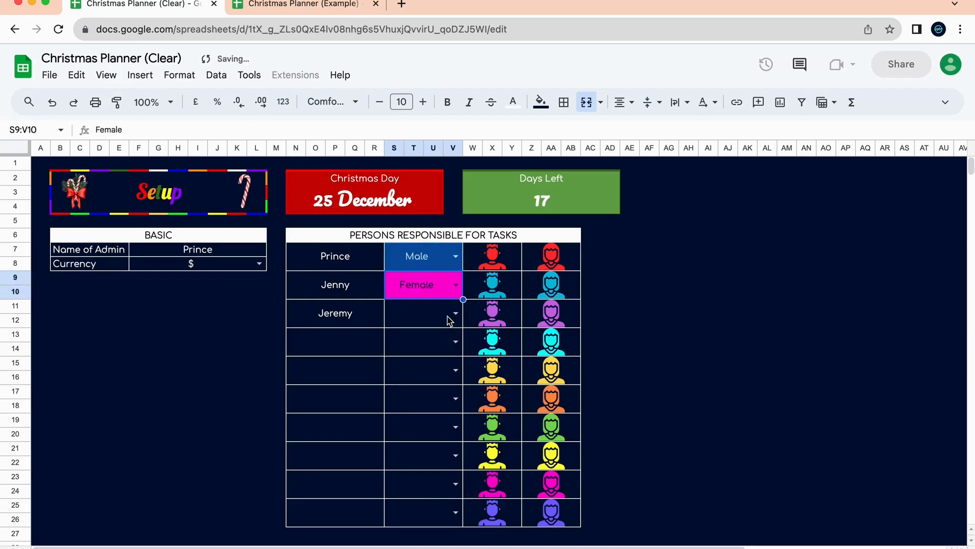
left_click(457, 318)
left_click(446, 337)
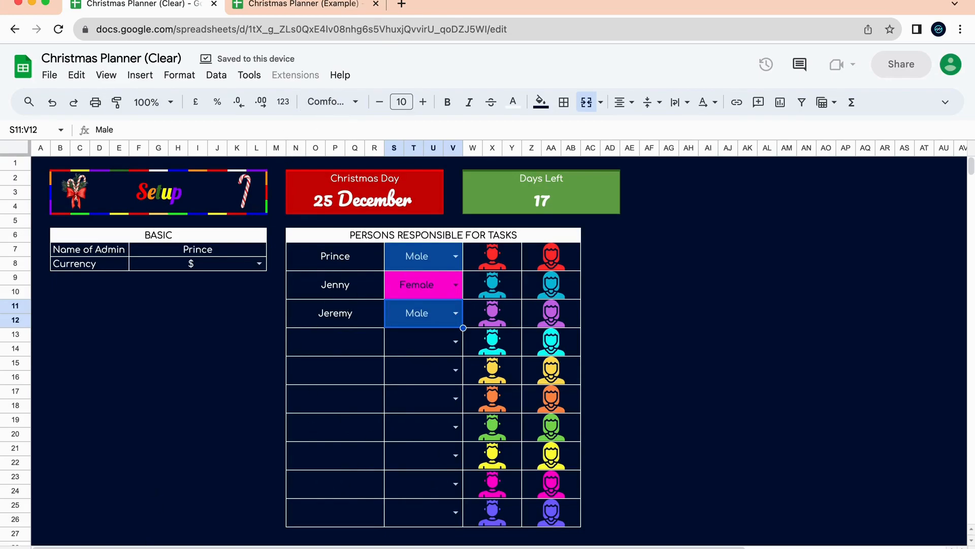
key("ctrl+shift+Page_Down")
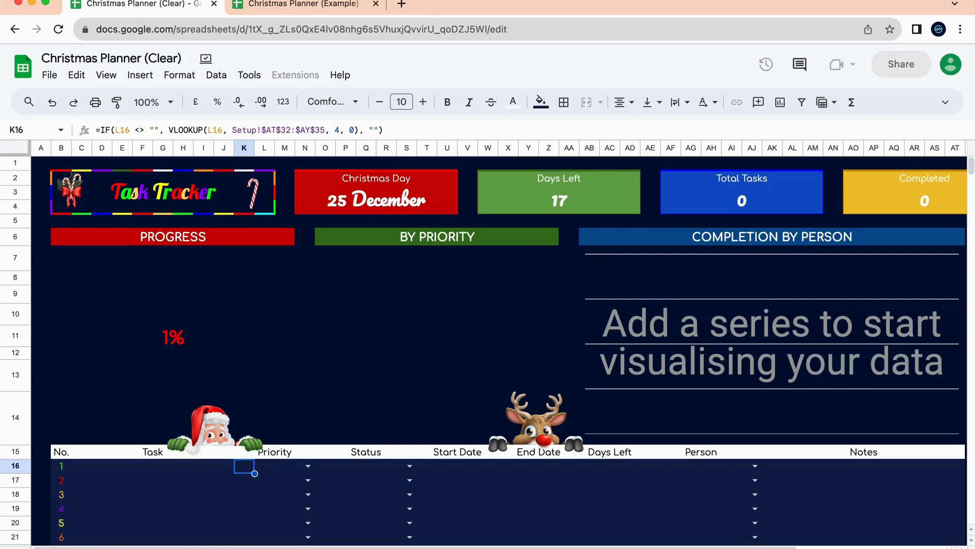
scroll(305, 428, "down", 3)
scroll(305, 429, "up", 3)
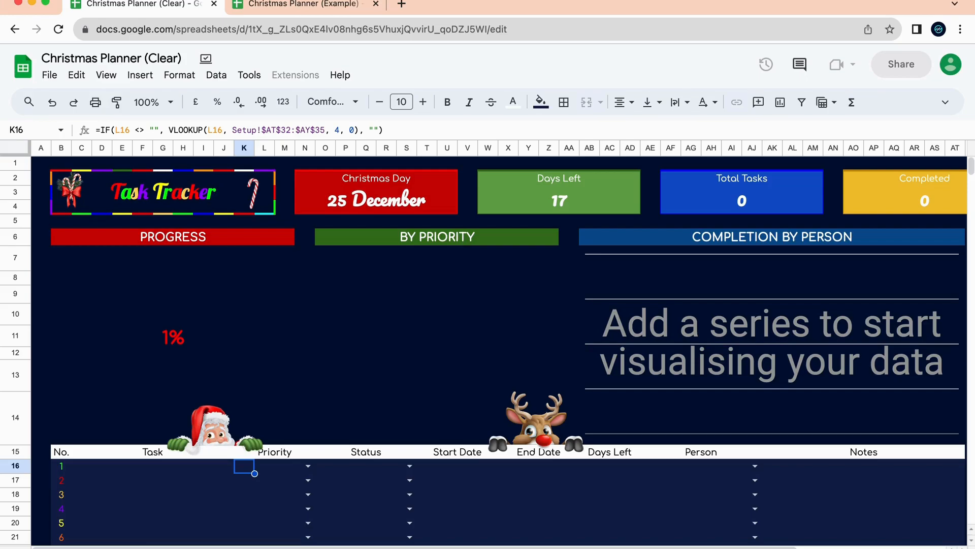
left_click(583, 203)
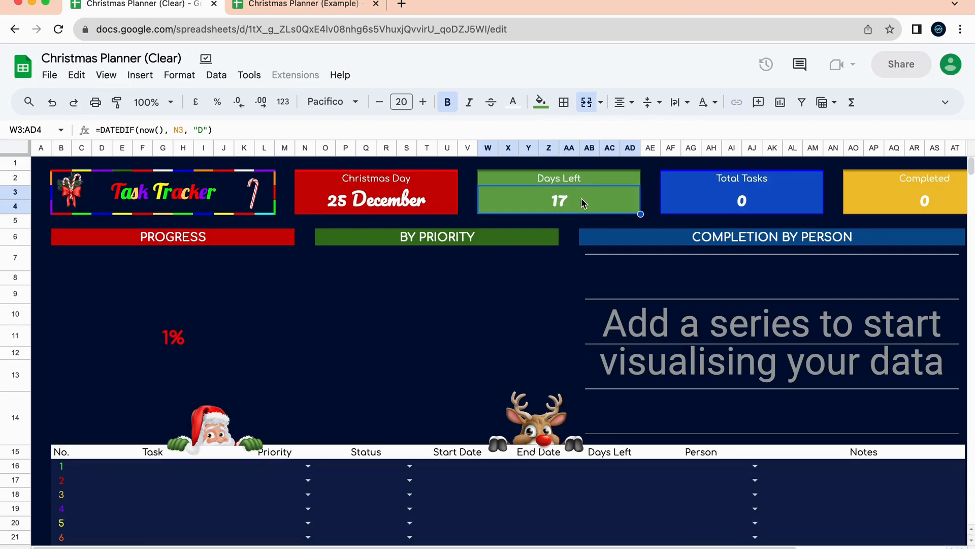
type("20")
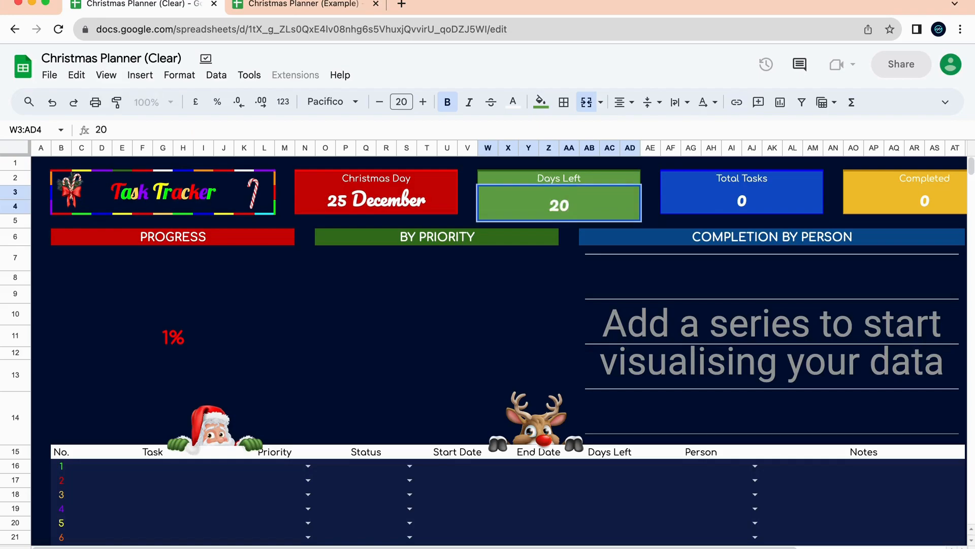
key("Return")
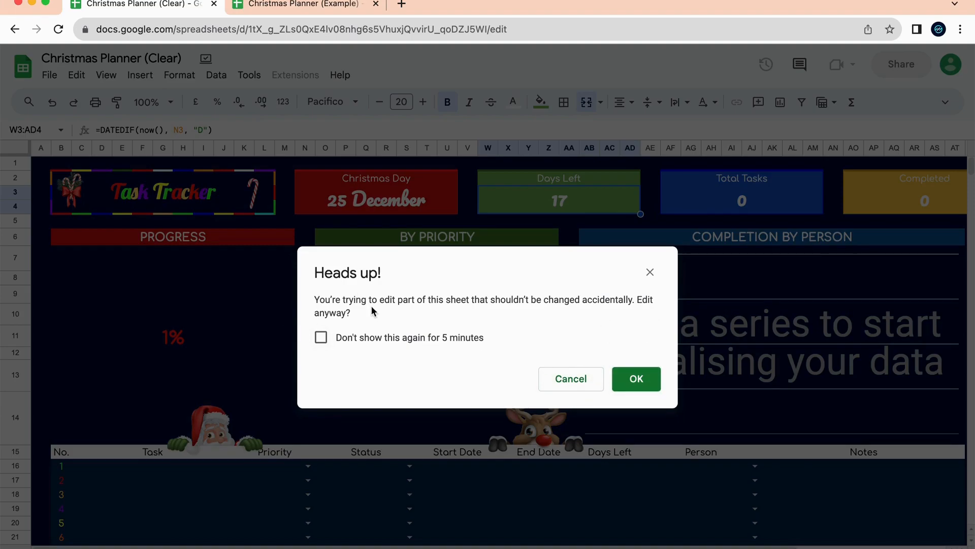
left_click(572, 380)
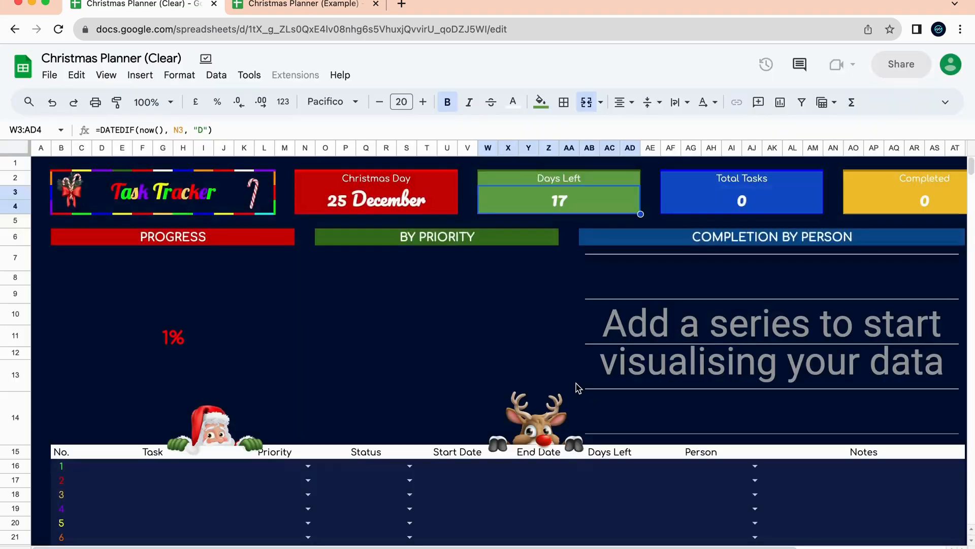
left_click(407, 205)
left_click(614, 207)
left_click(731, 199)
scroll(737, 198, "right", 5)
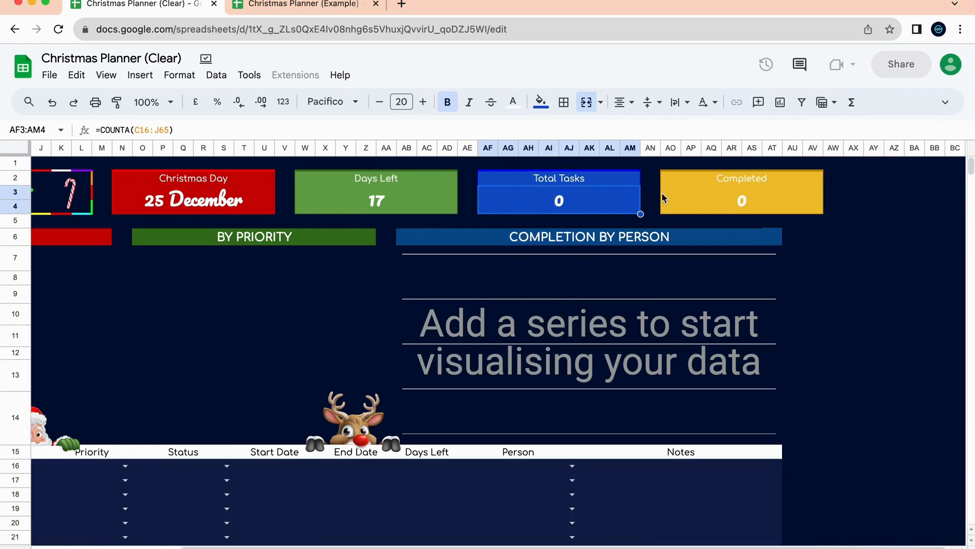
left_click(664, 201)
scroll(388, 342, "left", 5)
scroll(387, 342, "down", 4)
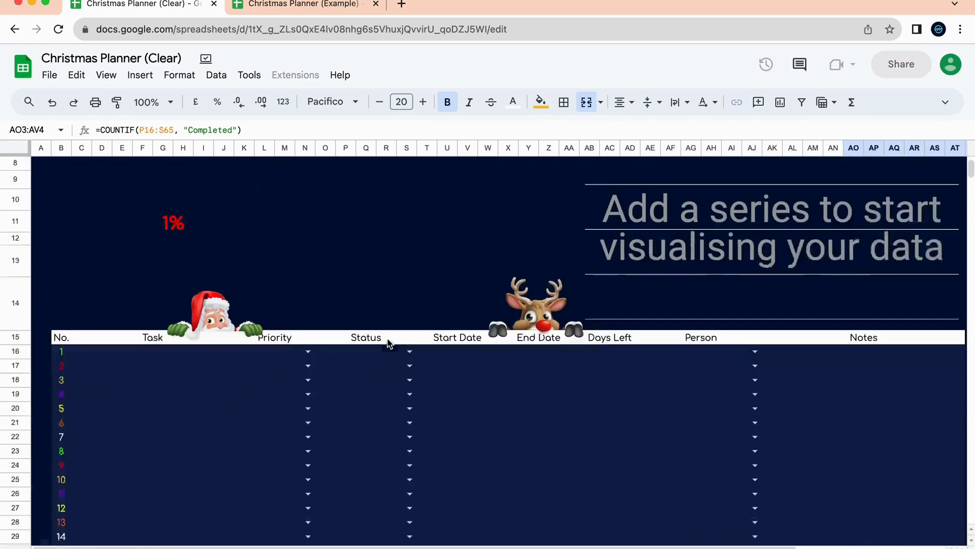
scroll(497, 330, "up", 4)
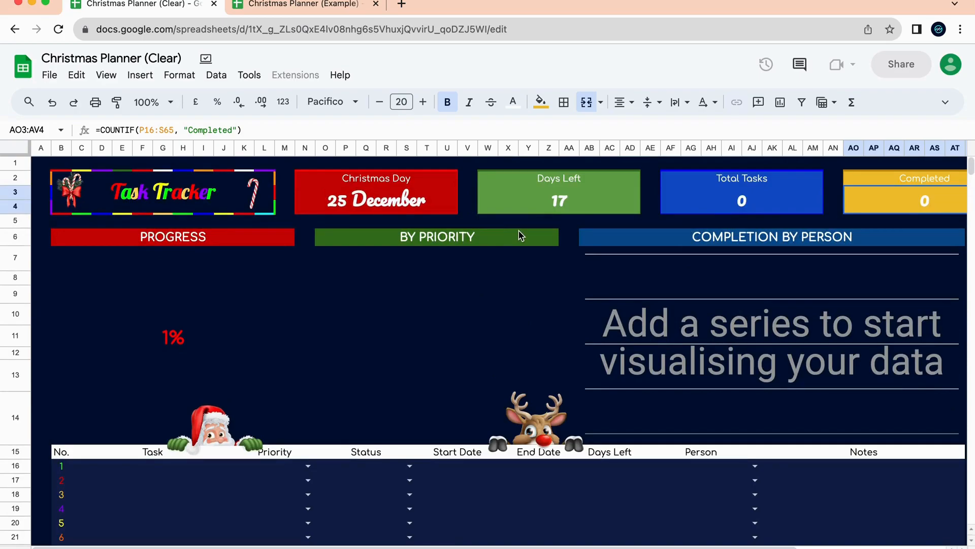
left_click(435, 198)
left_click(584, 200)
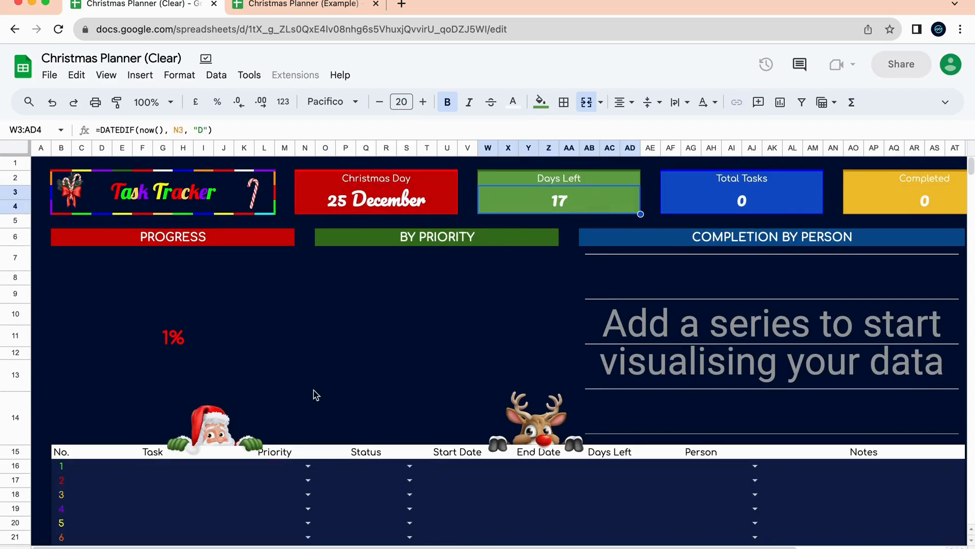
left_click(386, 548)
scroll(388, 360, "right", 10)
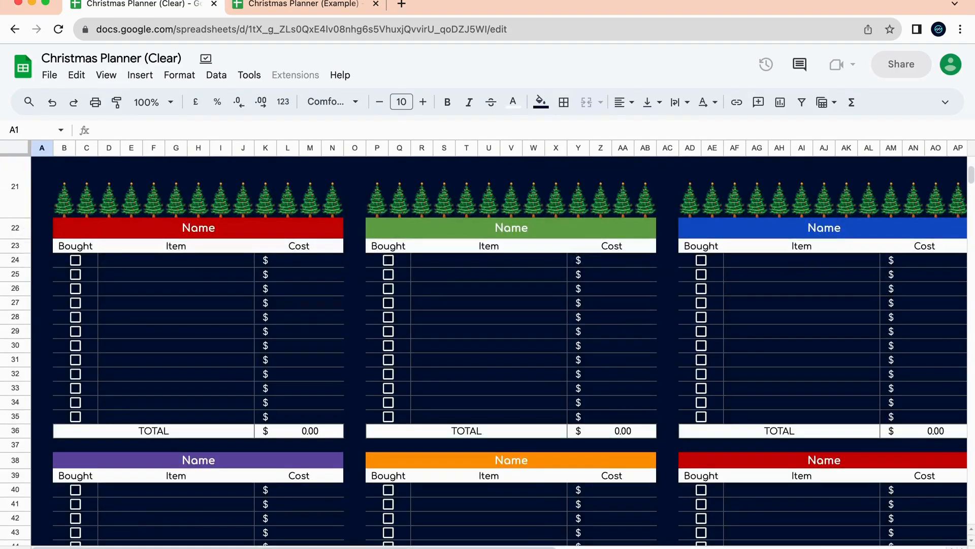
scroll(540, 366, "up", 10)
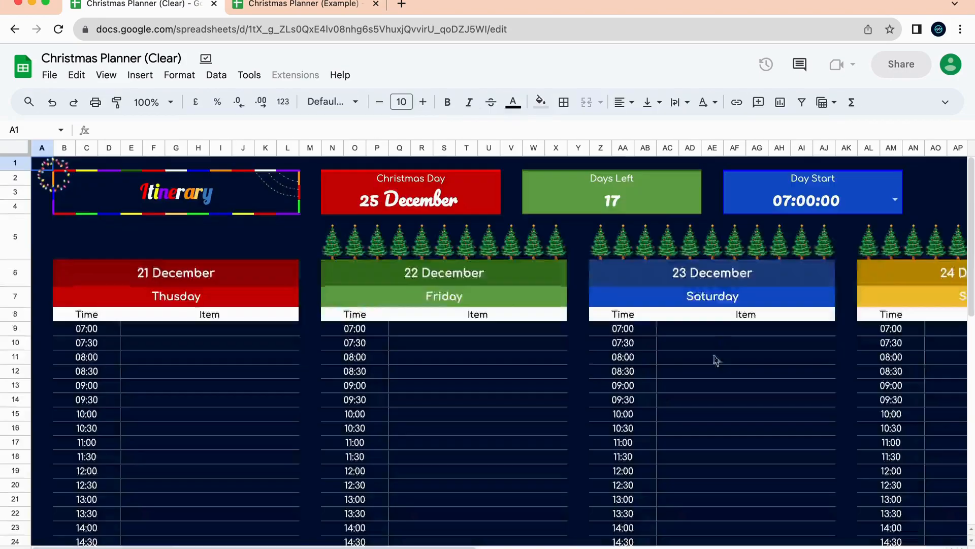
scroll(719, 342, "right", 5)
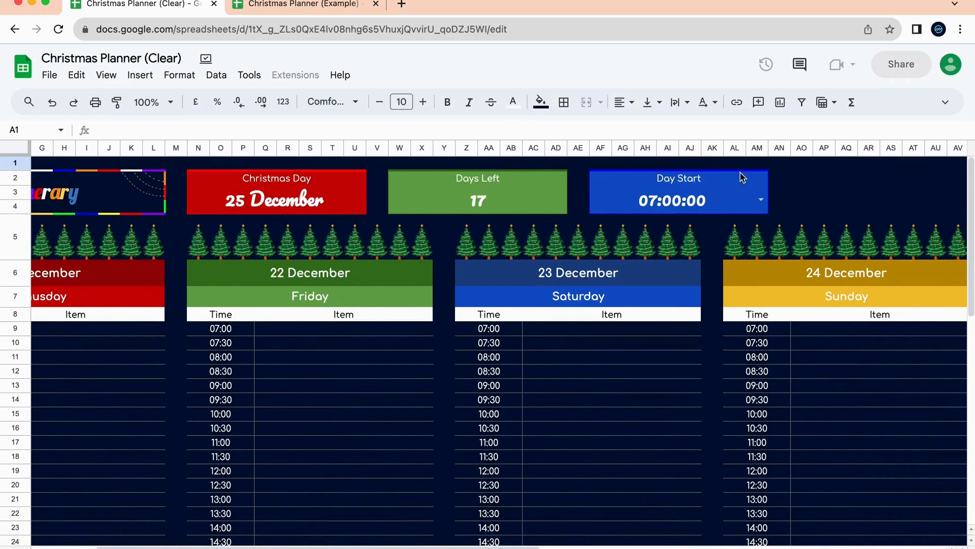
left_click(752, 200)
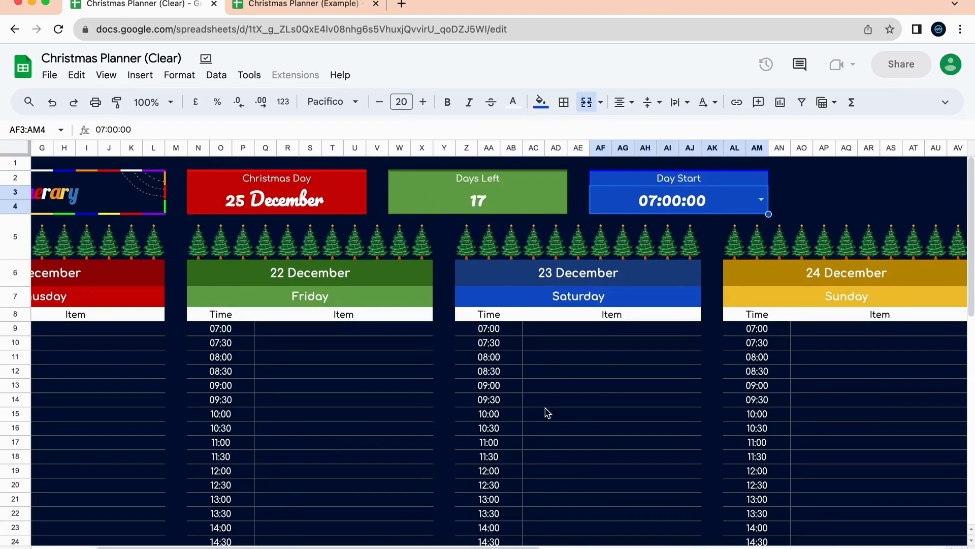
left_click(760, 199)
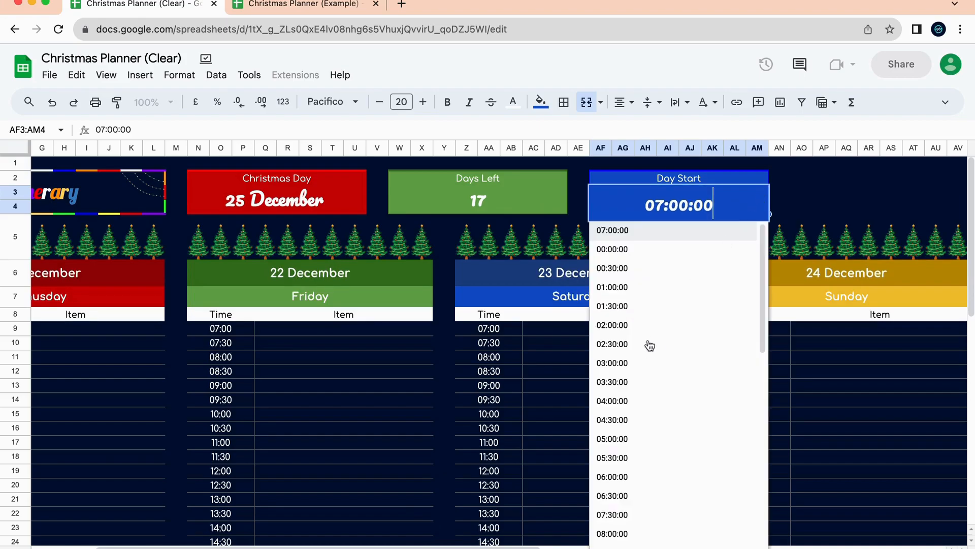
left_click(695, 236)
scroll(507, 318, "left", 3)
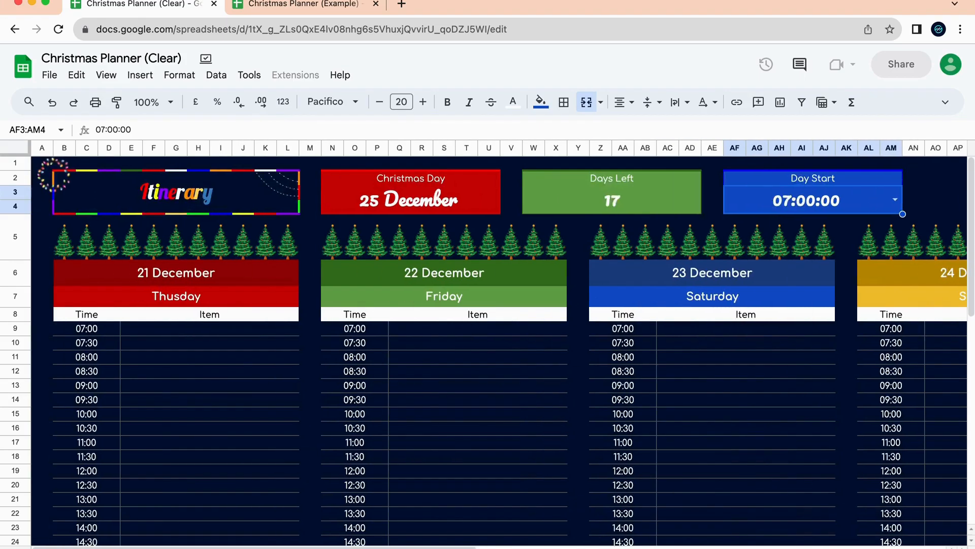
left_click(224, 548)
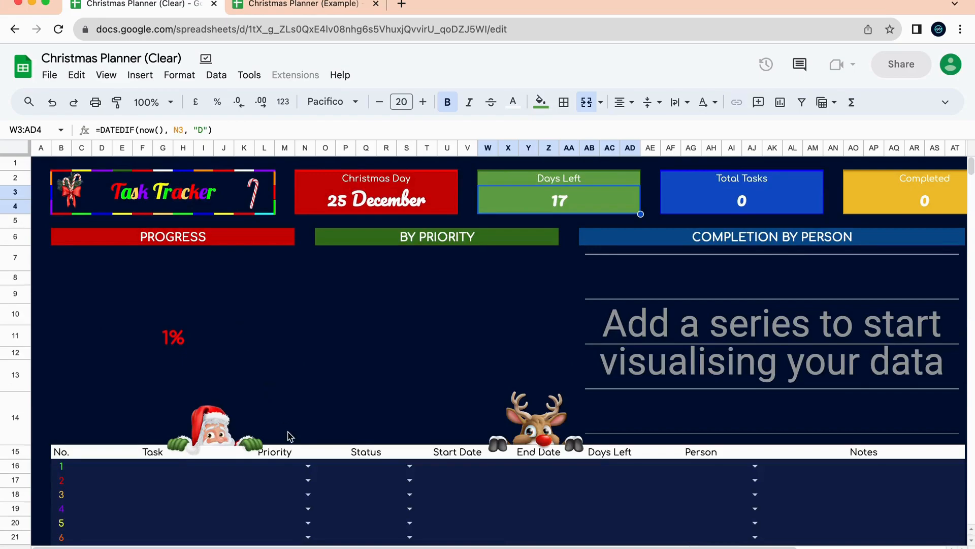
scroll(290, 436, "down", 3)
scroll(290, 436, "up", 3)
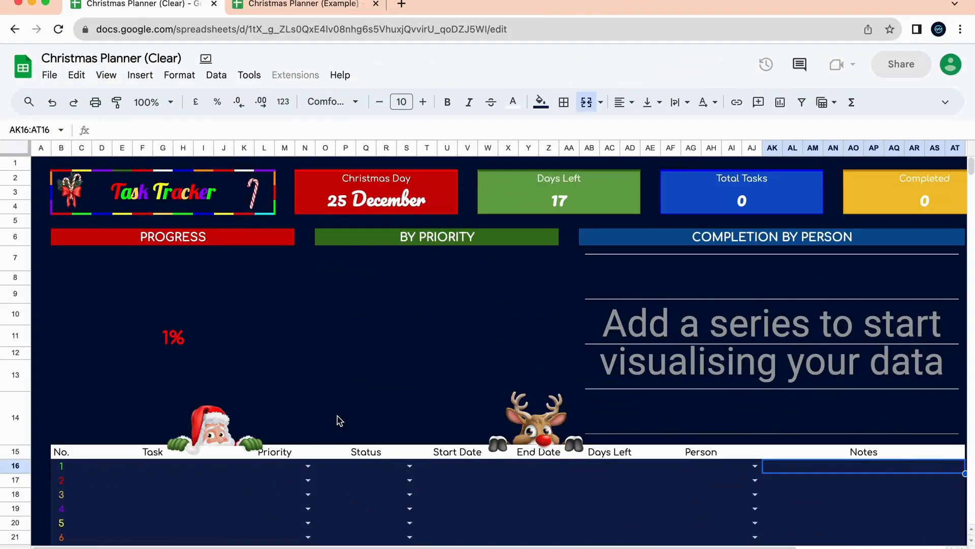
left_click(199, 314)
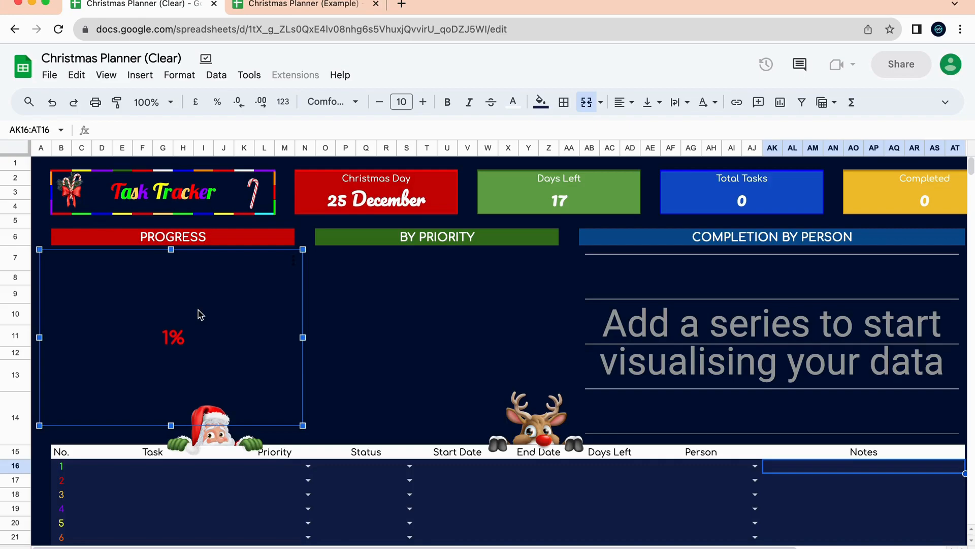
Enter 'Finding stores to purchase decor' in row 16 with Medium priority and Awaiting status.
left_click(178, 466)
scroll(178, 499, "down", 2)
scroll(179, 499, "down", 3)
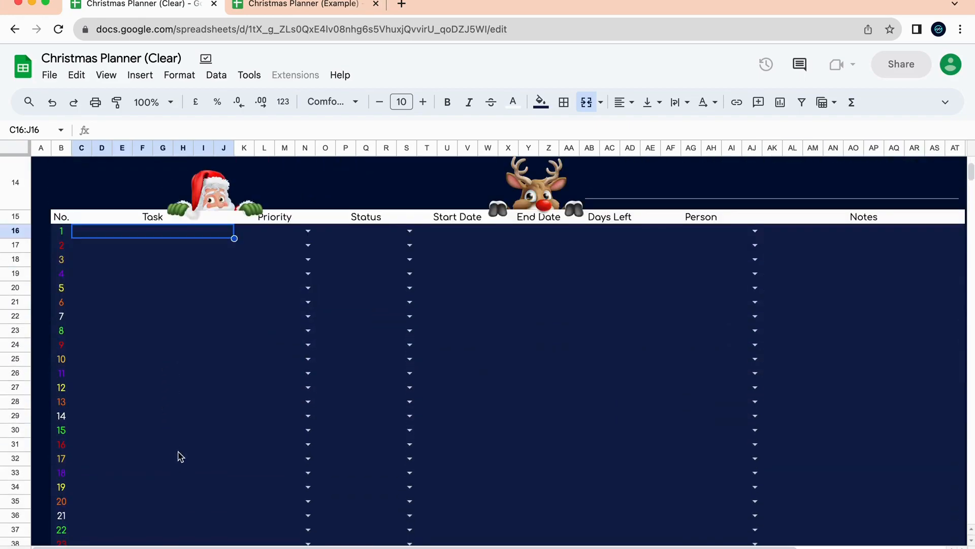
scroll(189, 395, "up", 5)
scroll(189, 395, "up", 1)
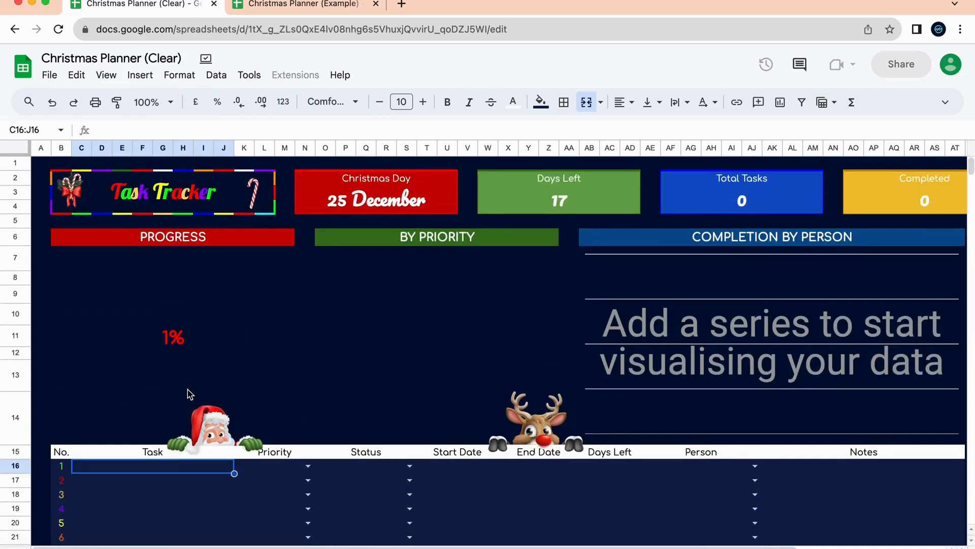
scroll(189, 394, "down", 1)
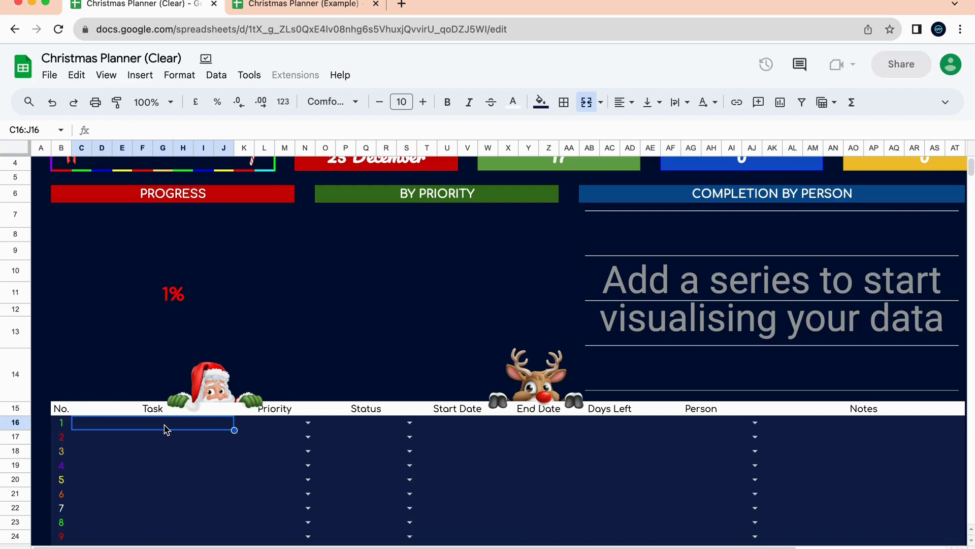
type("Finding ")
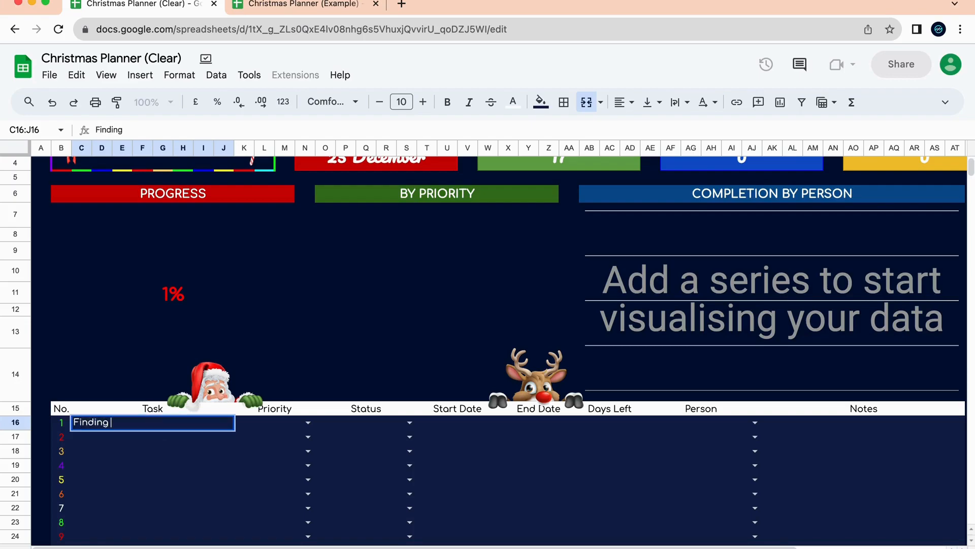
type("stores to pur")
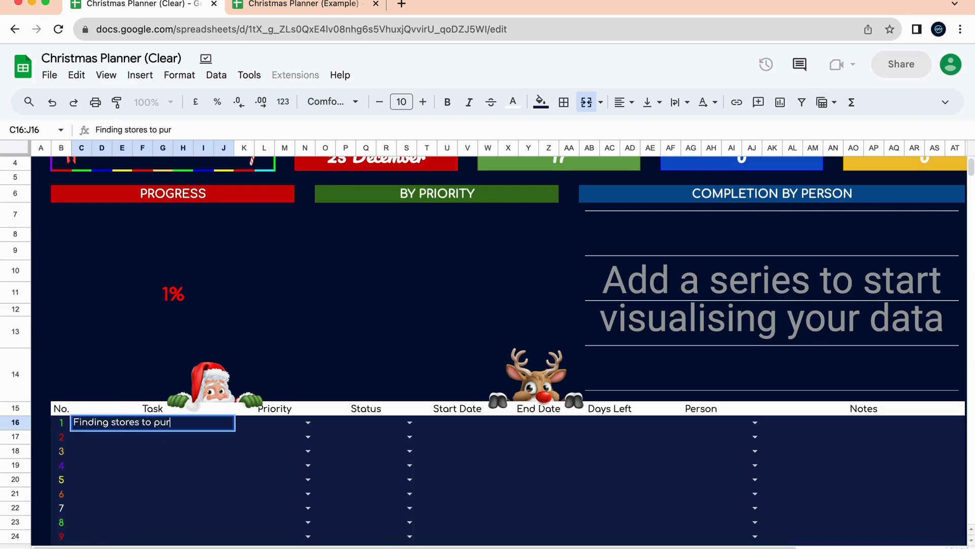
type("chase decor")
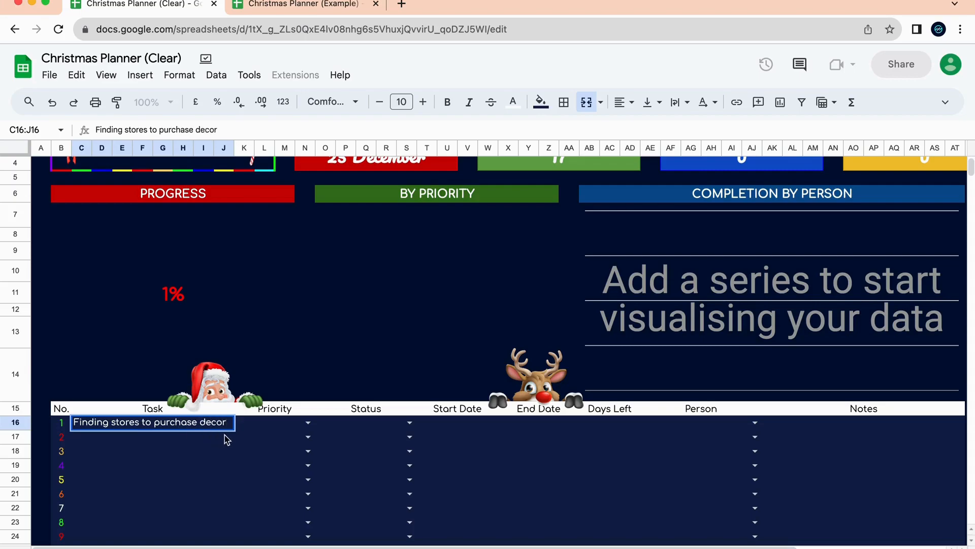
left_click(321, 425)
left_click(308, 422)
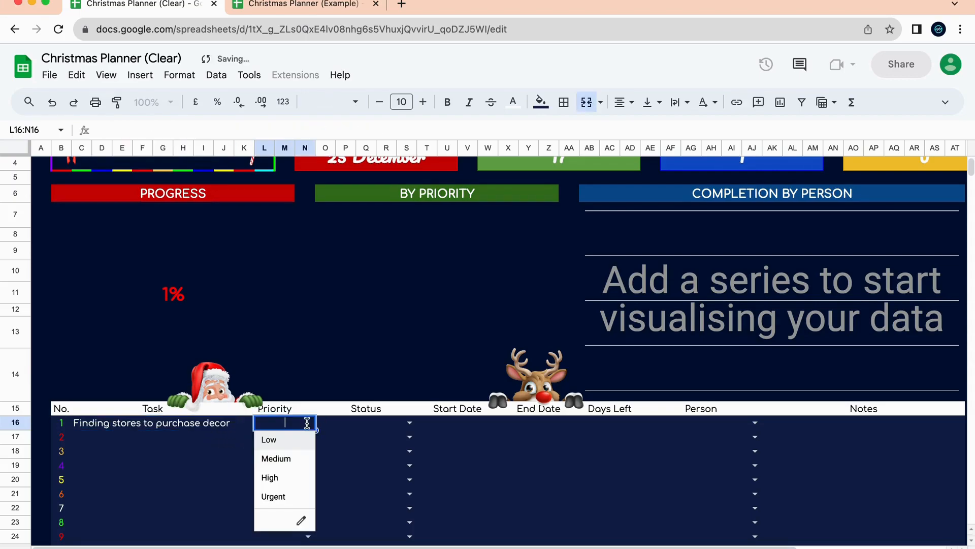
left_click(300, 458)
left_click(410, 422)
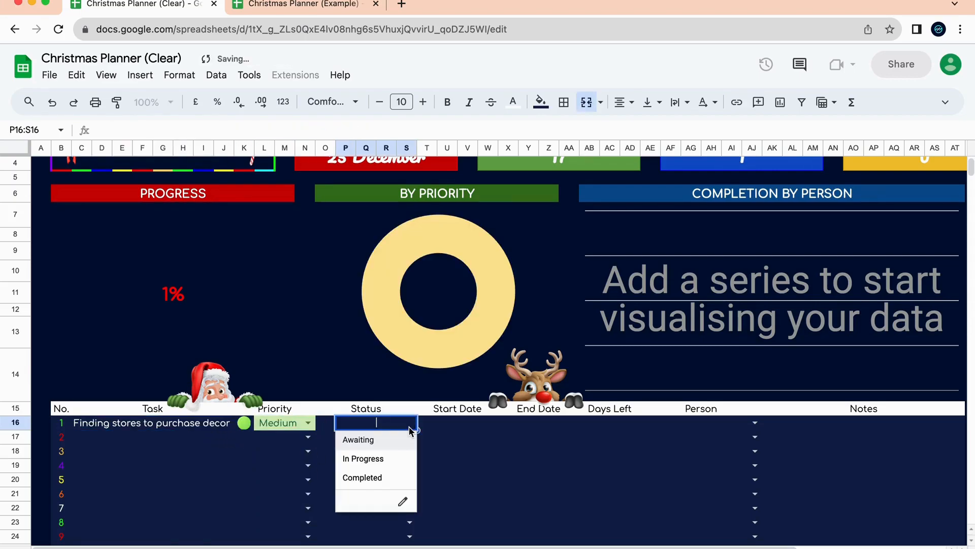
left_click(391, 450)
Give the task a start date of 8 Dec and end date of 9 Dec.
scroll(442, 466, "right", 5)
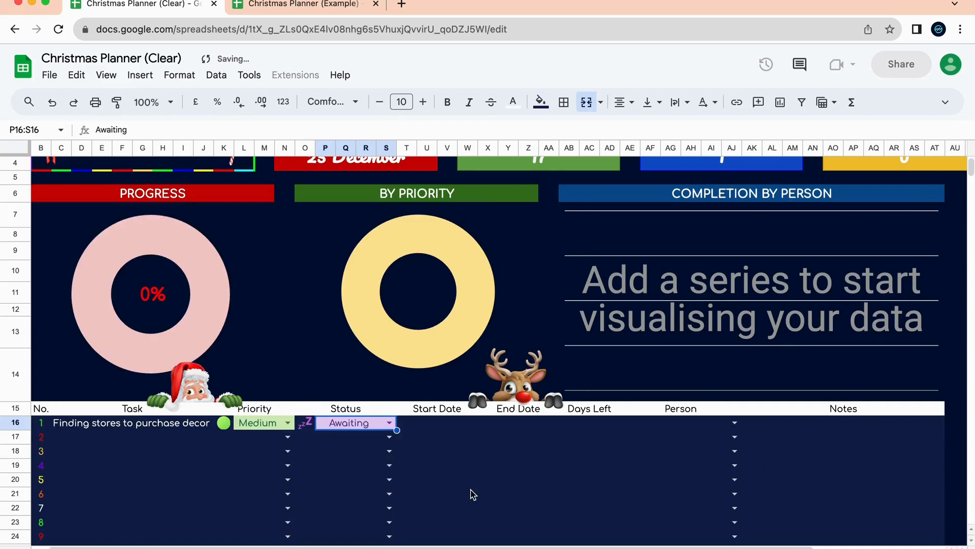
left_click(363, 429)
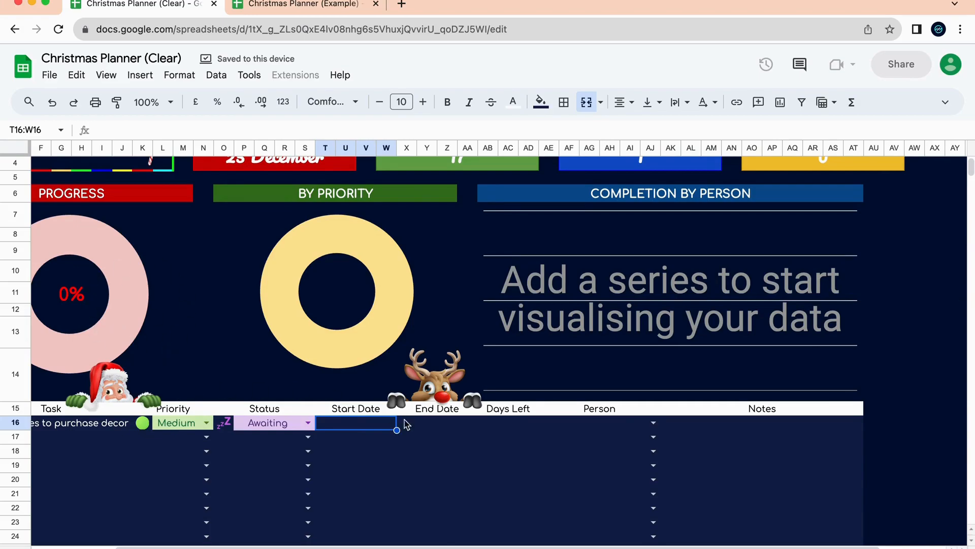
scroll(354, 432, "left", 5)
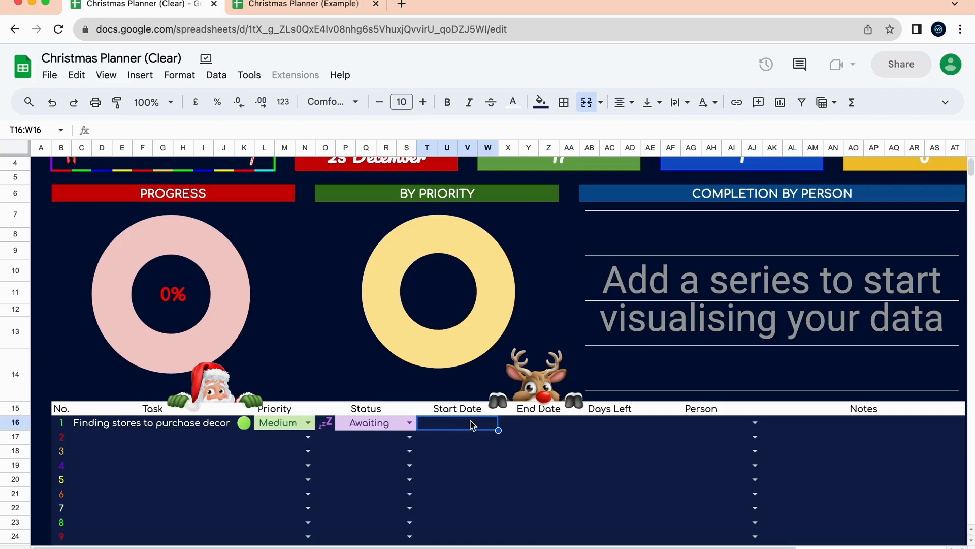
type("8 Dec")
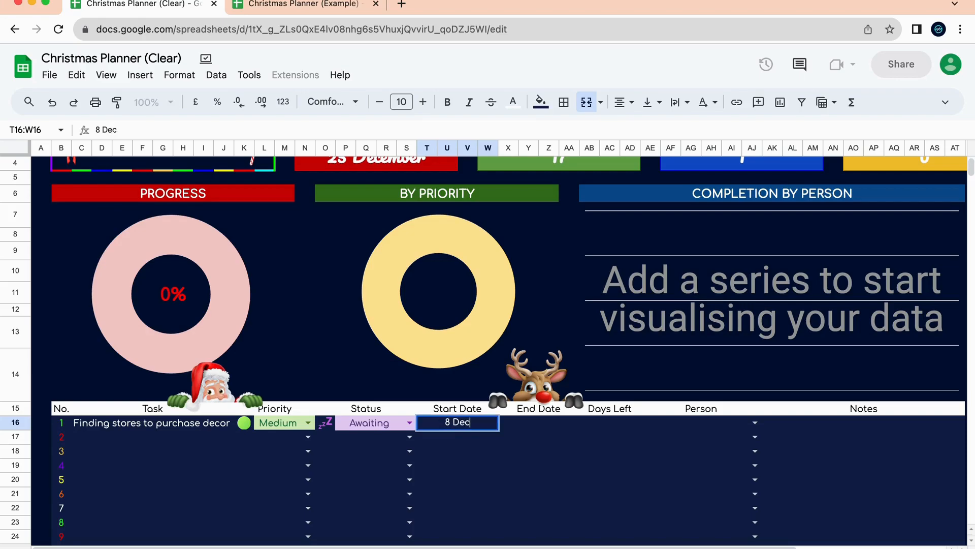
key("Tab")
type("9 De")
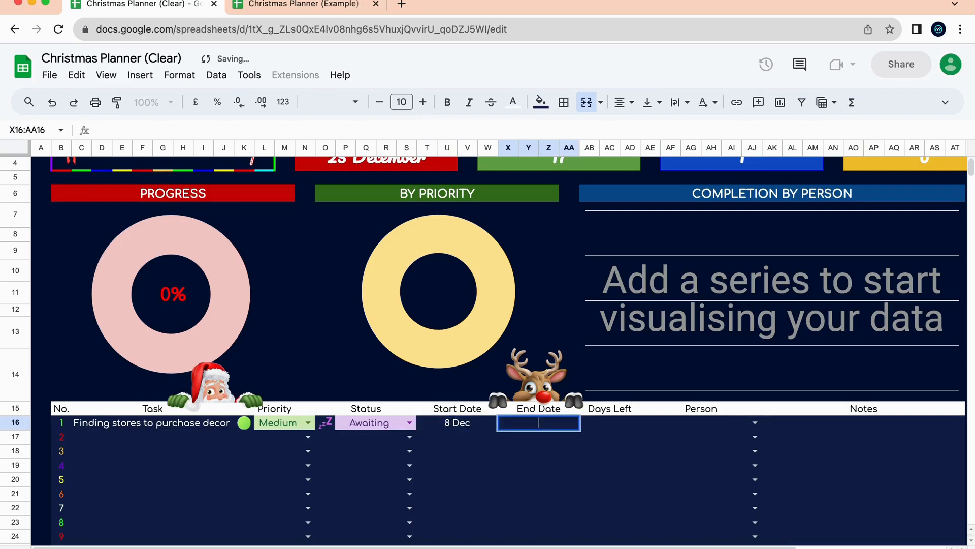
type("c")
key("Tab")
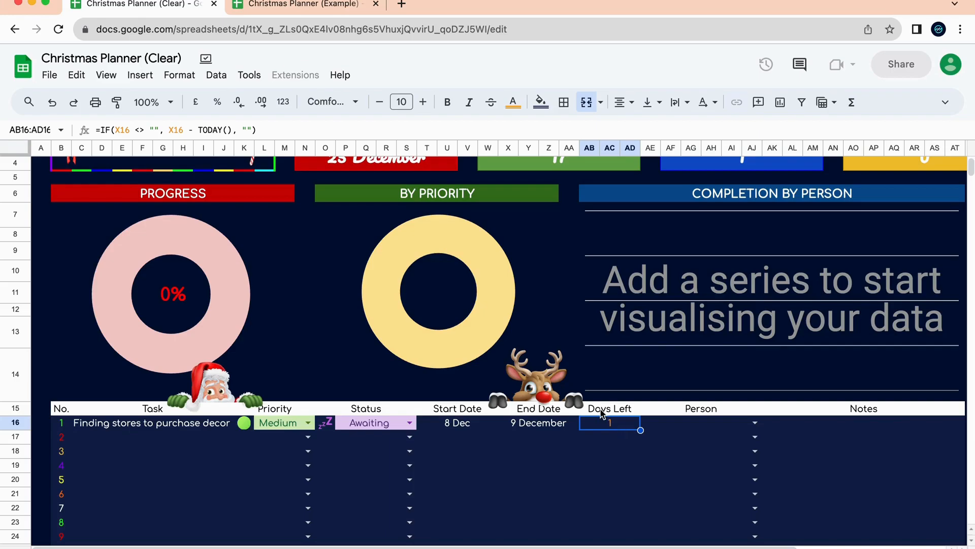
Assign the task to the first listed person with the note 'Must be in the area'.
left_click(690, 424)
left_click(756, 423)
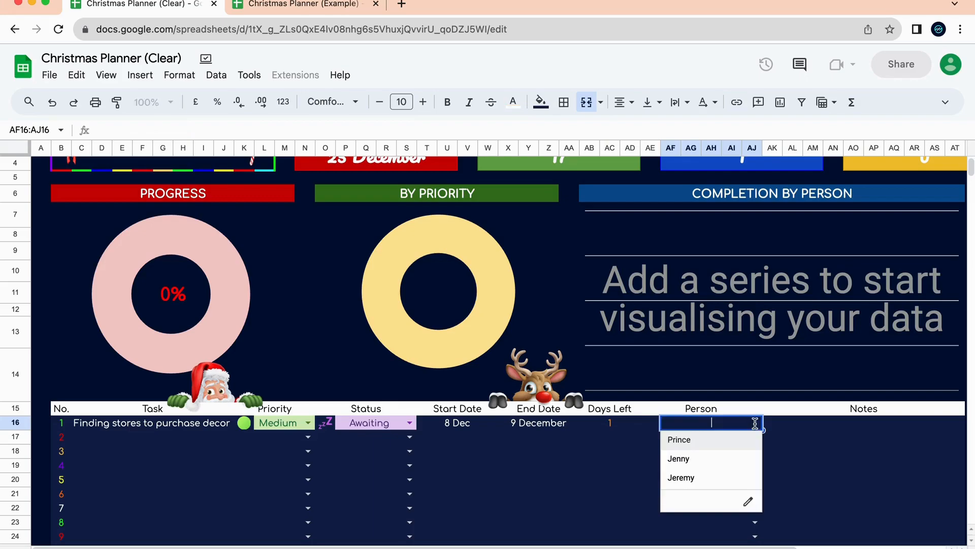
left_click(708, 446)
left_click(804, 425)
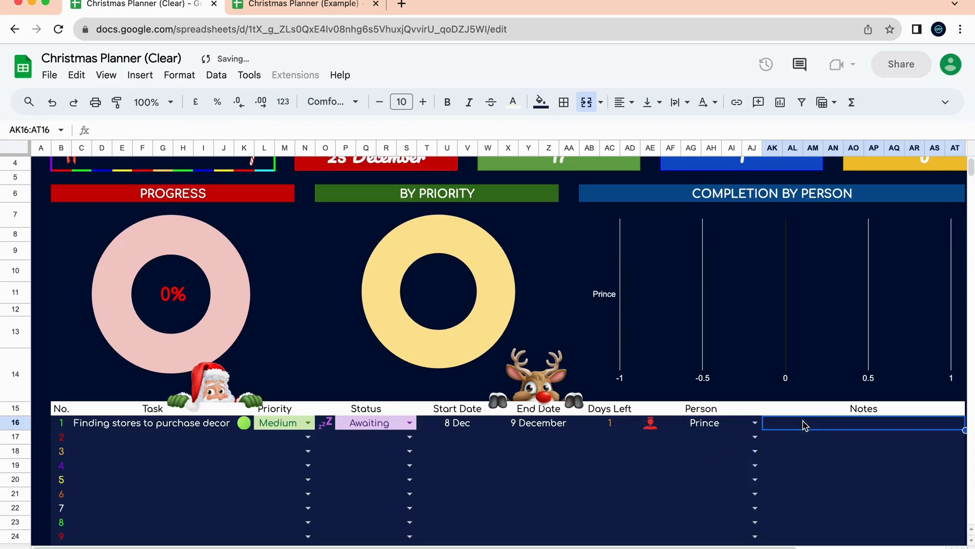
type("Must ")
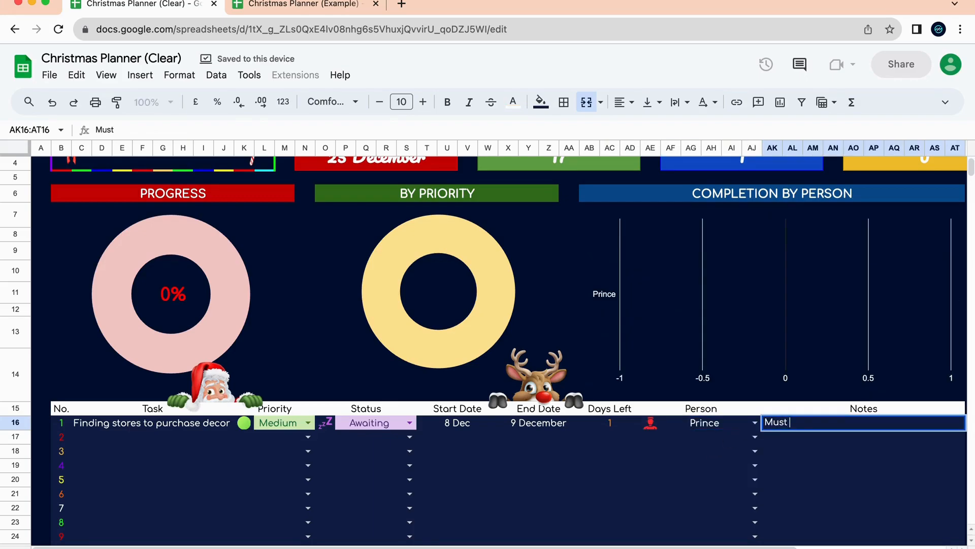
type("be in the area")
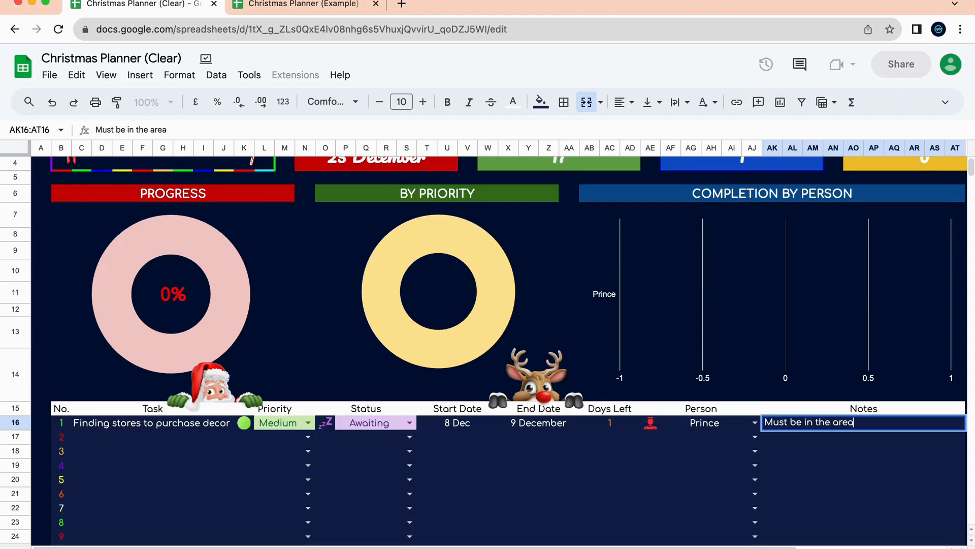
key("Return")
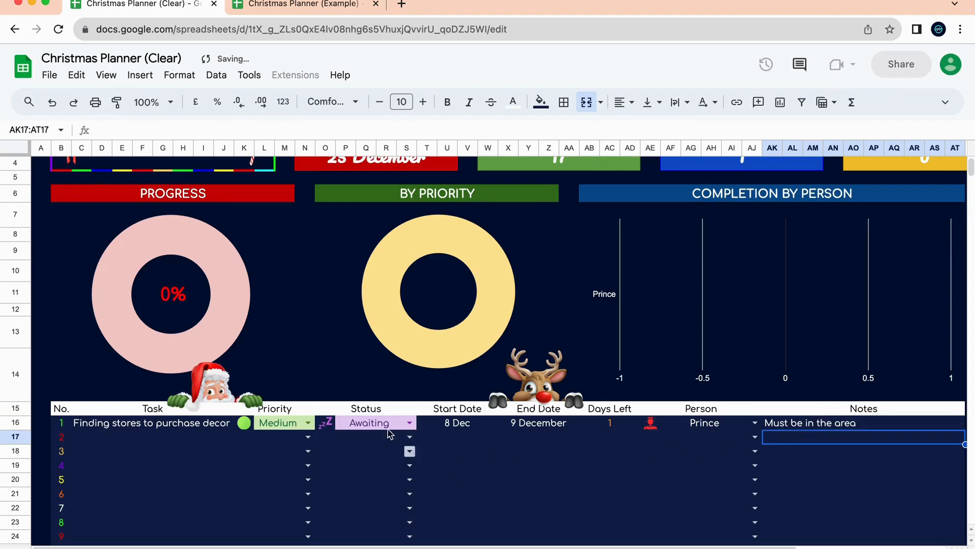
left_click(325, 423)
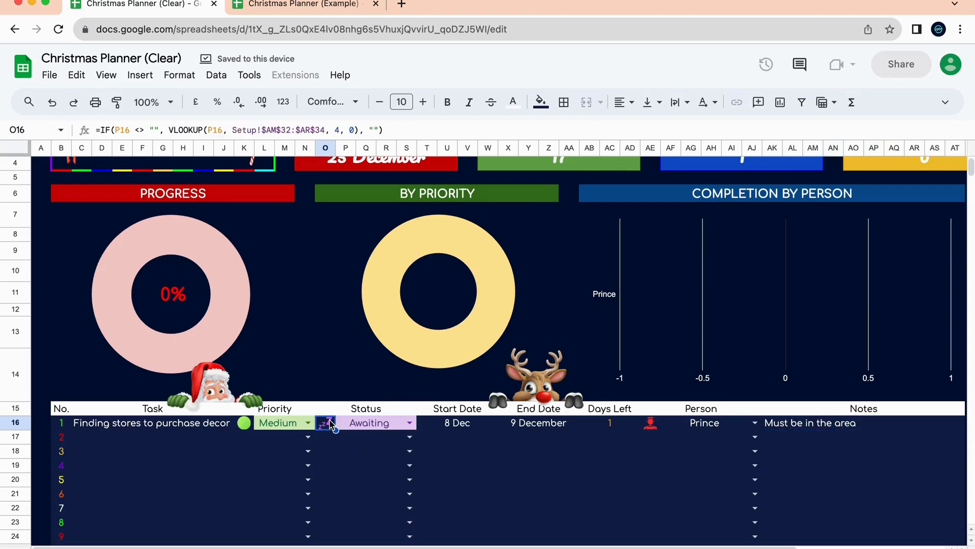
left_click(249, 425)
left_click(328, 428)
left_click(329, 453)
left_click(329, 480)
left_click(329, 508)
left_click(329, 438)
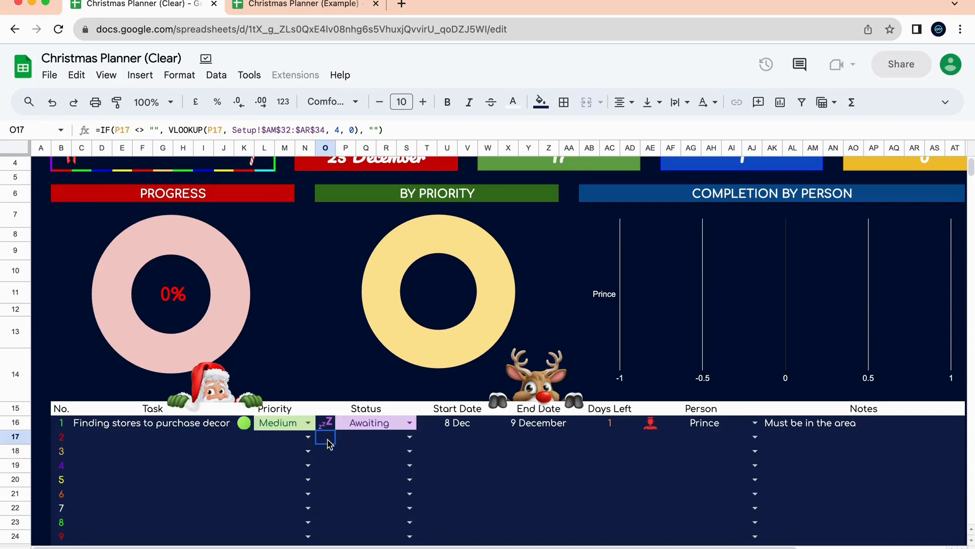
left_click(328, 466)
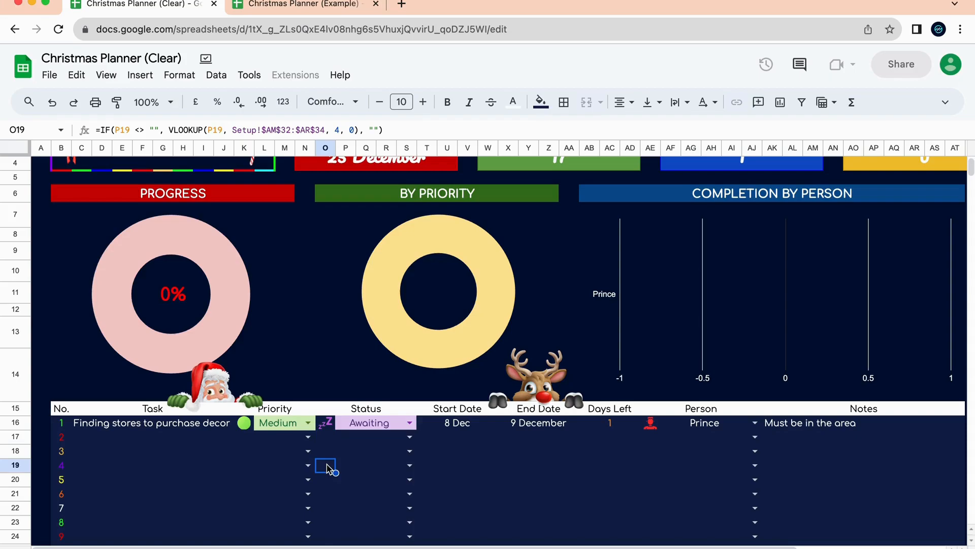
type("he")
key("Return")
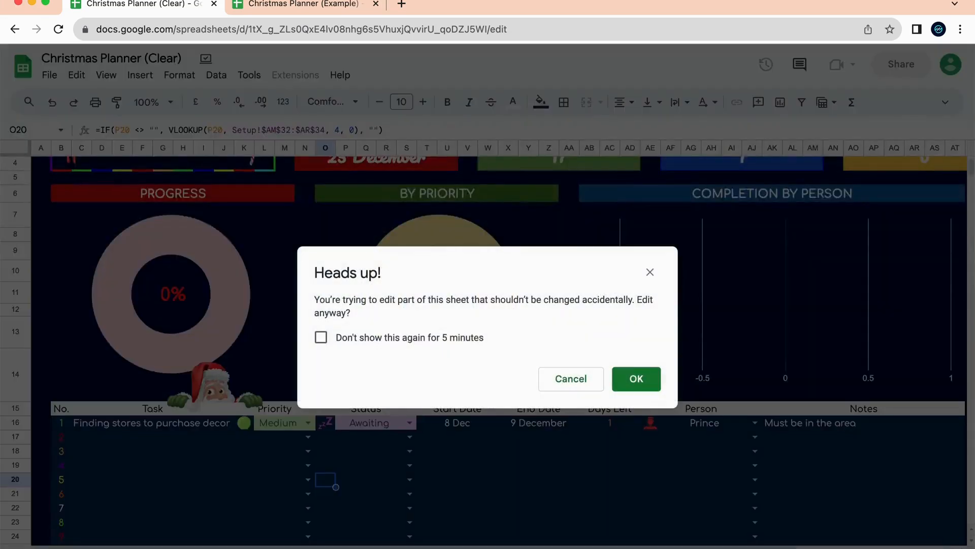
left_click(572, 381)
left_click(375, 440)
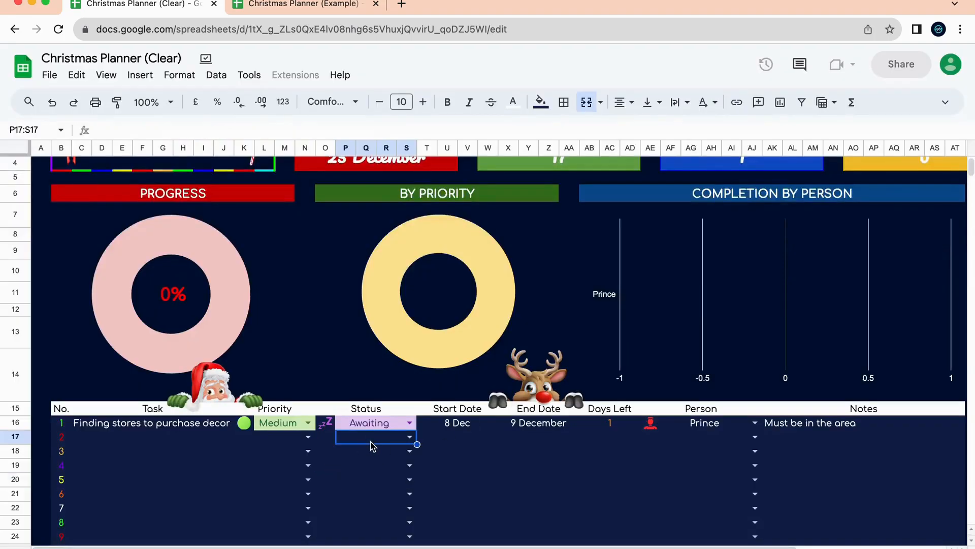
left_click(410, 437)
left_click(184, 442)
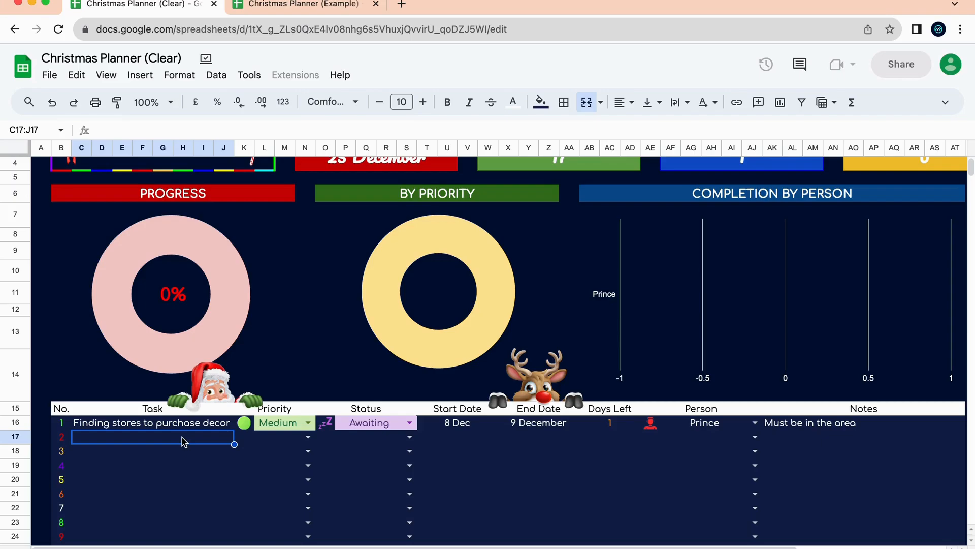
Enter 'Find 3 Christmas Recipes' as task 2 with Low priority and Awaiting status.
type("Find")
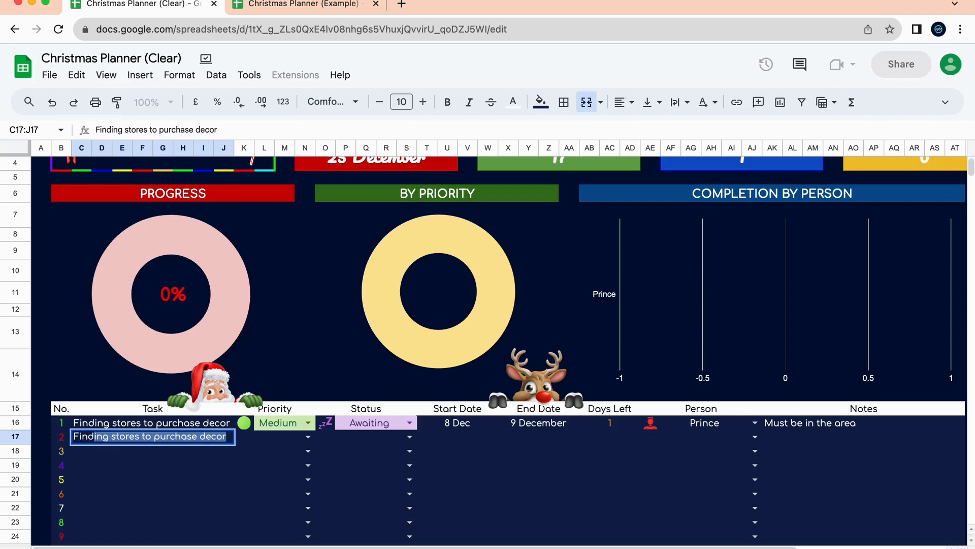
type(" 3")
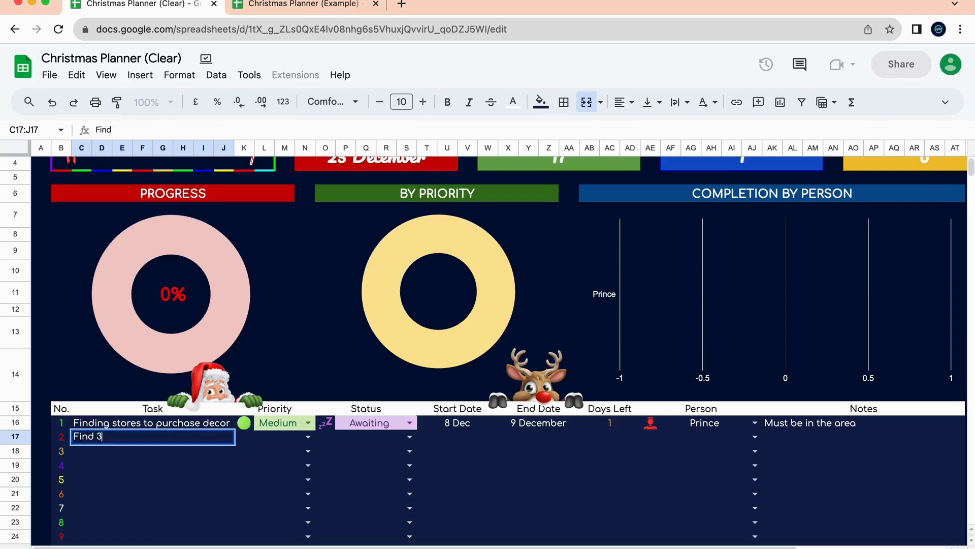
type(" Christmas Recipes")
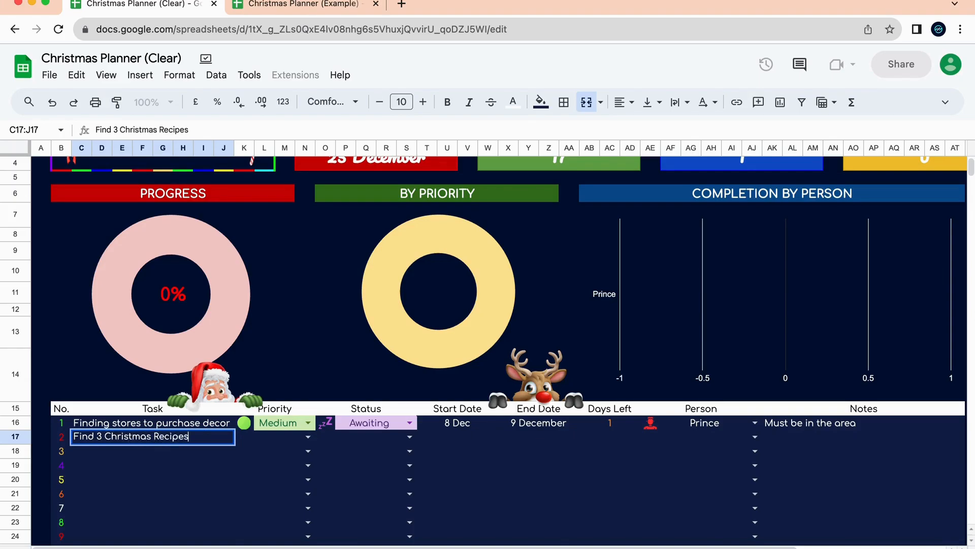
left_click(292, 442)
left_click(293, 445)
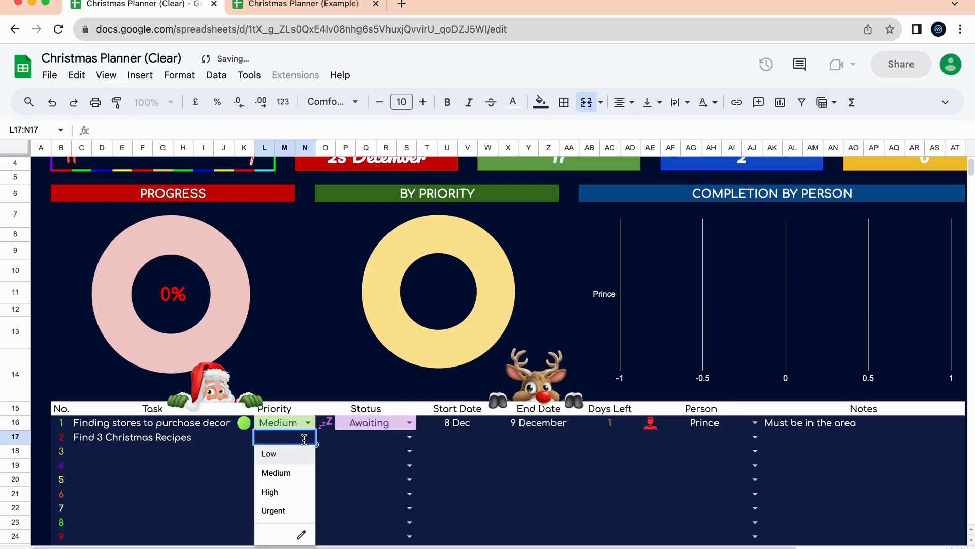
left_click(293, 456)
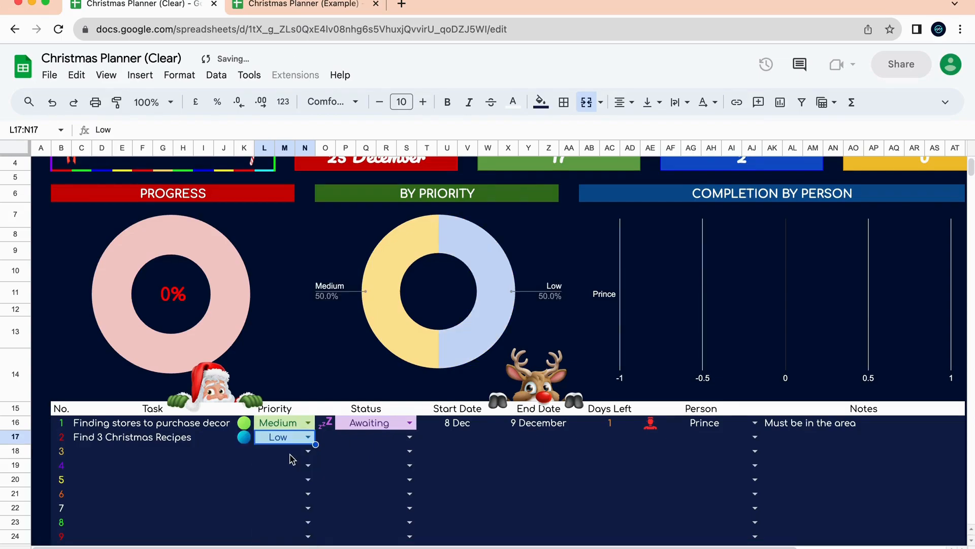
left_click(398, 440)
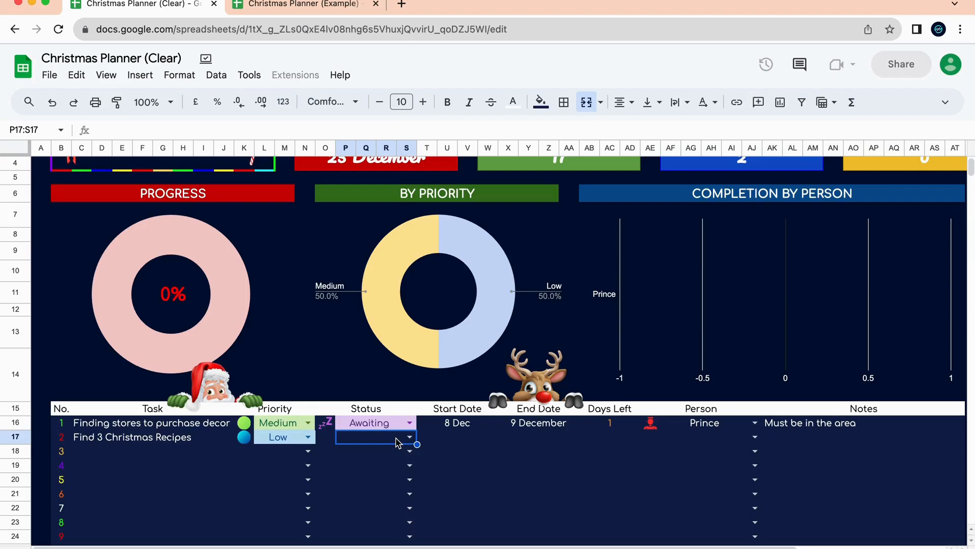
left_click(410, 438)
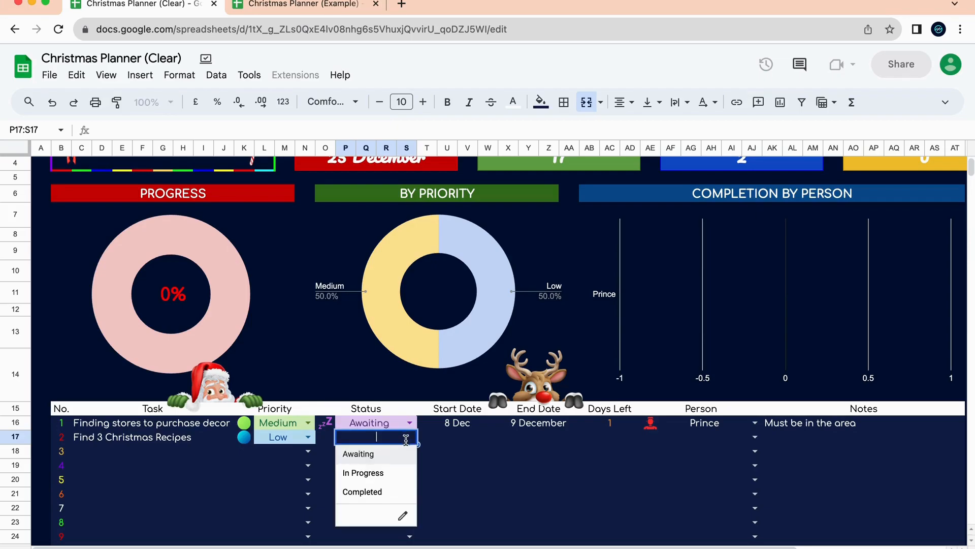
left_click(397, 454)
Set task 2's start and end dates to 15 Dec.
left_click(454, 440)
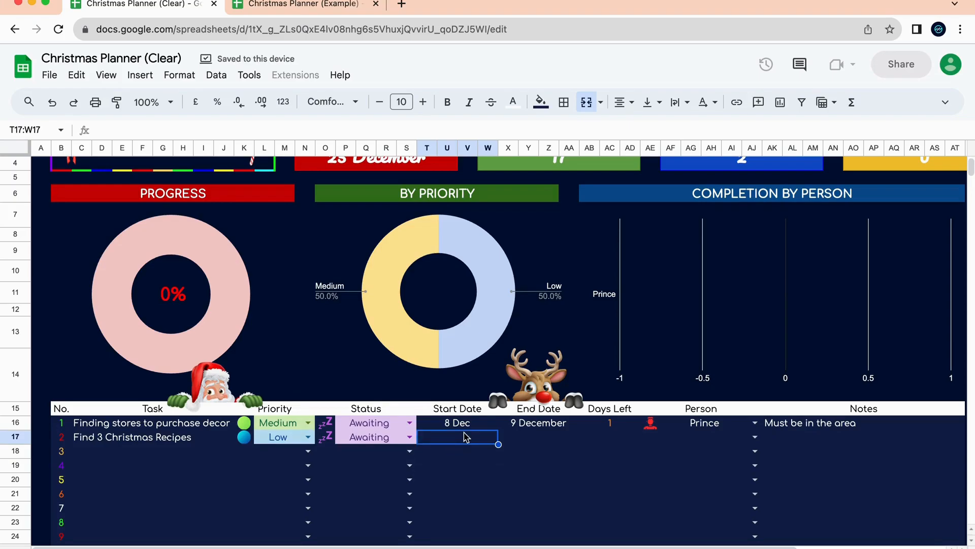
type("15 Dec")
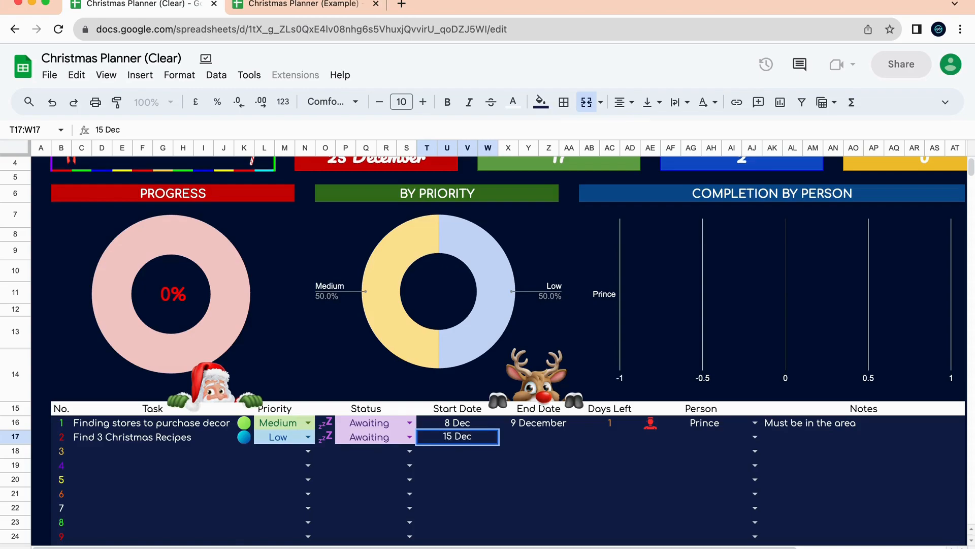
key("Tab")
type("15 Dec")
left_click(502, 466)
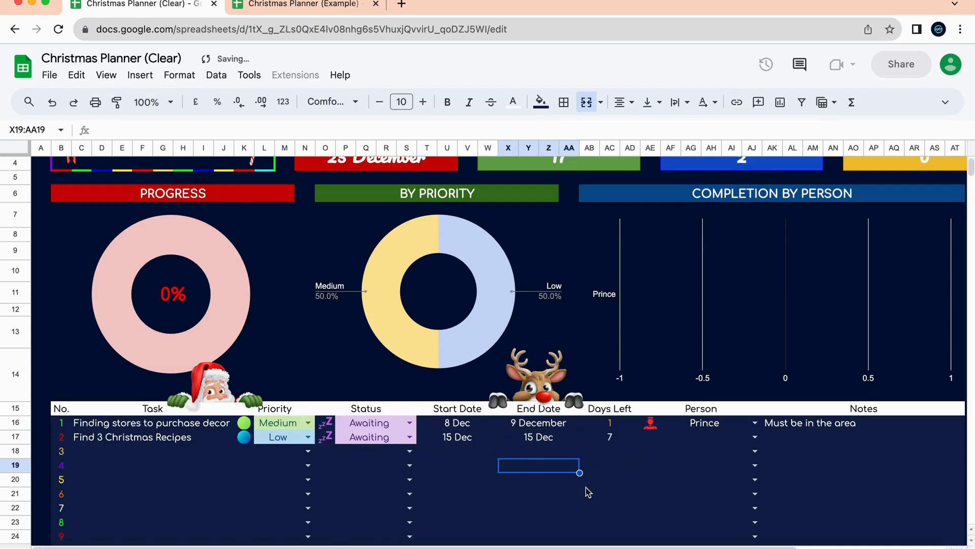
Assign task 2 to the second listed person.
left_click(616, 440)
left_click(655, 438)
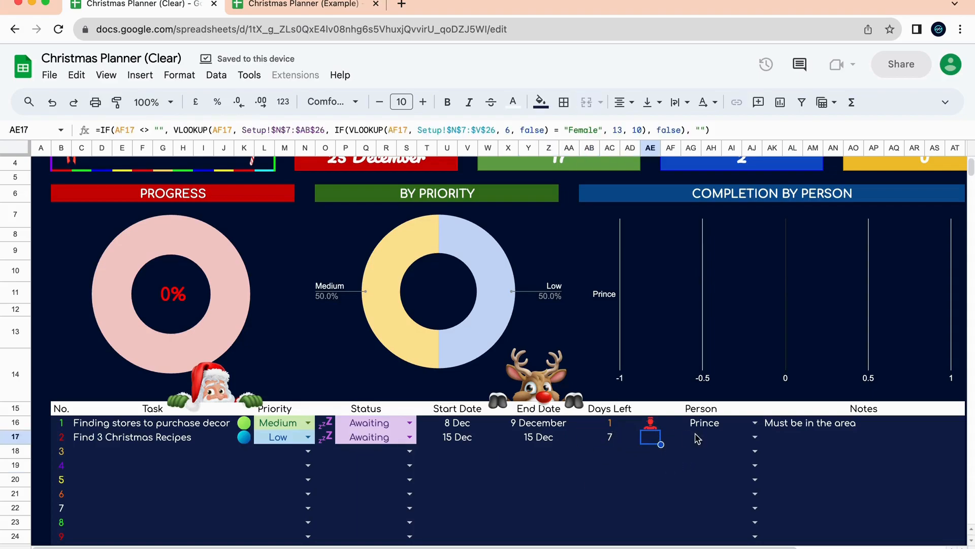
left_click(747, 437)
left_click(756, 437)
left_click(711, 472)
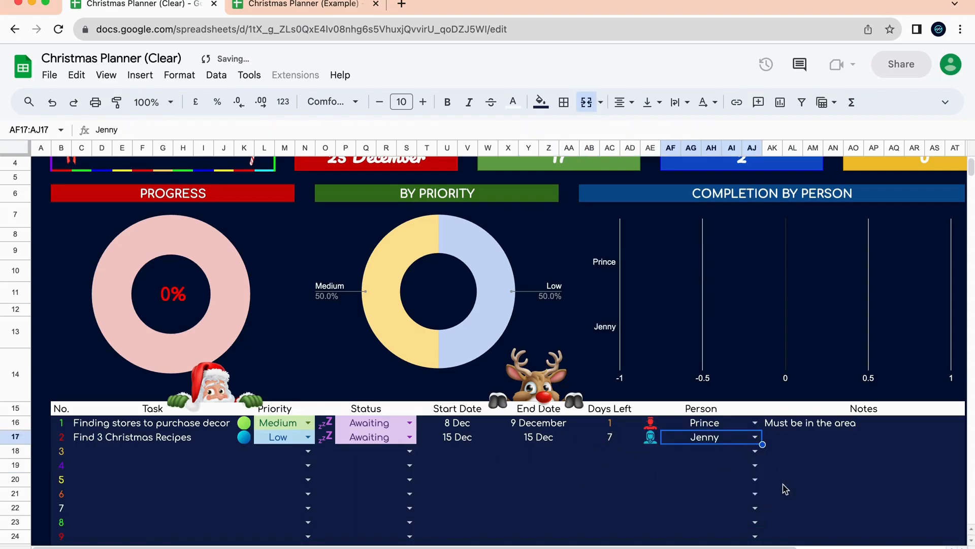
left_click(799, 441)
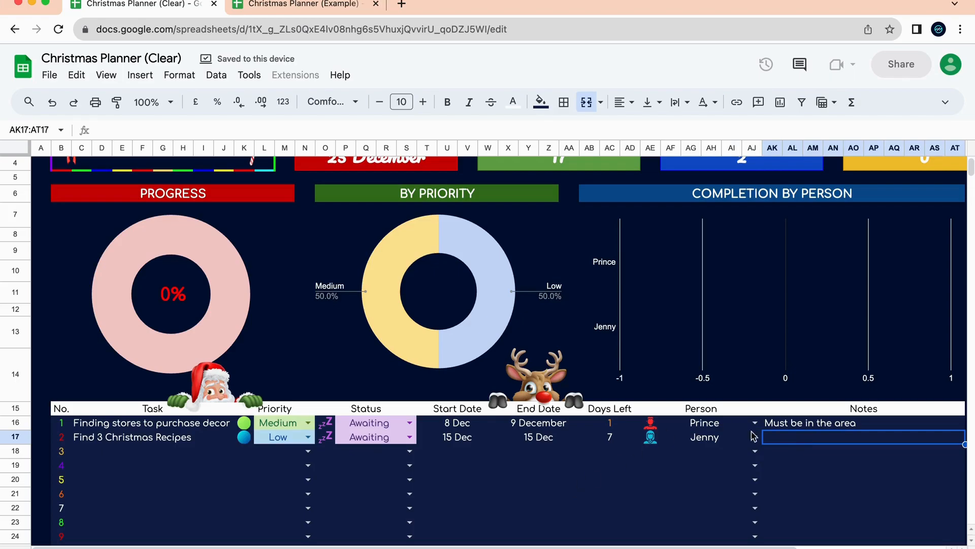
left_click(135, 461)
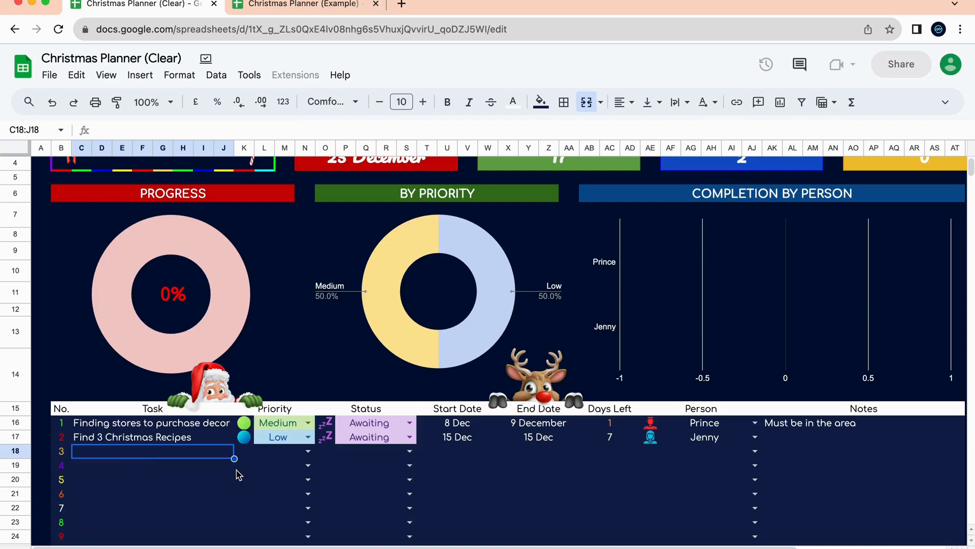
Enter 'Fix the car tires' as task 3 with Urgent priority and Completed status.
type("Fix the car")
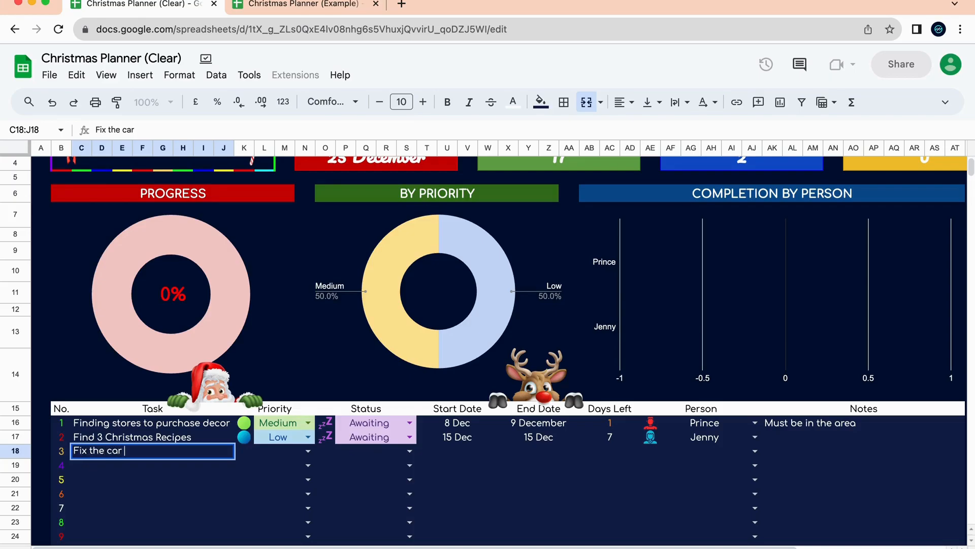
type(" tirs")
type("s")
left_click(291, 454)
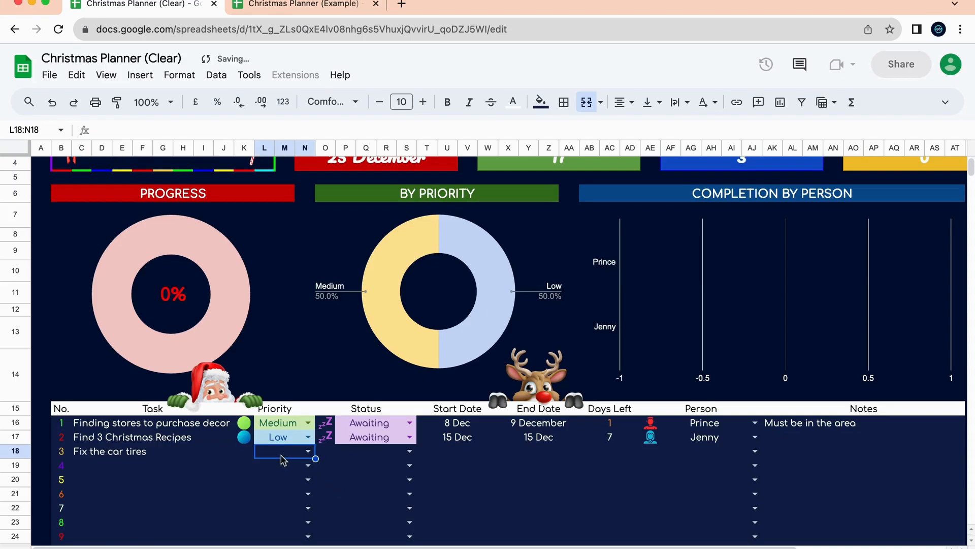
left_click(306, 452)
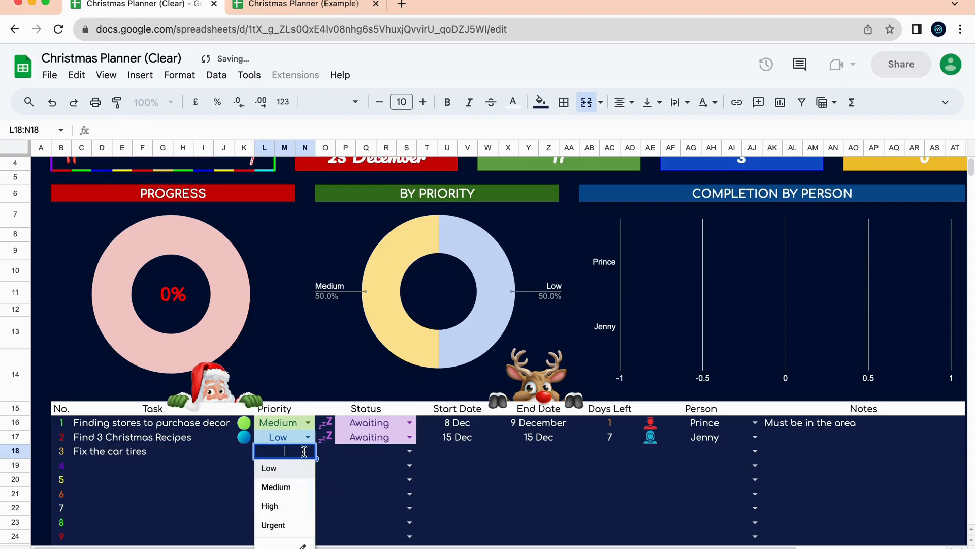
left_click(299, 526)
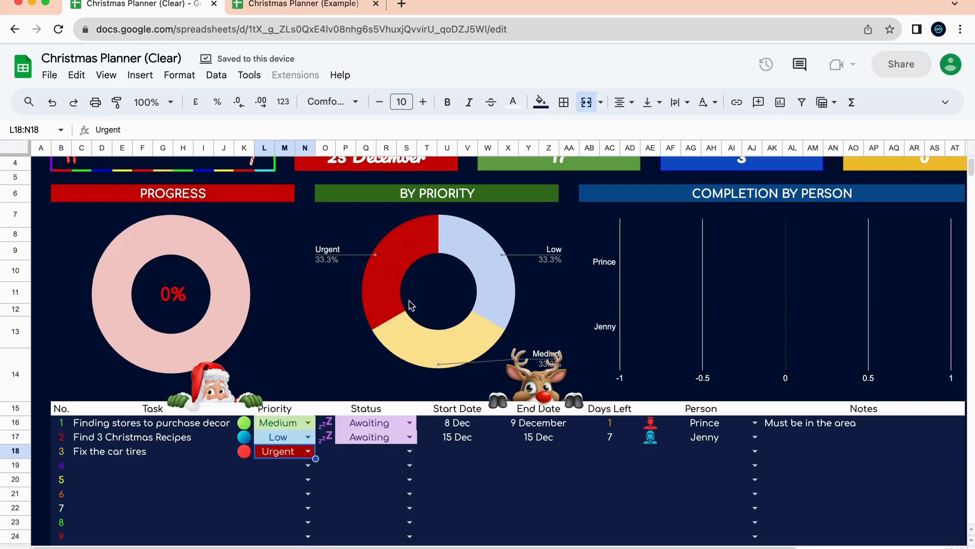
left_click(409, 451)
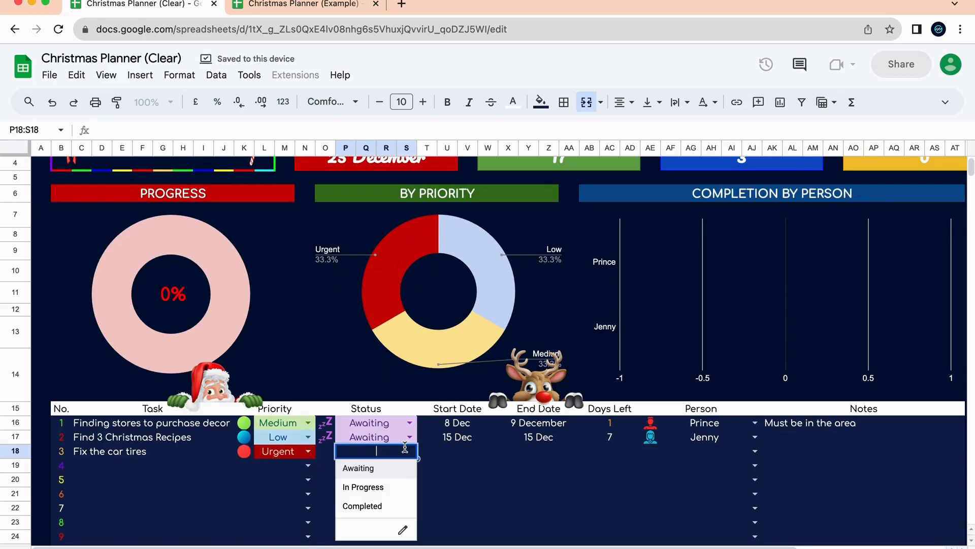
left_click(381, 506)
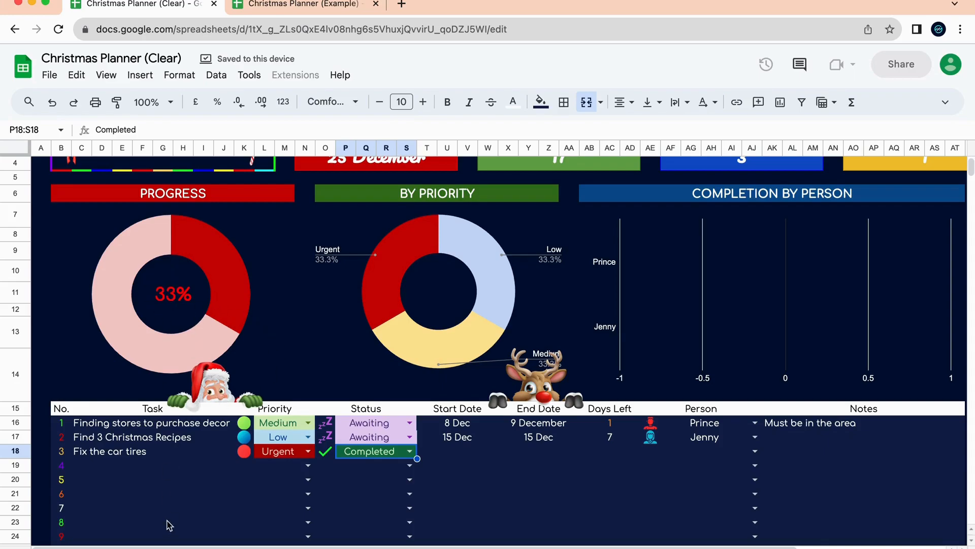
Date task 3 8 Dec to 8 Dec and assign it to the third person.
left_click(436, 454)
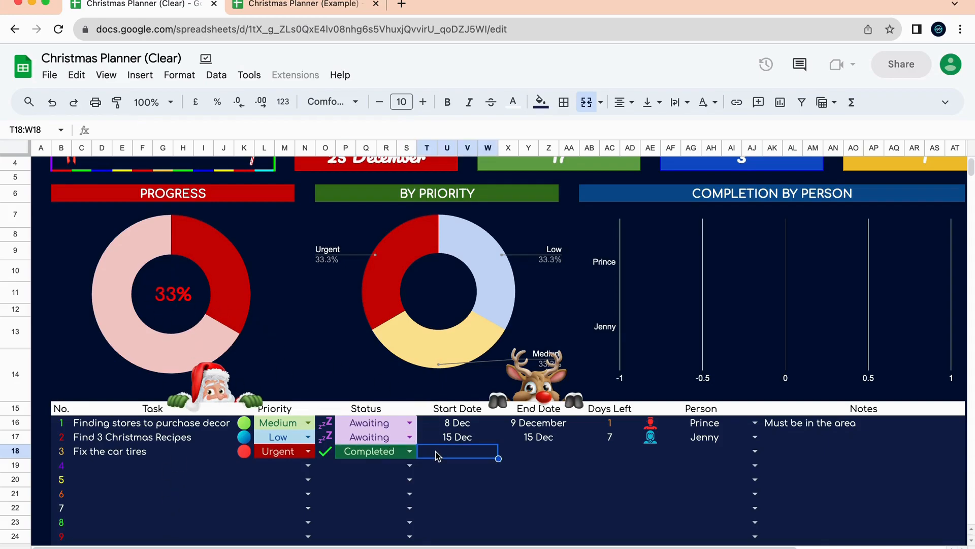
type("8")
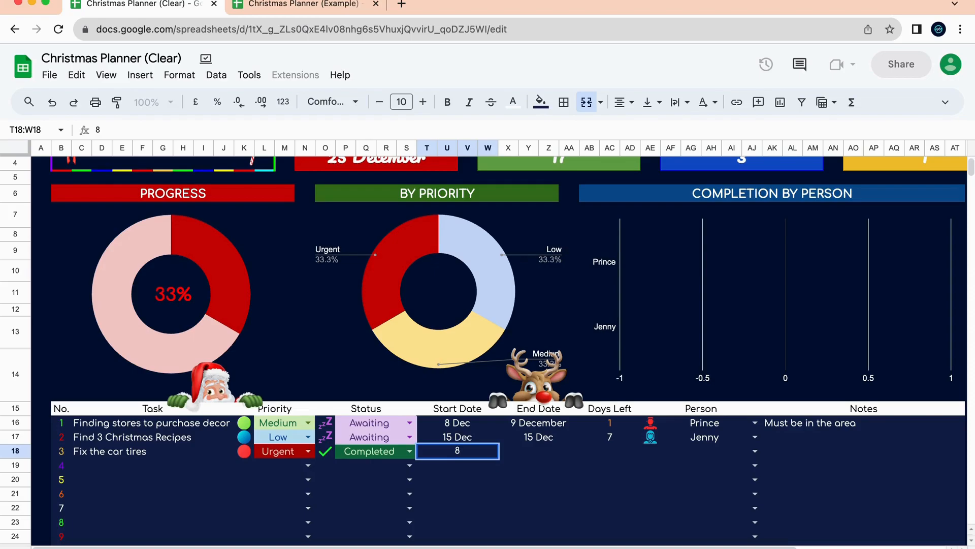
type(" Dec")
key("Tab")
type("8 Dec")
key("Tab")
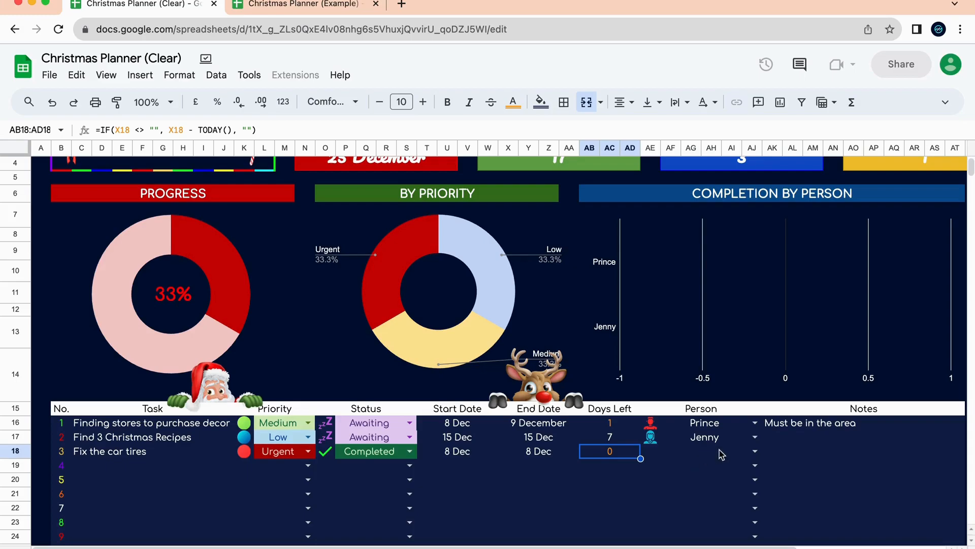
left_click(745, 452)
left_click(757, 452)
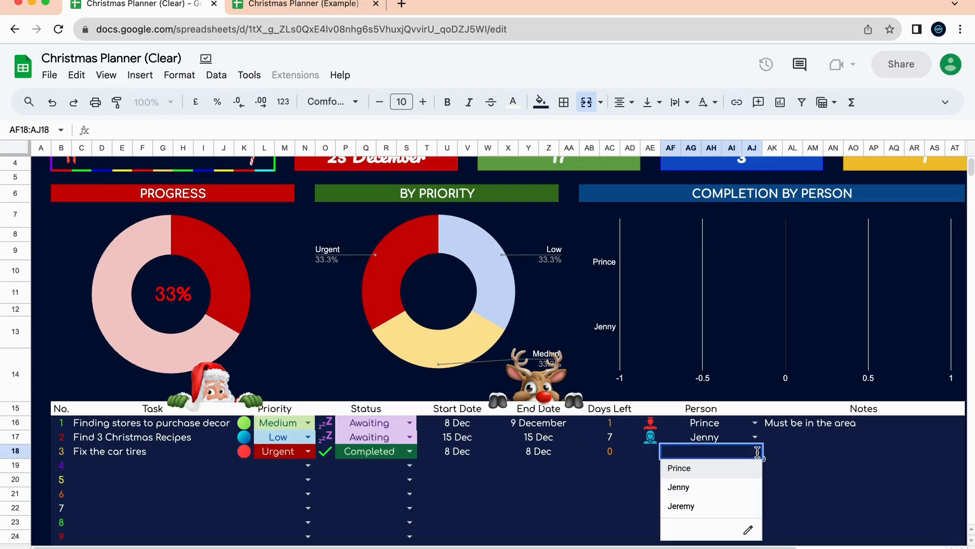
left_click(722, 506)
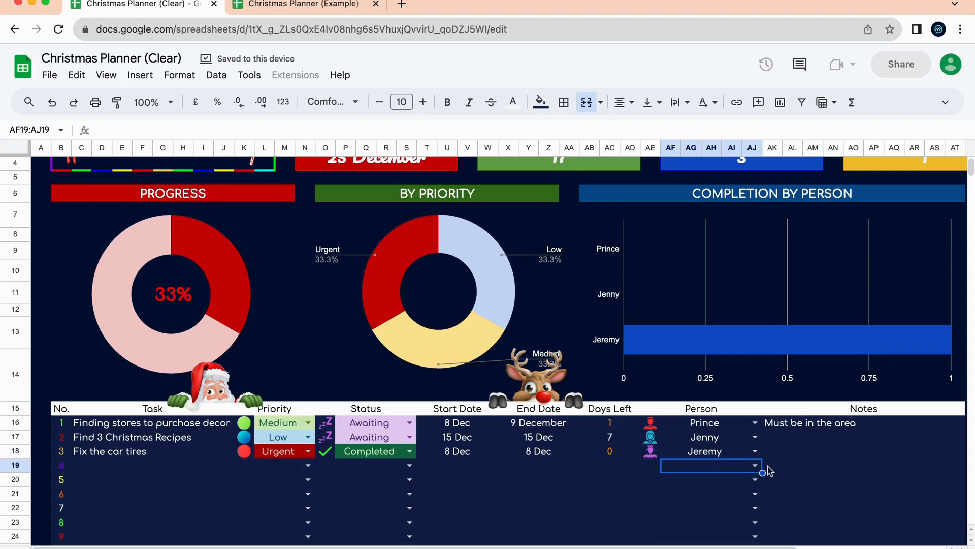
left_click(784, 458)
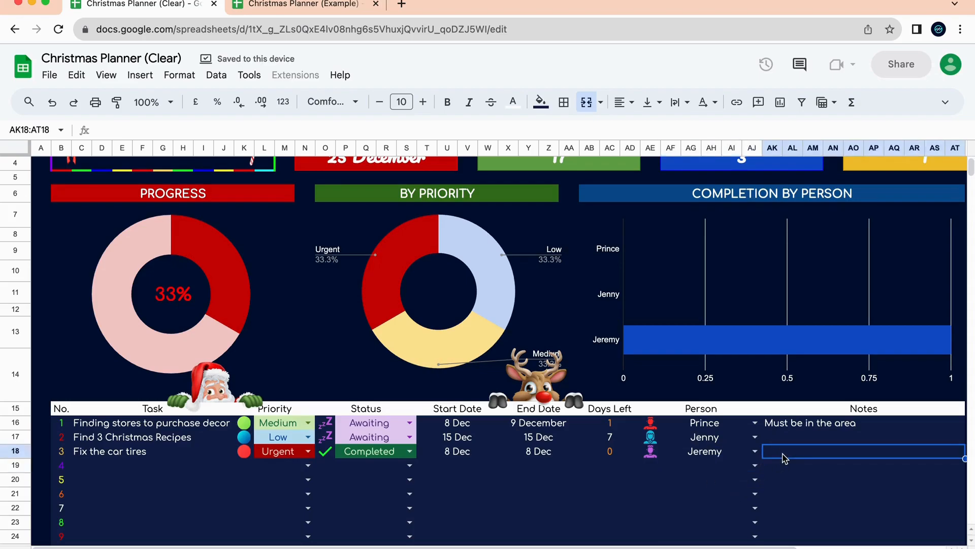
Write the note 'Components must be bought from TireTown' for the car-tires task.
type("C")
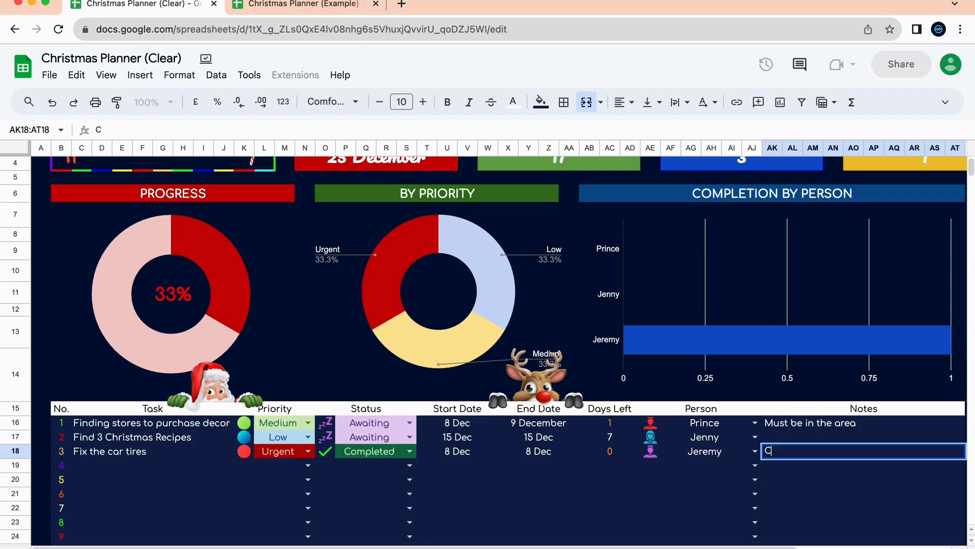
type("omponents must be bought from")
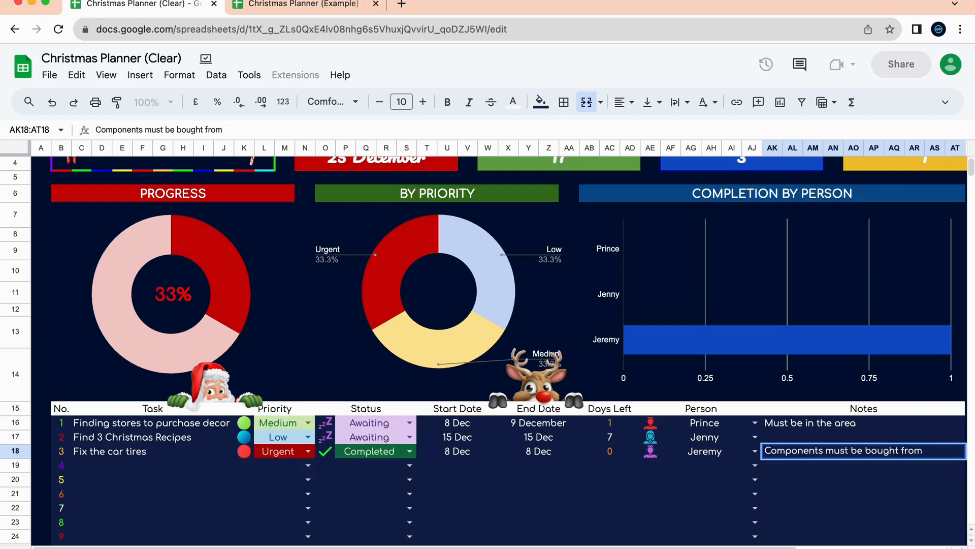
type("TireTown")
left_click(624, 487)
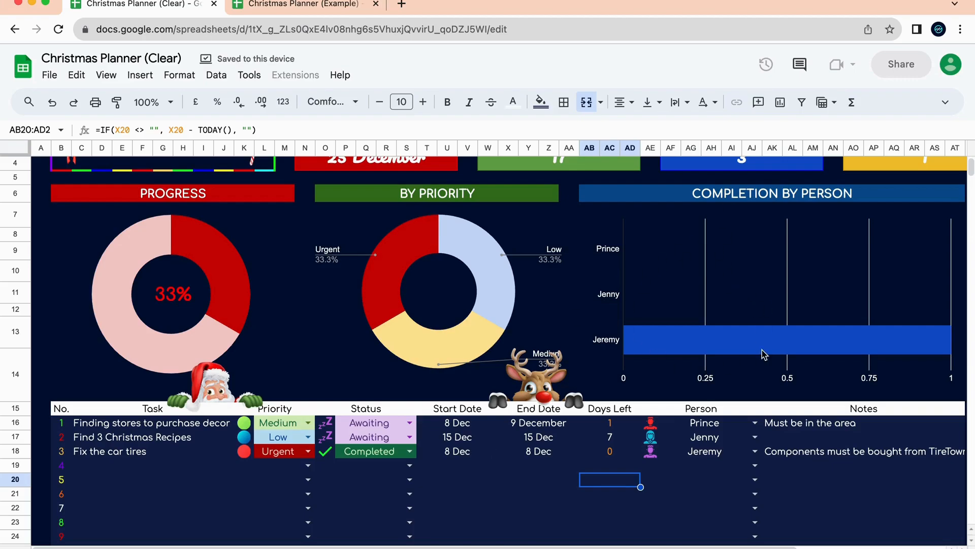
Set the first task's status to Completed and inspect the Total Tasks and Completed formulas.
left_click(409, 422)
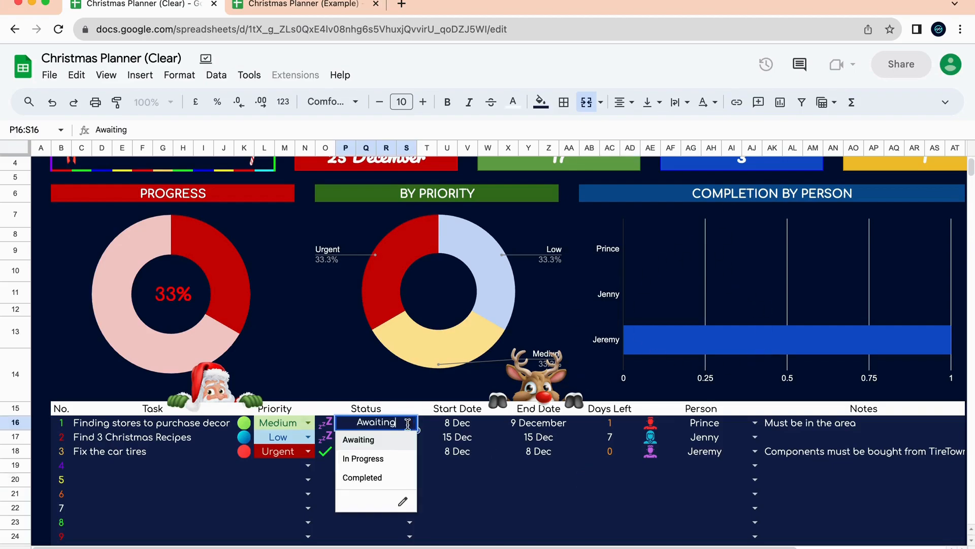
left_click(392, 477)
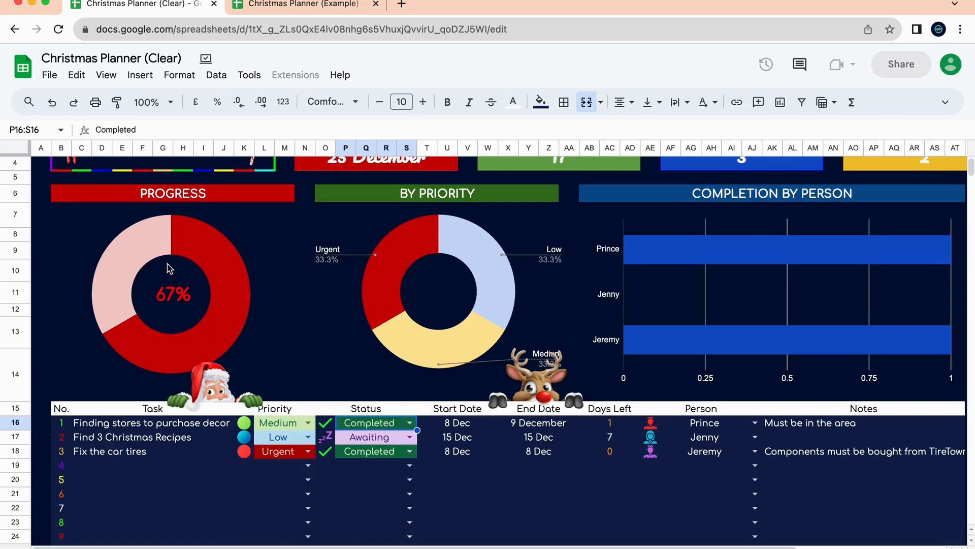
scroll(324, 342, "up", 1)
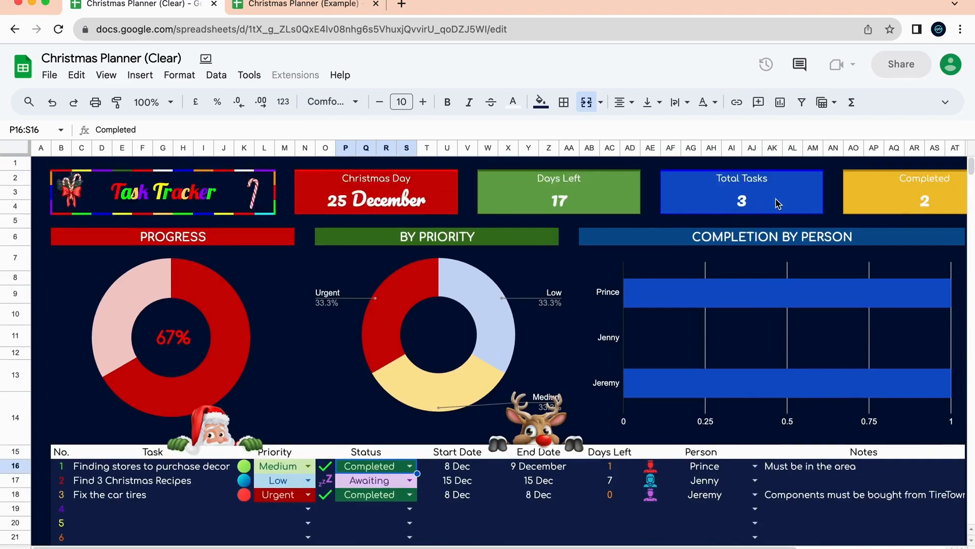
scroll(777, 203, "right", 5)
left_click(553, 199)
left_click(758, 211)
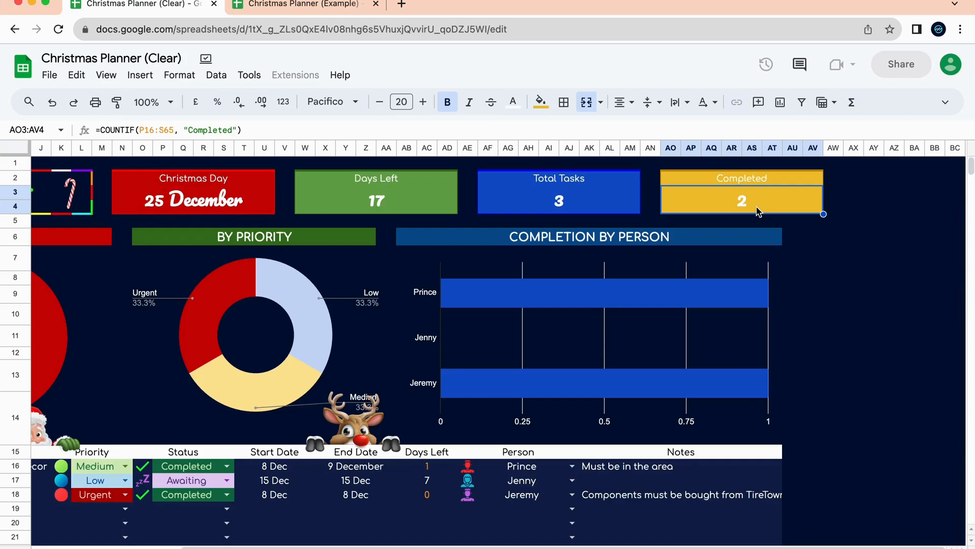
scroll(758, 211, "left", 5)
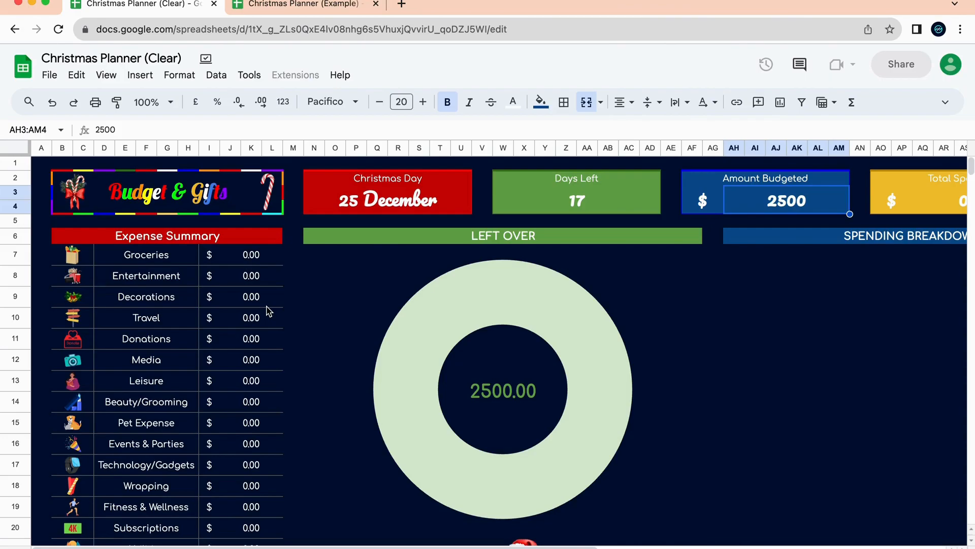
scroll(309, 406, "down", 10)
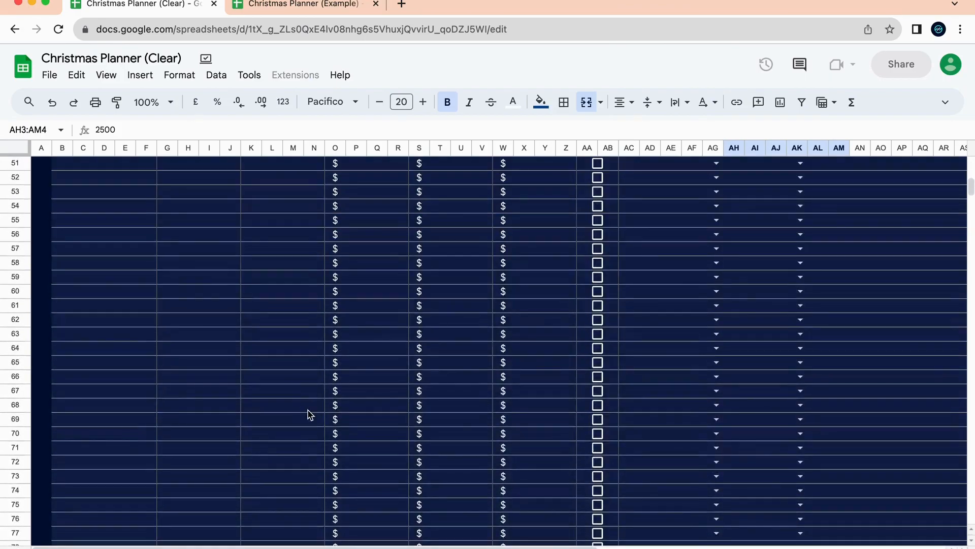
scroll(309, 415, "up", 5)
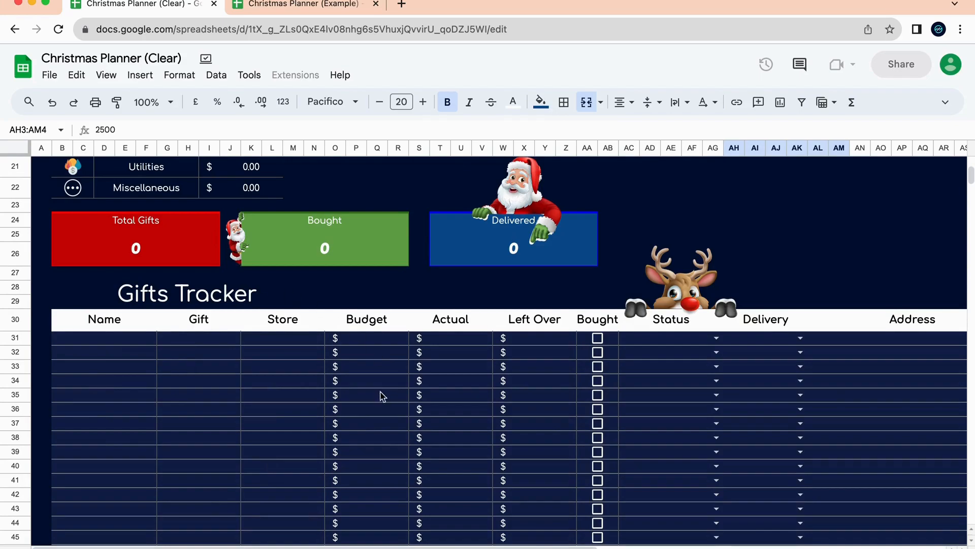
scroll(605, 414, "right", 8)
scroll(605, 414, "left", 8)
scroll(605, 413, "up", 1)
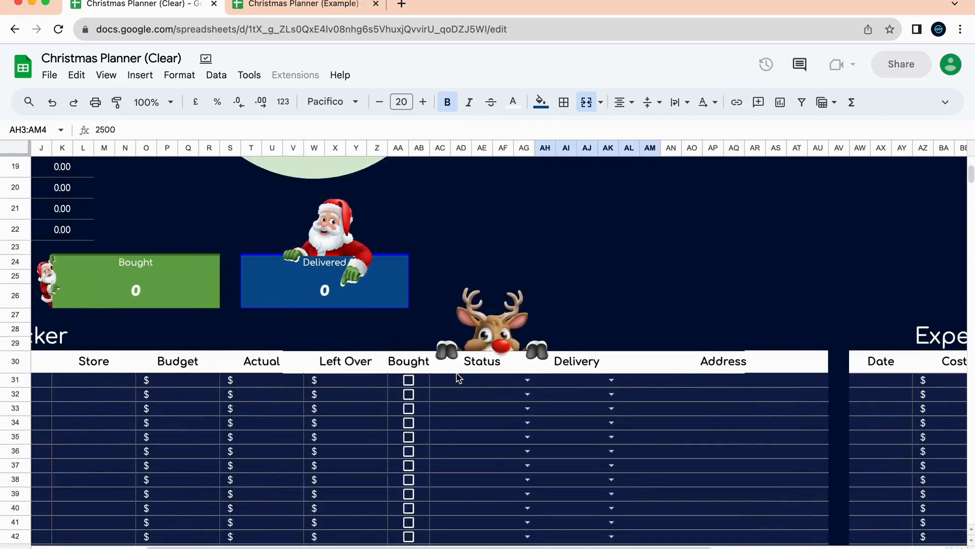
scroll(592, 407, "right", 8)
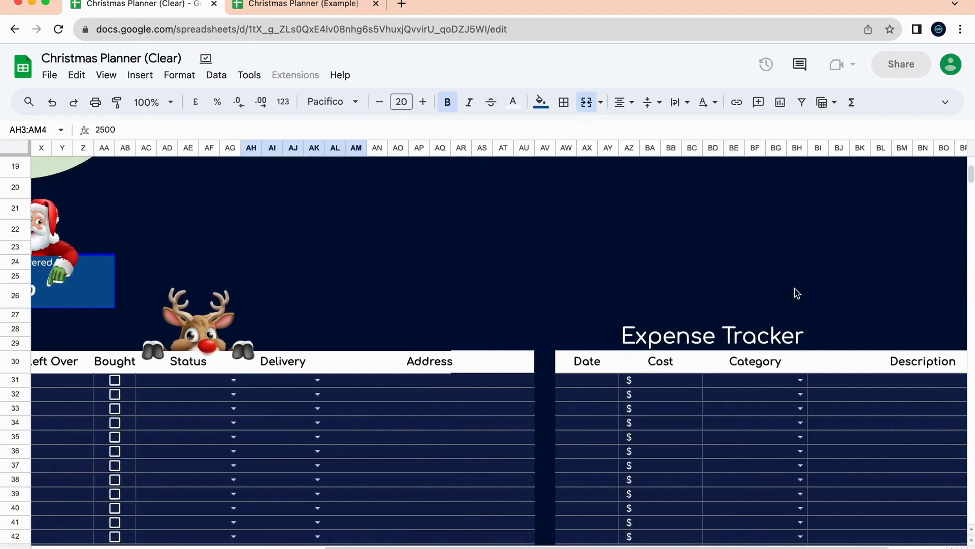
scroll(732, 330, "right", 2)
scroll(677, 370, "down", 3)
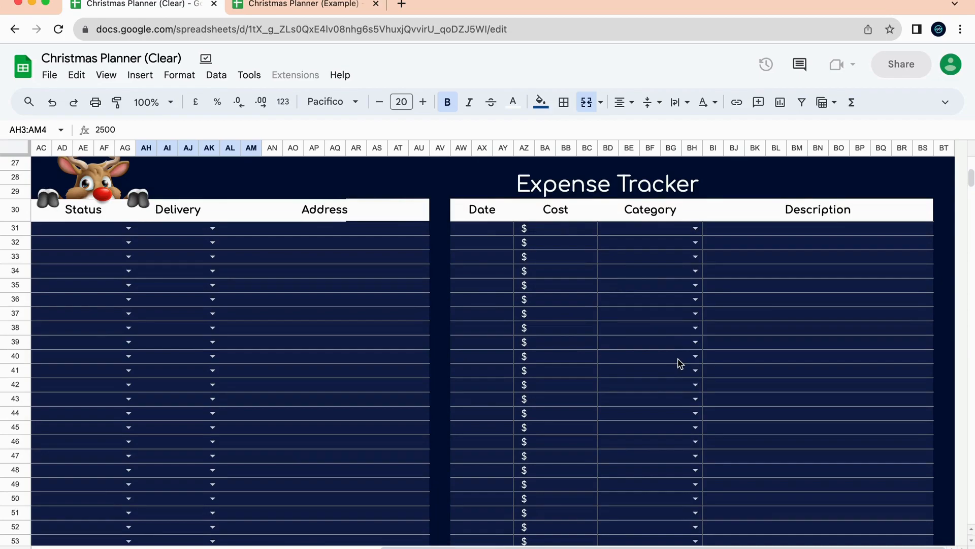
left_click(470, 241)
left_click(568, 269)
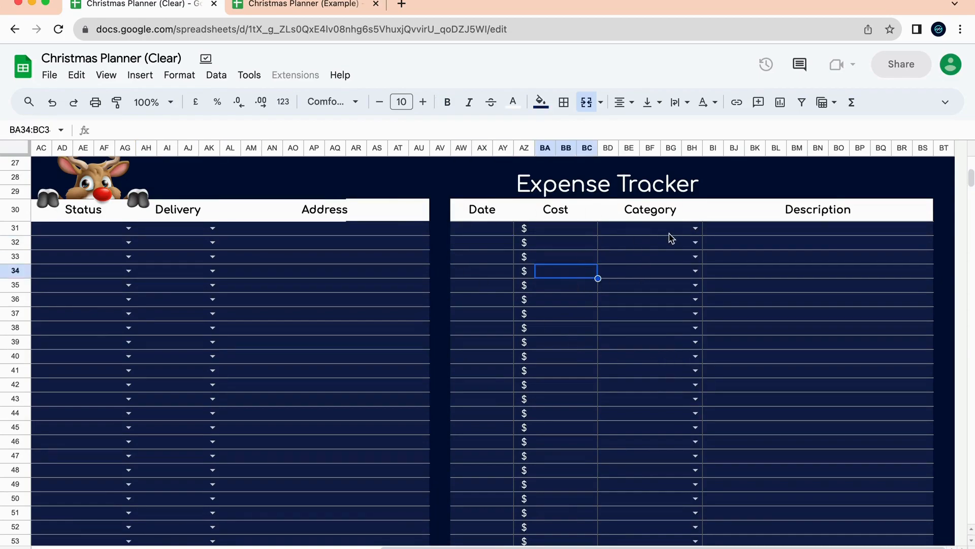
left_click(670, 237)
left_click(823, 253)
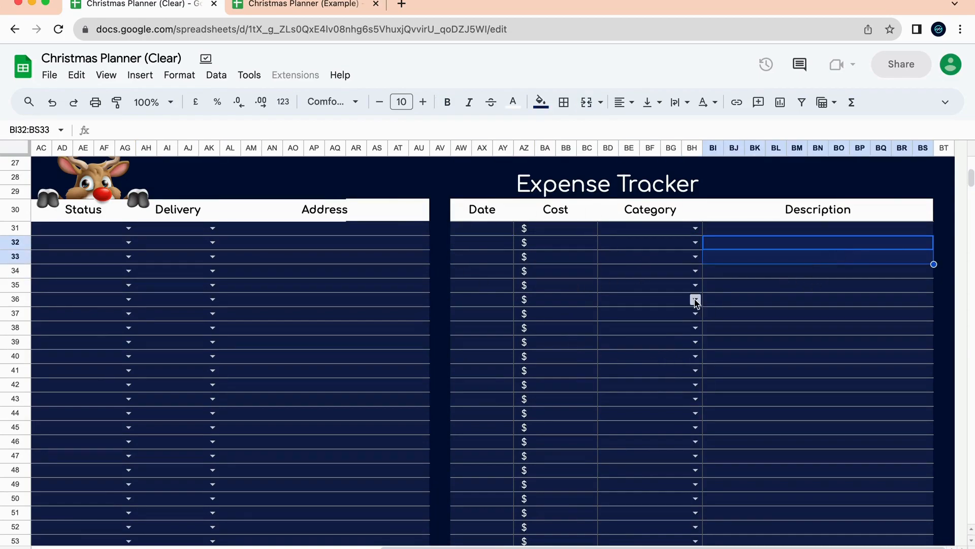
left_click(791, 285)
left_click(807, 232)
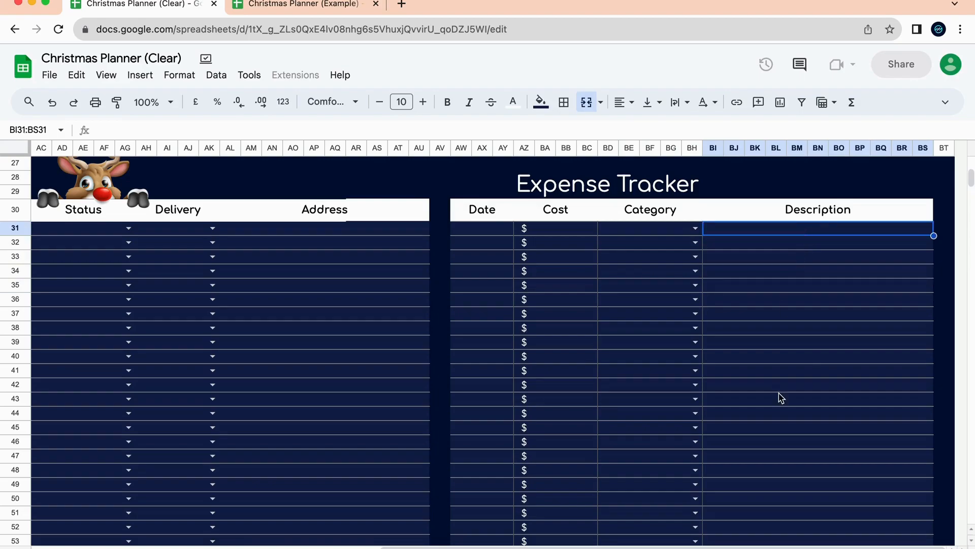
left_click(503, 248)
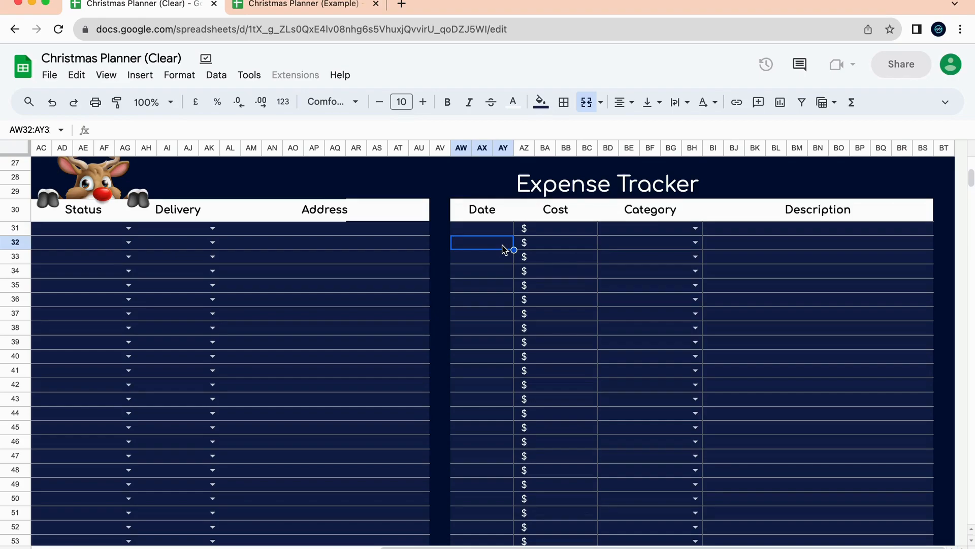
left_click(554, 245)
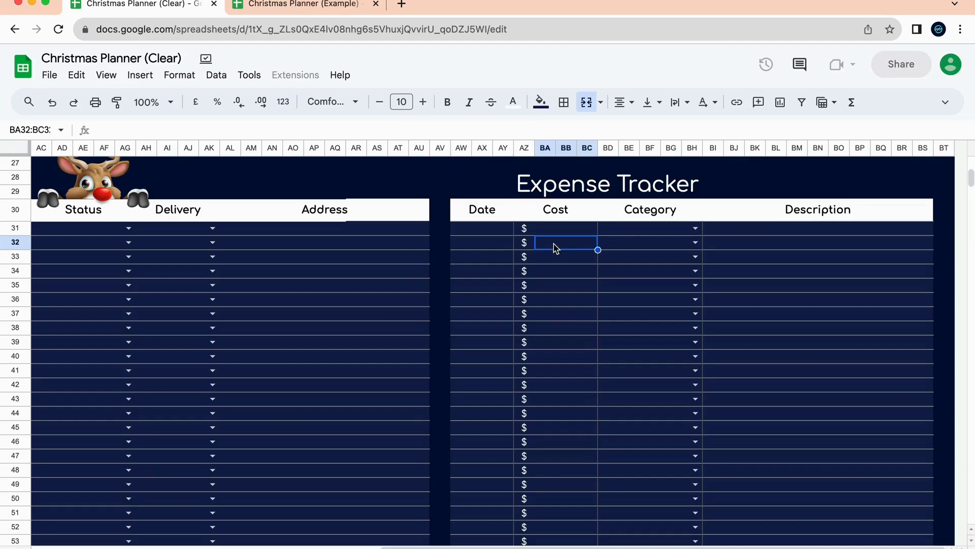
left_click(661, 247)
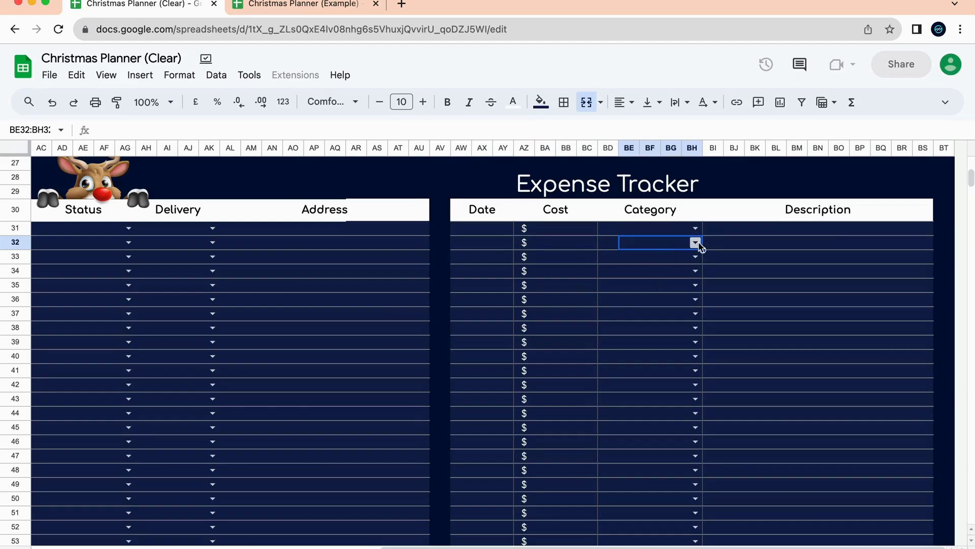
left_click(696, 243)
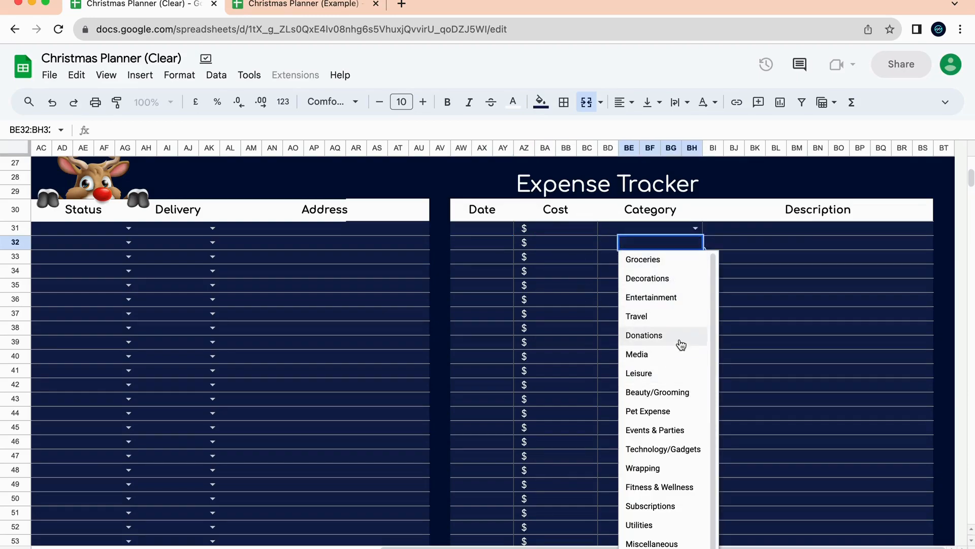
left_click(685, 284)
left_click(757, 242)
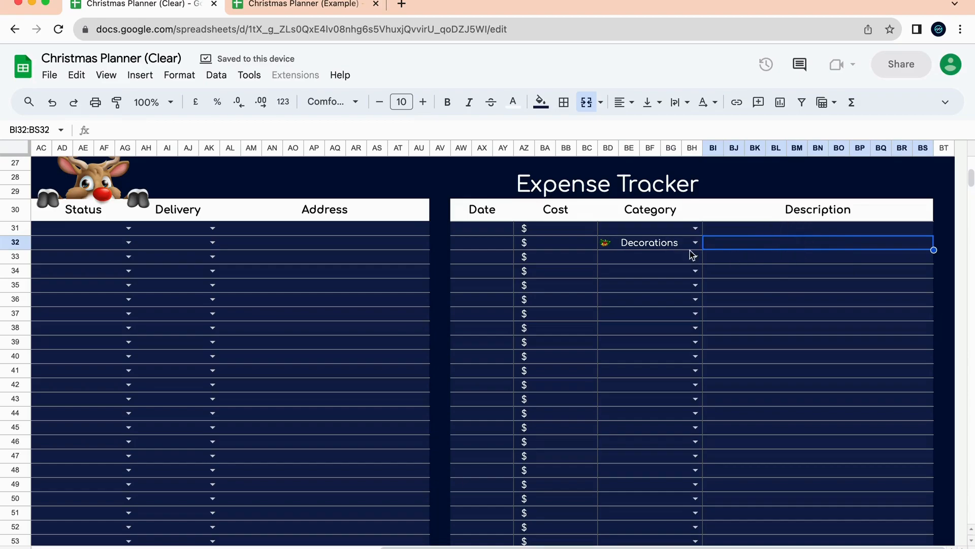
left_click(653, 249)
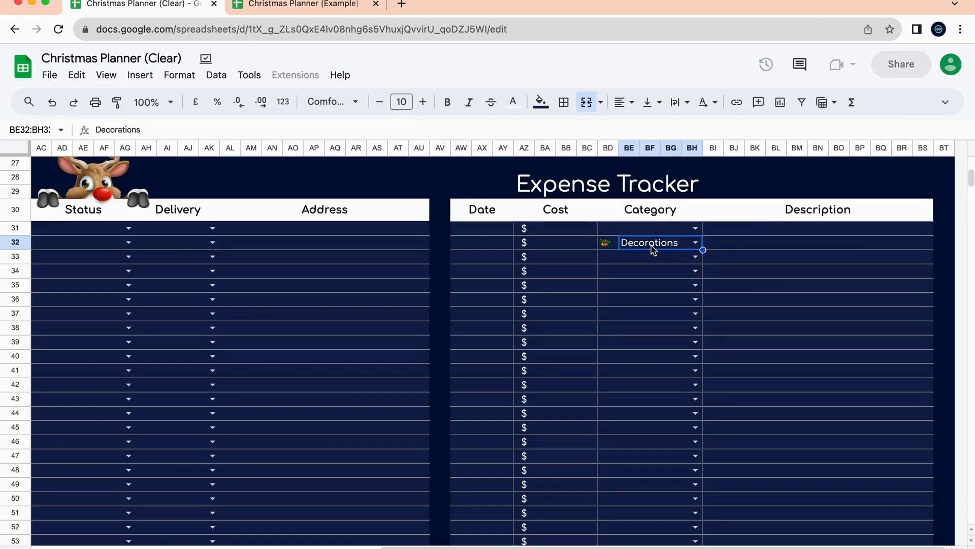
key("Delete")
left_click(584, 262)
scroll(584, 261, "up", 10)
scroll(584, 262, "left", 10)
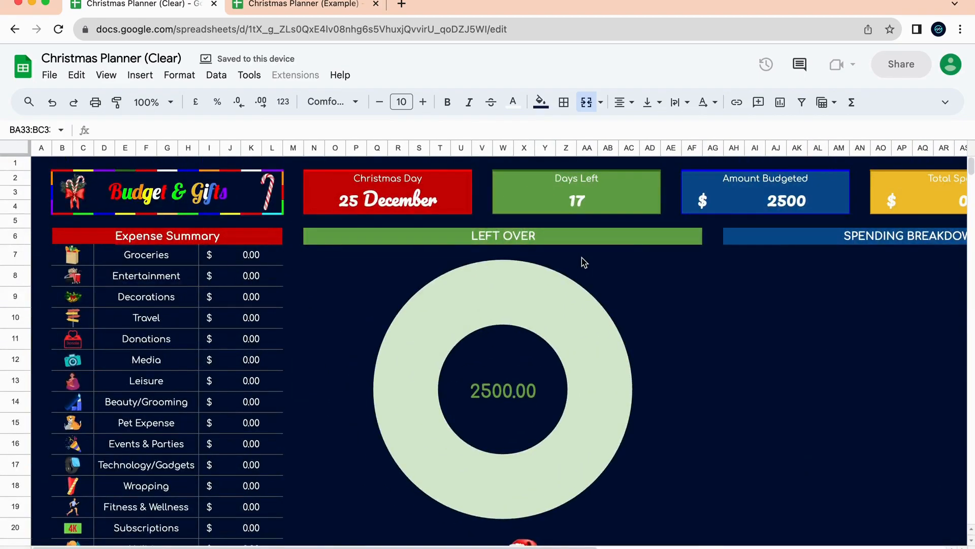
Edit the Amount Budgeted cell, closing the Spending Breakdown chart settings, and enter 0.
scroll(584, 262, "right", 5)
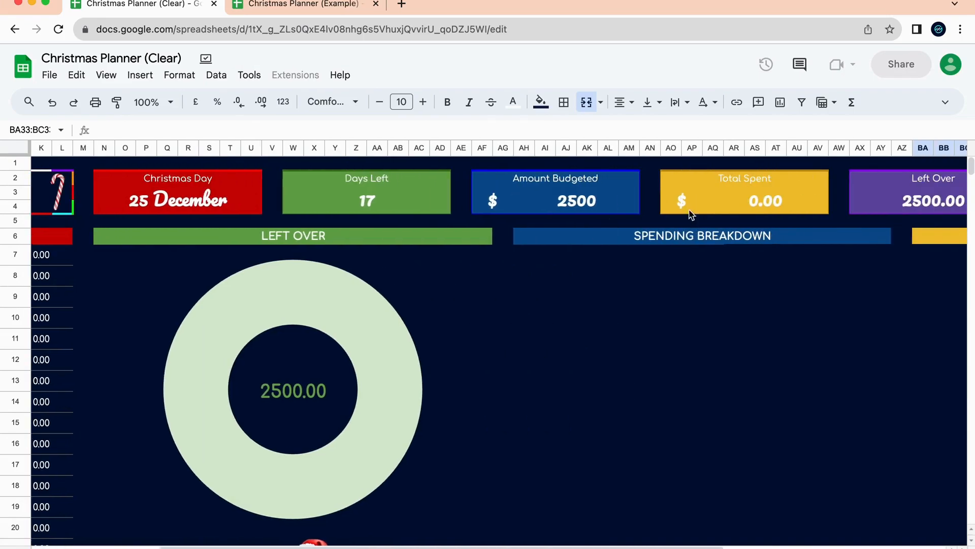
left_click(590, 204)
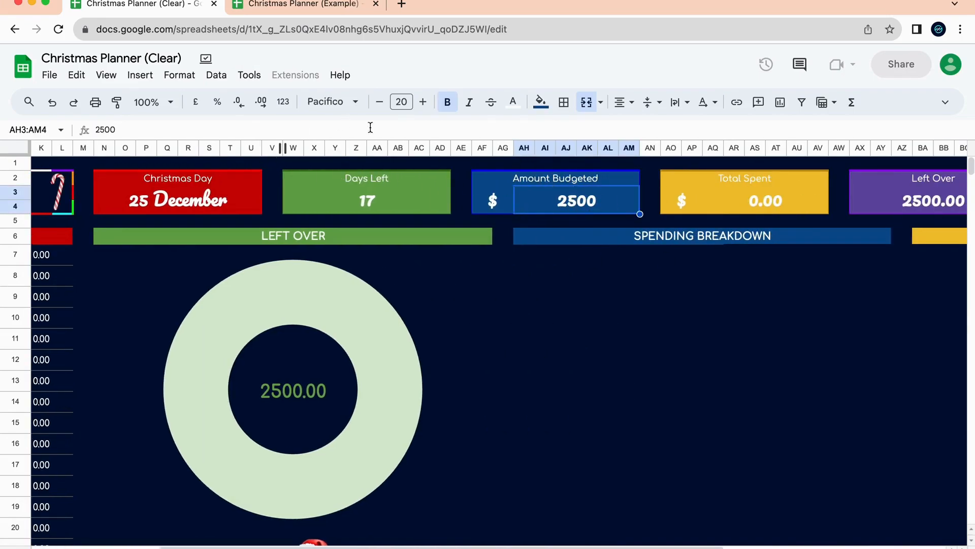
scroll(794, 203, "right", 3)
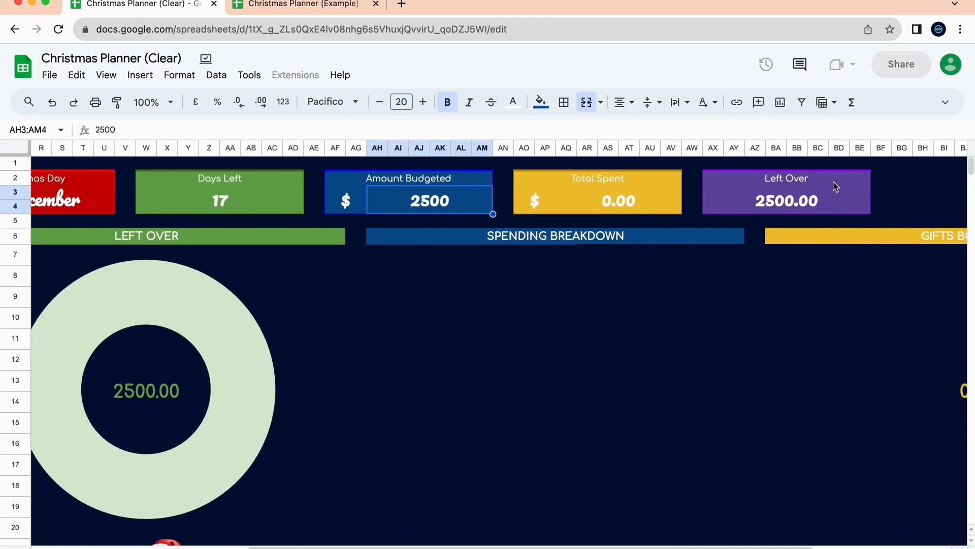
double_click(438, 196)
left_click(436, 248)
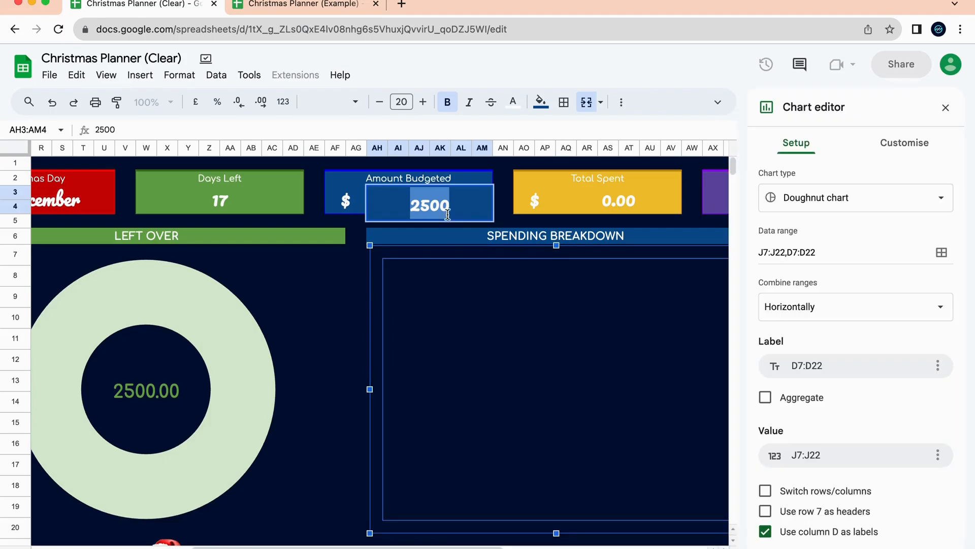
left_click(945, 107)
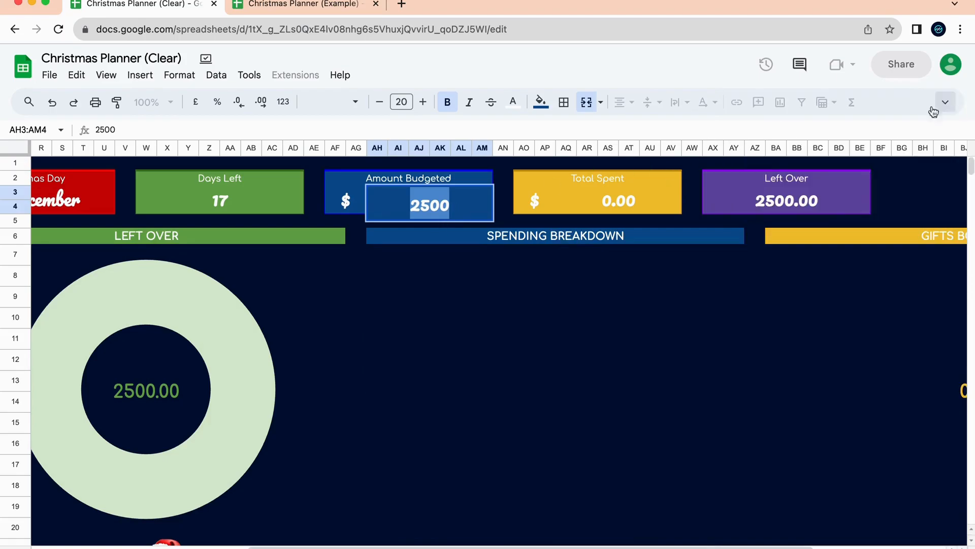
left_click(505, 194)
left_click(451, 208)
type("0")
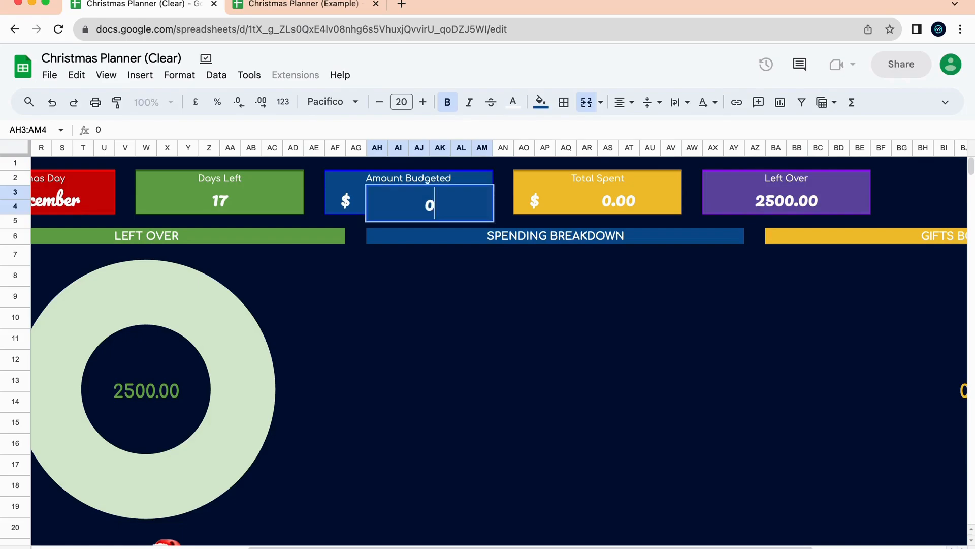
key("Return")
scroll(435, 218, "left", 8)
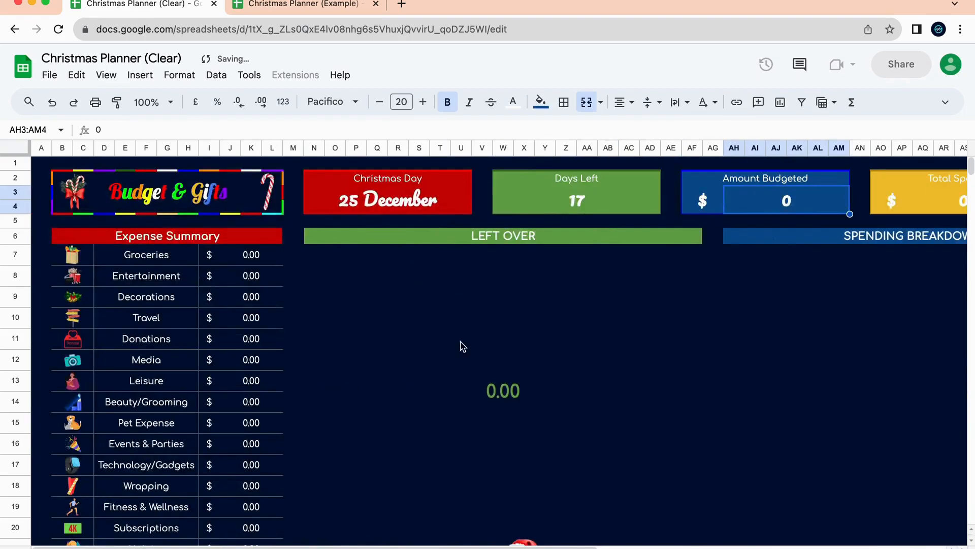
Replace the 0 in Amount Budgeted with 2500 so Left Over shows 2500.00.
double_click(798, 202)
left_click_drag(795, 202, 781, 206)
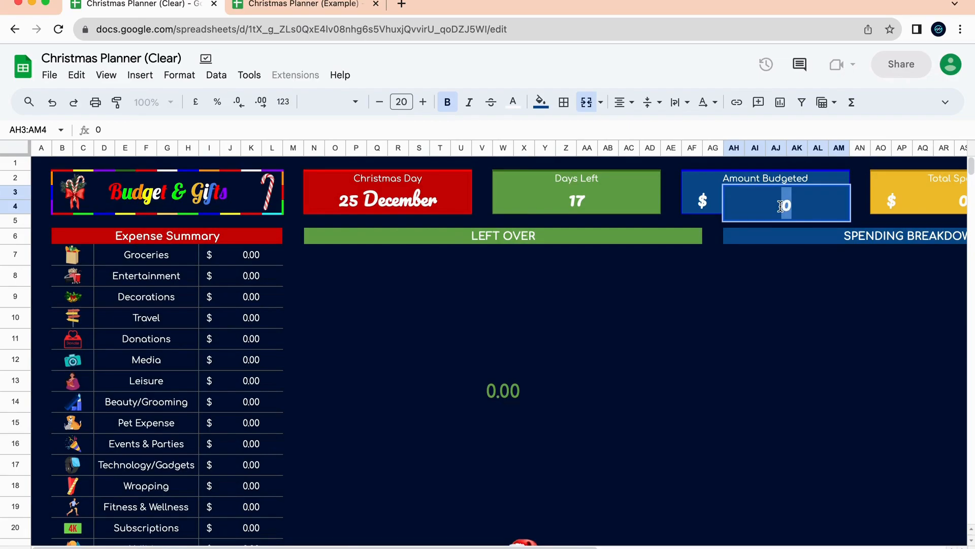
scroll(778, 246, "down", 10)
scroll(778, 405, "right", 3)
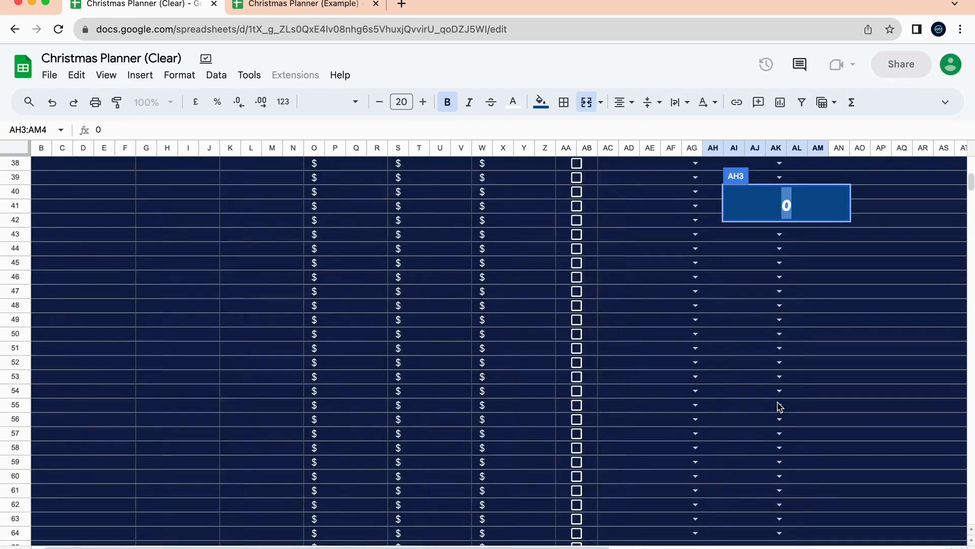
scroll(780, 411, "right", 2)
scroll(496, 381, "left", 5)
scroll(497, 381, "up", 1)
scroll(499, 374, "right", 6)
scroll(497, 381, "right", 5)
scroll(496, 381, "down", 1)
scroll(595, 305, "up", 2)
scroll(595, 305, "right", 3)
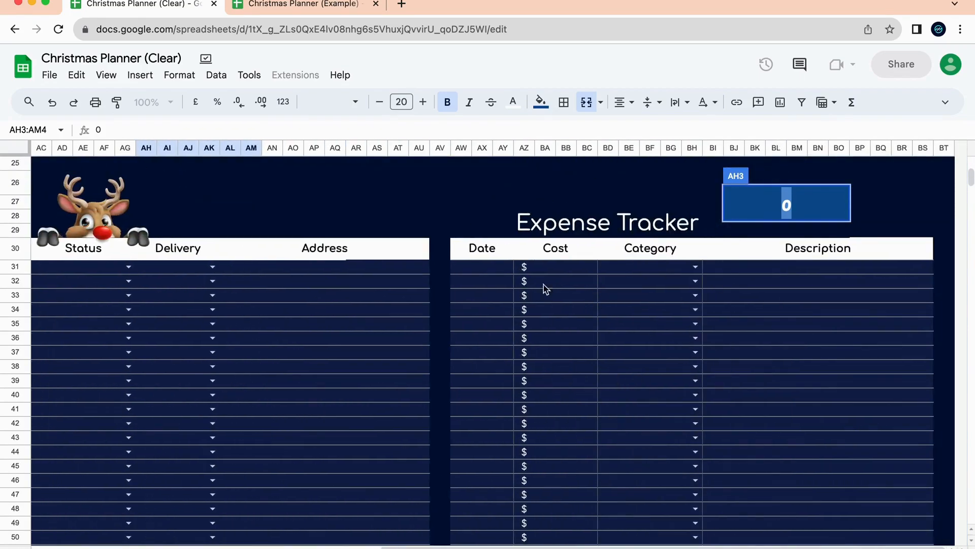
scroll(695, 421, "up", 10)
scroll(695, 421, "left", 10)
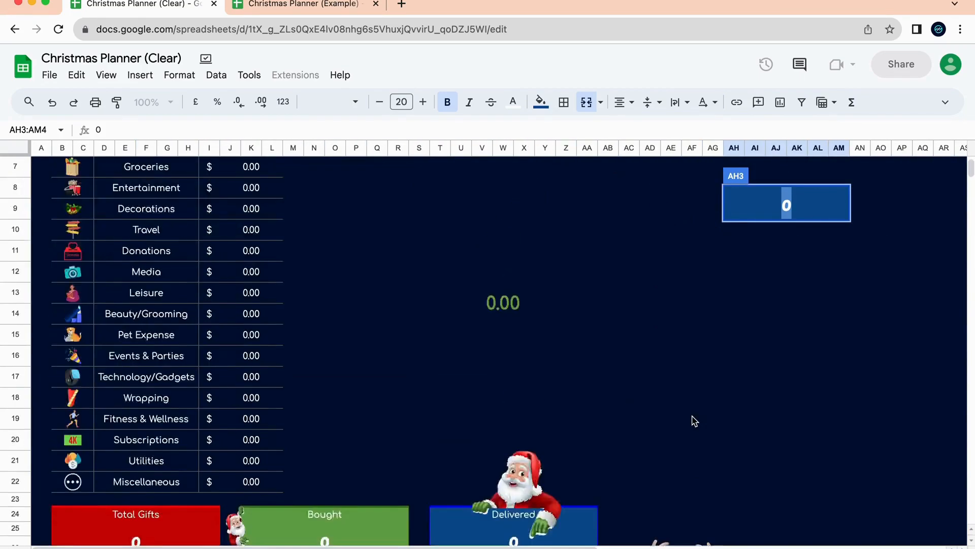
type("2500")
key("Return")
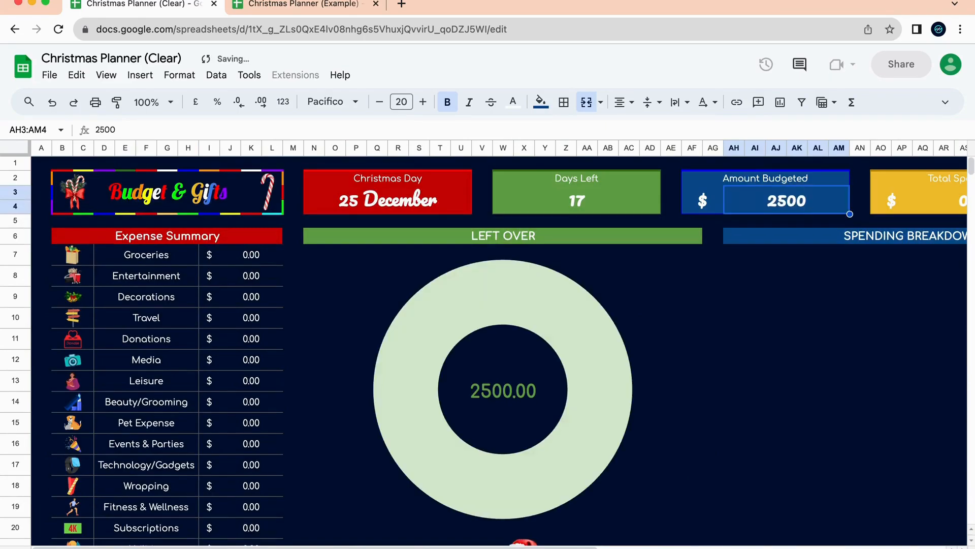
scroll(502, 410, "down", 6)
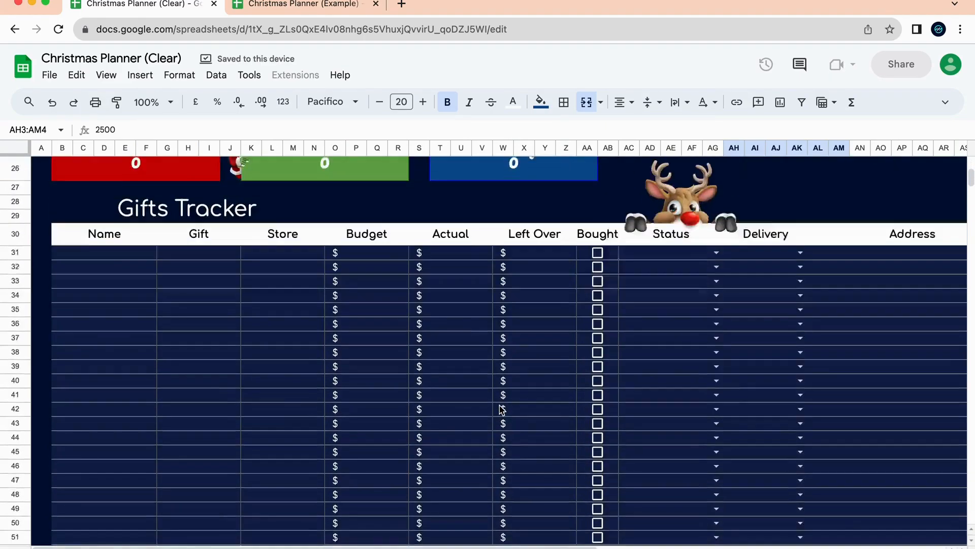
Enter the recipient's name in the first Gifts Tracker row.
scroll(327, 475, "up", 6)
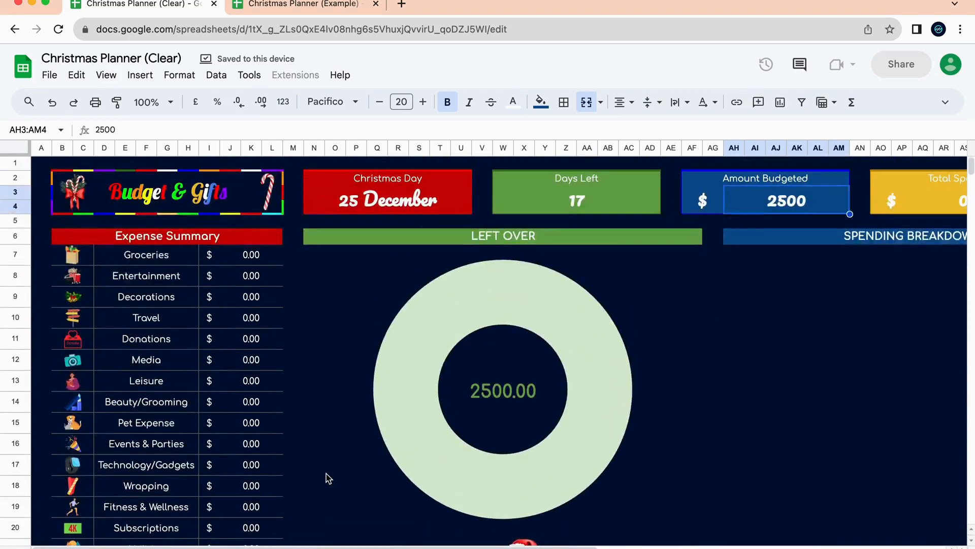
scroll(646, 391, "down", 4)
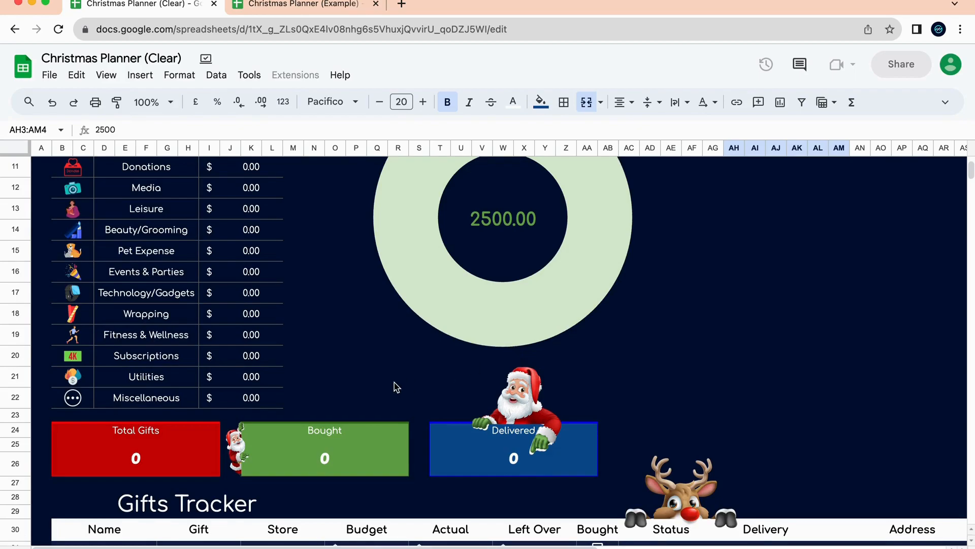
scroll(397, 386, "down", 5)
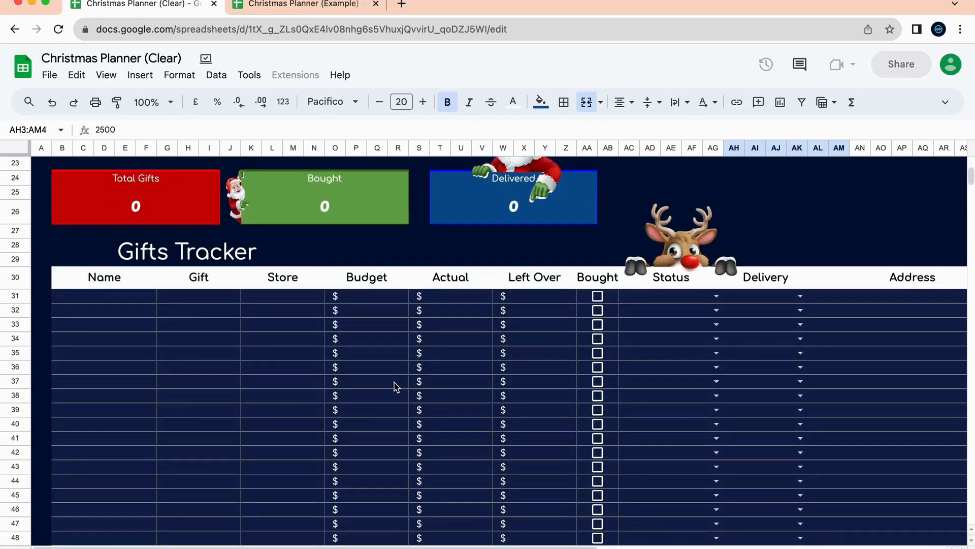
scroll(425, 296, "right", 10)
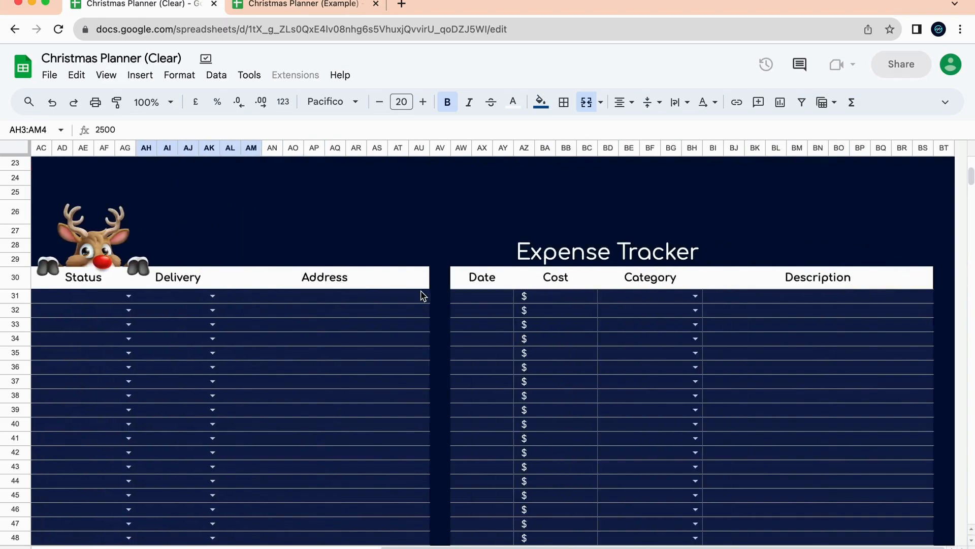
scroll(668, 324, "left", 3)
scroll(669, 324, "left", 7)
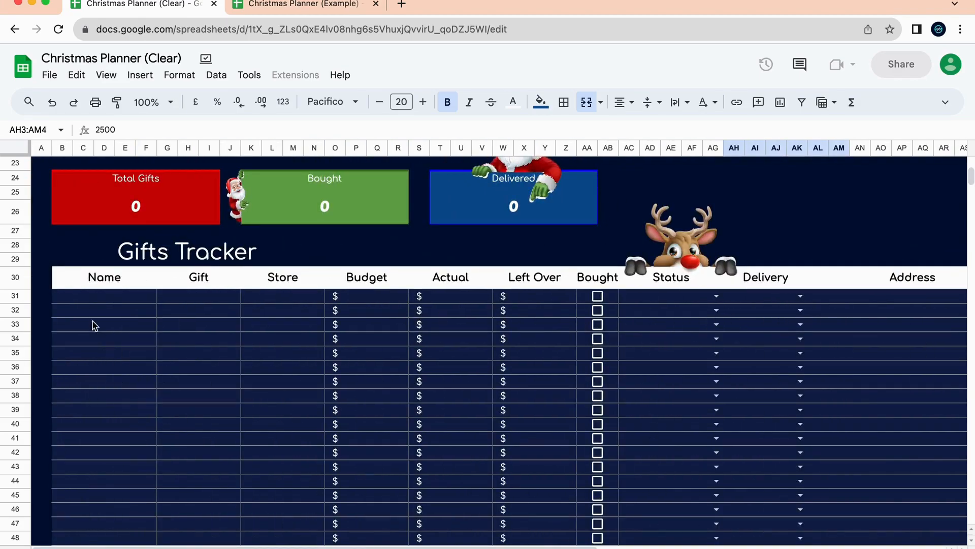
left_click(117, 306)
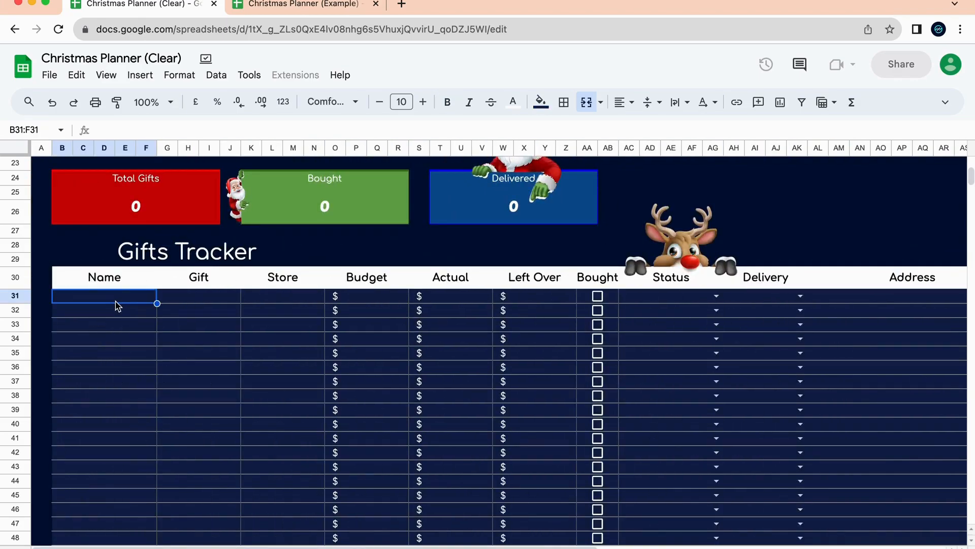
type("Jenny")
left_click(210, 358)
Enter Diamond Earings as the gift, Sterns as the store, and a 500 budget.
left_click(231, 302)
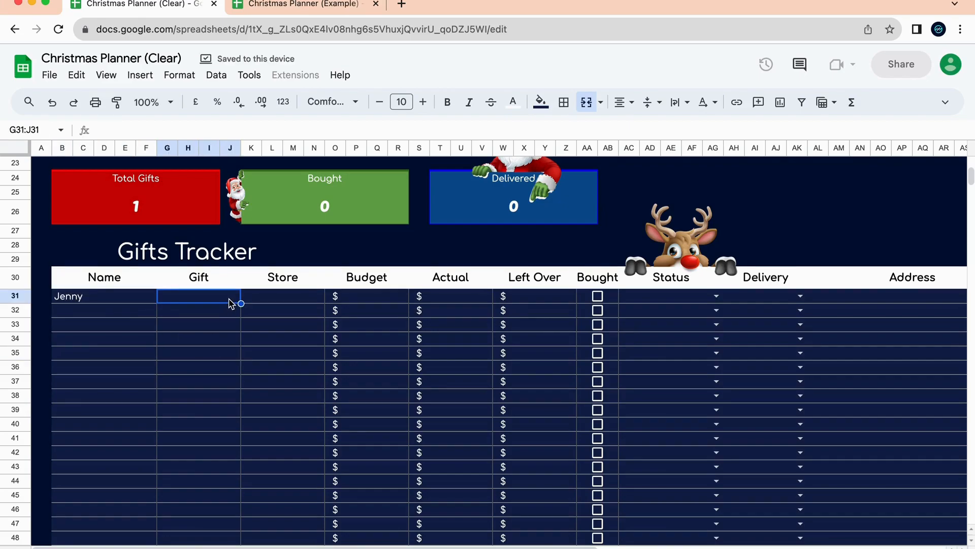
type("Diamond ")
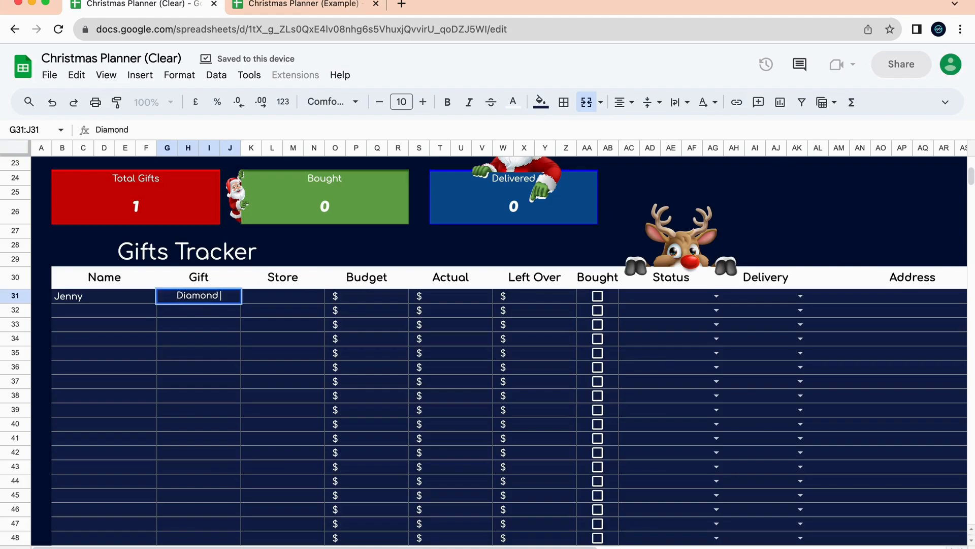
type("Earings")
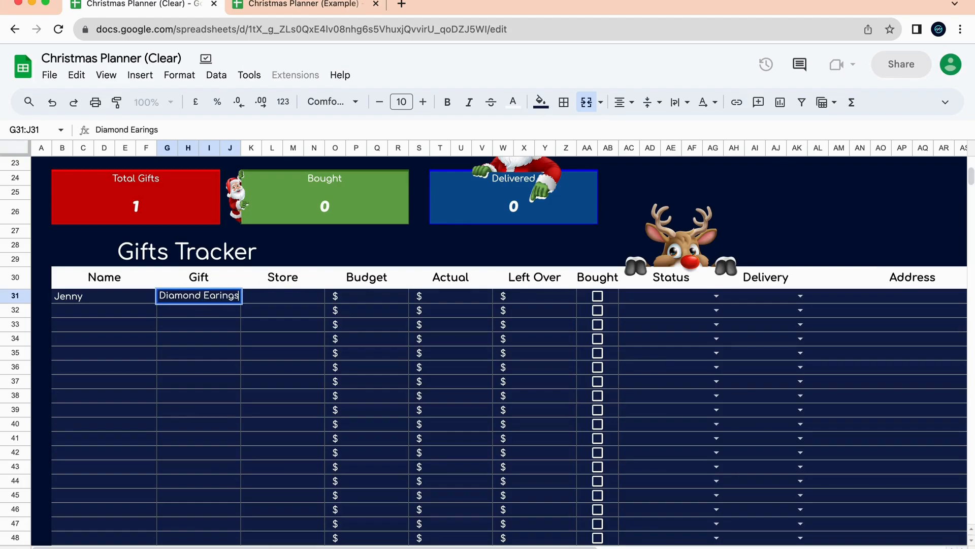
key("Tab")
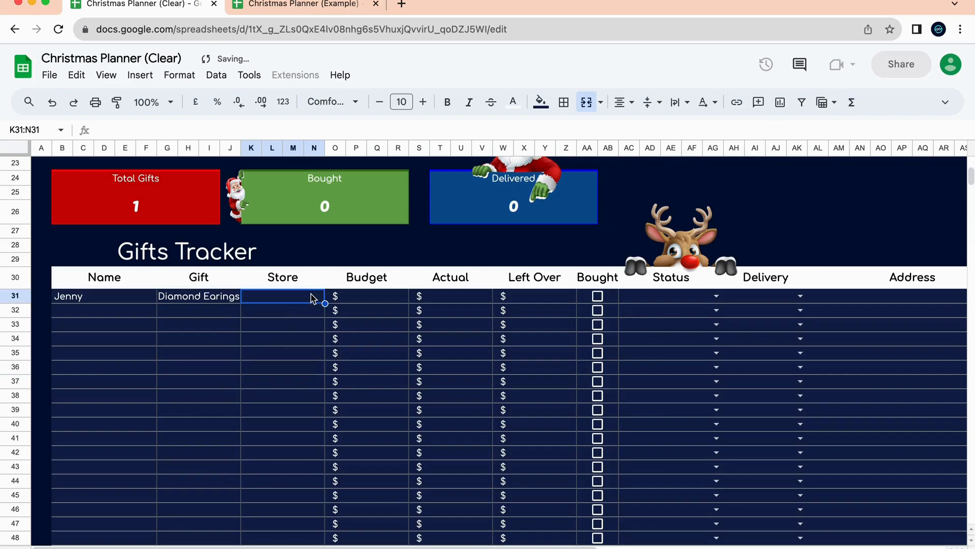
type("Se")
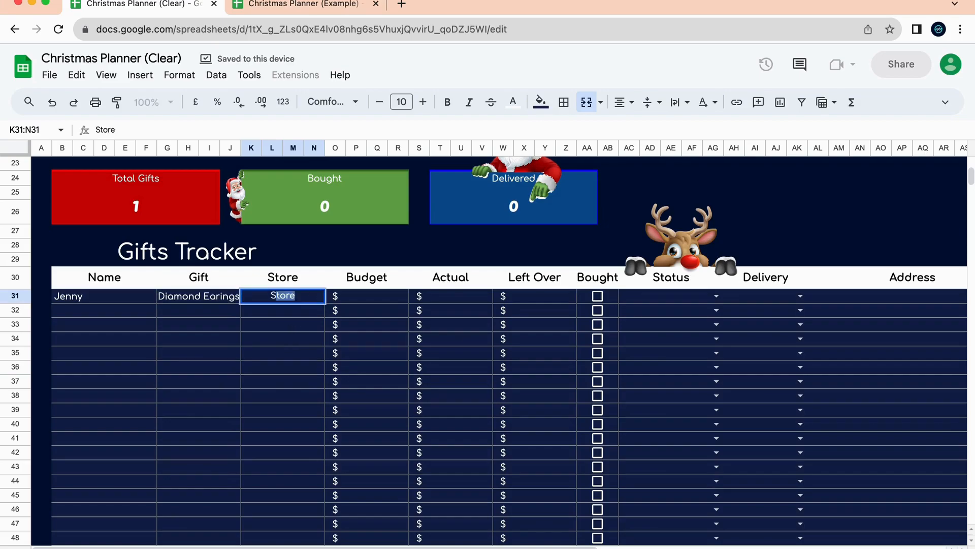
type("erns")
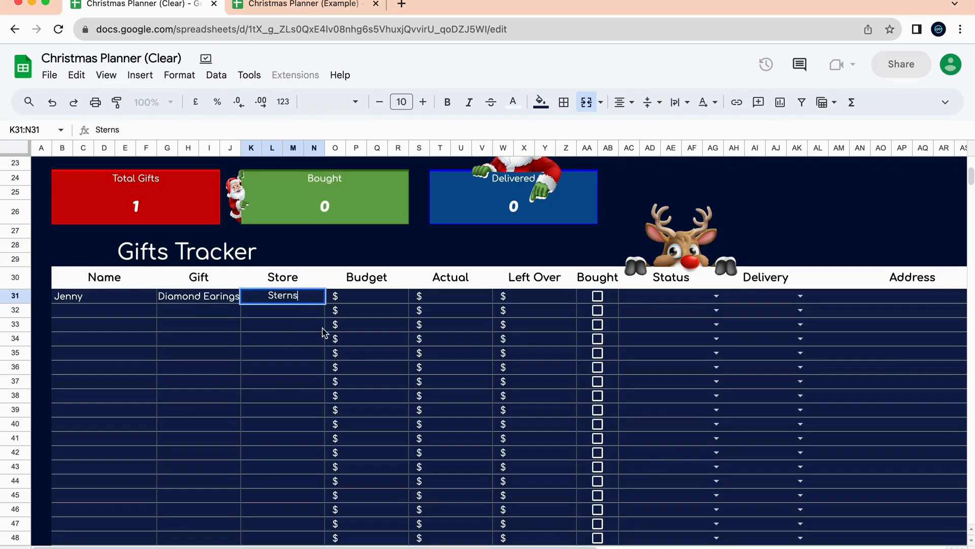
key("Return")
left_click(394, 299)
type("500")
key("Return")
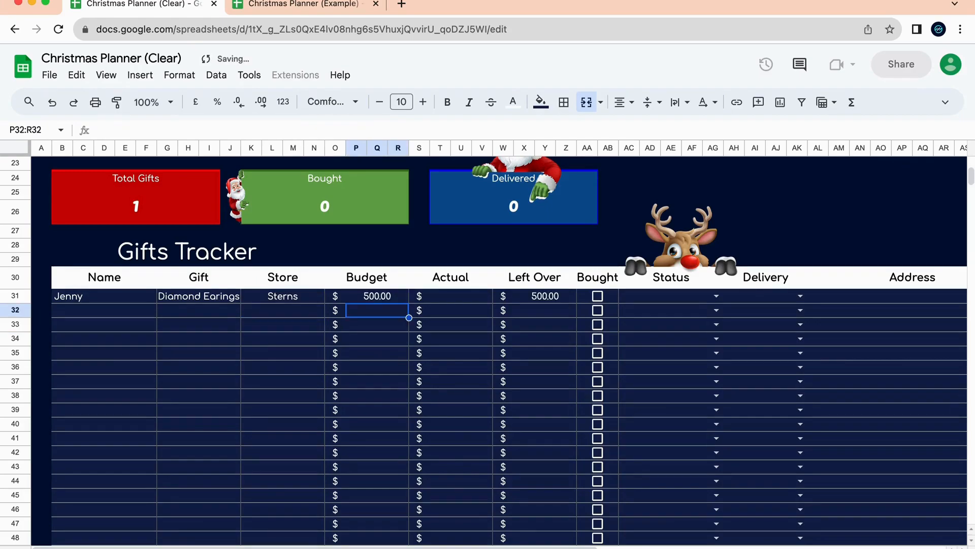
Enter 550 as the actual cost and tick the gift's Bought checkbox.
left_click(480, 298)
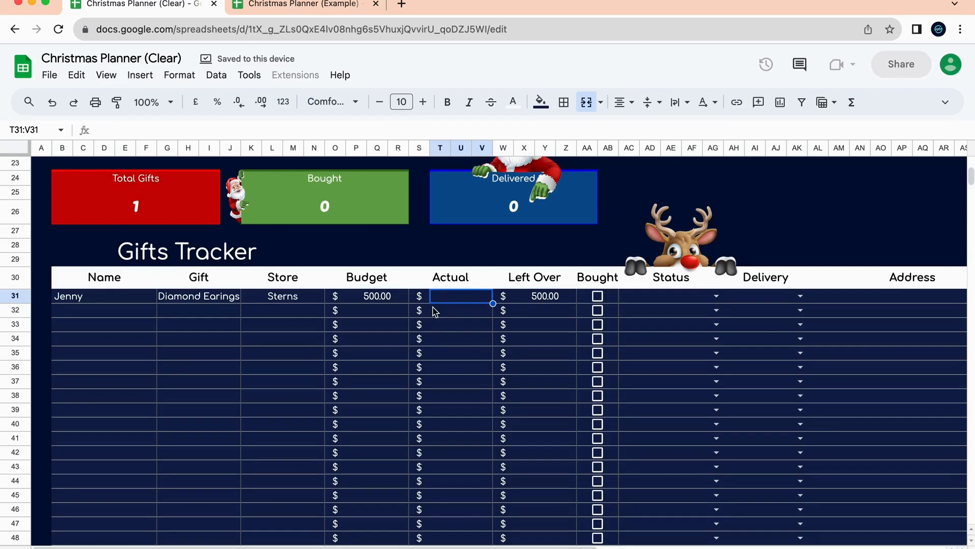
left_click(369, 314)
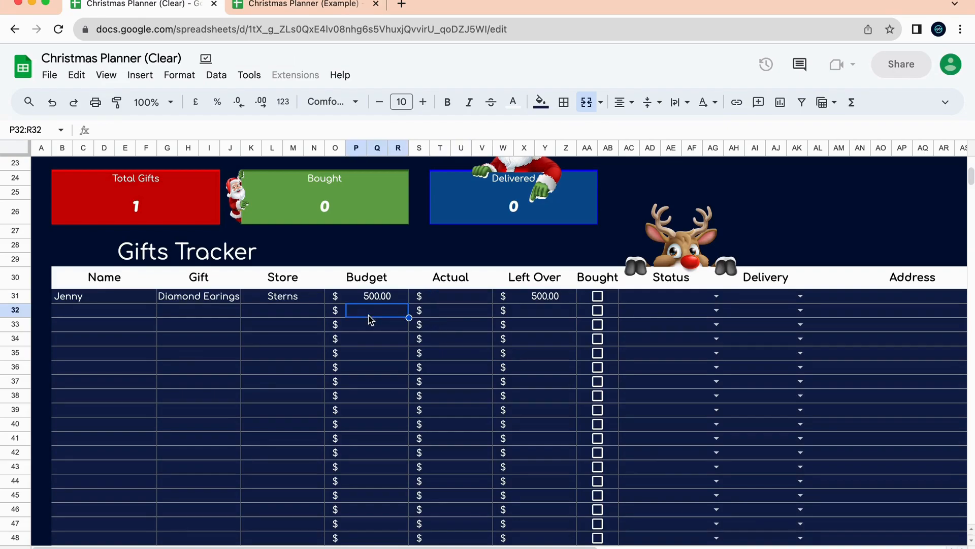
left_click(389, 298)
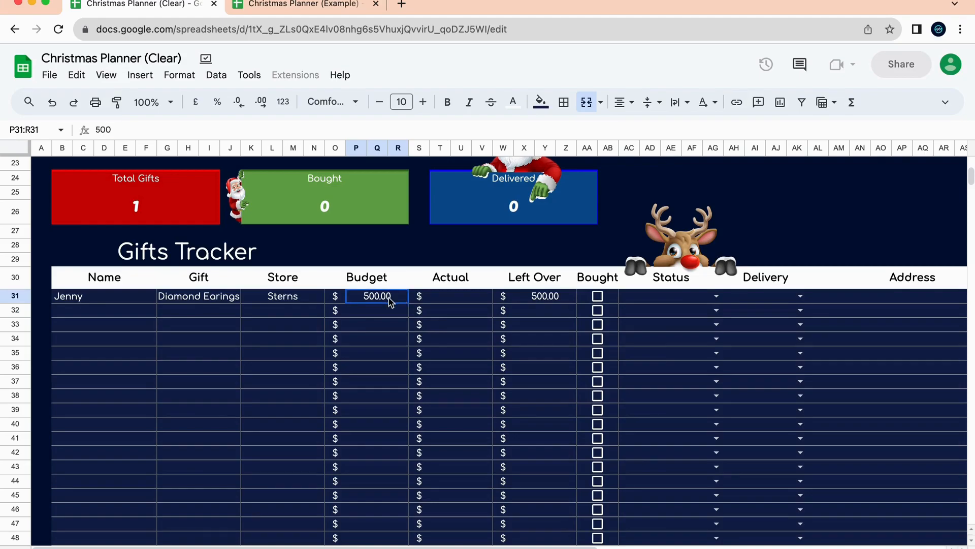
left_click(459, 301)
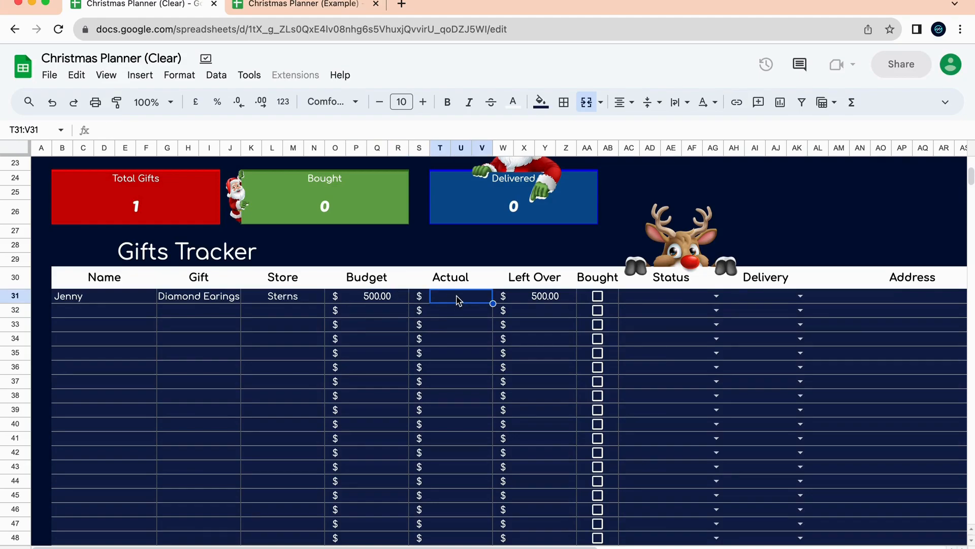
type("350")
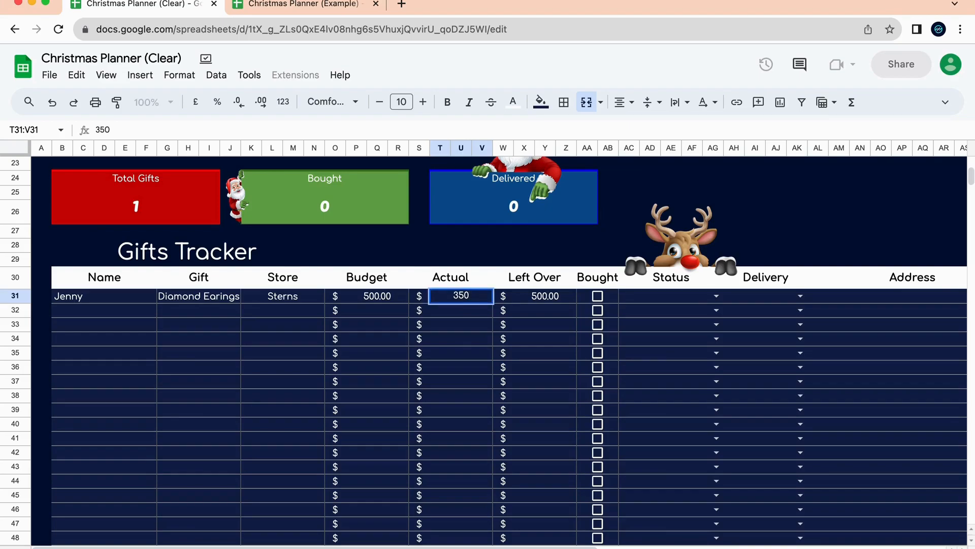
key("BackSpace")
type("5500")
key("BackSpace")
key("Return")
scroll(565, 355, "right", 3)
scroll(566, 356, "up", 1)
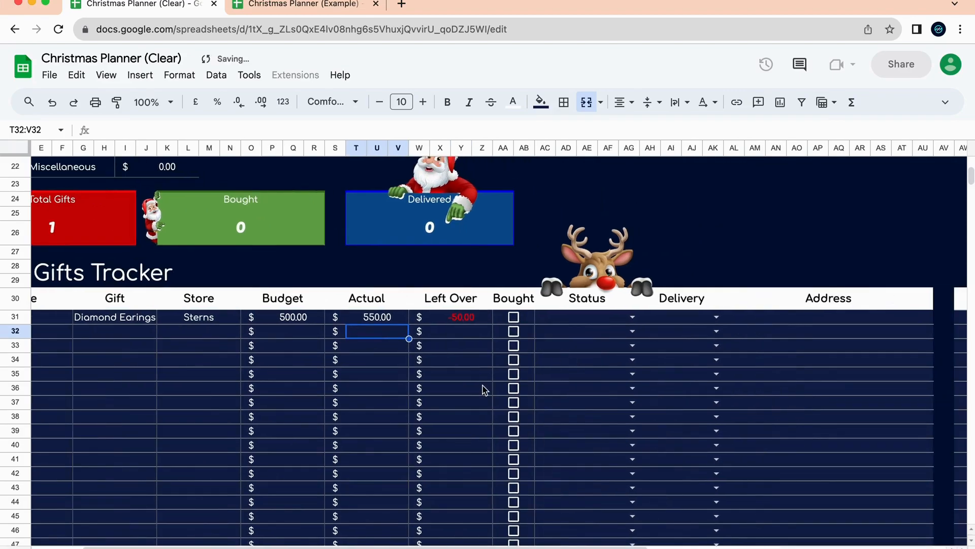
left_click(512, 318)
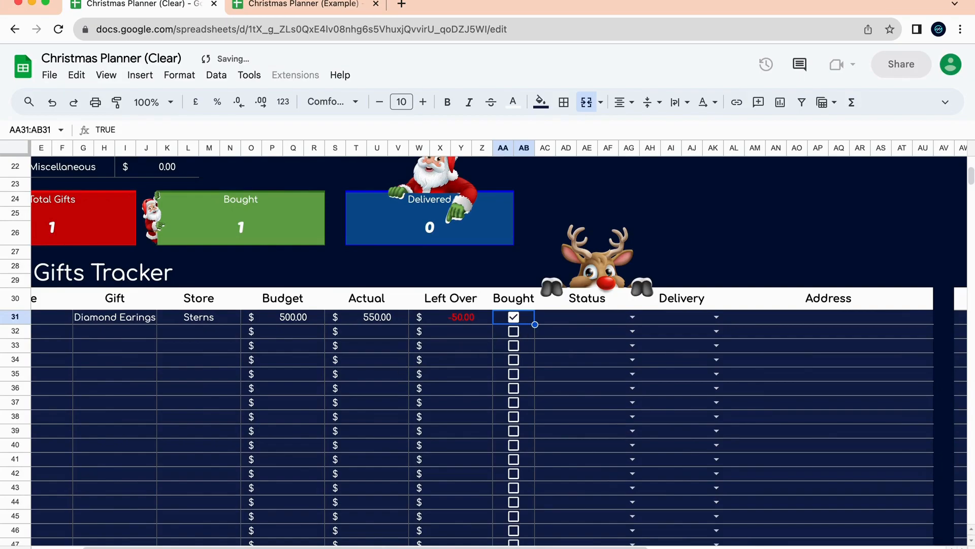
Set the Diamond Earings gift's delivery method to In Person.
left_click(632, 317)
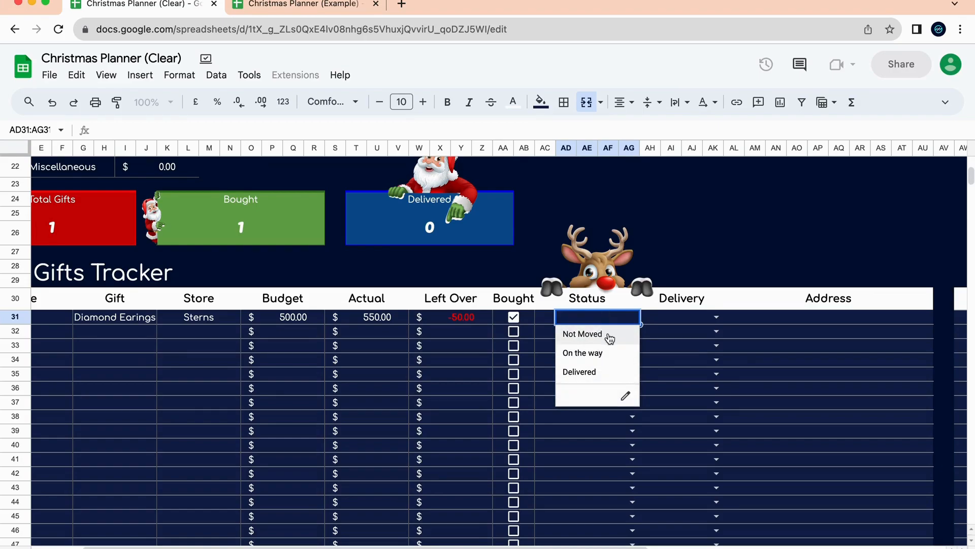
left_click(610, 338)
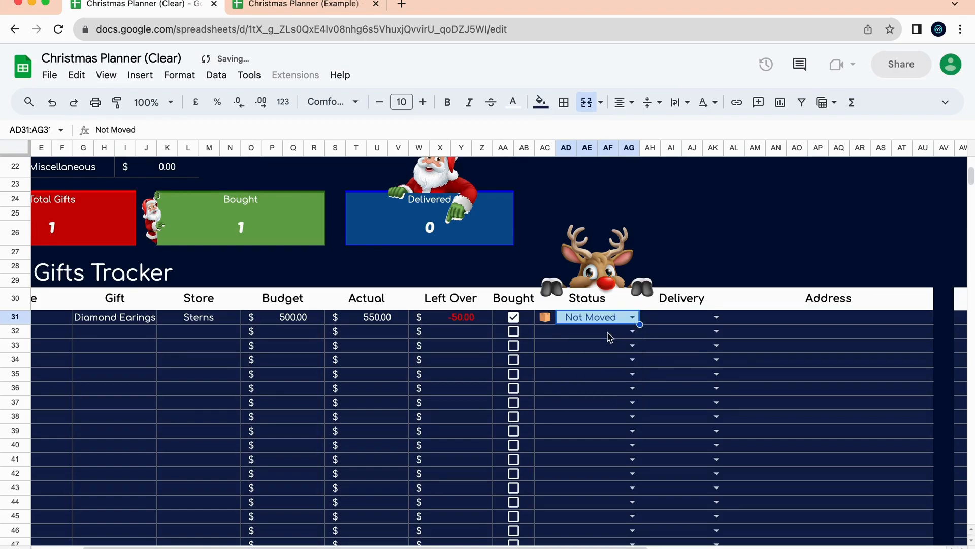
left_click(709, 316)
left_click(717, 317)
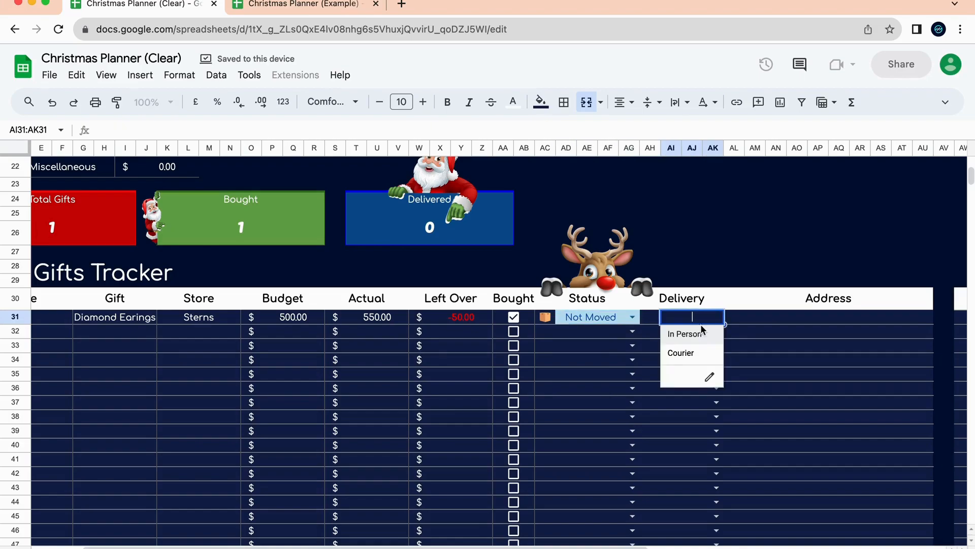
left_click(699, 354)
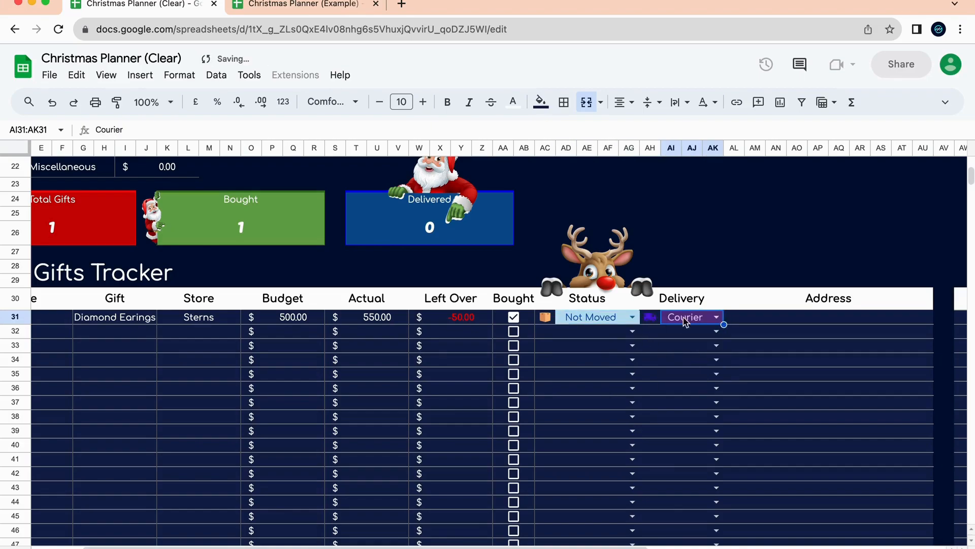
left_click(717, 317)
left_click(707, 334)
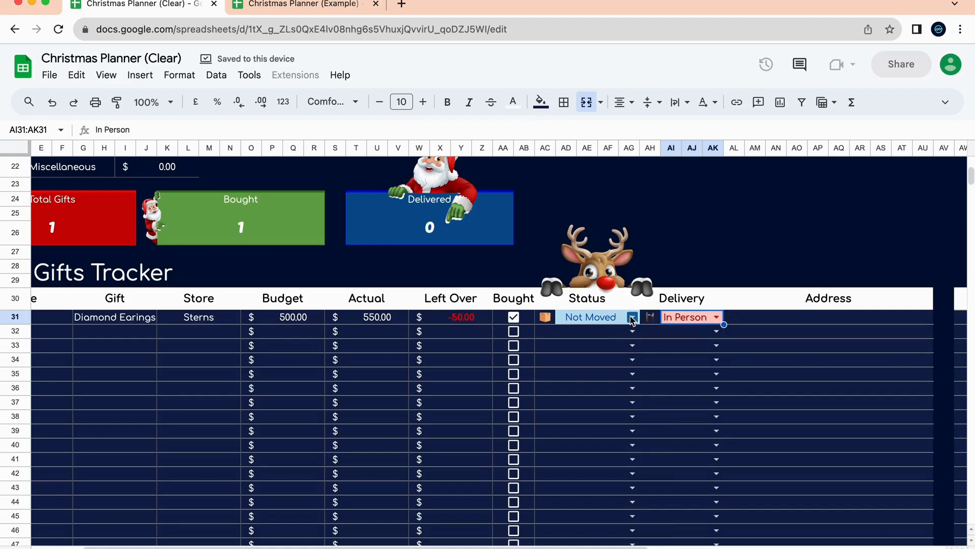
left_click(632, 317)
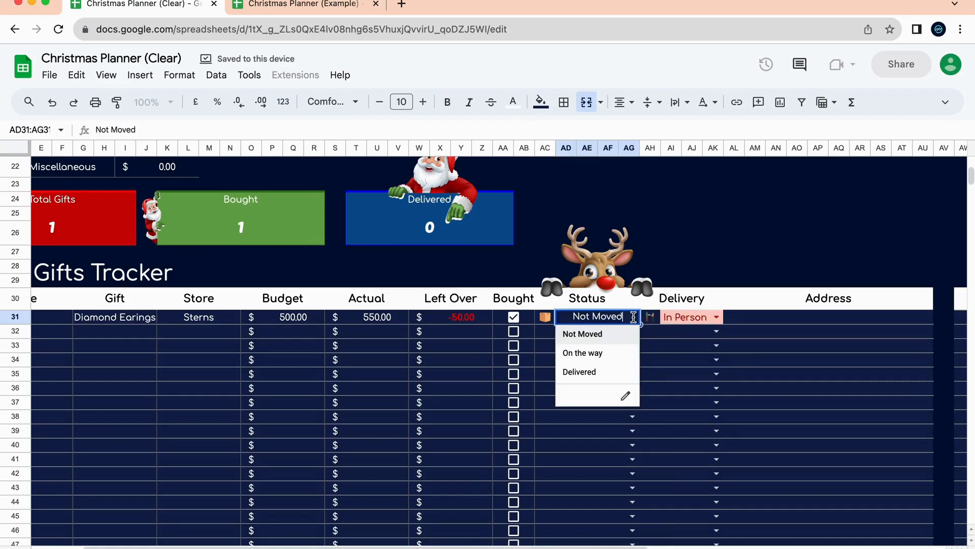
left_click(619, 352)
left_click(716, 317)
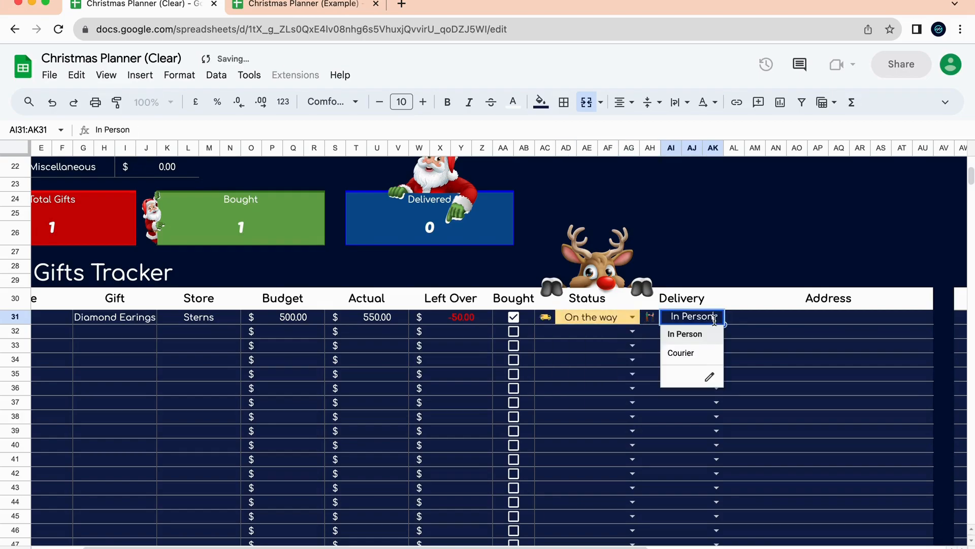
left_click(709, 350)
left_click(715, 316)
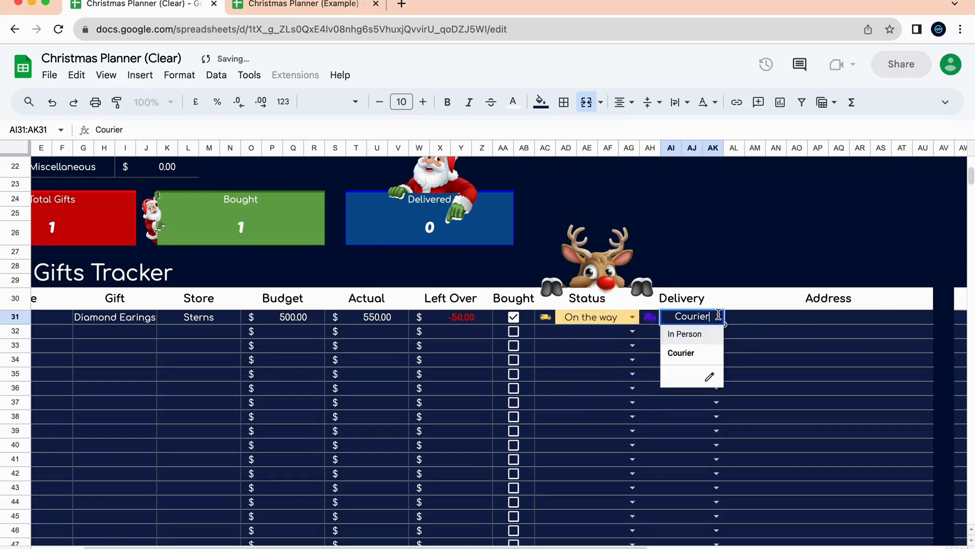
left_click(703, 338)
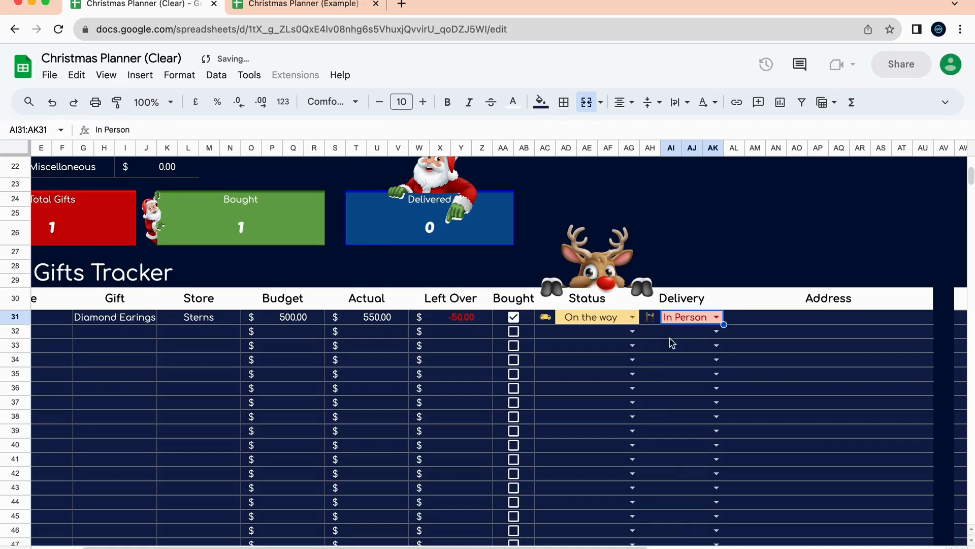
Return the gift's status to Not Moved, keeping delivery as In Person.
left_click(632, 317)
left_click(616, 369)
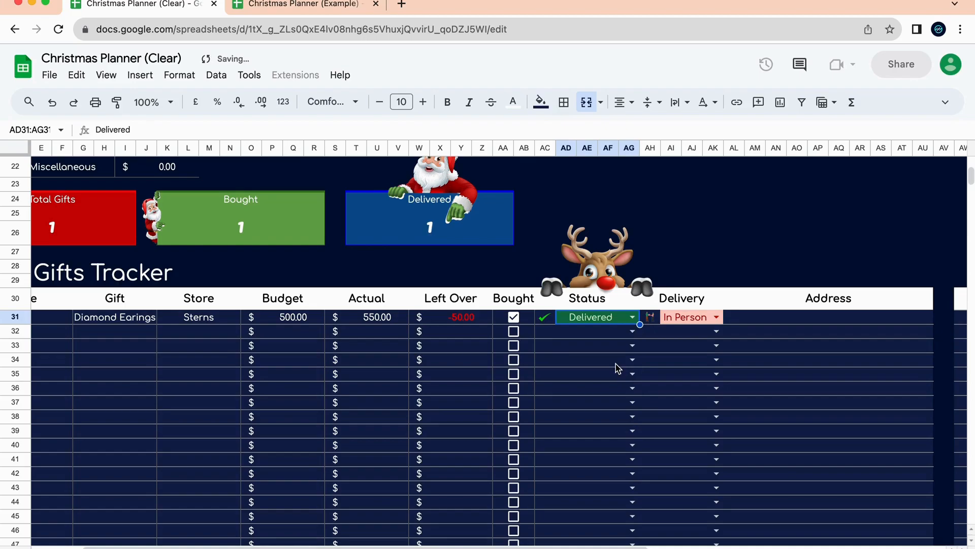
left_click(717, 316)
left_click(700, 354)
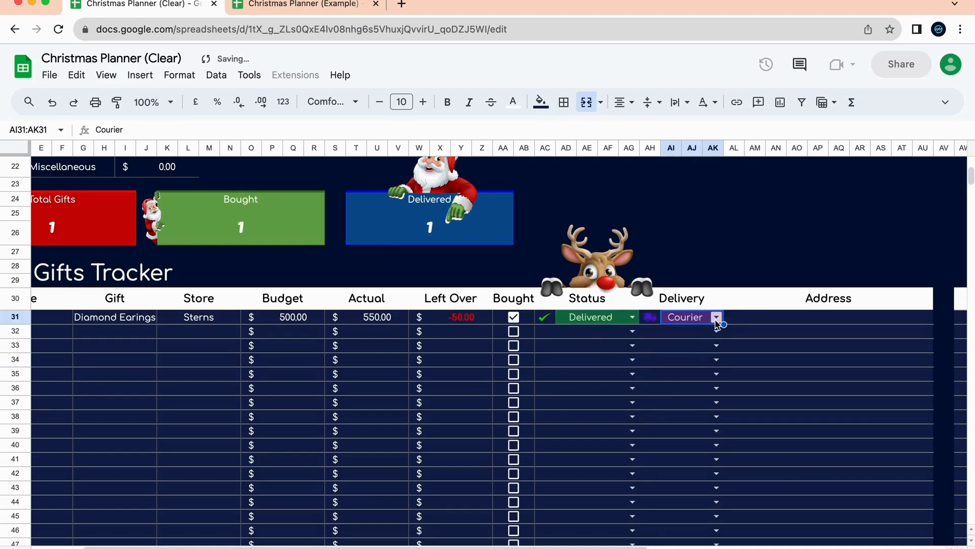
left_click(716, 317)
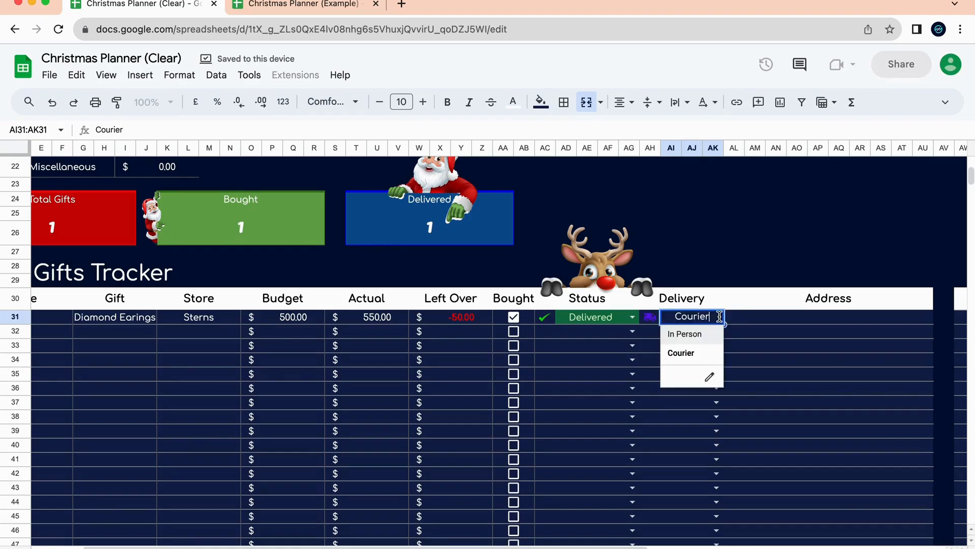
left_click(706, 337)
left_click(633, 316)
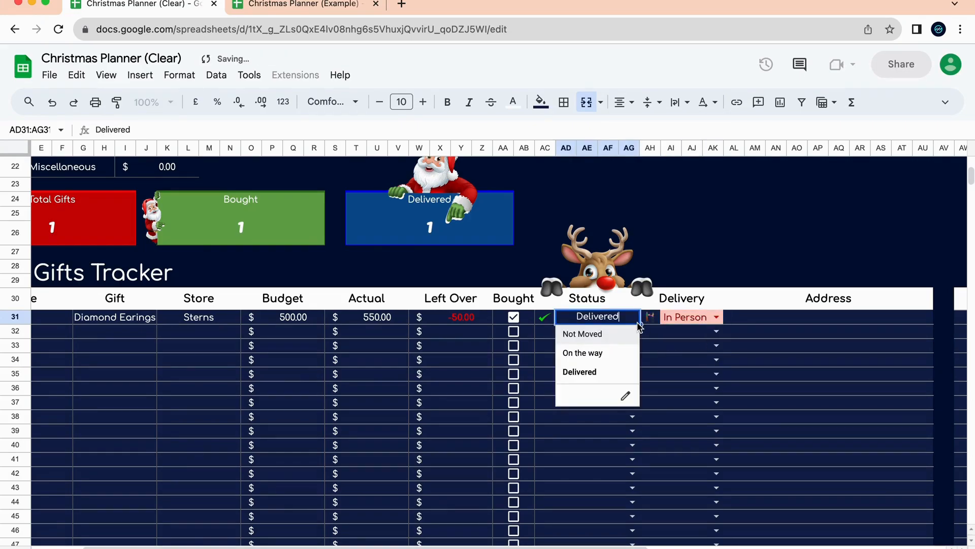
left_click(617, 359)
left_click(632, 317)
left_click(617, 335)
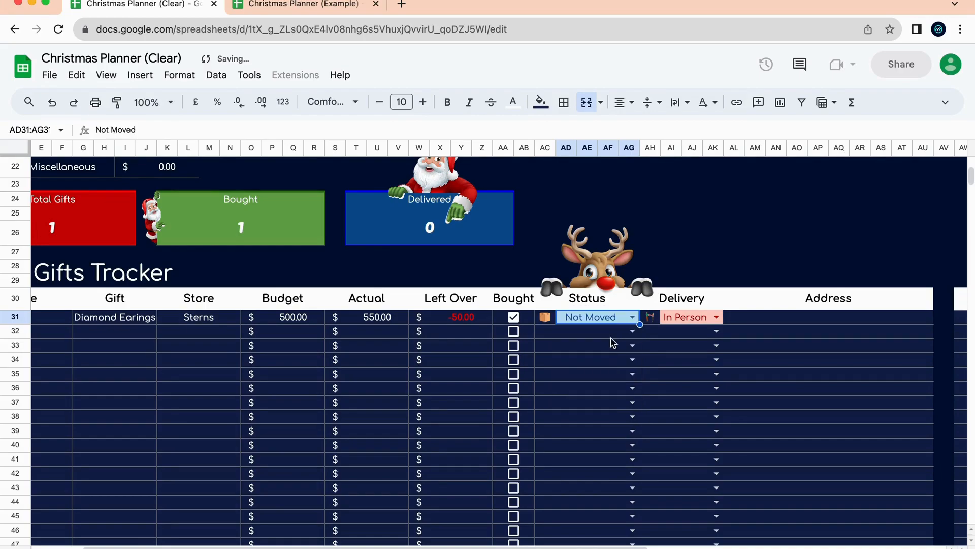
left_click(777, 319)
Enter the recipient's street address, without a trailing period, in the Diamond Earings row.
scroll(756, 351, "right", 5)
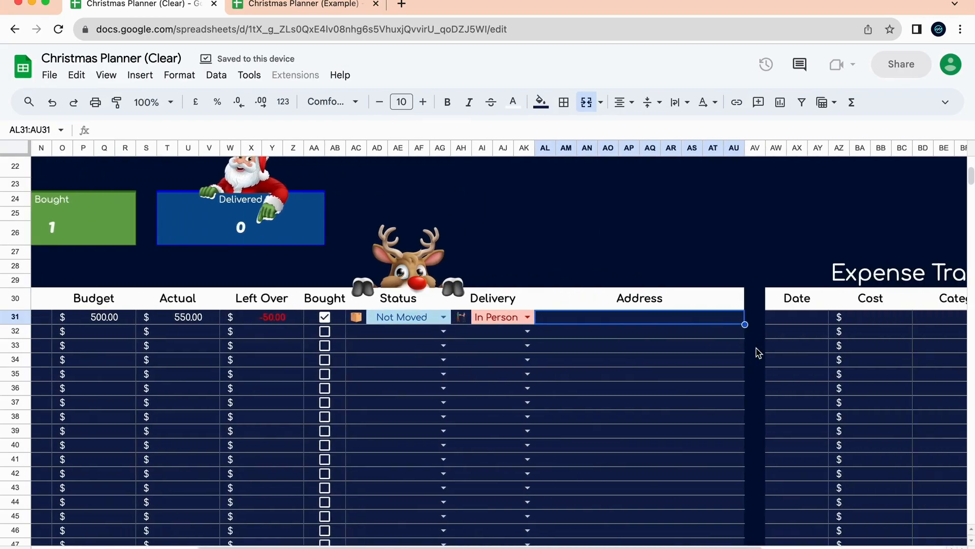
type("123 Main ")
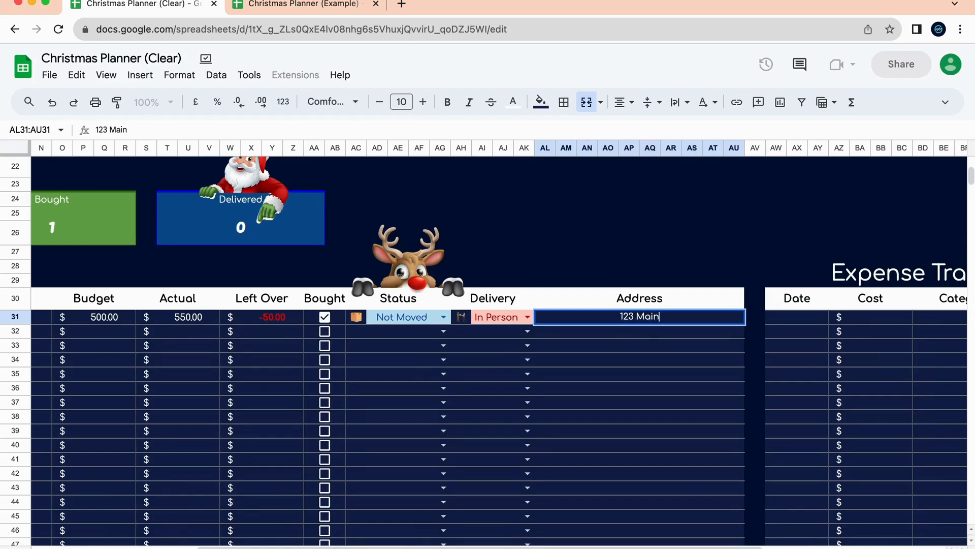
type("Street")
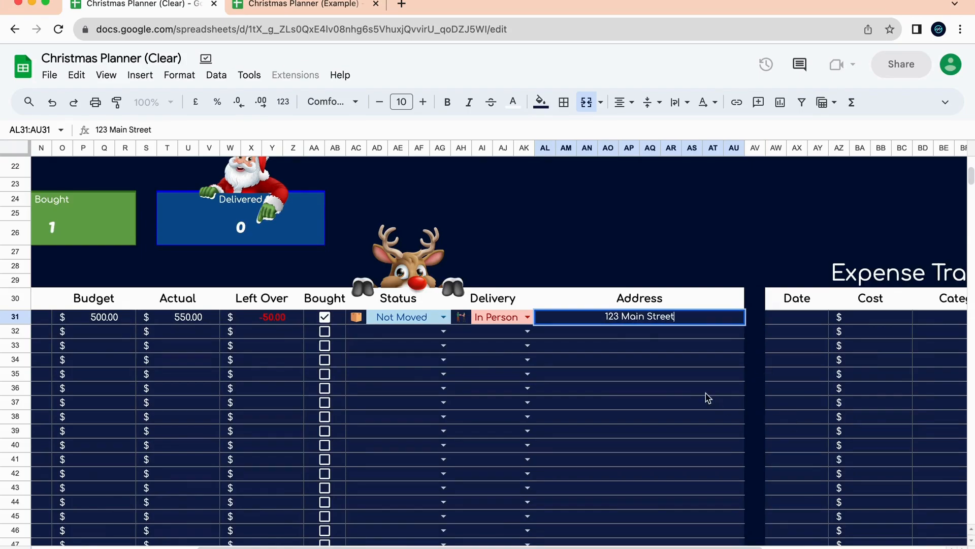
type(".")
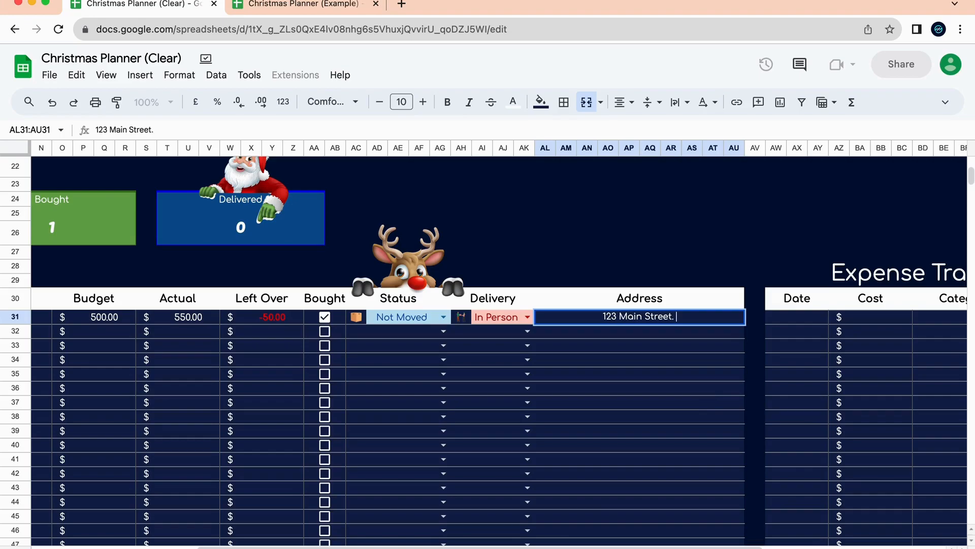
key("BackSpace")
key("BackSpace")
left_click(663, 403)
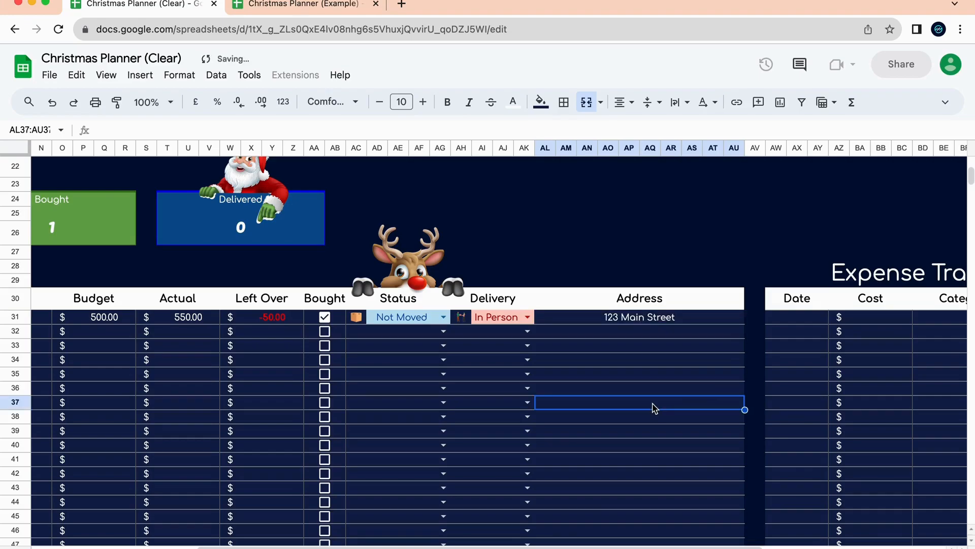
scroll(560, 394, "right", 6)
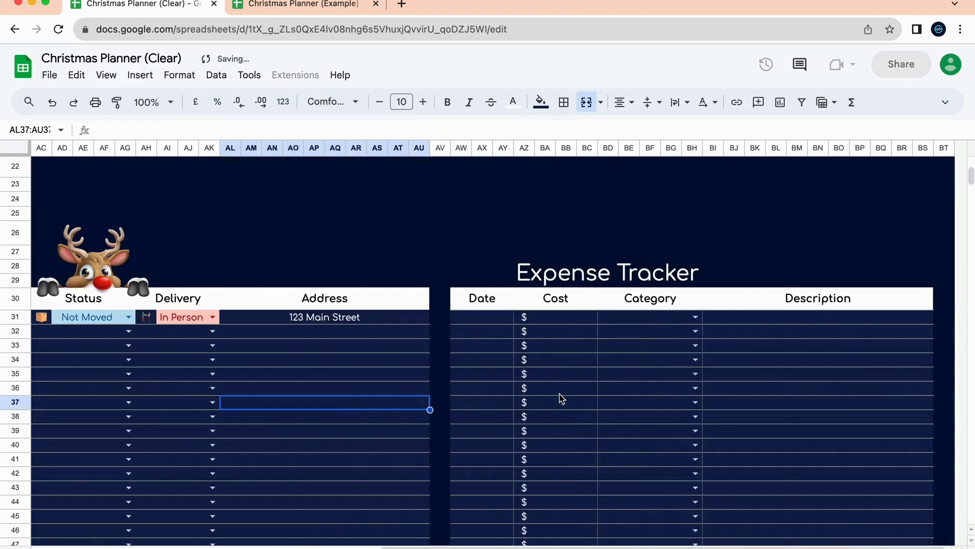
left_click(494, 332)
scroll(447, 356, "left", 10)
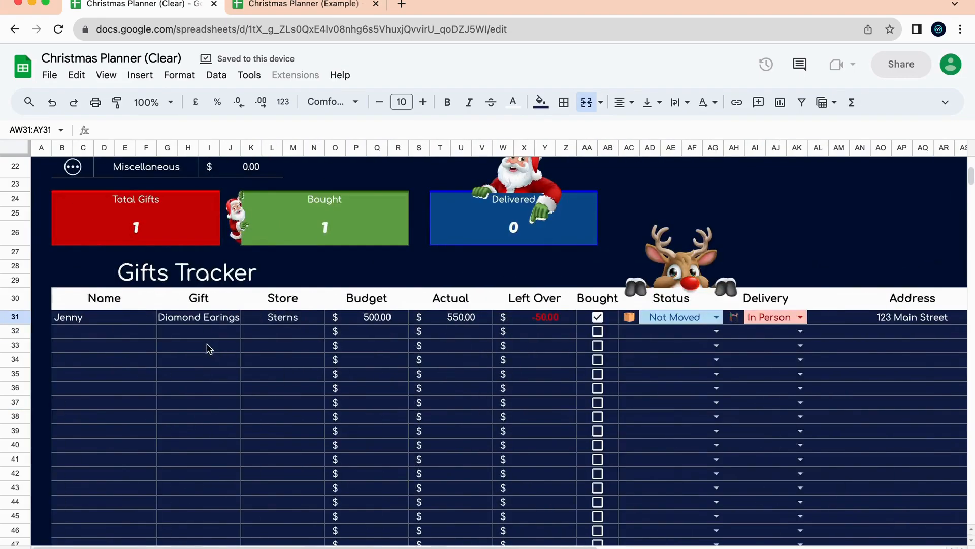
Enter the new recipient's name, Model car as the gift, and ModelZone as the store.
left_click(137, 334)
double_click(135, 331)
type("Jeremy")
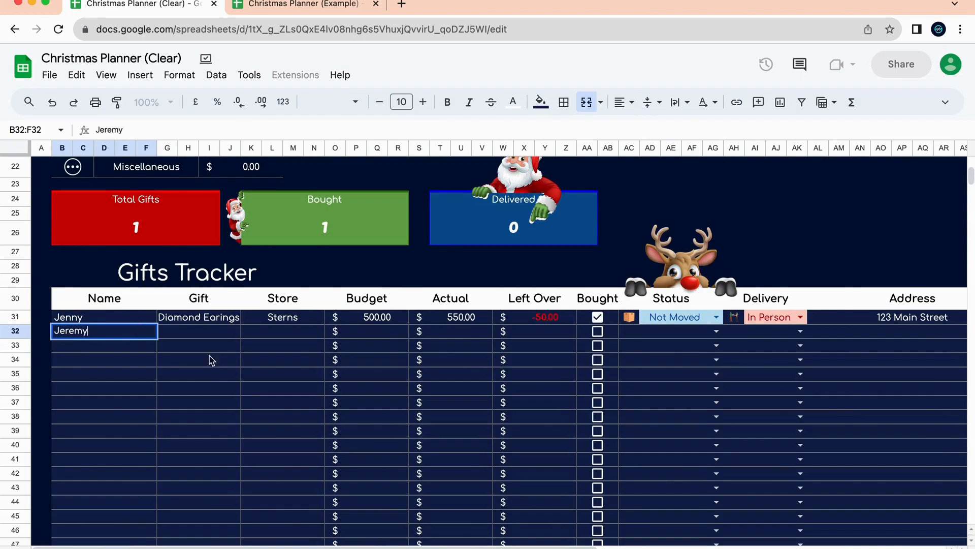
left_click(219, 336)
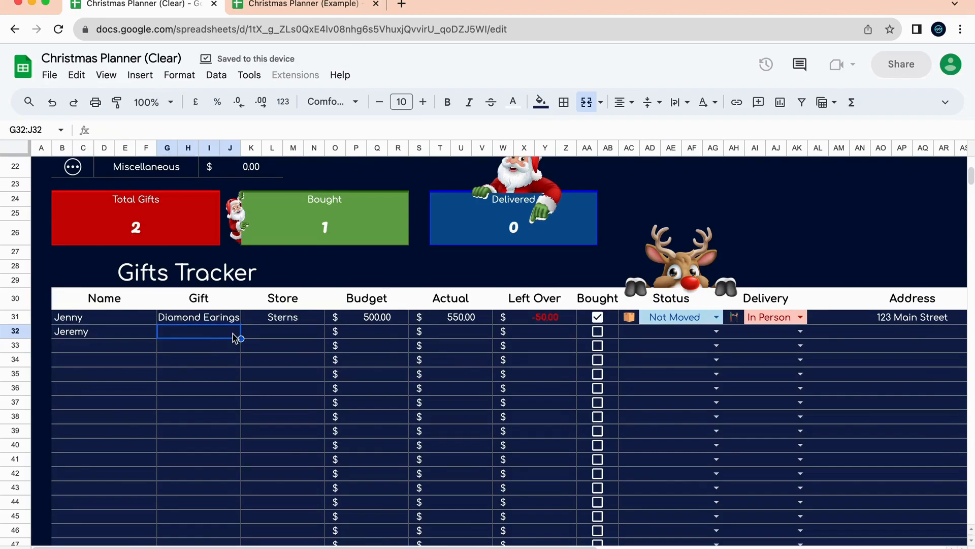
type("Model car")
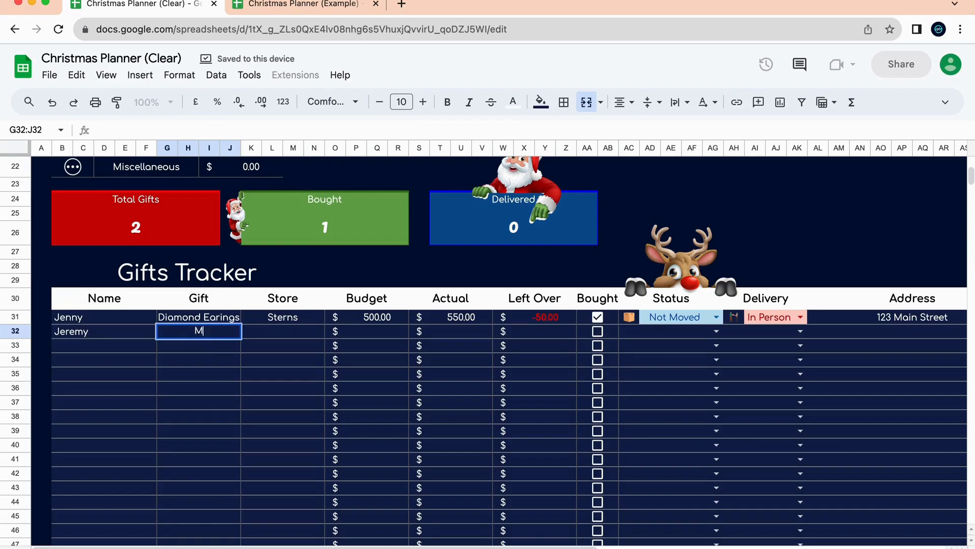
left_click(275, 366)
left_click(303, 319)
left_click(304, 334)
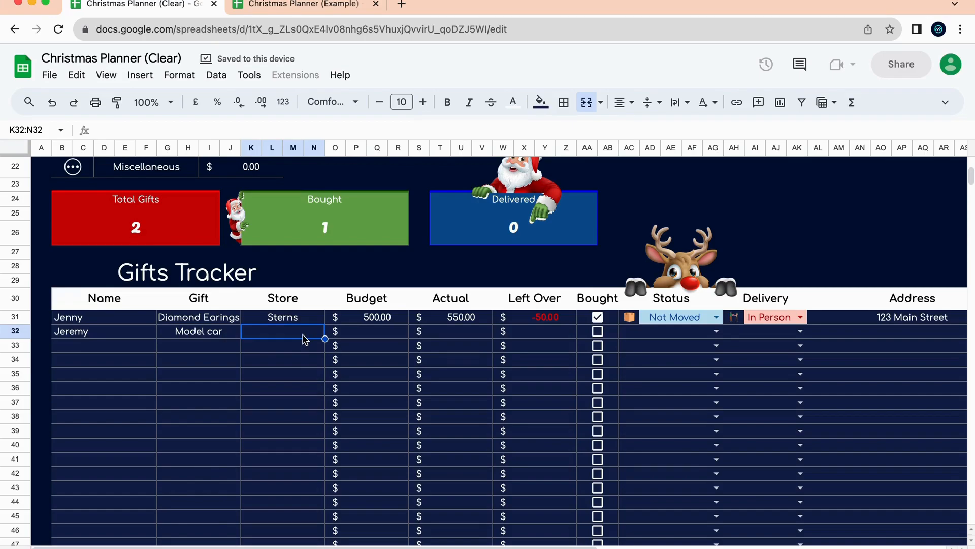
type("ModelZone")
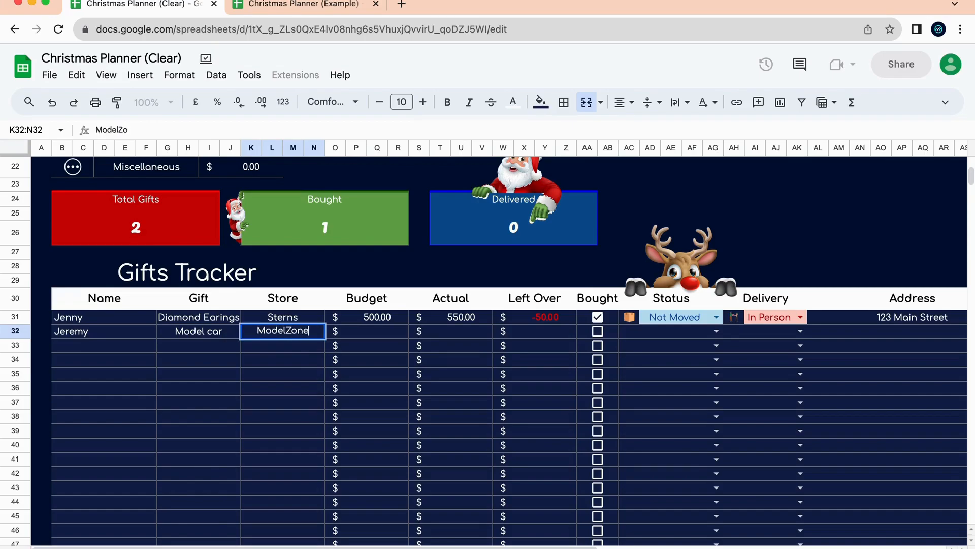
left_click(316, 379)
Enter 300 as both the Budget and Actual cost for the model car.
left_click(378, 334)
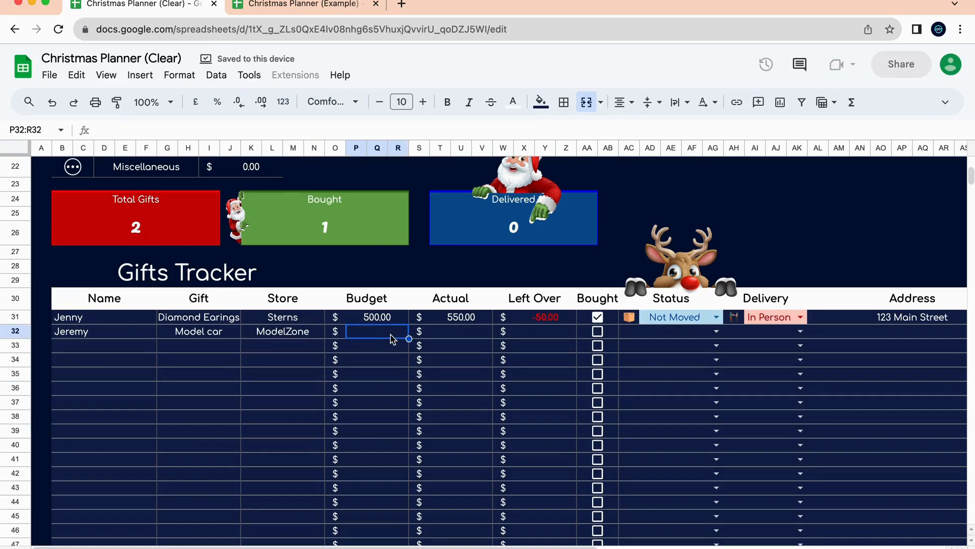
type("300")
key("Return")
left_click(463, 333)
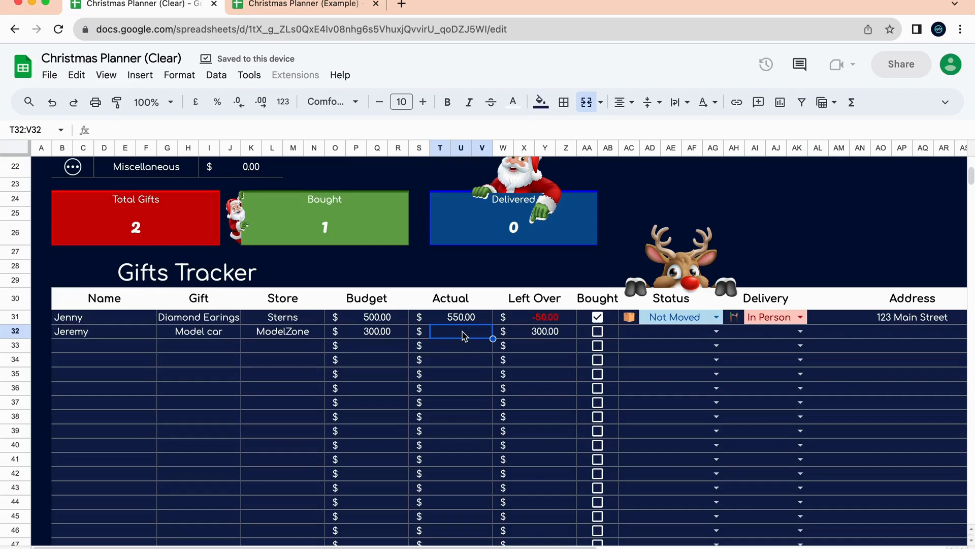
type("3")
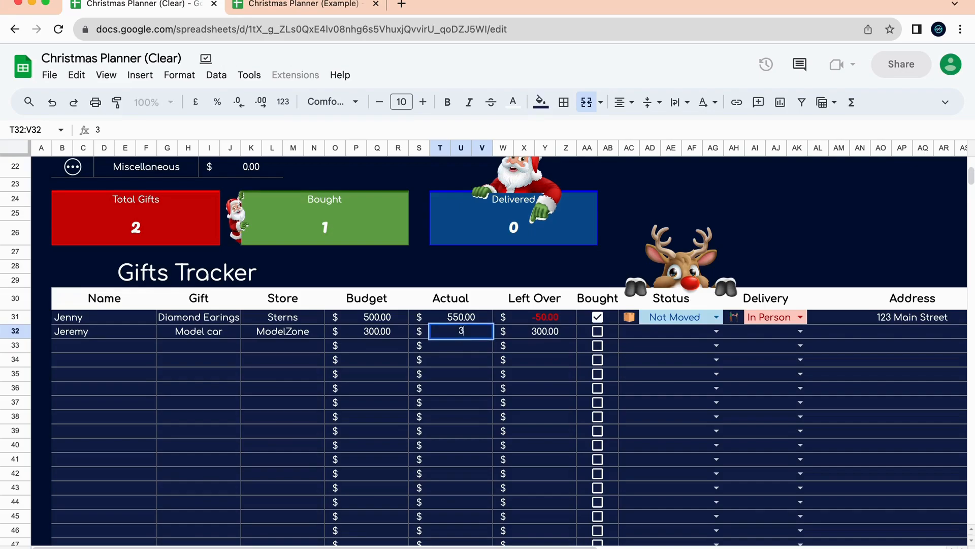
type("00")
key("Return")
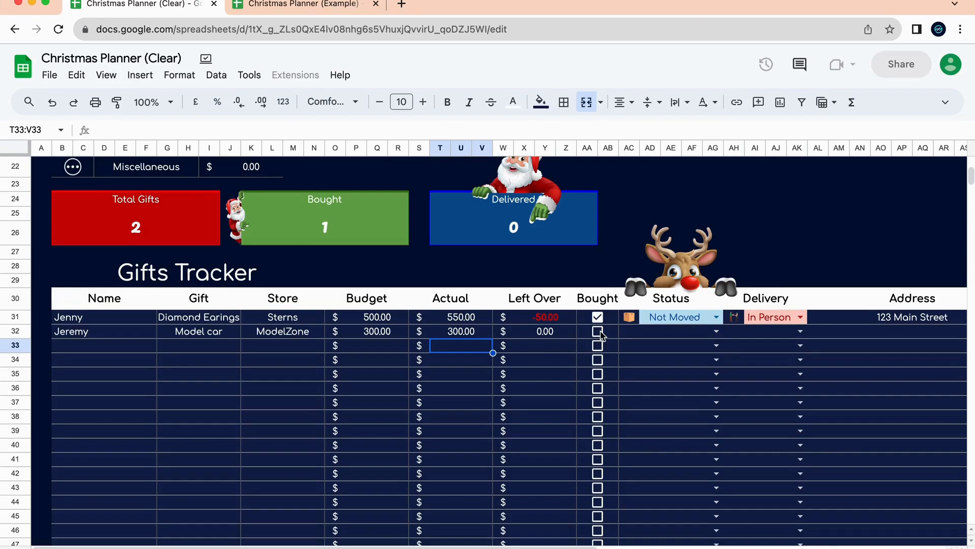
Tick the Model car as bought and set its status to Not Moved.
left_click(600, 333)
scroll(711, 388, "right", 2)
left_click(513, 332)
left_click(514, 332)
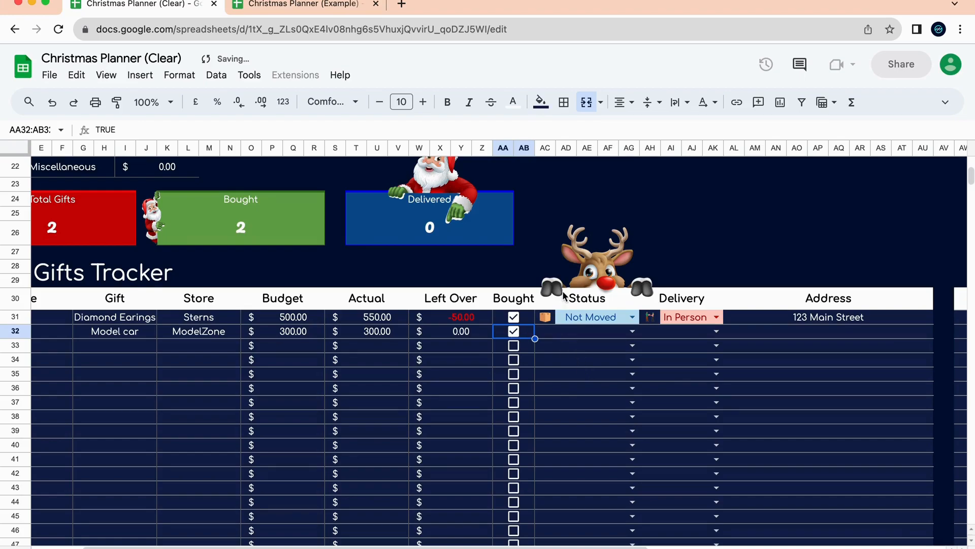
scroll(585, 372, "right", 2)
left_click(571, 332)
left_click(555, 356)
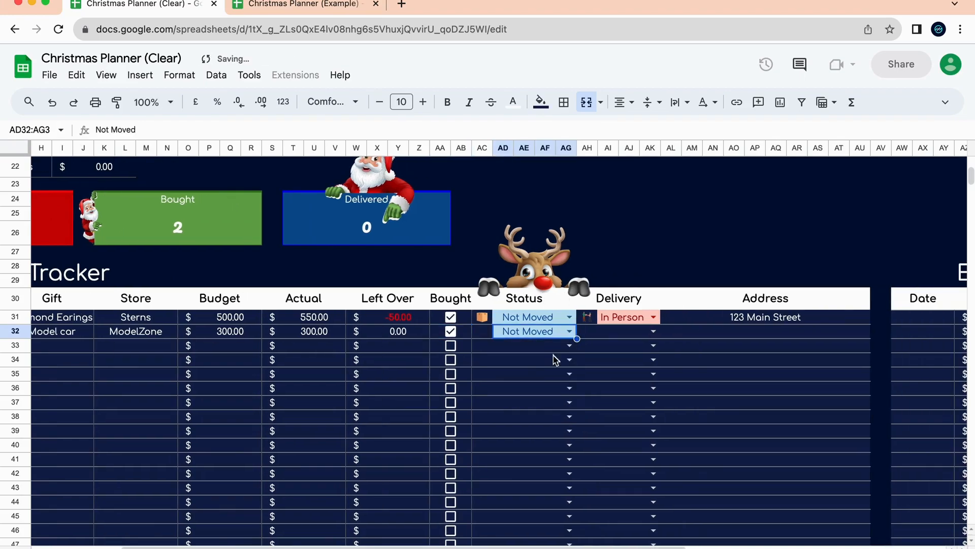
Choose Courier as the Model car's delivery method and enter its delivery address.
left_click(652, 334)
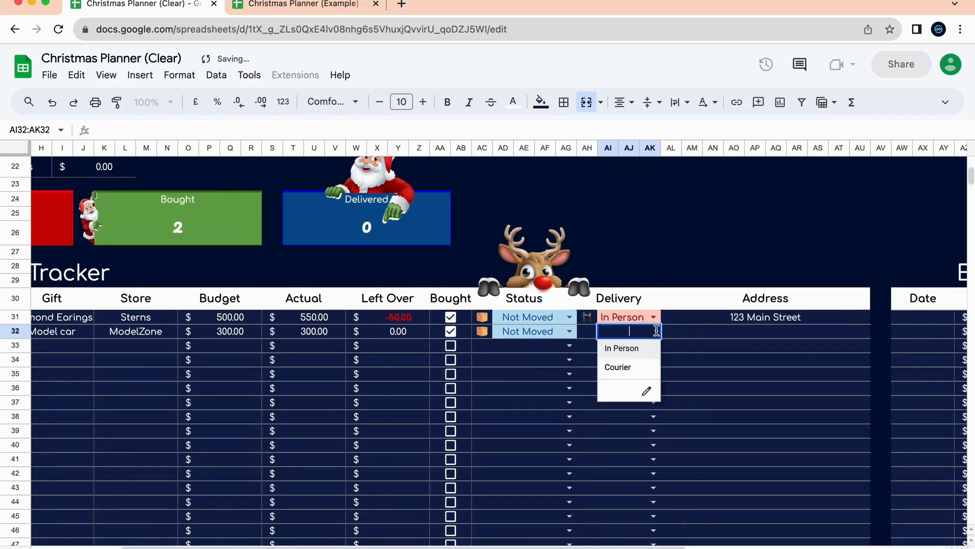
left_click(629, 366)
left_click(751, 336)
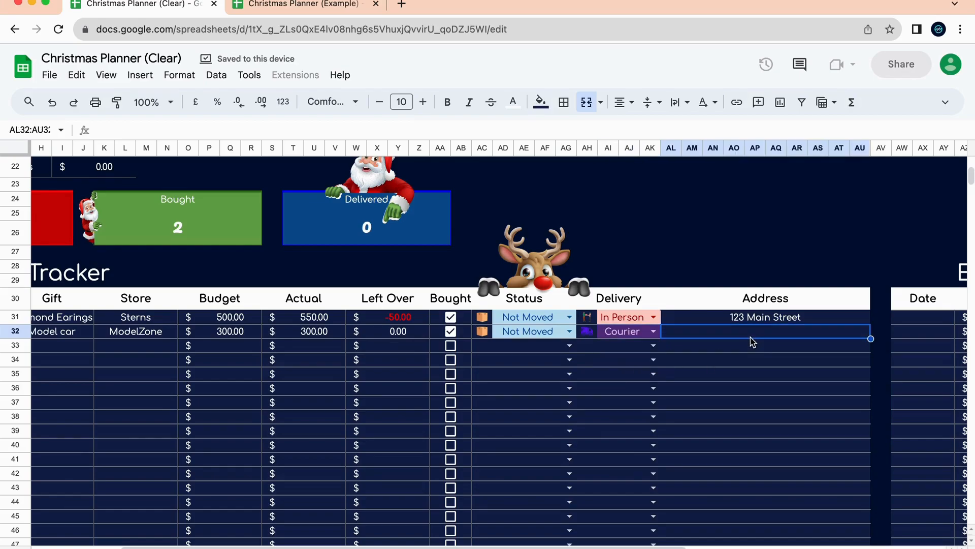
type("456")
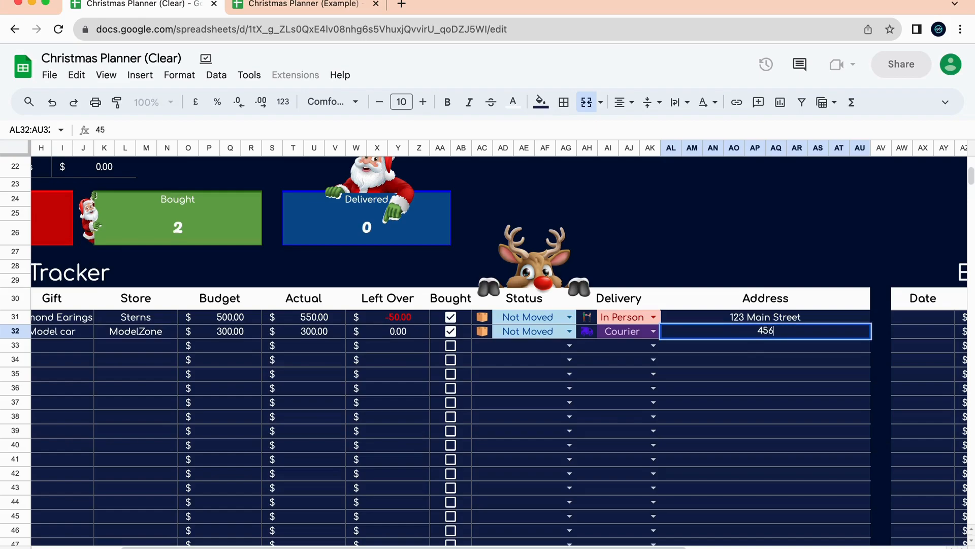
type(" Main Street")
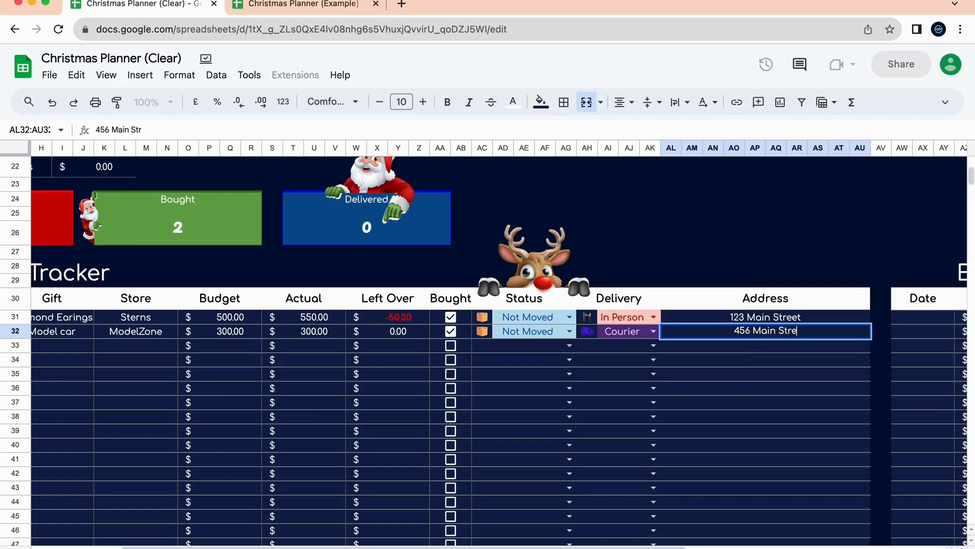
left_click(778, 393)
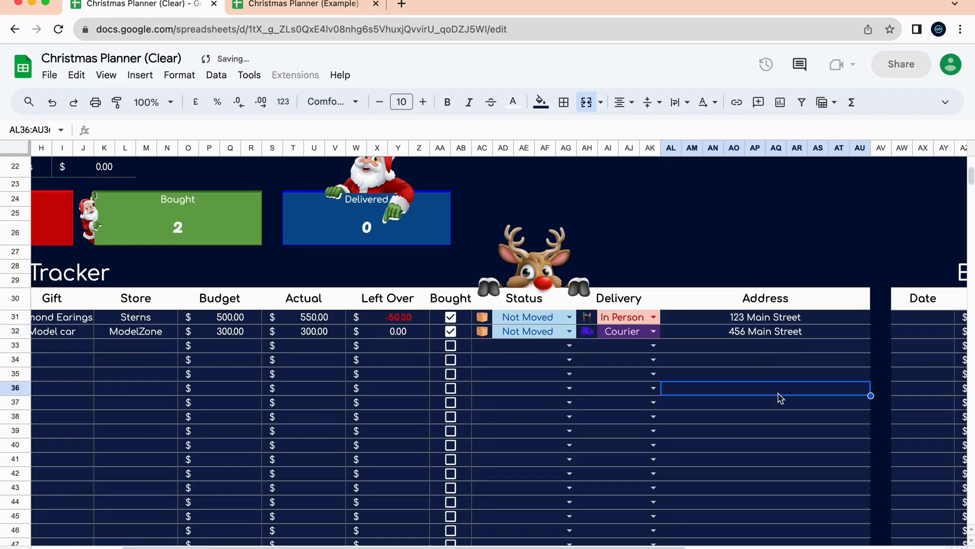
scroll(781, 398, "left", 5)
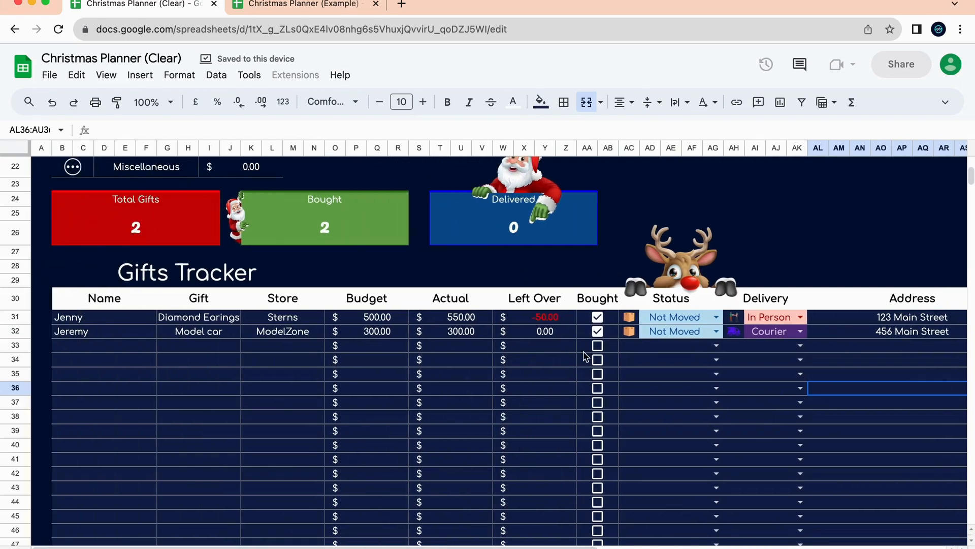
scroll(584, 355, "up", 10)
scroll(584, 354, "down", 8)
Inspect the formulas behind the Total Gifts, Bought and Delivered counts.
left_click(145, 311)
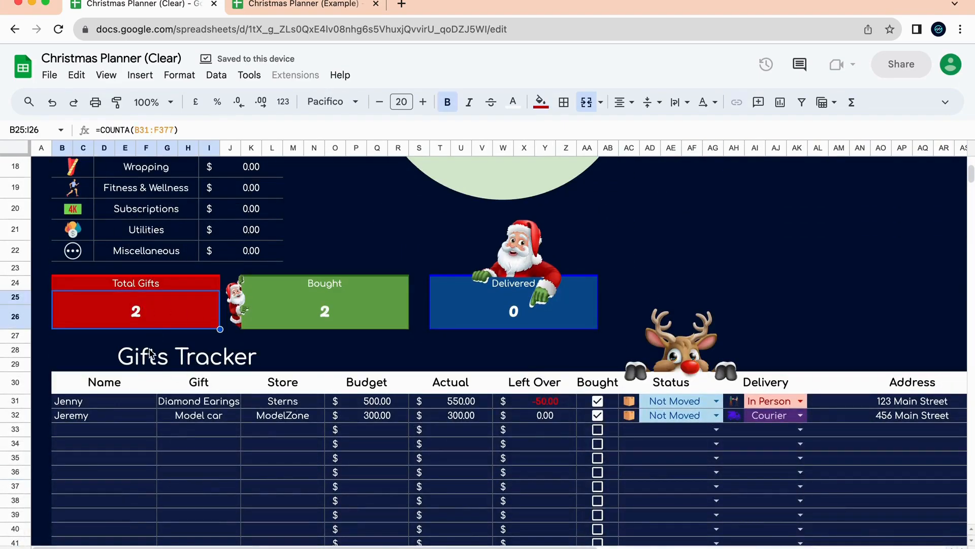
left_click(360, 323)
left_click(523, 314)
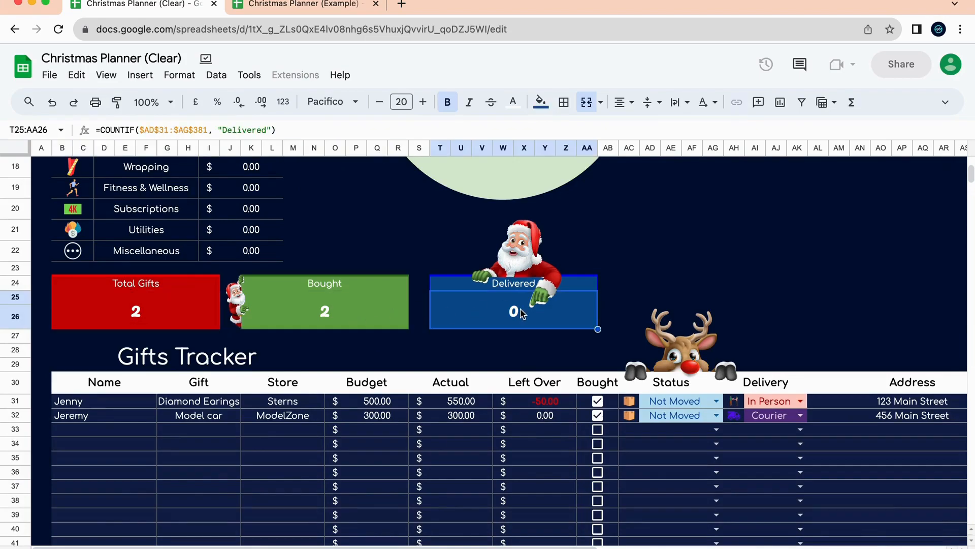
scroll(560, 429, "up", 5)
scroll(560, 429, "down", 5)
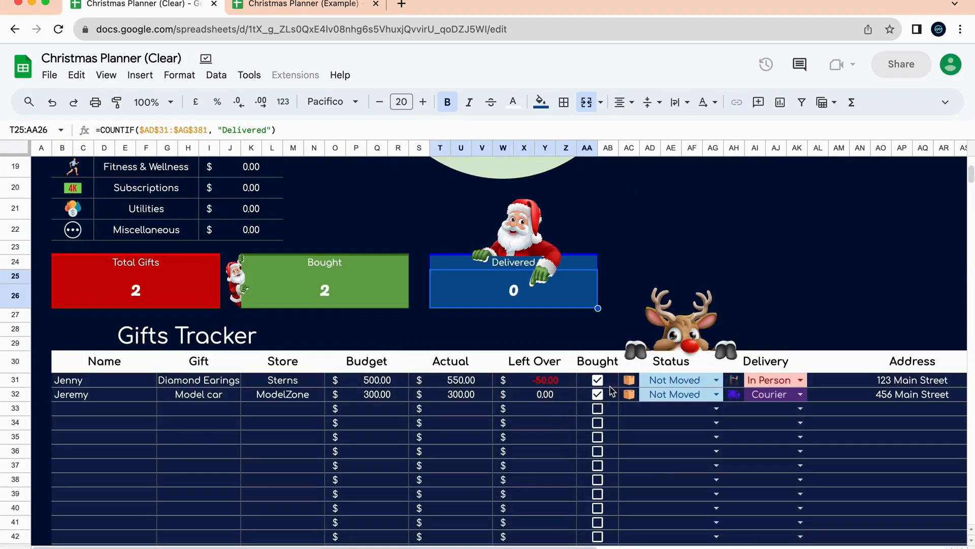
Change the Model car's status to Delivered and confirm the Delivered count shows 1.
left_click(720, 395)
left_click(674, 451)
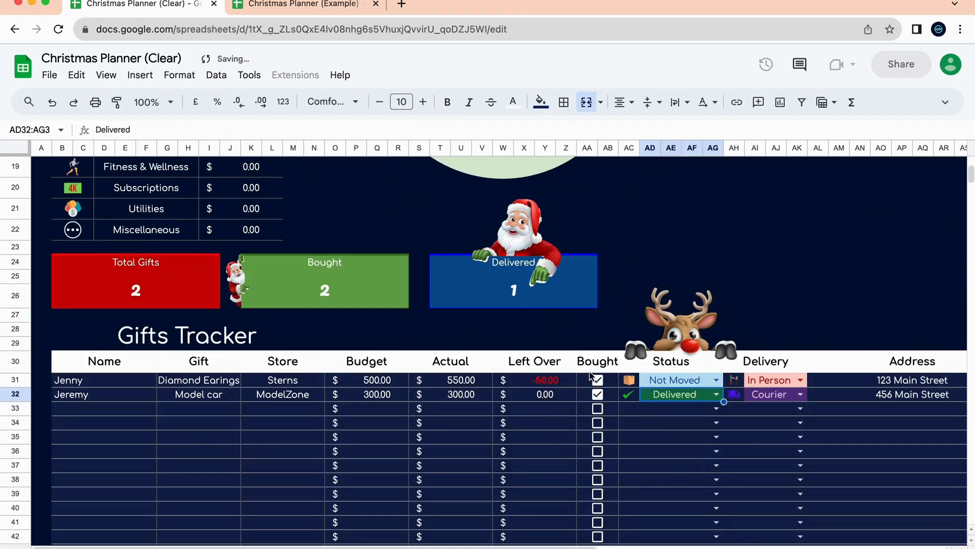
left_click(504, 293)
scroll(505, 293, "up", 5)
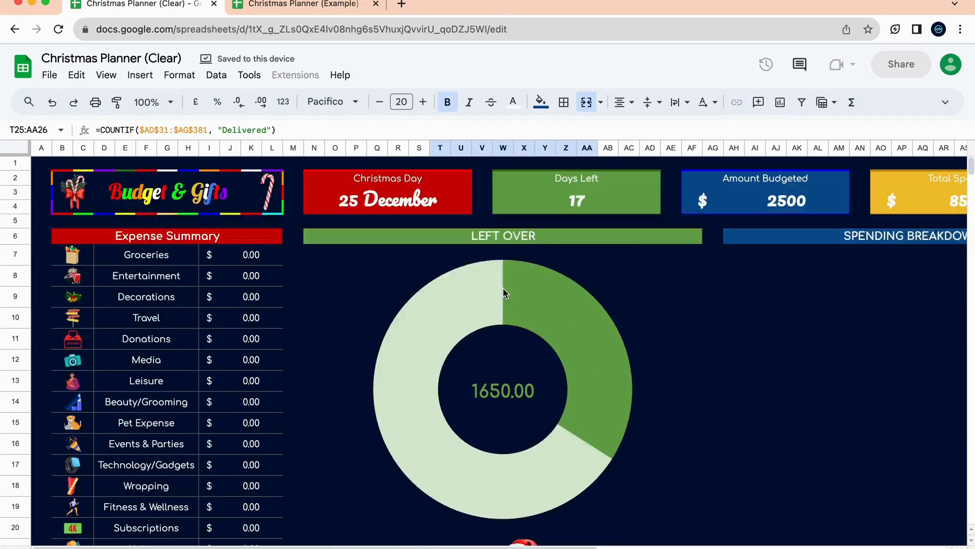
scroll(504, 293, "right", 10)
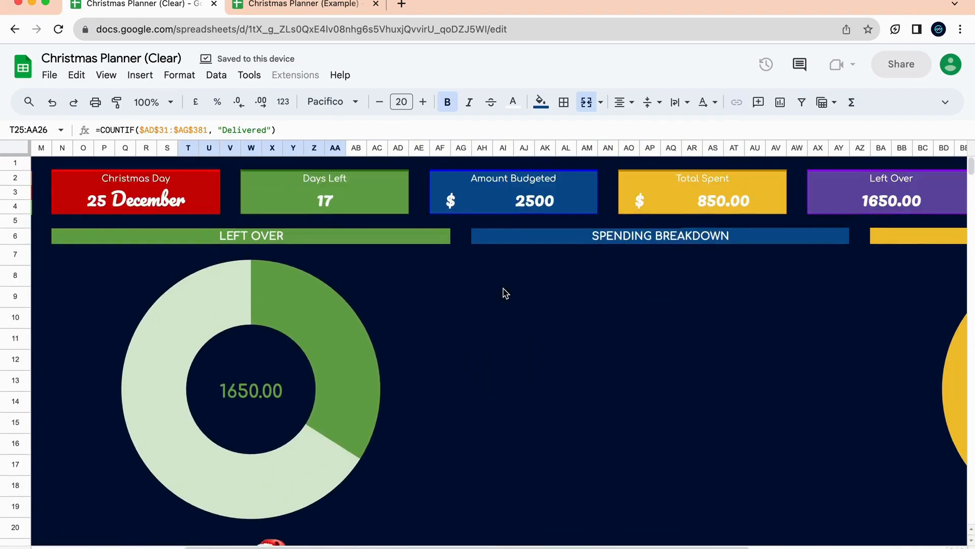
scroll(505, 293, "down", 8)
scroll(505, 293, "left", 10)
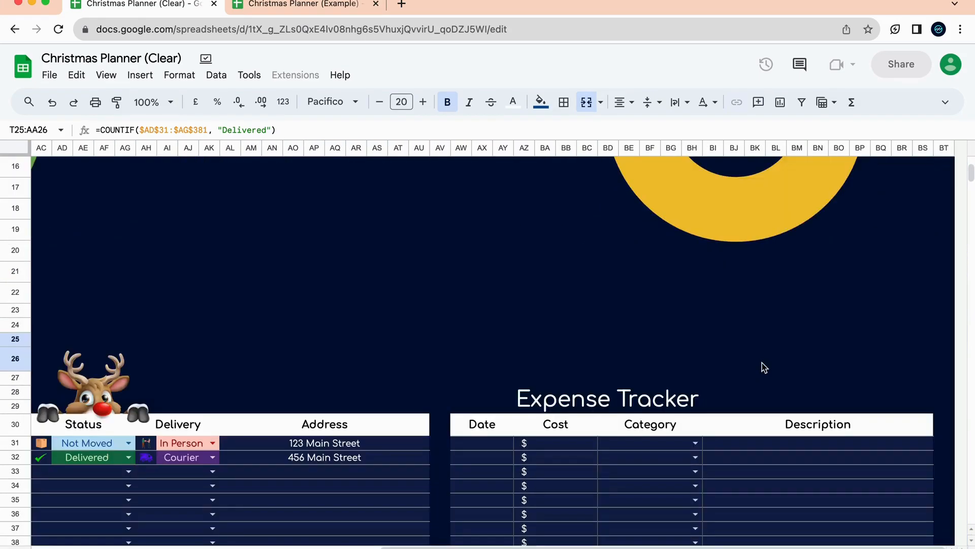
scroll(762, 365, "up", 3)
scroll(762, 366, "left", 3)
scroll(762, 366, "down", 5)
scroll(711, 366, "right", 3)
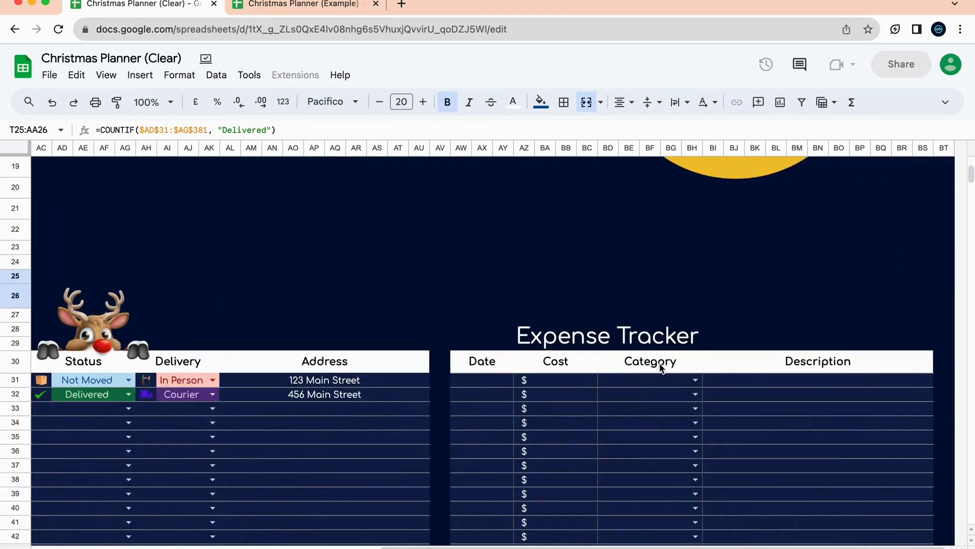
Enter 2 Dec as the date and 40 as the cost of the first expense.
left_click(468, 381)
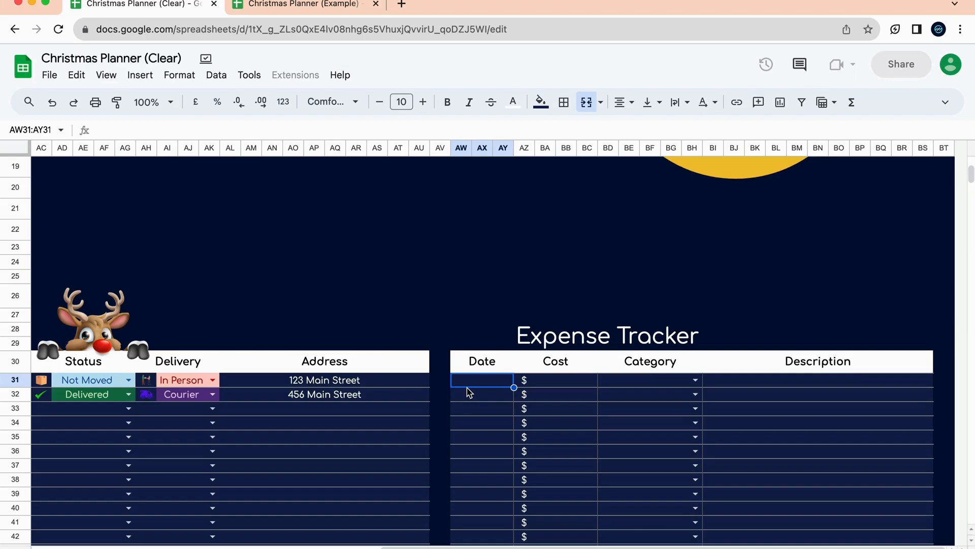
type("2 Dec")
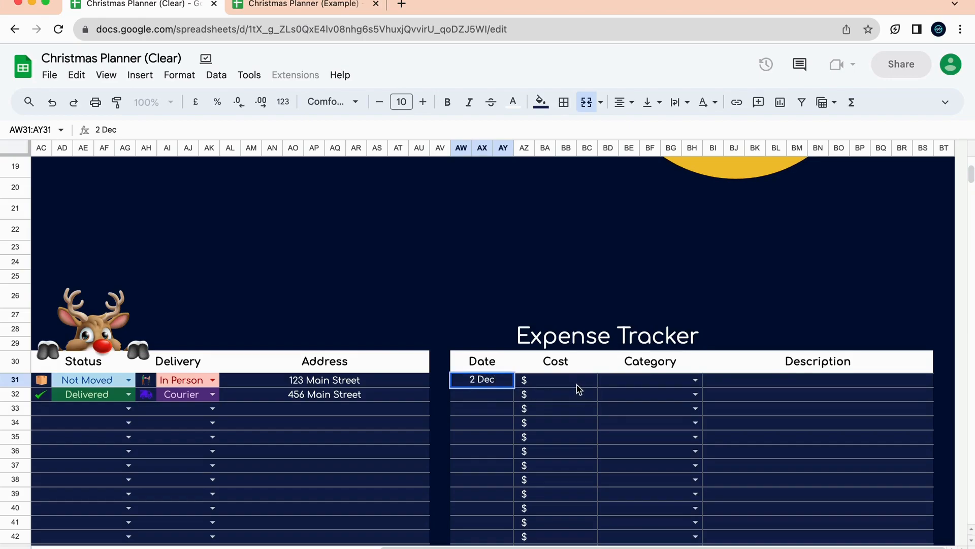
left_click(578, 385)
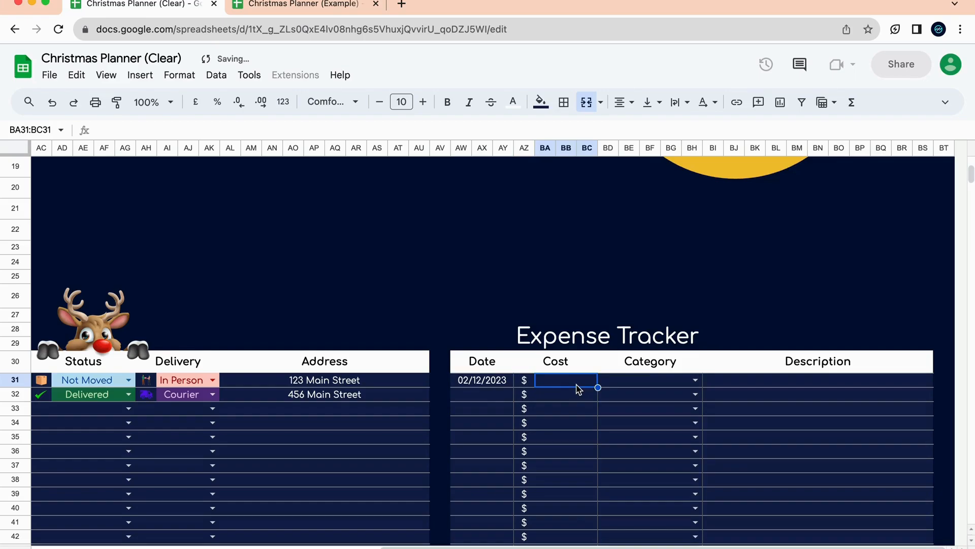
type("40")
left_click(612, 409)
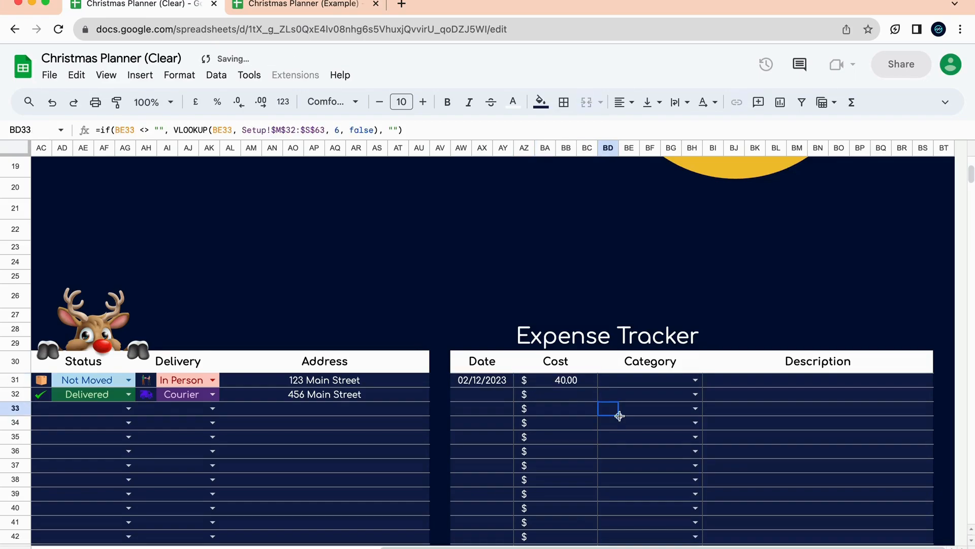
Give the expense the Decorations category and the description 'Christmas Lights'.
left_click(676, 384)
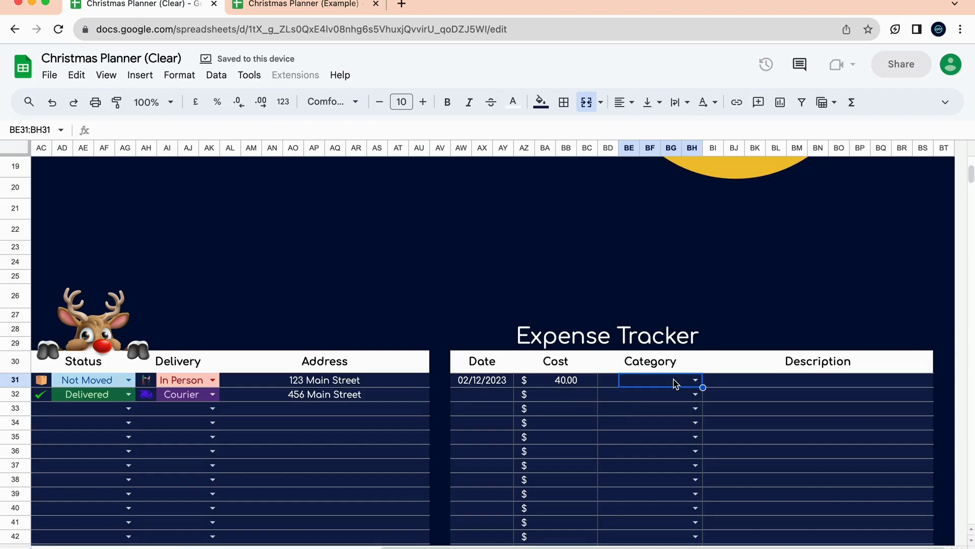
left_click(696, 381)
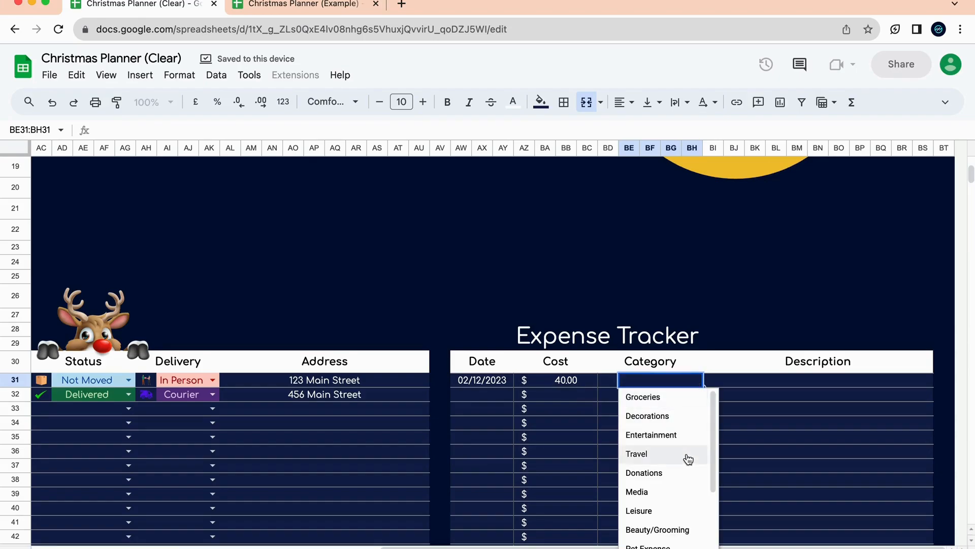
left_click(692, 418)
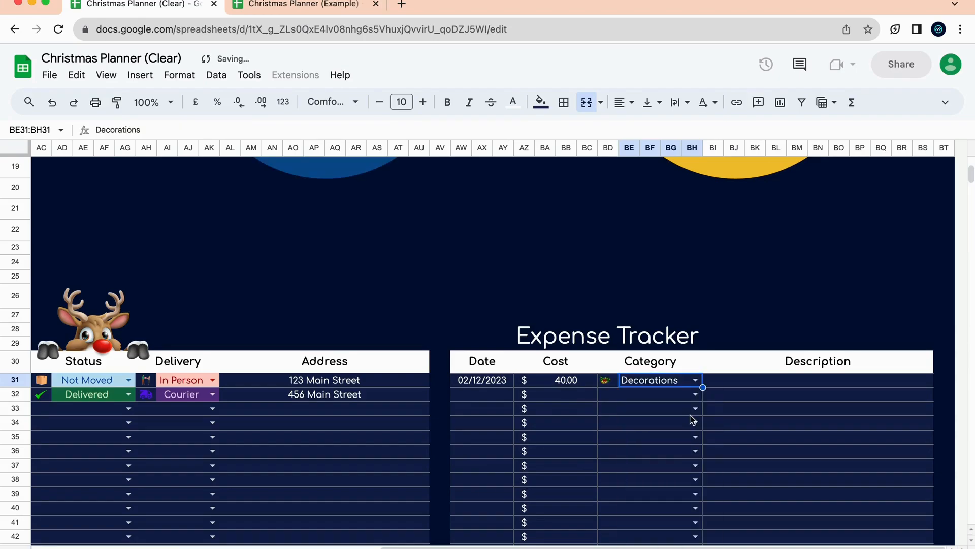
left_click(748, 386)
type("Christmas Lig")
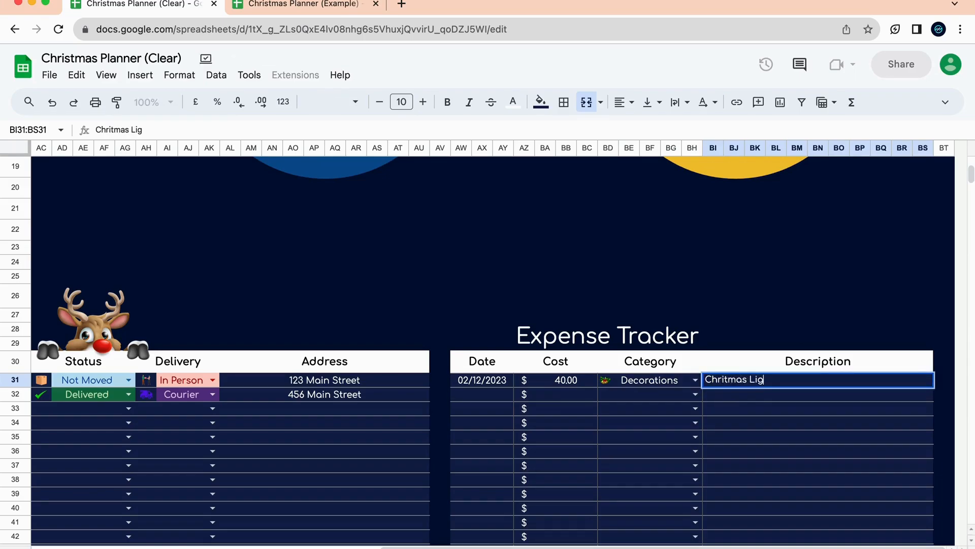
type("hts")
left_click(725, 381)
type("s")
left_click(731, 425)
scroll(610, 419, "left", 10)
scroll(609, 419, "up", 10)
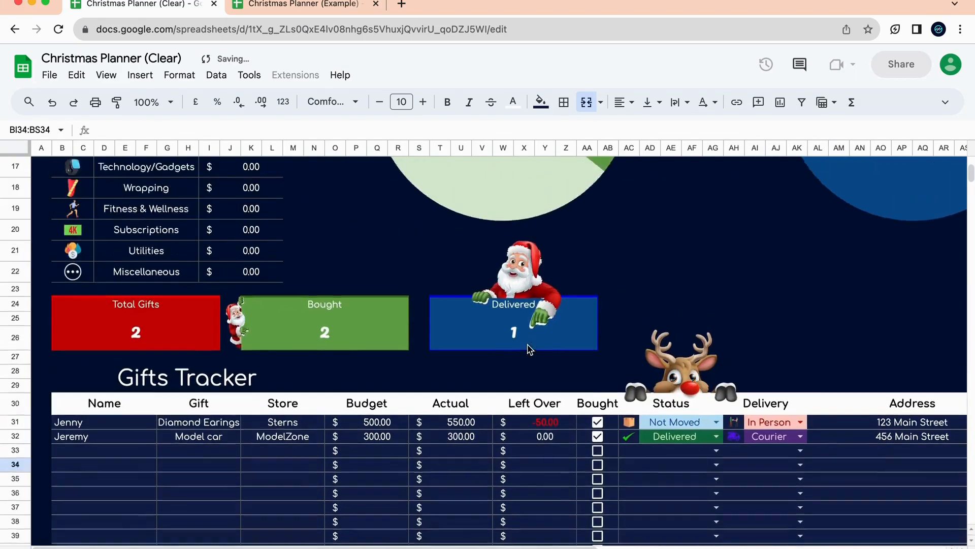
scroll(182, 336, "down", 2)
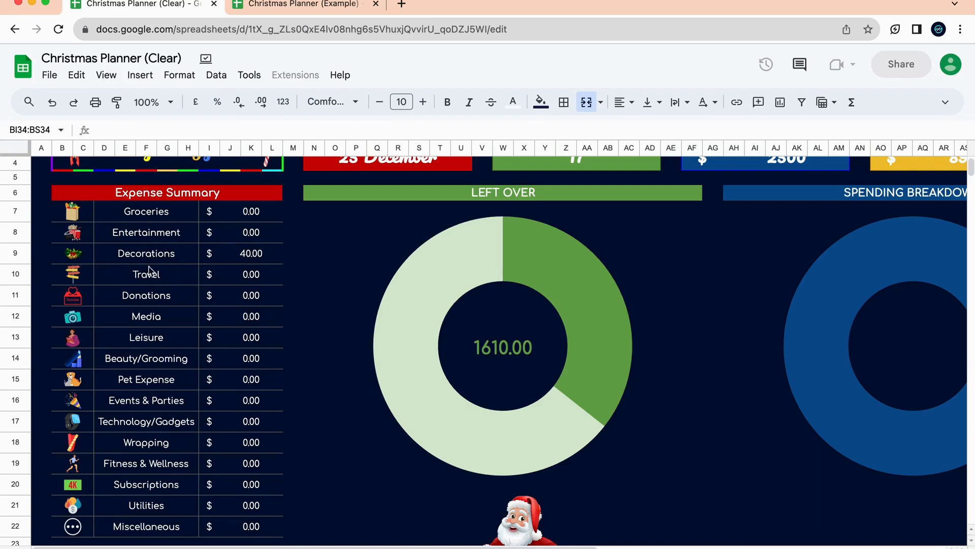
scroll(283, 402, "down", 1)
scroll(283, 402, "down", 5)
scroll(274, 289, "up", 5)
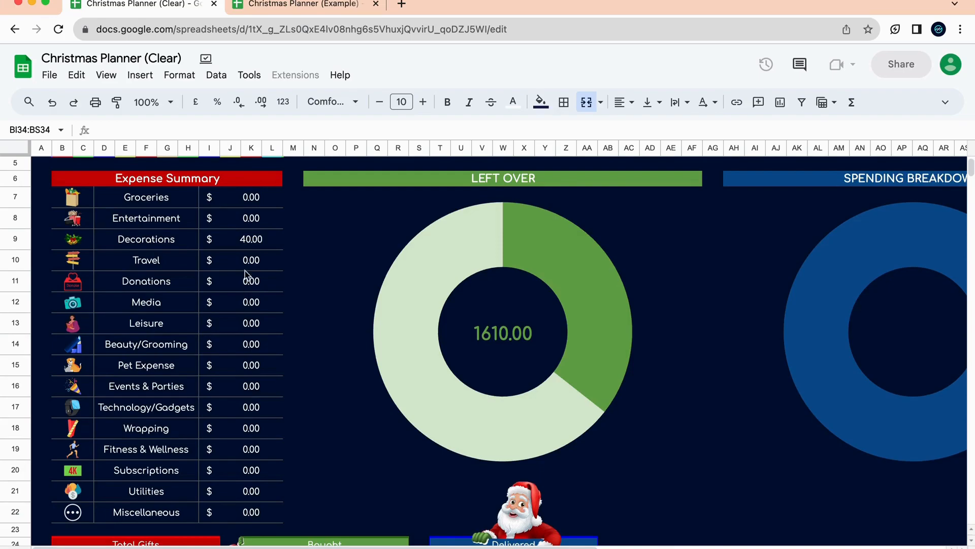
scroll(279, 413, "down", 4)
scroll(279, 414, "right", 2)
scroll(279, 413, "up", 3)
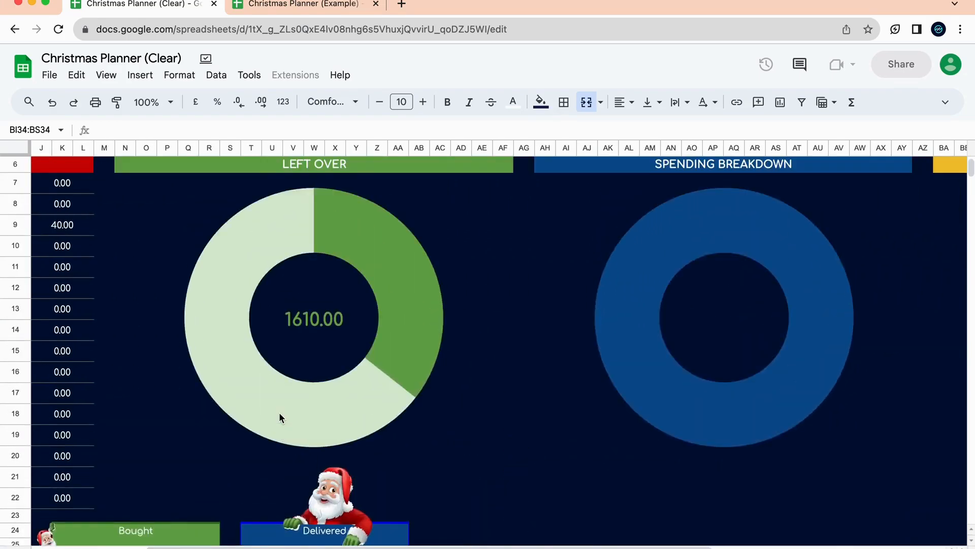
scroll(279, 413, "right", 3)
scroll(279, 413, "up", 2)
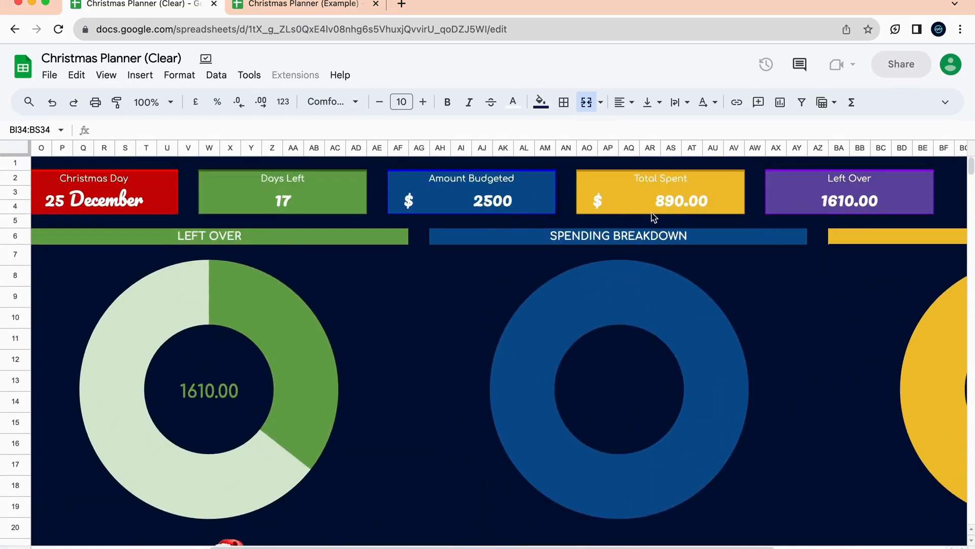
scroll(405, 257, "down", 6)
scroll(405, 259, "left", 4)
scroll(403, 257, "down", 3)
scroll(404, 258, "left", 1)
scroll(403, 255, "up", 4)
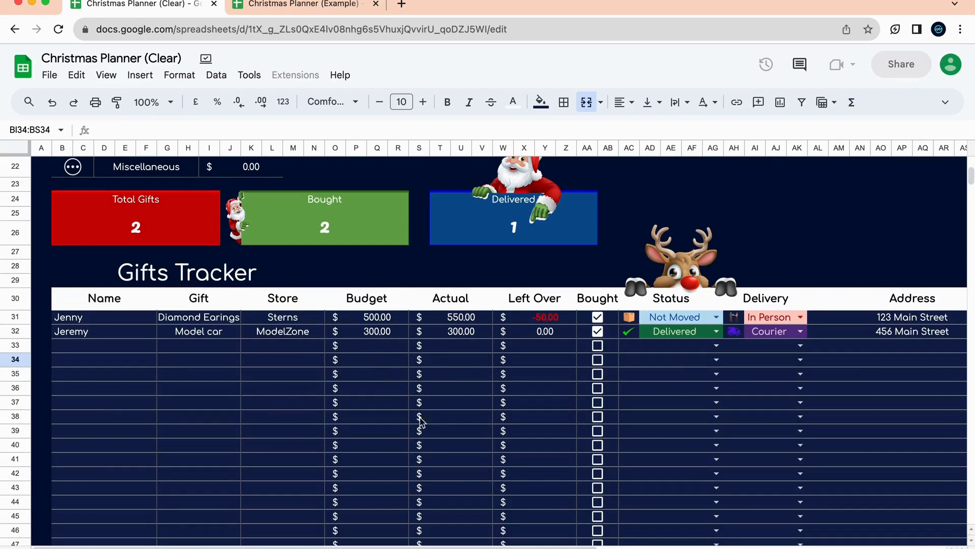
scroll(562, 308, "up", 1)
scroll(459, 391, "up", 6)
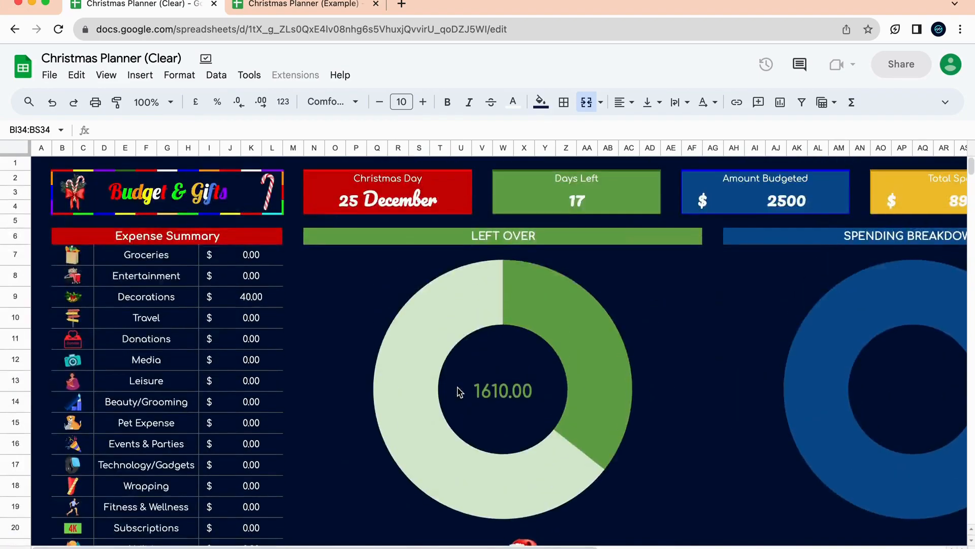
scroll(556, 162, "right", 4)
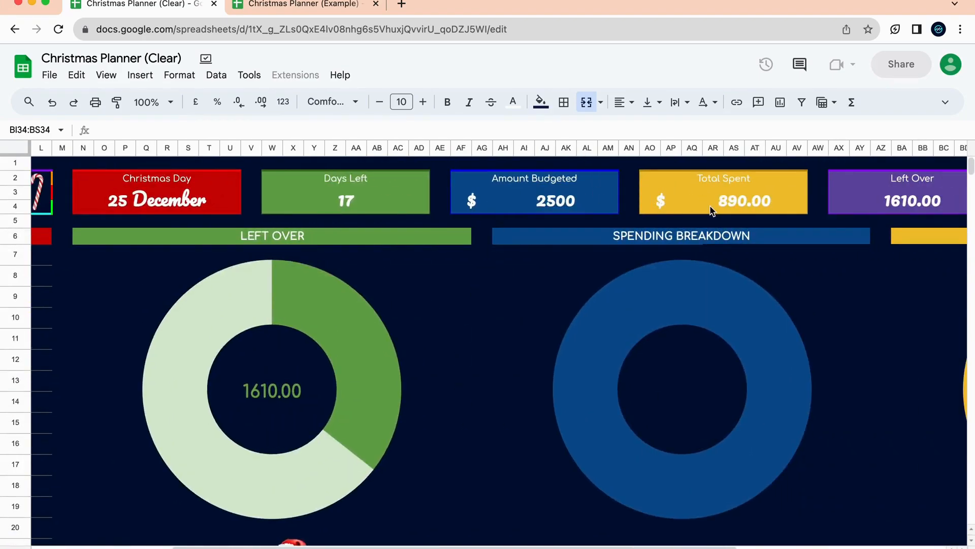
scroll(714, 201, "right", 1)
scroll(703, 312, "down", 7)
scroll(705, 314, "left", 3)
scroll(705, 314, "down", 2)
scroll(705, 313, "left", 3)
scroll(606, 286, "right", 10)
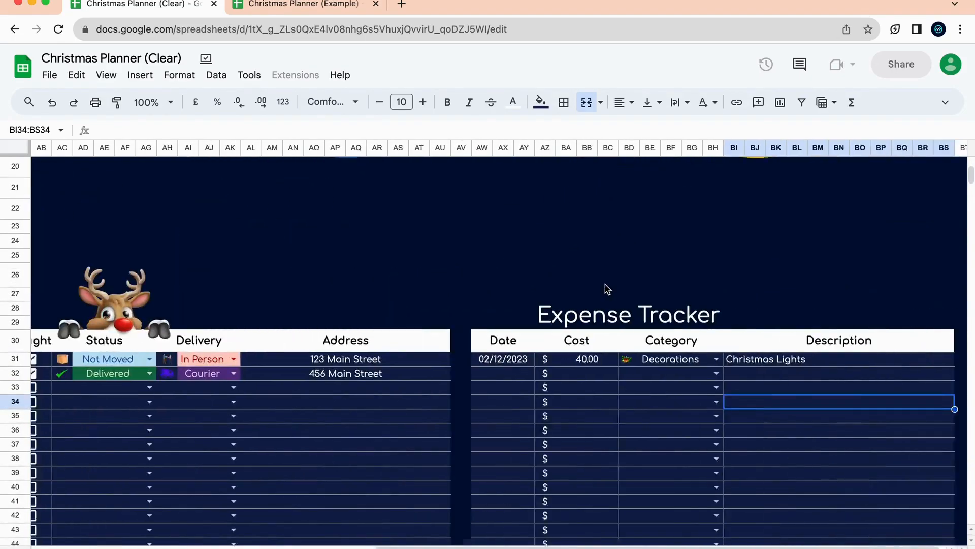
scroll(606, 285, "up", 8)
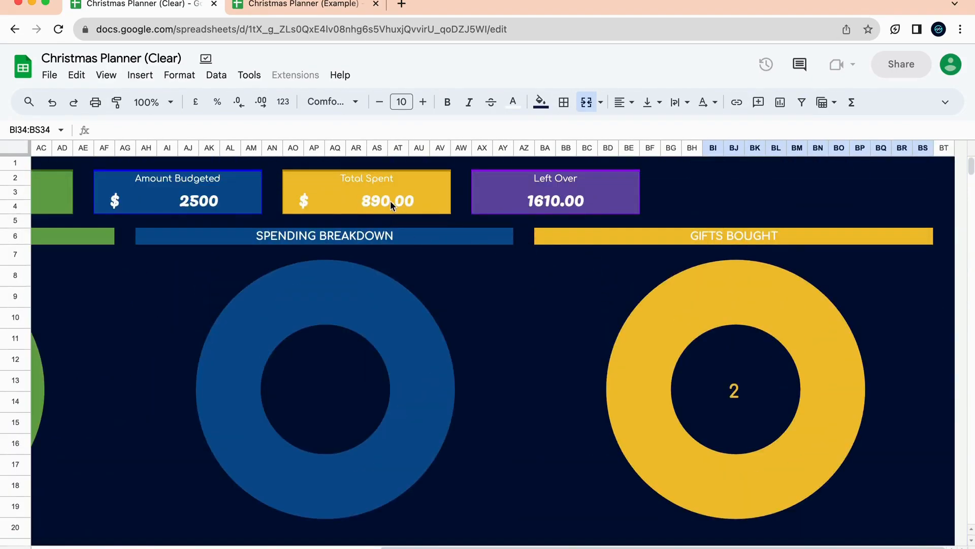
left_click(390, 200)
scroll(421, 331, "down", 7)
scroll(420, 331, "left", 8)
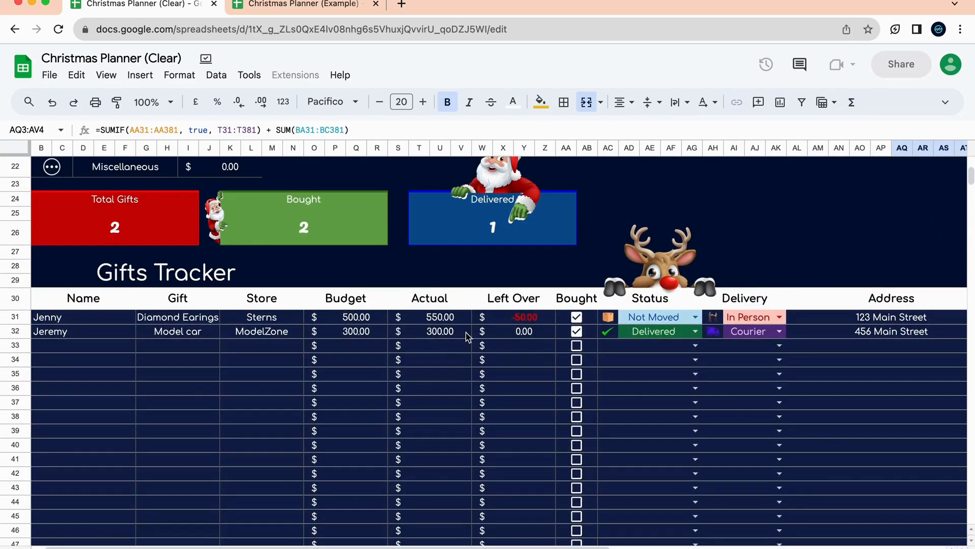
scroll(646, 368, "right", 8)
scroll(646, 367, "up", 7)
scroll(646, 368, "up", 3)
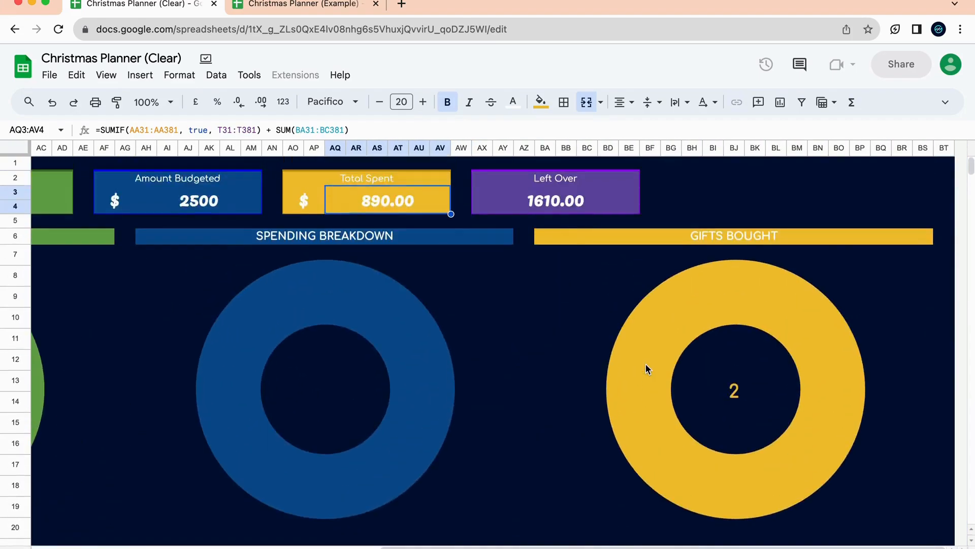
scroll(623, 376, "down", 5)
scroll(623, 376, "left", 3)
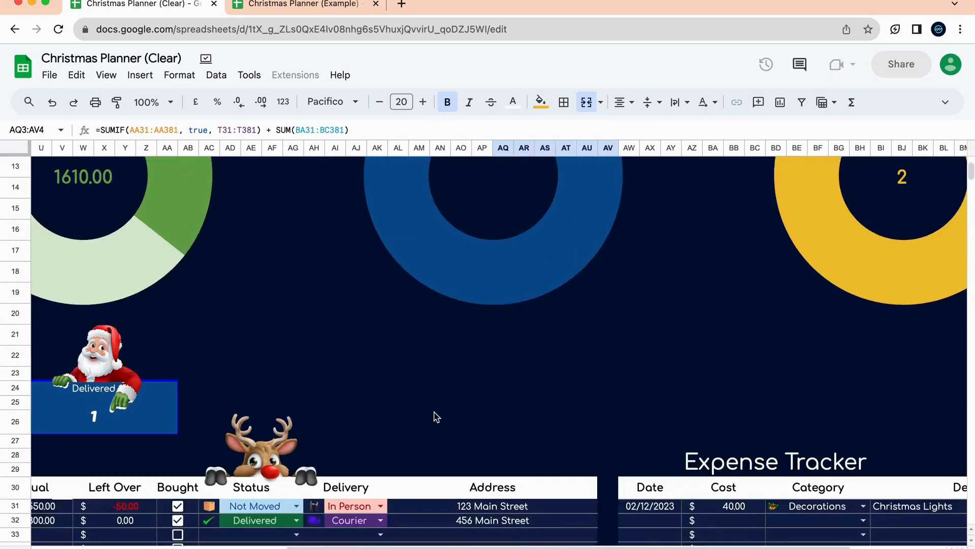
scroll(435, 414, "right", 3)
scroll(668, 298, "up", 5)
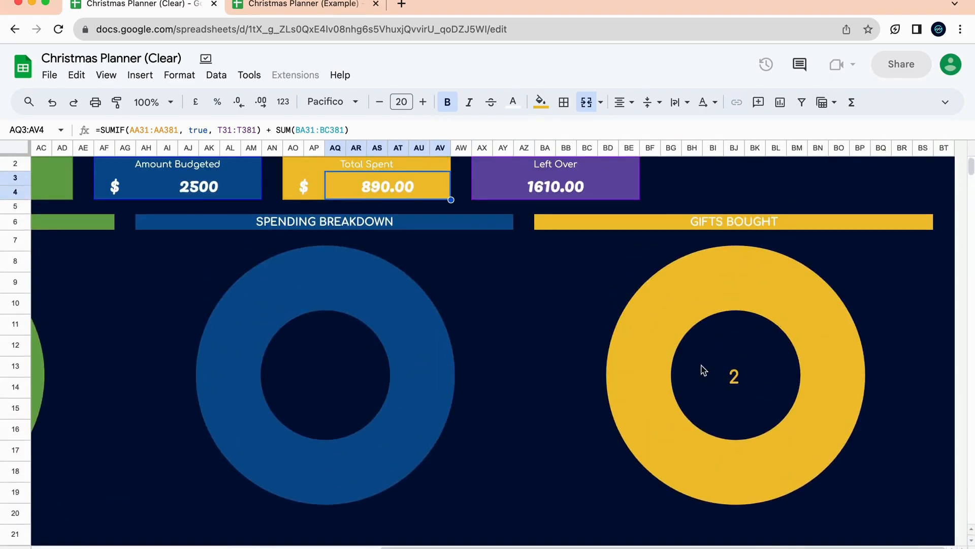
scroll(736, 338, "down", 5)
scroll(736, 337, "left", 5)
scroll(437, 347, "left", 5)
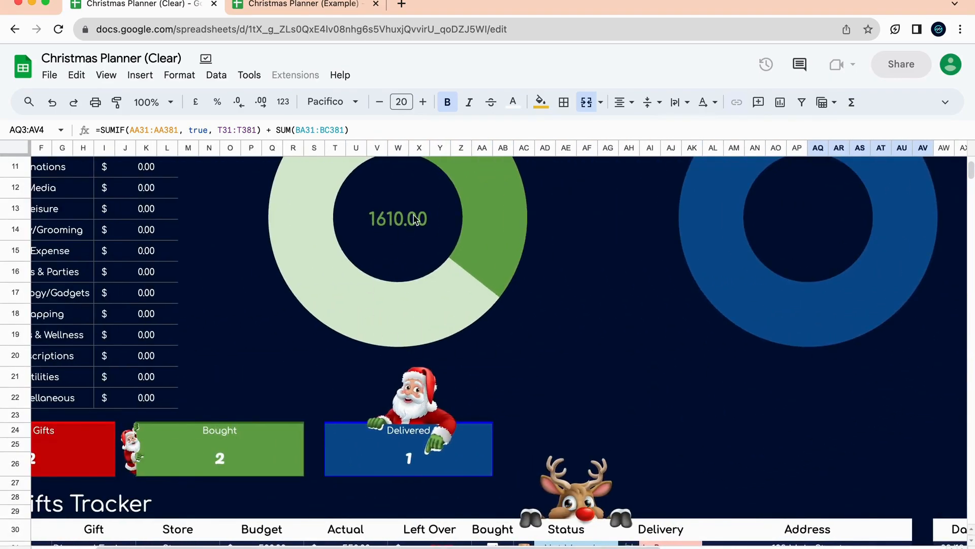
scroll(411, 227, "up", 5)
left_click(414, 376)
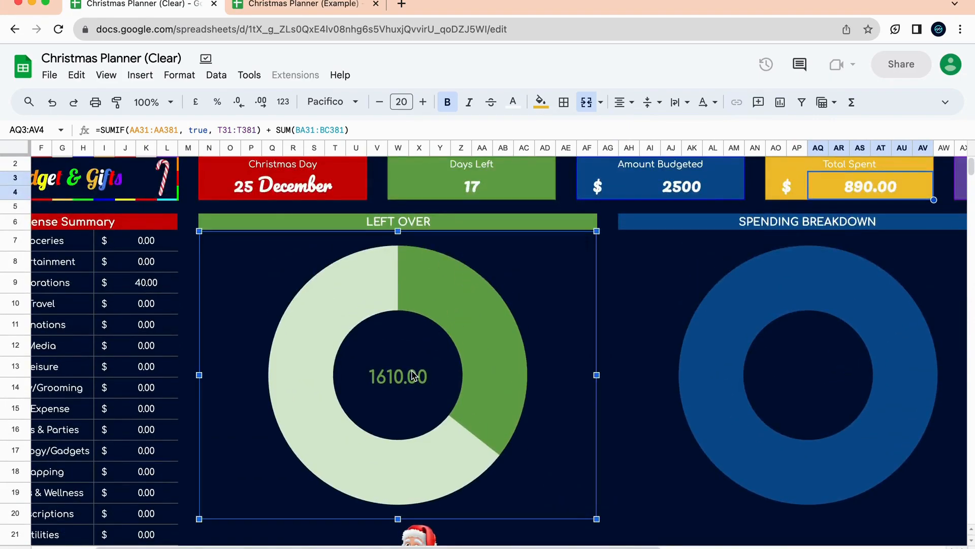
scroll(695, 254, "up", 1)
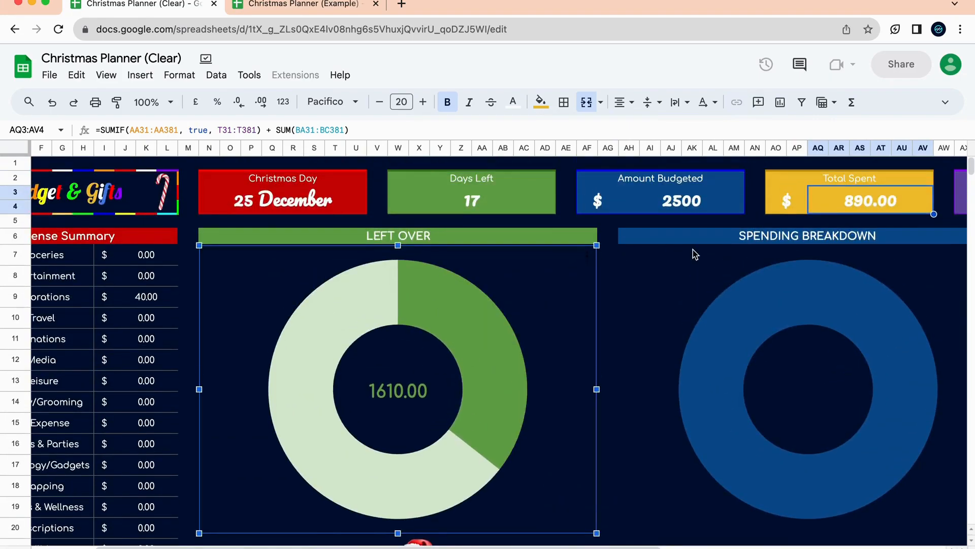
scroll(759, 451, "down", 2)
scroll(759, 451, "right", 2)
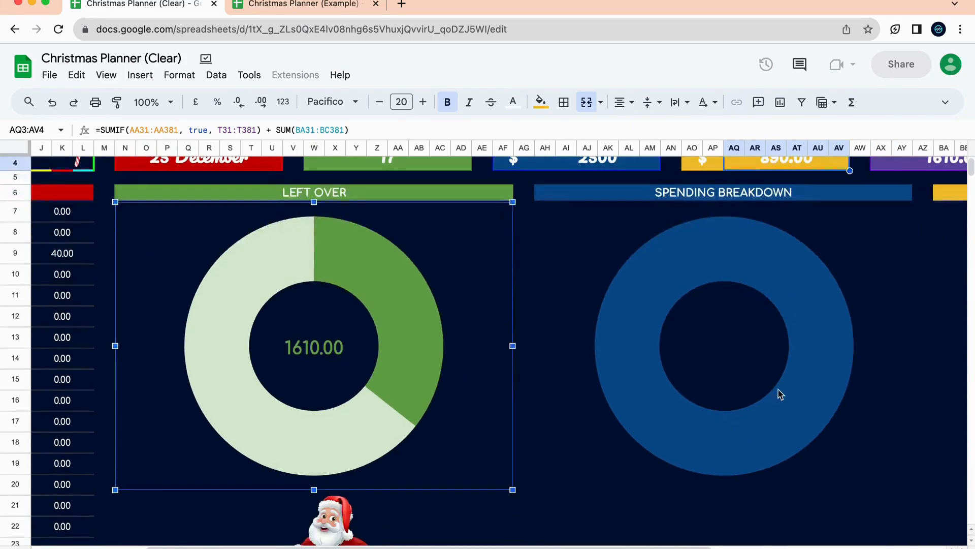
scroll(758, 354, "left", 4)
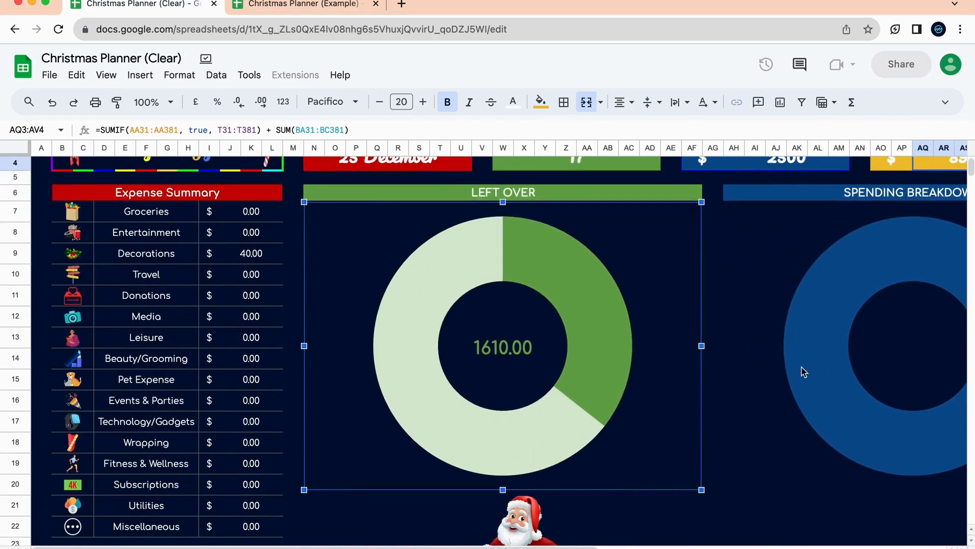
scroll(811, 366, "right", 1)
scroll(892, 359, "down", 3)
scroll(893, 359, "right", 5)
scroll(518, 279, "up", 1)
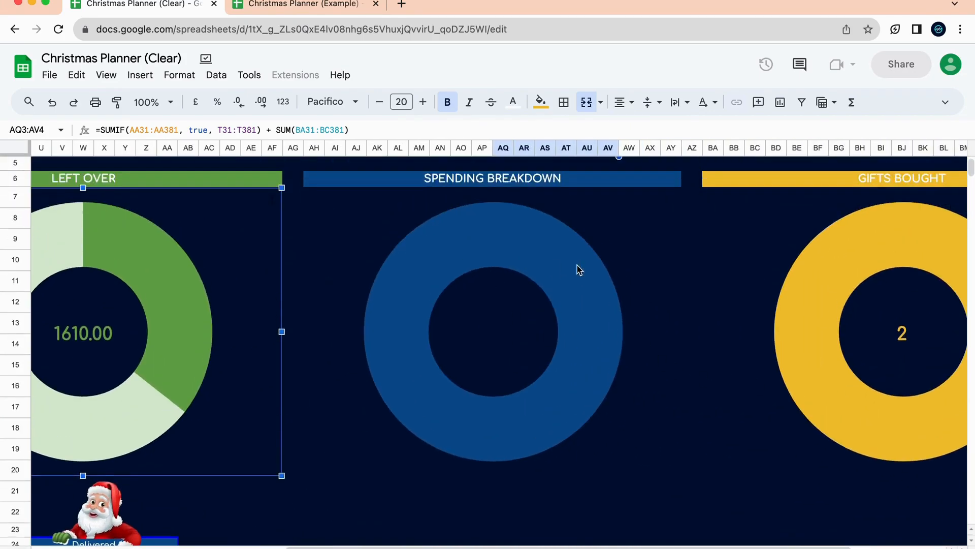
scroll(504, 397, "down", 3)
scroll(504, 397, "right", 4)
Enter 3 dec as the date and 50 as the cost of the second expense.
scroll(503, 401, "down", 2)
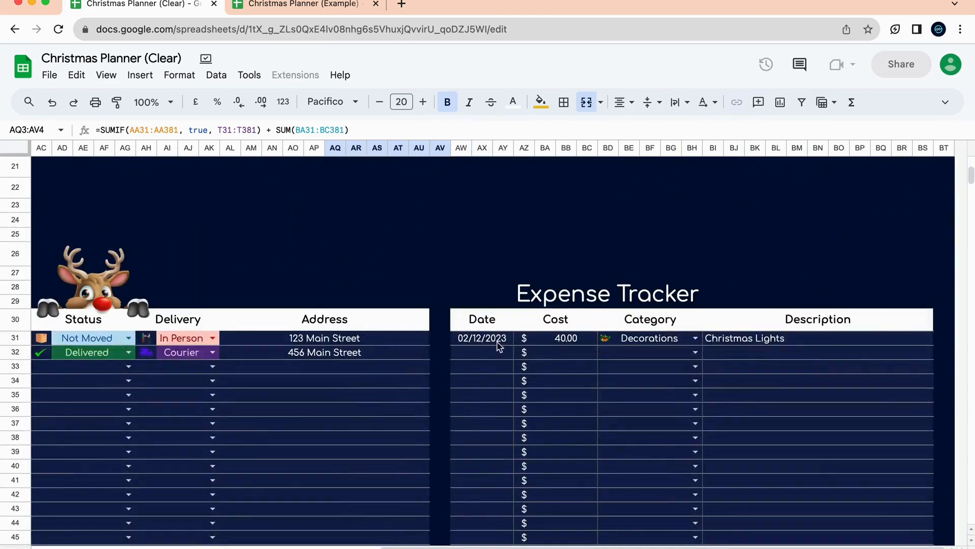
left_click(495, 352)
type("3 dec")
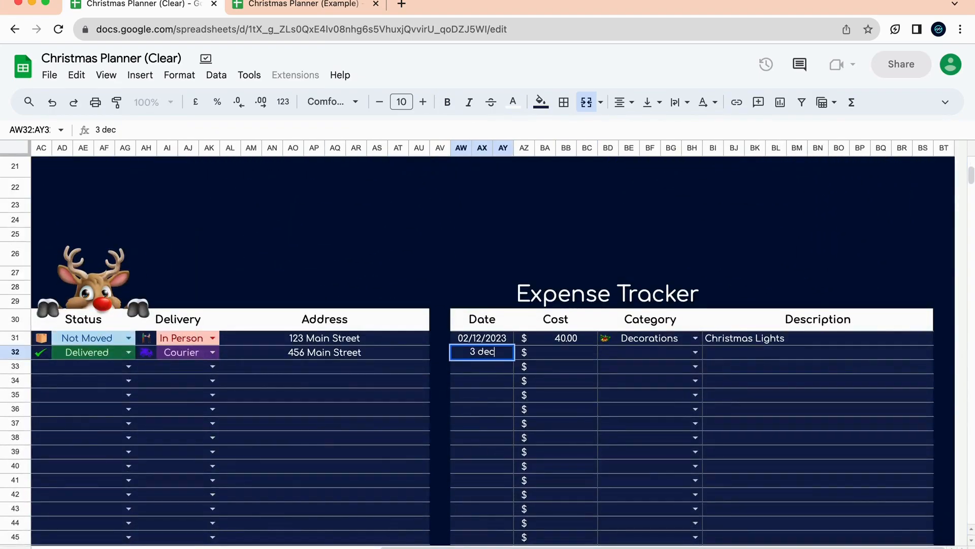
key("Return")
left_click(559, 353)
type("50")
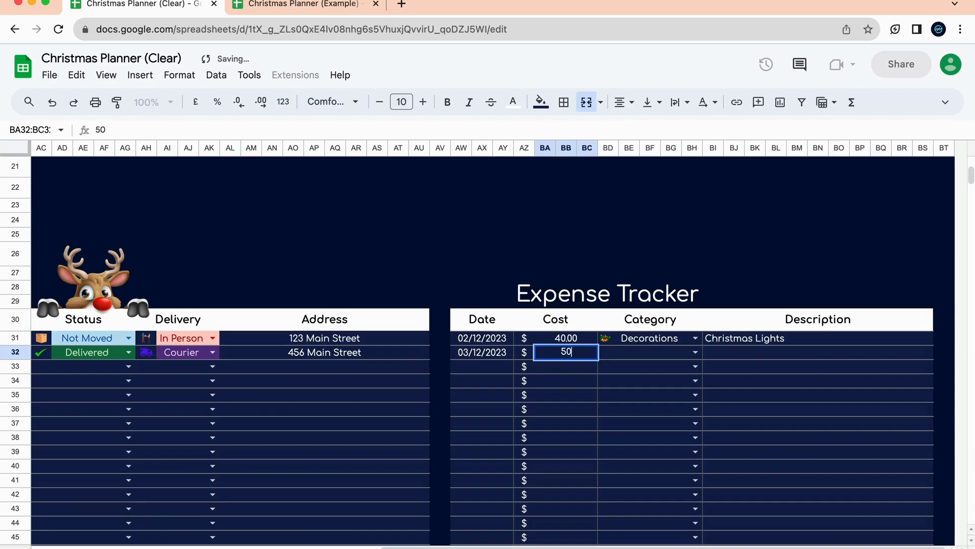
key("Return")
Set its category to Technology/Gadgets and its description to 'Wristband for a watch'.
left_click(695, 352)
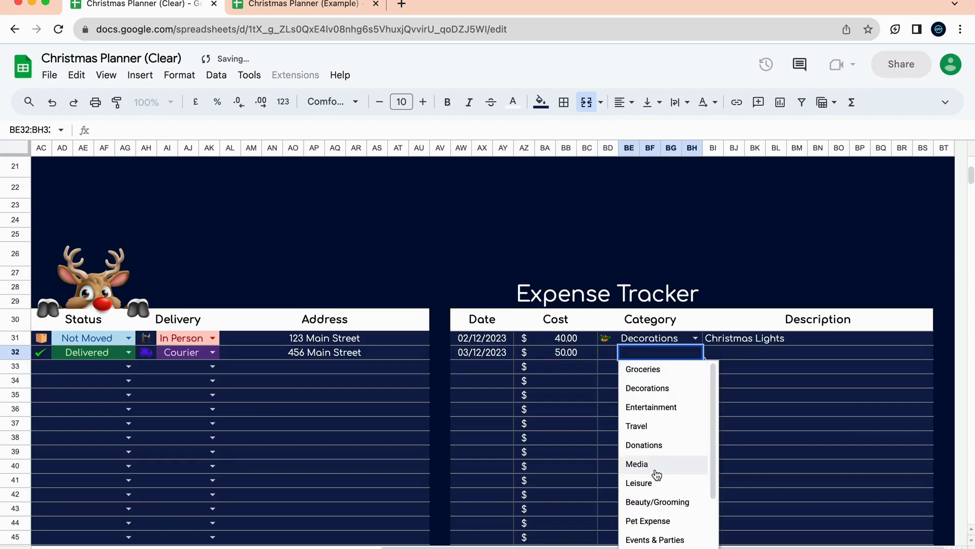
scroll(660, 487, "down", 3)
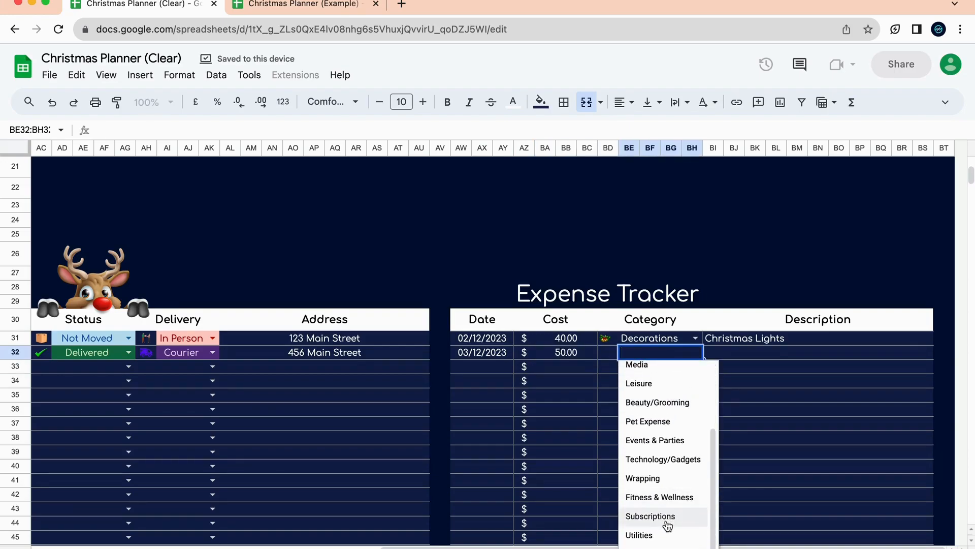
scroll(668, 523, "up", 1)
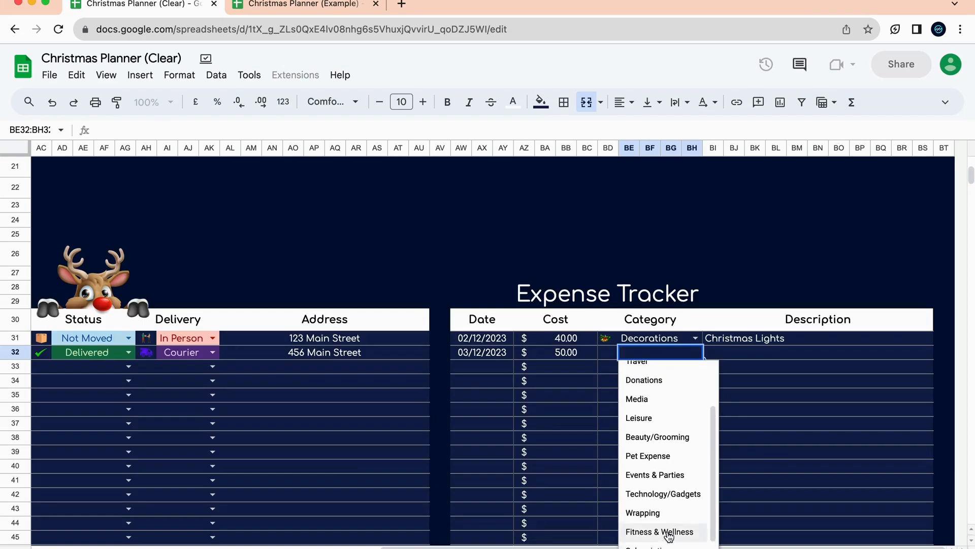
left_click(674, 494)
left_click(742, 353)
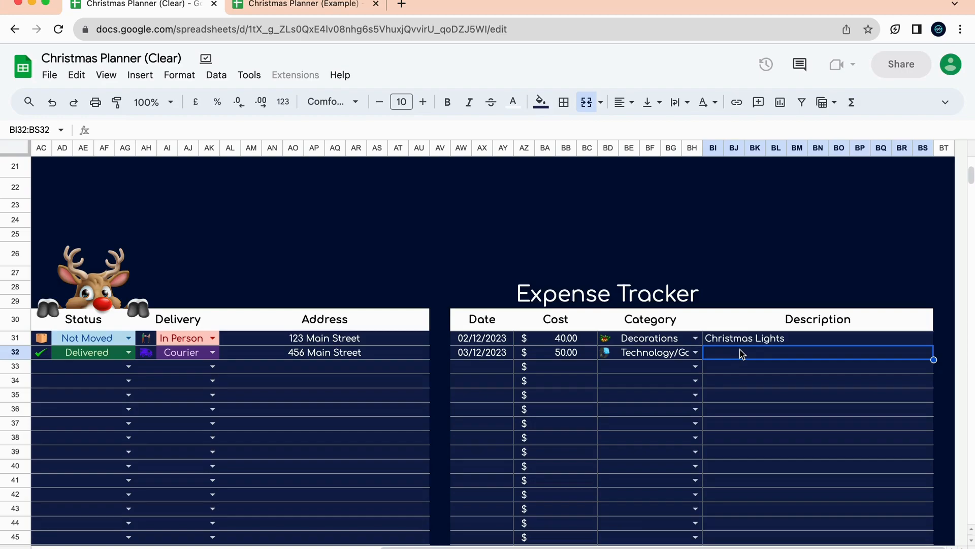
type("Wristband for a wt")
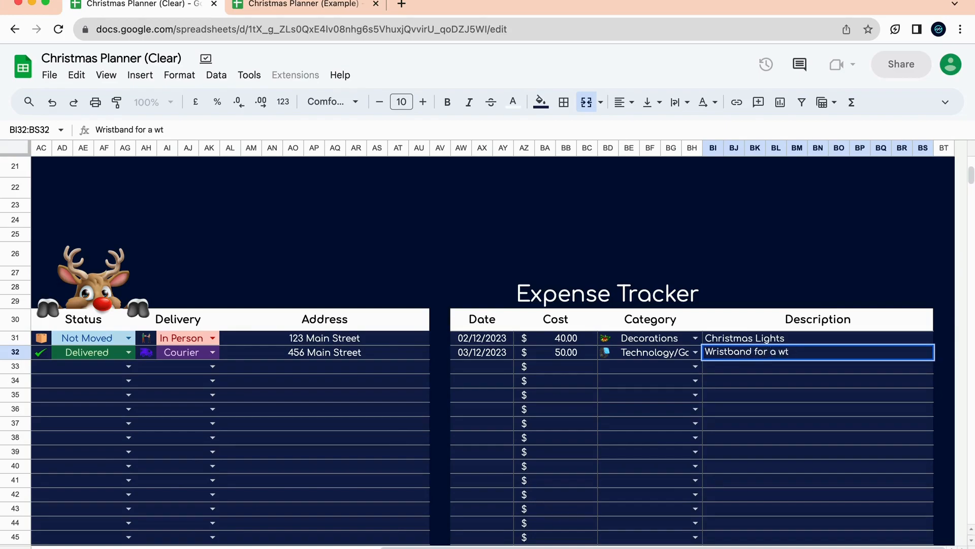
key("BackSpace")
type("watch")
left_click(757, 423)
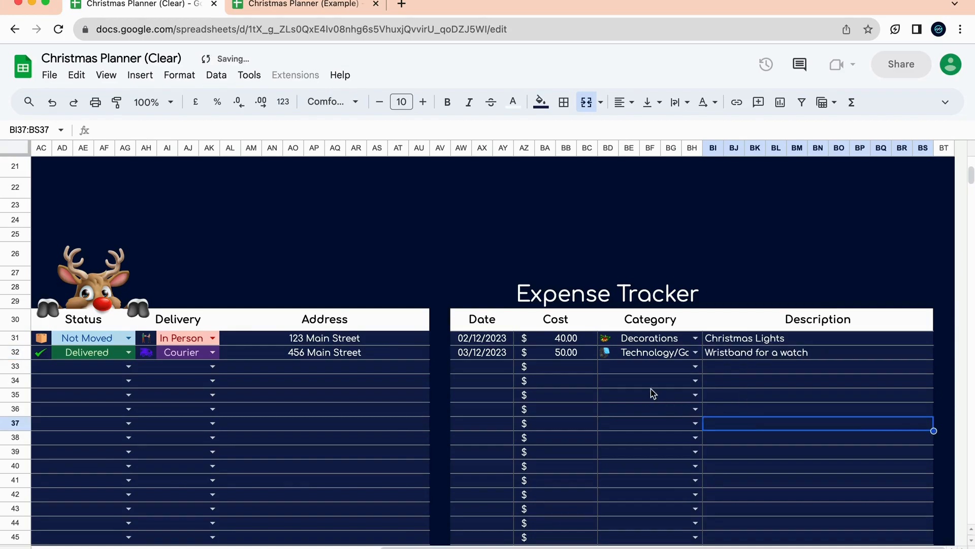
scroll(570, 407, "left", 10)
scroll(571, 407, "up", 3)
scroll(570, 406, "up", 5)
scroll(571, 407, "right", 3)
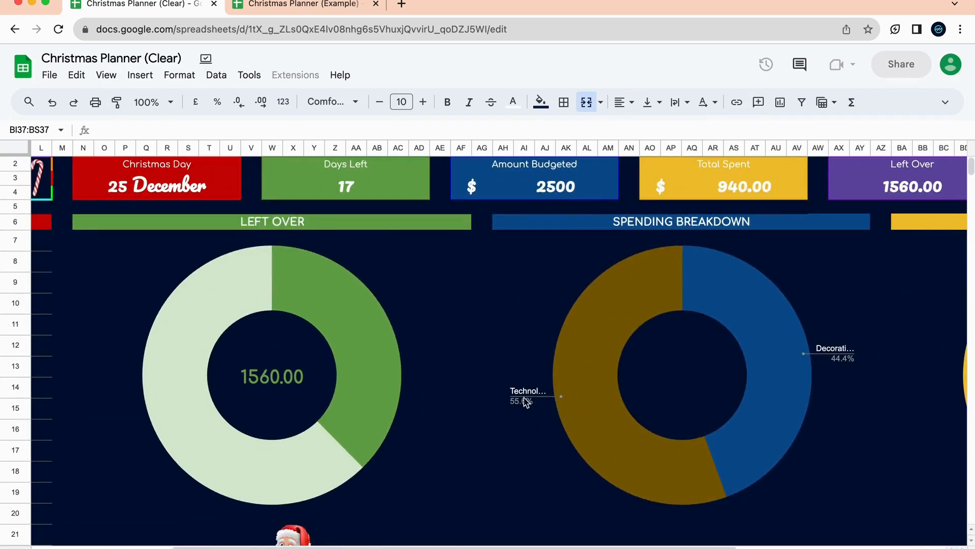
left_click(662, 379)
mouse_move(725, 332)
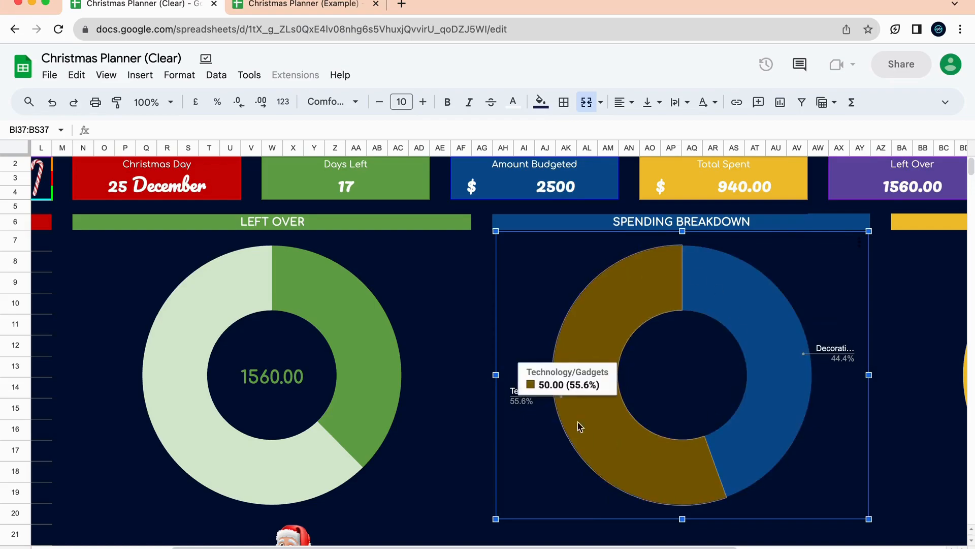
scroll(568, 337, "left", 5)
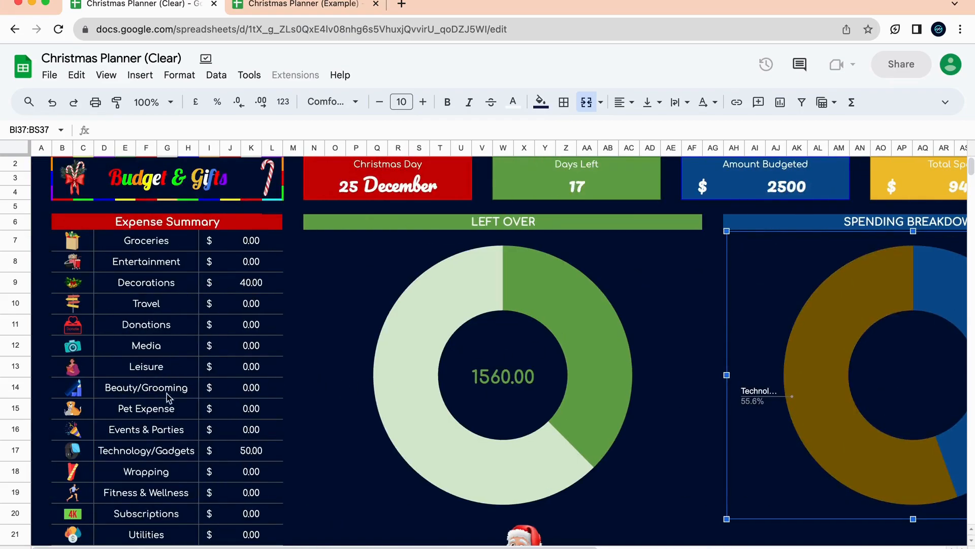
left_click(270, 450)
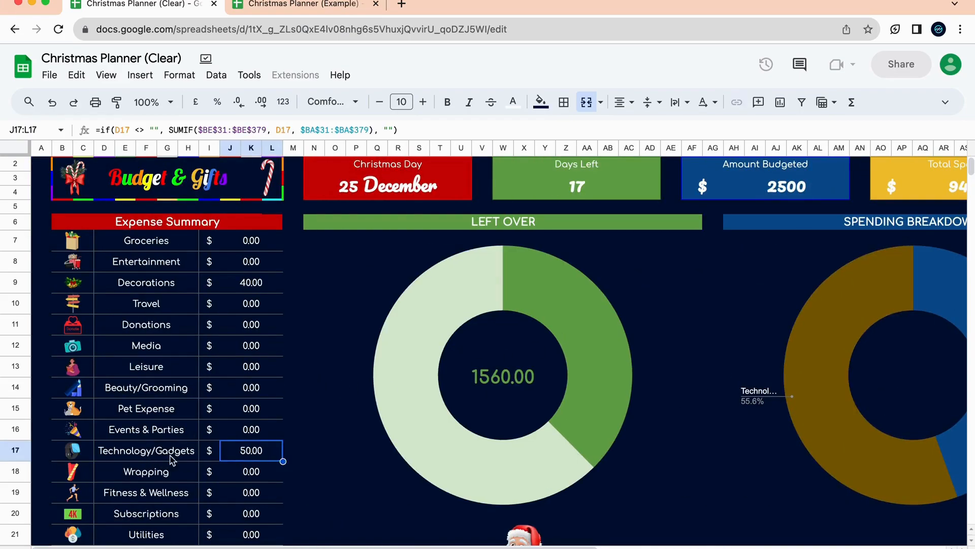
scroll(238, 450, "down", 10)
scroll(239, 450, "right", 2)
scroll(238, 444, "right", 6)
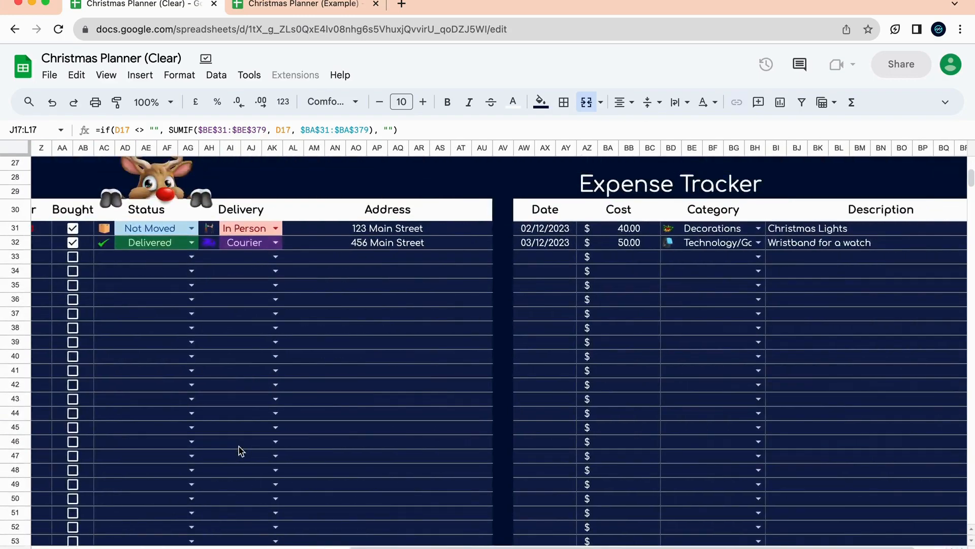
scroll(238, 446, "up", 5)
scroll(240, 445, "down", 5)
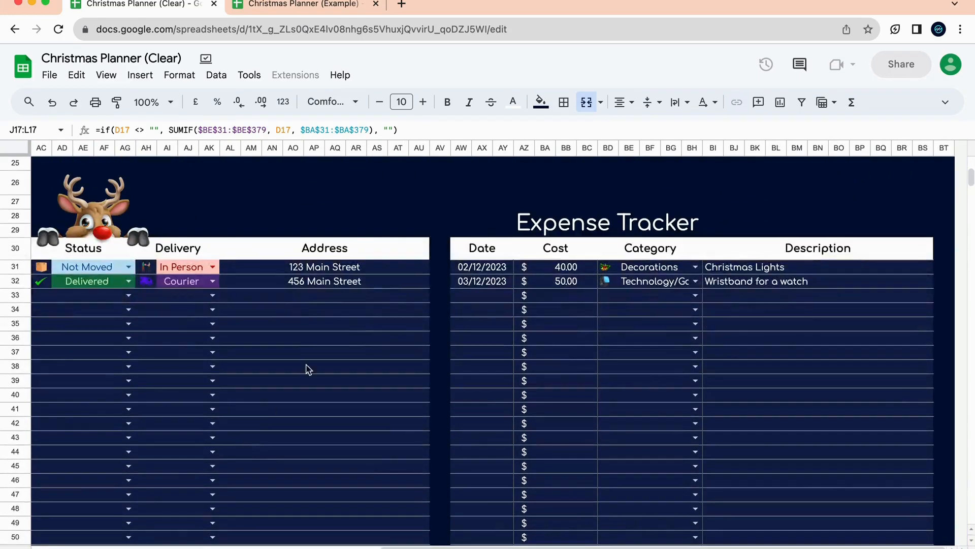
scroll(526, 289, "up", 3)
scroll(526, 290, "left", 2)
scroll(526, 290, "up", 1)
scroll(526, 289, "left", 1)
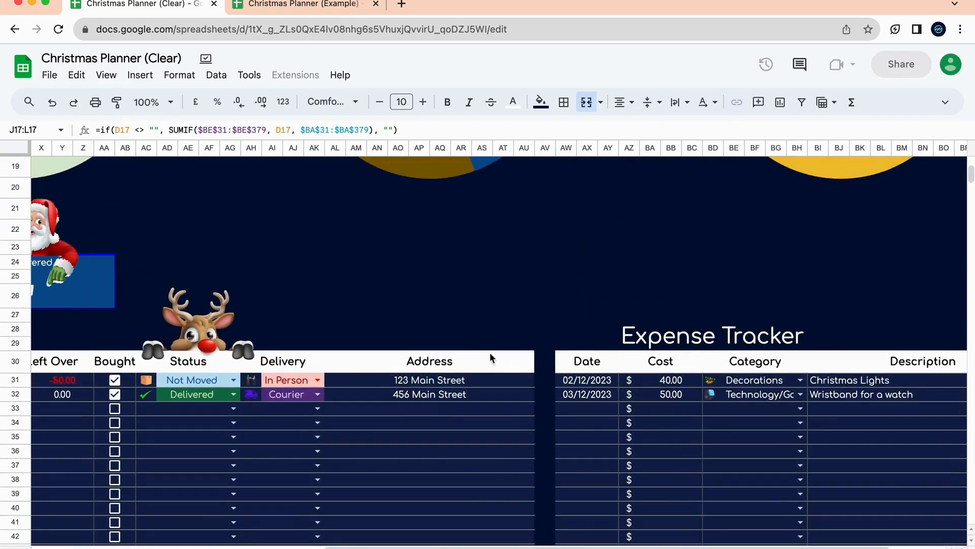
Fill row 33 with 4 Dec, 40, Groceries and the description 'We needed for Xmas'.
left_click(607, 409)
type("4 Dec")
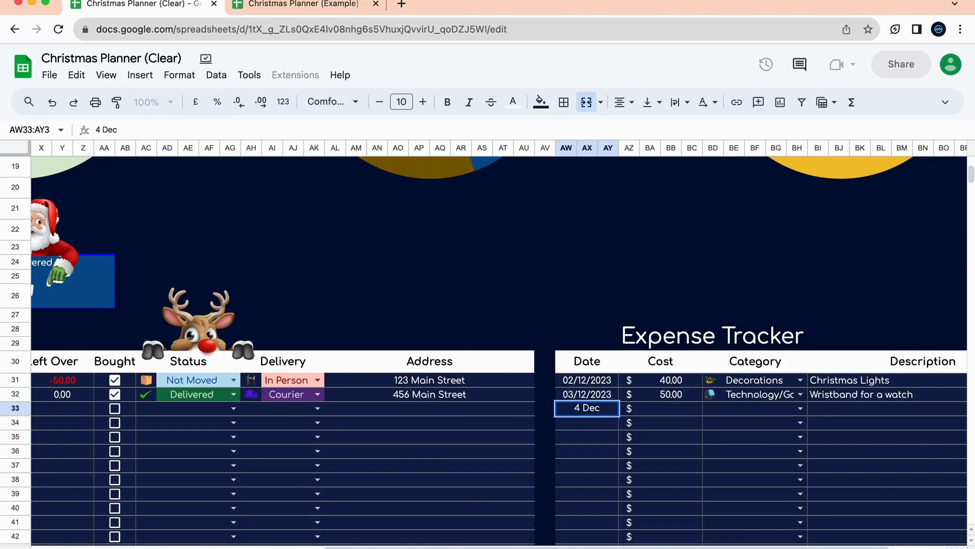
left_click(693, 413)
type("40")
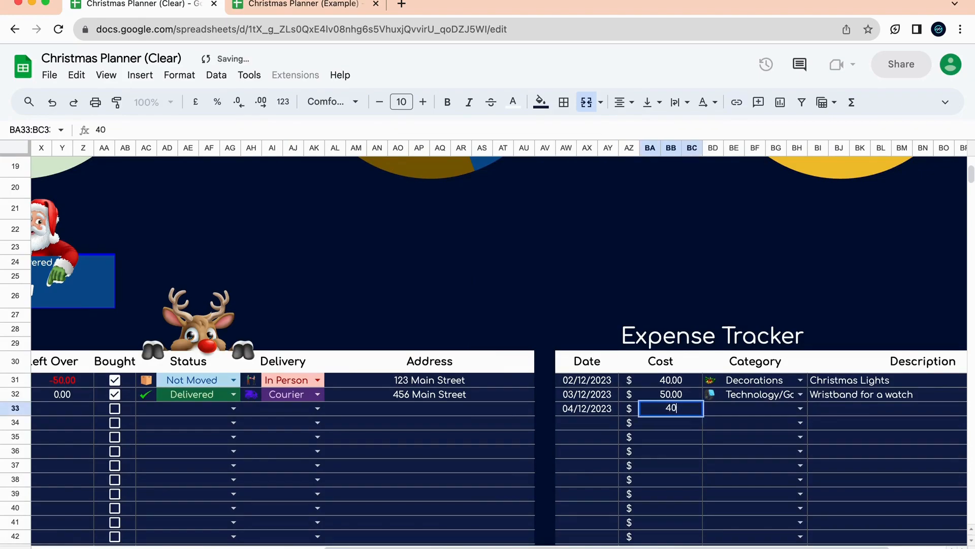
key("Return")
left_click(801, 409)
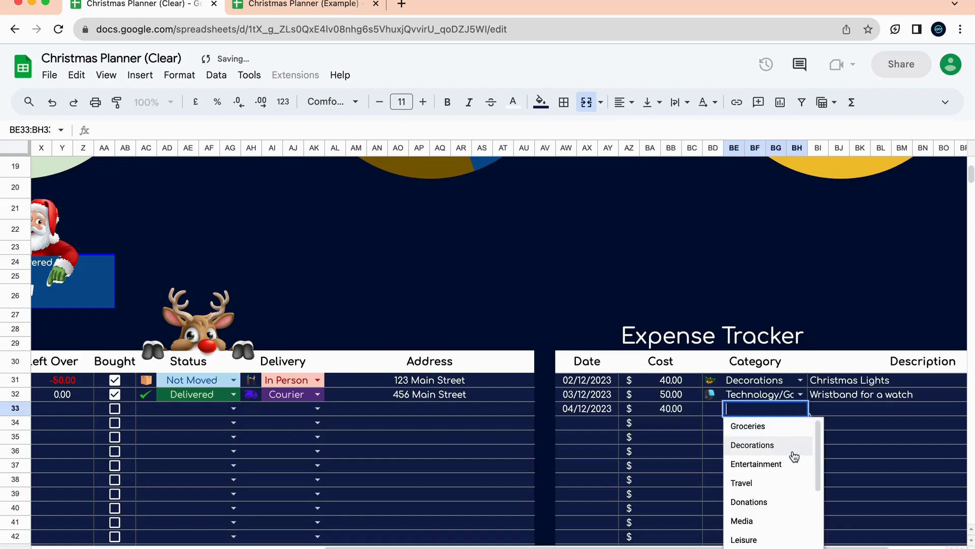
left_click(789, 428)
left_click(847, 415)
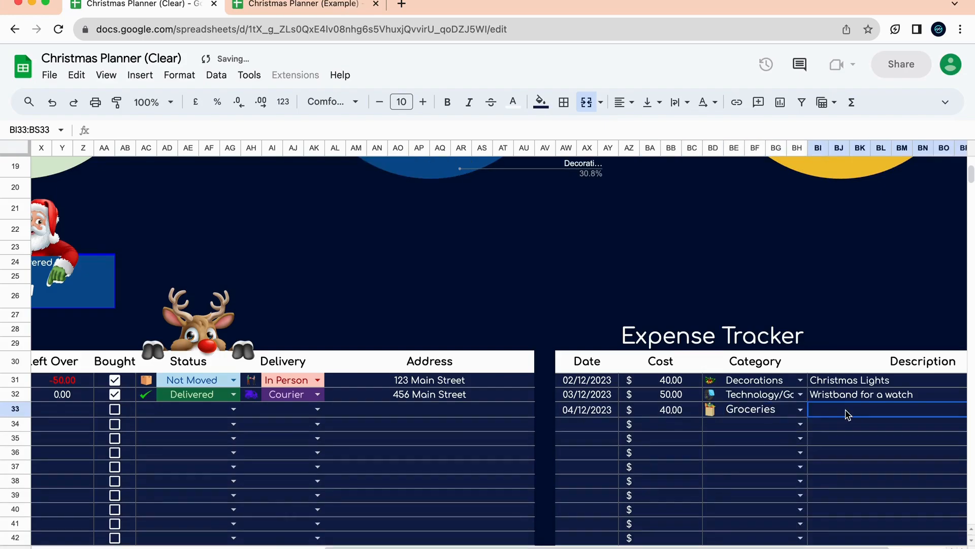
type("We needed for")
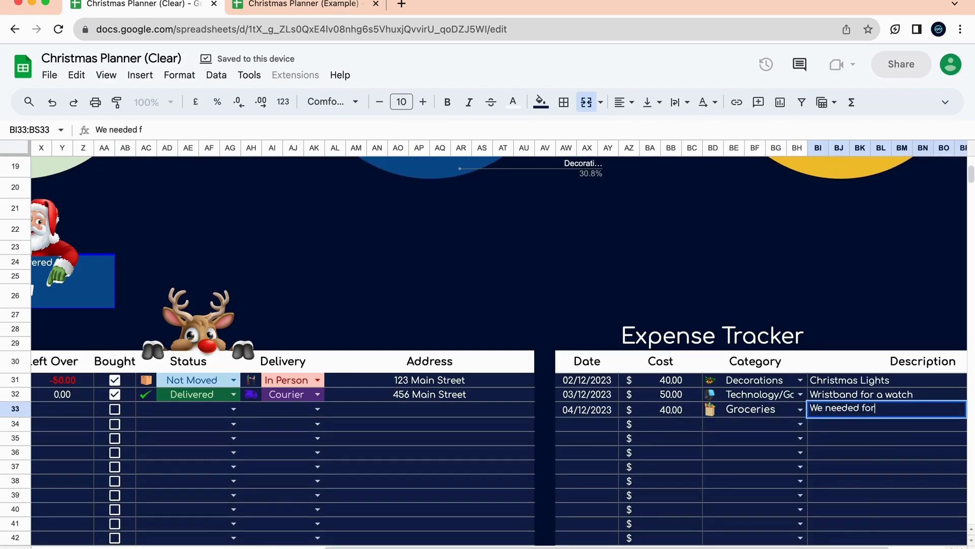
type(" Xmas")
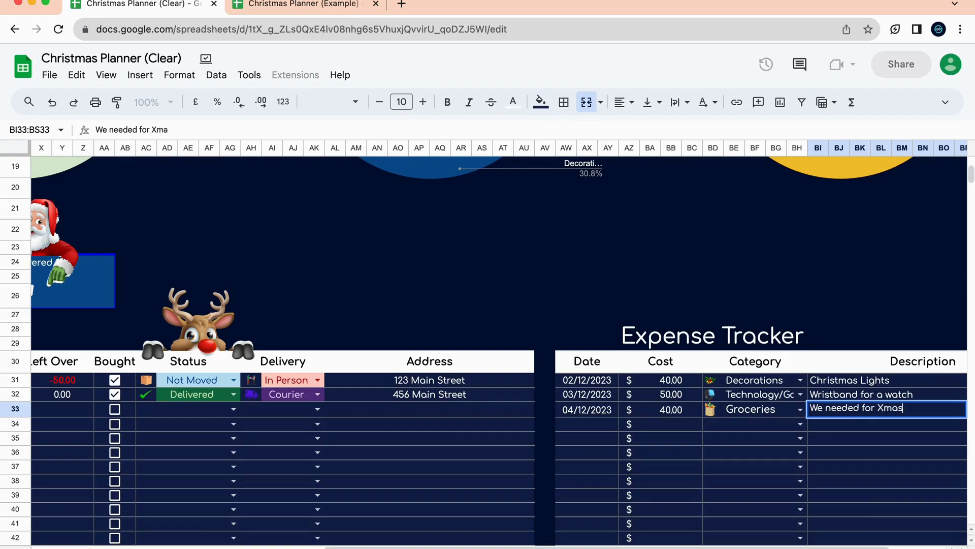
left_click(826, 439)
scroll(905, 461, "up", 10)
scroll(905, 461, "left", 5)
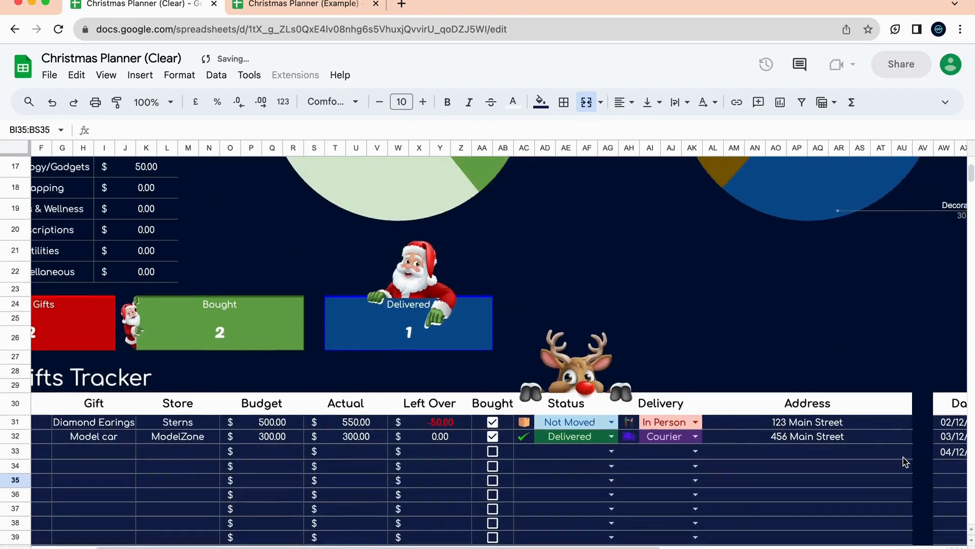
scroll(812, 356, "right", 3)
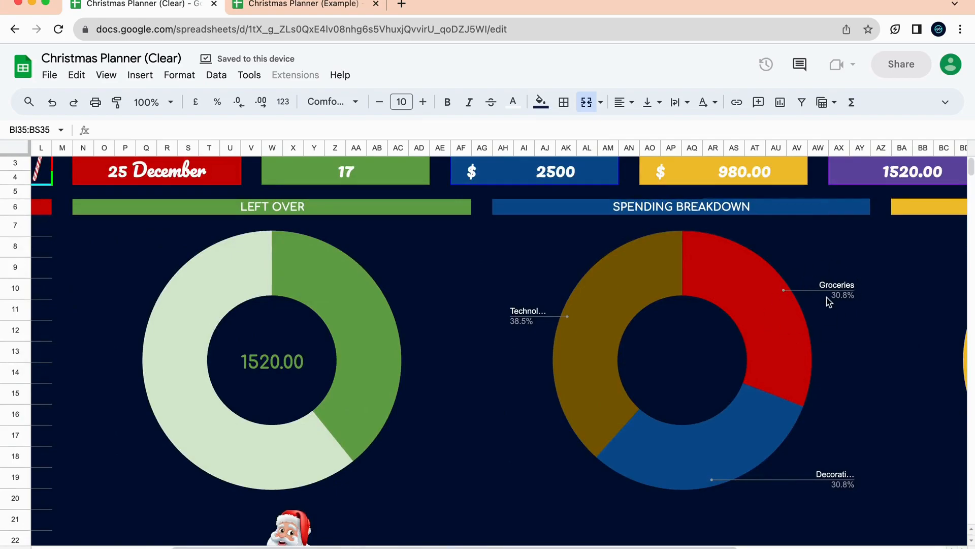
scroll(688, 355, "left", 5)
scroll(182, 389, "down", 2)
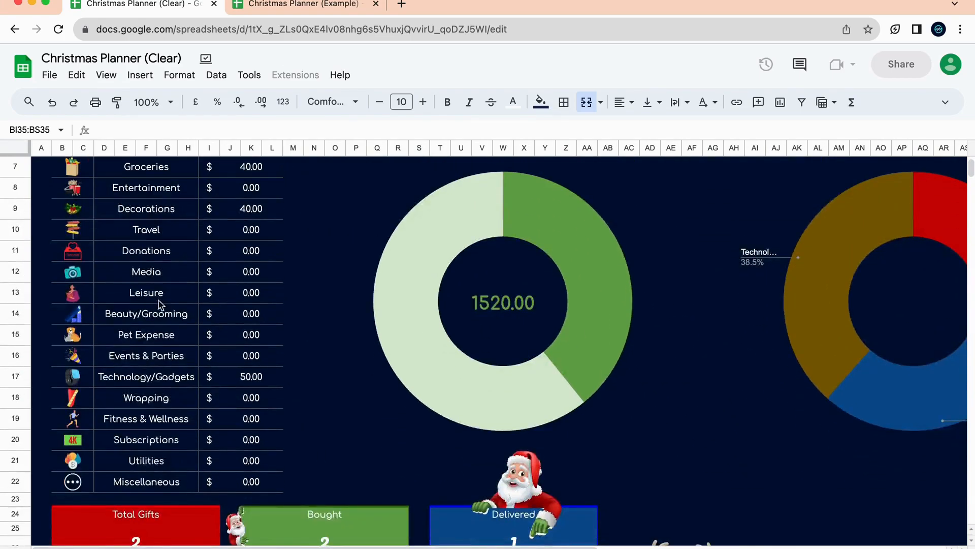
scroll(153, 254, "up", 1)
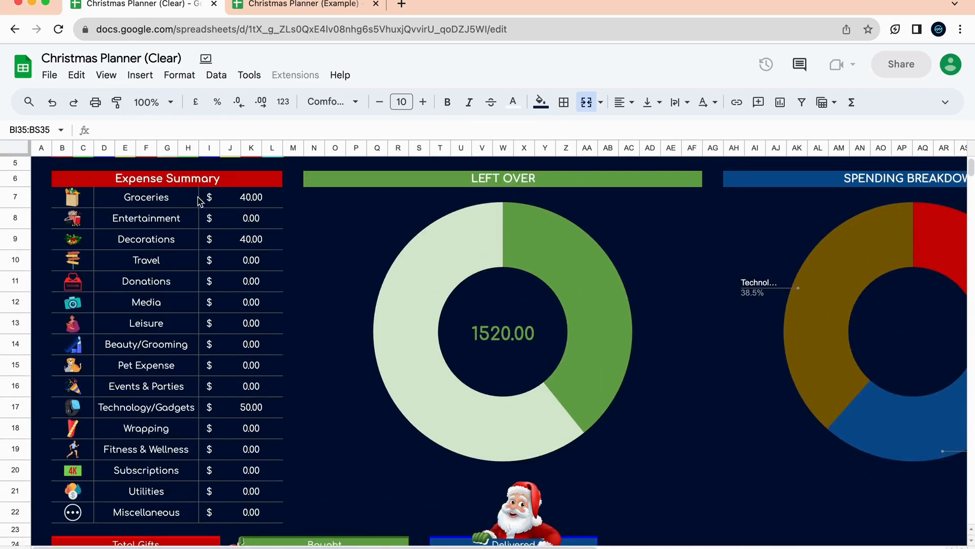
scroll(404, 308, "up", 2)
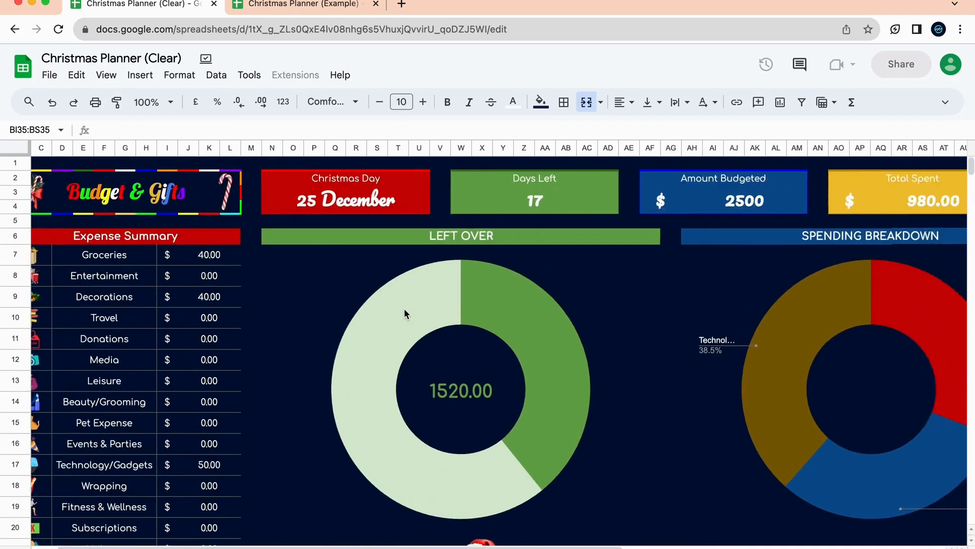
scroll(405, 313, "right", 5)
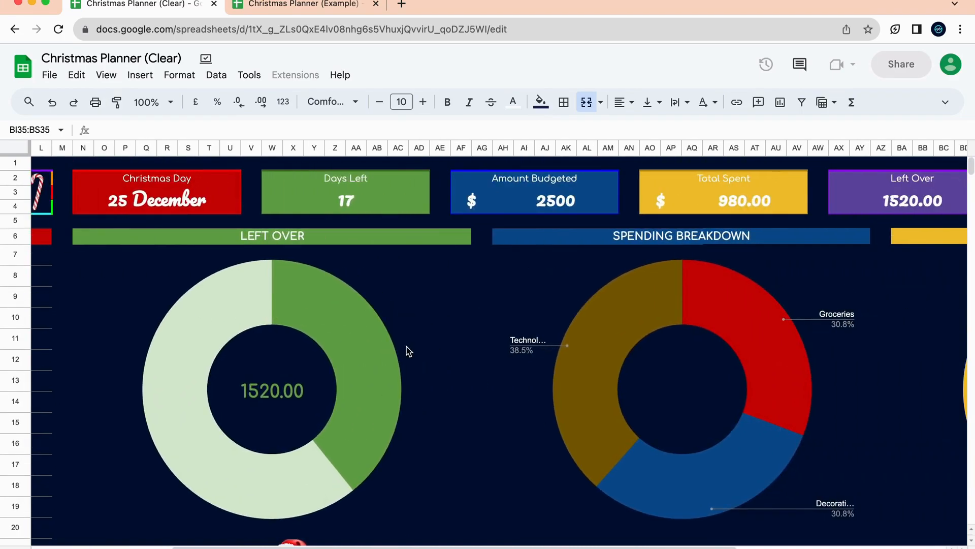
key("super+shift+5")
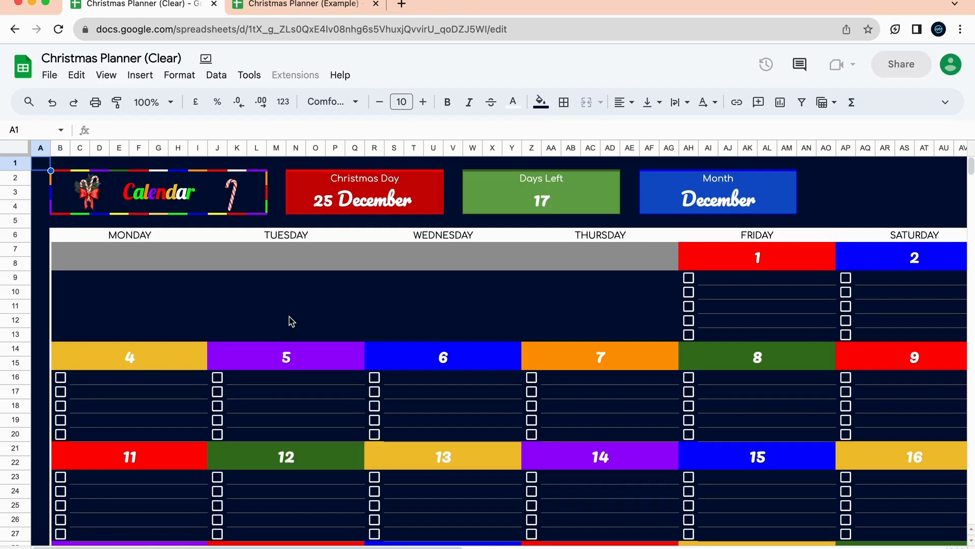
Enter 'See Grandma' as the first task under Friday 15.
scroll(414, 381, "down", 5)
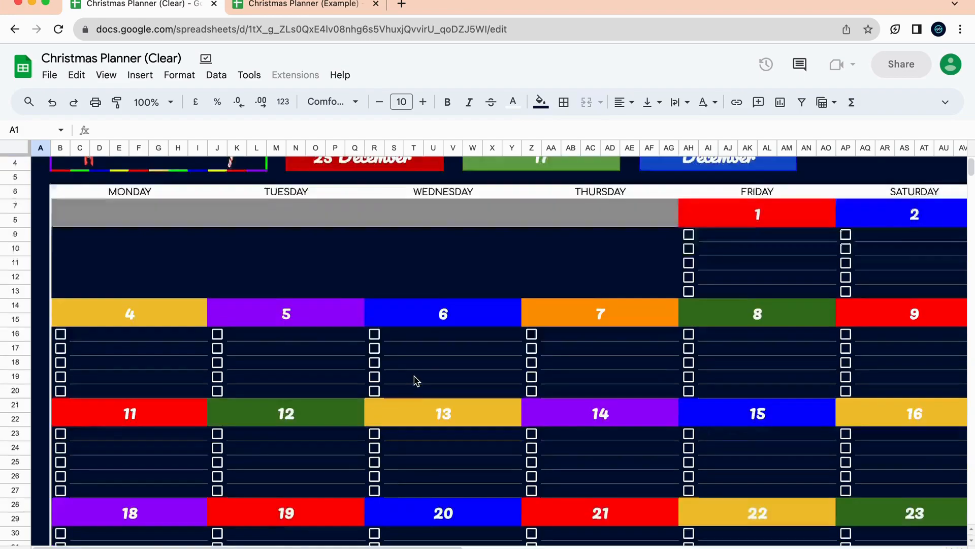
scroll(414, 381, "right", 5)
scroll(417, 381, "up", 3)
scroll(414, 381, "up", 1)
scroll(414, 381, "right", 1)
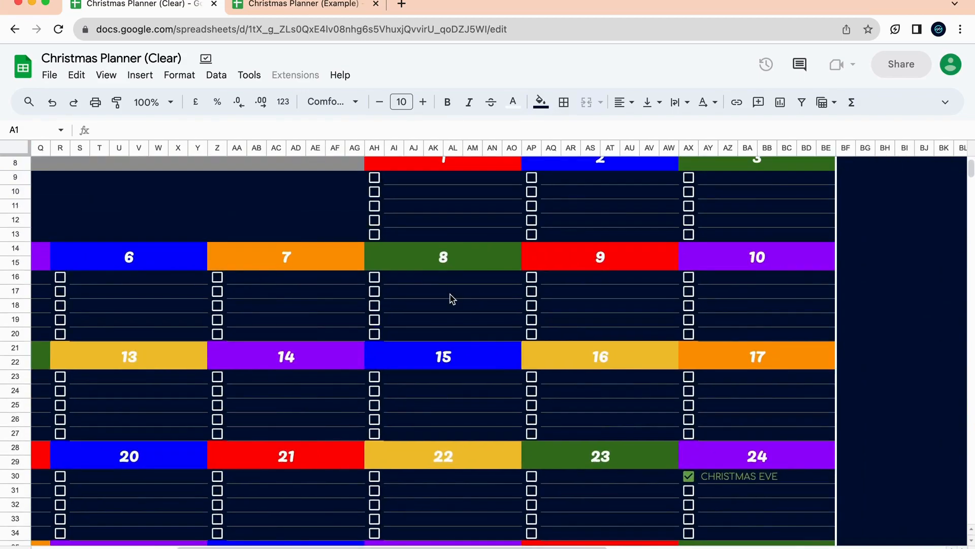
scroll(634, 325, "down", 3)
scroll(634, 325, "left", 1)
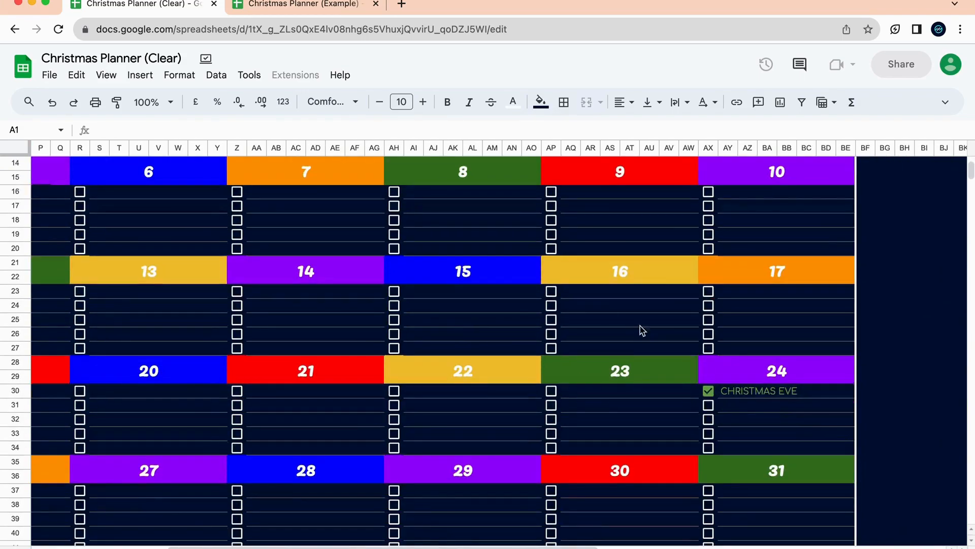
scroll(785, 410, "left", 5)
scroll(785, 410, "left", 5)
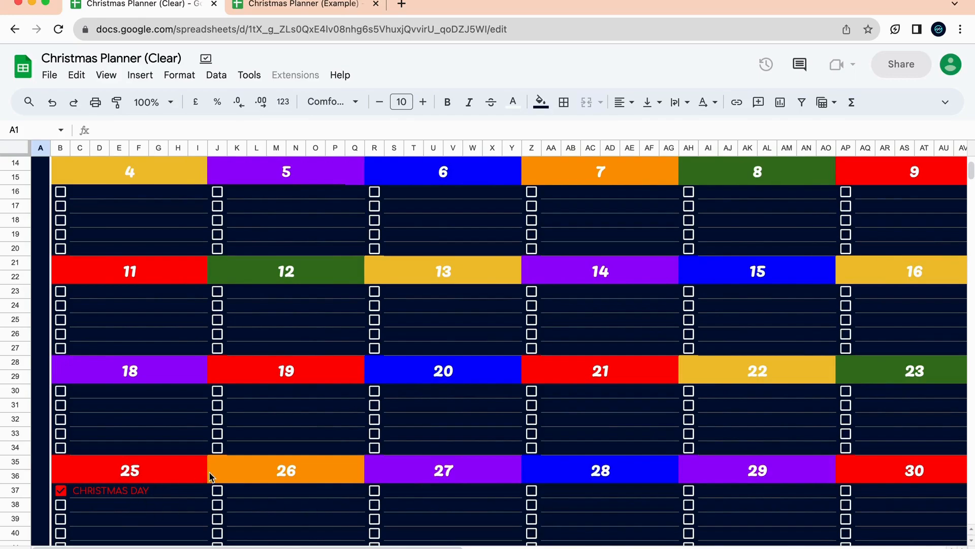
scroll(209, 471, "up", 2)
scroll(208, 471, "right", 5)
scroll(212, 476, "right", 3)
left_click(442, 350)
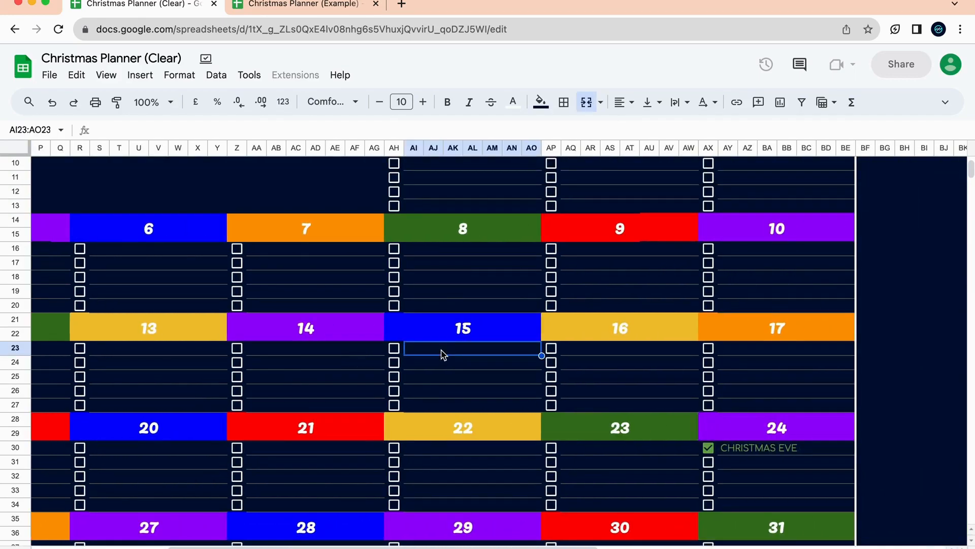
type("See Grandma")
left_click(484, 422)
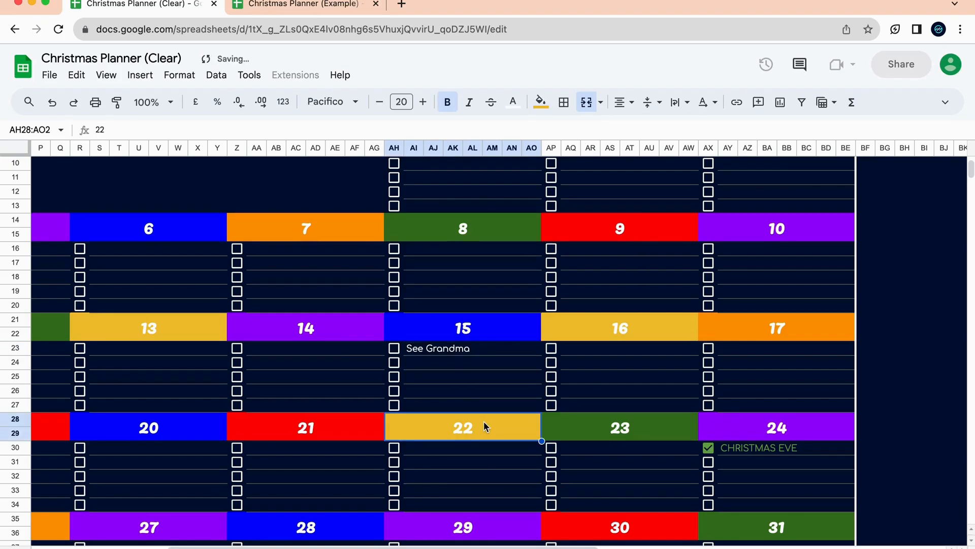
Tick the See Grandma task's checkbox to mark it done.
left_click(394, 347)
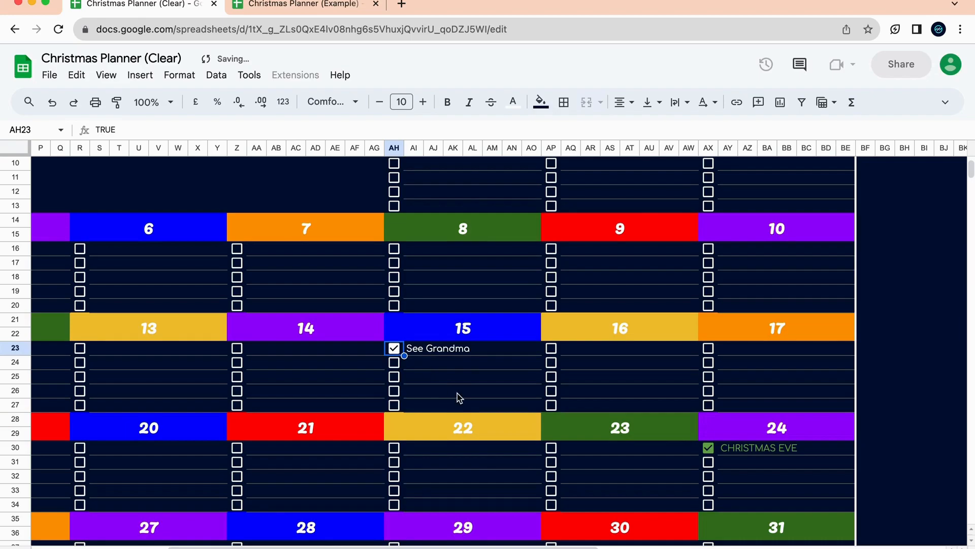
scroll(459, 397, "up", 5)
scroll(459, 397, "left", 10)
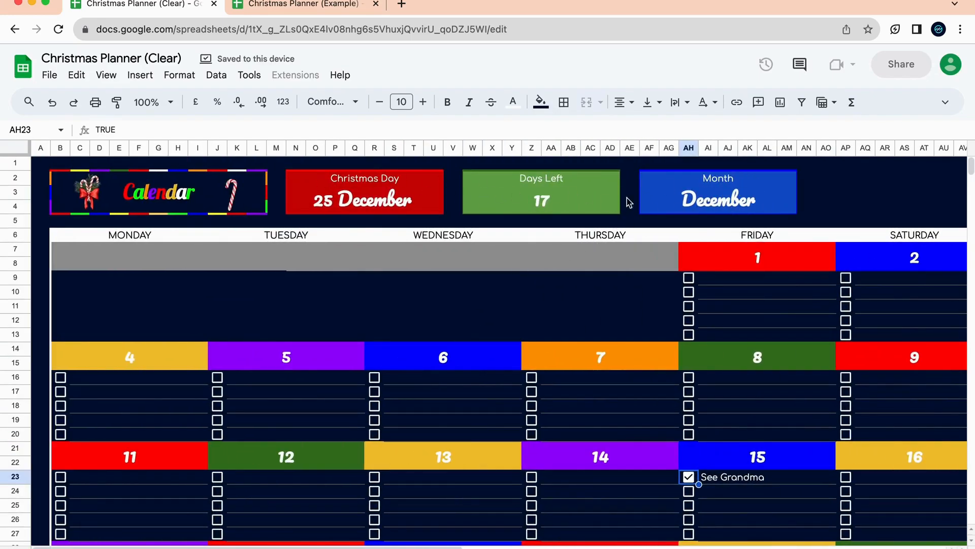
scroll(587, 386, "right", 10)
scroll(588, 386, "down", 1)
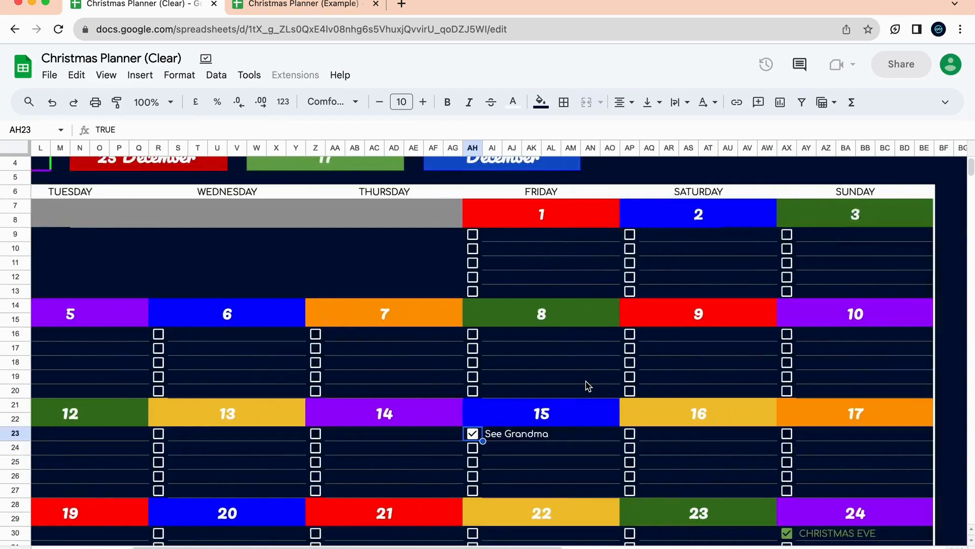
Enter 'Get a new shirt for Xmas' under Saturday 16, leaving its checkbox unticked.
scroll(446, 437, "down", 1)
scroll(446, 437, "left", 1)
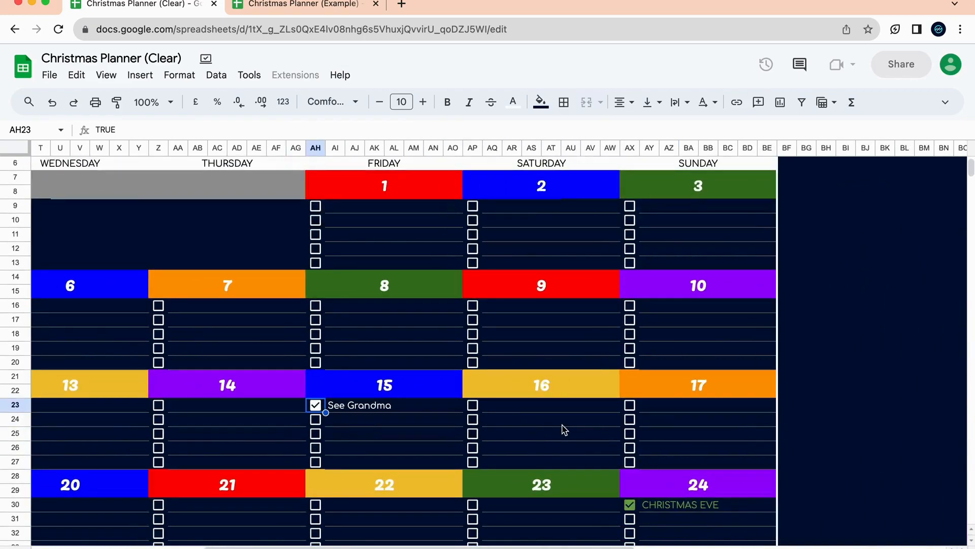
left_click(562, 425)
left_click(563, 410)
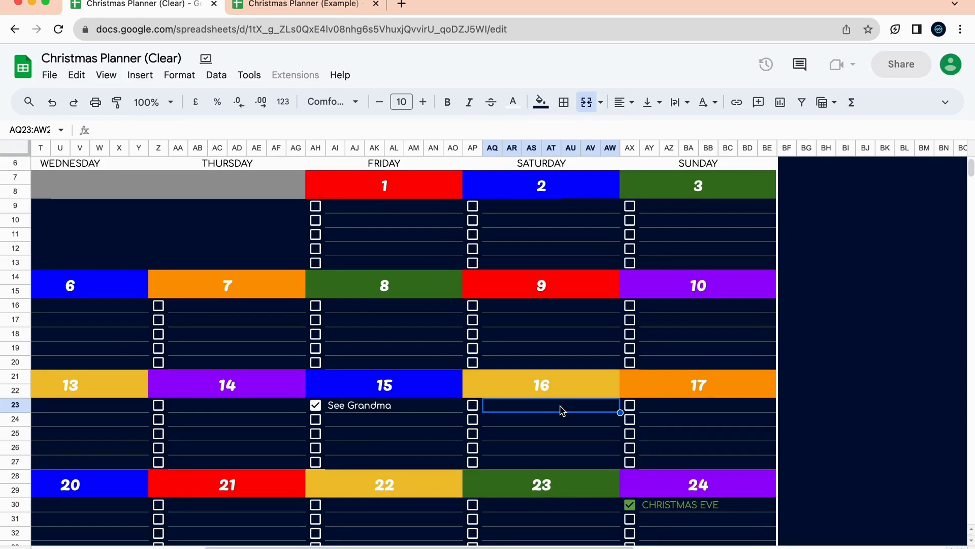
type("Get a new ")
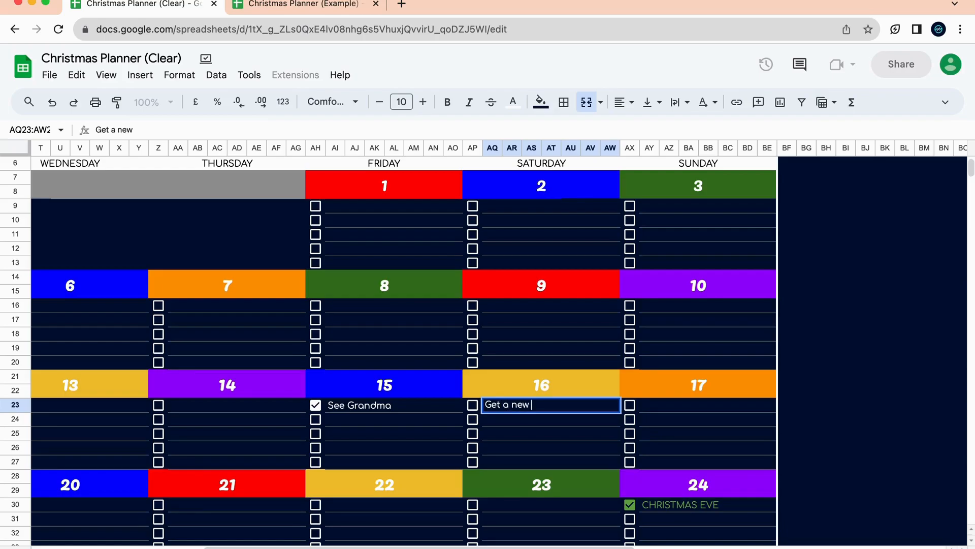
type("sh")
key("BackSpace")
type("shirt for Xmas")
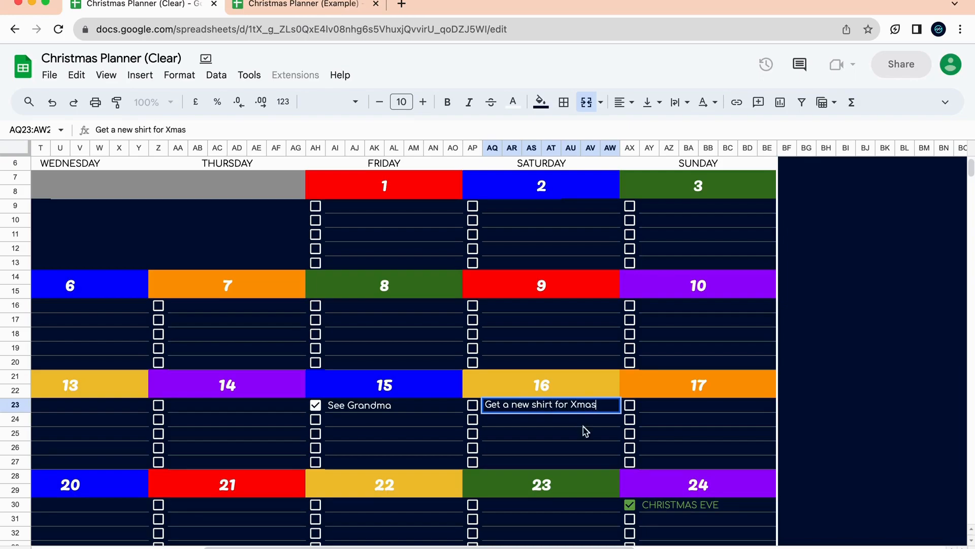
key("Left")
key("space")
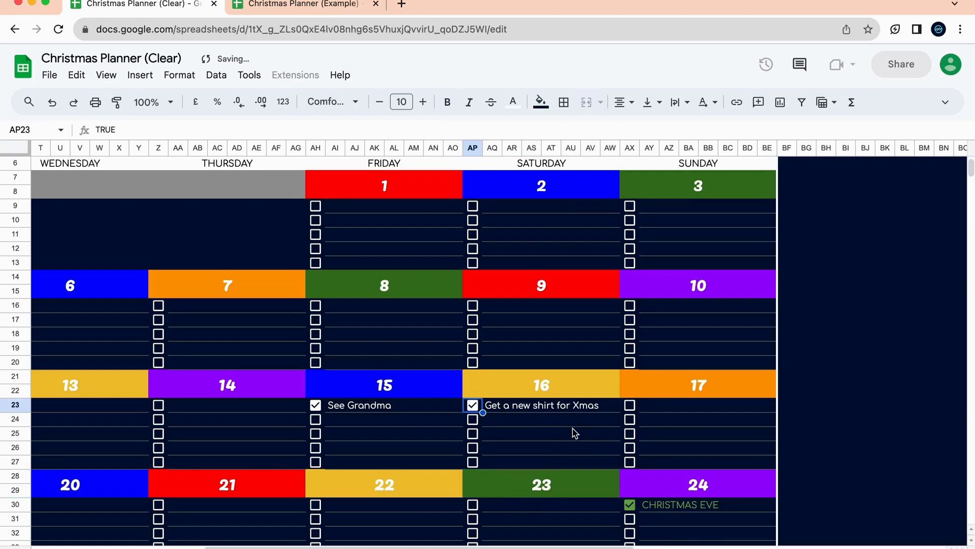
left_click(472, 406)
scroll(597, 515, "left", 5)
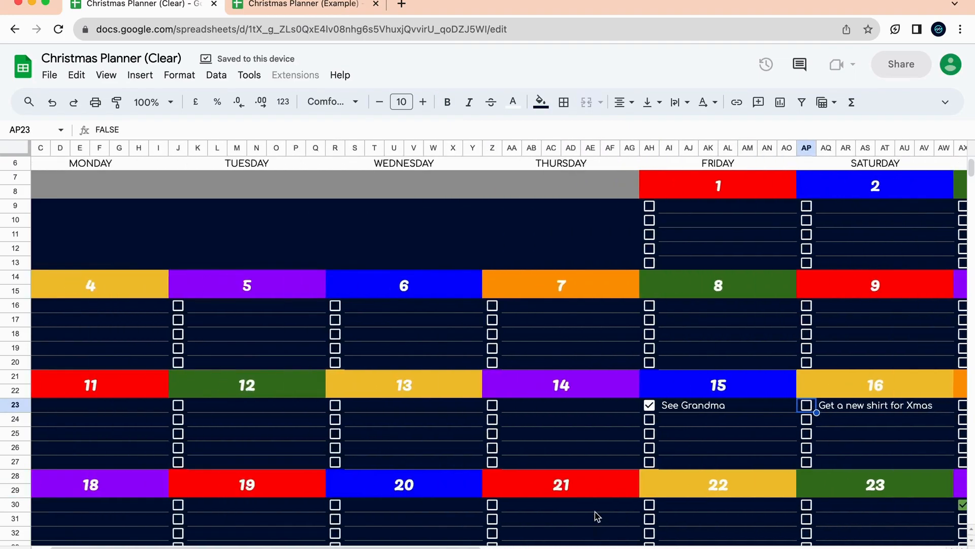
scroll(597, 516, "left", 2)
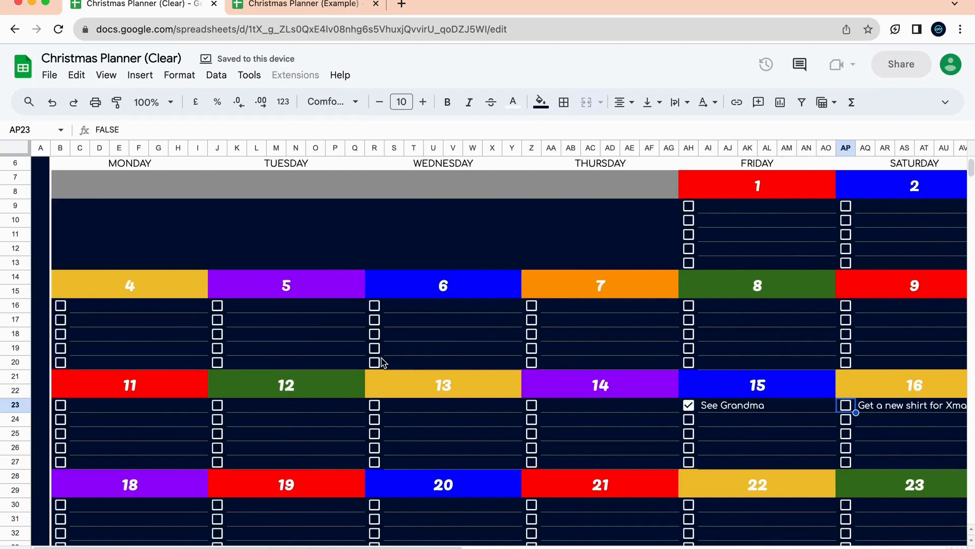
Enter 'Make a budget' under Friday 8 and tick it as done.
left_click(772, 307)
type("n")
key("BackSpace")
type("Mo")
type("ke a budget")
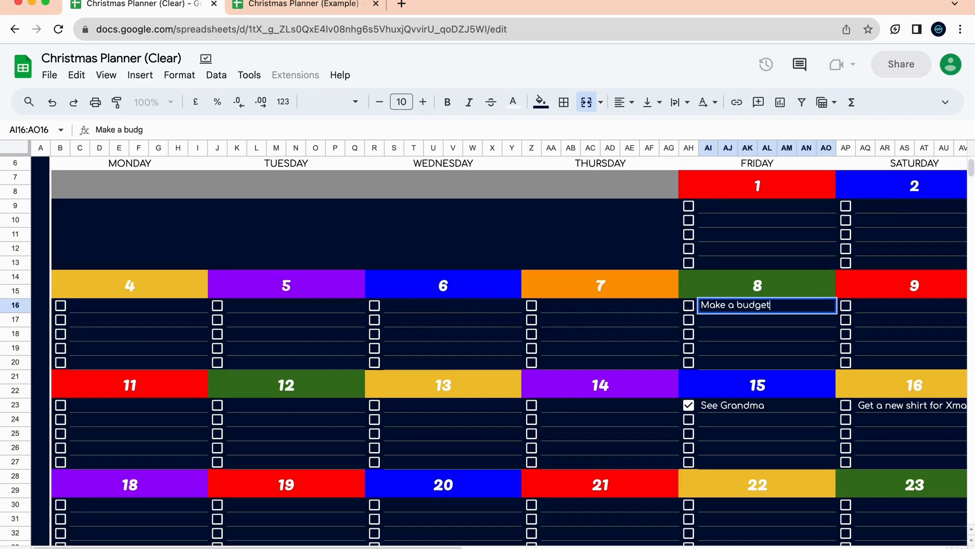
left_click(796, 363)
left_click(689, 305)
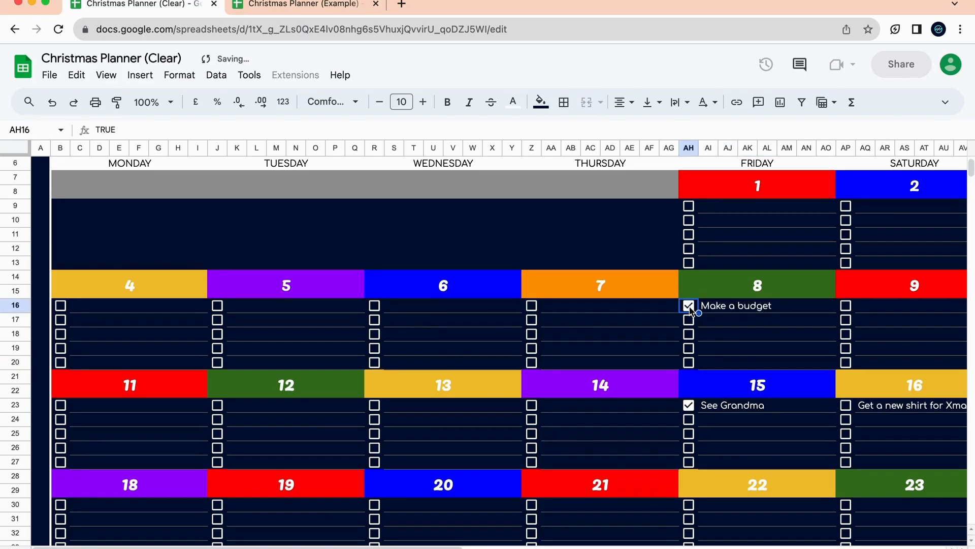
scroll(494, 454, "up", 2)
scroll(495, 454, "left", 3)
Glance at the budget chart sheet, then zoom the calendar to 75%.
left_click(356, 548)
left_click(325, 548)
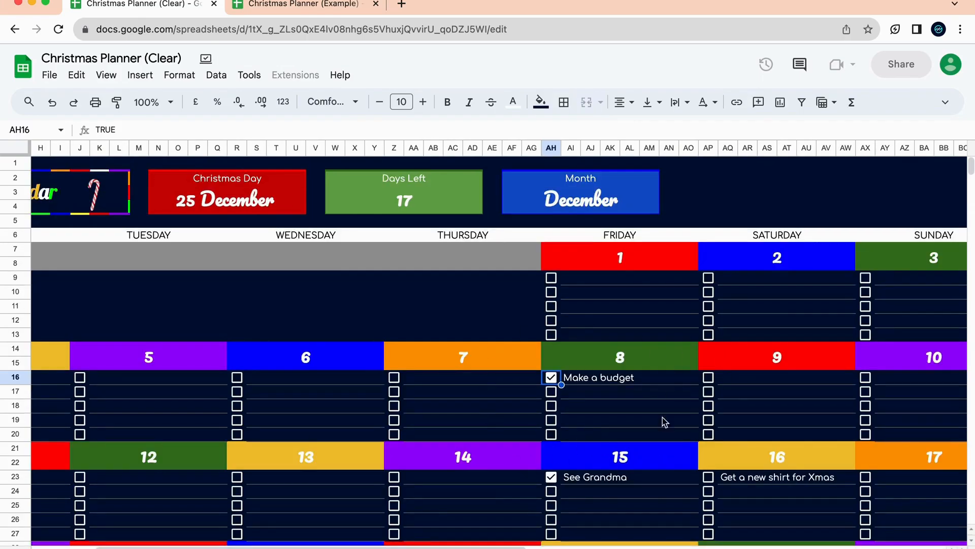
scroll(716, 209, "down", 3)
scroll(716, 209, "left", 2)
scroll(669, 407, "left", 2)
scroll(668, 407, "down", 3)
scroll(477, 381, "up", 8)
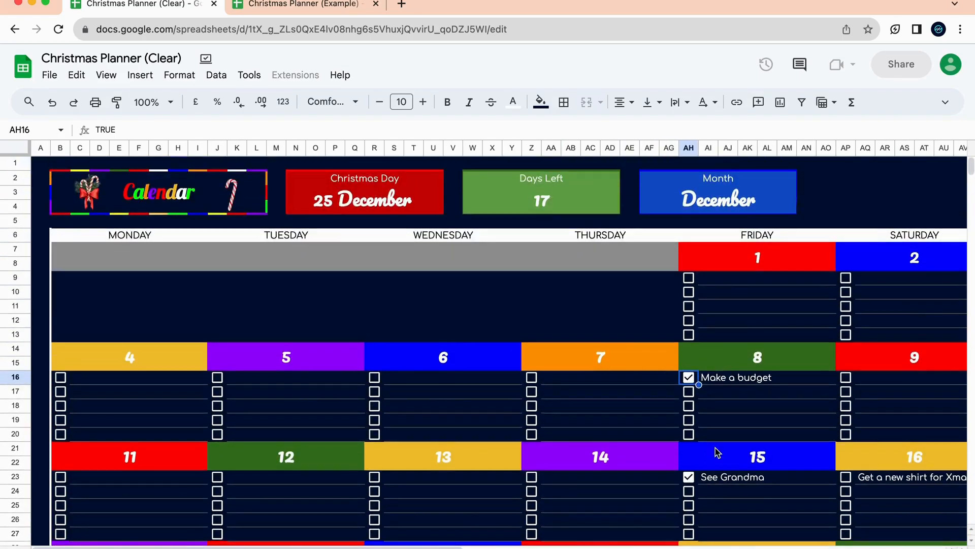
scroll(716, 451, "down", 2)
scroll(715, 452, "up", 2)
scroll(716, 452, "right", 5)
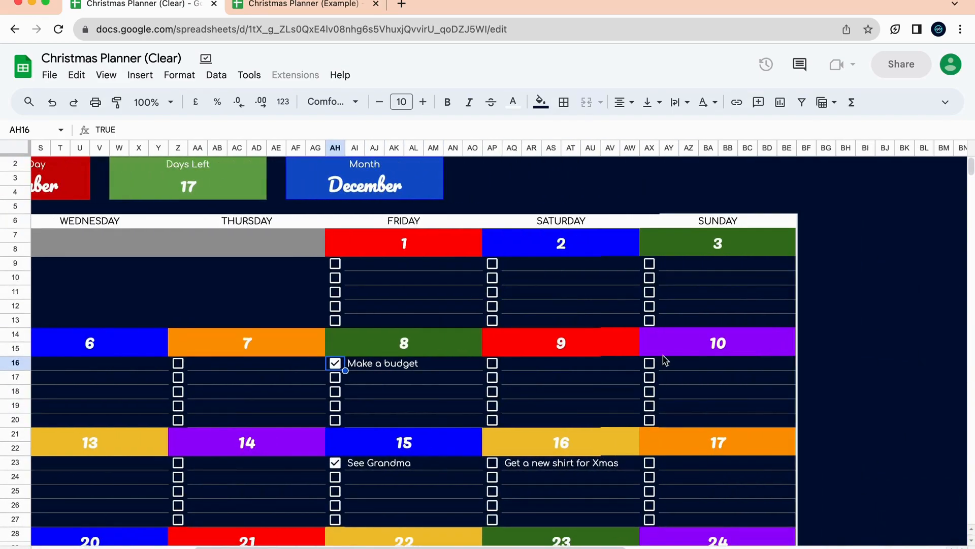
left_click(164, 109)
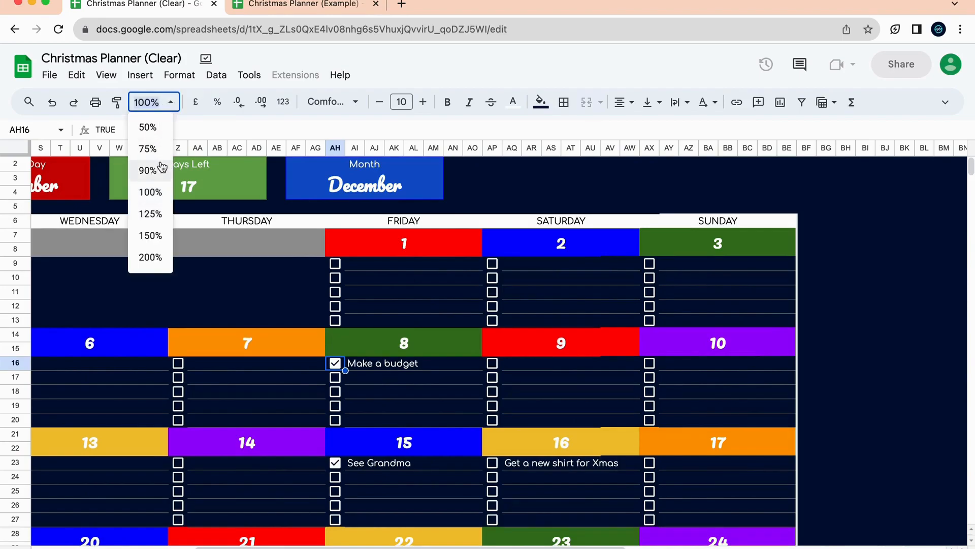
left_click(148, 148)
scroll(192, 260, "left", 3)
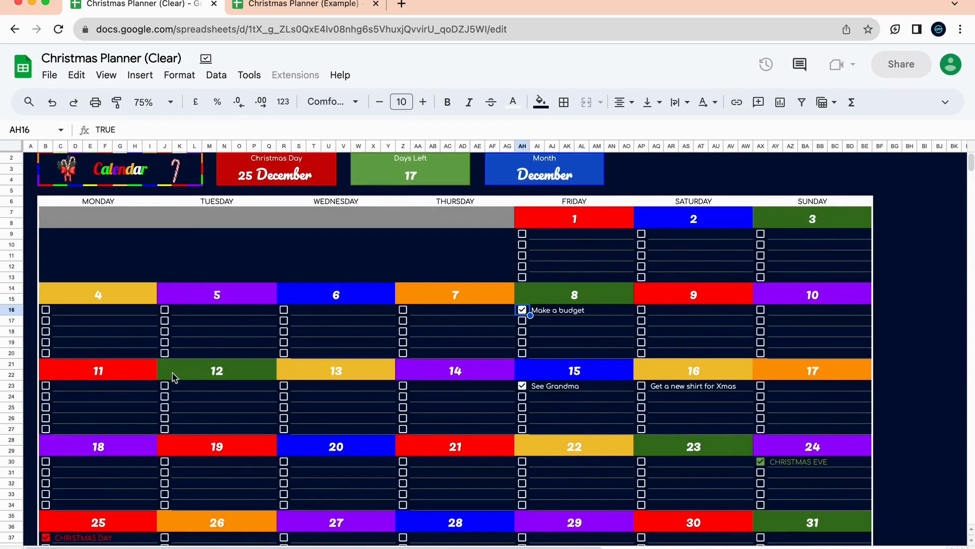
Scroll up and down through the December calendar to review the entered tasks.
scroll(418, 468, "down", 5)
scroll(418, 469, "up", 4)
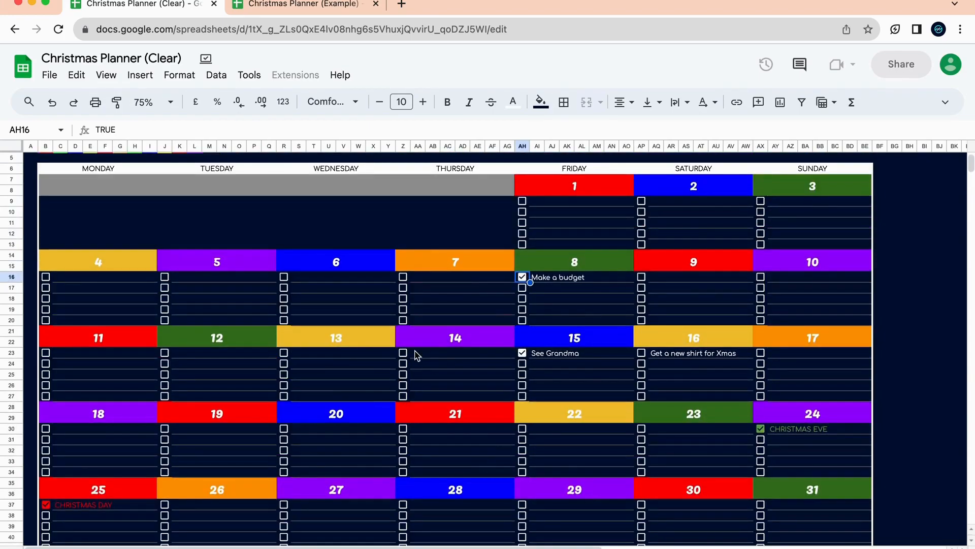
scroll(417, 355, "up", 2)
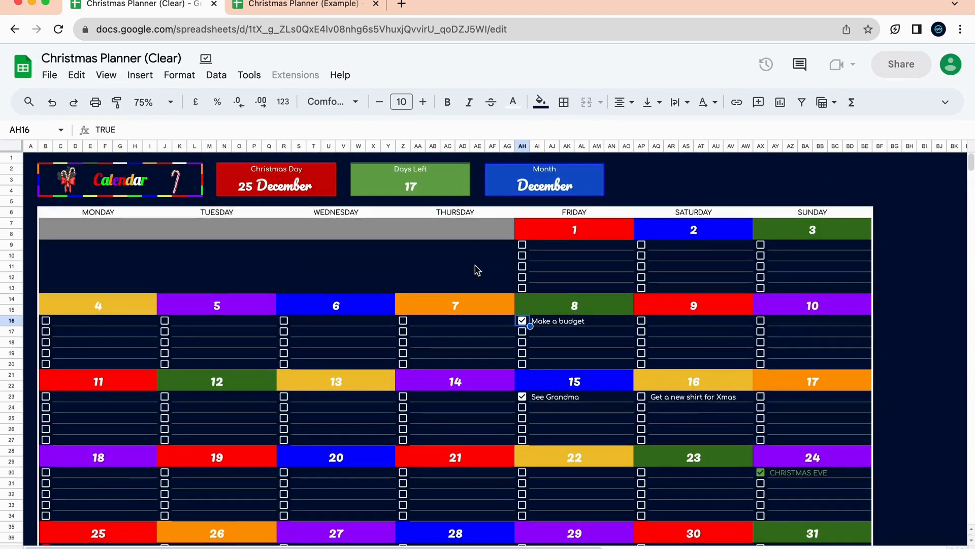
scroll(496, 344, "down", 5)
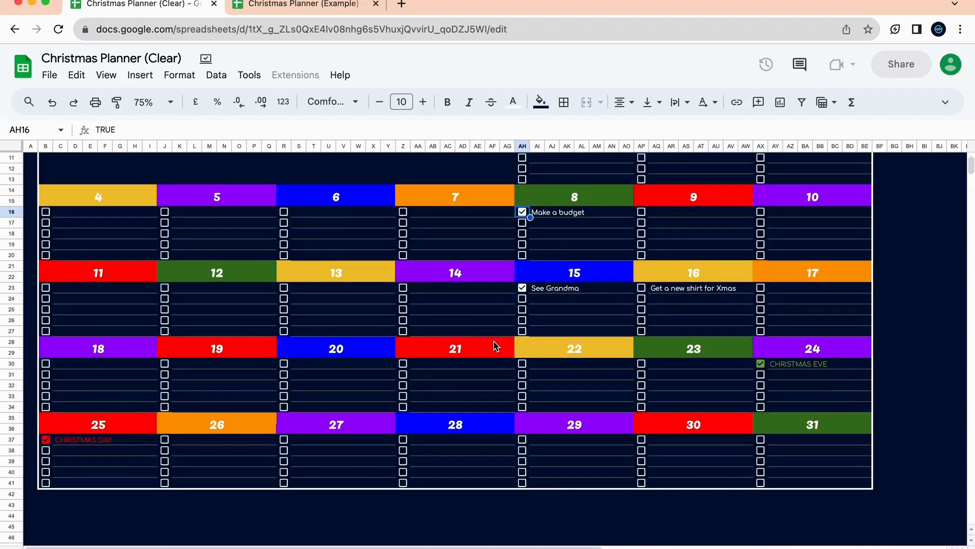
scroll(497, 346, "up", 5)
scroll(496, 346, "down", 5)
scroll(496, 346, "up", 5)
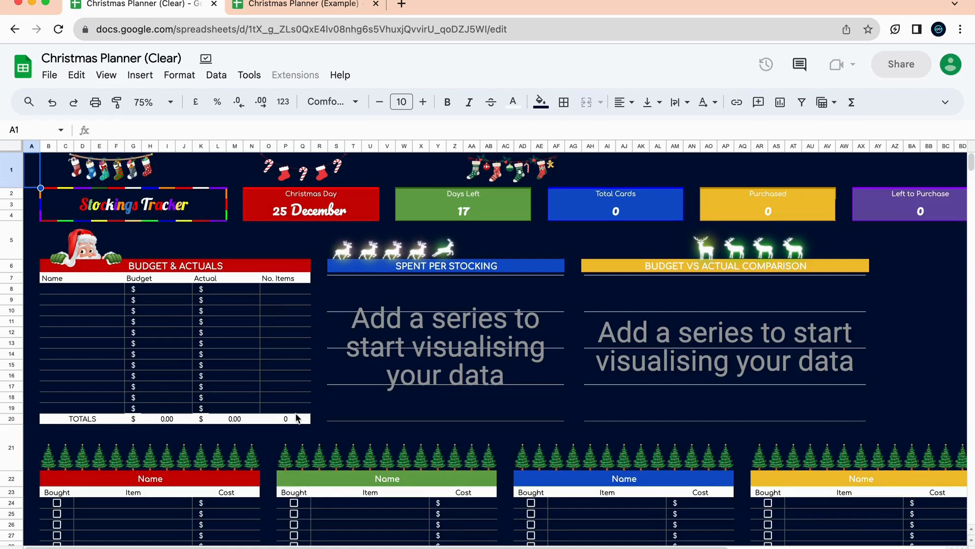
scroll(323, 495, "down", 15)
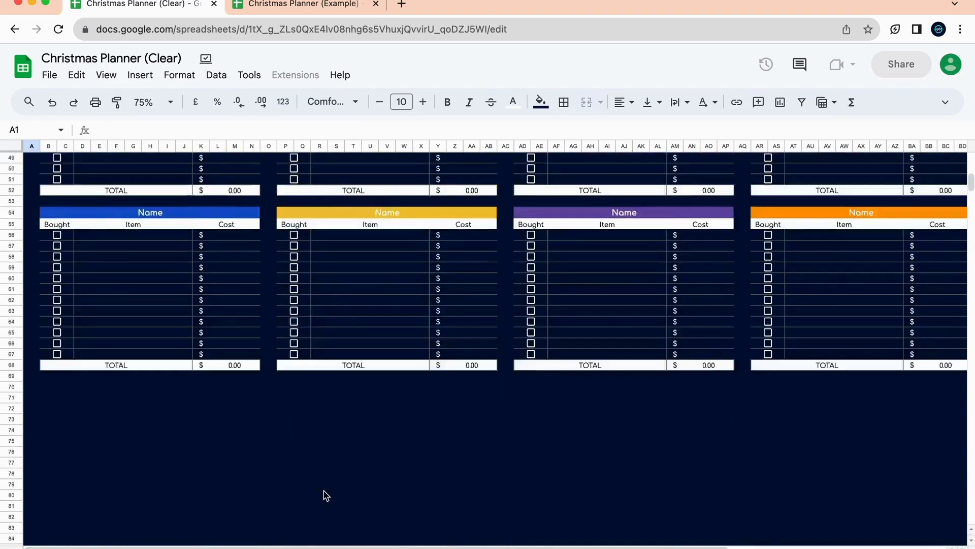
scroll(316, 320, "up", 10)
scroll(316, 320, "up", 5)
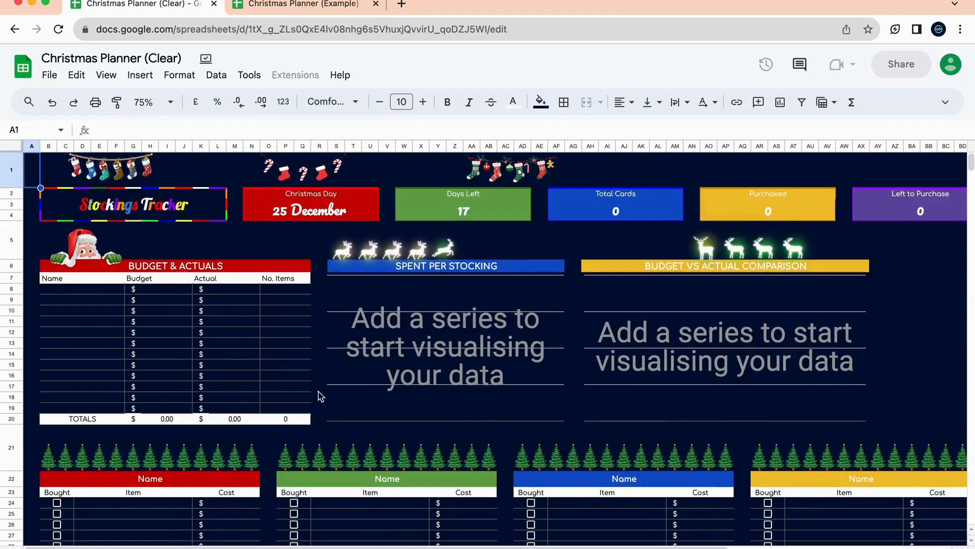
scroll(259, 467, "down", 3)
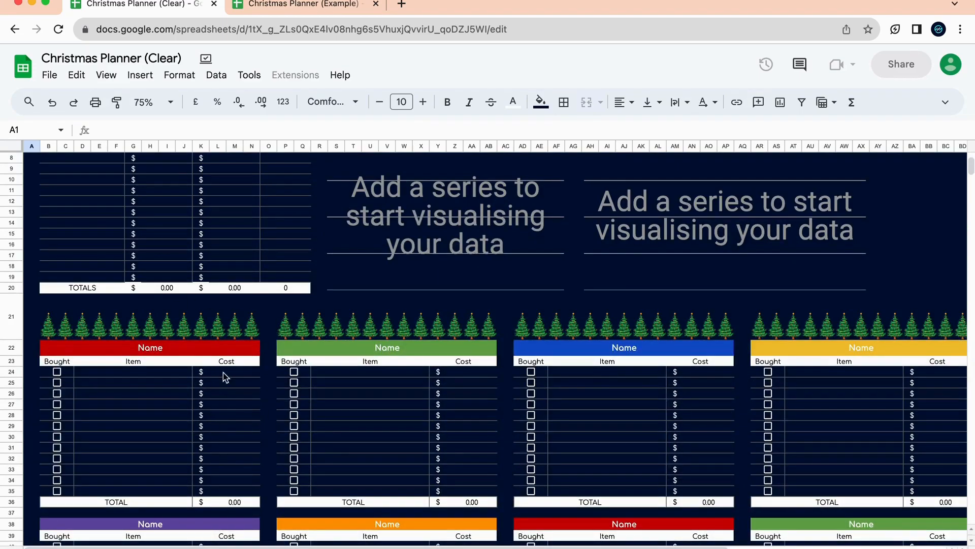
scroll(186, 397, "up", 3)
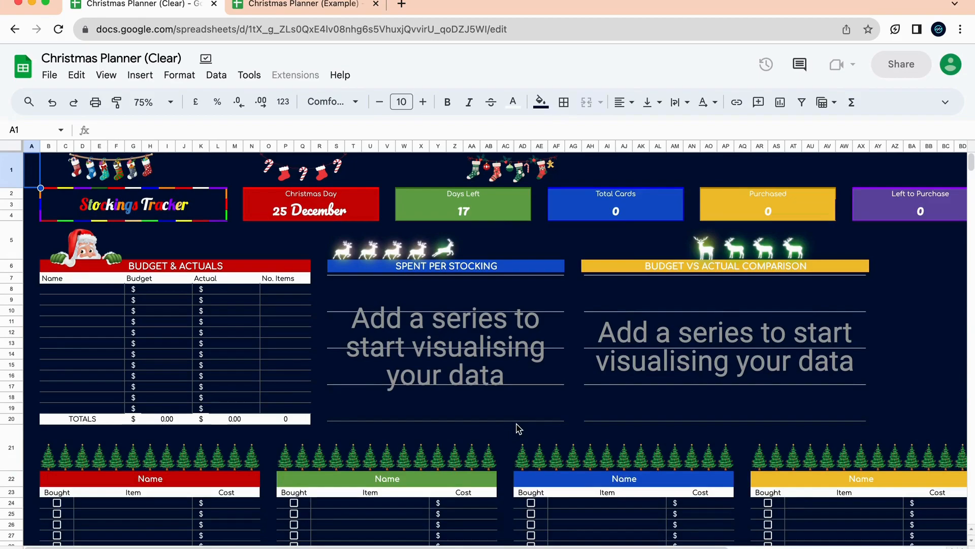
scroll(518, 428, "down", 6)
scroll(516, 428, "down", 1)
scroll(516, 429, "up", 7)
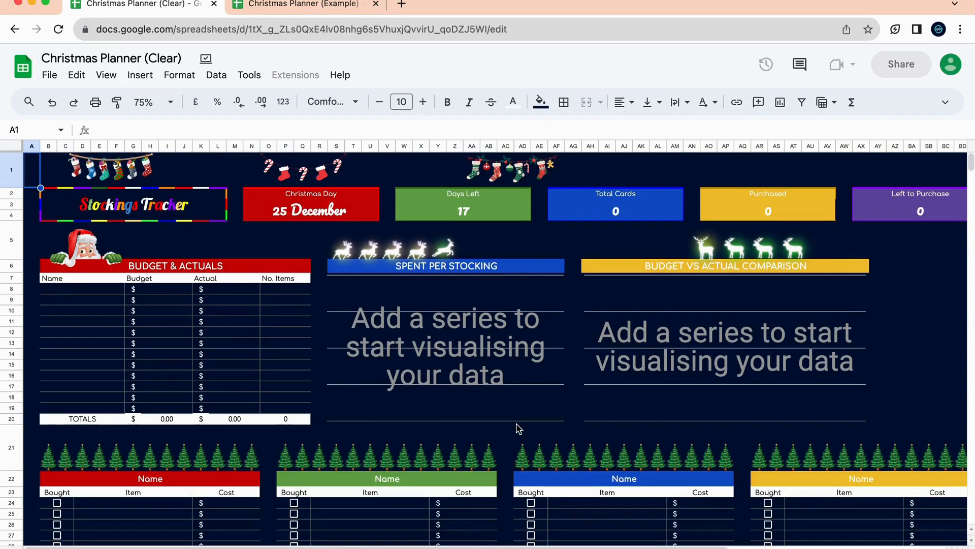
scroll(355, 214, "right", 3)
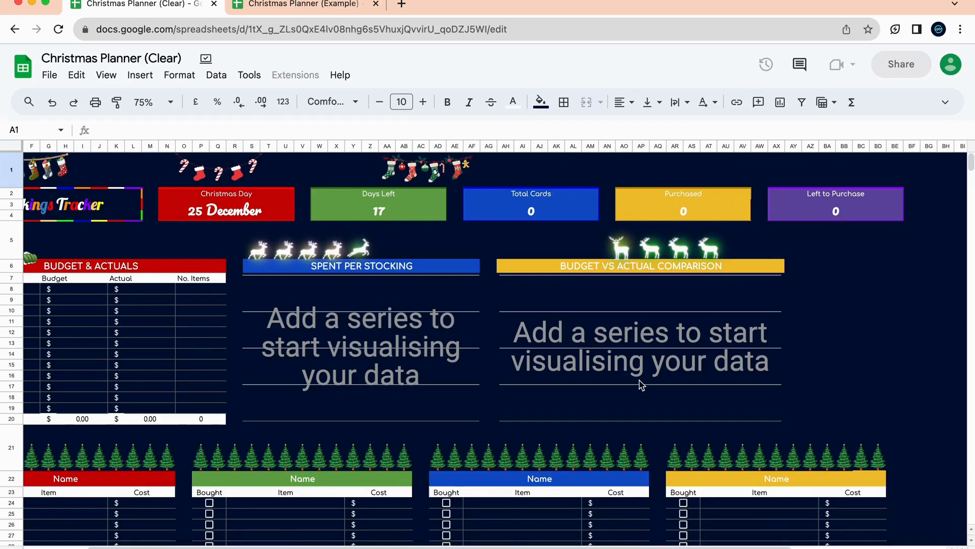
scroll(640, 382, "left", 3)
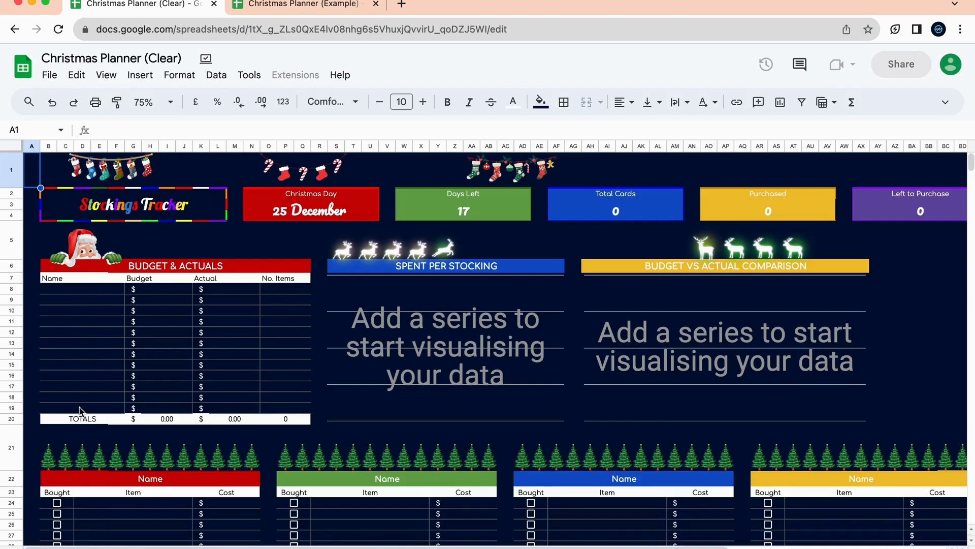
left_click(89, 318)
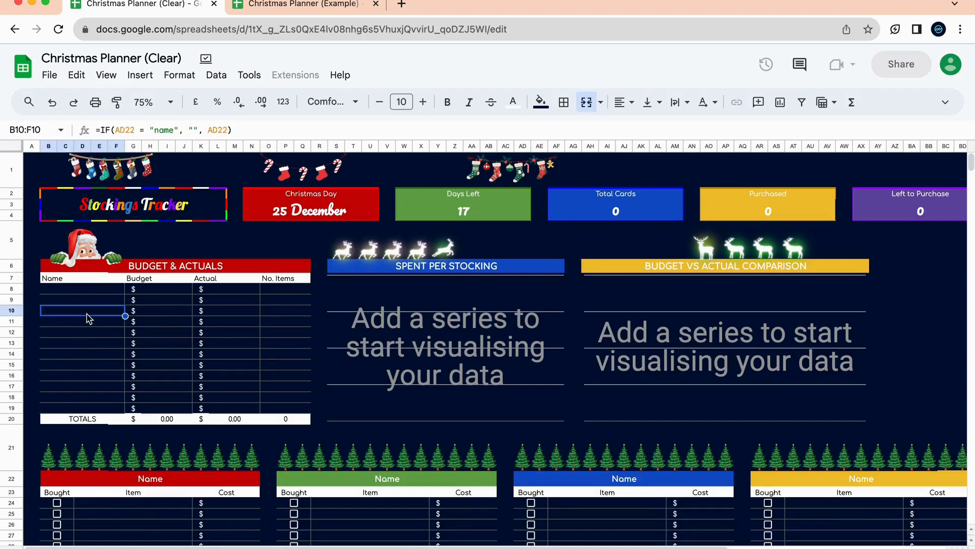
type("hello")
key("Return")
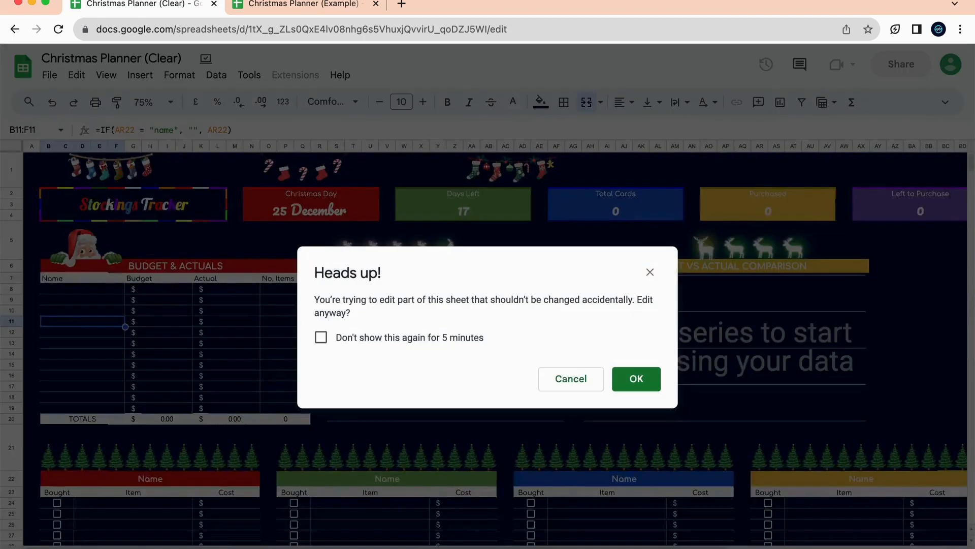
left_click(581, 389)
left_click(170, 294)
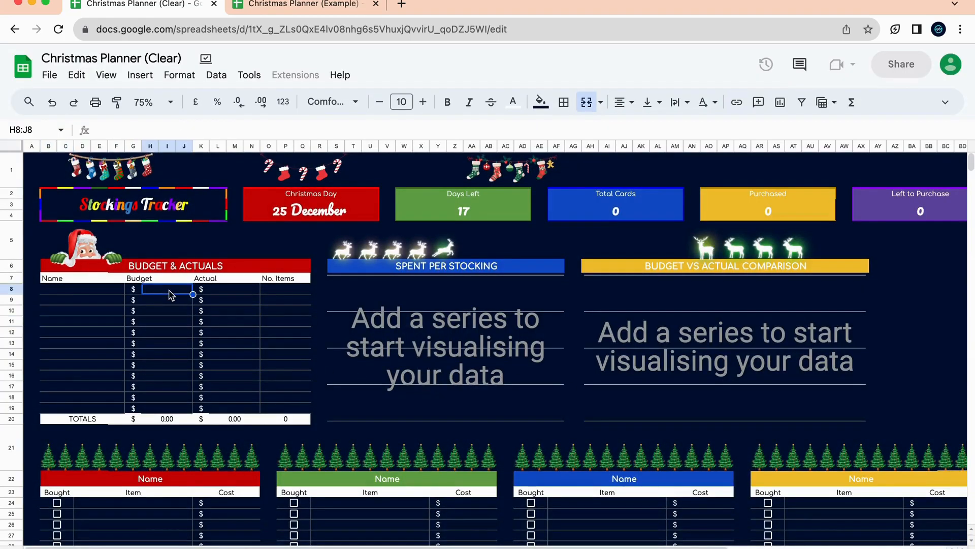
left_click(173, 310)
left_click(178, 291)
left_click(182, 333)
left_click_drag(181, 298, 181, 412)
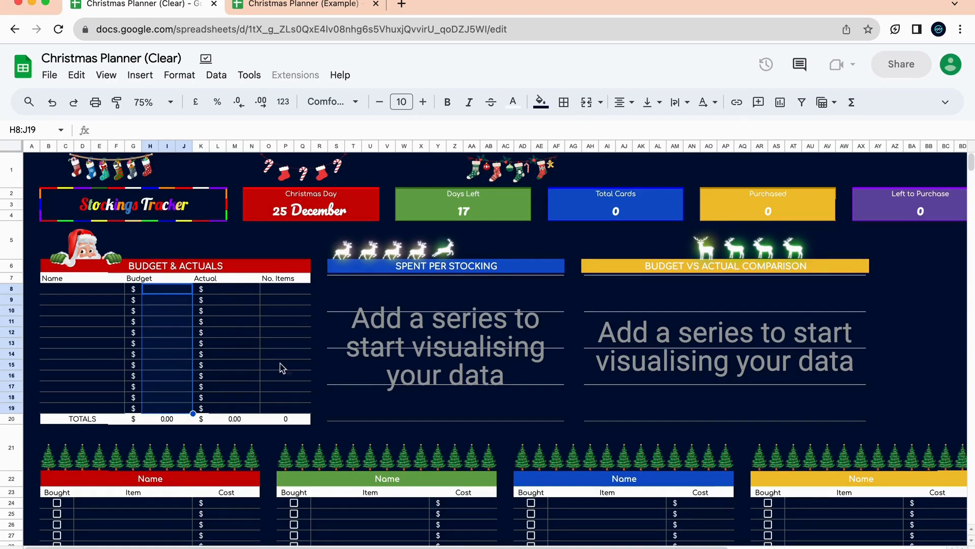
scroll(249, 403, "down", 3)
scroll(191, 258, "up", 3)
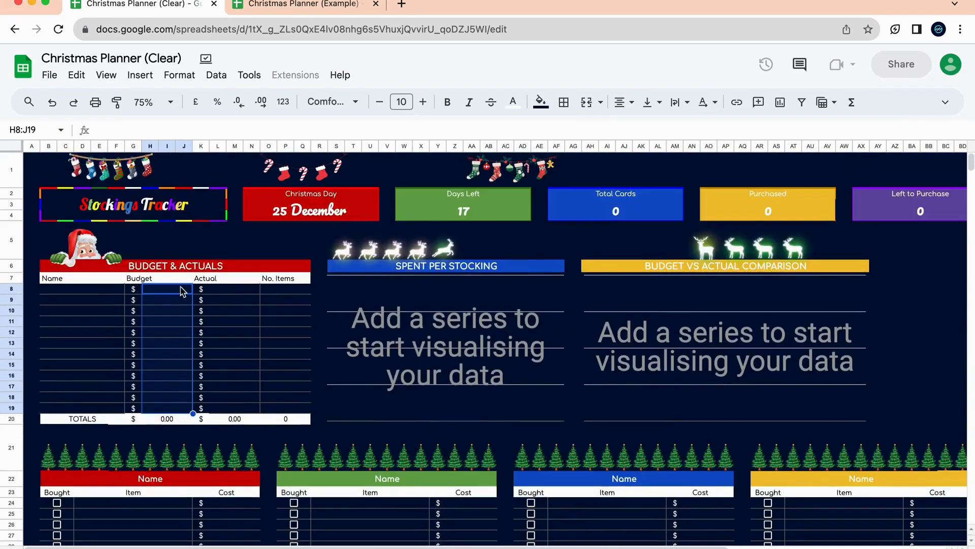
scroll(216, 367, "down", 3)
left_click(167, 364)
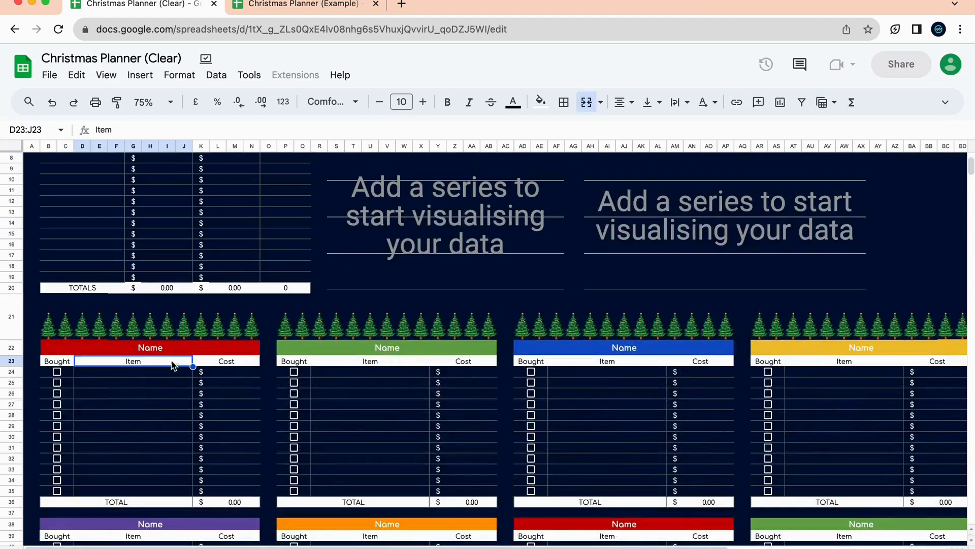
scroll(440, 452, "down", 4)
scroll(441, 450, "down", 2)
scroll(442, 451, "up", 3)
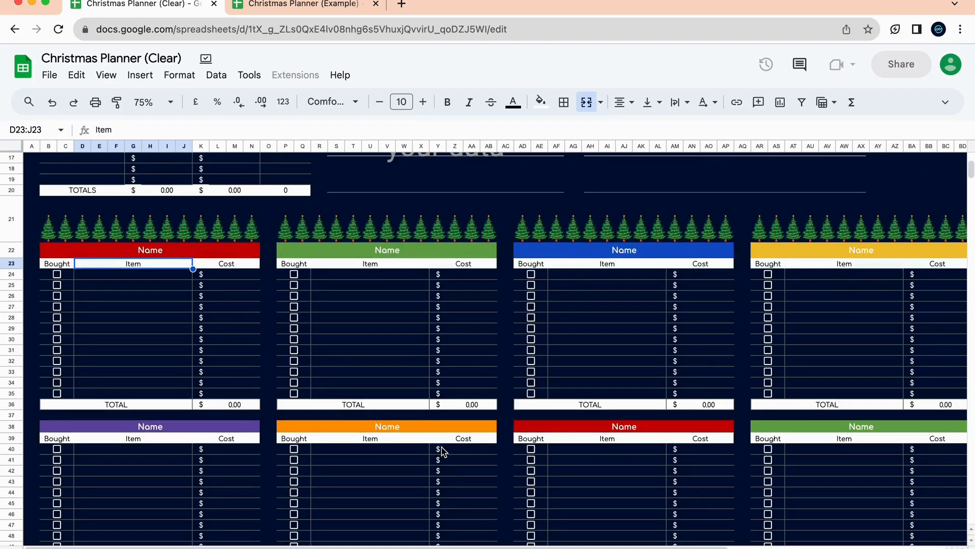
Name the red, green and blue stocking lists Prince, Jenny and Jeremy, then check the budget table.
left_click(191, 250)
type("Prince")
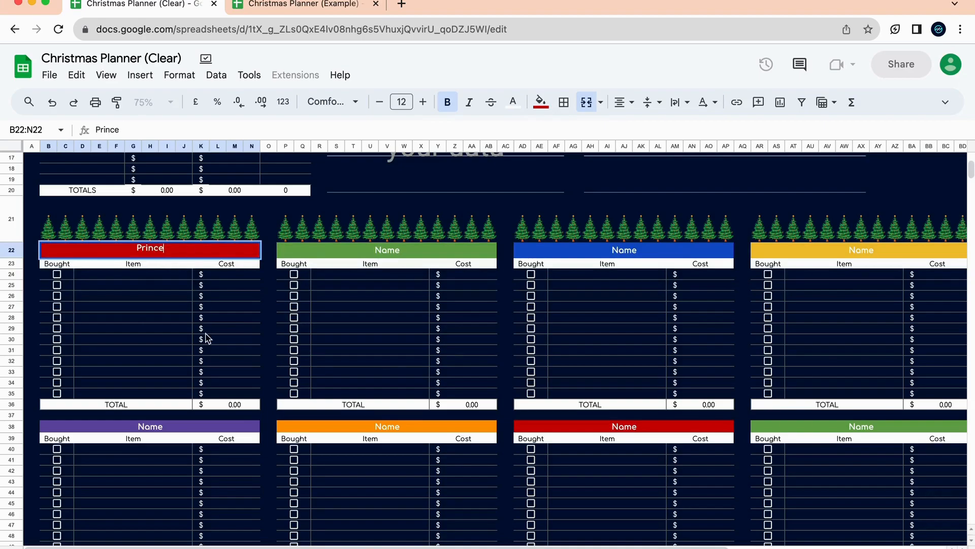
left_click(204, 329)
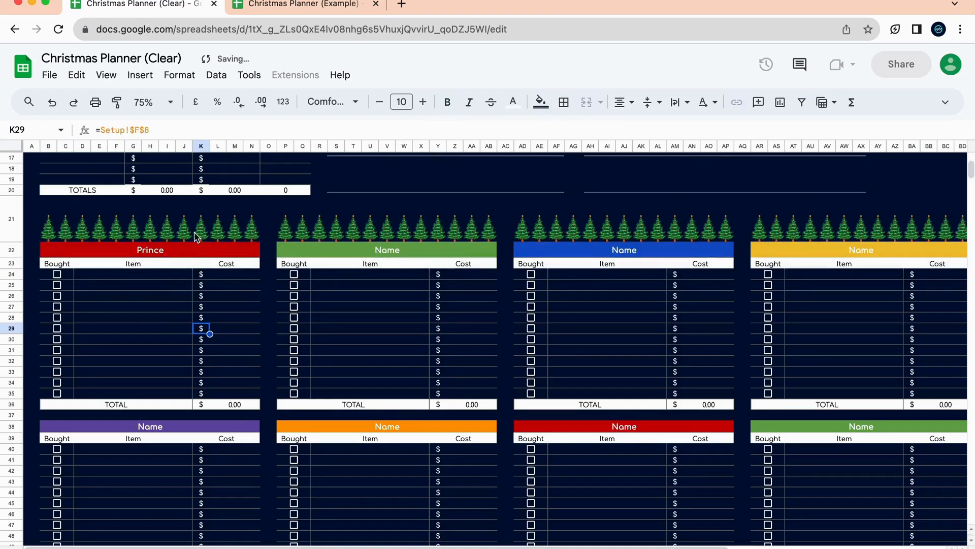
left_click(432, 250)
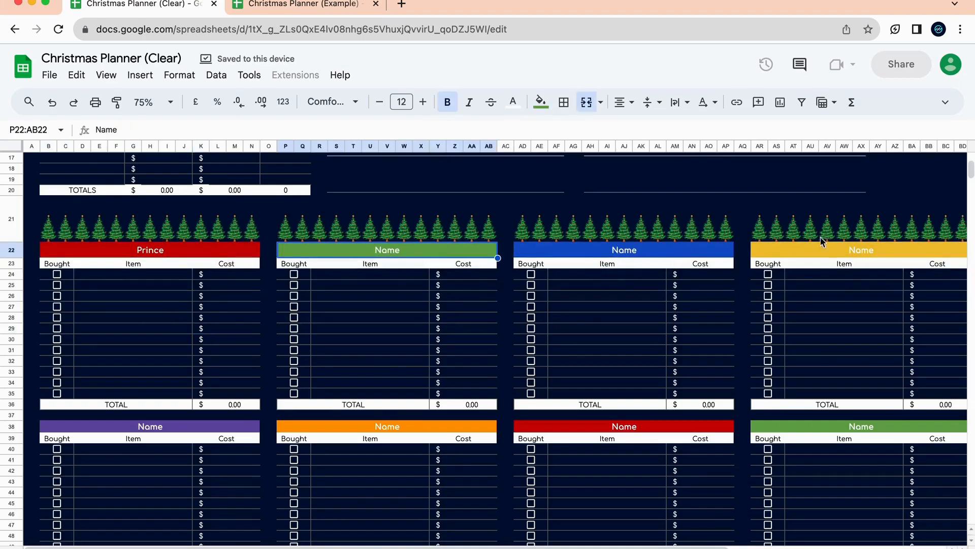
type("Jenny")
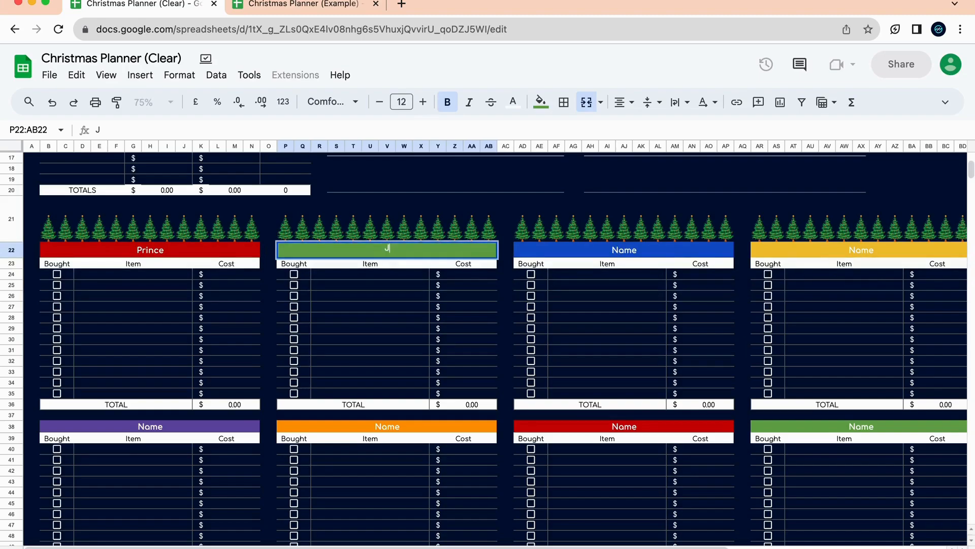
key("Return")
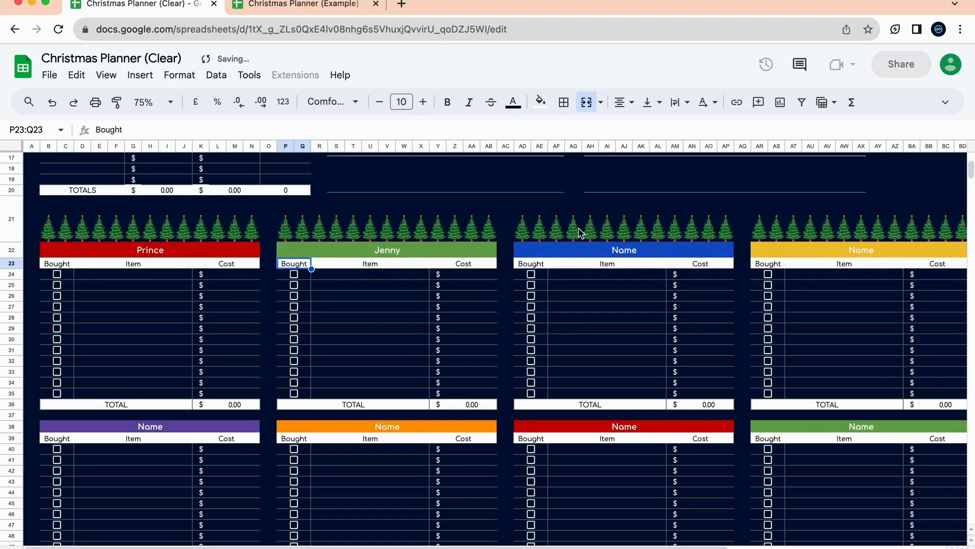
left_click(603, 252)
type("Jeremy")
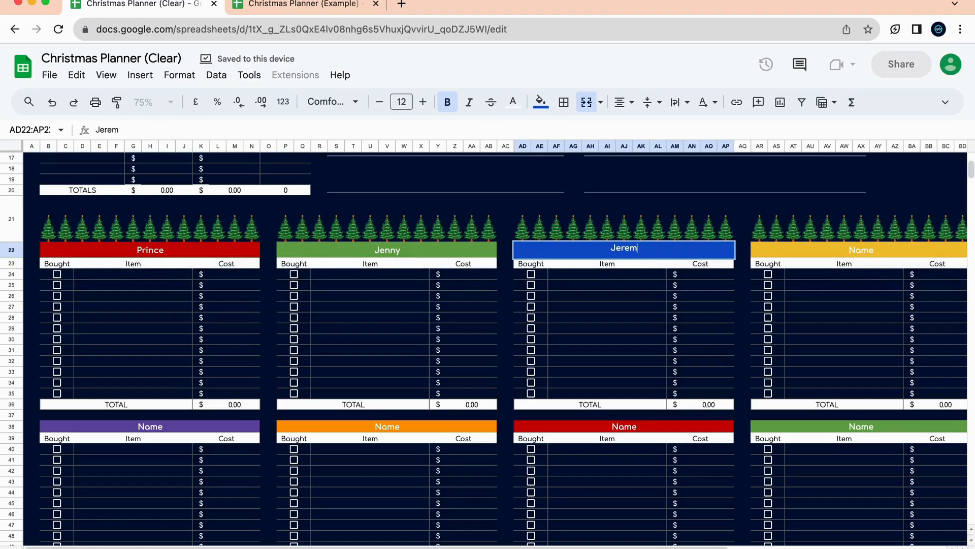
left_click(576, 308)
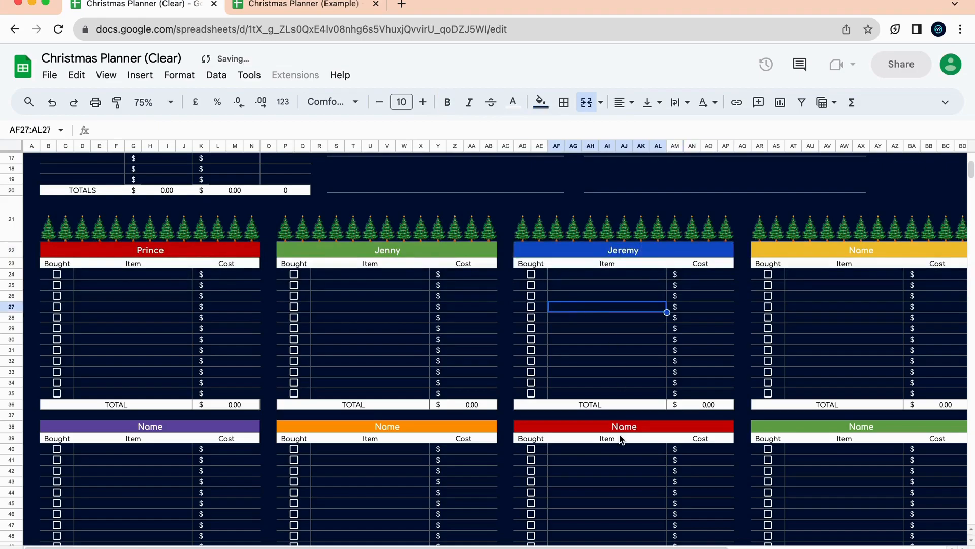
scroll(620, 439, "up", 5)
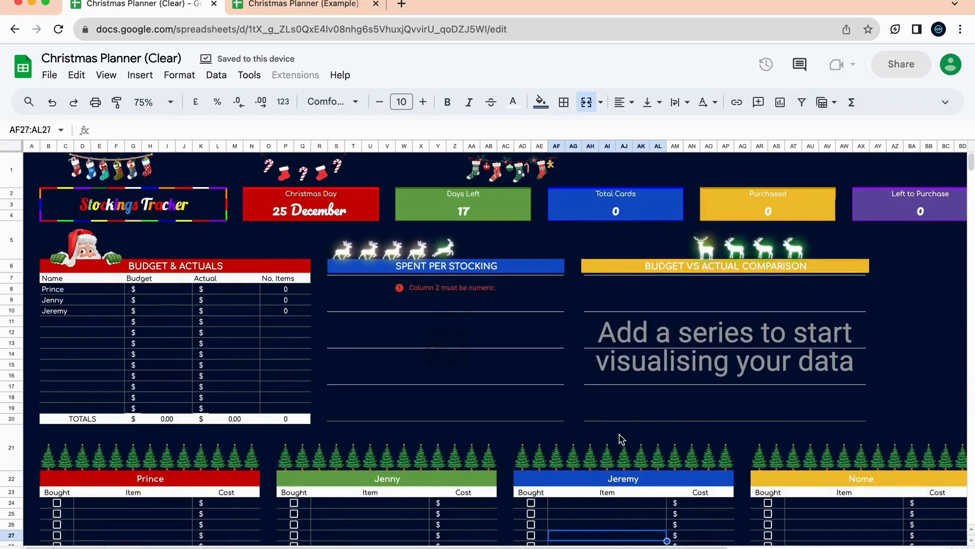
scroll(622, 439, "down", 3)
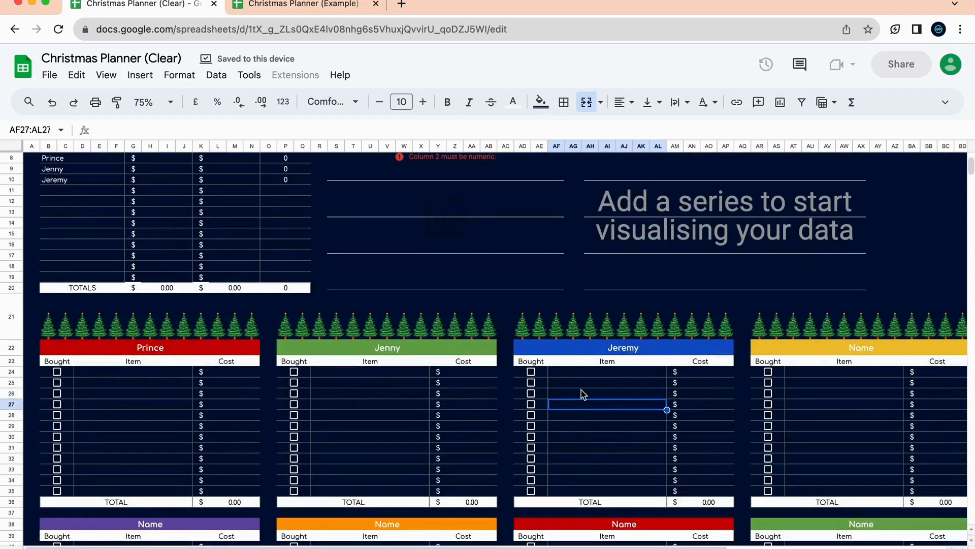
scroll(583, 394, "up", 2)
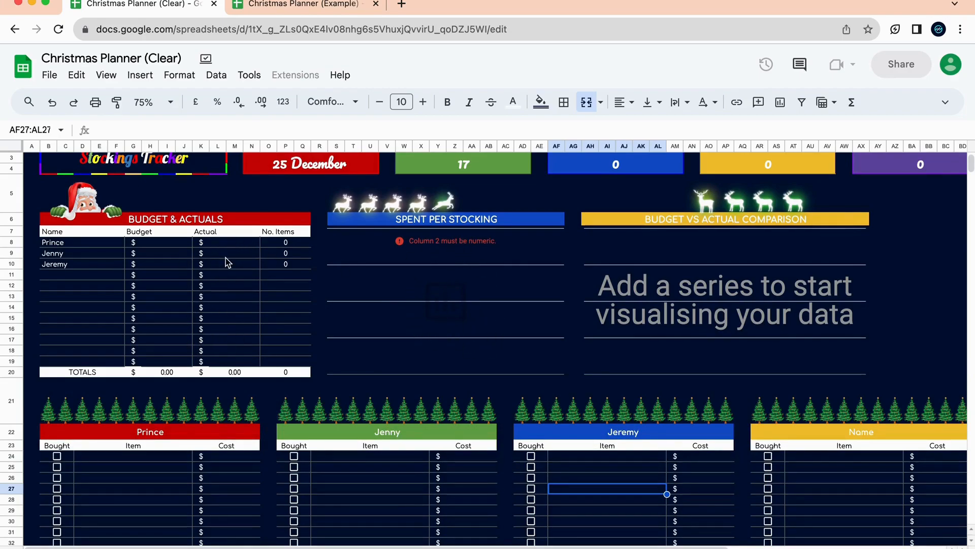
Enter stocking budgets of 50 for Prince, 200 for Jenny and 150 for Jeremy.
left_click(168, 244)
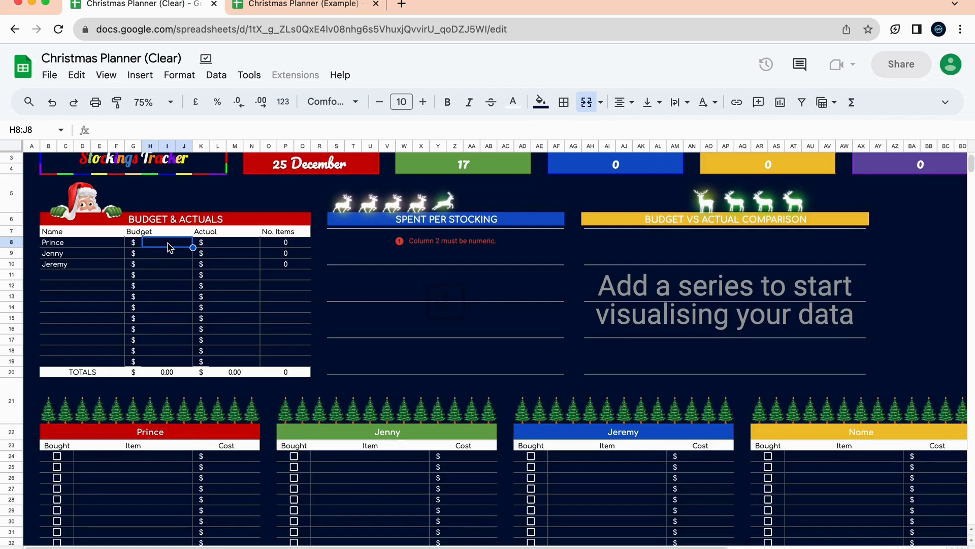
type("50")
key("Return")
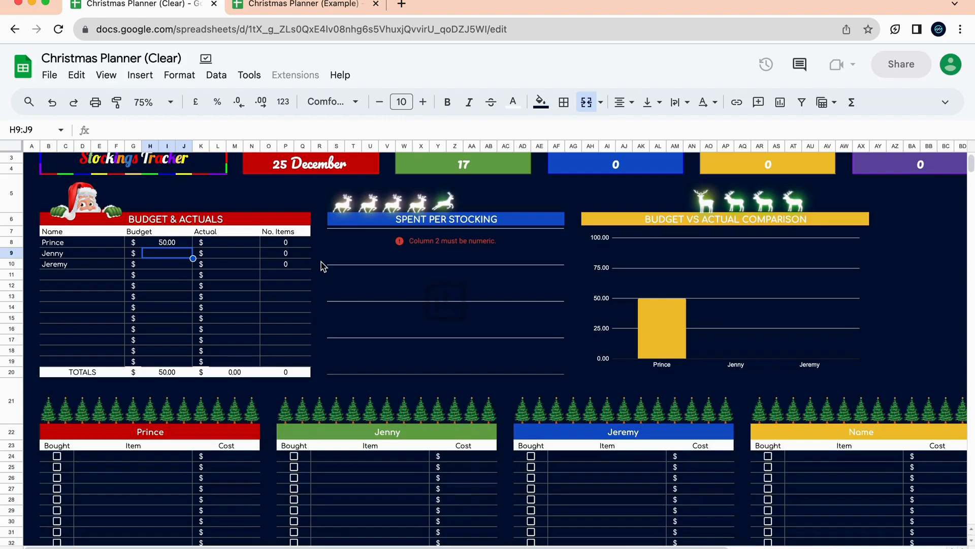
scroll(360, 352, "down", 3)
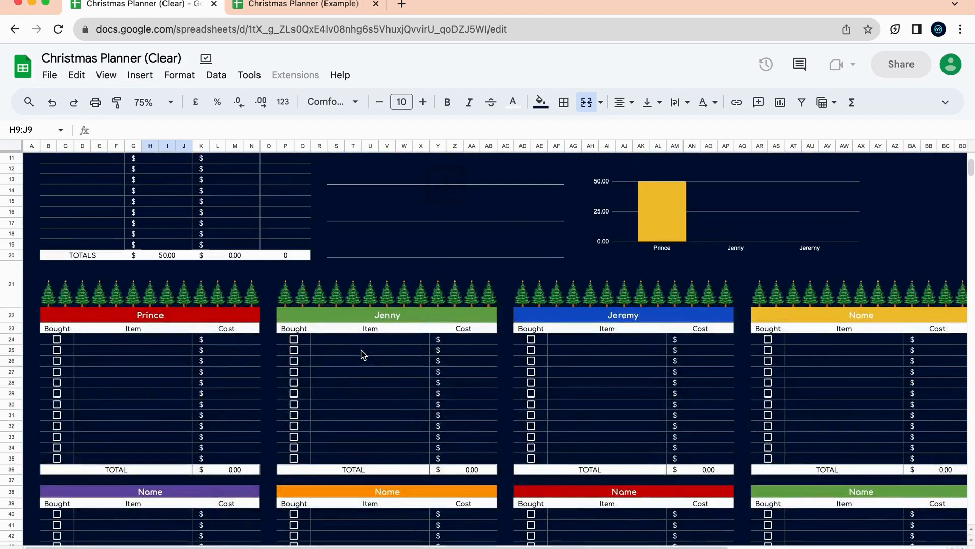
scroll(362, 353, "up", 5)
type("1")
type("00")
key("Return")
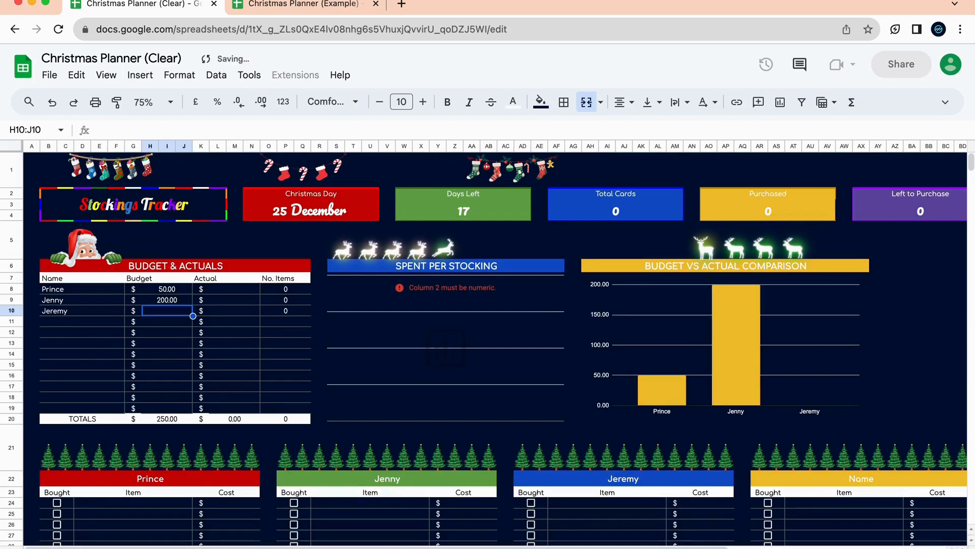
type("150")
key("Return")
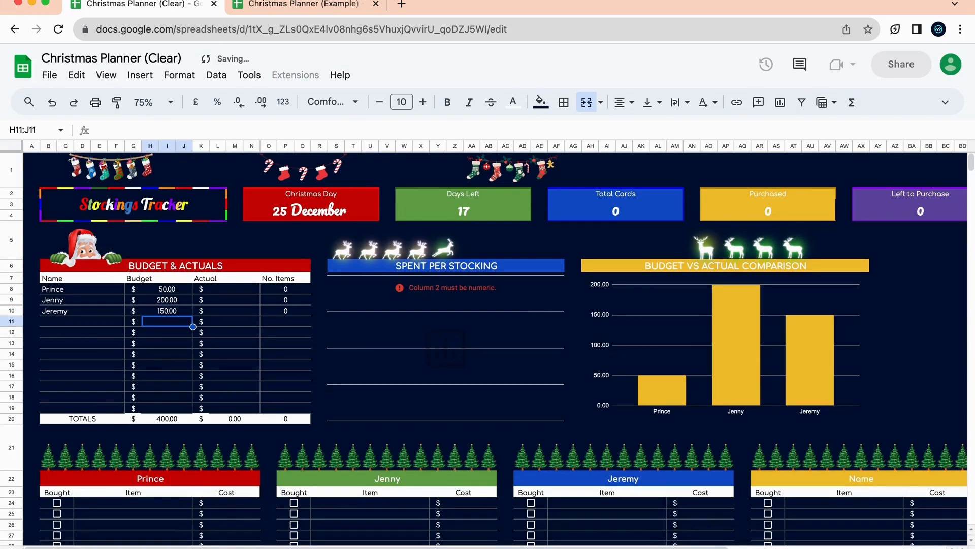
scroll(342, 435, "down", 3)
scroll(283, 295, "up", 2)
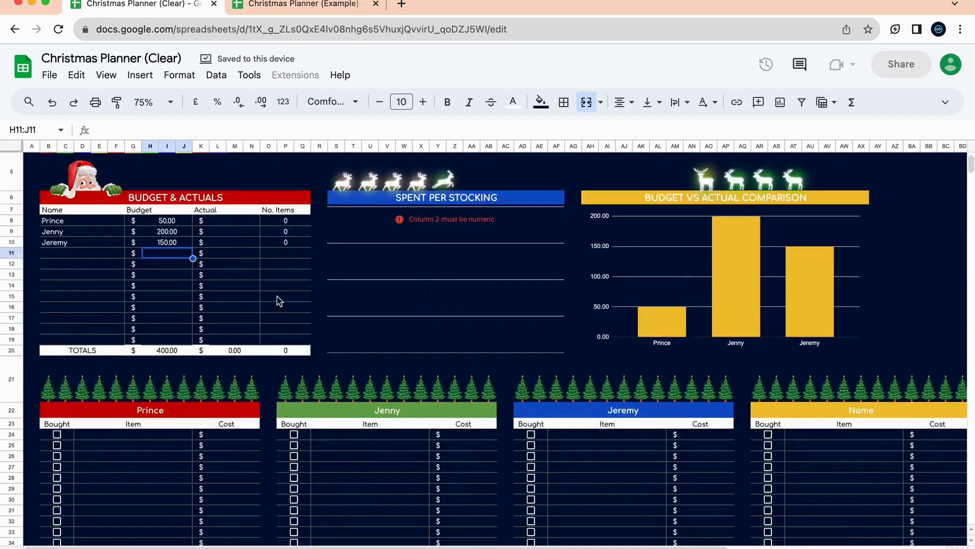
left_click(246, 241)
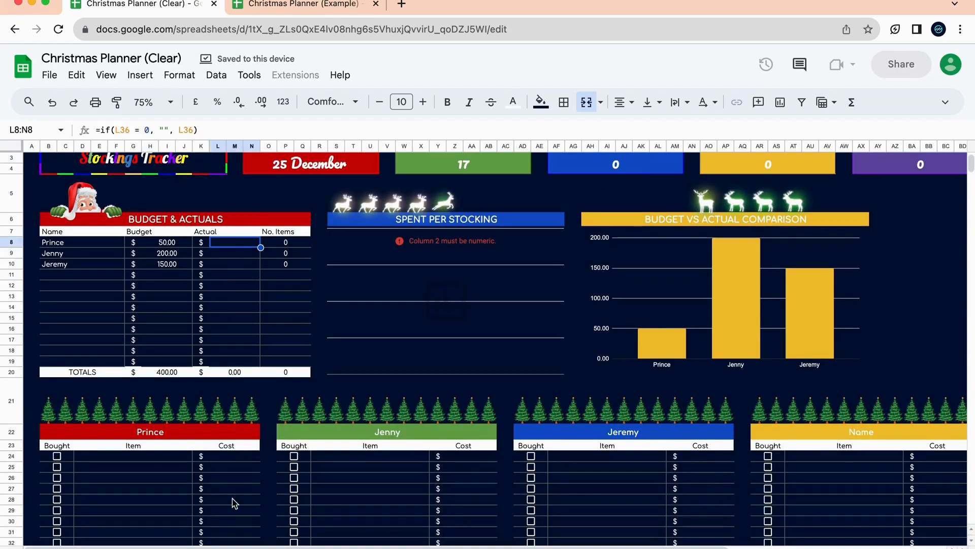
scroll(235, 503, "down", 1)
scroll(219, 437, "up", 2)
type("6")
key("Return")
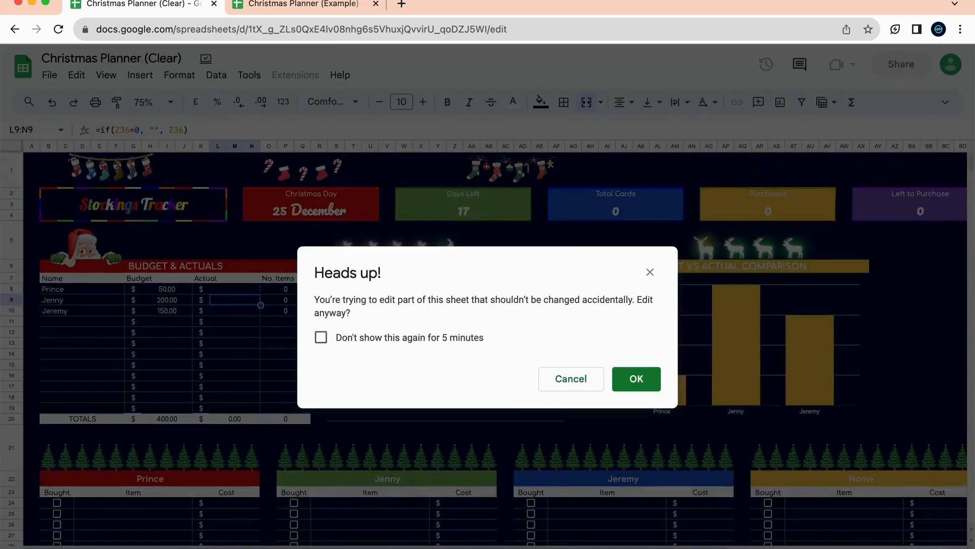
left_click(571, 387)
scroll(218, 440, "down", 5)
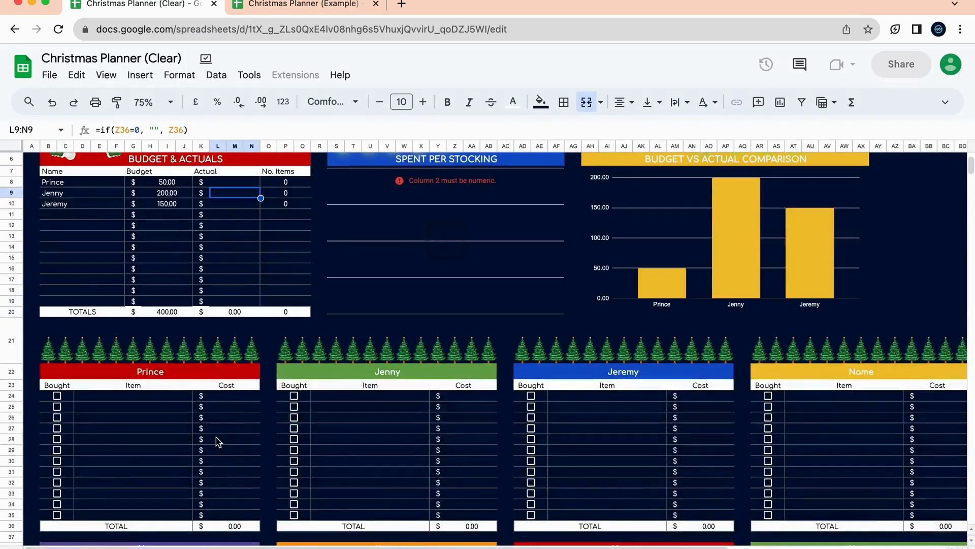
left_click(133, 354)
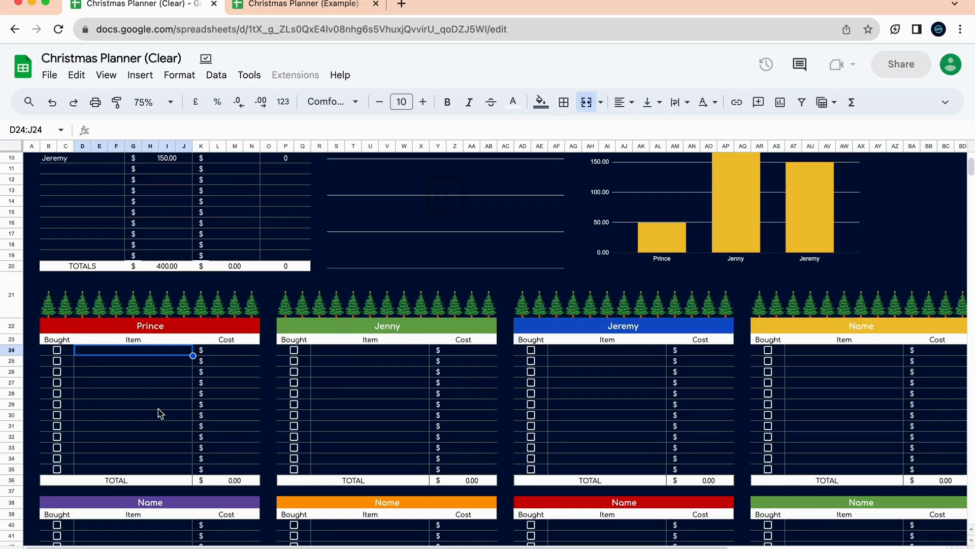
Add Shoes costing 50 to Prince's gift list and tick it as bought.
type("Shoes")
key("Return")
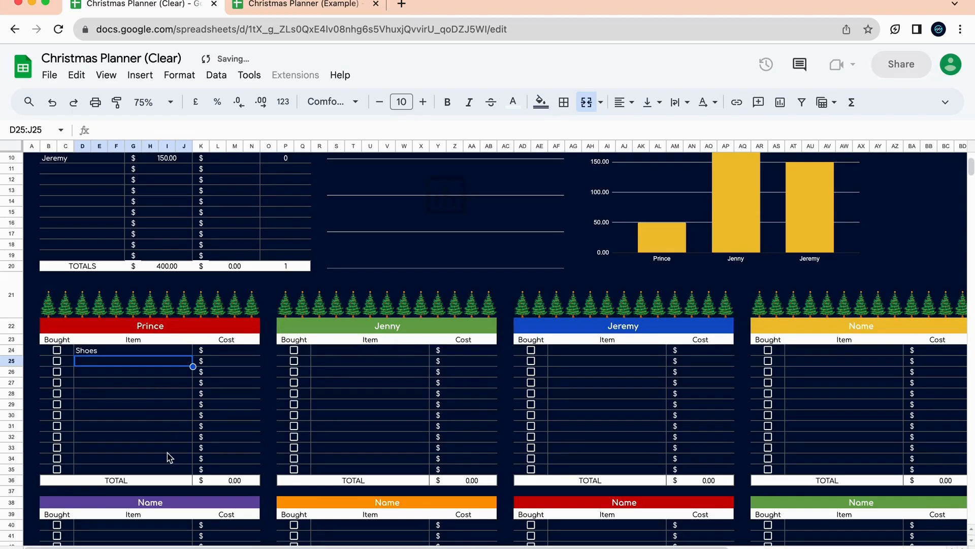
scroll(160, 369, "up", 2)
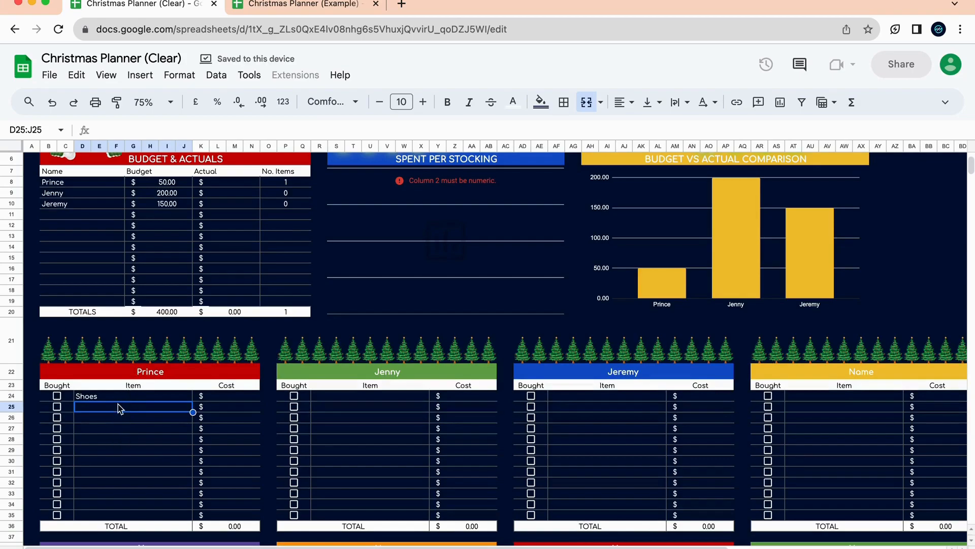
left_click(219, 397)
type("50")
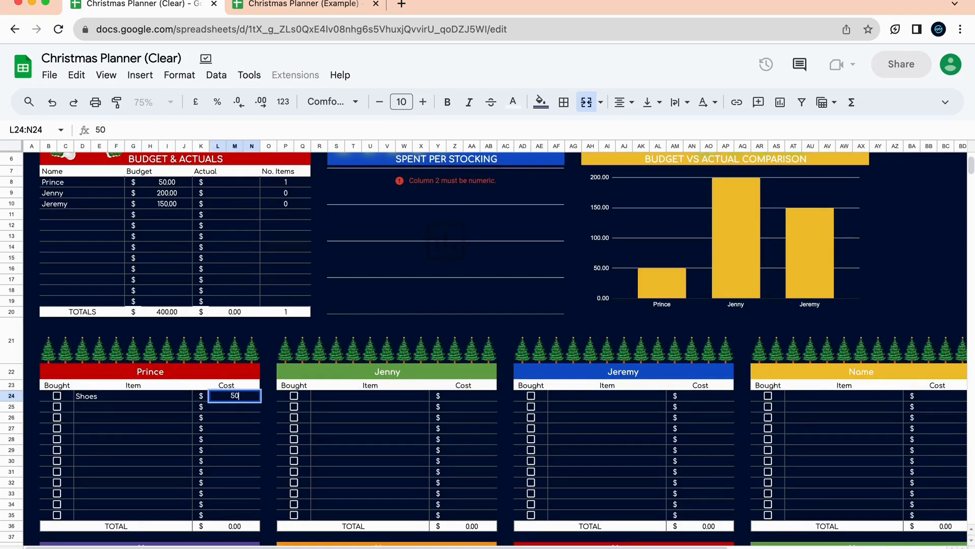
key("Return")
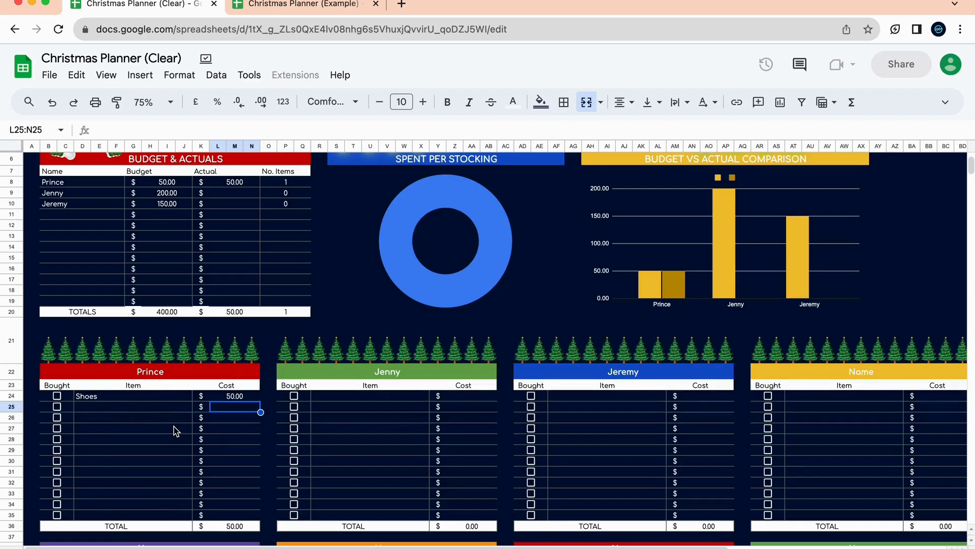
left_click(57, 400)
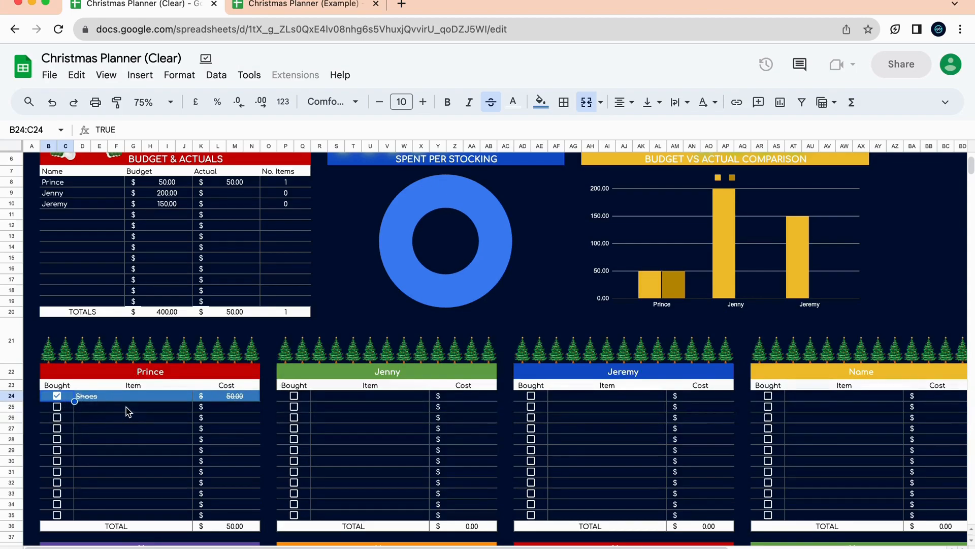
Add Quote Card costing 30 as Jenny's first gift item.
left_click(395, 399)
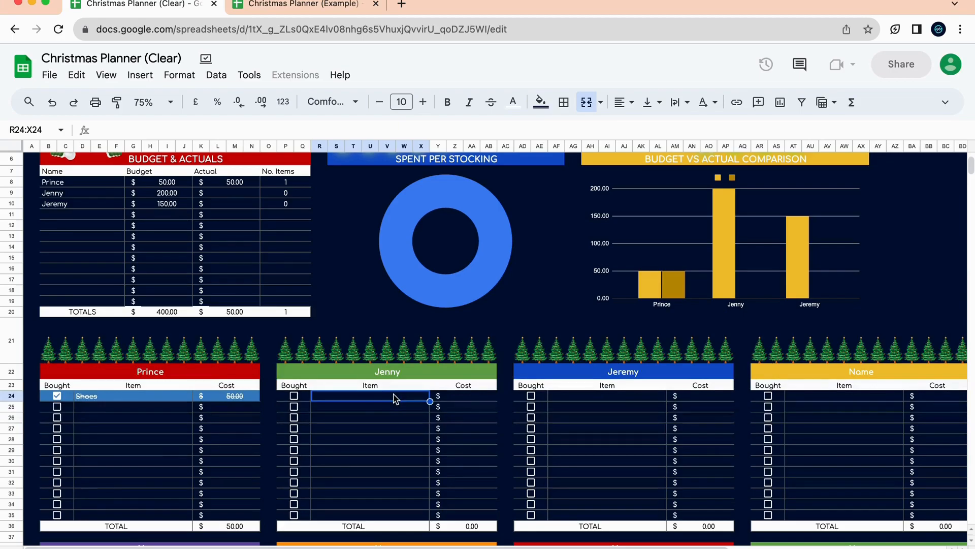
type("Quote Card")
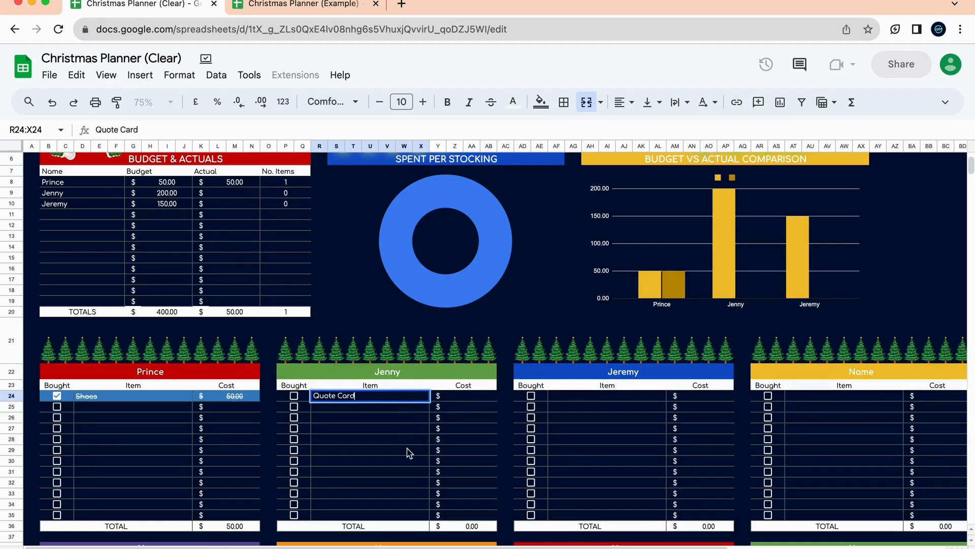
left_click(406, 450)
left_click(476, 397)
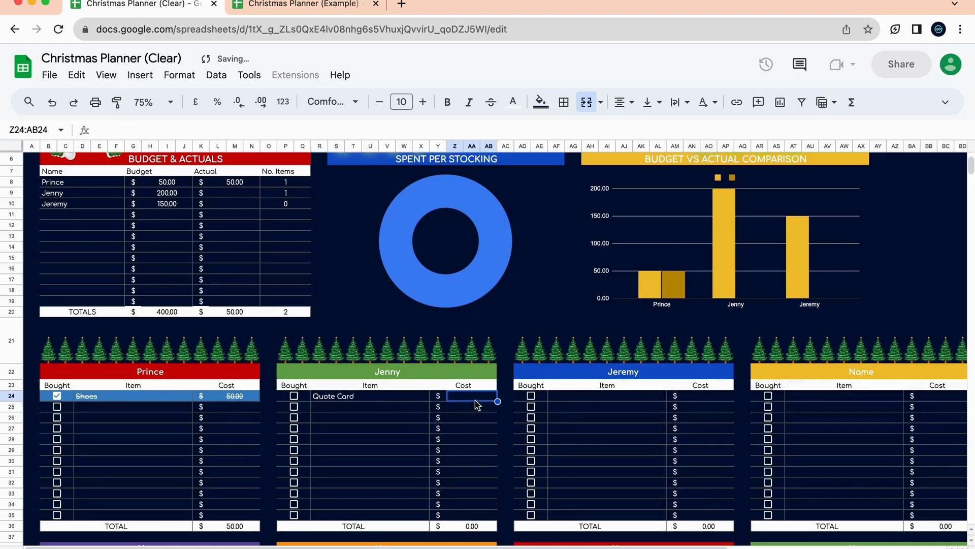
type("30")
key("Return")
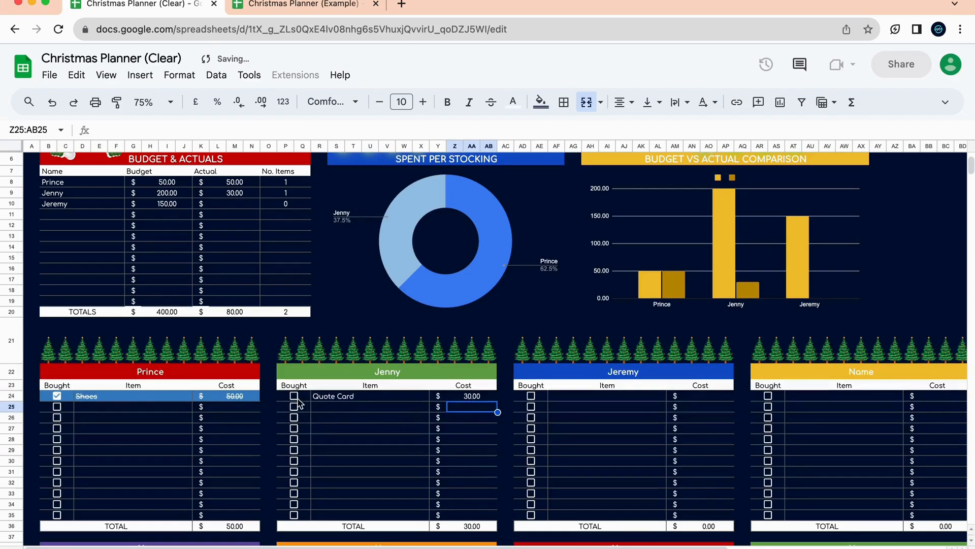
Add Barbie Bracelet costing 20 as her second item and mark Quote Card as bought.
left_click(367, 409)
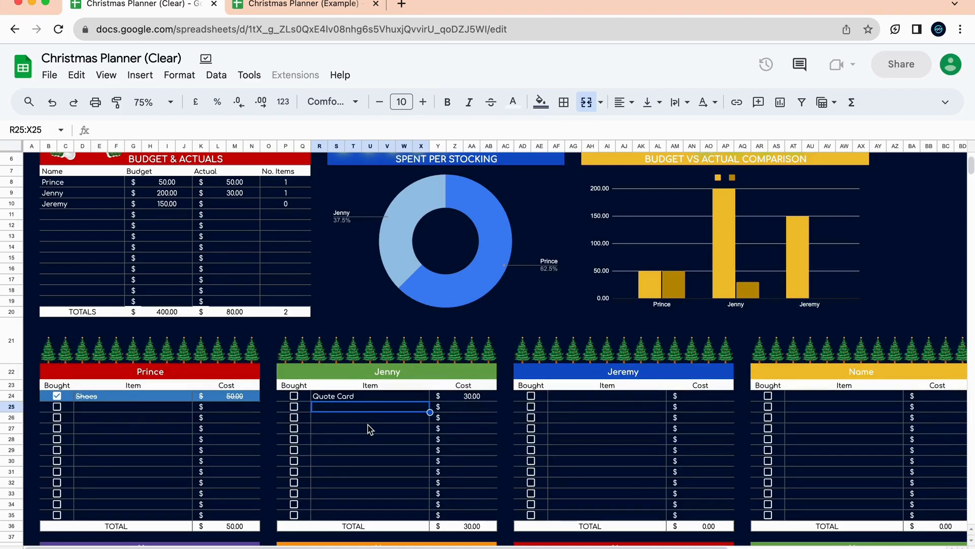
type("Bo")
key("BackSpace")
type("bie Bracel")
left_click(370, 451)
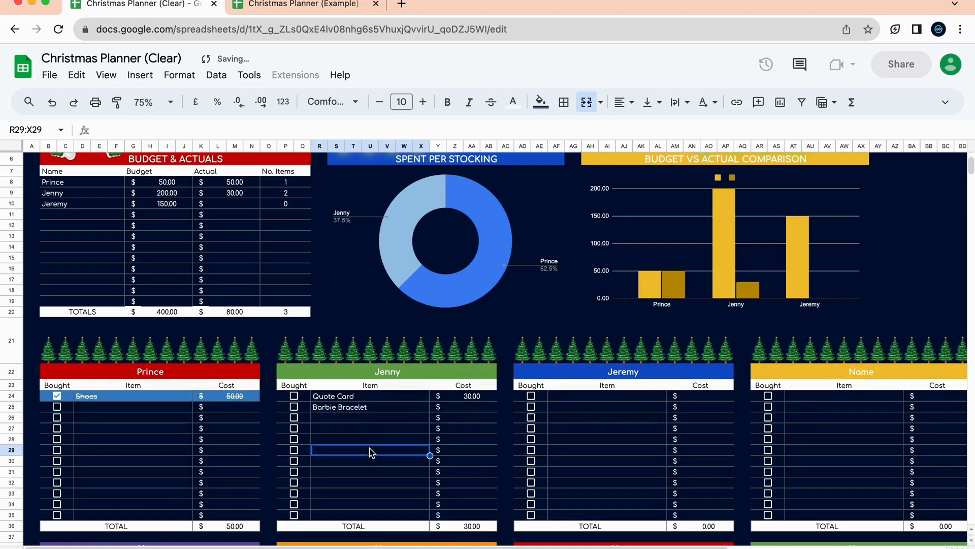
left_click(470, 408)
type("20")
key("Return")
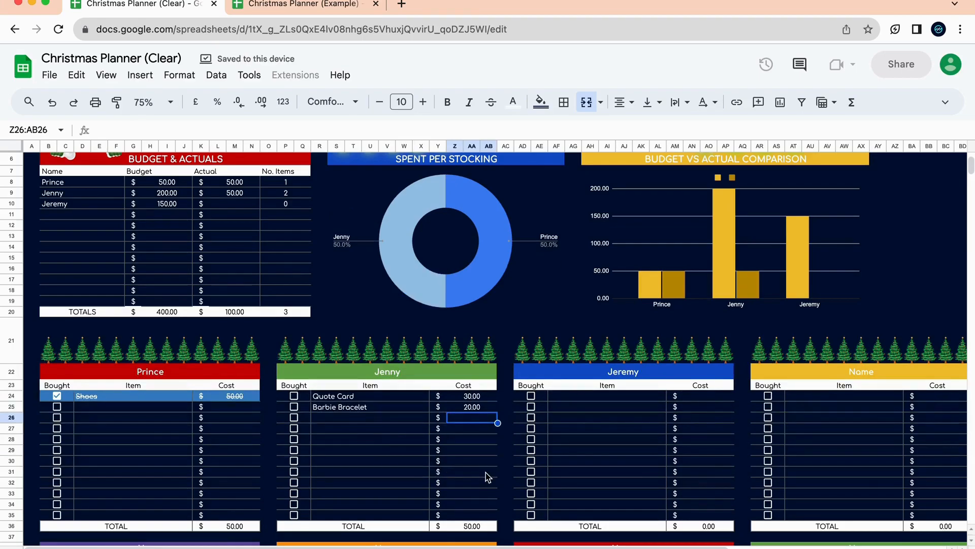
left_click(297, 400)
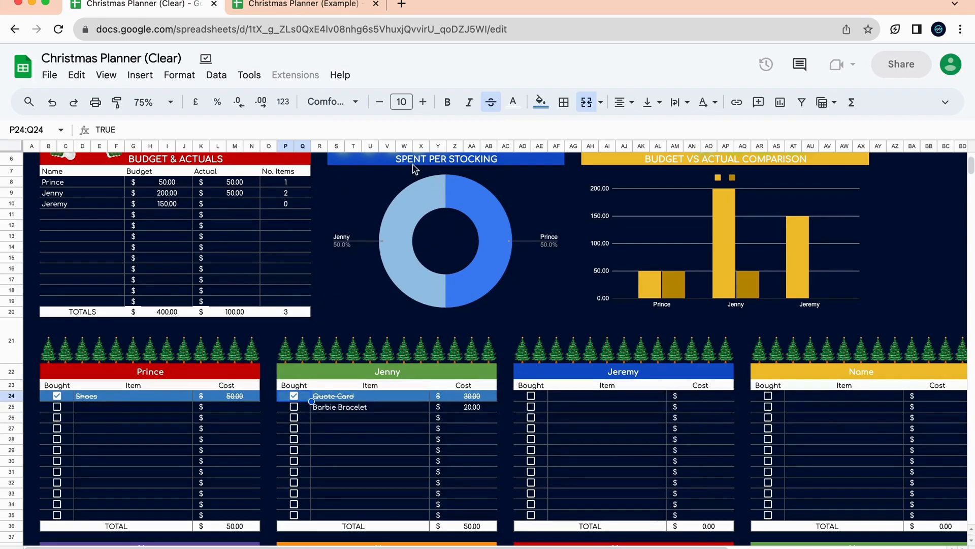
Add Car Poster costing 100 to Jeremy's stocking list and tick it as bought.
left_click(557, 237)
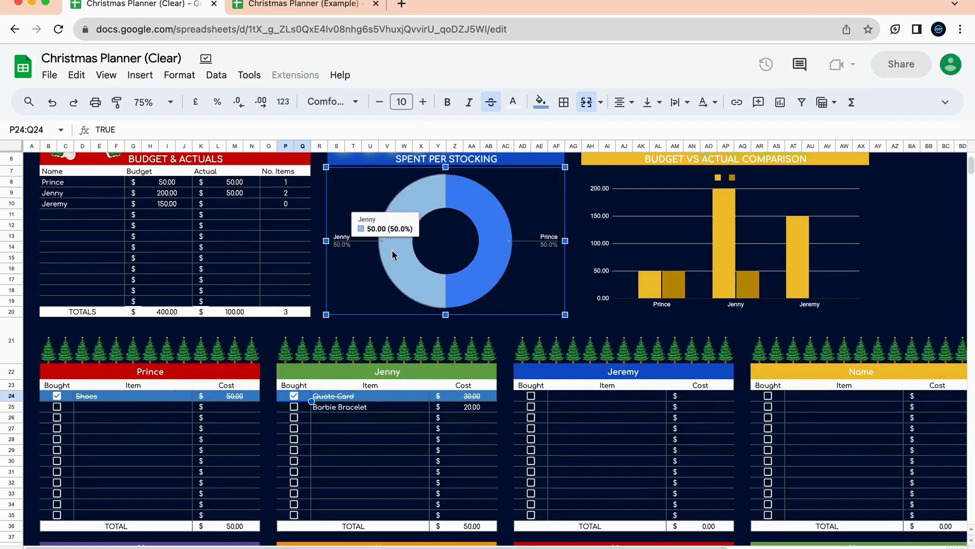
left_click(632, 399)
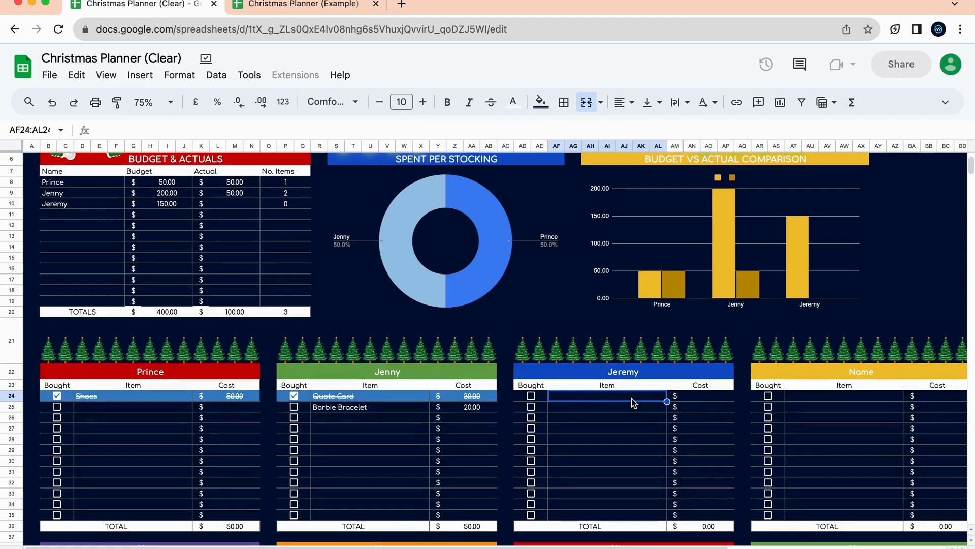
type("Car Poster")
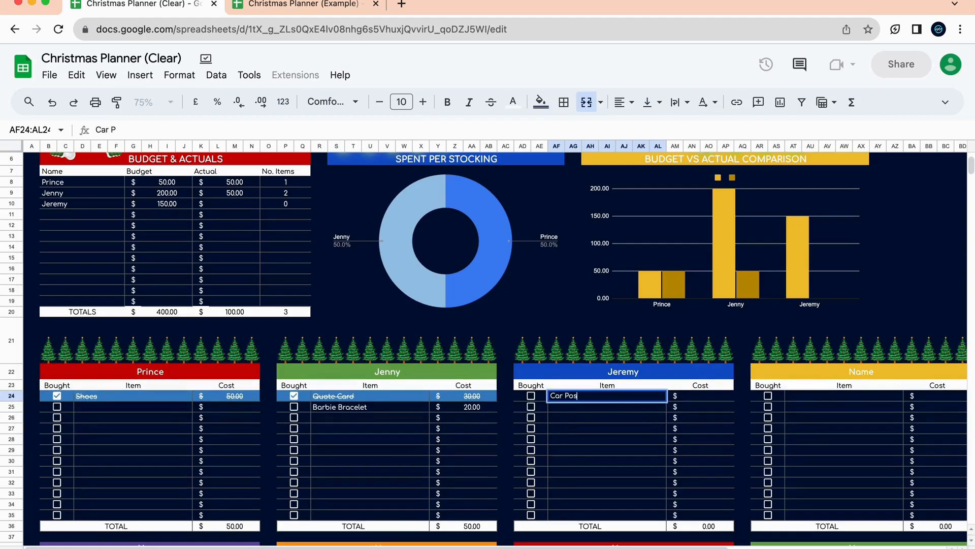
left_click(663, 440)
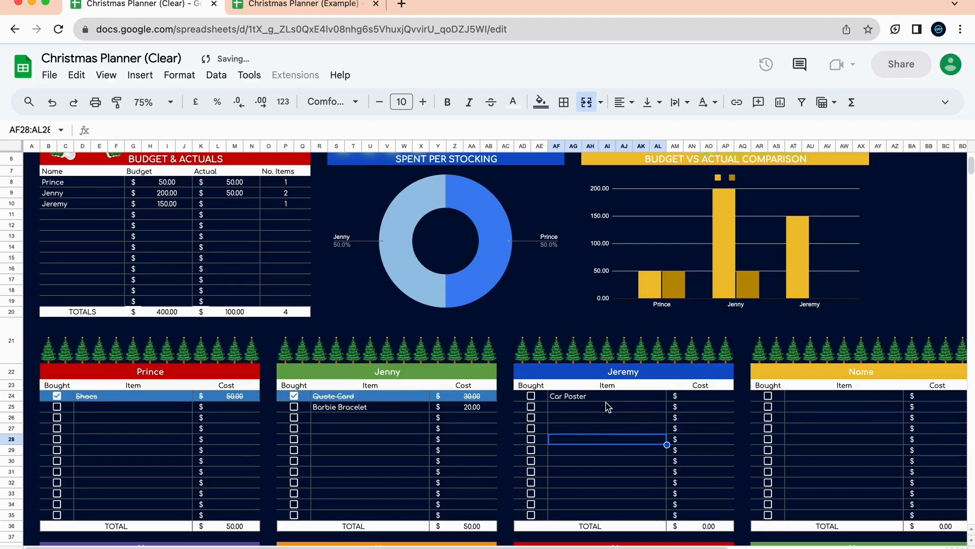
left_click(609, 398)
left_click(693, 398)
type("100")
key("Return")
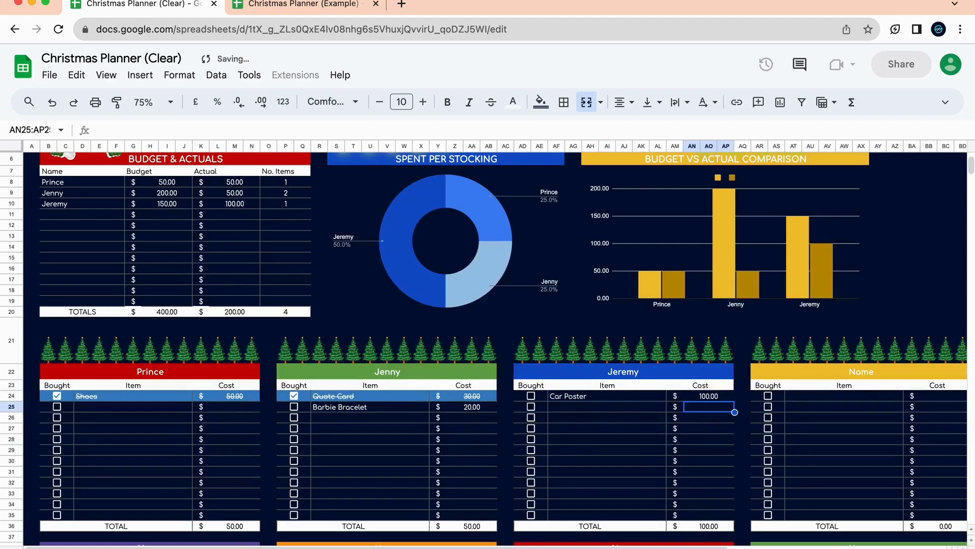
left_click(531, 396)
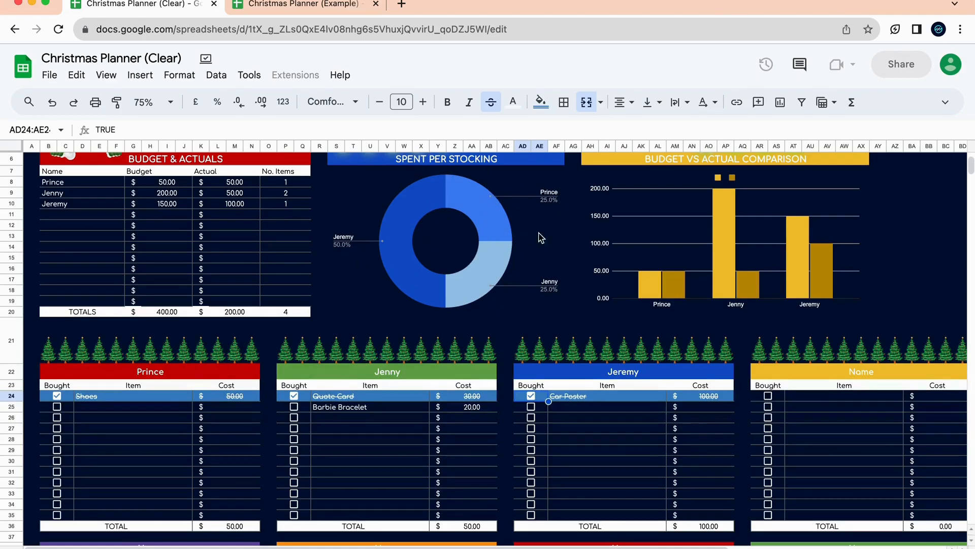
scroll(587, 350, "right", 5)
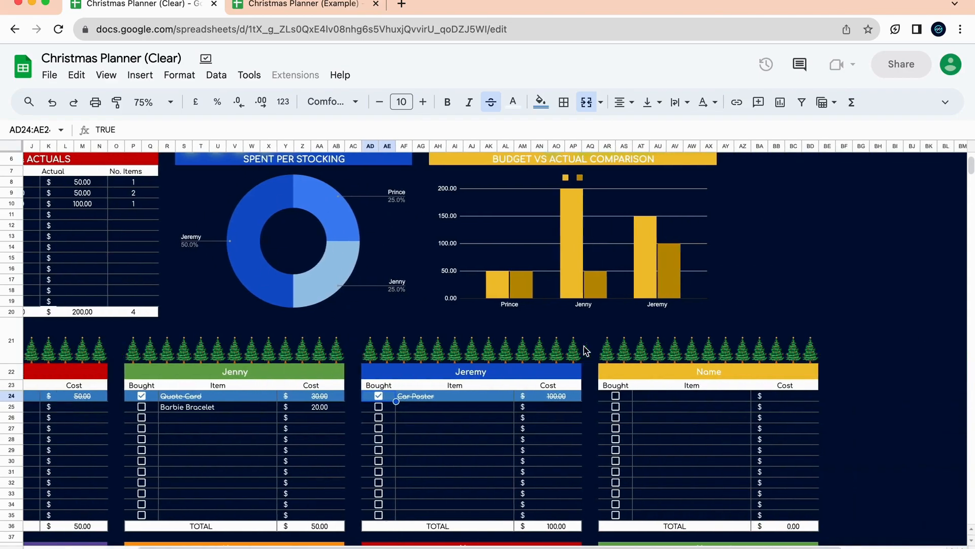
scroll(540, 348, "up", 3)
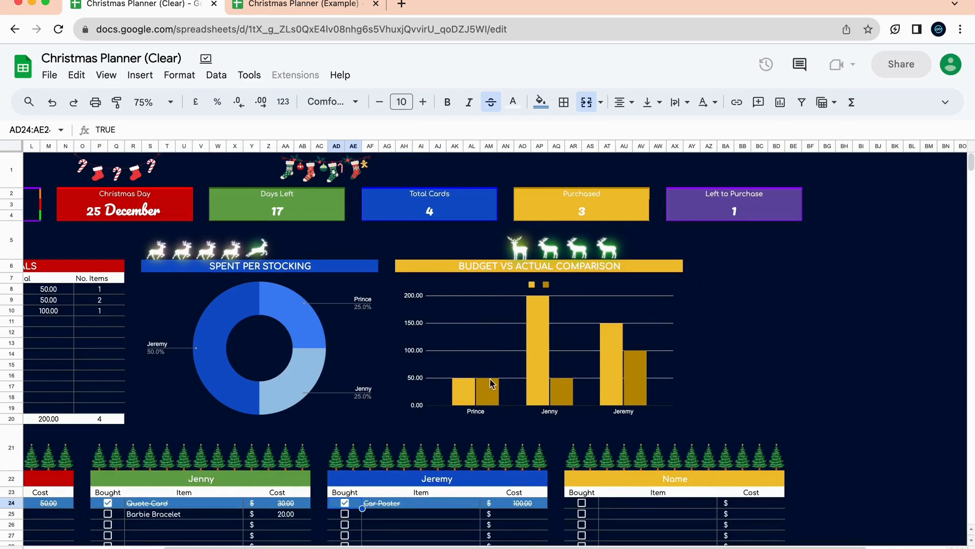
left_click(546, 387)
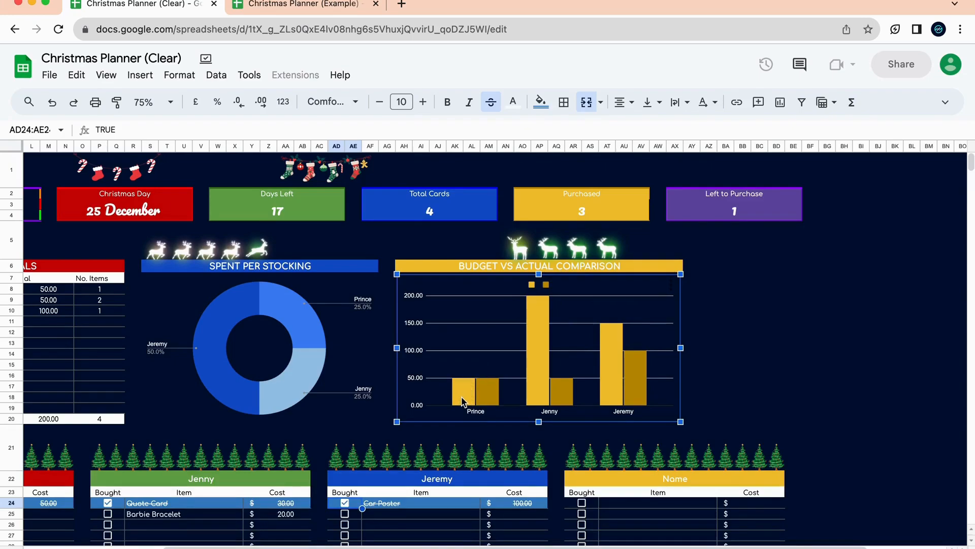
scroll(473, 401, "left", 5)
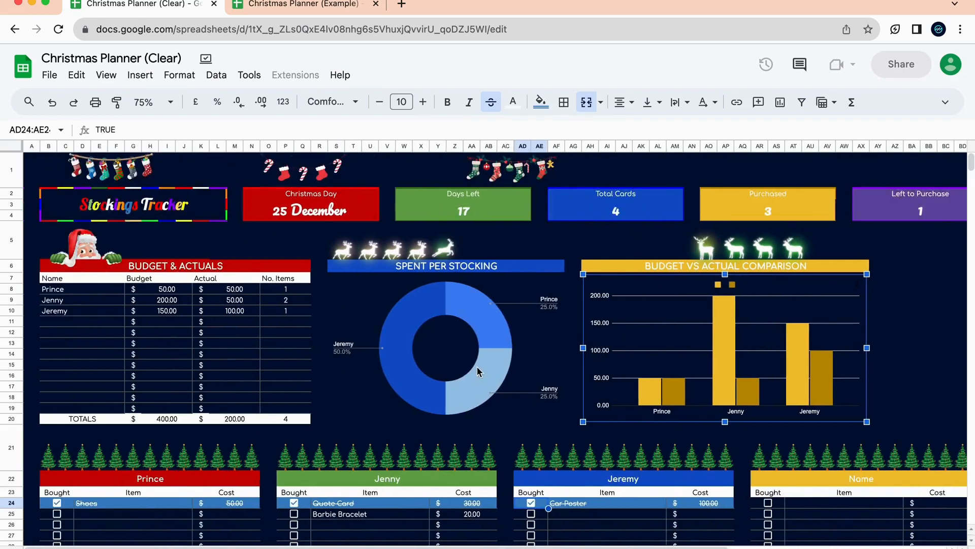
scroll(624, 342, "down", 2)
mouse_move(645, 343)
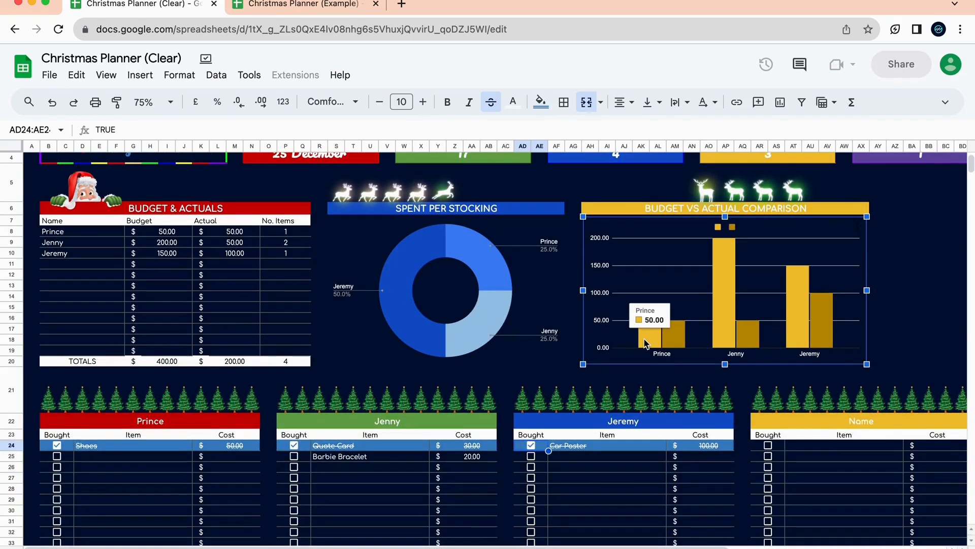
mouse_move(680, 341)
mouse_move(723, 270)
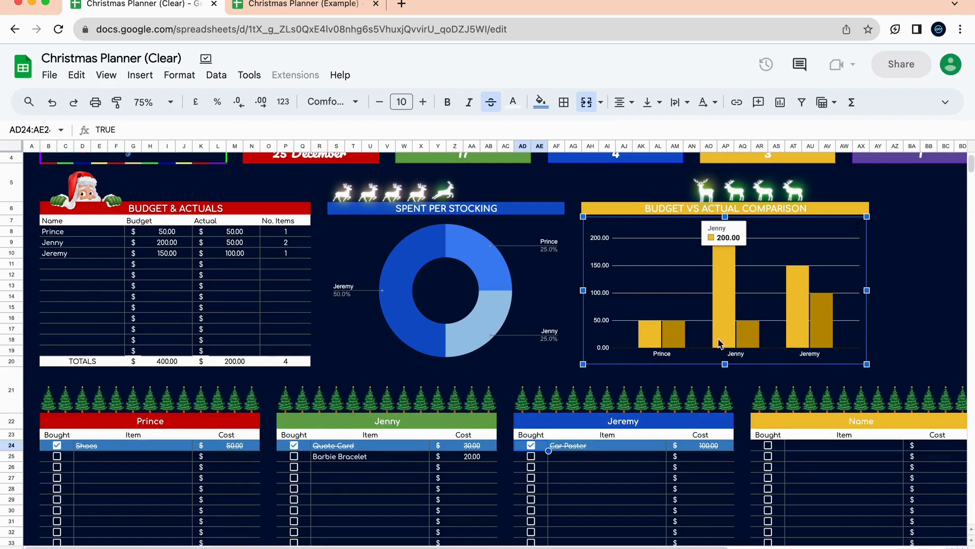
mouse_move(751, 338)
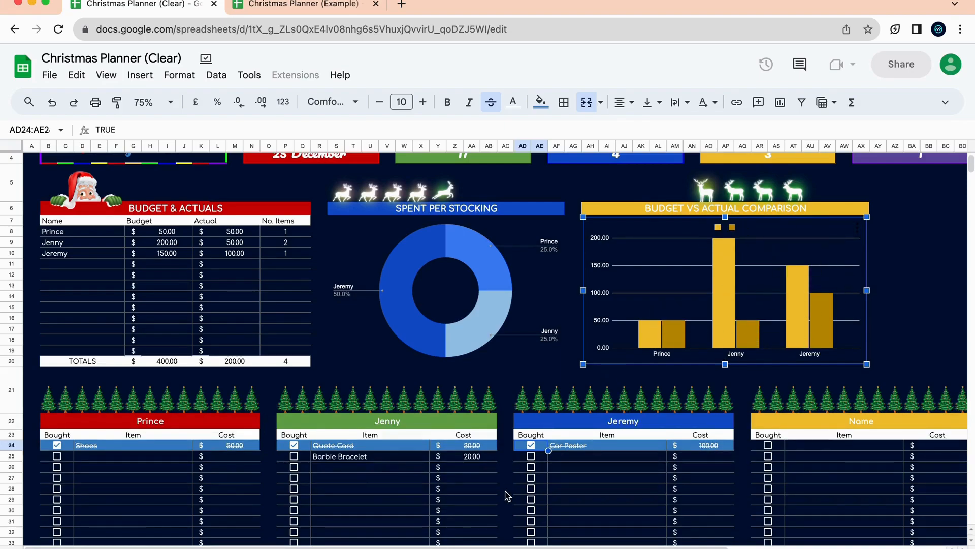
scroll(506, 329, "up", 1)
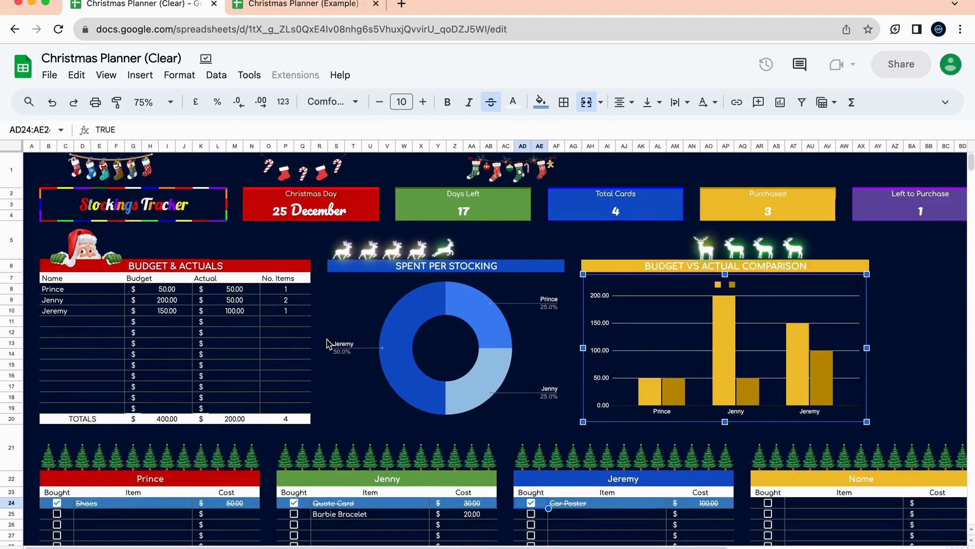
scroll(299, 424, "down", 15)
scroll(299, 425, "up", 15)
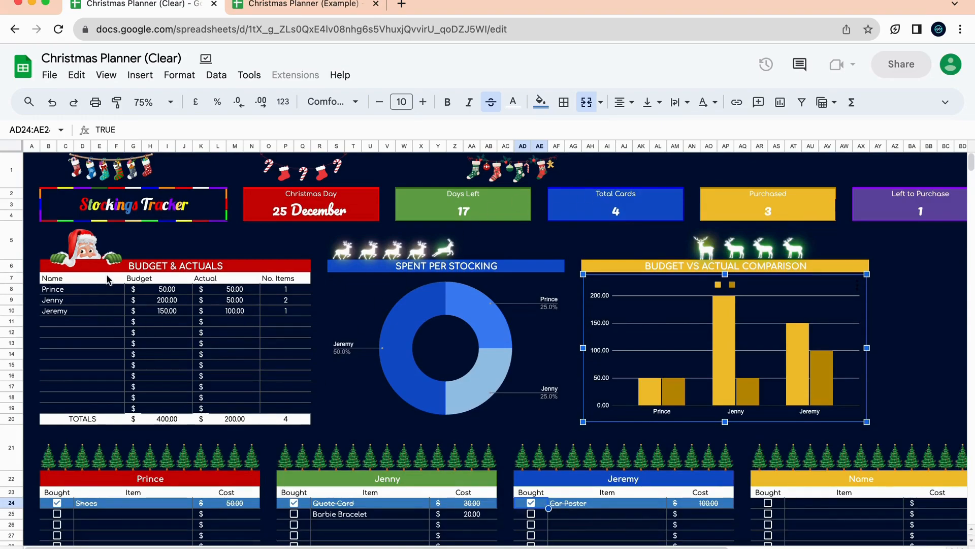
left_click_drag(170, 294, 172, 396)
scroll(175, 351, "down", 5)
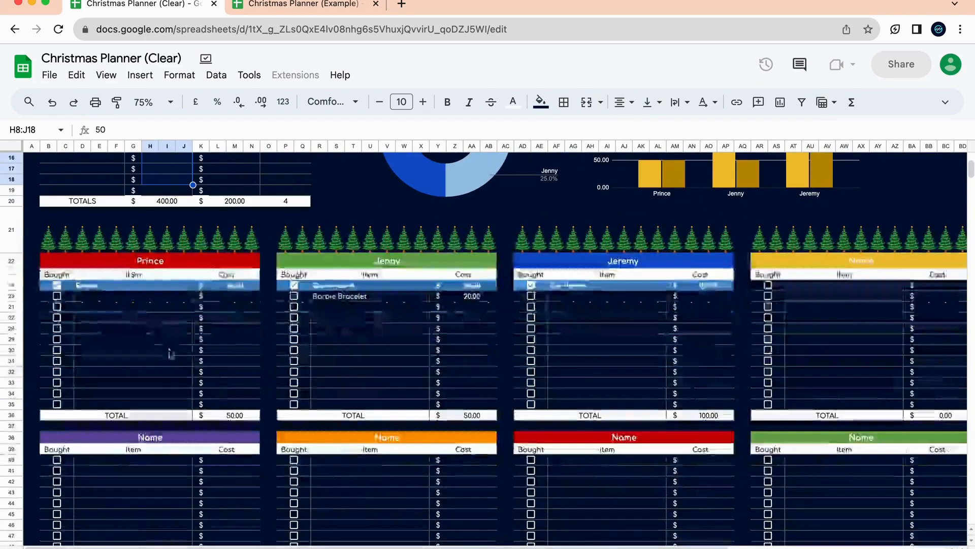
Select Prince's, Jenny's and Jeremy's stocking list headers in turn.
left_click(210, 262)
left_click(382, 260)
left_click(597, 265)
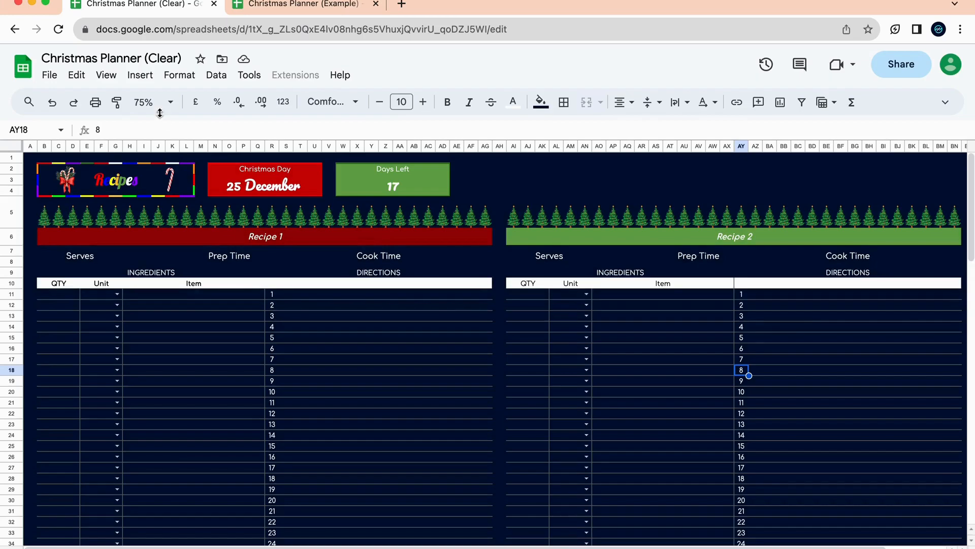
Consult the Example's Recipes sheet, then retitle Recipe 1 'Roast Turkey with Crandberry Glaze'.
left_click(309, 8)
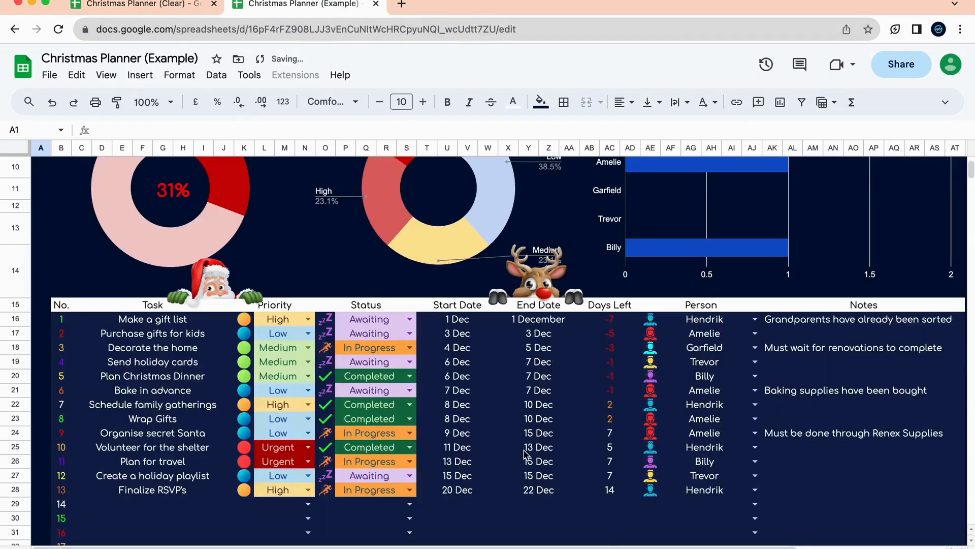
left_click(483, 547)
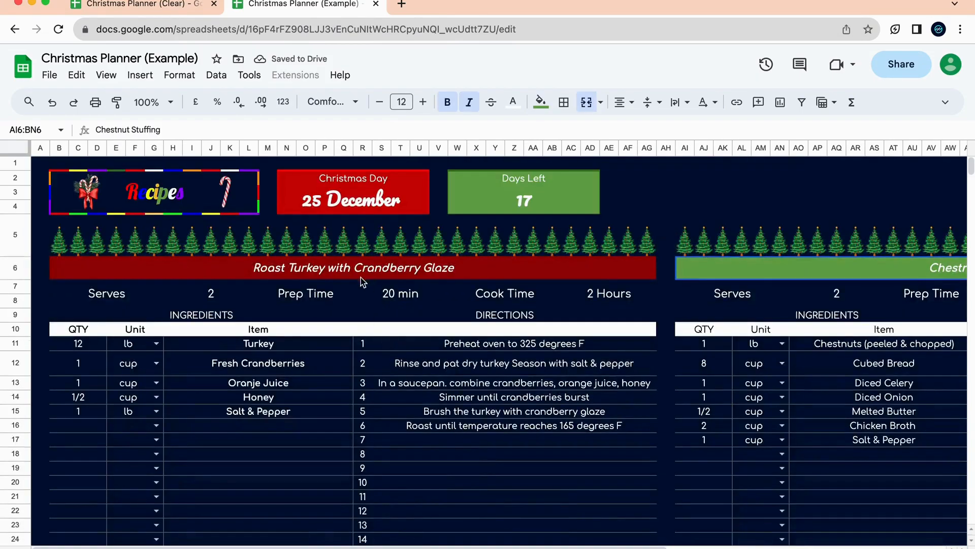
left_click(127, 4)
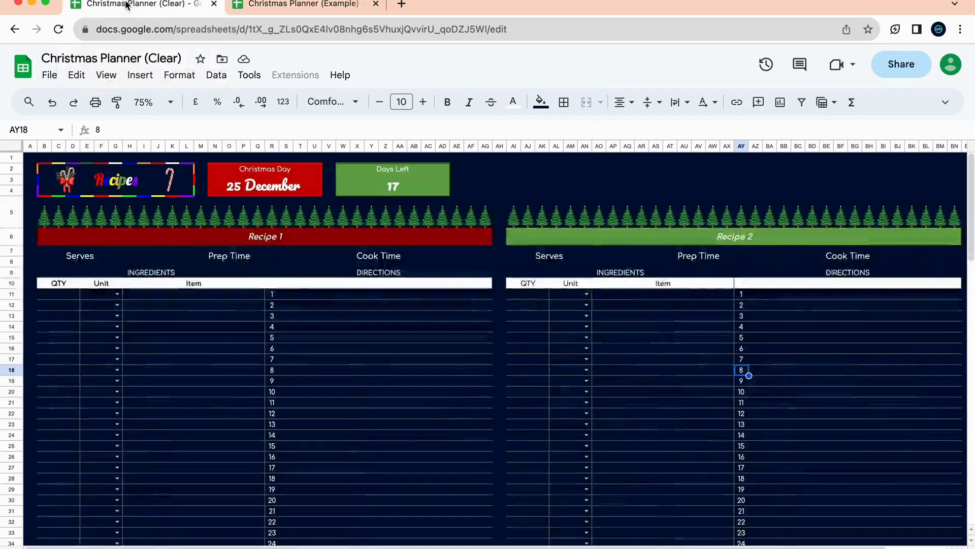
left_click(311, 246)
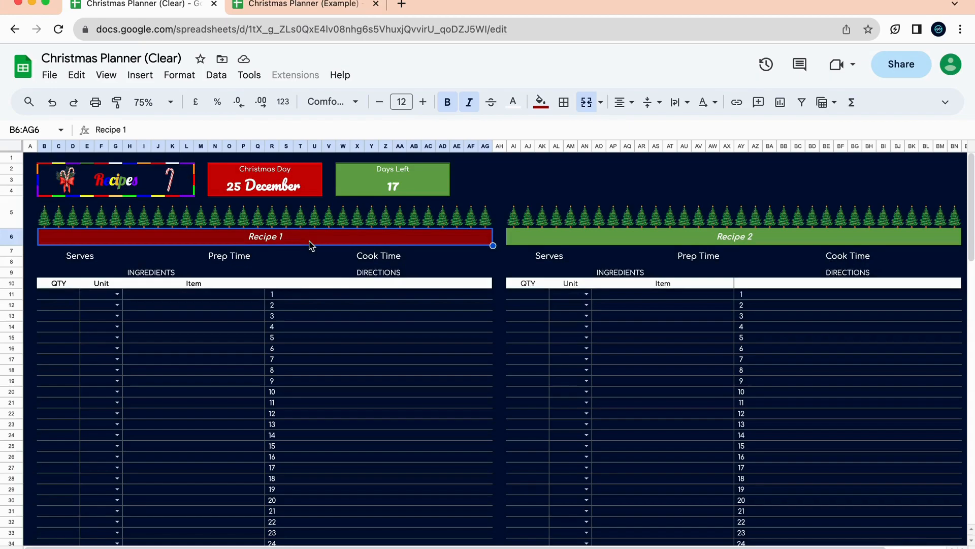
key("BackSpace")
type("Roast Turkey with Crandberyy")
key("BackSpace")
key("BackSpace")
type("ry Glaze")
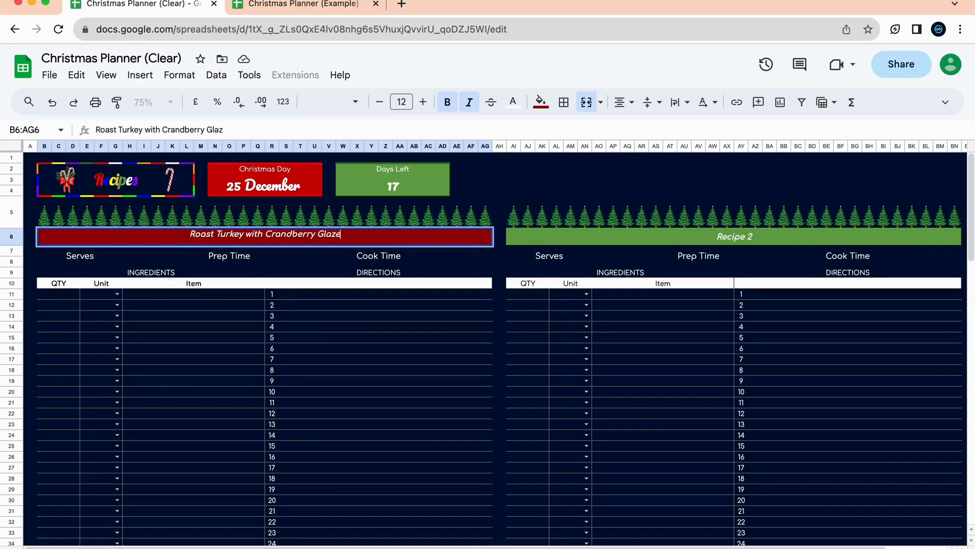
left_click(332, 327)
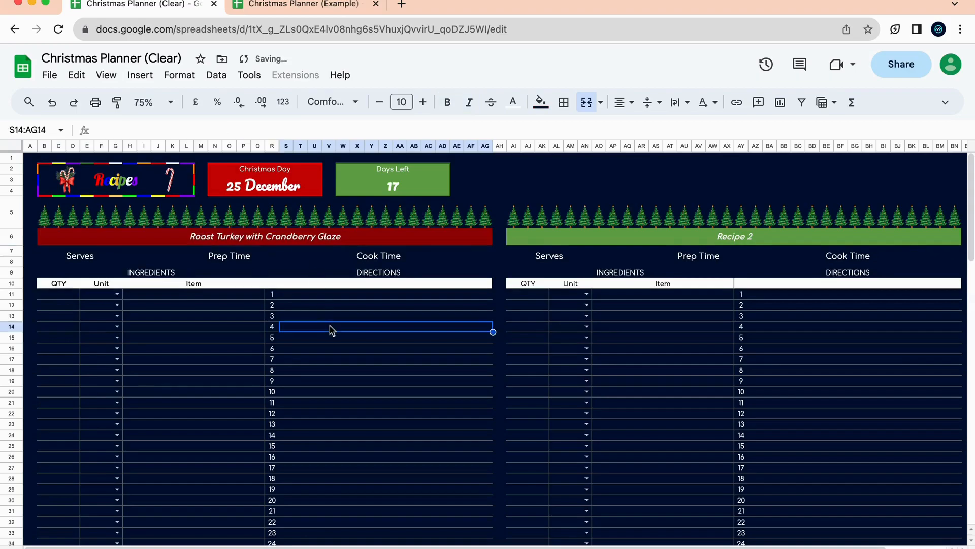
Set the turkey recipe's Serves value to 2.
left_click(163, 256)
left_click(276, 258)
left_click(437, 262)
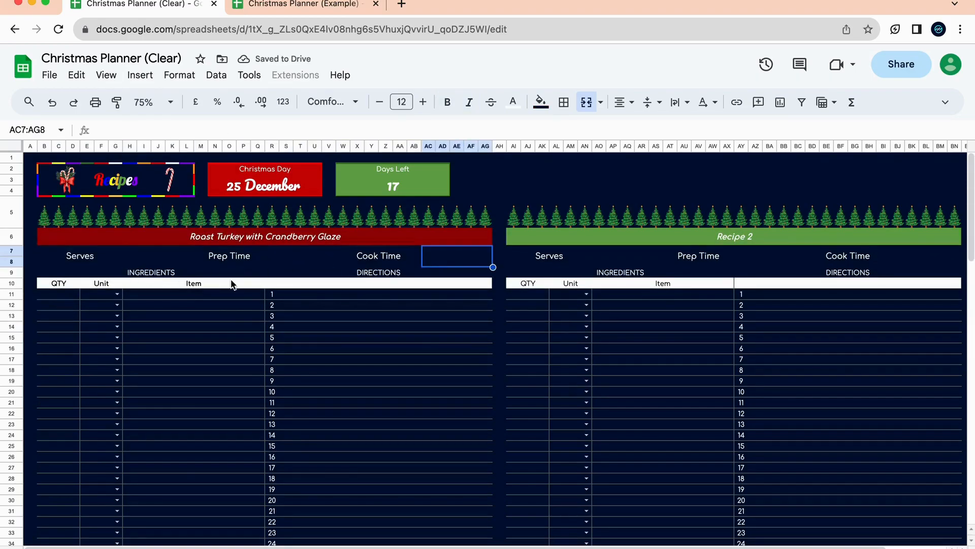
left_click(146, 256)
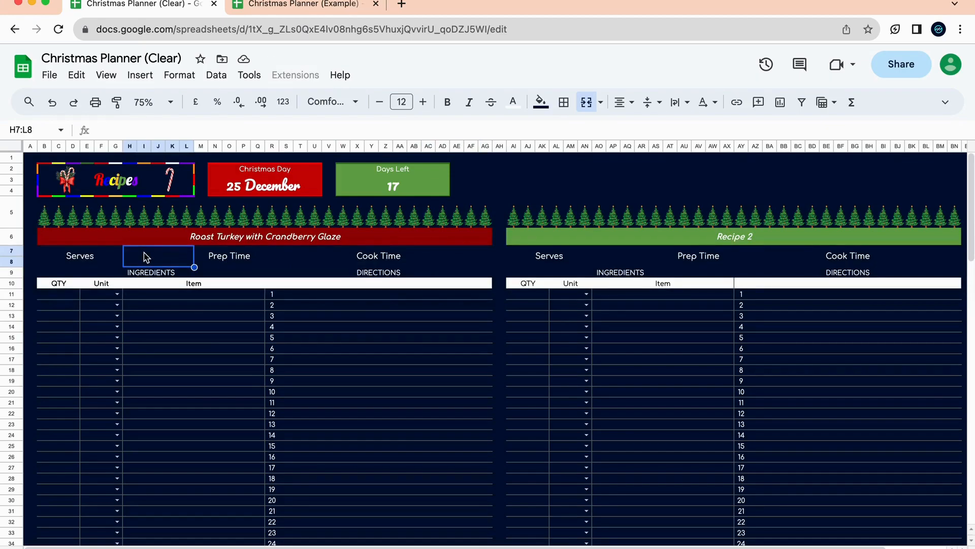
type("2")
left_click(207, 283)
Enter 20 min prep time and 2 Hours cook time, then view the Example's filled recipe.
left_click(288, 266)
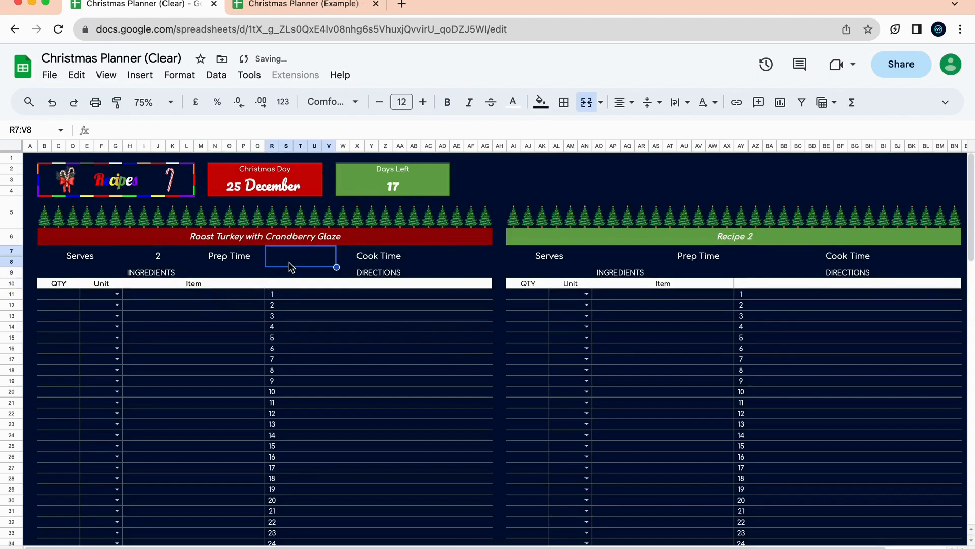
type("20 min")
left_click(439, 266)
type("2 Hour")
type("s")
left_click(433, 330)
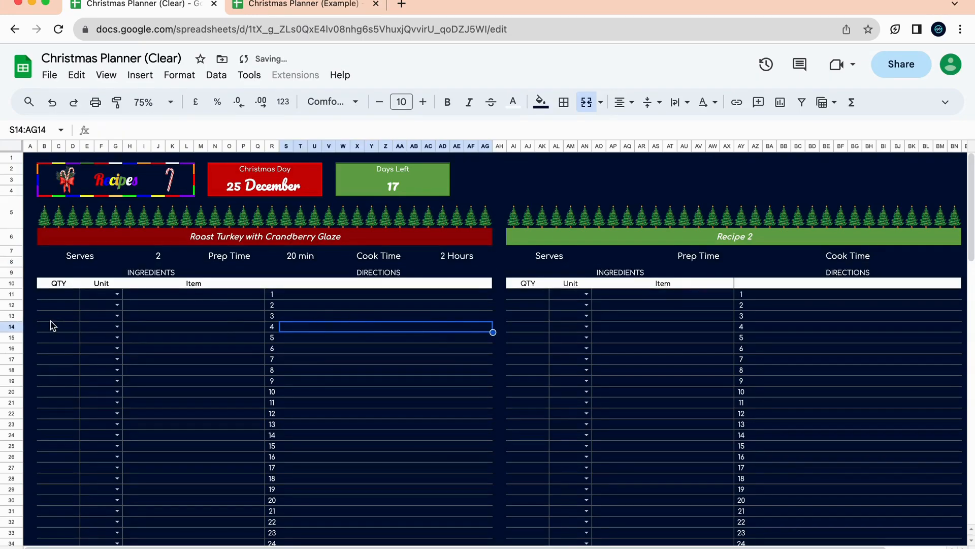
left_click(181, 310)
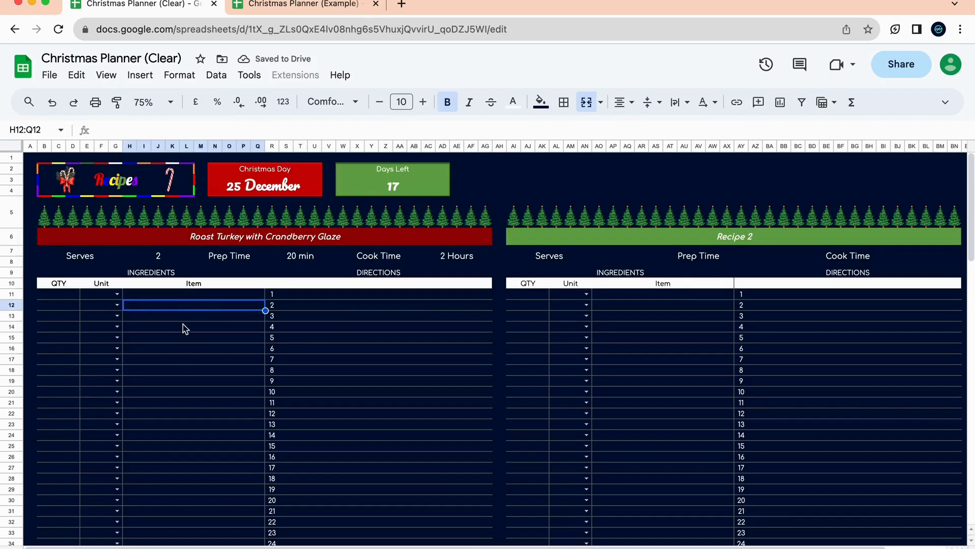
left_click(320, 6)
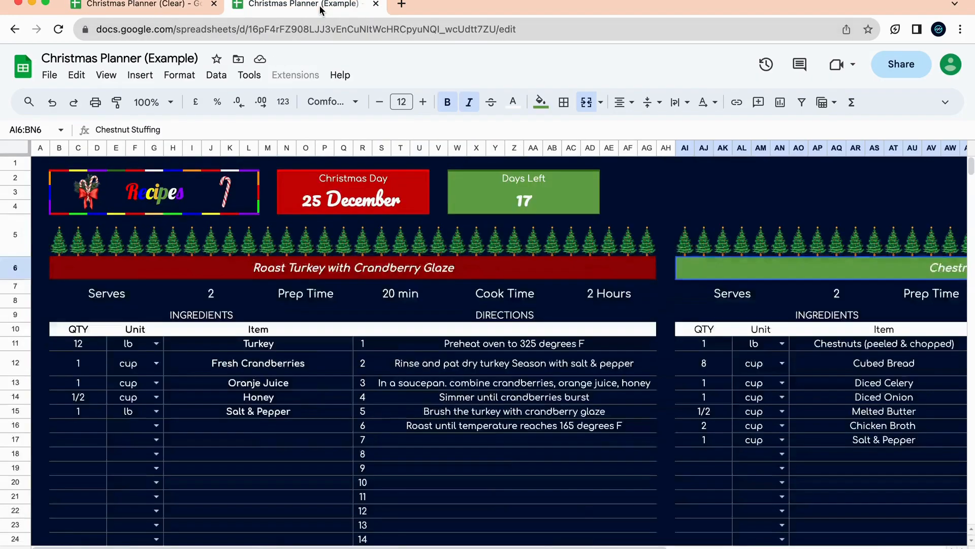
Add the first ingredient: 12 lb Turkey.
left_click(137, 5)
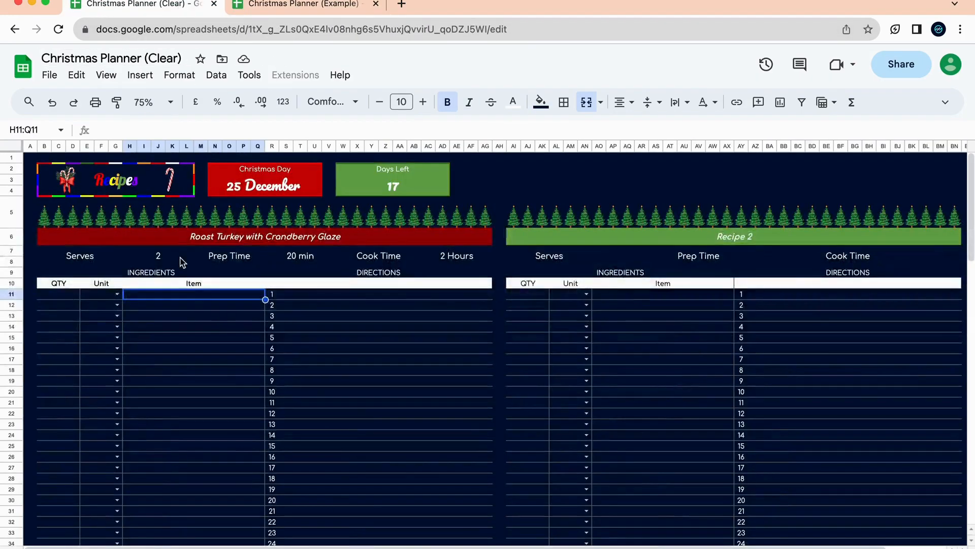
type("Turkey")
left_click(205, 317)
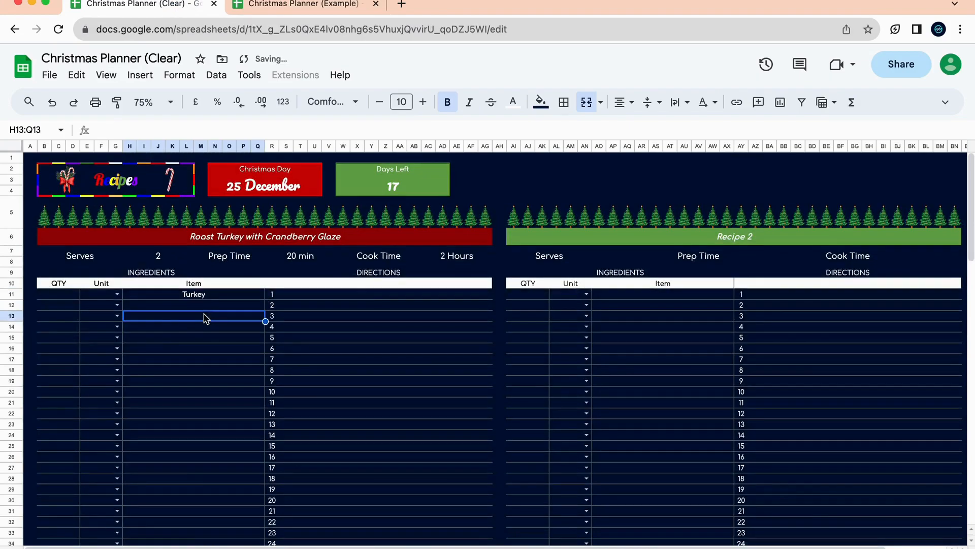
left_click(119, 295)
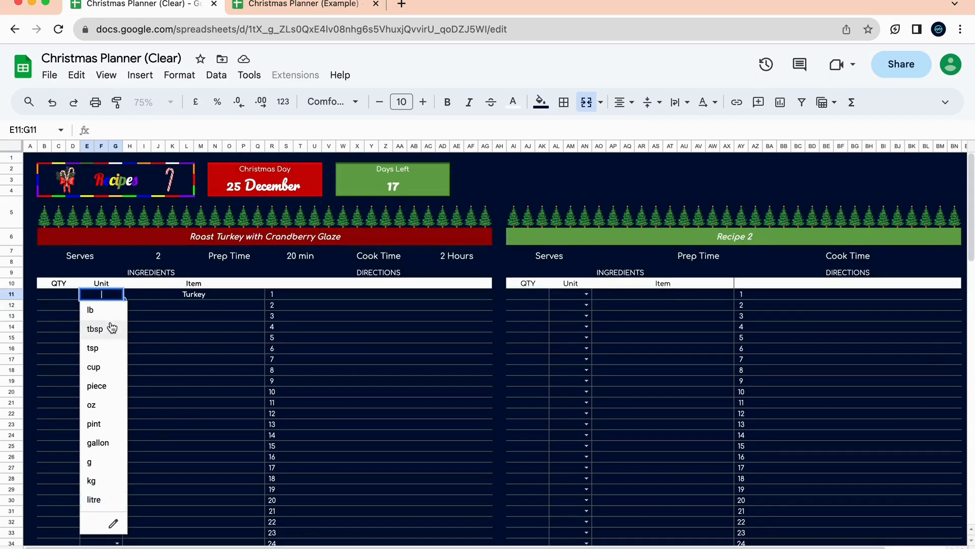
left_click(324, 6)
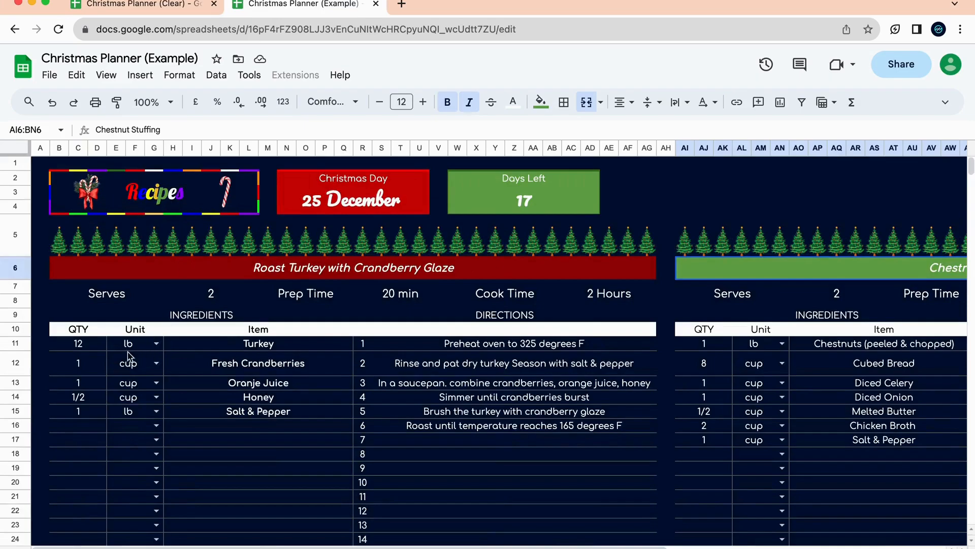
left_click(137, 5)
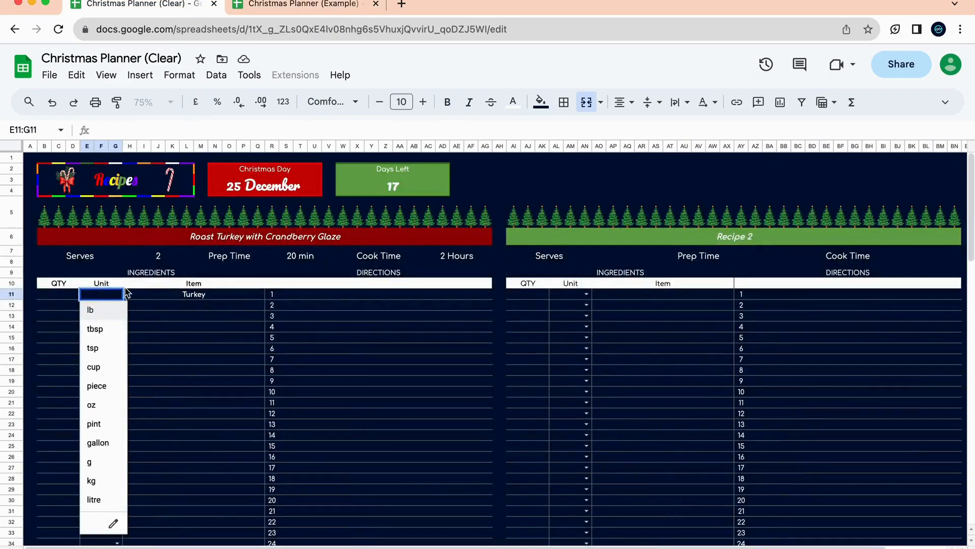
left_click(107, 311)
left_click(59, 294)
type("12")
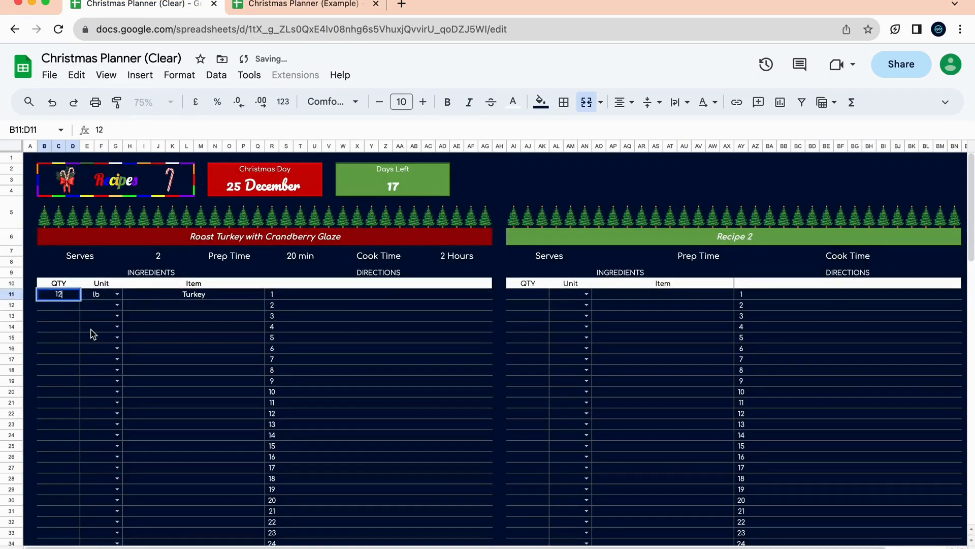
left_click(93, 332)
Add the second ingredient: 1 cup Fresh Crandberries.
left_click(185, 306)
left_click(302, 6)
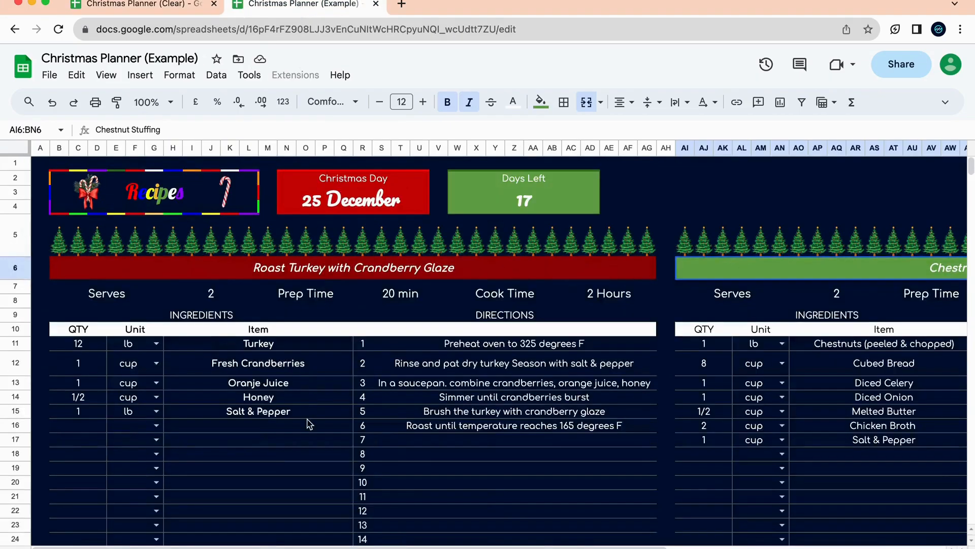
left_click(178, 6)
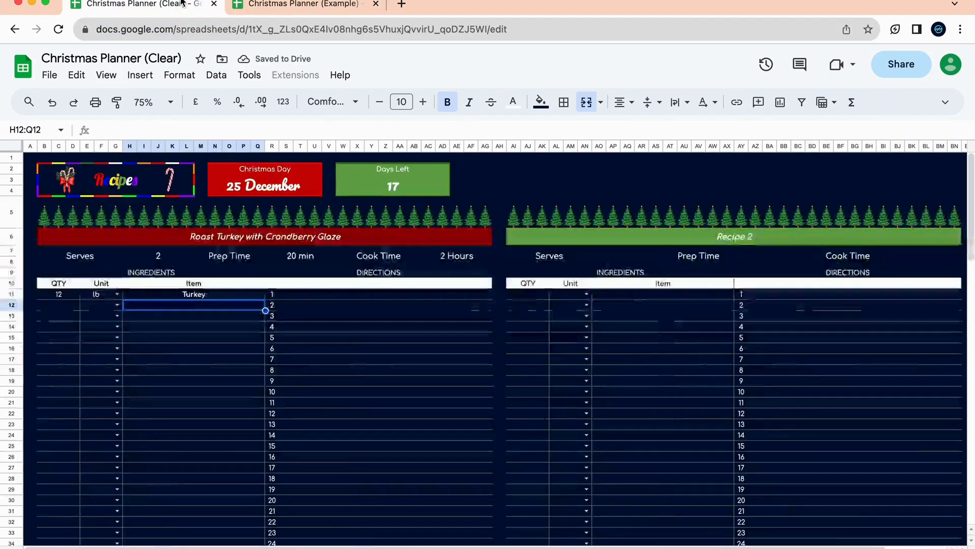
type("Fre")
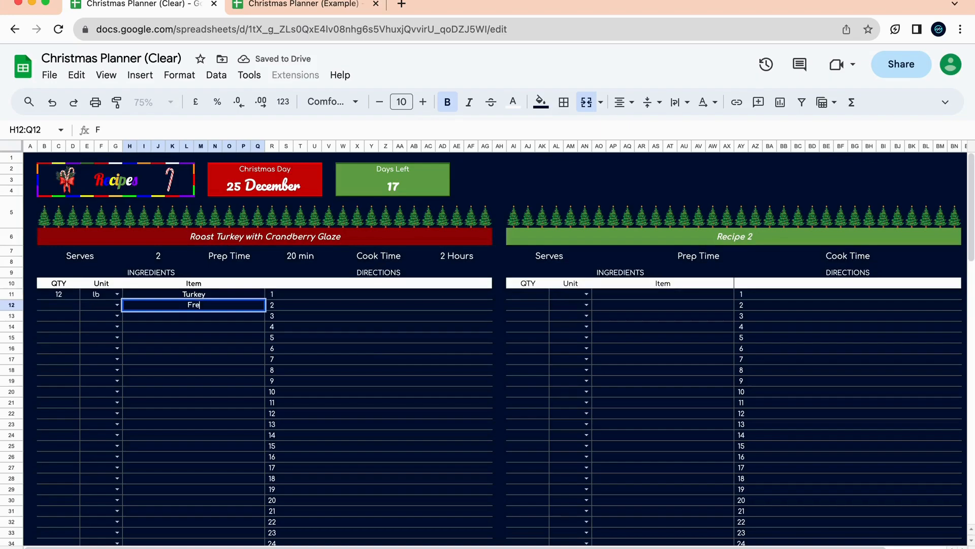
type("sh Cra")
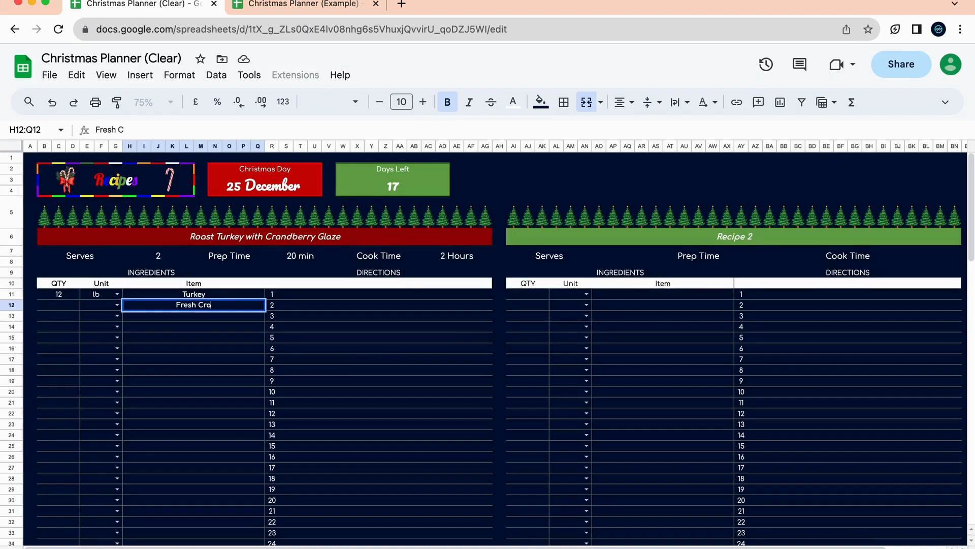
type("ndberries")
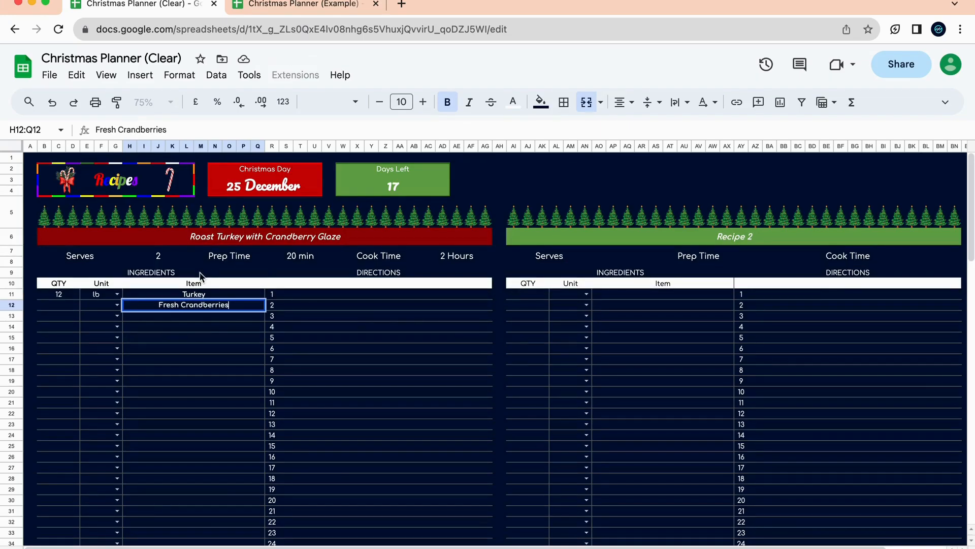
key("Return")
left_click(61, 308)
type("1")
left_click(113, 306)
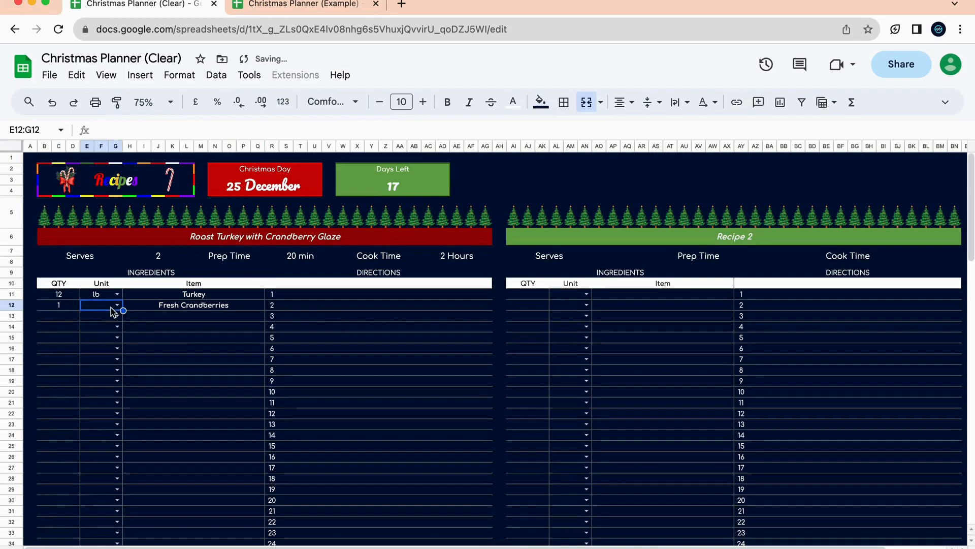
left_click(117, 305)
left_click(108, 376)
left_click(179, 338)
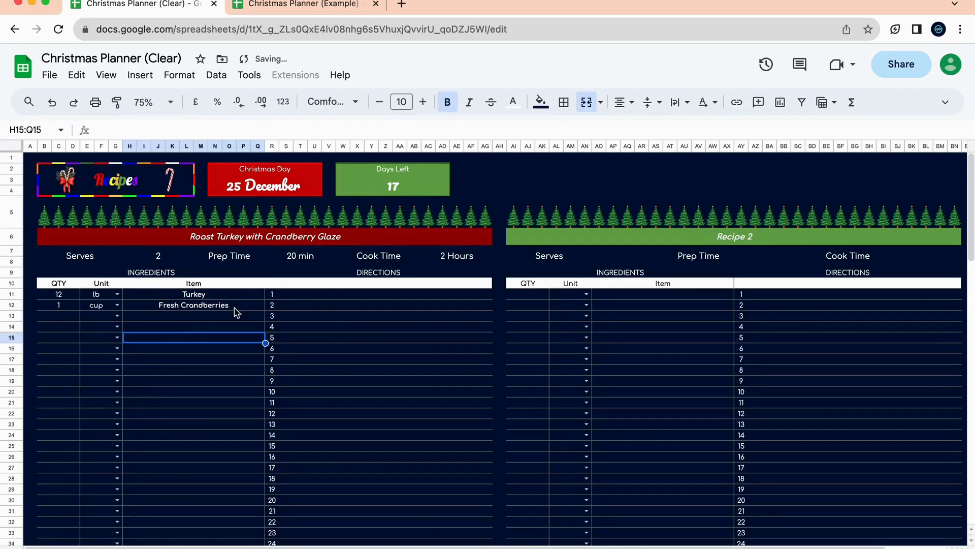
left_click(315, 6)
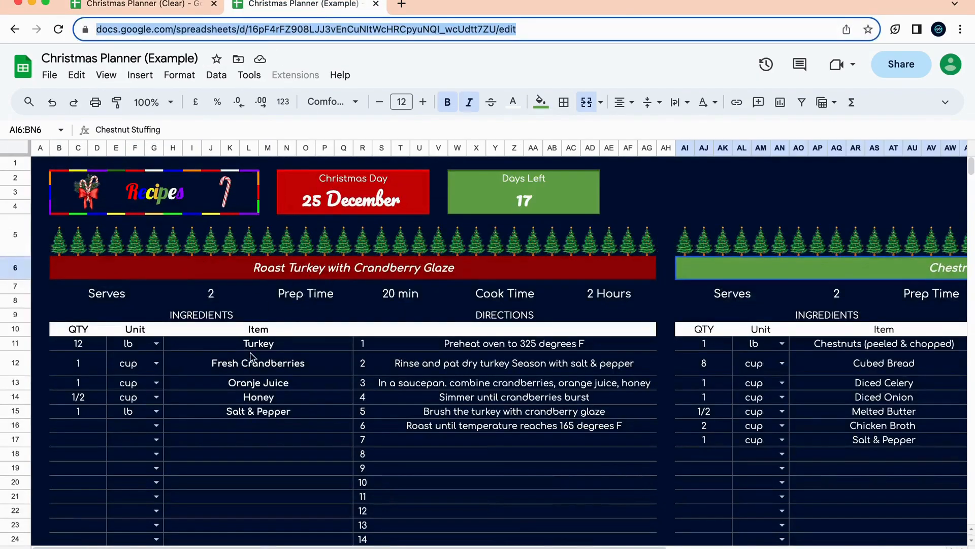
left_click(136, 6)
Add the third ingredient: 1 cup Orange Juice.
left_click(76, 315)
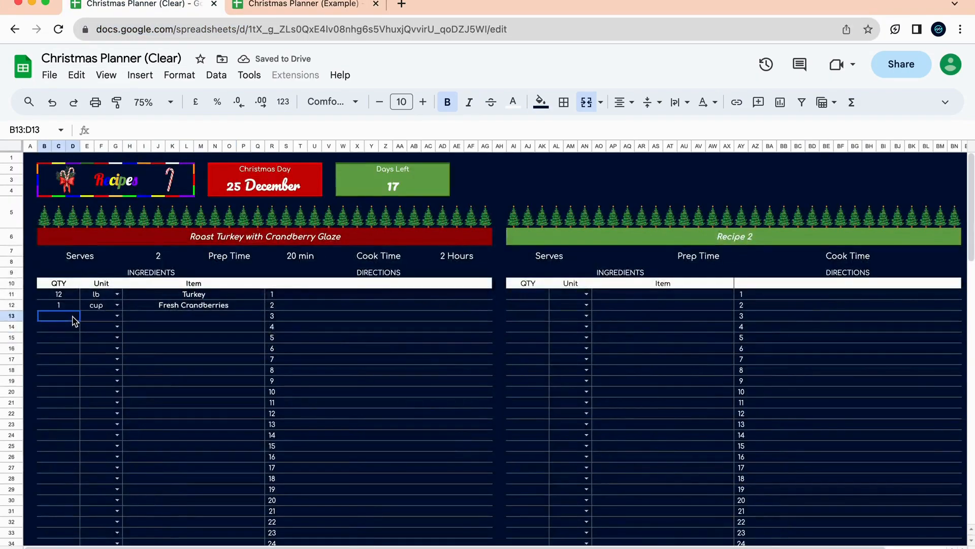
type("1")
left_click(113, 316)
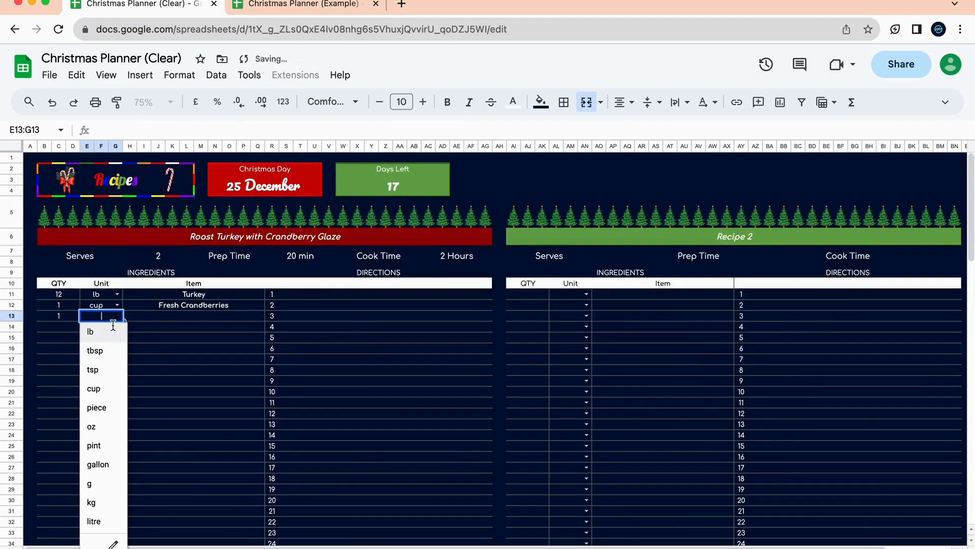
left_click(112, 389)
left_click(190, 308)
left_click(193, 318)
type("Orange Juice")
left_click(328, 333)
left_click(397, 295)
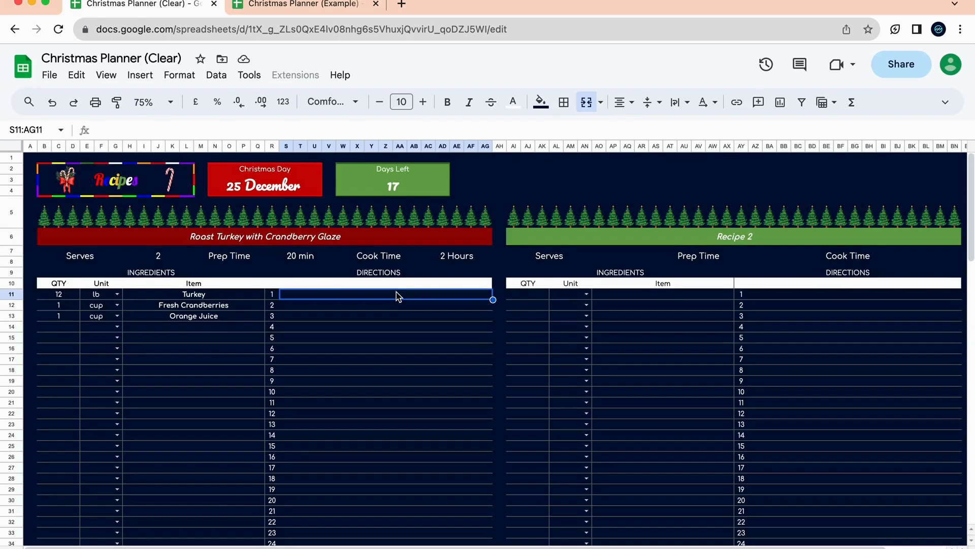
Enter directions 'Preheat oven', 'Rinse and Pat dry turkey' and 'and so on...' as steps 1–3.
left_click(315, 5)
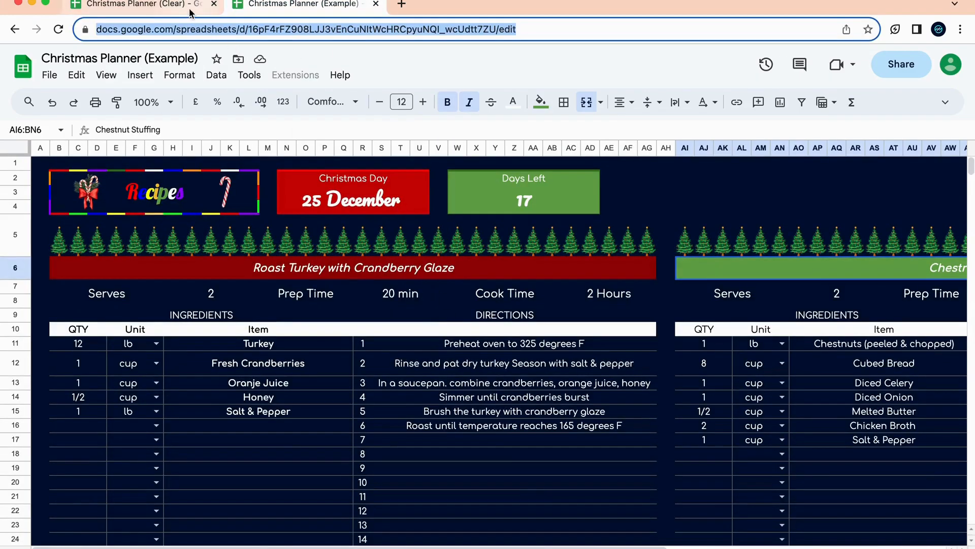
left_click(148, 6)
type("Prehea")
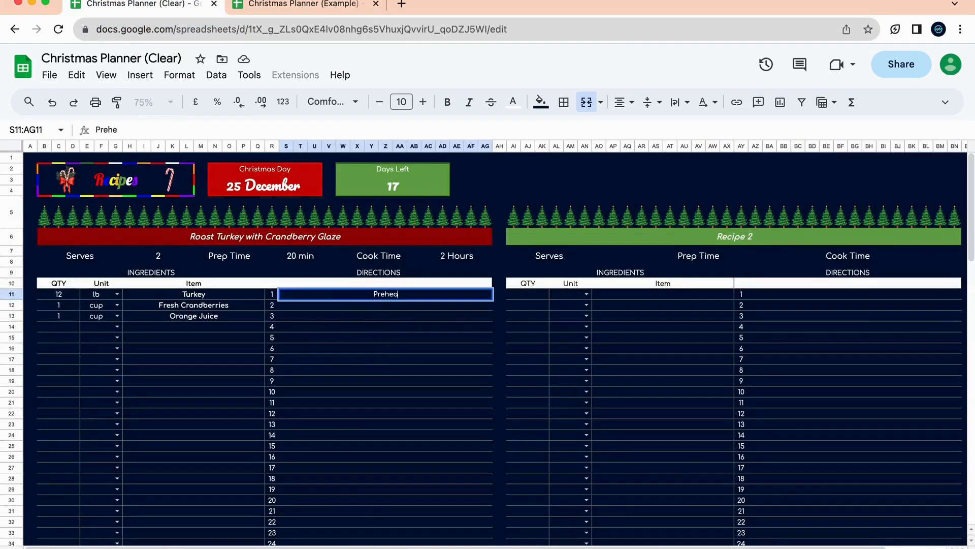
type("t oven")
key("Return")
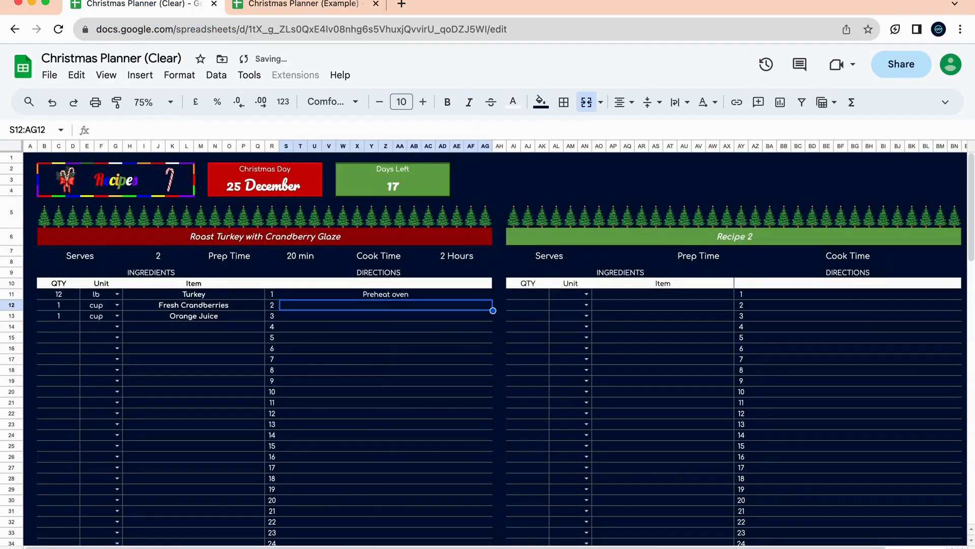
left_click(322, 13)
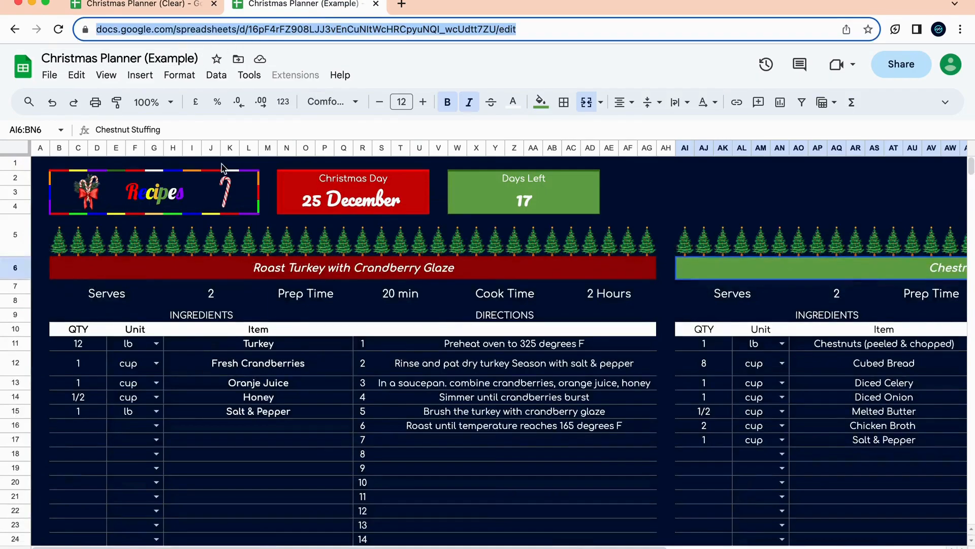
left_click(167, 14)
type("Rinse a")
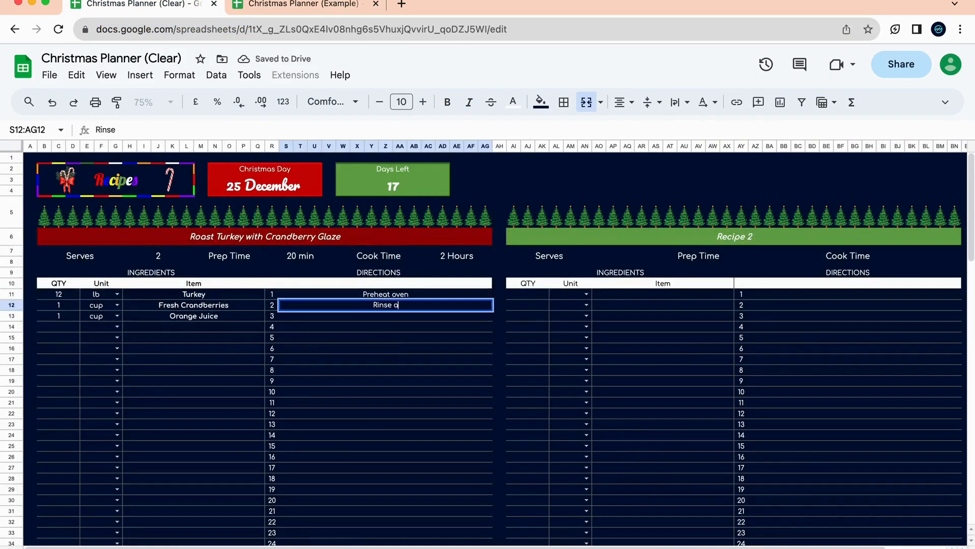
type("nd Pat dry")
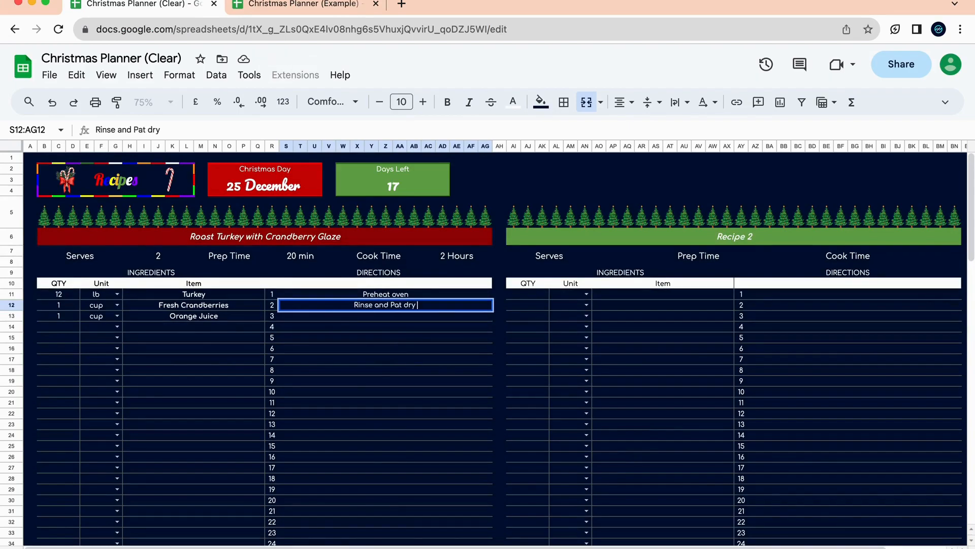
type(" turkey")
key("Return")
type("and so on...")
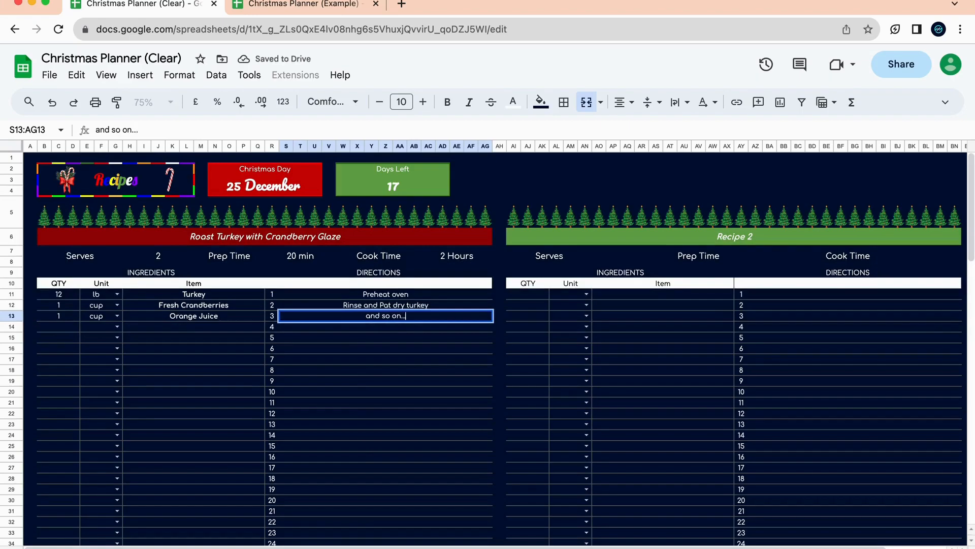
key("Return")
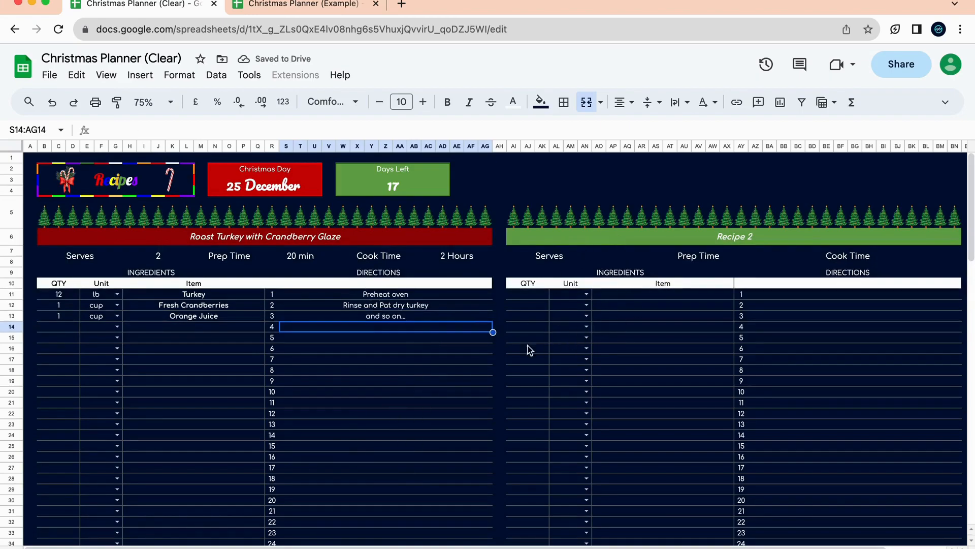
Bring up the Example planner's second recipe, Chestnut Stuffing.
left_click(694, 235)
left_click(332, 5)
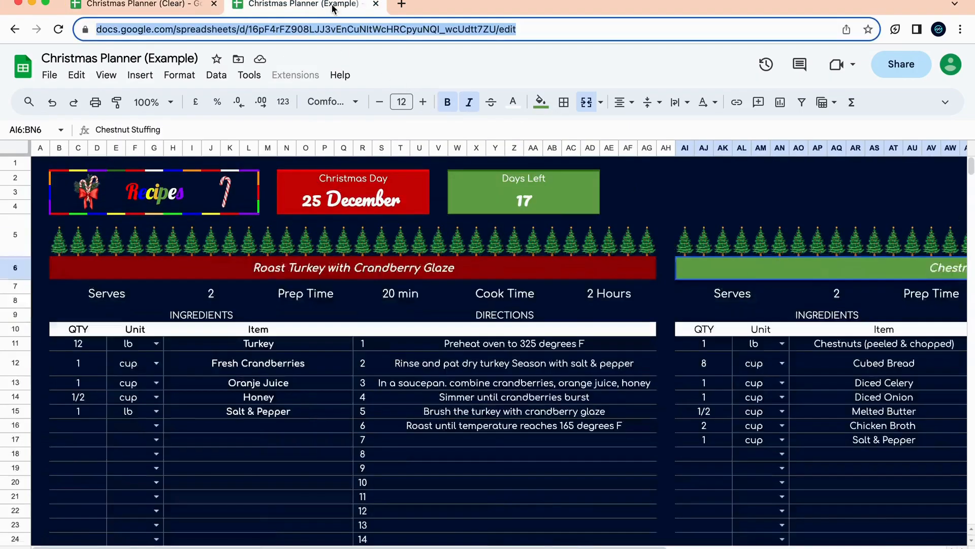
scroll(629, 307, "right", 10)
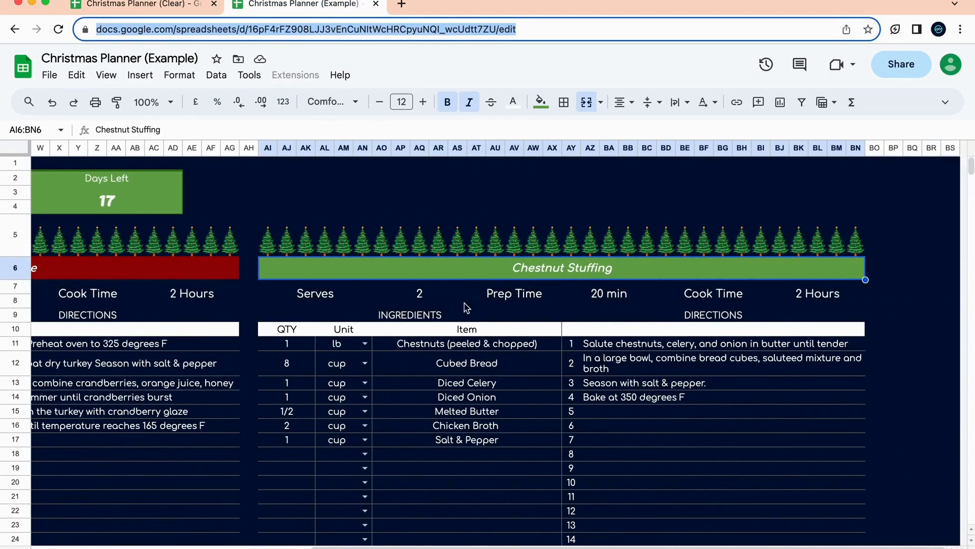
Rename the second recipe's title to 'Chestnust Stuffing'.
left_click(157, 5)
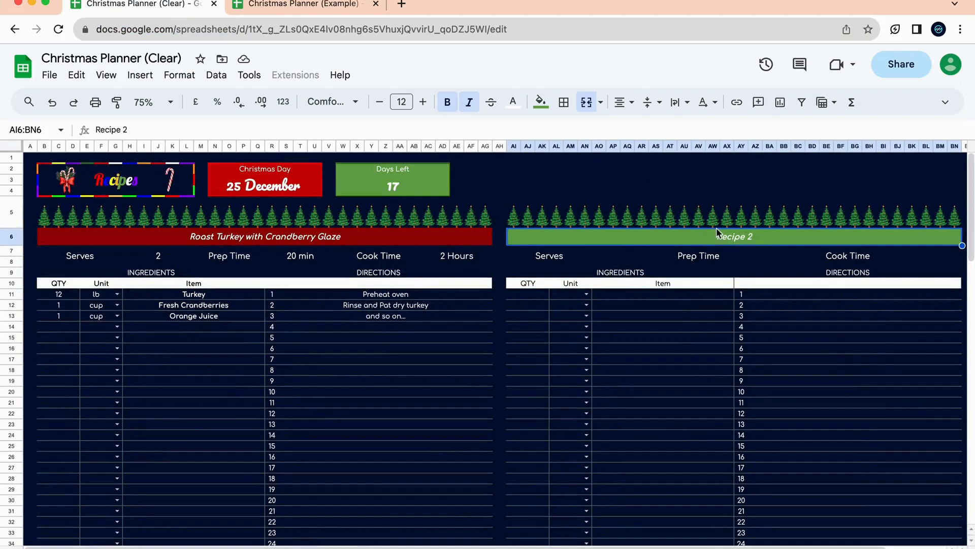
key("Delete")
type("Chest")
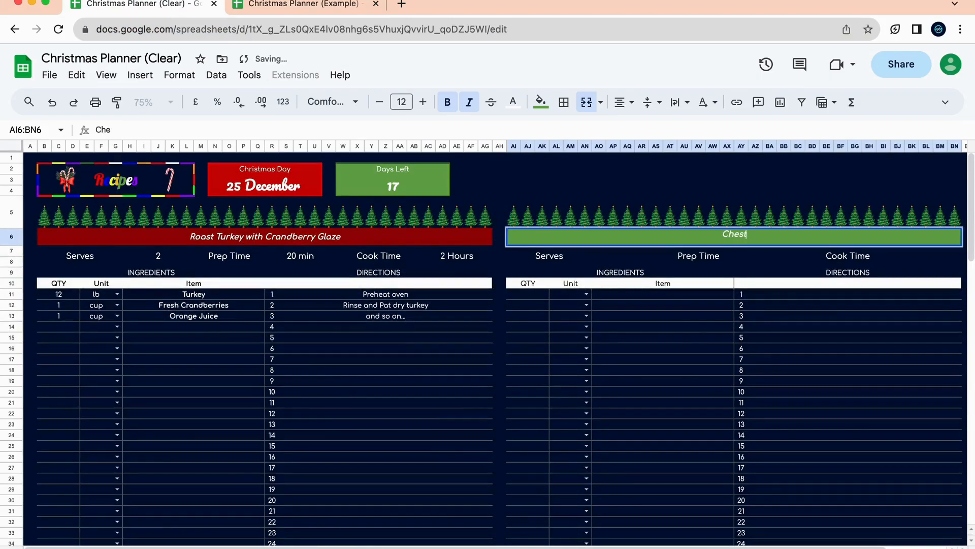
type("nust Stuffing")
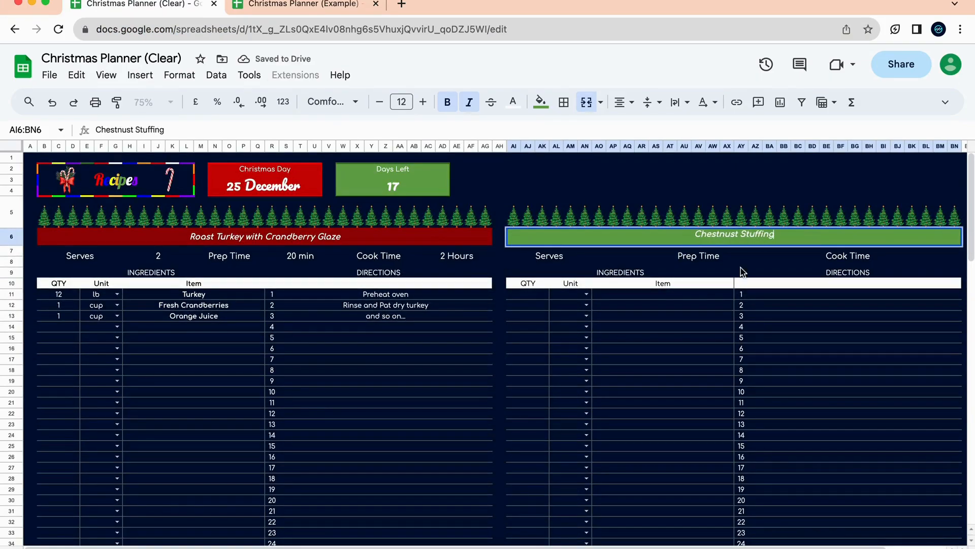
left_click(756, 308)
Give the first stuffing ingredient a quantity of 1 and unit lb, matching the Example tab.
left_click(541, 300)
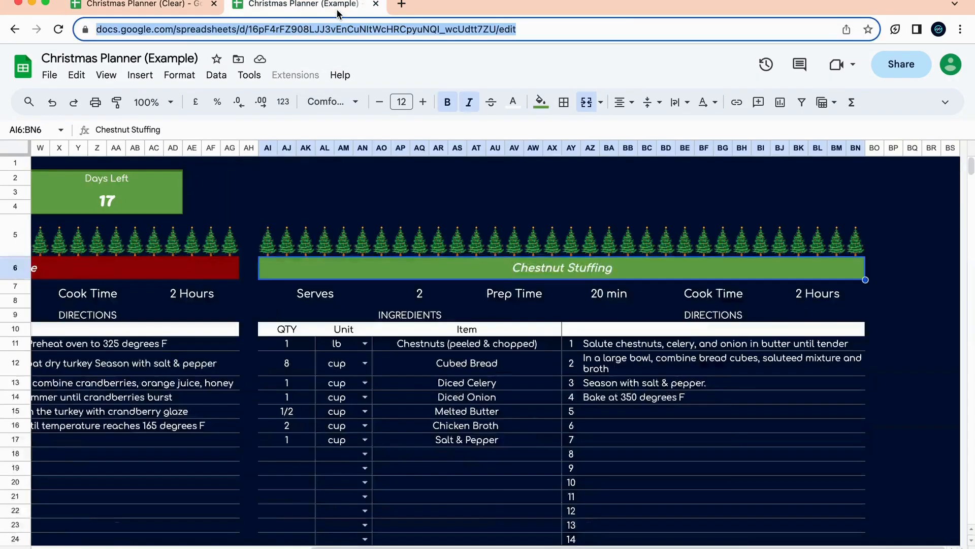
left_click(336, 7)
left_click(165, 5)
type("1")
left_click(587, 294)
left_click(579, 308)
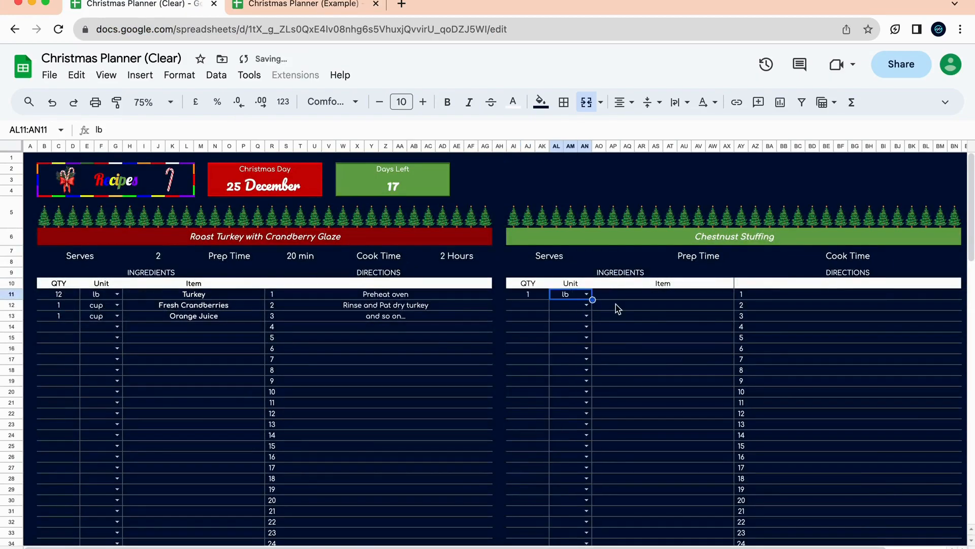
left_click(636, 303)
left_click(636, 299)
type("C")
key("BackSpace")
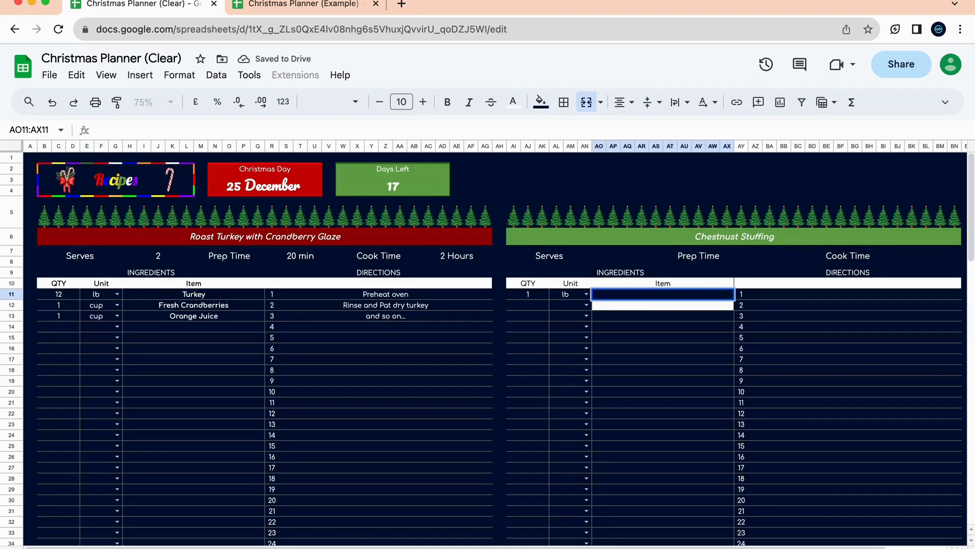
Undo the accidental white fill on row 12 and enter Chestnuts as the first item.
left_click(641, 350)
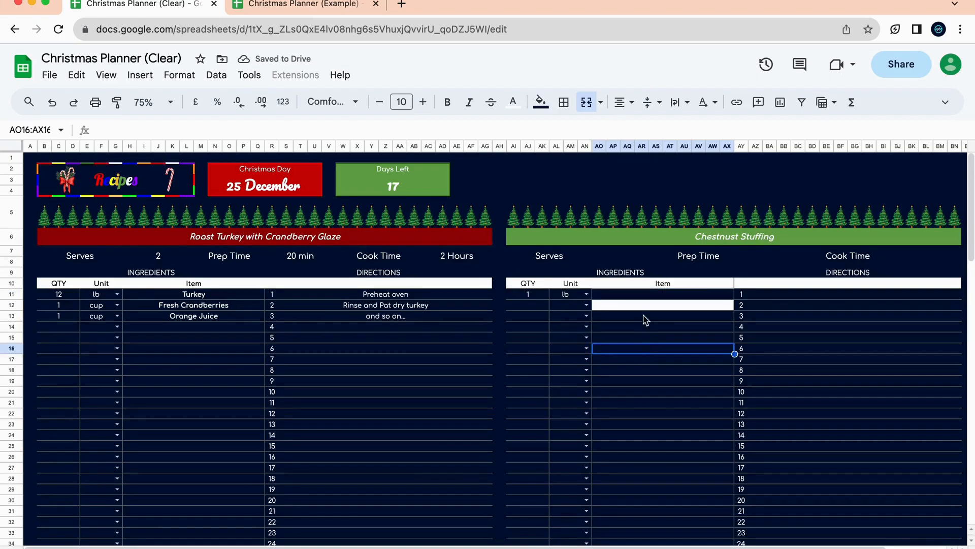
left_click_drag(616, 306, 618, 298)
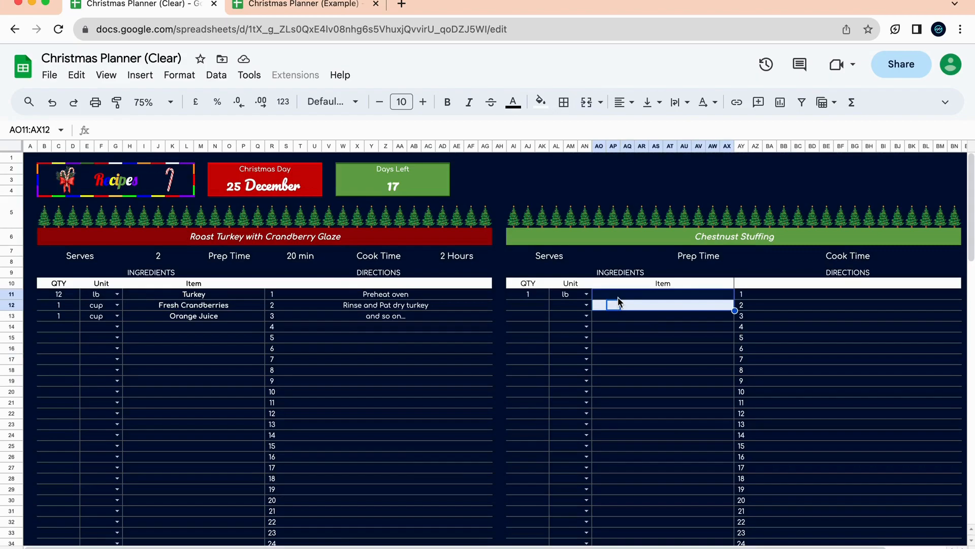
left_click(631, 317)
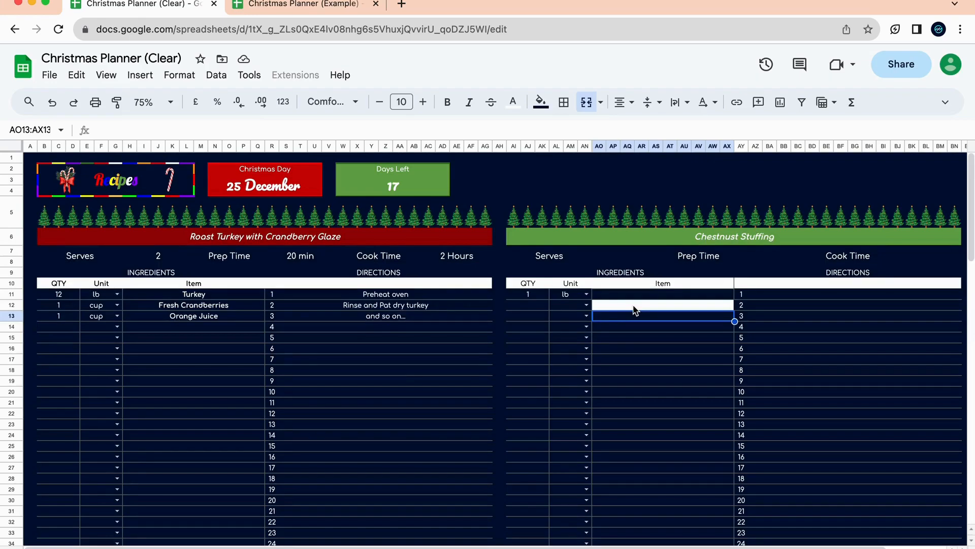
key("super+z")
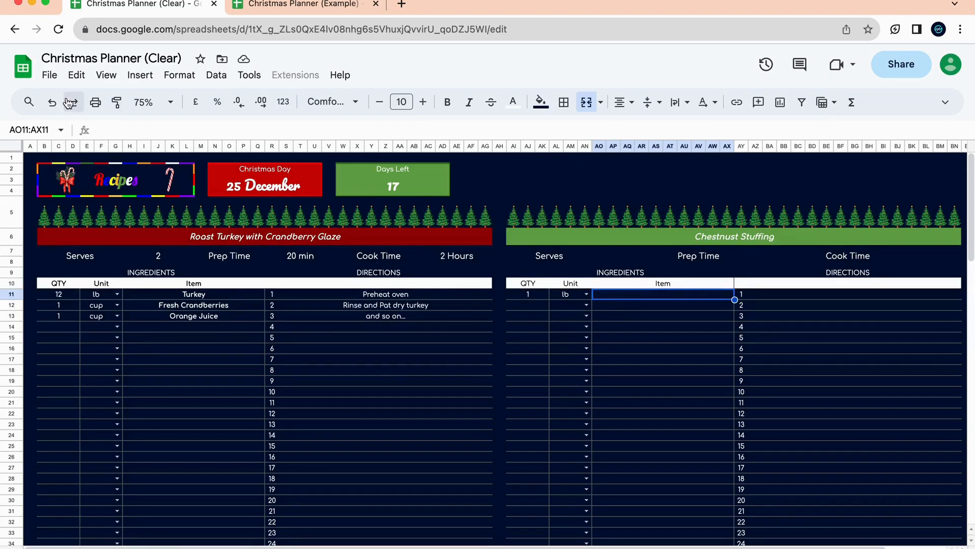
left_click(74, 79)
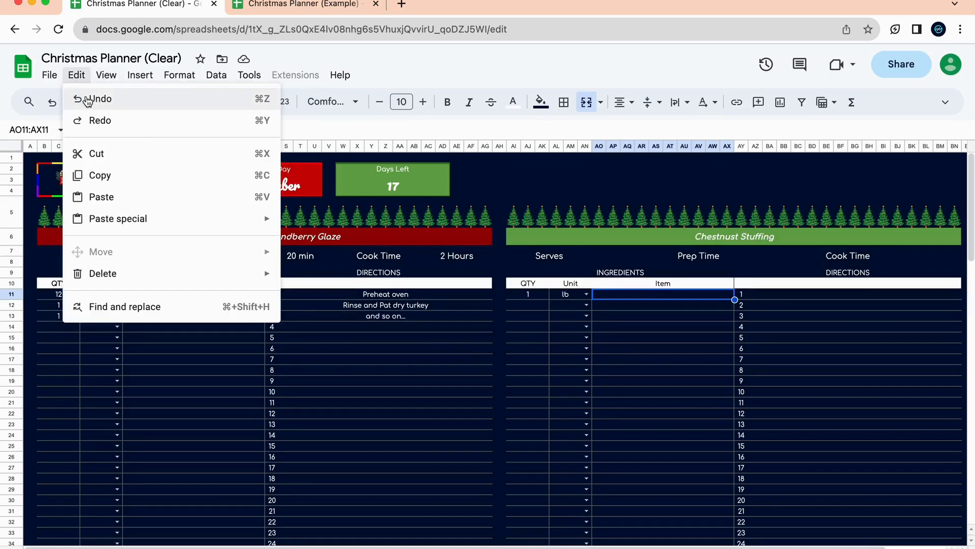
left_click(655, 319)
left_click(649, 297)
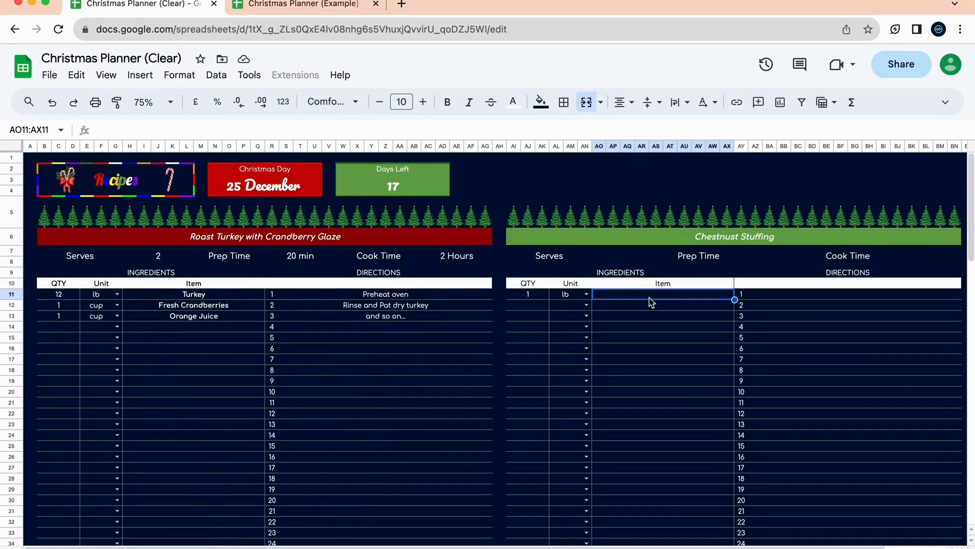
type("Chestnuts")
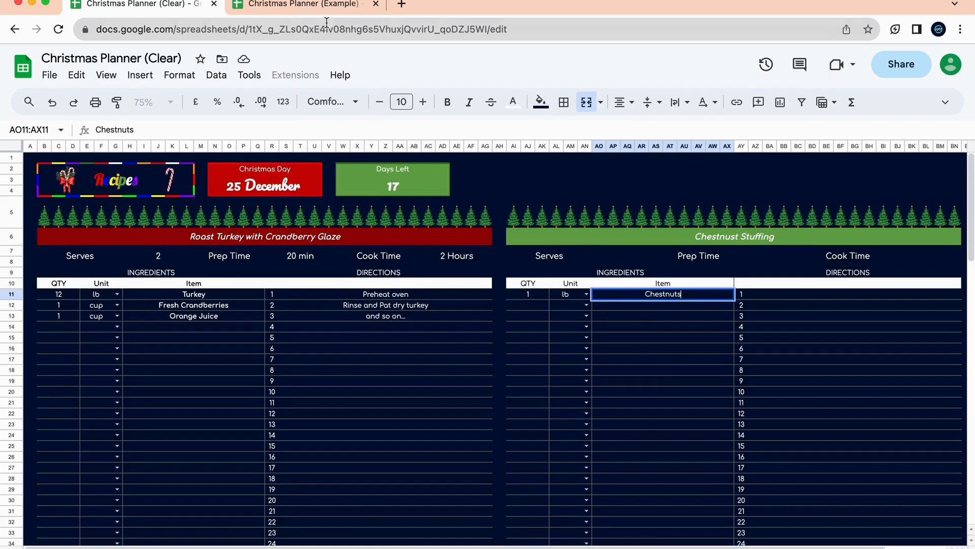
Add the second ingredient in row 12: 8 cup Cubed Bread.
left_click(304, 6)
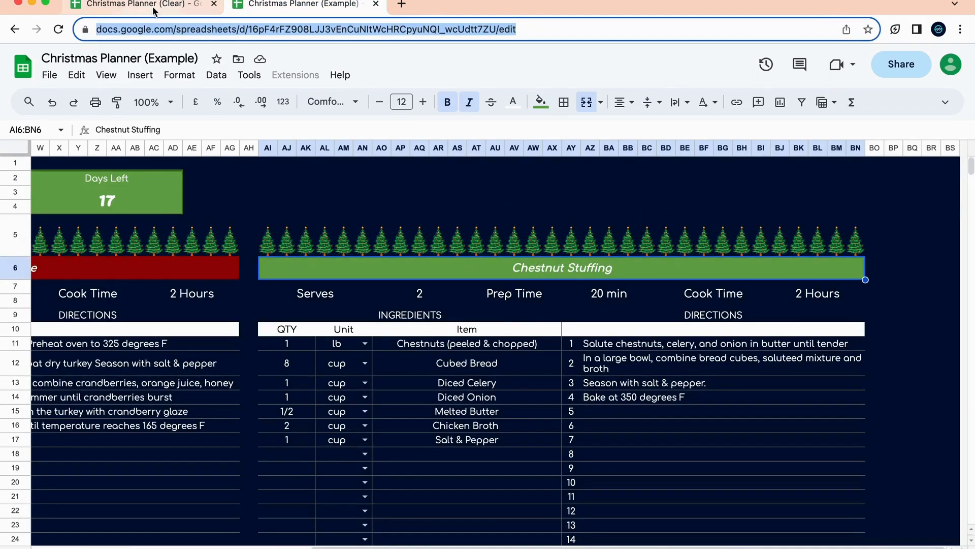
left_click(154, 7)
left_click(541, 305)
type("8")
left_click(587, 305)
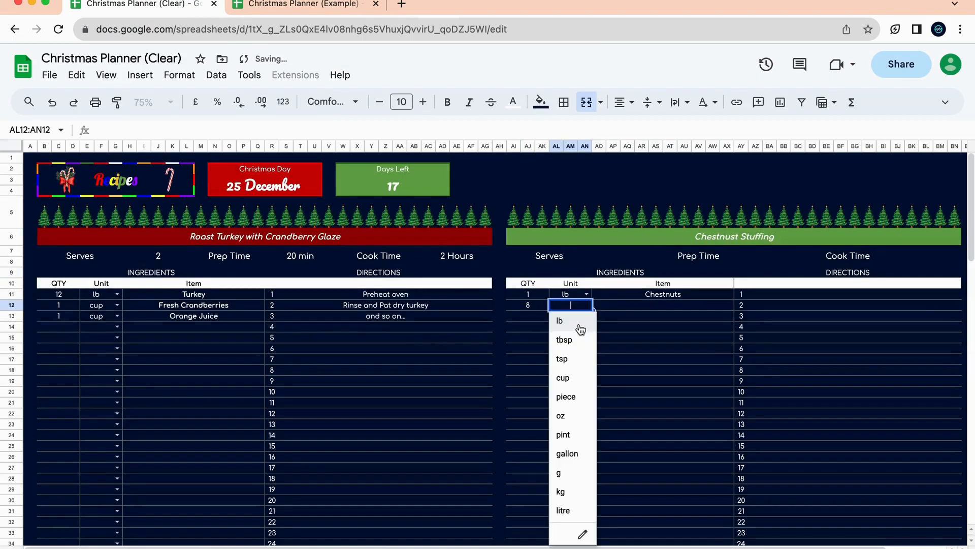
left_click(569, 379)
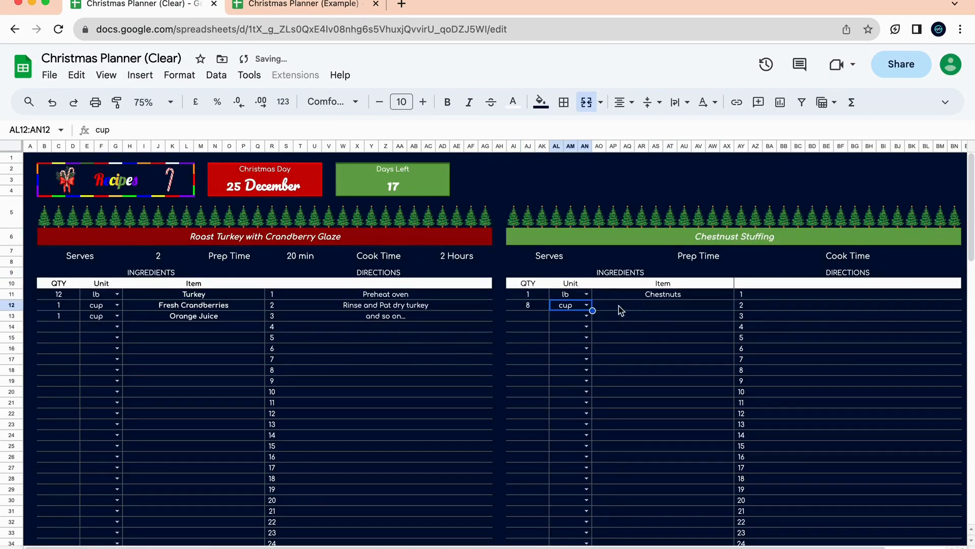
left_click(655, 305)
type("Cubed")
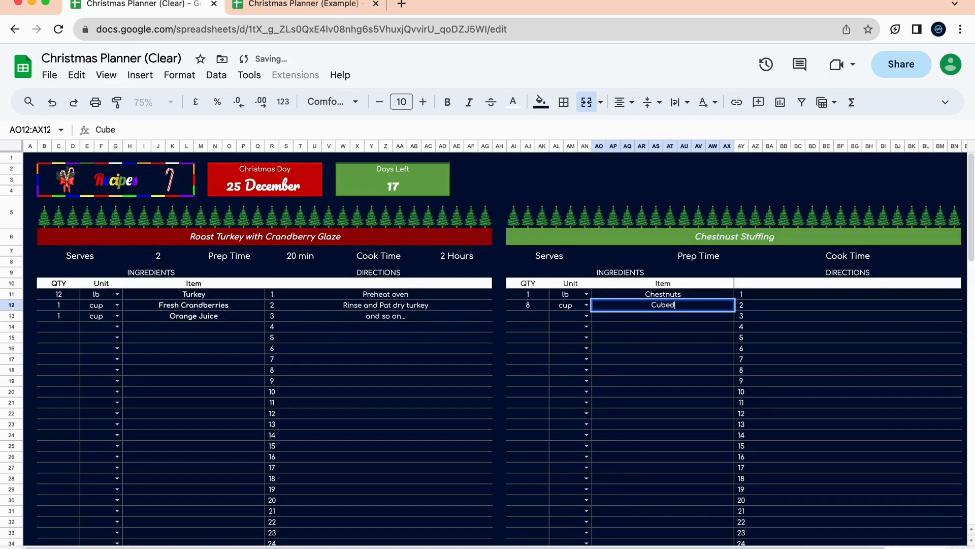
type(" Bread")
left_click(671, 361)
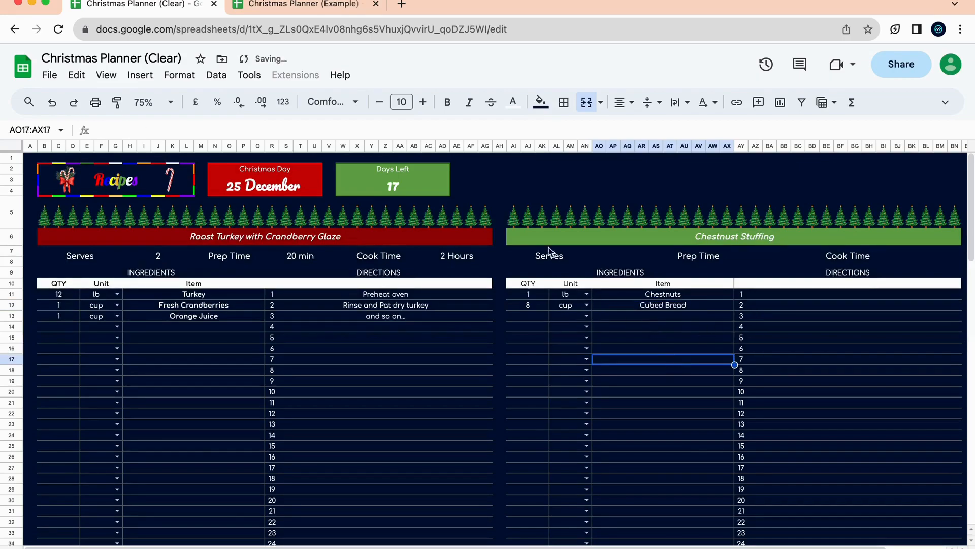
left_click(337, 10)
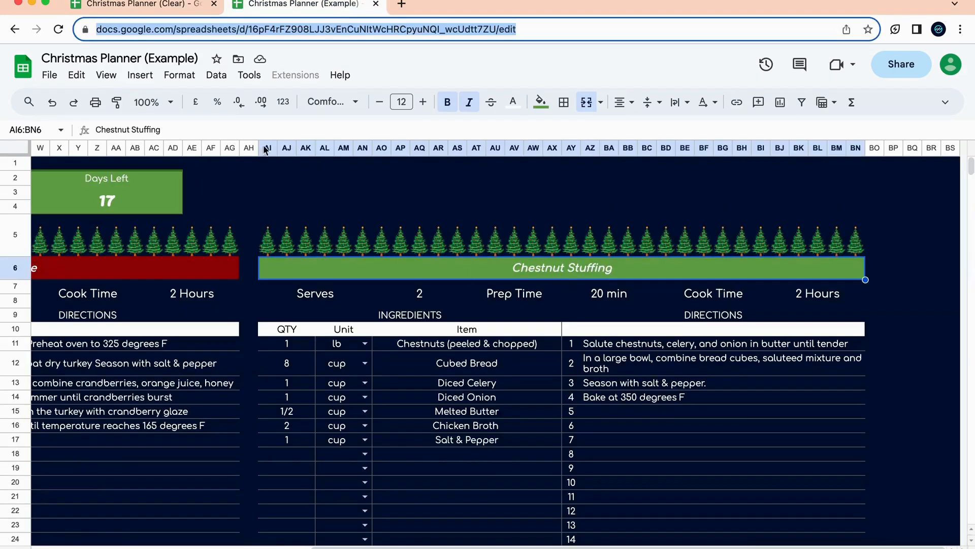
left_click(136, 6)
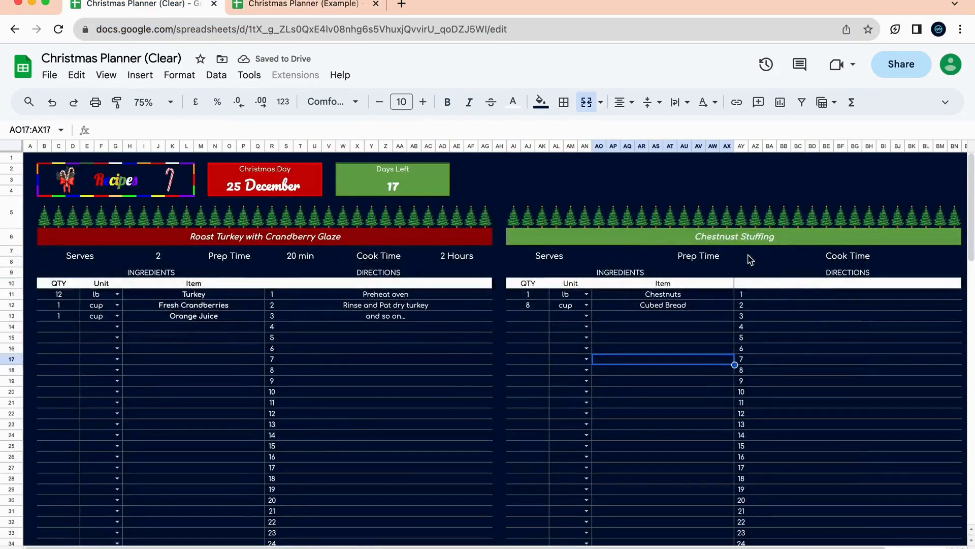
Enter directions 'Salute chestnuts' and 'Put in a large bowl', then start 'Season with salt & pepper'.
left_click(808, 294)
type("Salute")
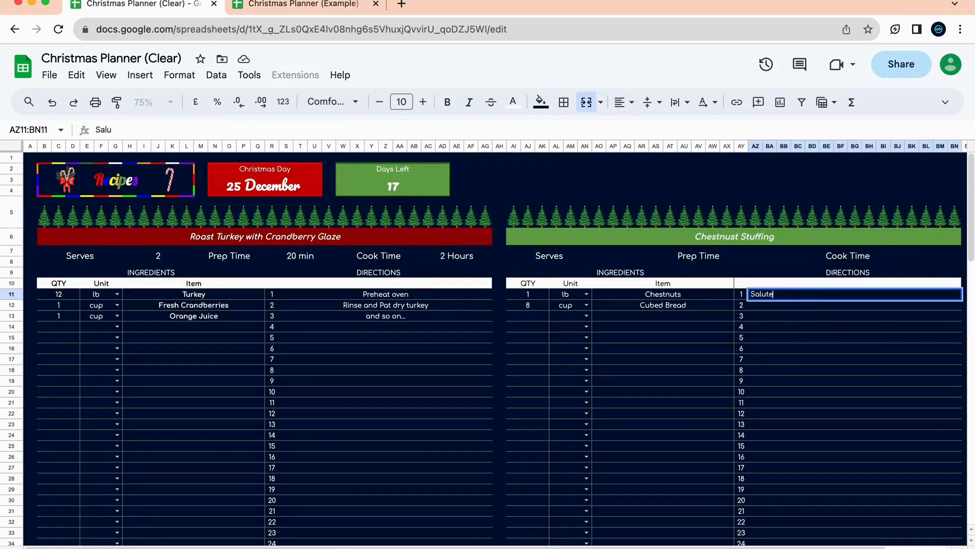
type(" chestnuts")
key("Return")
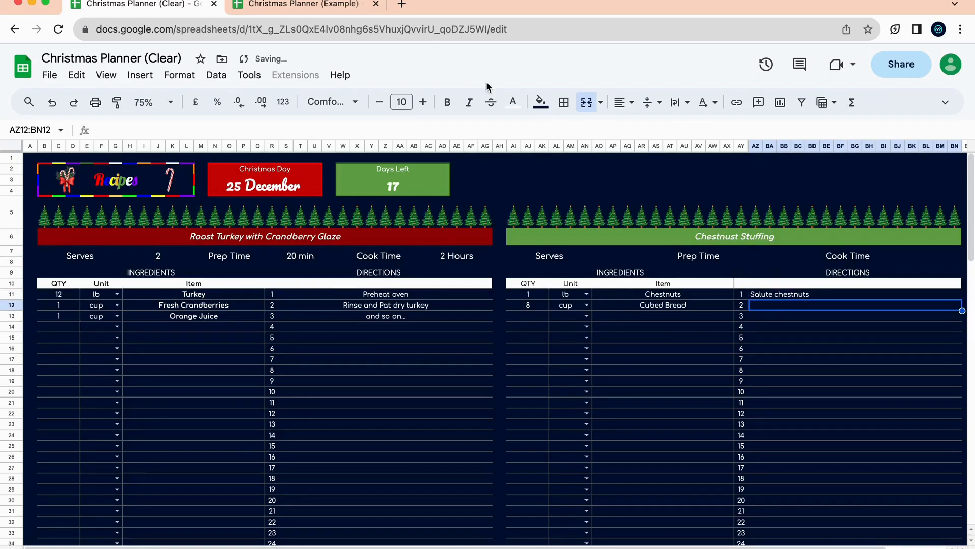
left_click(339, 6)
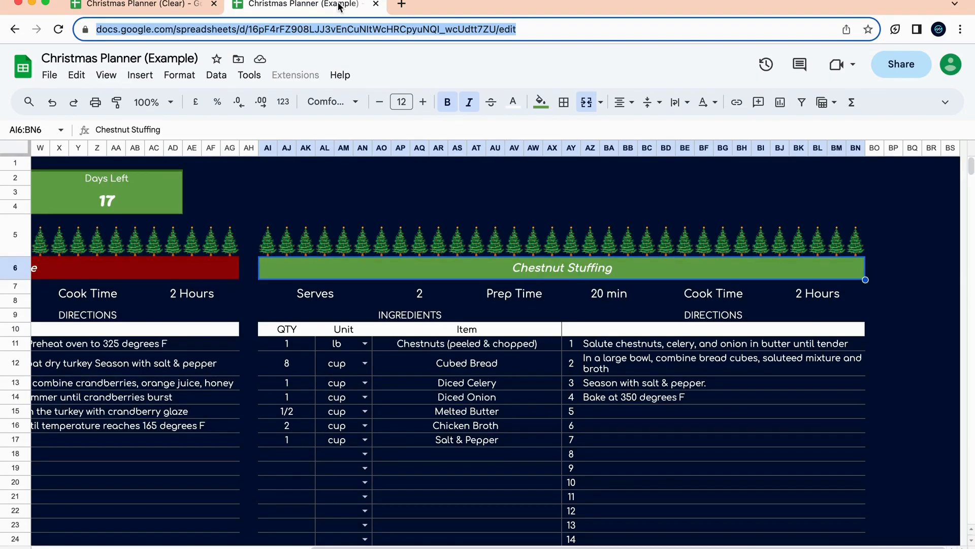
left_click(119, 5)
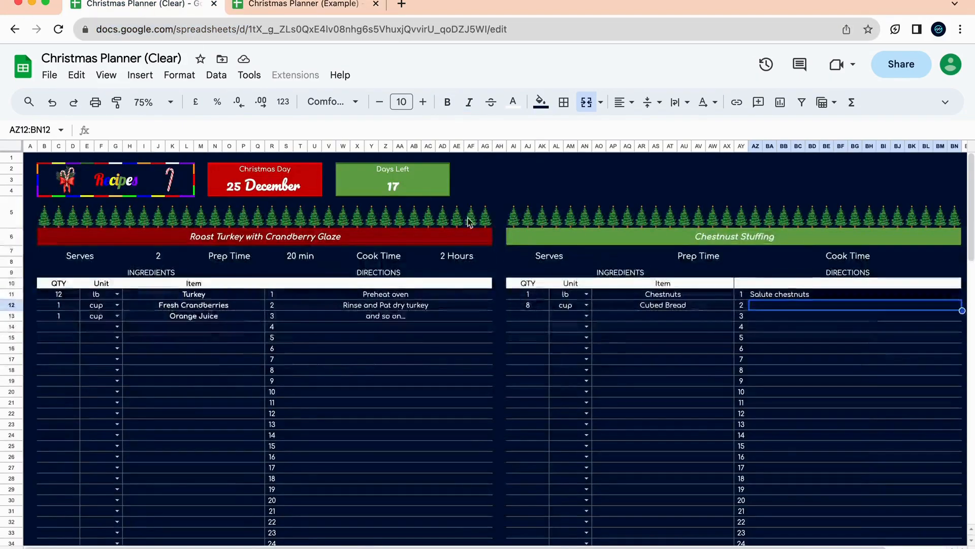
type("Put in a large bowl")
key("Return")
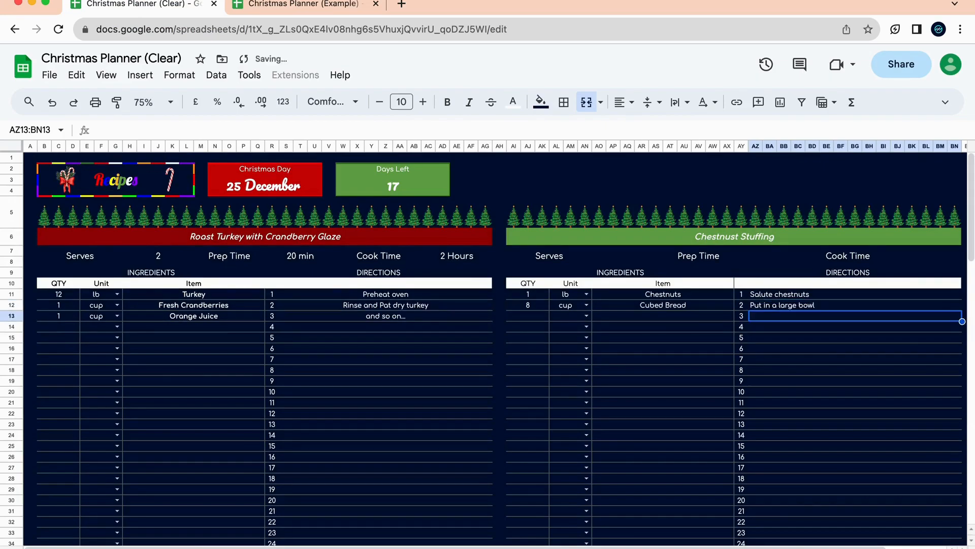
left_click(277, 8)
left_click(165, 6)
type("Season with salt & pepper")
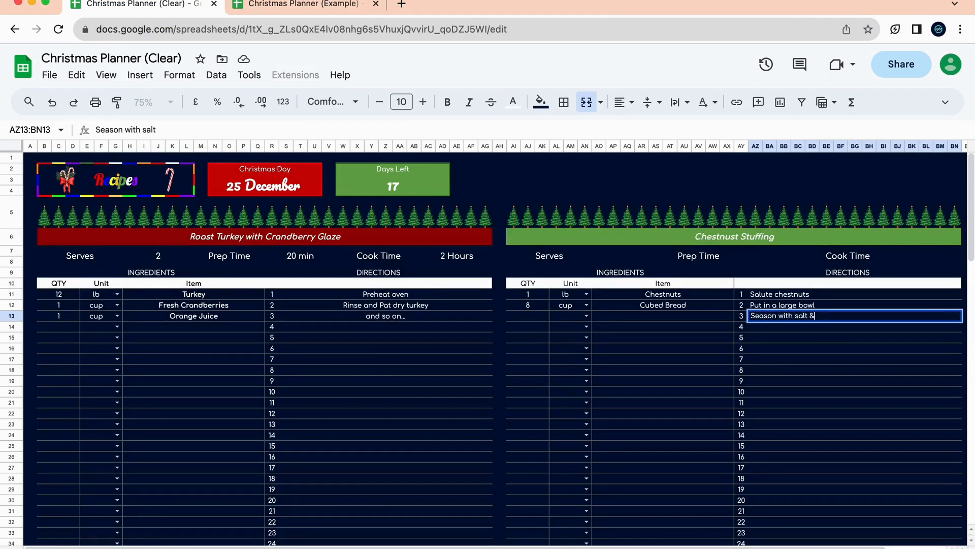
left_click(588, 370)
View the Grocery List sheet, now showing five items including Chestnuts and Cubed Bread.
left_click(451, 385)
scroll(453, 388, "down", 10)
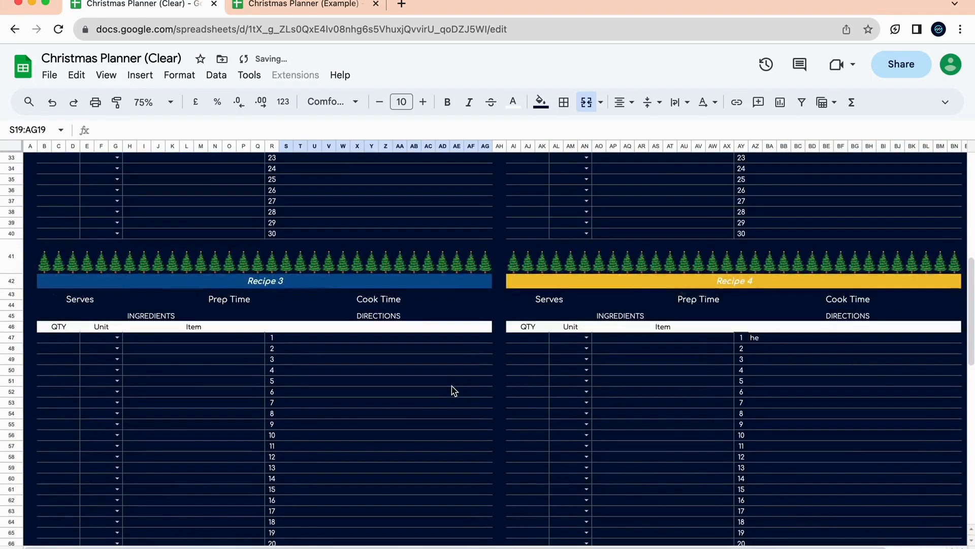
scroll(556, 340, "down", 10)
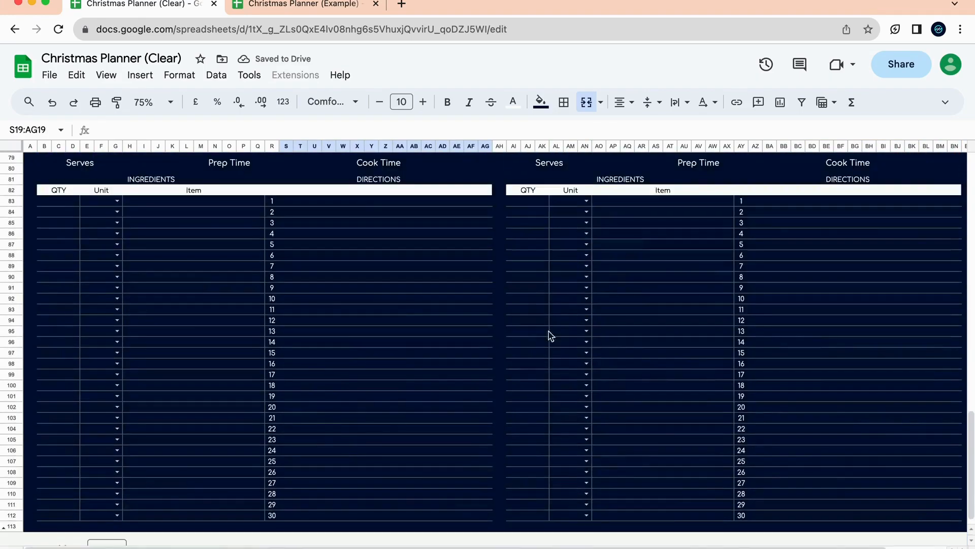
scroll(361, 290, "up", 2)
scroll(807, 267, "up", 20)
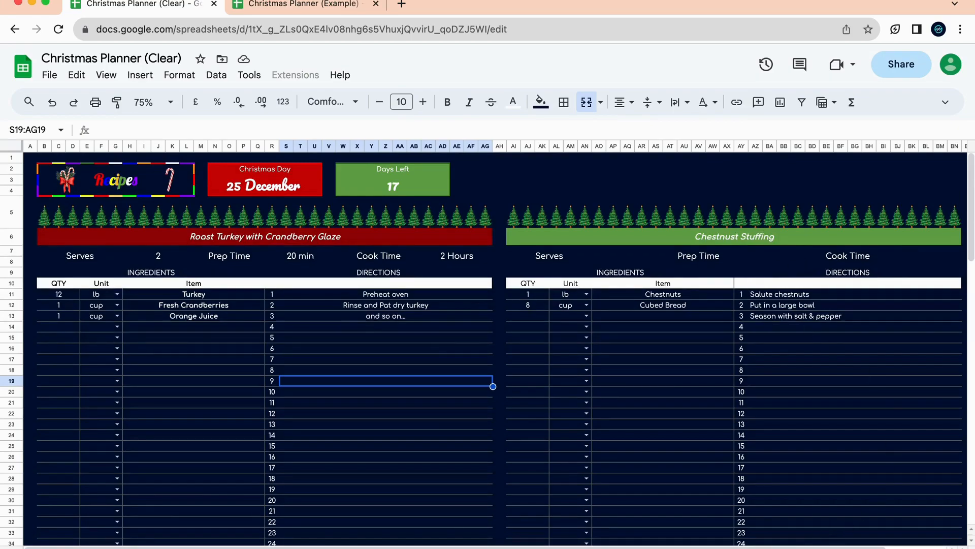
left_click(813, 548)
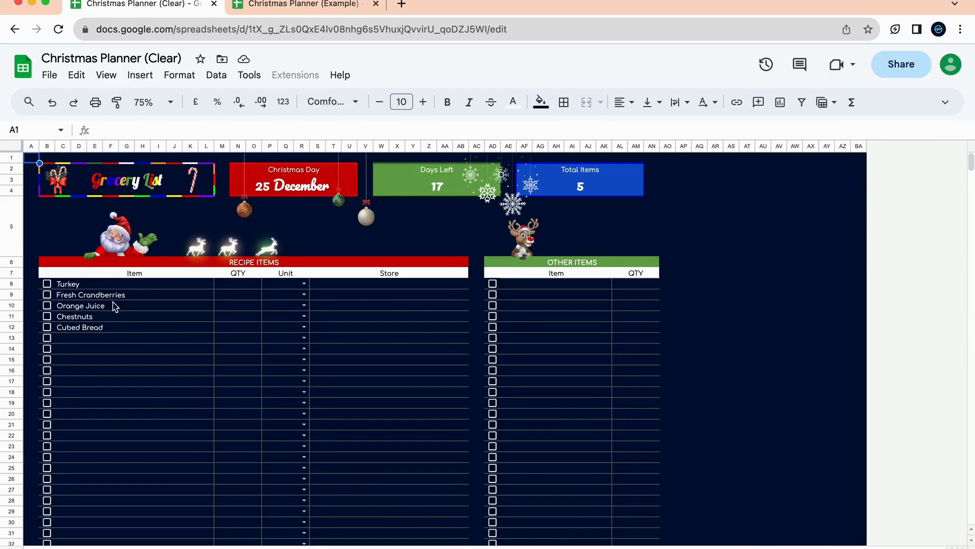
left_click(576, 546)
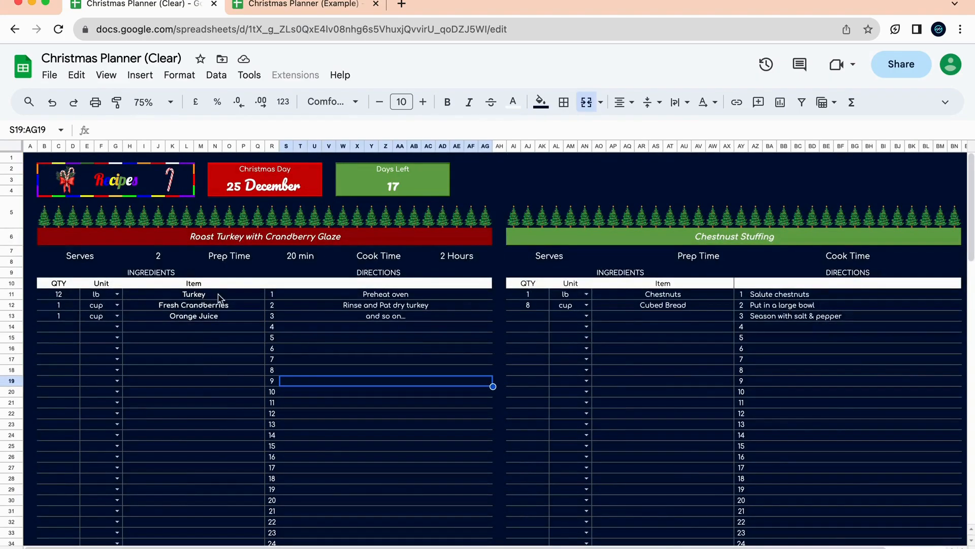
left_click(635, 546)
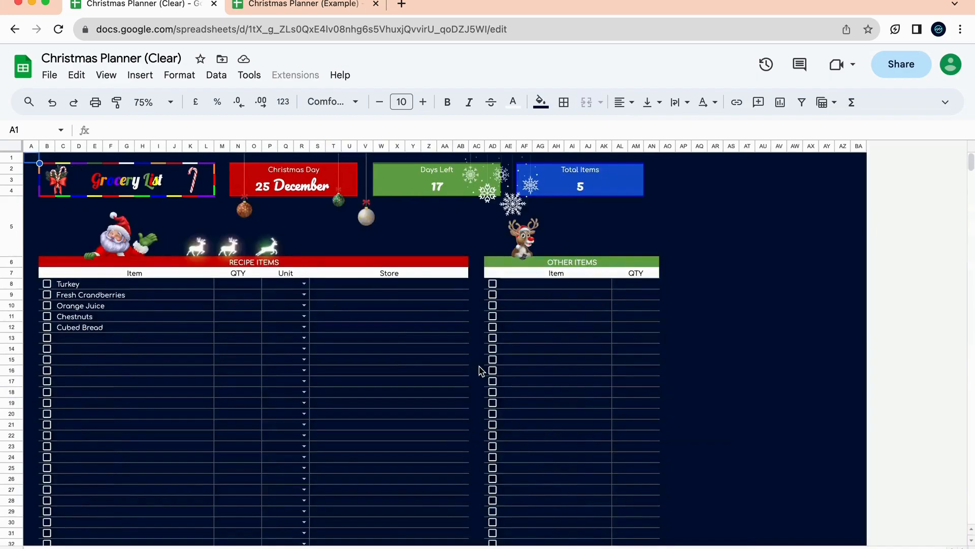
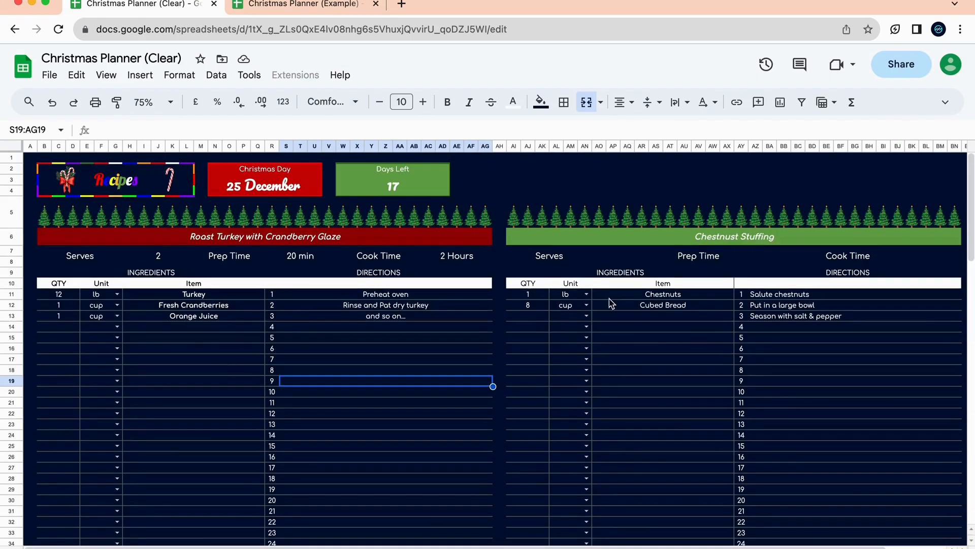
Check the Grocery List's empty Turkey quantity and unit, then return to Recipes.
left_click(680, 298)
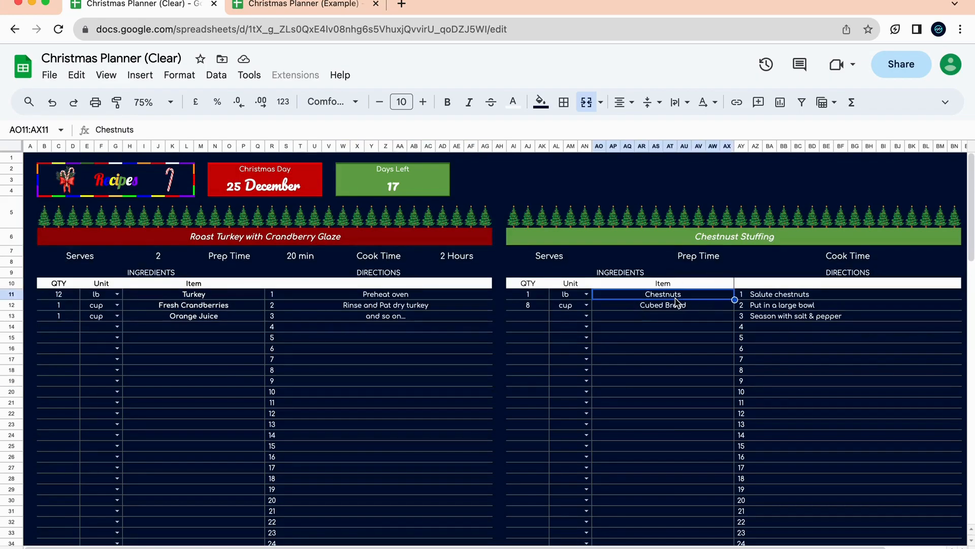
left_click(508, 548)
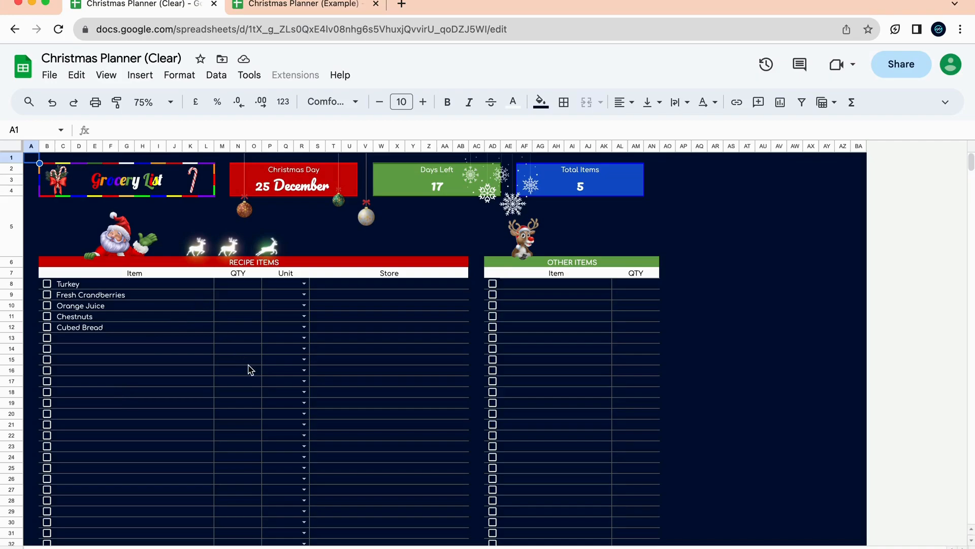
left_click(243, 288)
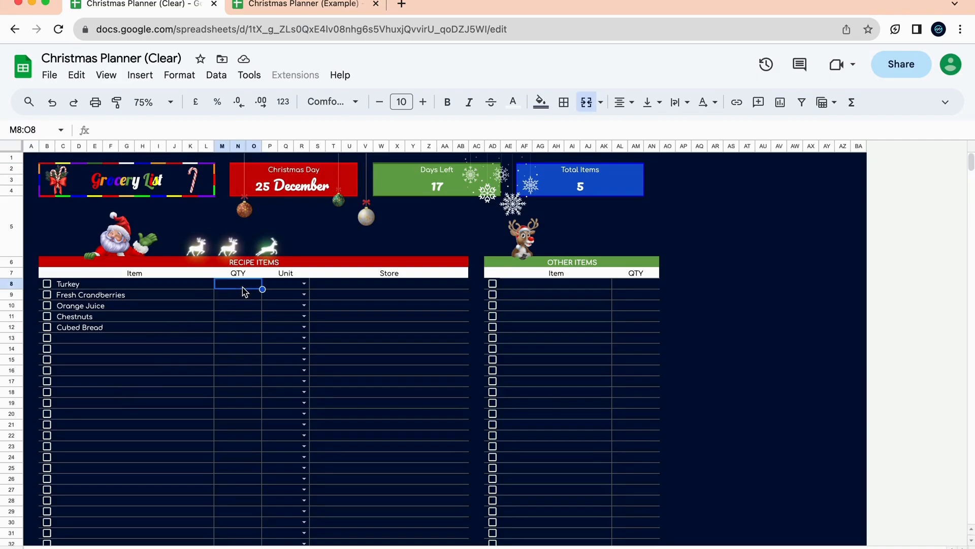
left_click(275, 288)
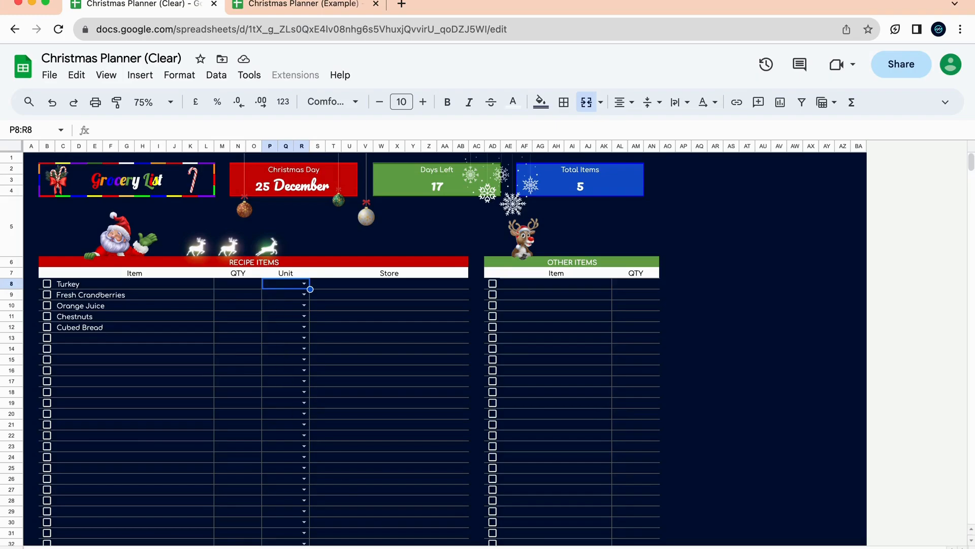
key("alt+Down")
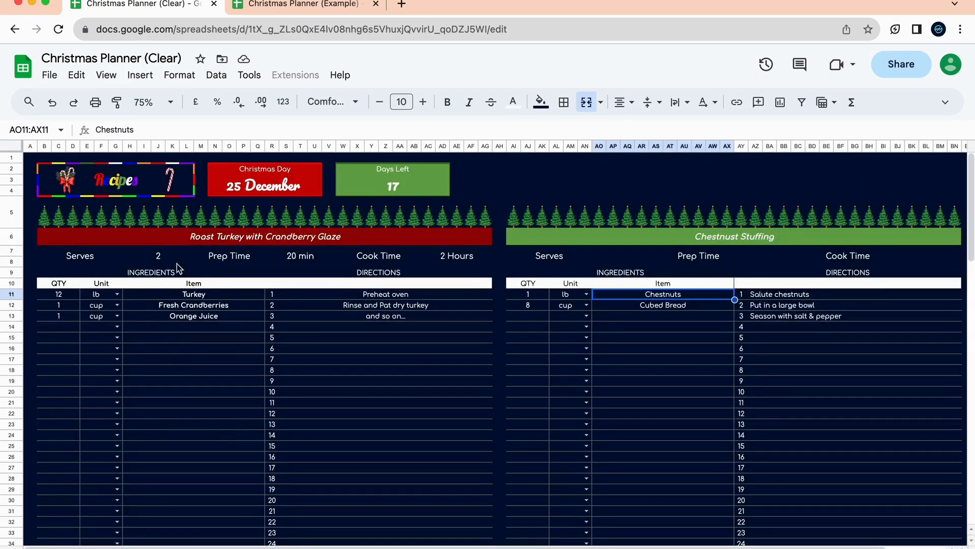
Add a Salt & pepper ingredient to both the turkey and chestnut stuffing recipes.
left_click(219, 331)
type("Salt & pepper")
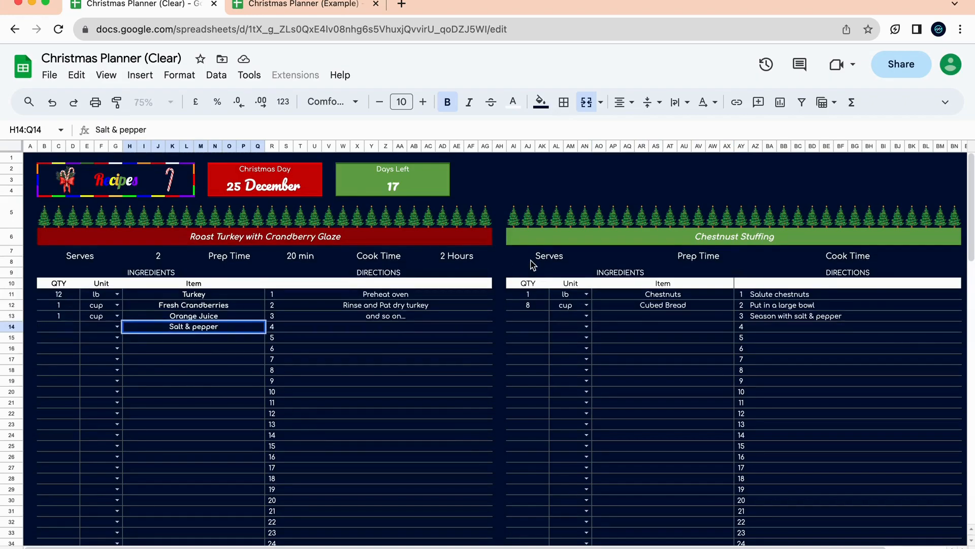
left_click(438, 350)
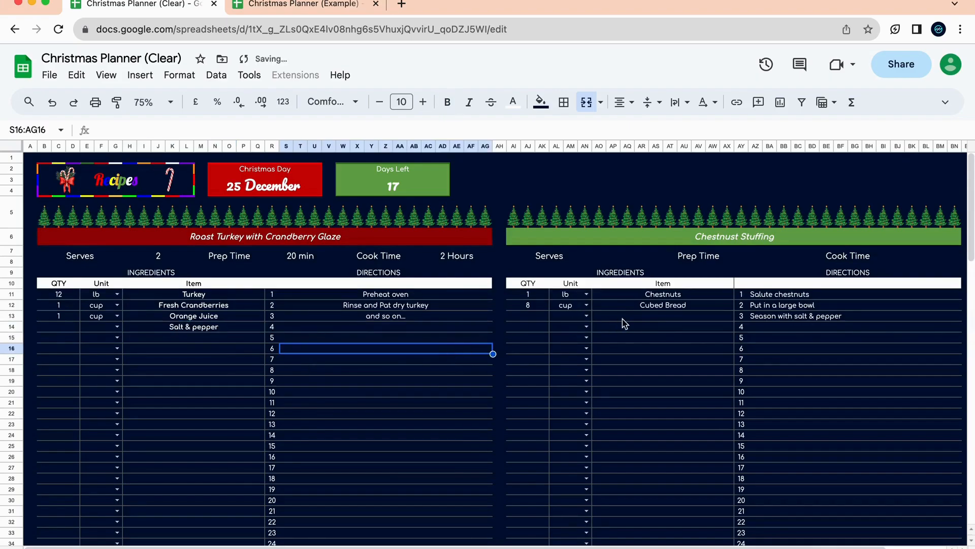
left_click(669, 318)
type("Salt & [pe")
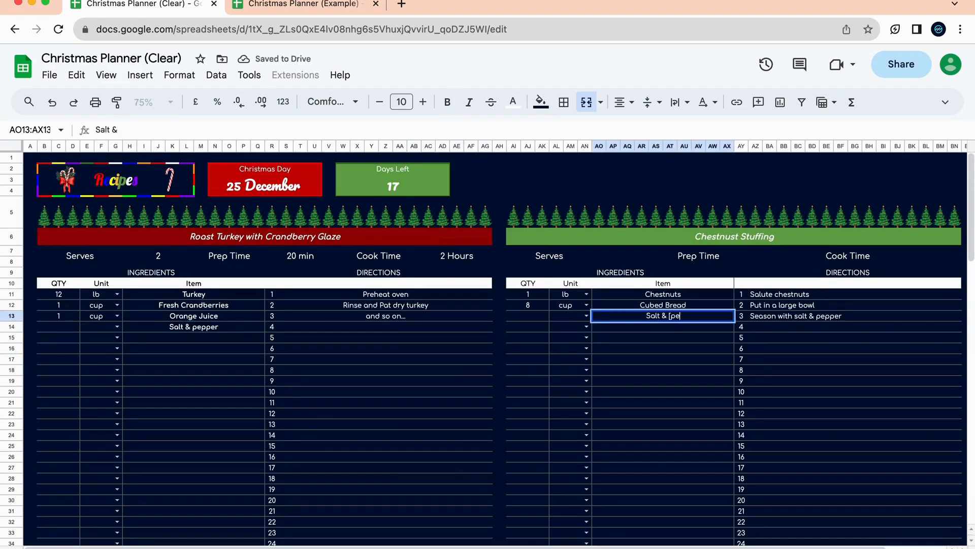
key("BackSpace")
key("BackSpace")
key("BackSpace")
type("pepper")
left_click(643, 380)
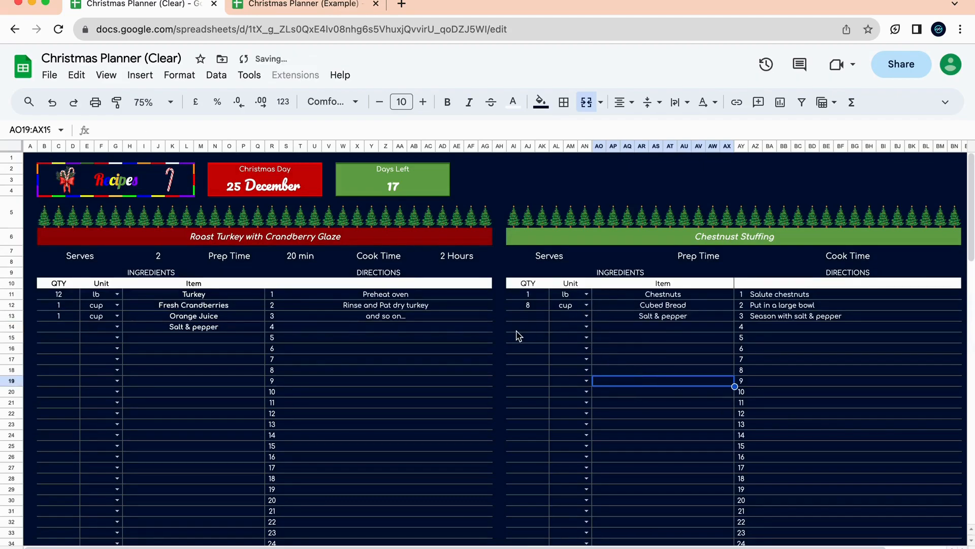
Give the turkey recipe's Salt & pepper a quantity of 1 lb.
left_click(73, 326)
type("1")
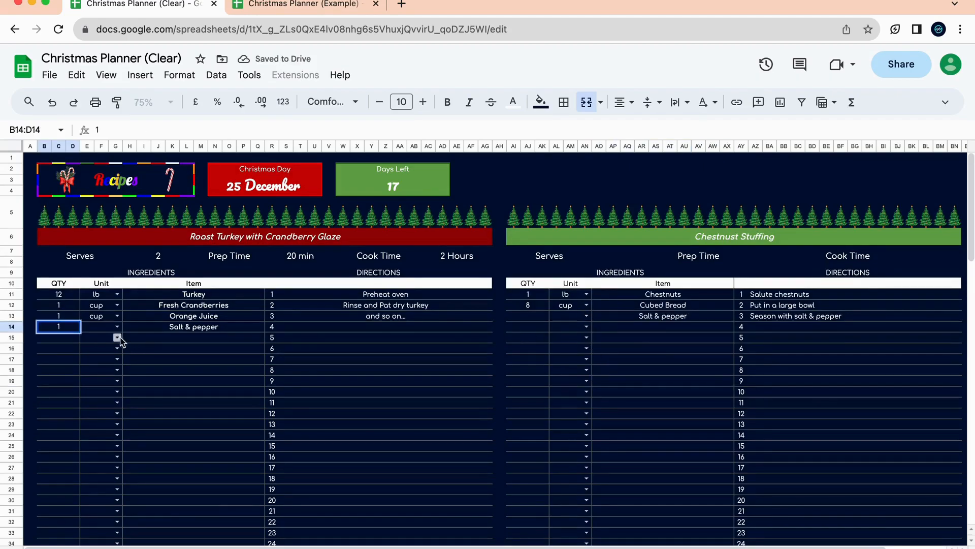
left_click(117, 328)
left_click(118, 343)
Set the stuffing's Salt & pepper to 1 g, correcting the unit from lb.
left_click(516, 317)
type("1")
left_click(588, 318)
left_click(587, 316)
left_click(583, 326)
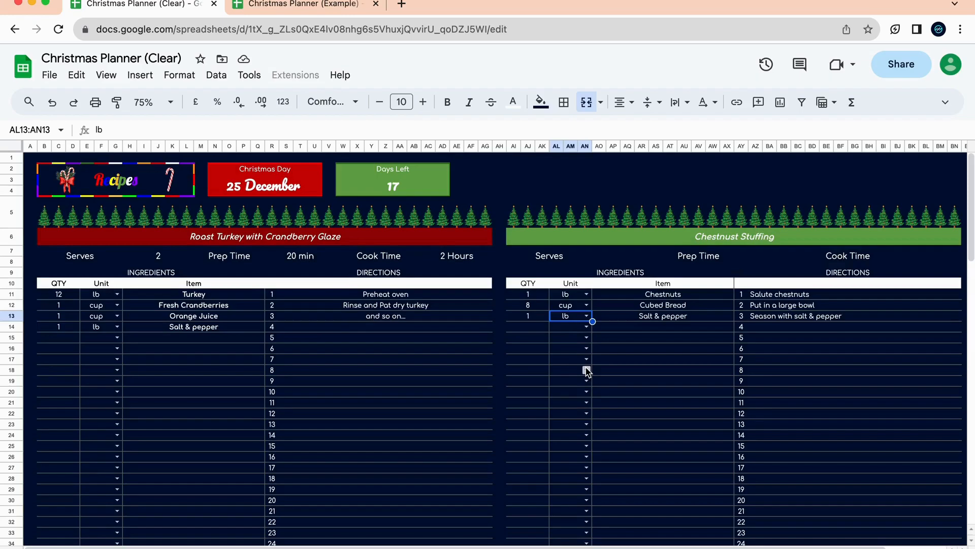
left_click(526, 320)
left_click(558, 315)
left_click(525, 319)
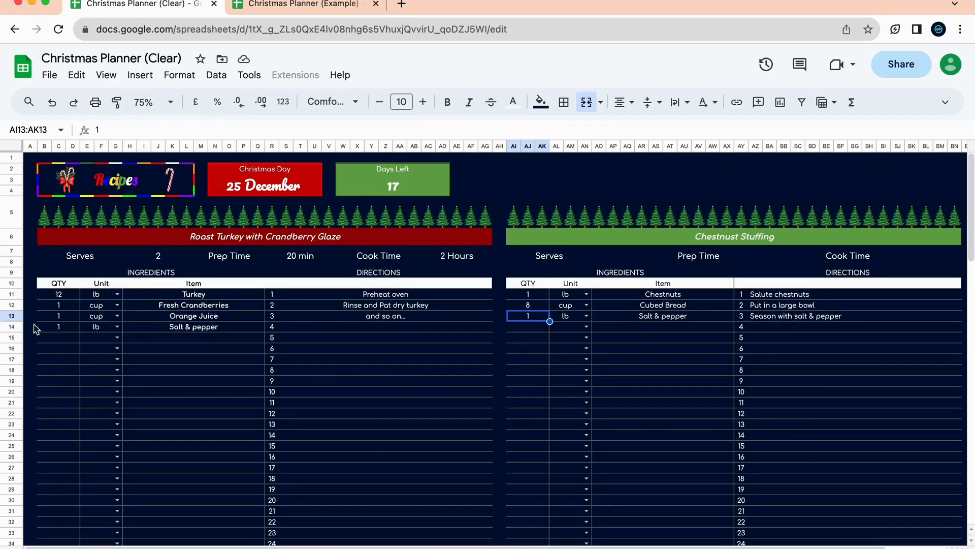
left_click(587, 316)
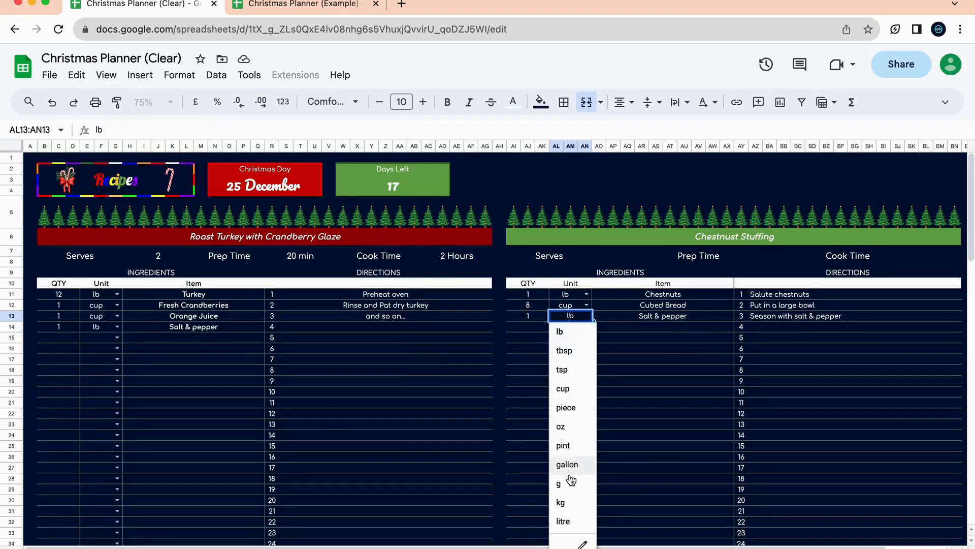
left_click(570, 482)
left_click(129, 370)
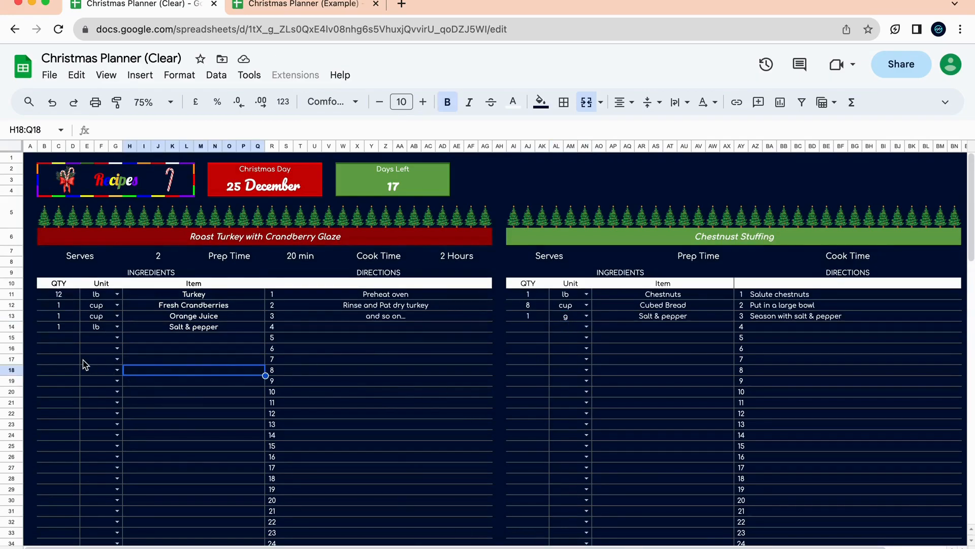
On the Grocery List, set Salt & pepper to 2 lb.
left_click(586, 533)
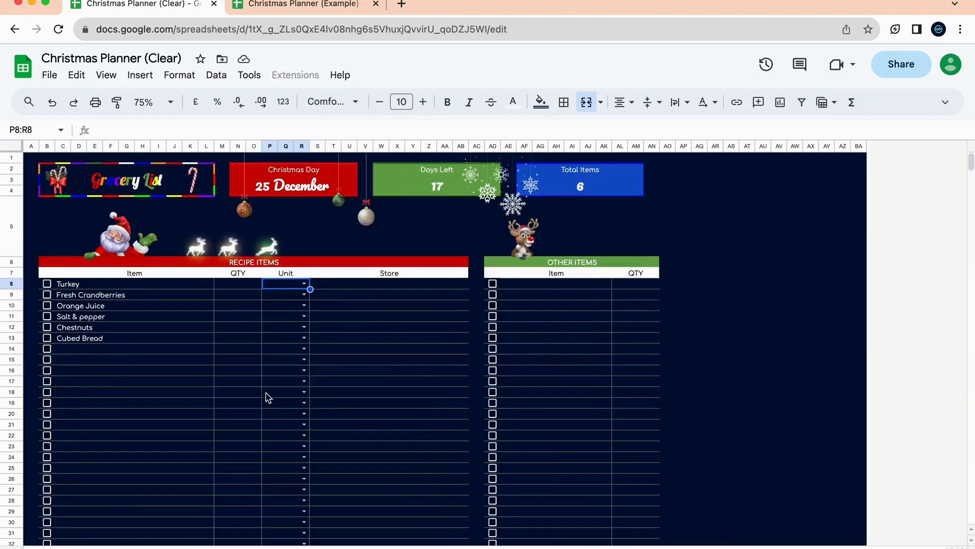
left_click(249, 287)
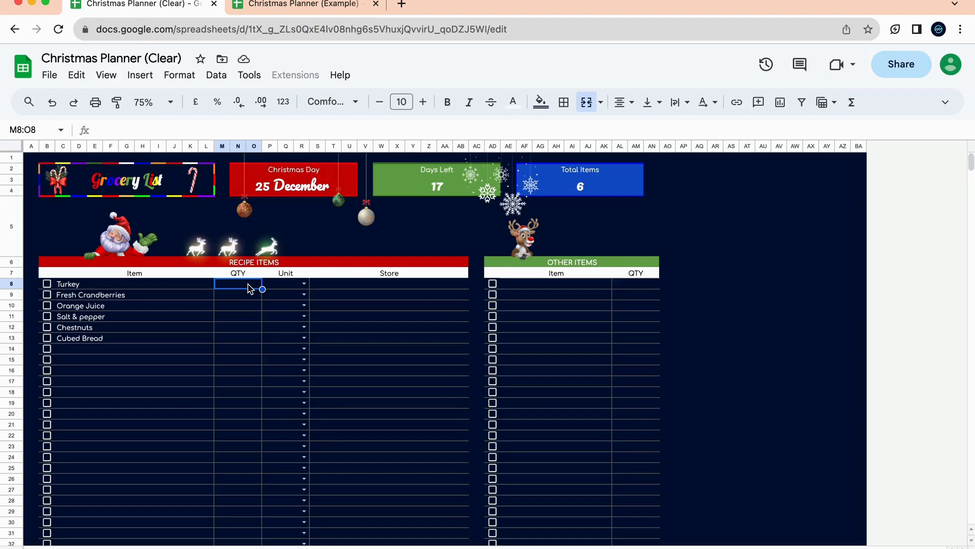
left_click(165, 319)
left_click(247, 324)
type("2")
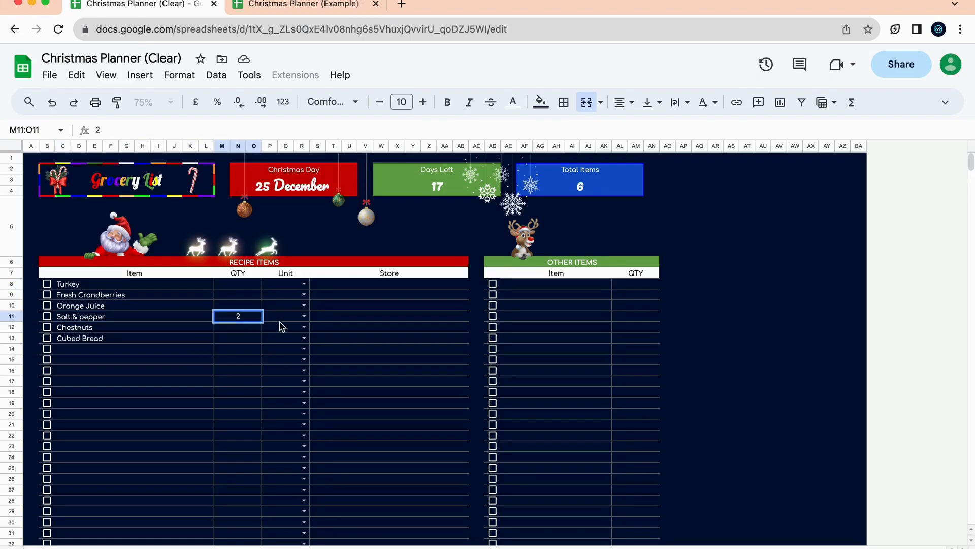
left_click(304, 316)
left_click(299, 329)
left_click(193, 404)
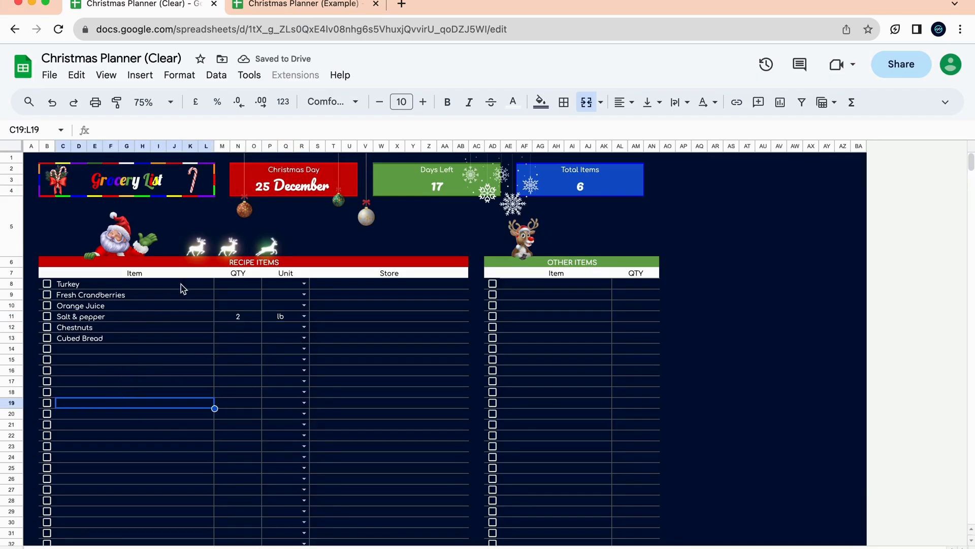
Set the Turkey grocery quantity to 12 lb, matching the recipe.
left_click(239, 289)
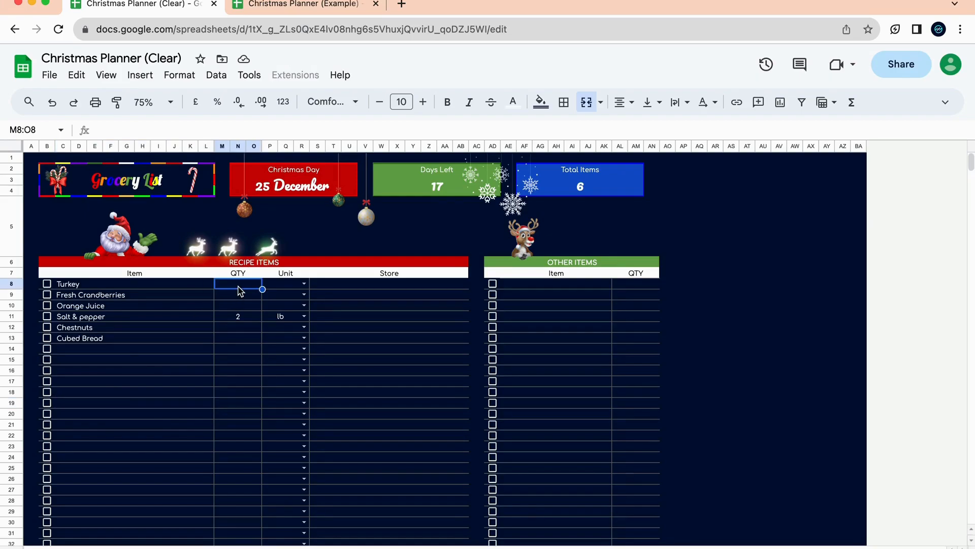
key("alt+Up")
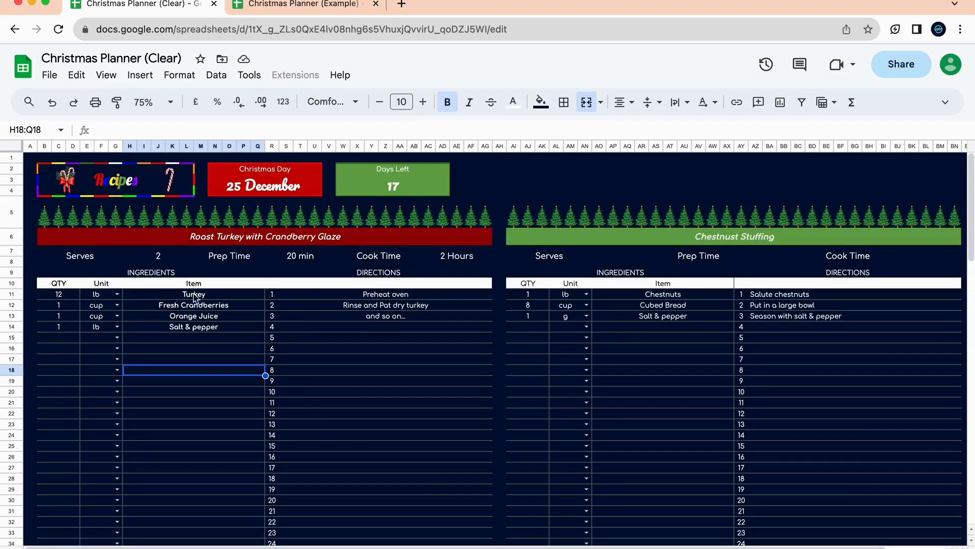
key("alt+Down")
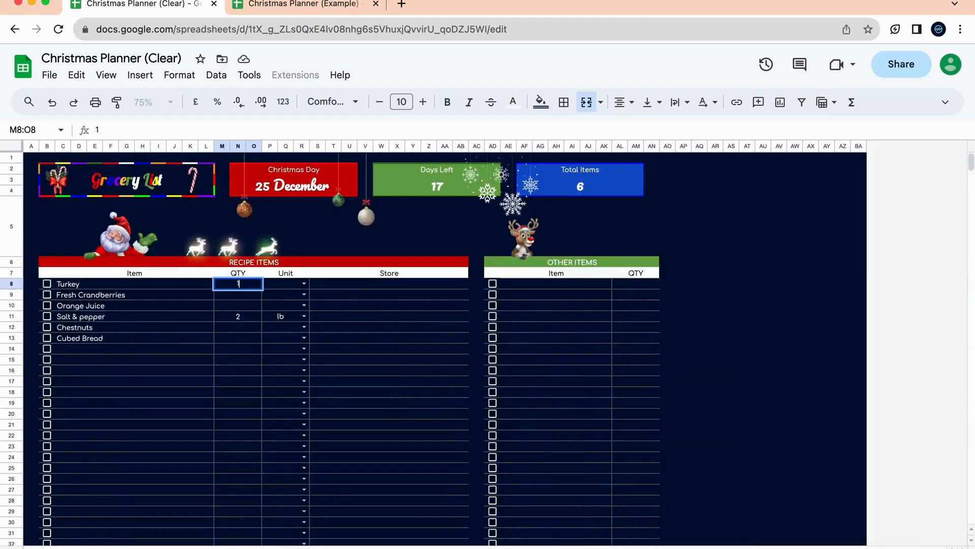
type("12")
left_click(296, 285)
left_click(303, 284)
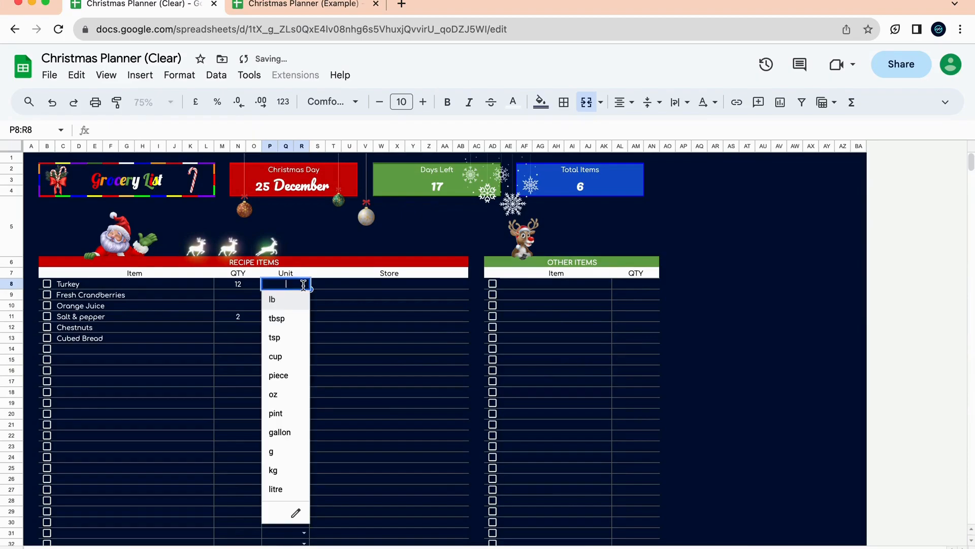
left_click(301, 306)
Set Fresh Cranberries and Orange Juice each to 1 cup on the Grocery List.
key("alt+Up")
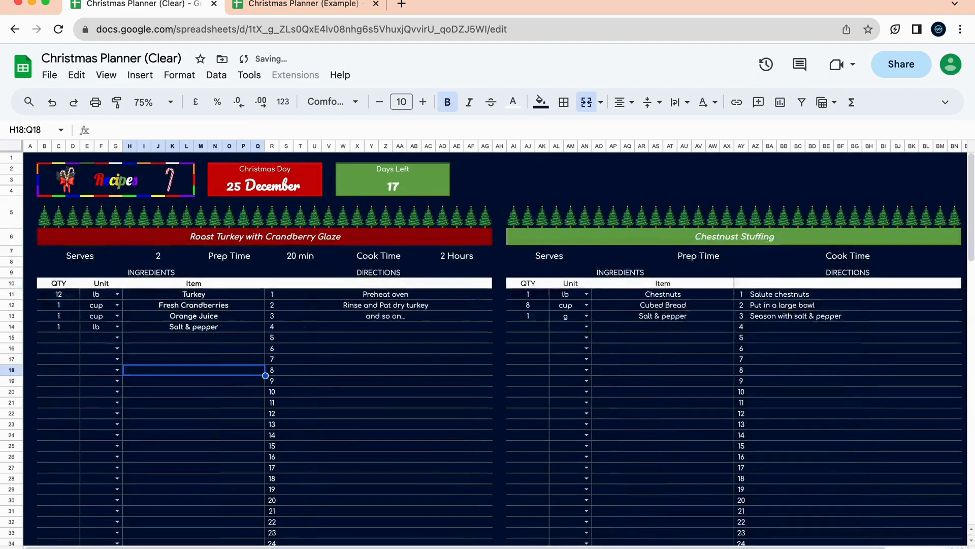
key("alt+Down")
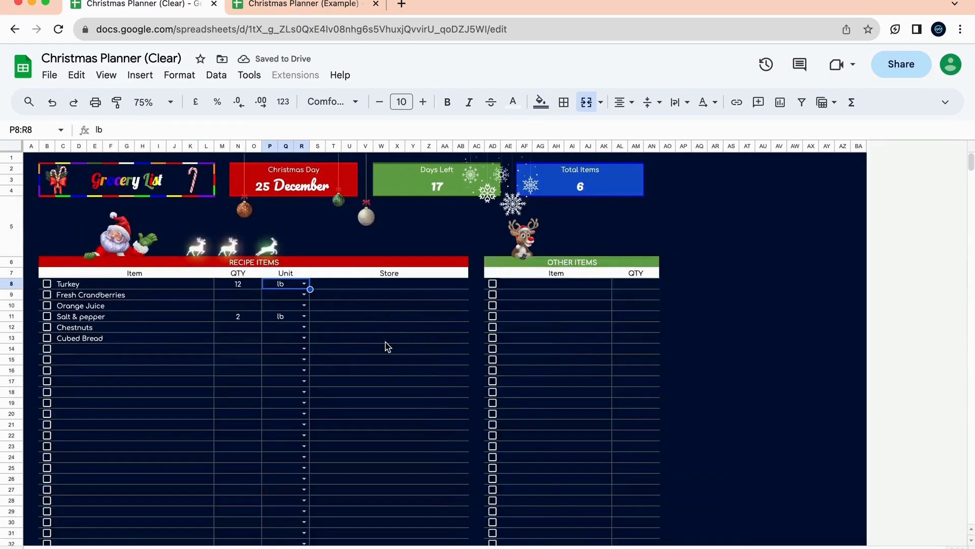
left_click(249, 294)
type("1")
left_click(303, 296)
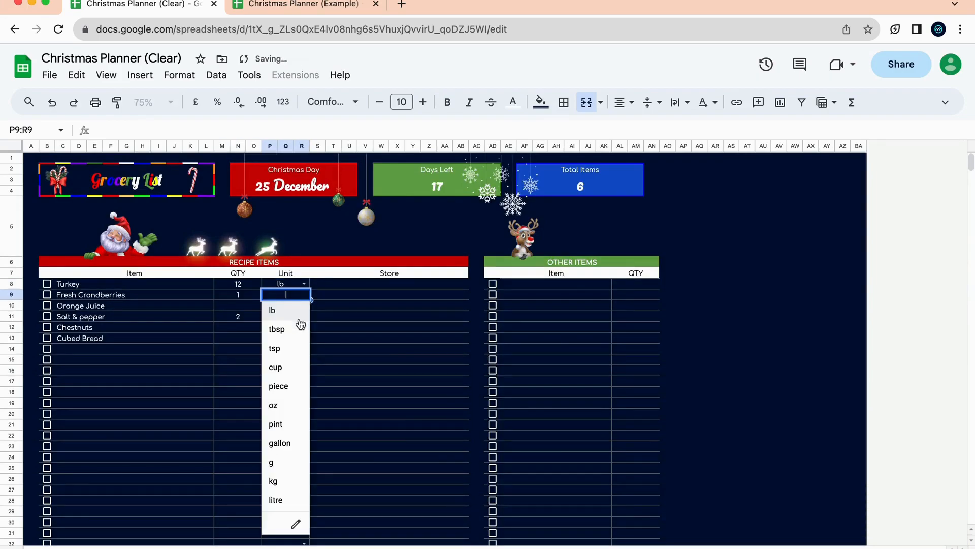
left_click(291, 369)
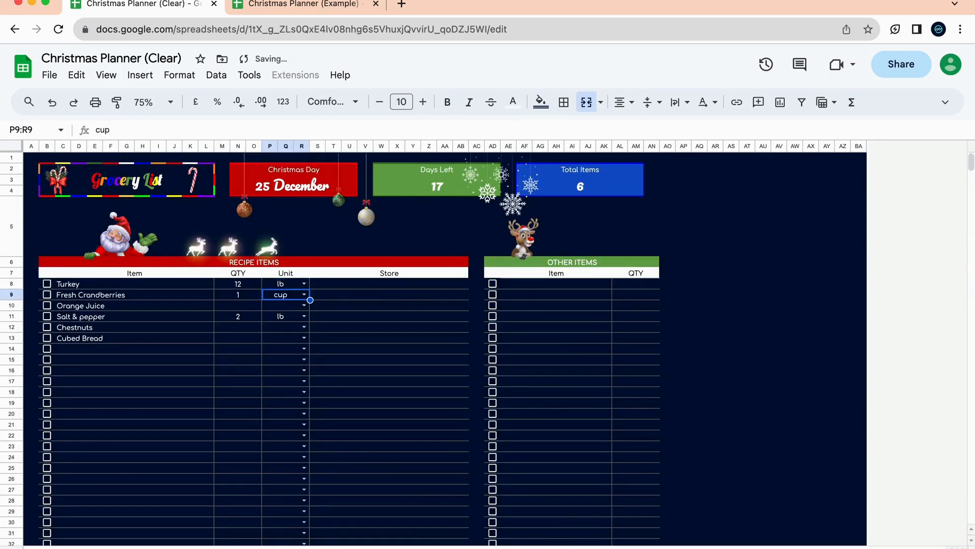
key("alt+Up")
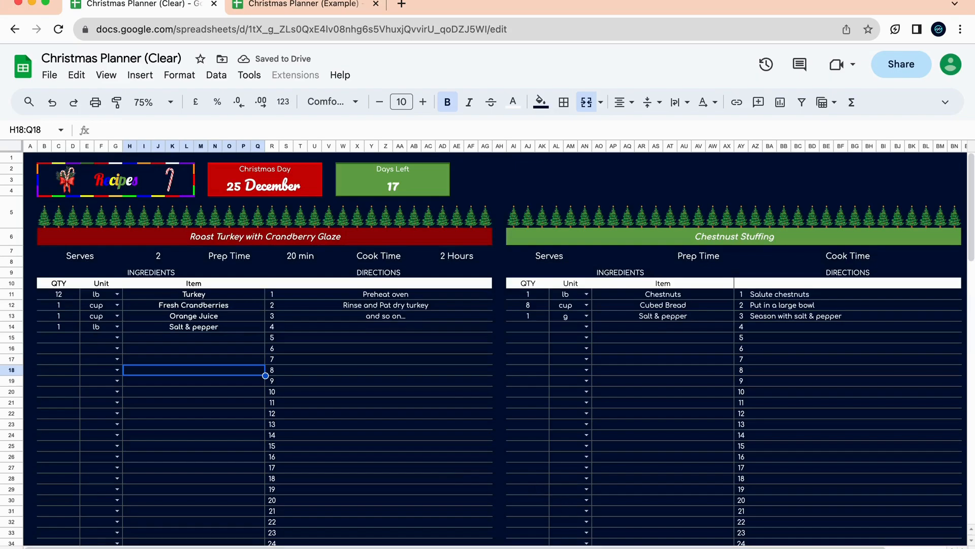
key("alt+Down")
key("Down")
key("Left")
type("1")
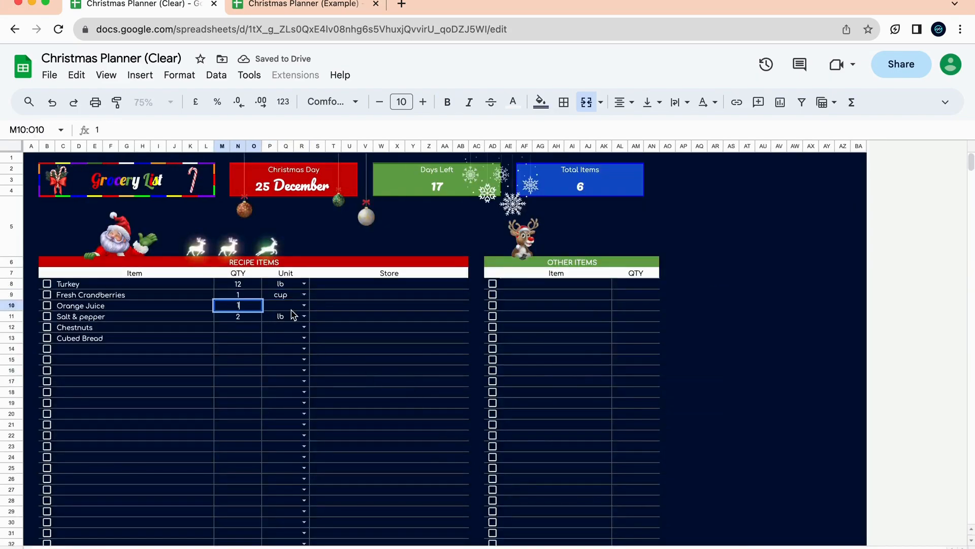
left_click(304, 305)
left_click(290, 381)
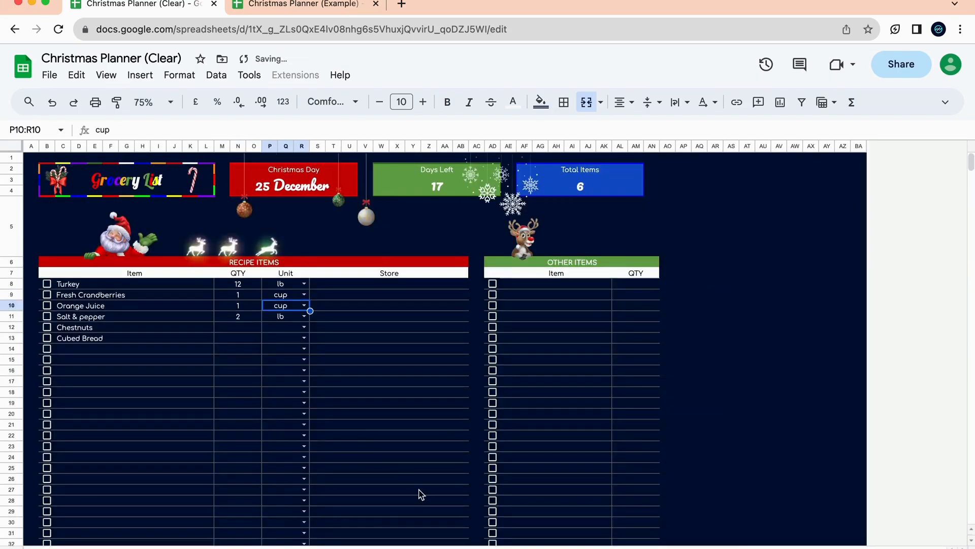
Set Chestnuts to 1 lb and Cubed Bread to 8 cup on the Grocery List.
key("Down")
key("Left")
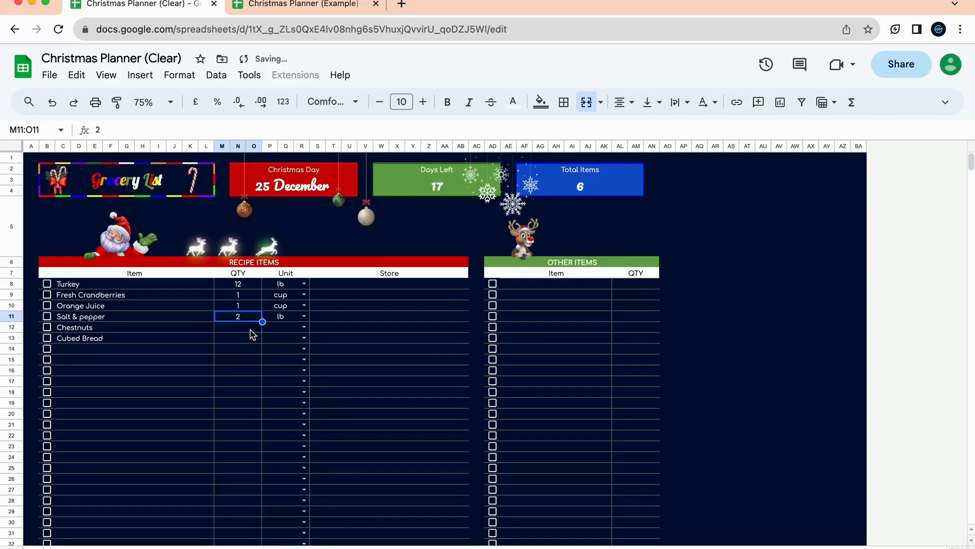
left_click(252, 330)
left_click(589, 548)
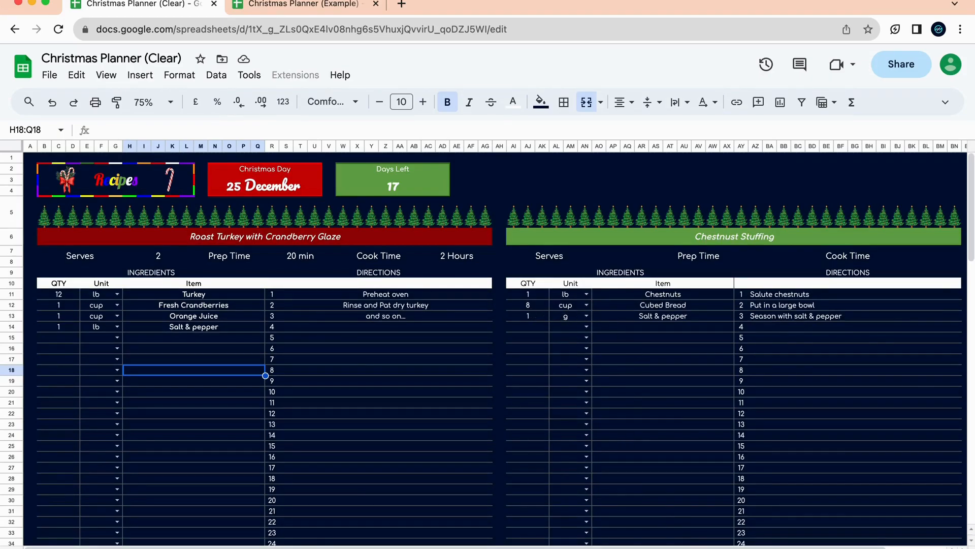
left_click(694, 546)
type("1")
left_click(304, 327)
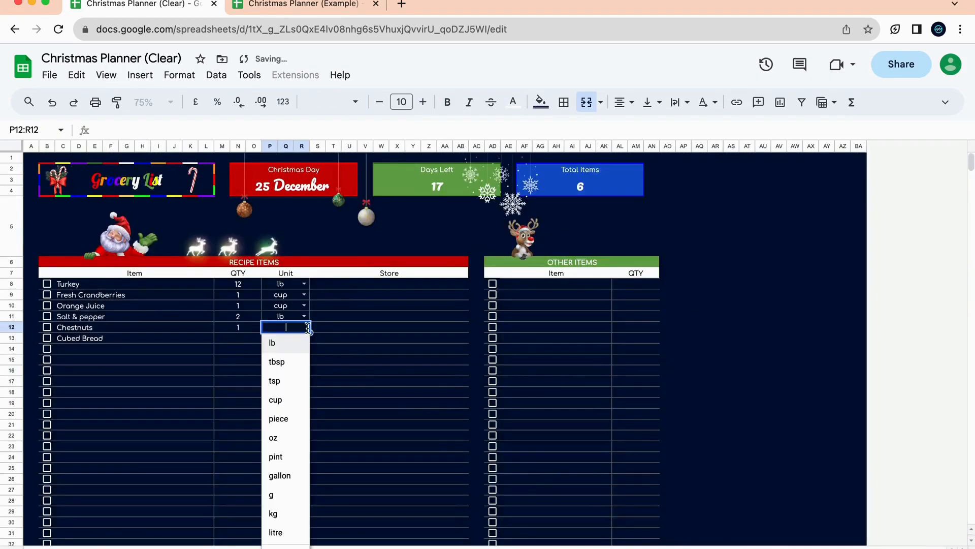
left_click(300, 347)
left_click(254, 340)
type("8")
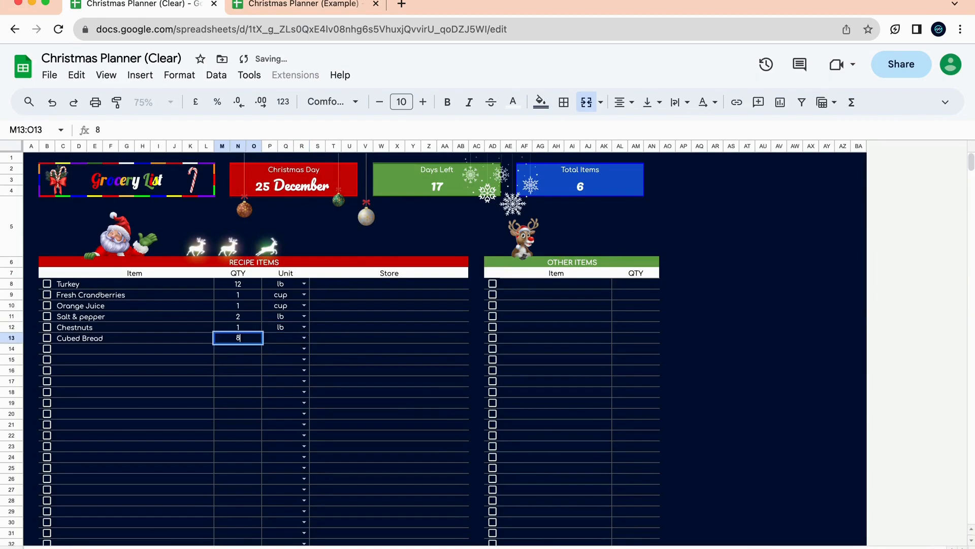
left_click(302, 338)
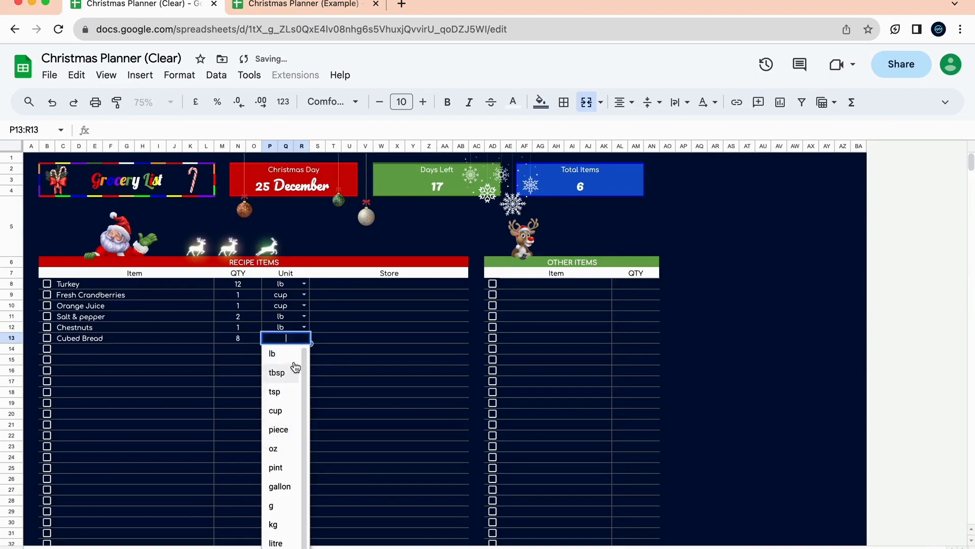
left_click(294, 412)
Set the store to Whole Foods for Turkey and Fresh Cranberries, Druthers Supermarket for Orange Juice.
left_click(399, 288)
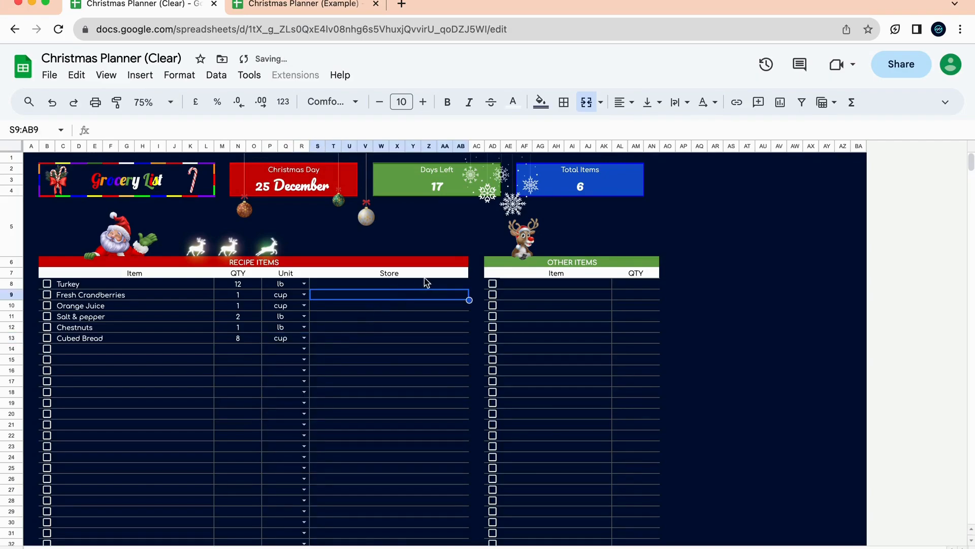
type("Wh")
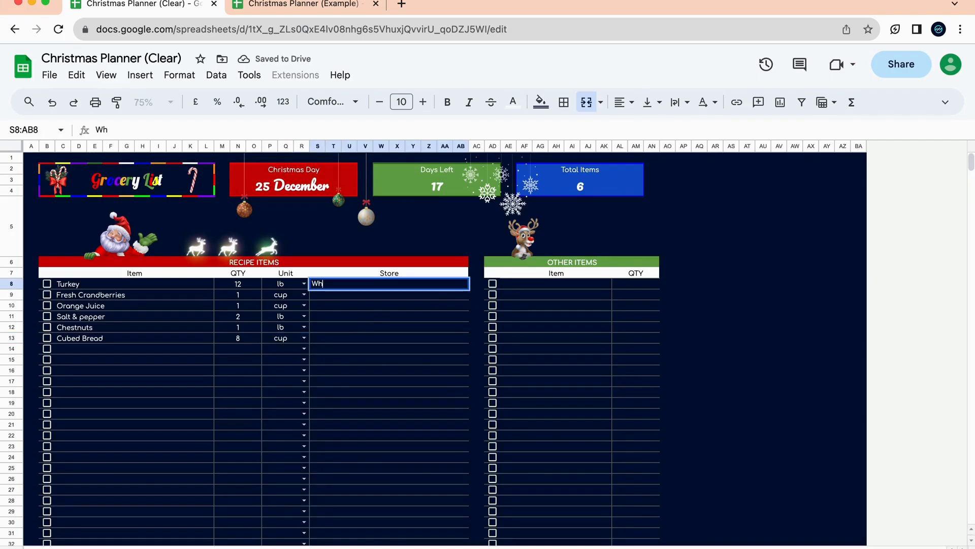
type("ole Doo")
key("BackSpace")
key("BackSpace")
key("BackSpace")
type("Foods")
key("Return")
type("Whole")
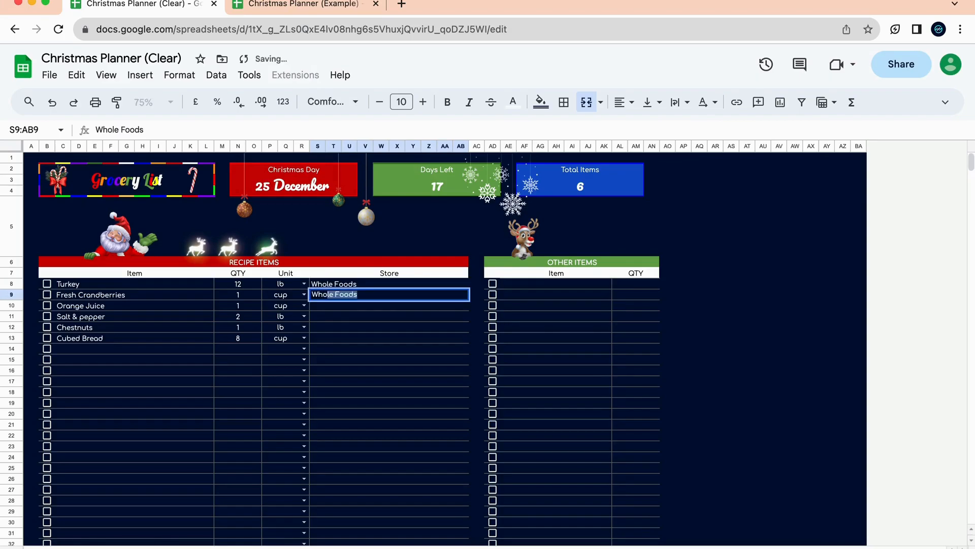
key("Return")
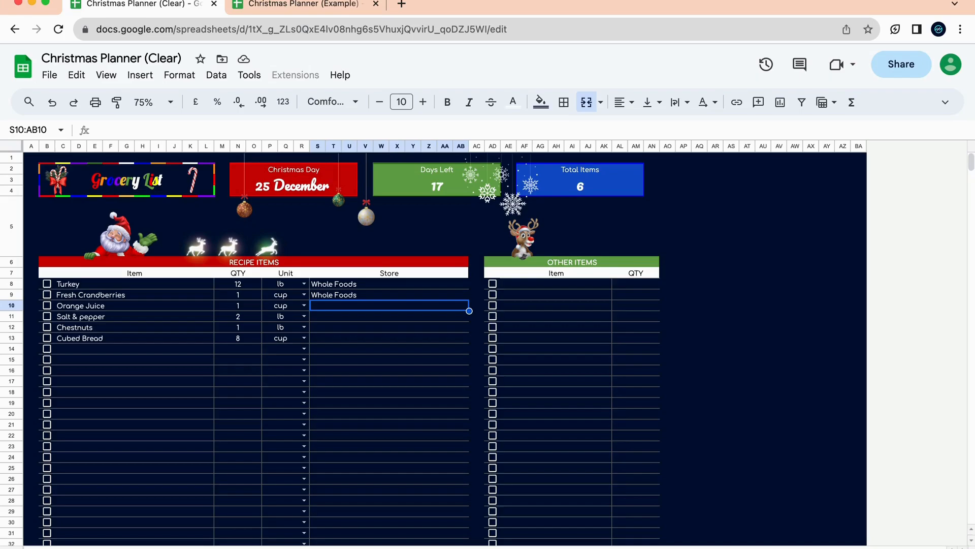
type("Druthers")
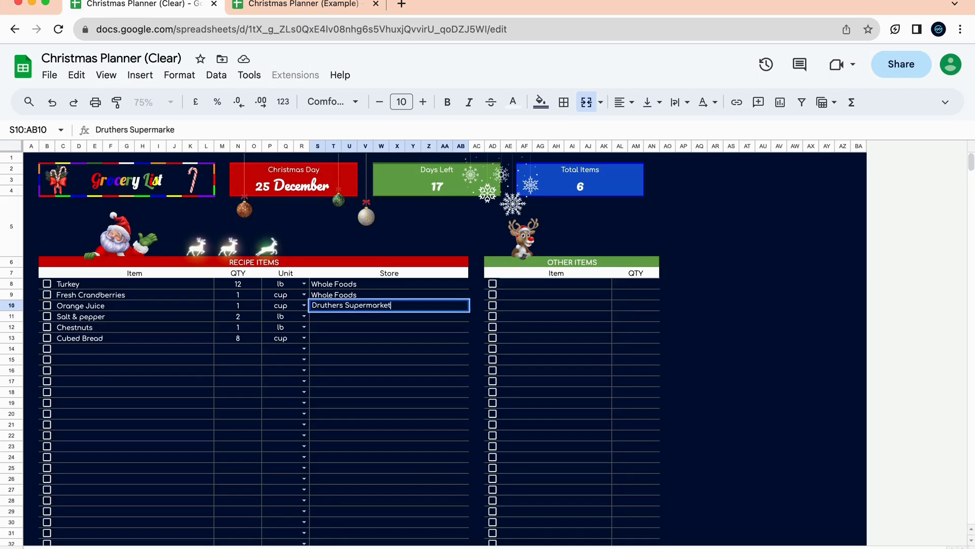
type(" Supermarket")
left_click(437, 355)
Assign AlphaGo Foods to Salt & pepper, The Eatery to Chestnuts, Baked de Bread to Cubed Bread.
left_click(381, 316)
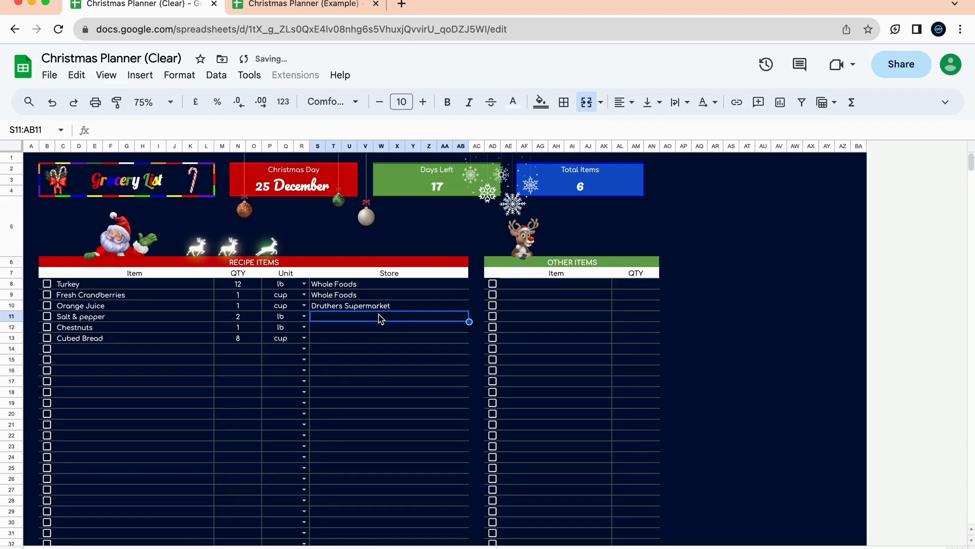
type("Alp")
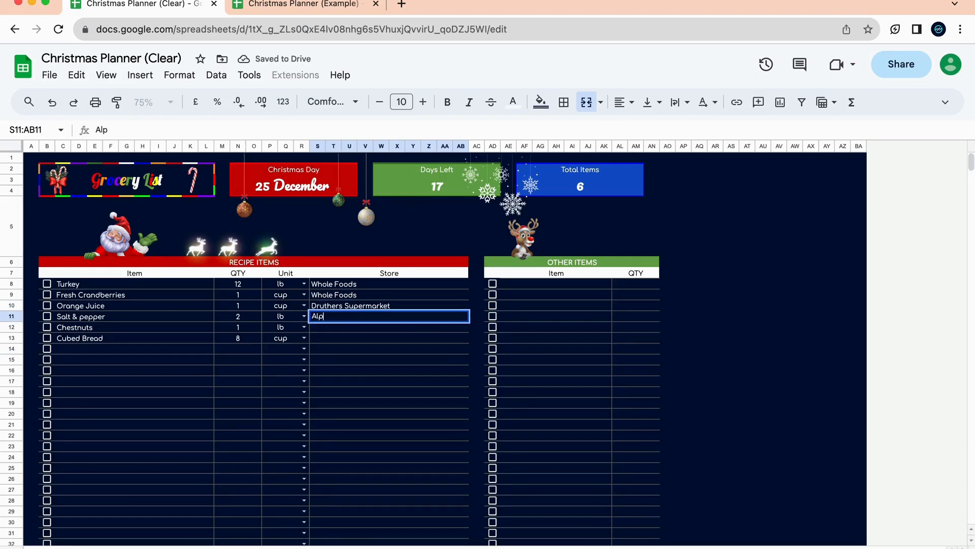
type("haGo Foods")
key("Return")
type("Ed")
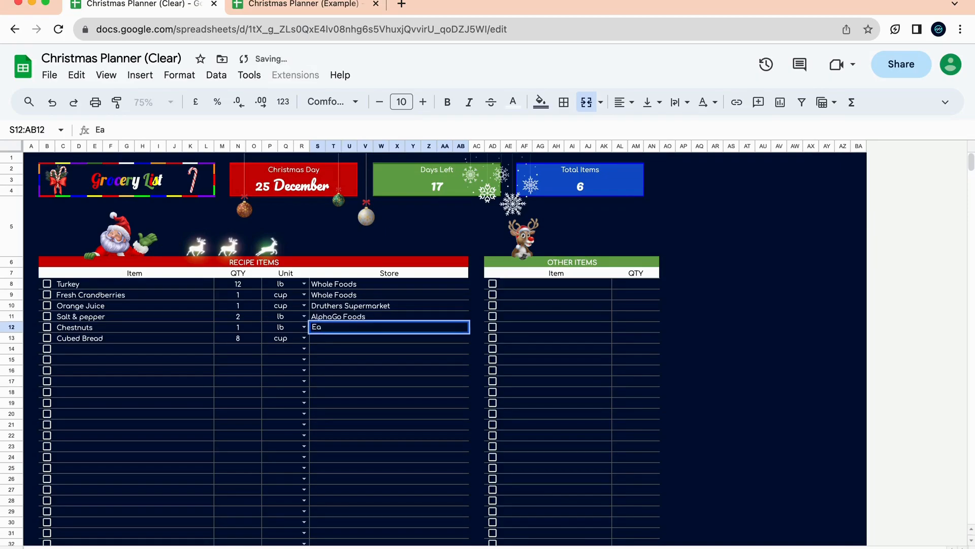
type("Te")
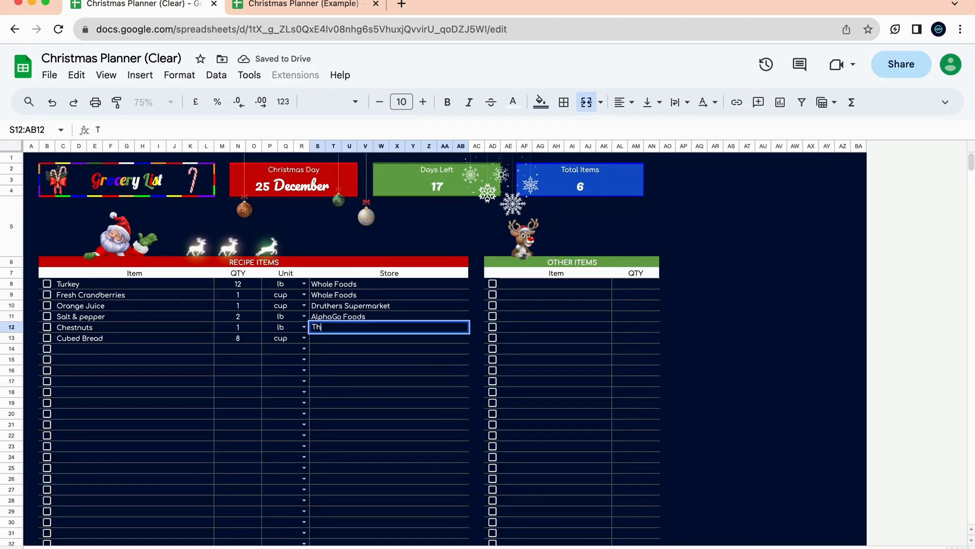
type("e Eatery")
key("Return")
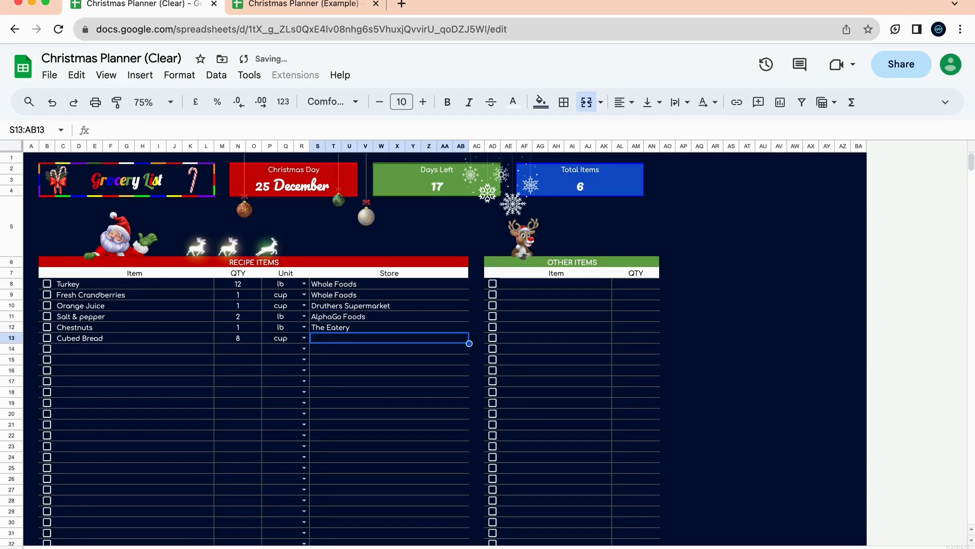
type("Baked de Brea")
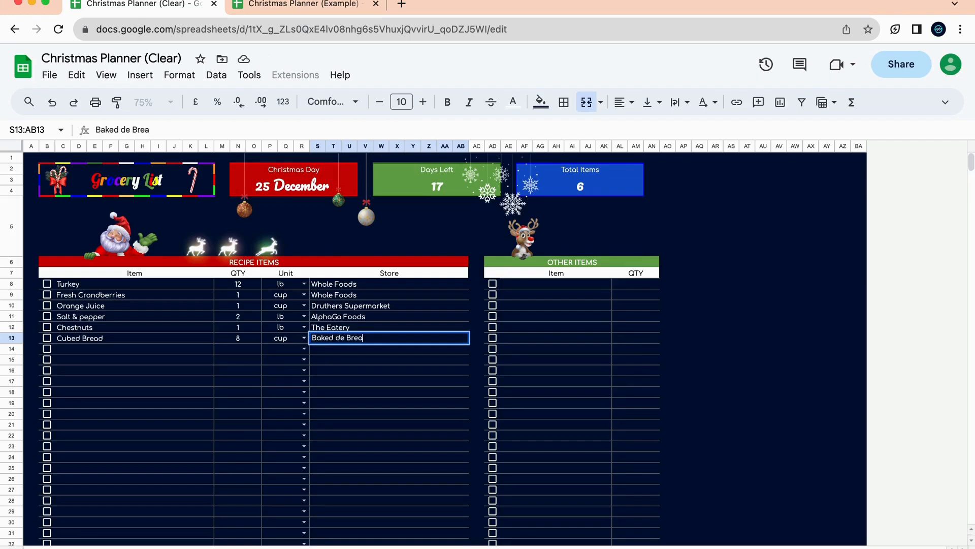
left_click(405, 375)
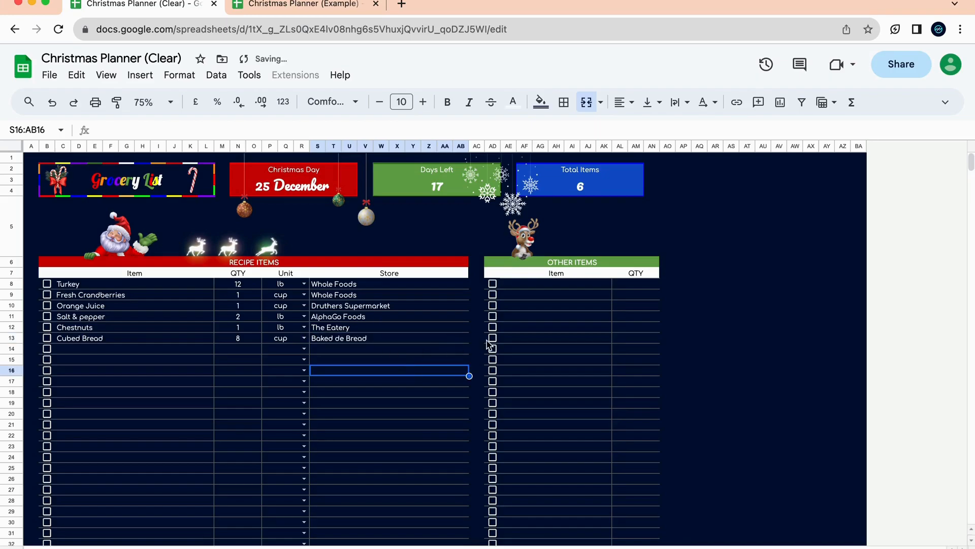
Add Toilet Paper with quantity 1 under Other Items.
left_click(573, 288)
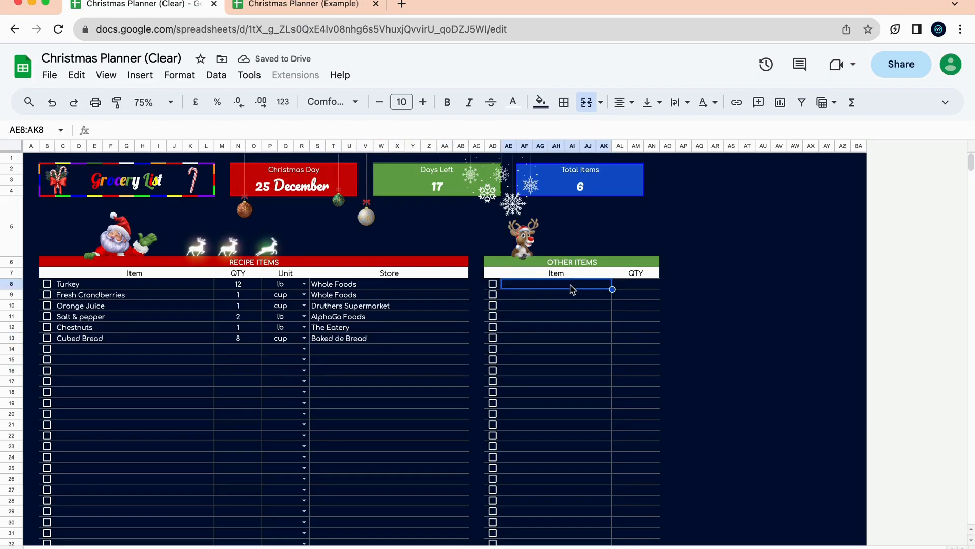
type("Toile")
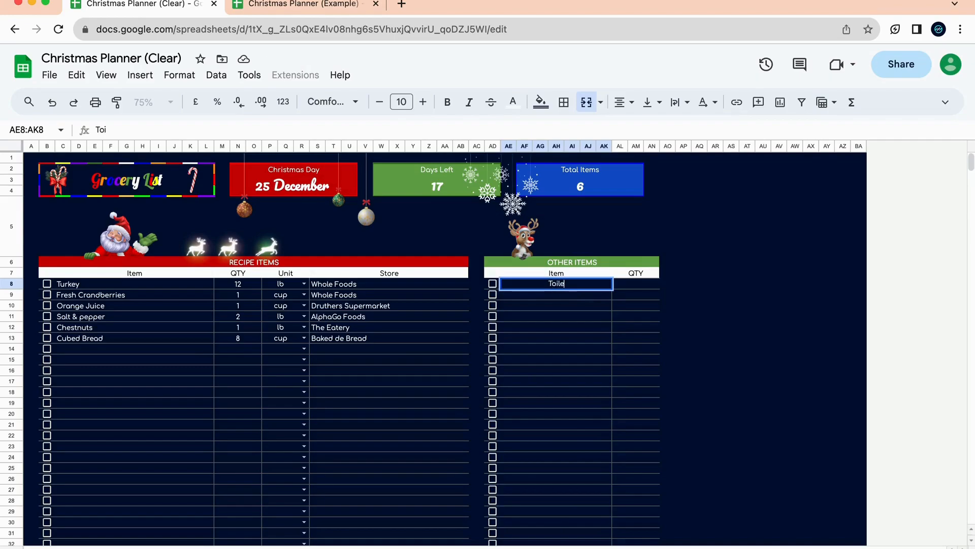
type("t Paper")
key("Return")
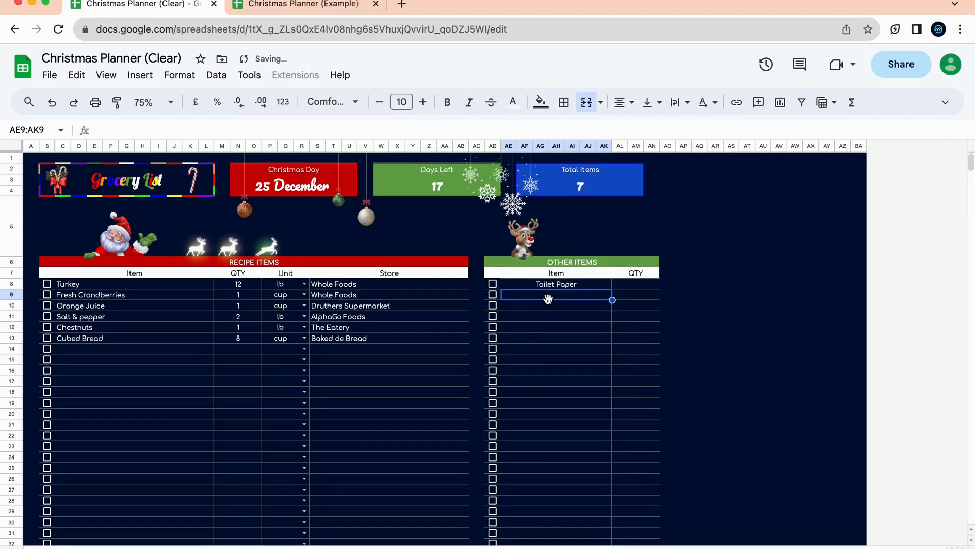
type("1")
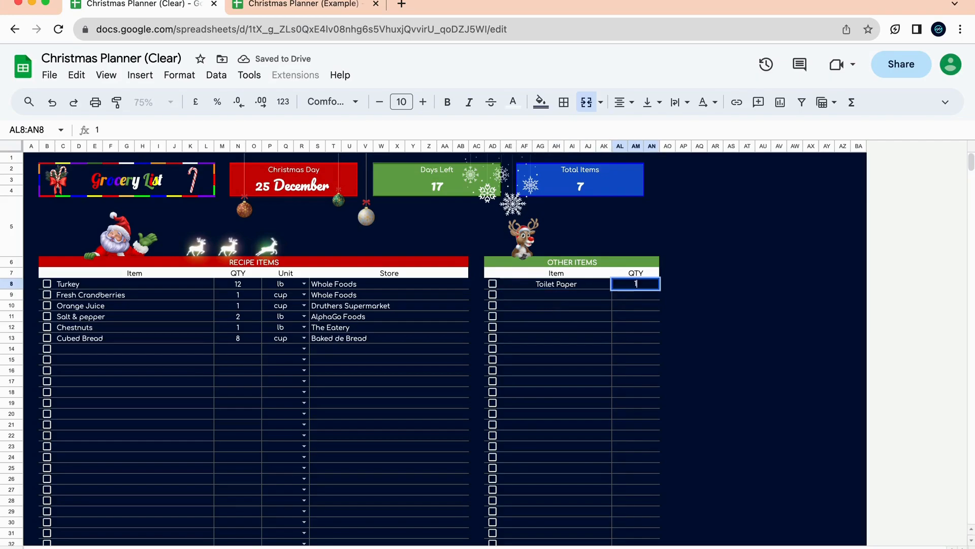
left_click(639, 327)
Add Cards with quantity 3 under Other Items.
left_click(583, 300)
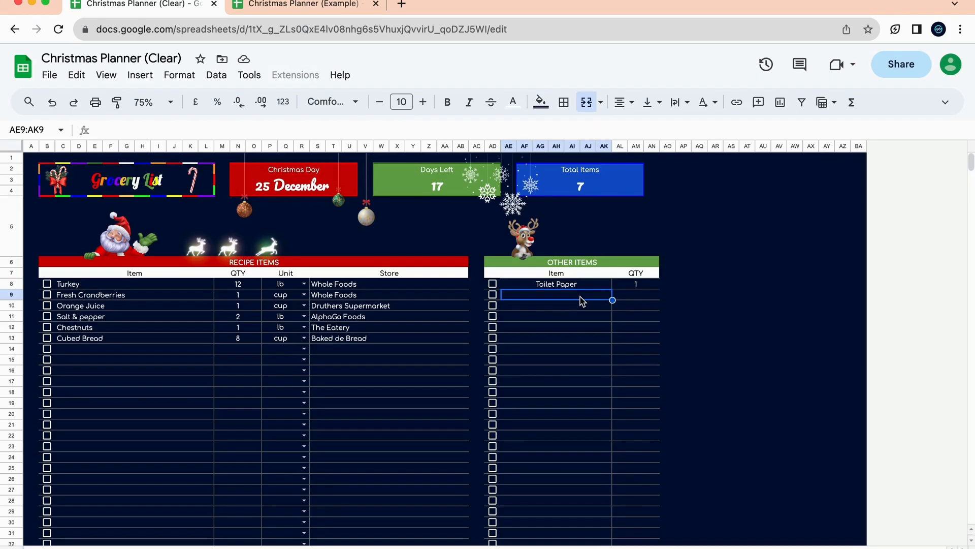
type("Cards")
left_click(587, 337)
left_click(653, 295)
type("3")
left_click(622, 348)
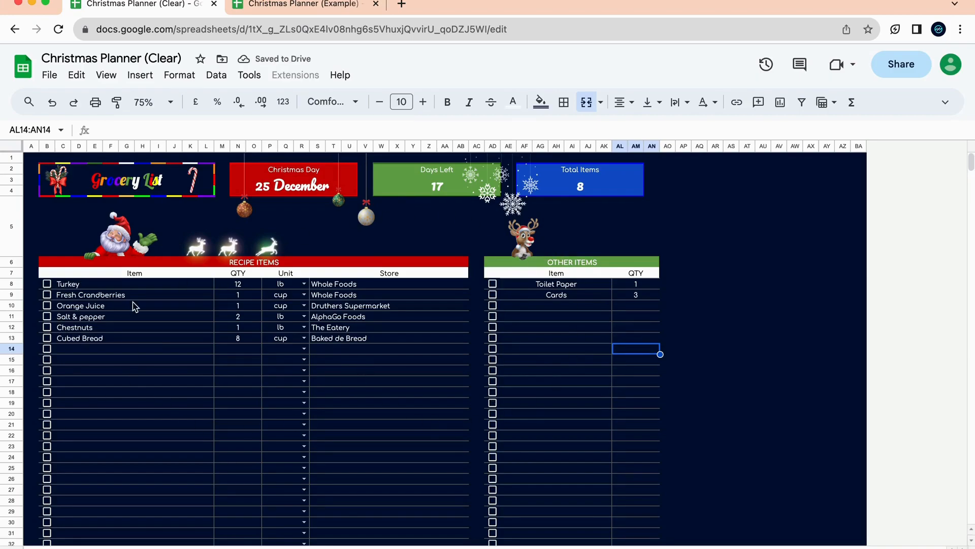
Tick Turkey, Fresh Cranberries, Salt & pepper, Toilet Paper and Cards as bought.
left_click(47, 283)
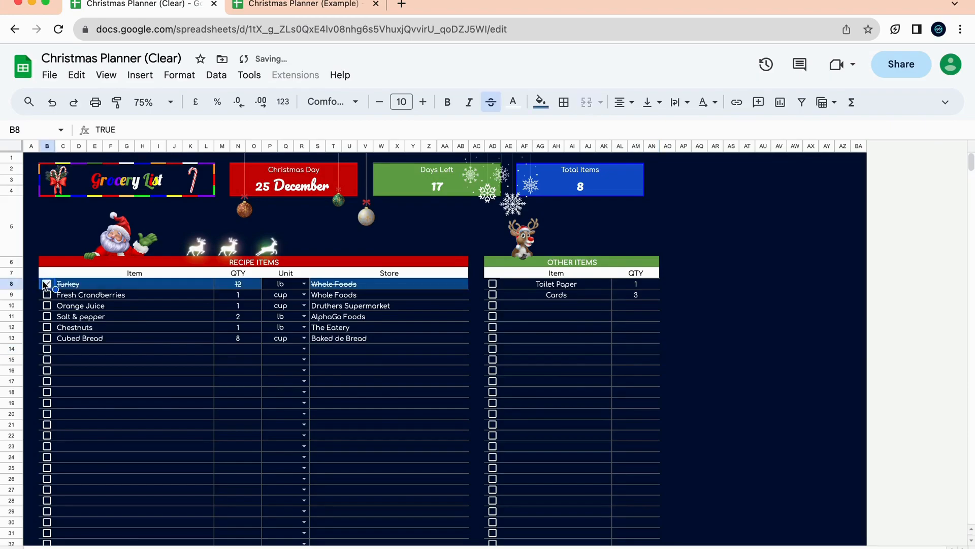
left_click(47, 294)
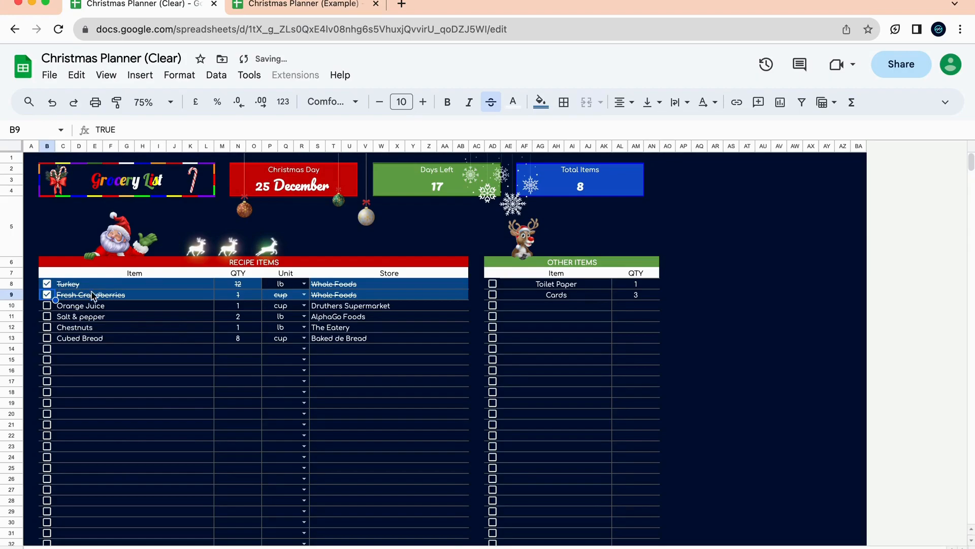
left_click(47, 317)
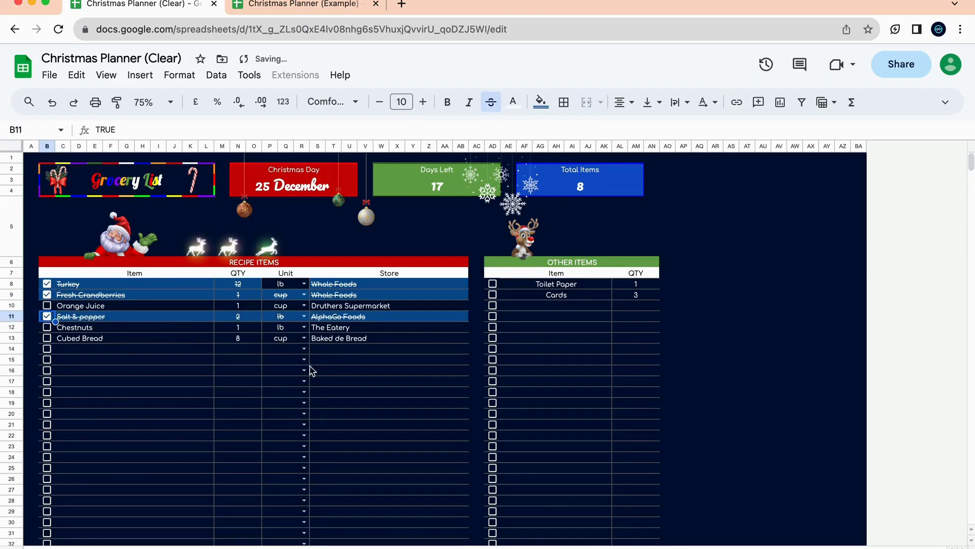
left_click(492, 283)
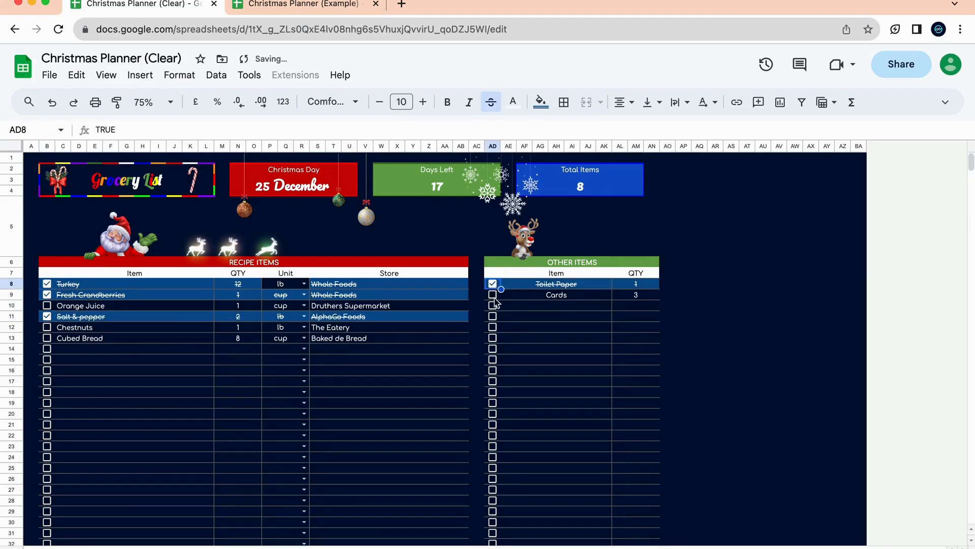
left_click(492, 295)
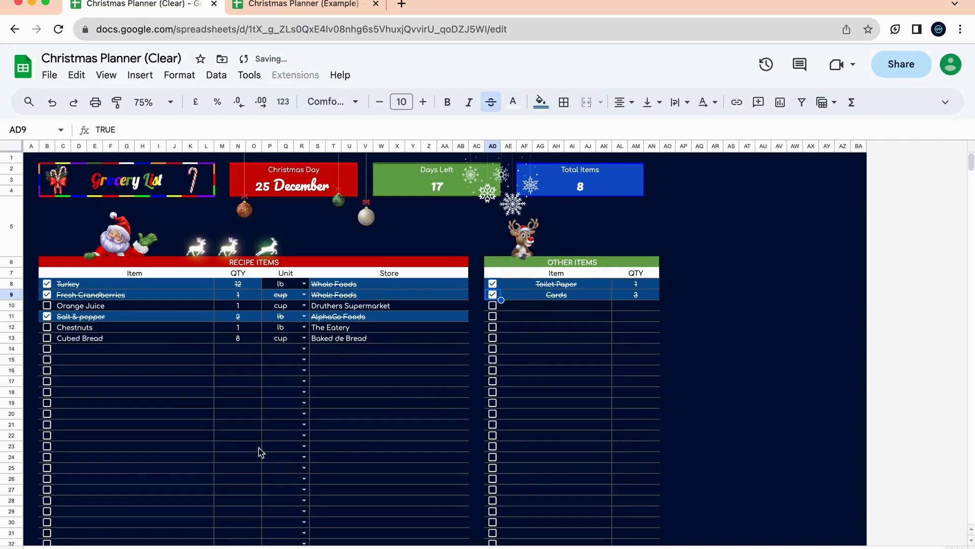
Confirm Turkey's unit stays lb, then go to the Cards Tracker sheet.
left_click(312, 370)
left_click(374, 393)
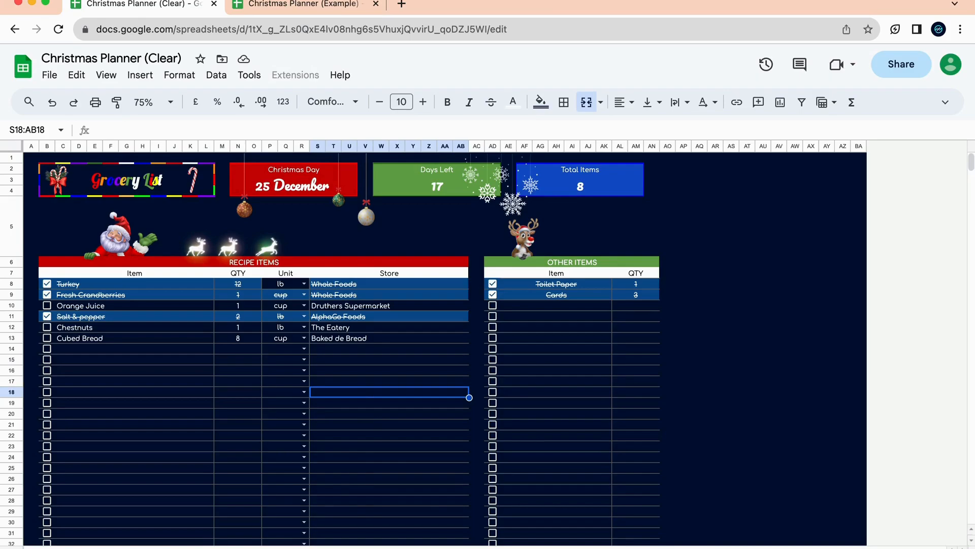
left_click(283, 285)
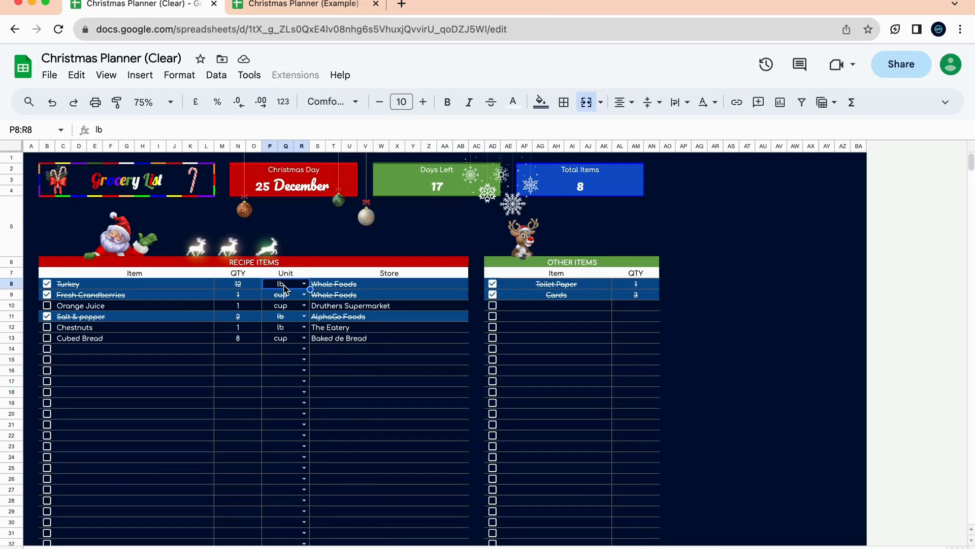
left_click(304, 284)
left_click(304, 286)
left_click(449, 548)
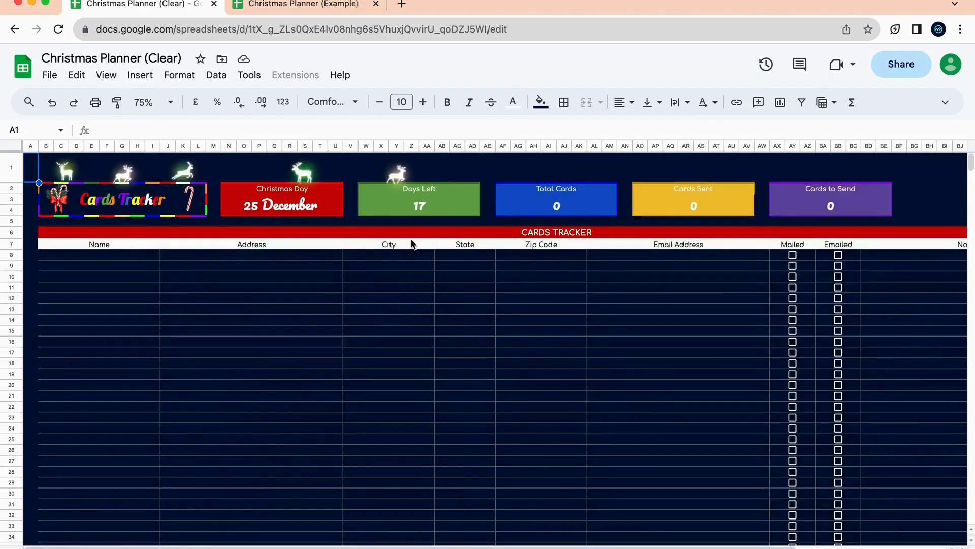
scroll(416, 405, "right", 4)
scroll(415, 405, "left", 4)
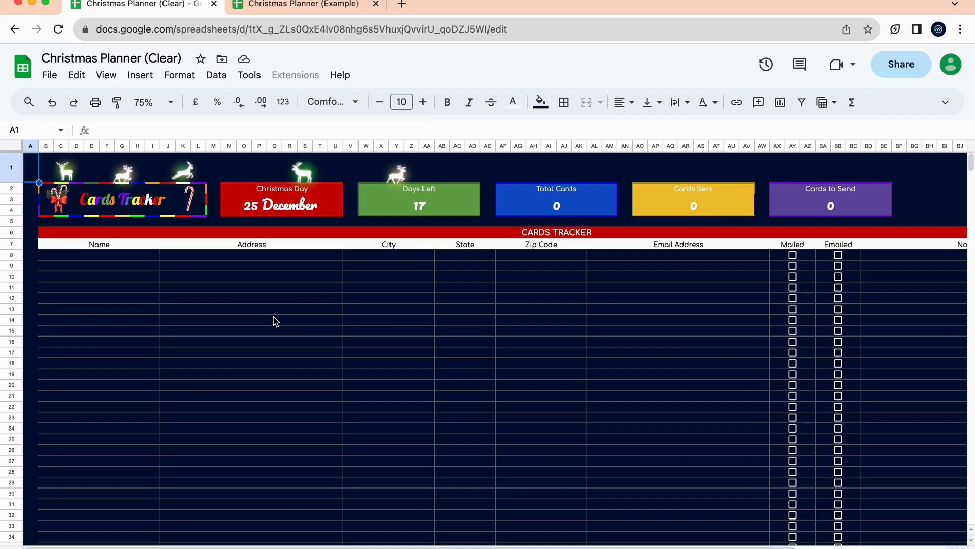
scroll(273, 321, "right", 5)
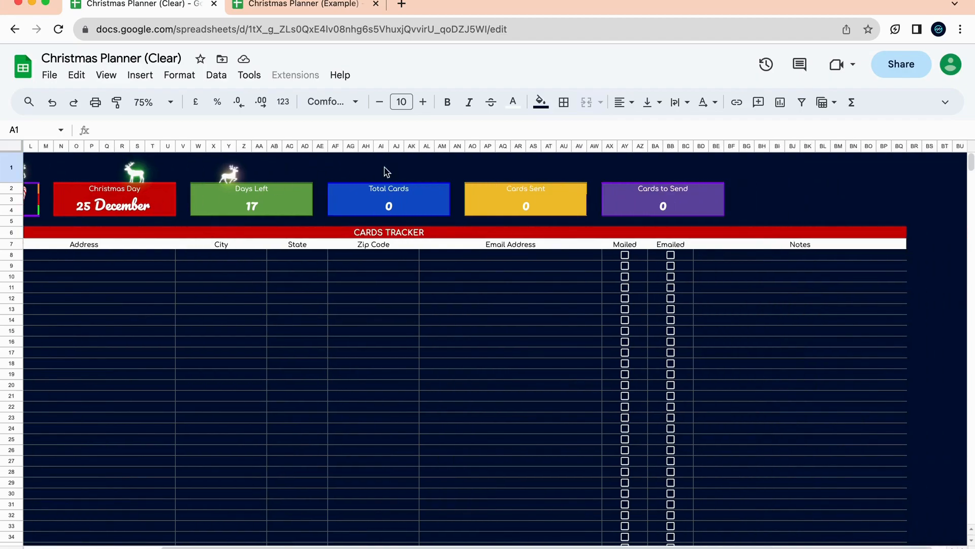
scroll(317, 201, "left", 5)
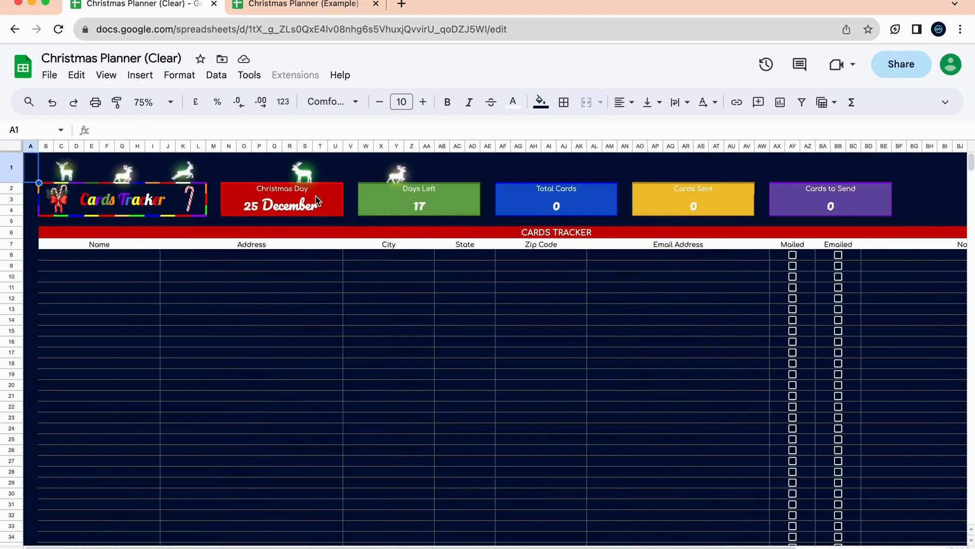
left_click(592, 214)
double_click(592, 214)
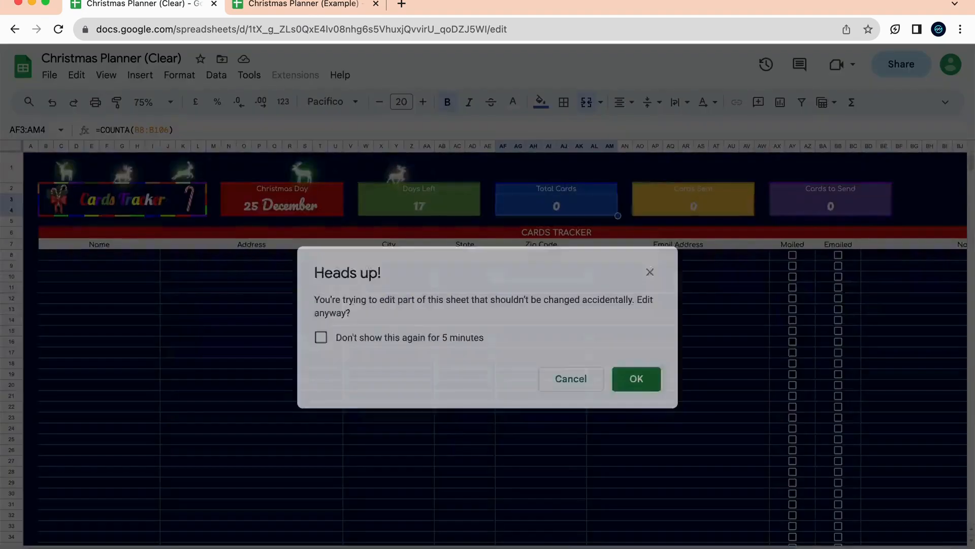
left_click(591, 379)
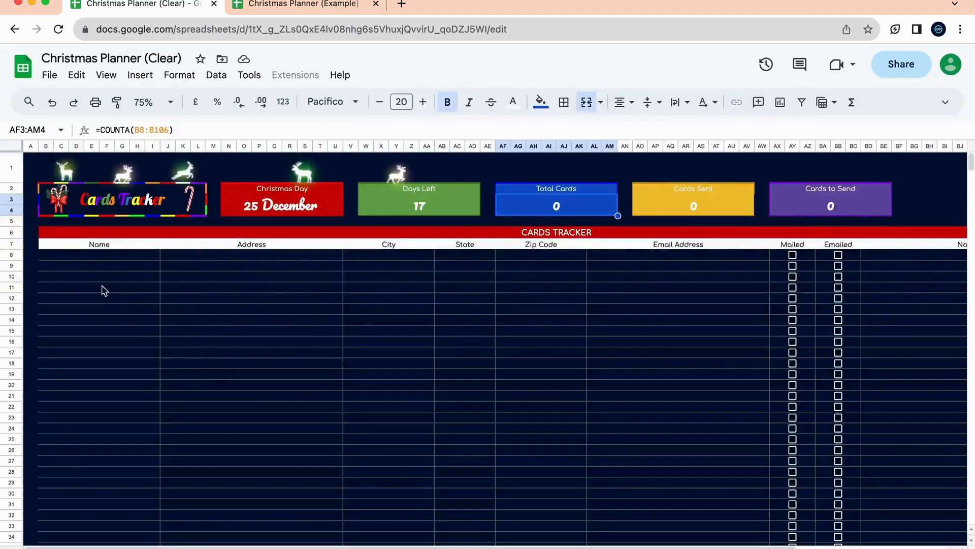
left_click(118, 266)
left_click(131, 255)
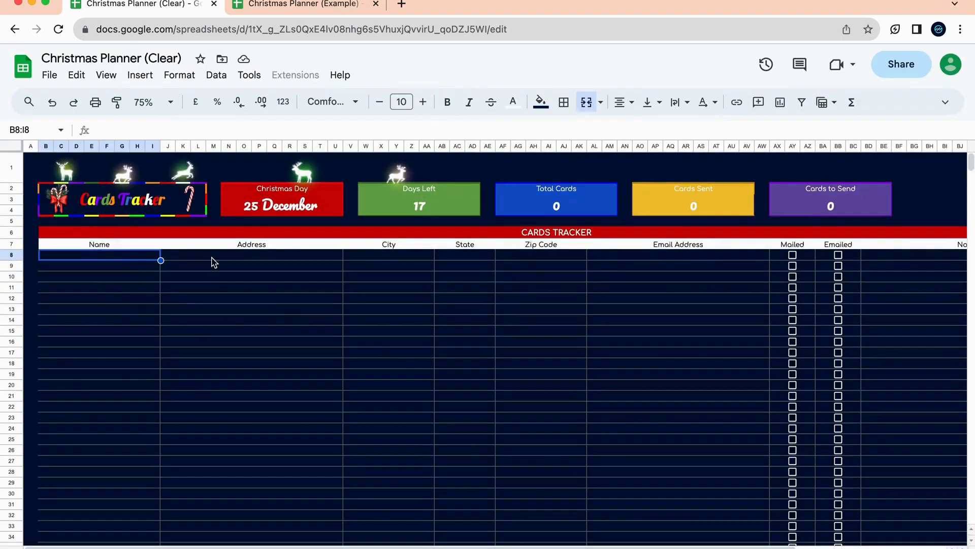
Enter the first recipient's name, street address, city and state in row 8.
scroll(779, 290, "right", 5)
scroll(729, 396, "left", 5)
type("Jenny")
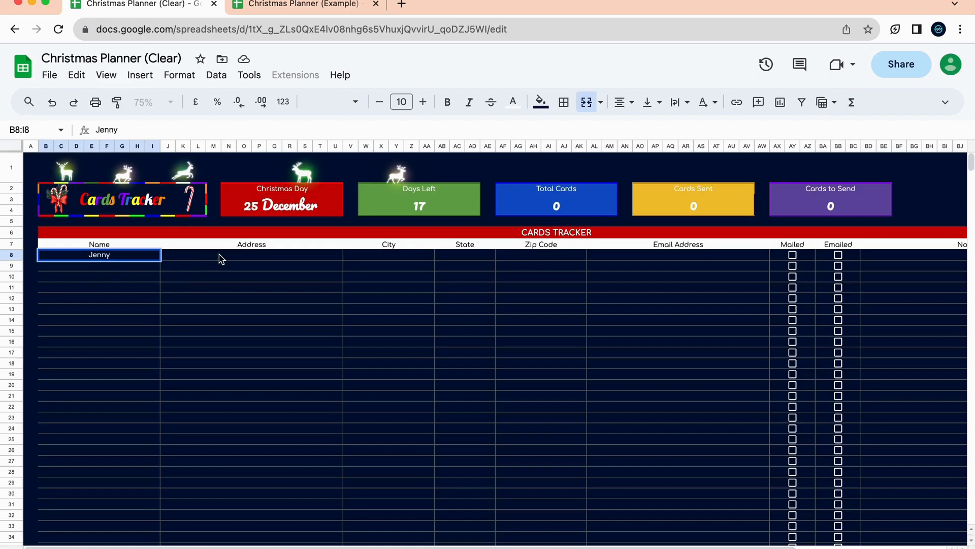
left_click(221, 258)
type("123 Main Street")
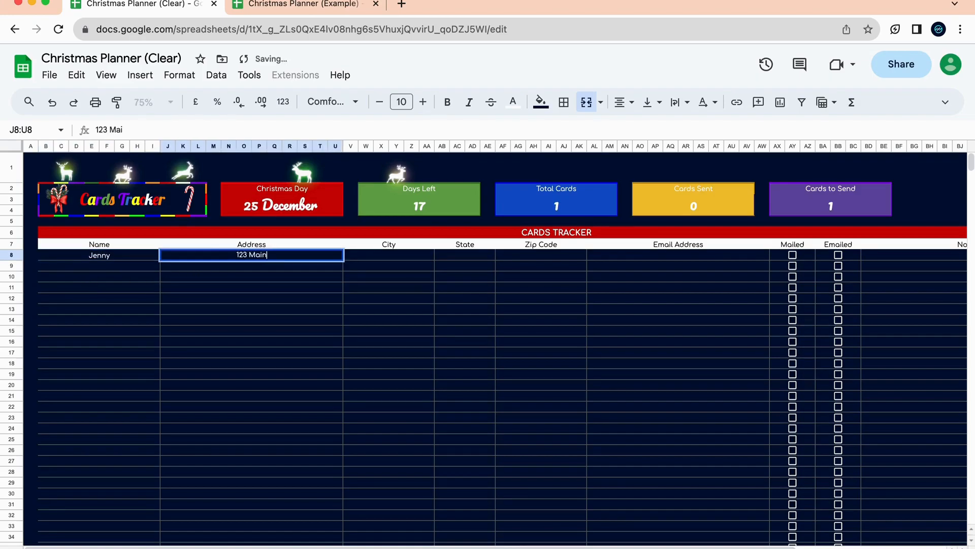
left_click(369, 258)
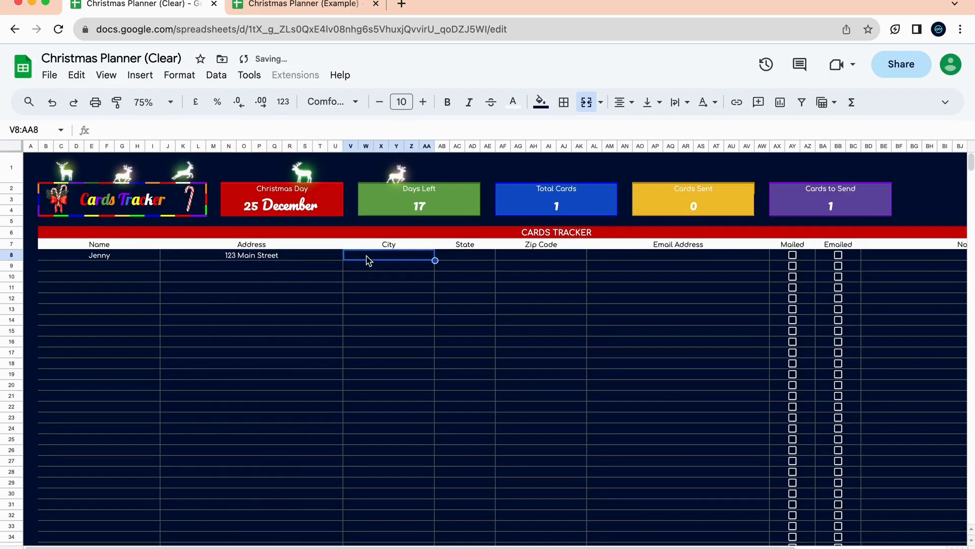
type("Miami")
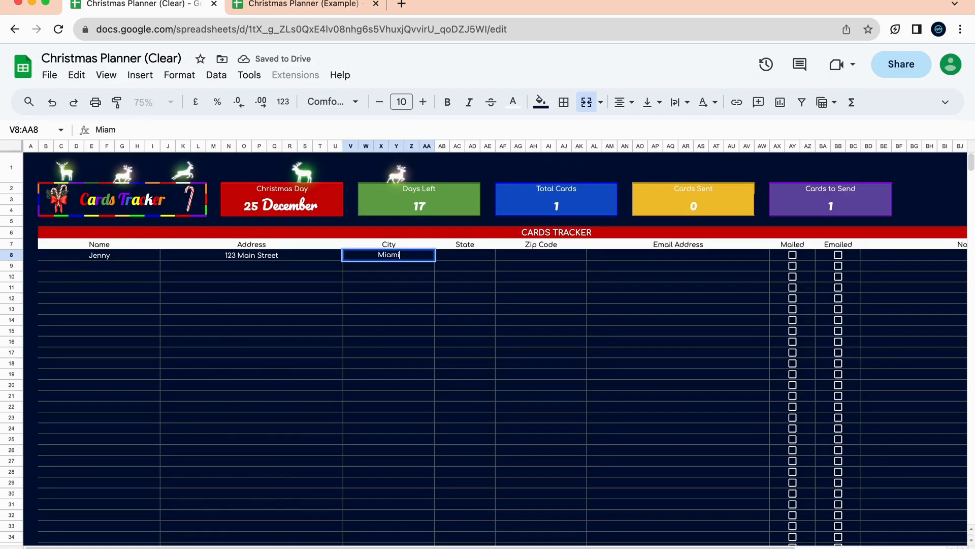
left_click(470, 258)
type("Fl")
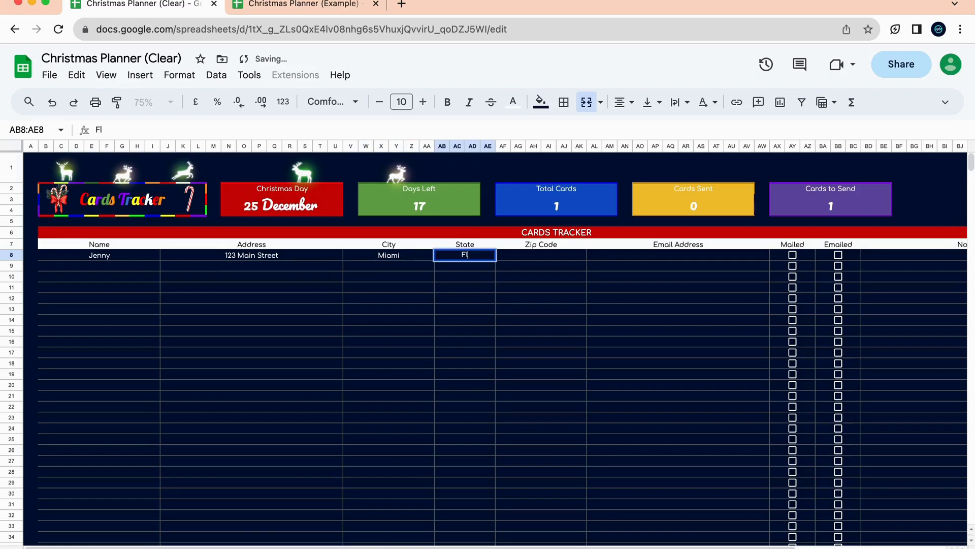
type("orida")
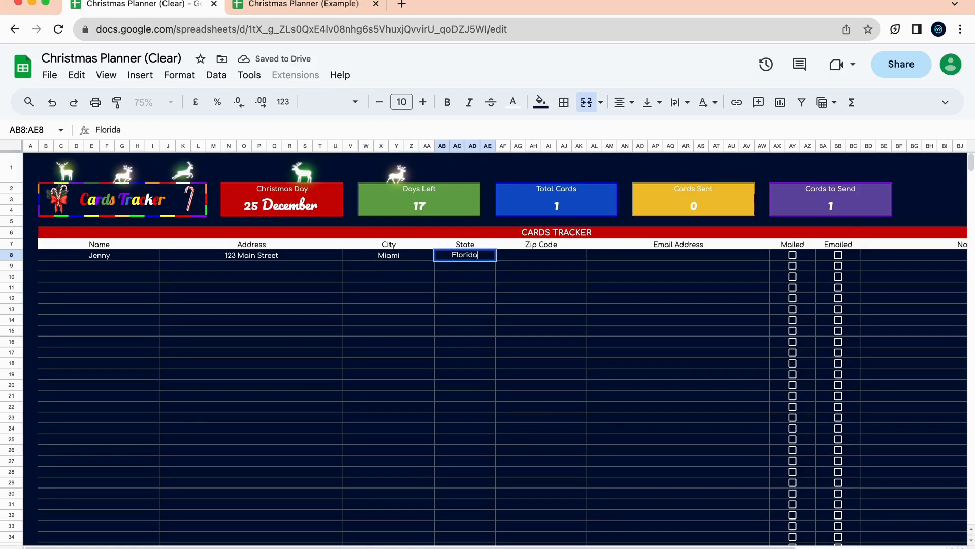
key("Tab")
Fill in the recipient's zip code and e-mail address in row 8.
left_click(313, 5)
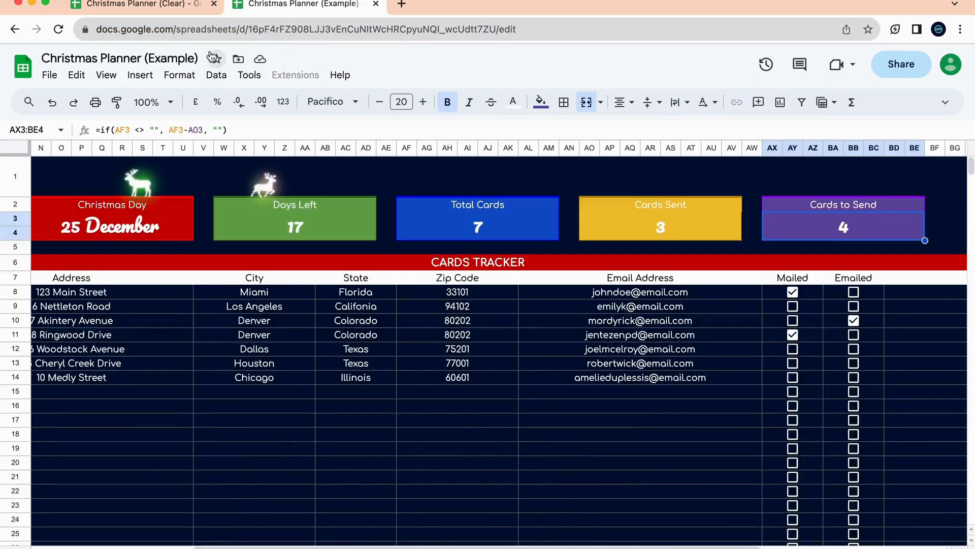
left_click(163, 5)
type("33101")
left_click(730, 263)
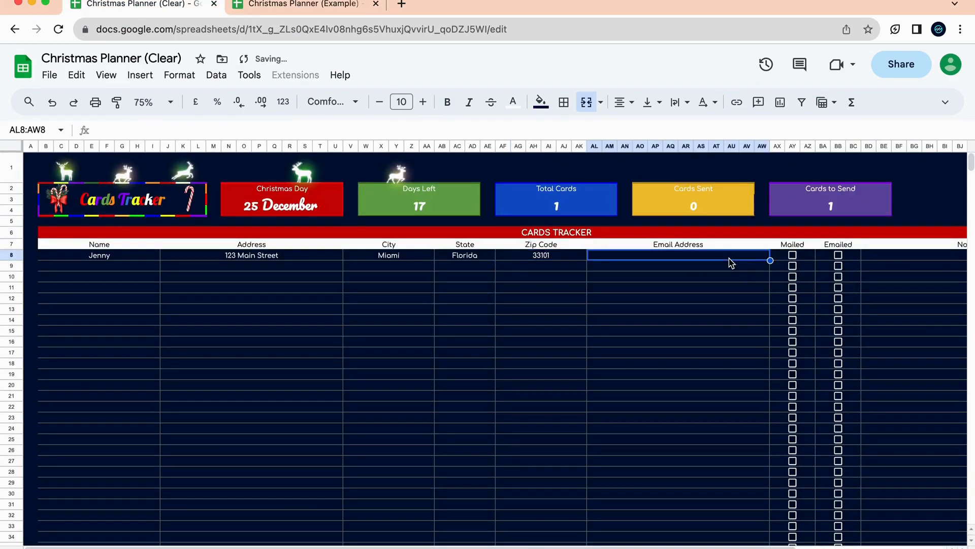
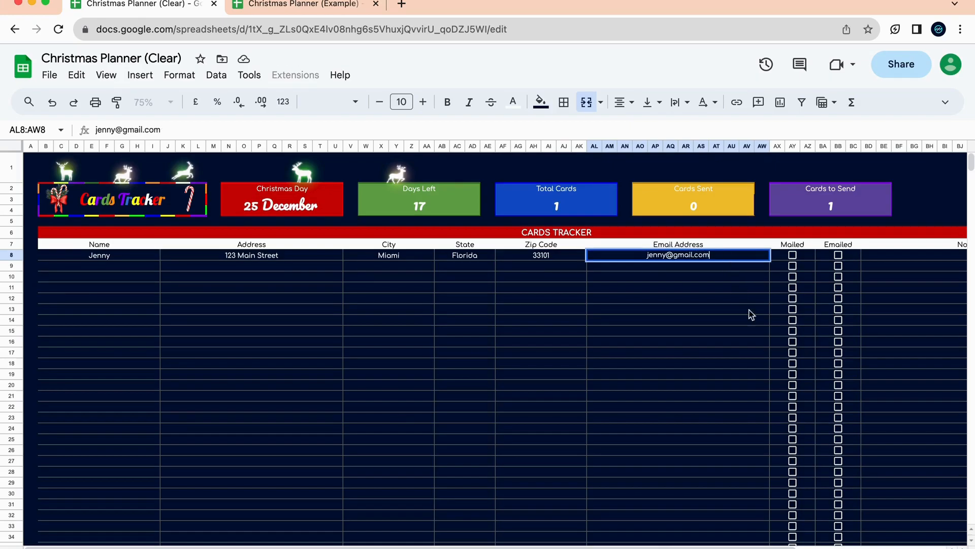
left_click(726, 330)
left_click(697, 258)
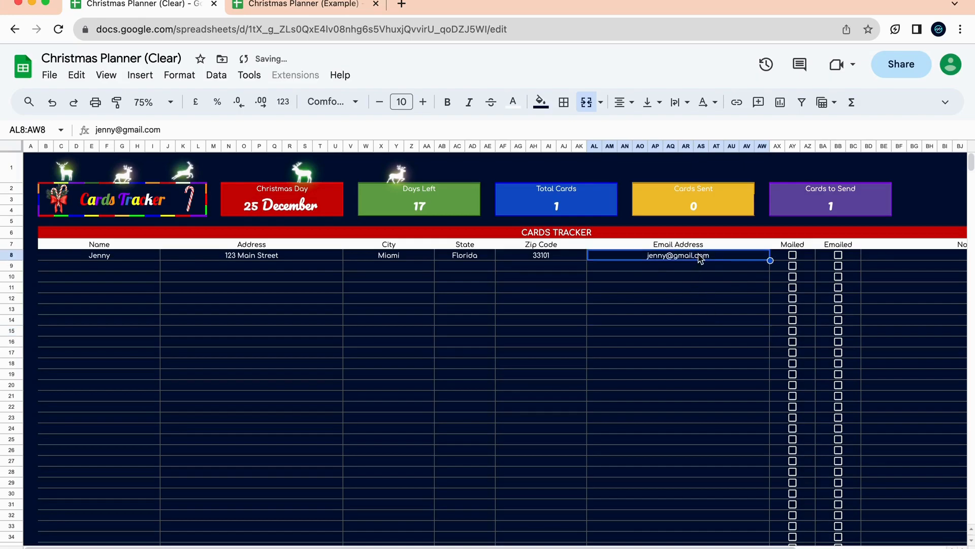
left_click(697, 273)
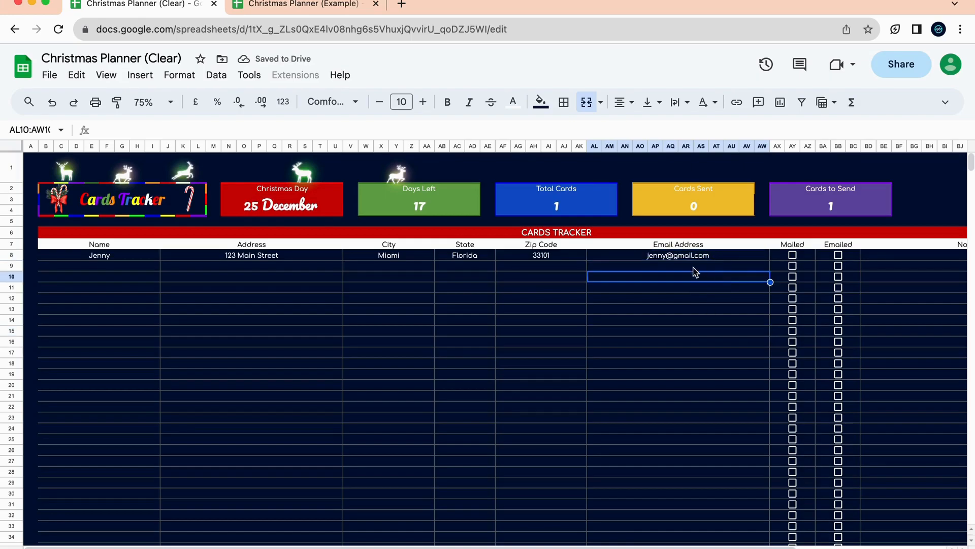
Tick row 8's Mailed checkbox so Cards Sent becomes 1 and Cards to Send 0.
left_click(688, 258)
scroll(650, 264, "right", 5)
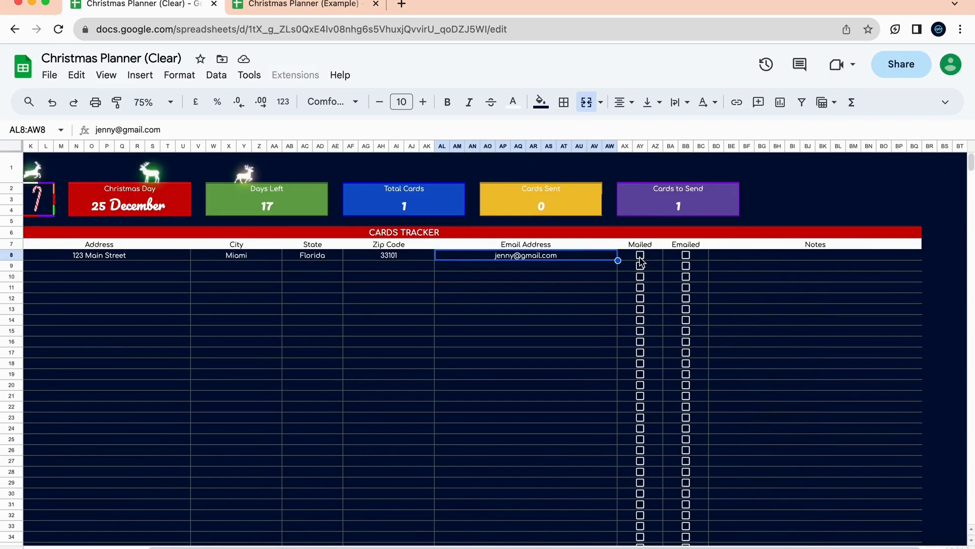
left_click(722, 259)
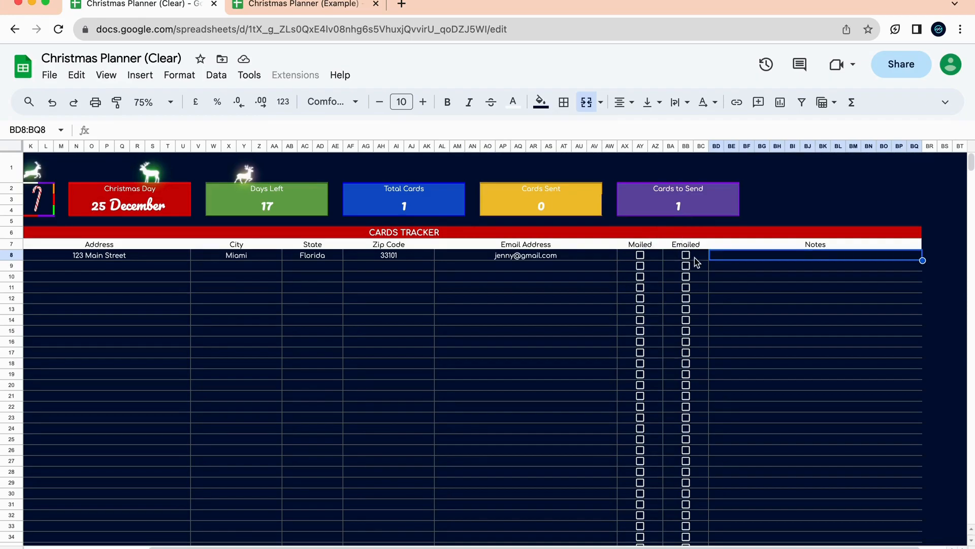
left_click(640, 256)
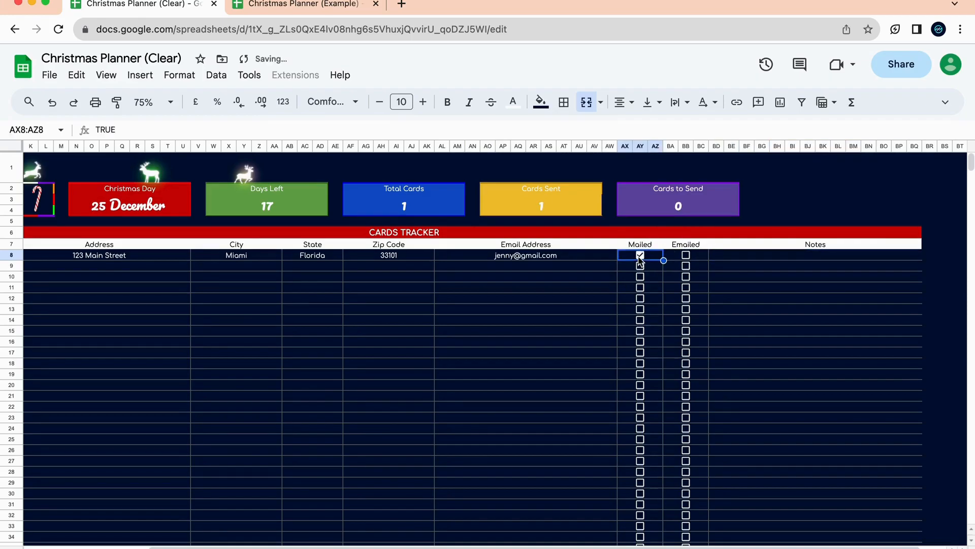
left_click(787, 260)
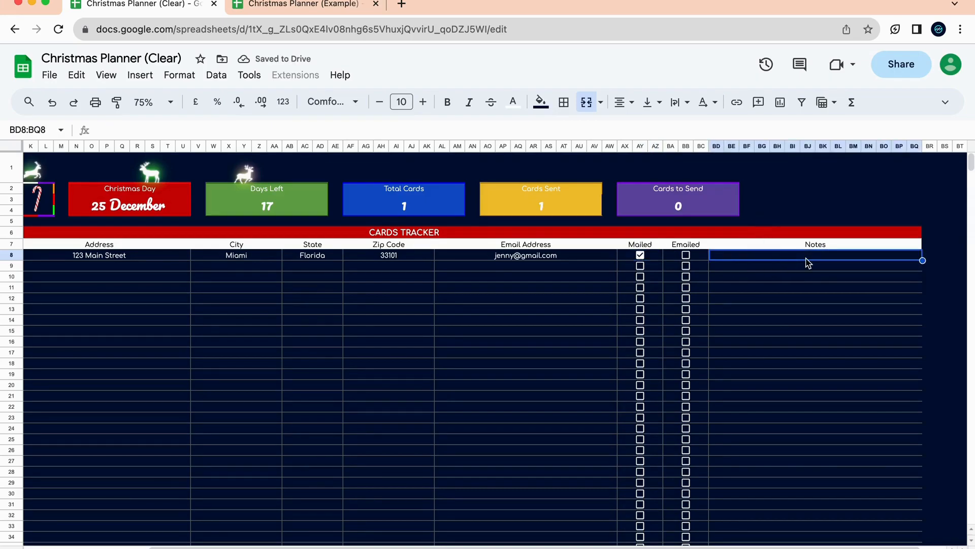
left_click(640, 255)
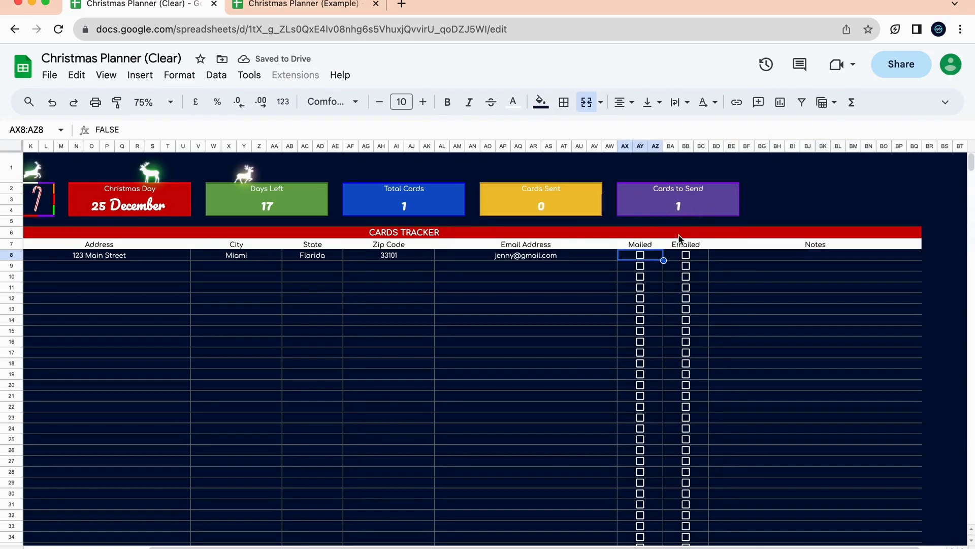
left_click(641, 258)
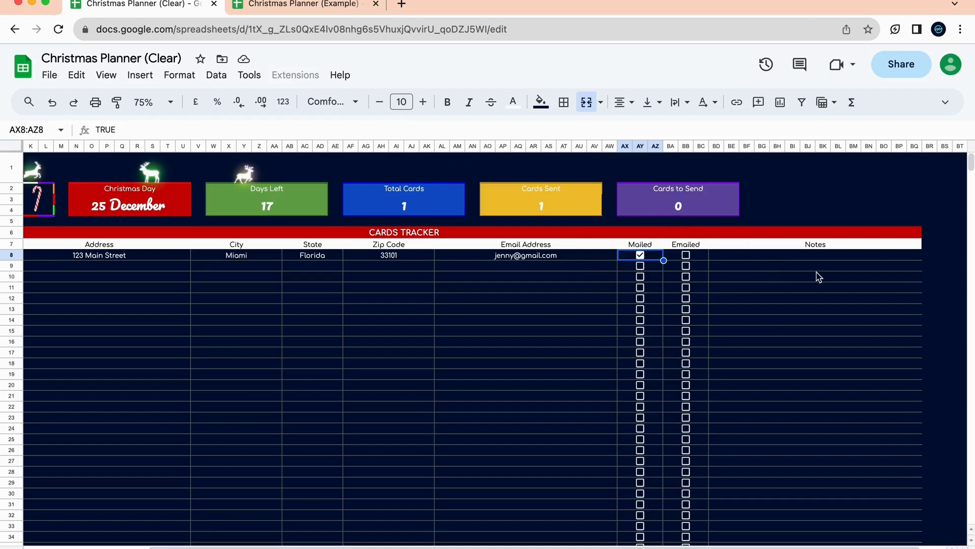
Add the note 'For my lovely wife' to row 8.
left_click(773, 260)
type("For ")
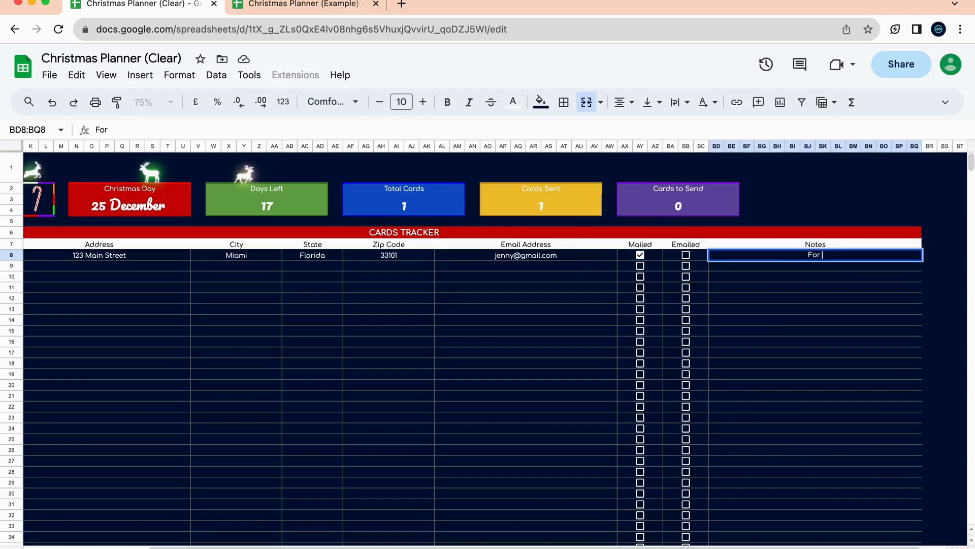
type("my lovely wife")
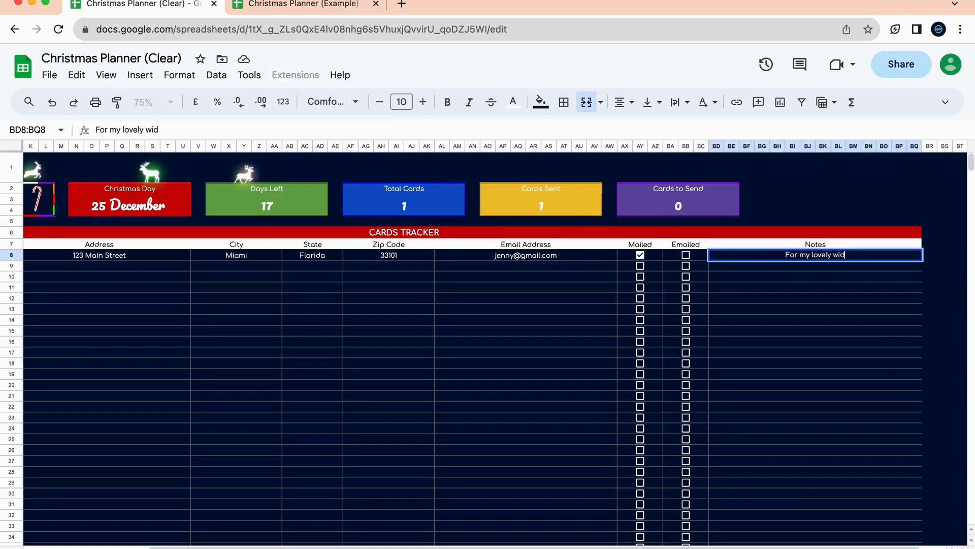
left_click(771, 310)
Enter the second card recipient's name and street address in row 9 of the Cards Tracker.
scroll(531, 338, "left", 10)
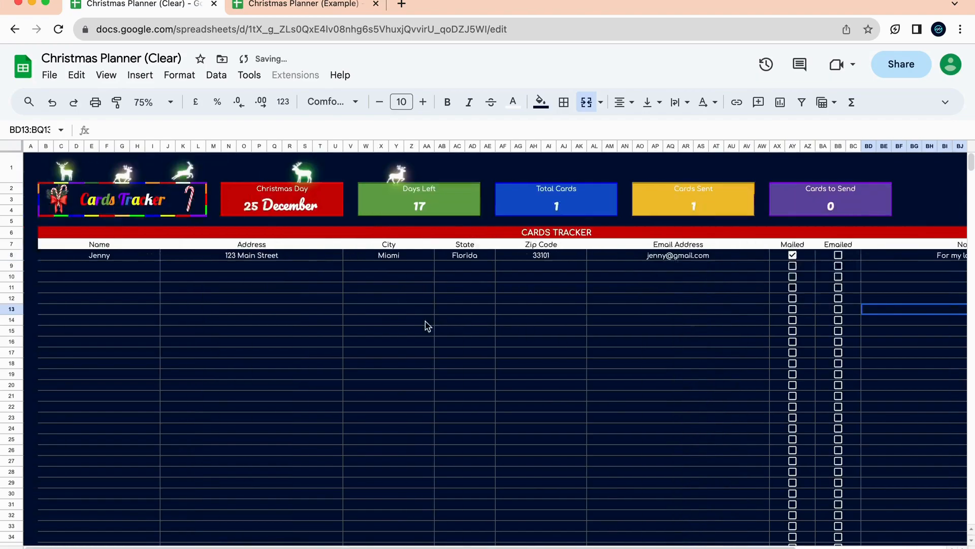
left_click(109, 267)
type("Jeremy")
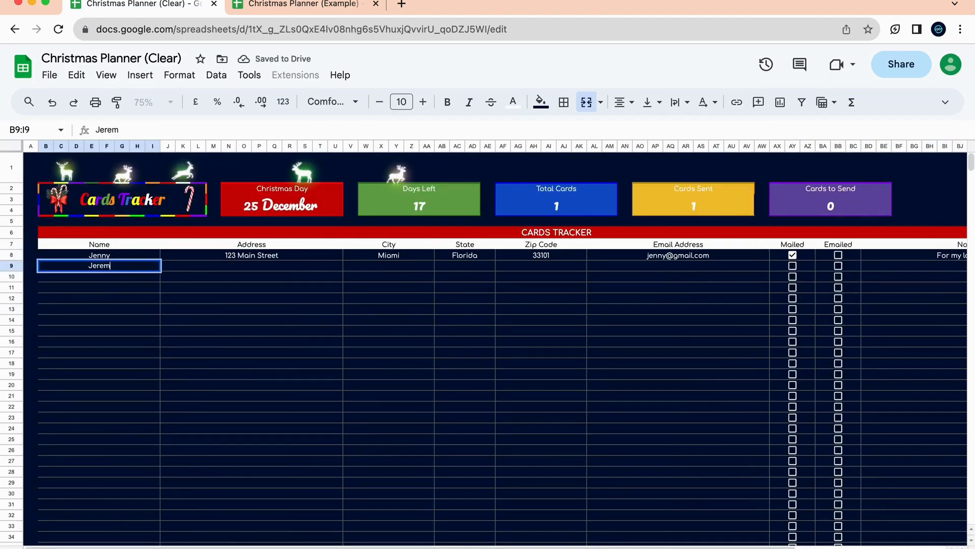
left_click(244, 270)
type("456 Main")
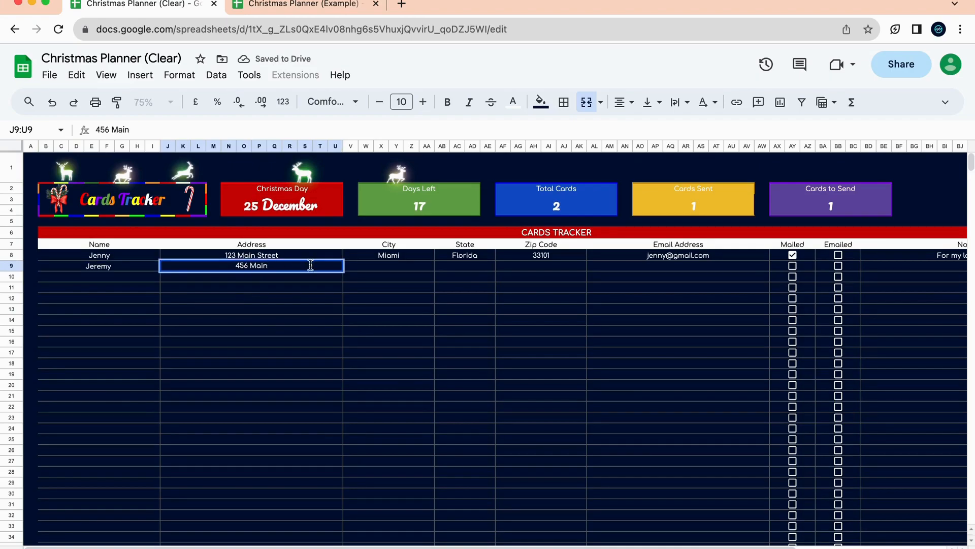
left_click(352, 270)
Fill in the recipient's city and state, then compare with the Example tab and return to Clear.
type("Colifor")
key("BackSpace")
key("BackSpace")
key("BackSpace")
key("BackSpace")
key("BackSpace")
type("Los Angeles")
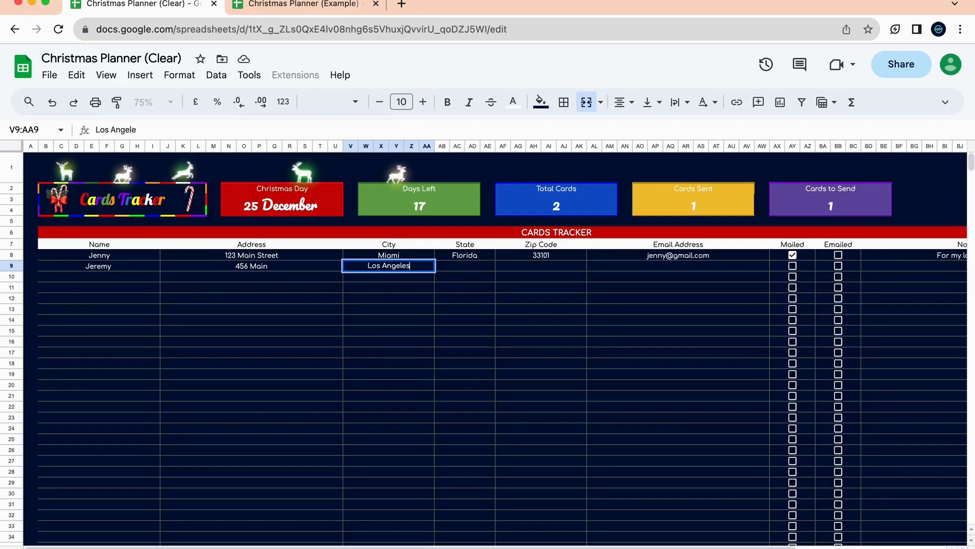
left_click(465, 270)
type("Calif")
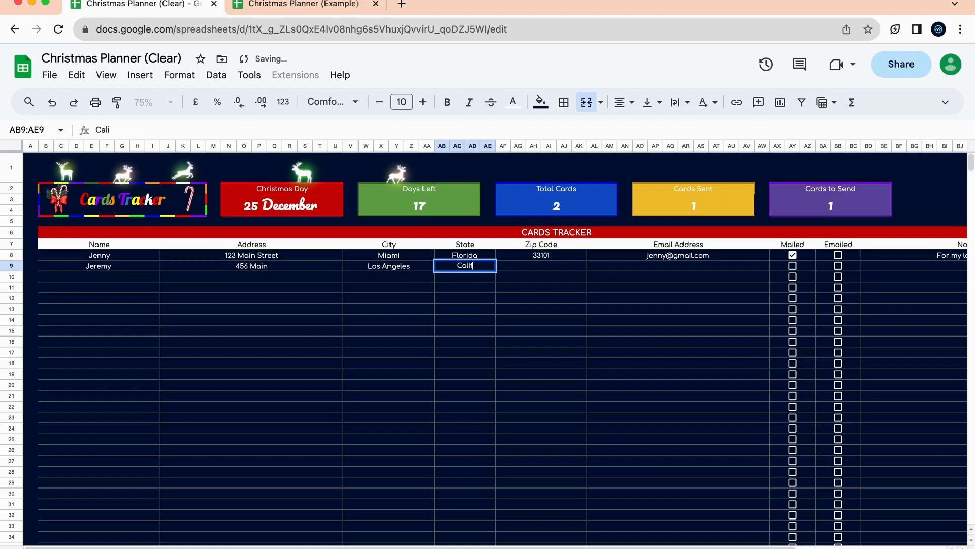
type("orni")
key("BackSpace")
type("ornia")
left_click(551, 274)
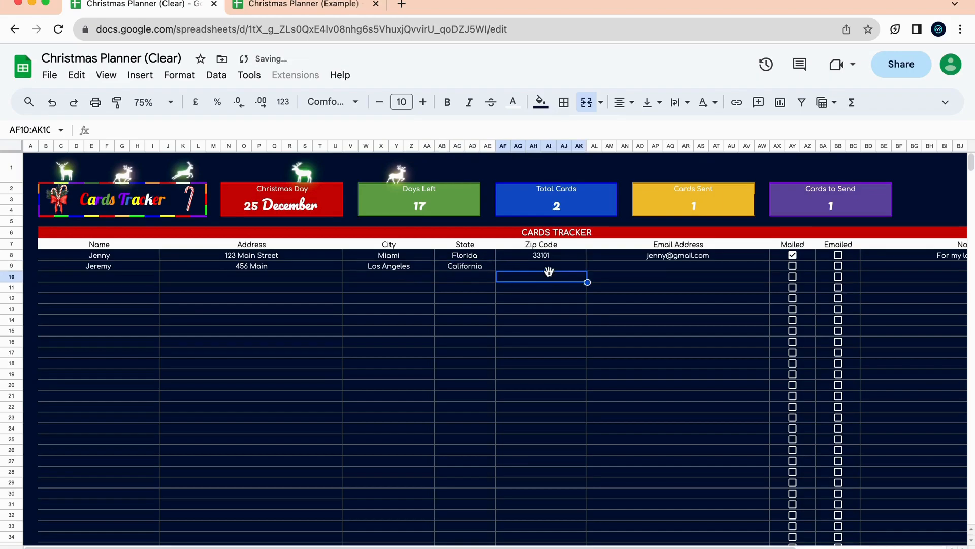
left_click(308, 6)
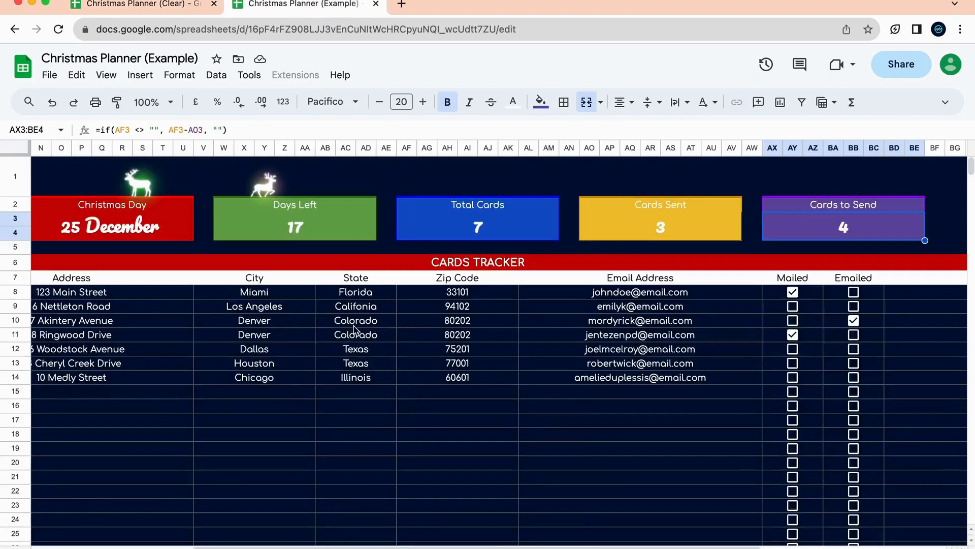
left_click(181, 3)
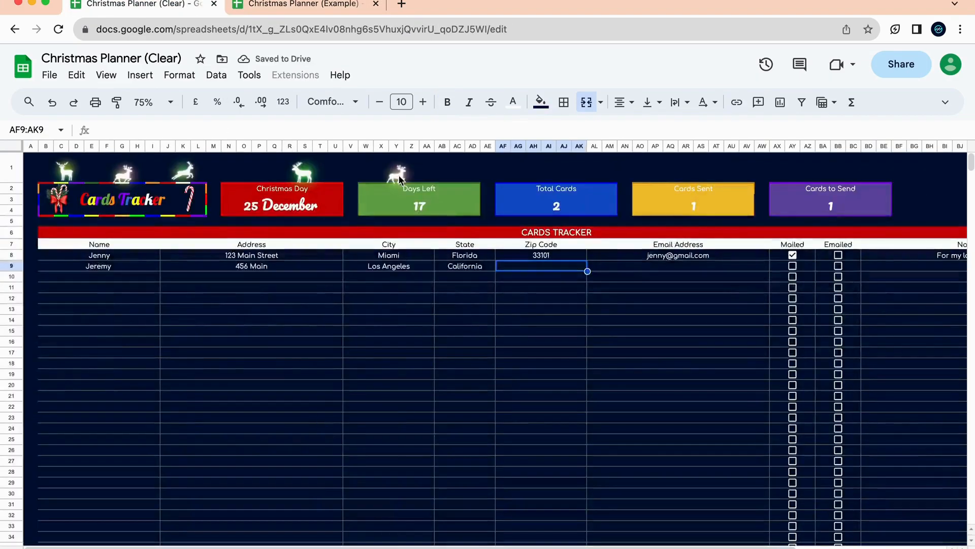
Add the second recipient's zip code and e-mail address in row 9 and tick Emailed.
type("9410")
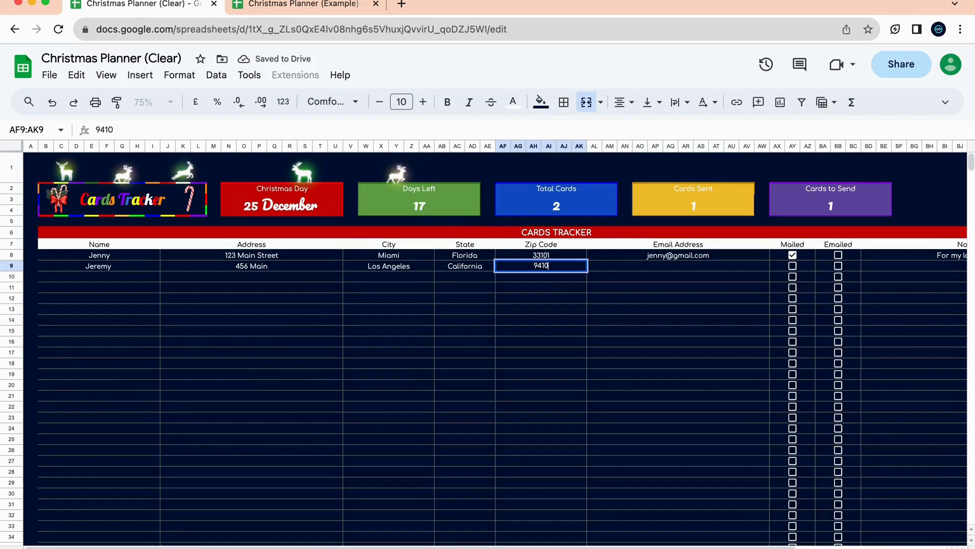
type("2")
left_click(657, 317)
left_click(694, 269)
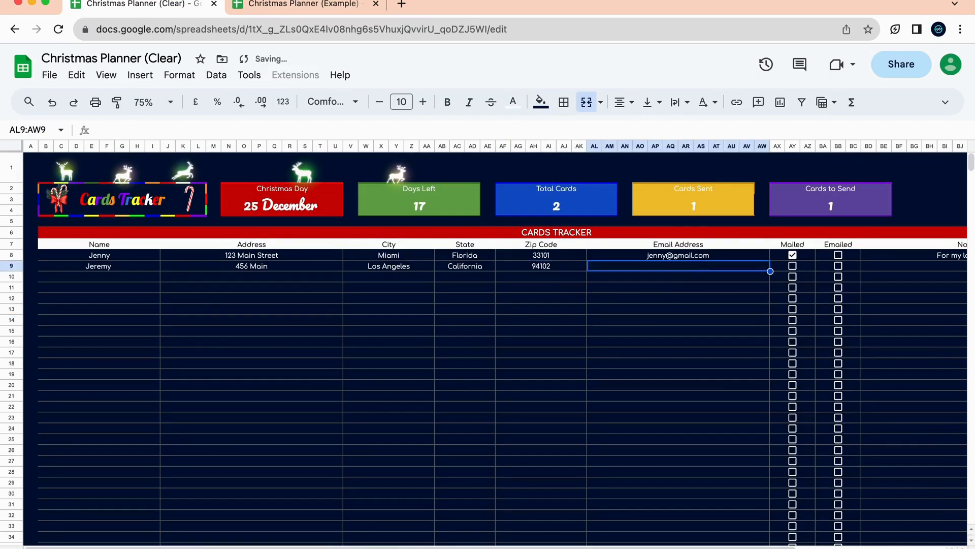
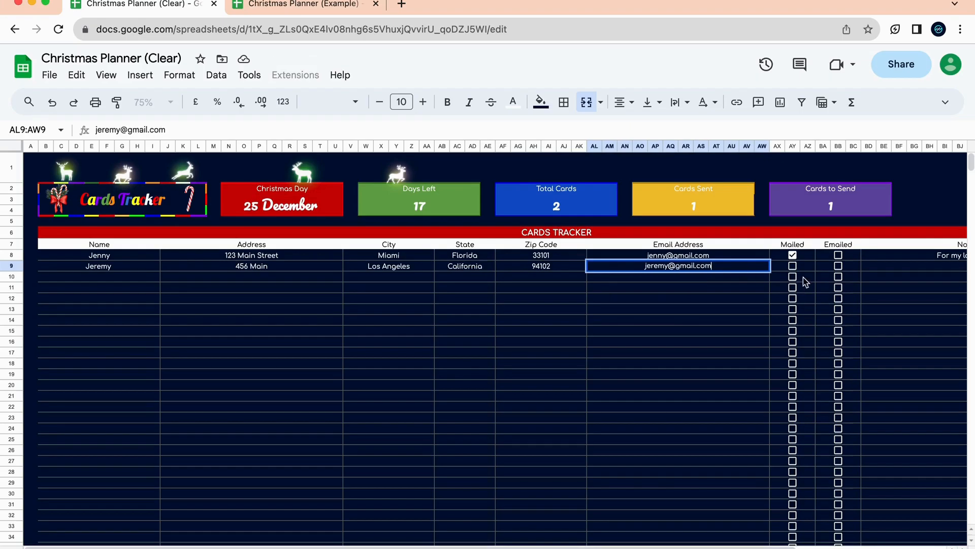
left_click(704, 314)
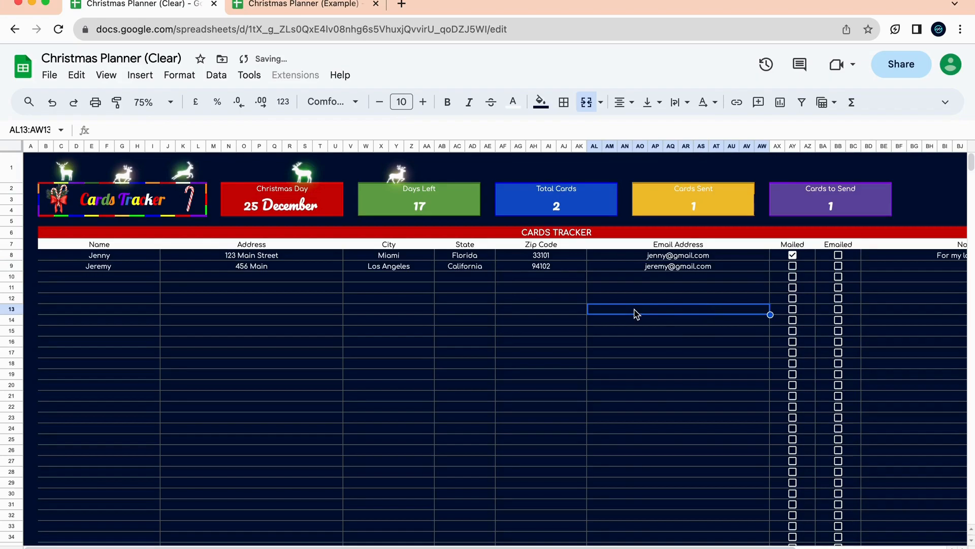
scroll(634, 313, "right", 4)
left_click(732, 266)
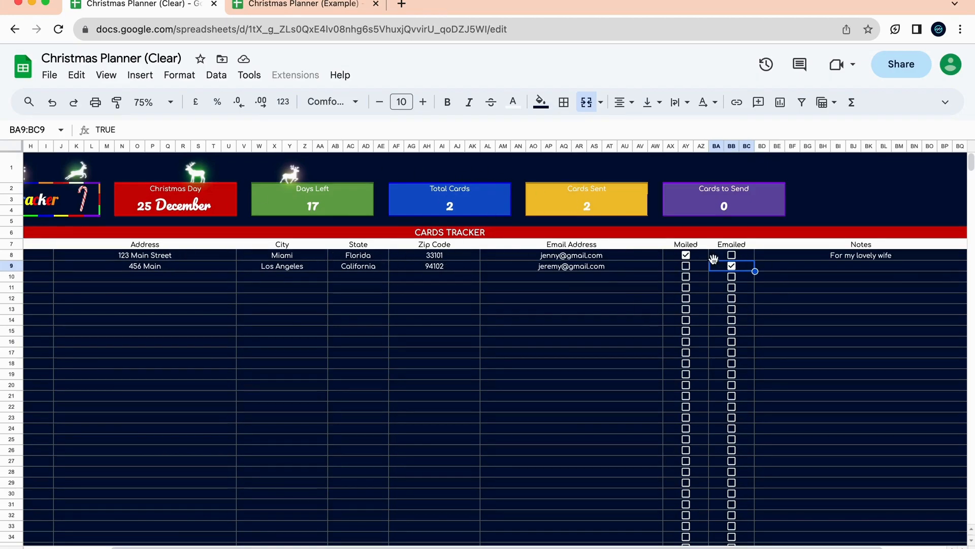
Write 'For my amazing, charismatic uncle' in the second recipient's Notes cell.
scroll(787, 274, "right", 3)
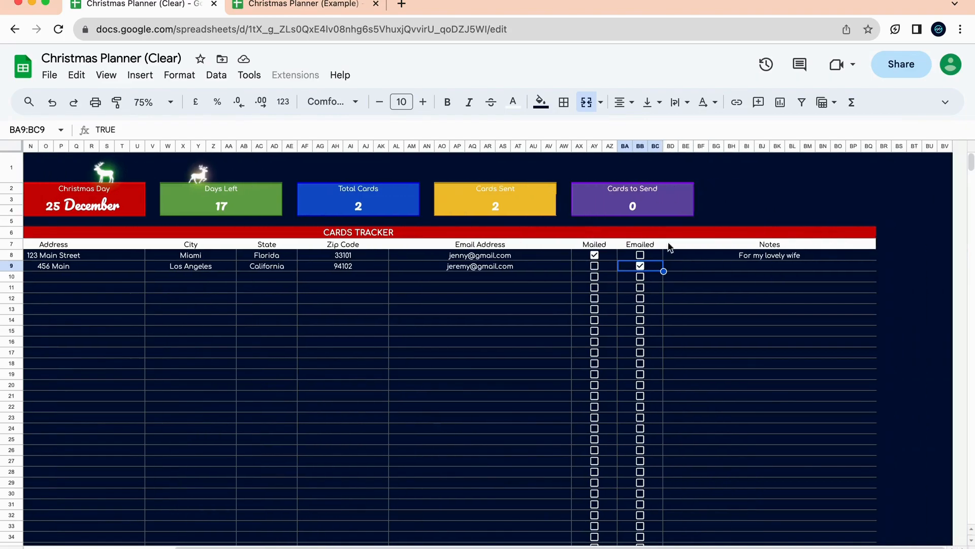
left_click(792, 273)
type("amazing, charismatic uncle")
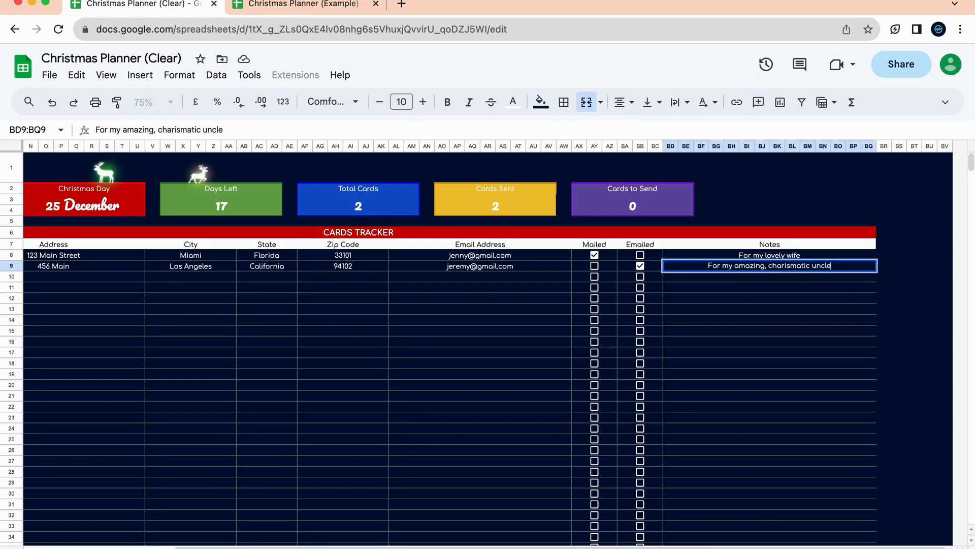
left_click(775, 306)
scroll(630, 314, "left", 5)
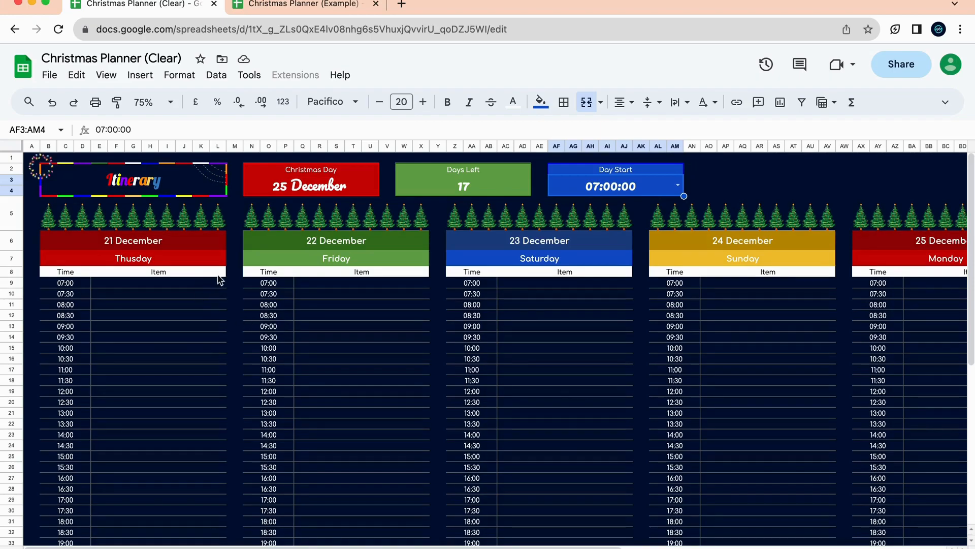
left_click(192, 326)
left_click(426, 304)
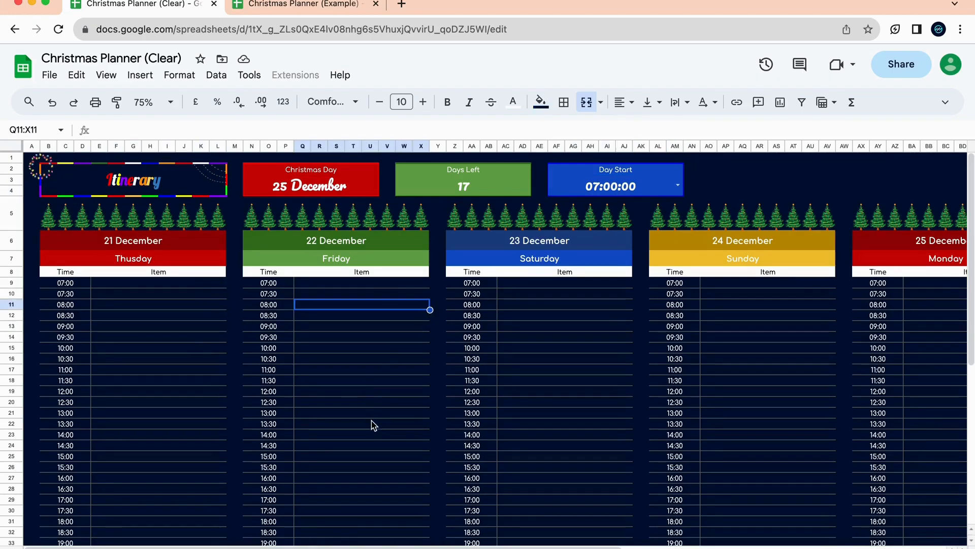
left_click(372, 424)
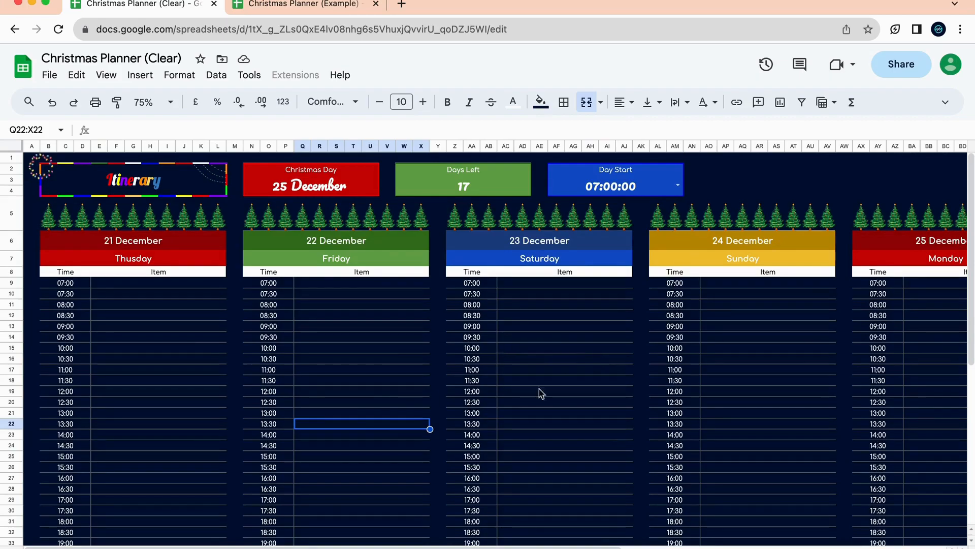
scroll(442, 407, "right", 10)
scroll(442, 406, "left", 10)
scroll(442, 405, "down", 5)
scroll(442, 405, "up", 5)
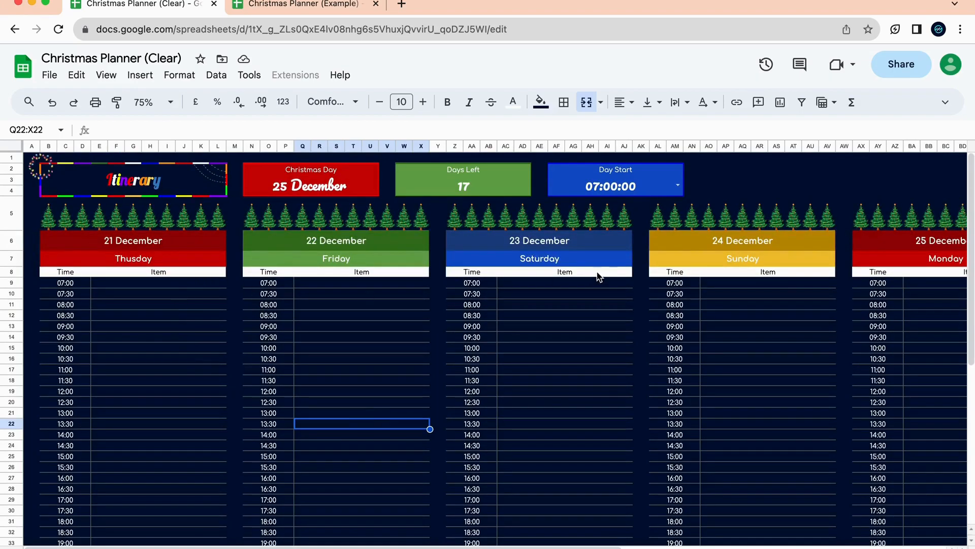
scroll(676, 340, "right", 2)
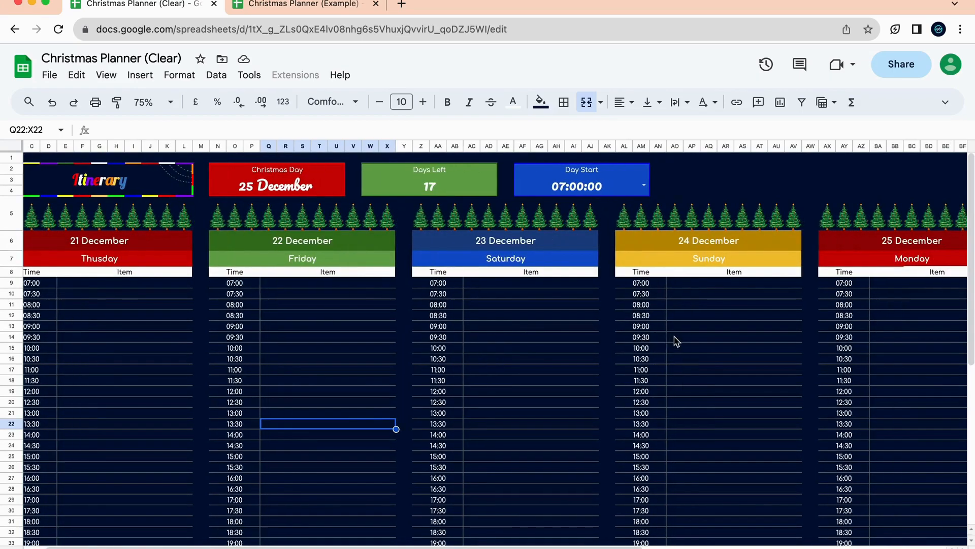
scroll(718, 344, "right", 10)
scroll(830, 256, "right", 3)
scroll(757, 341, "left", 12)
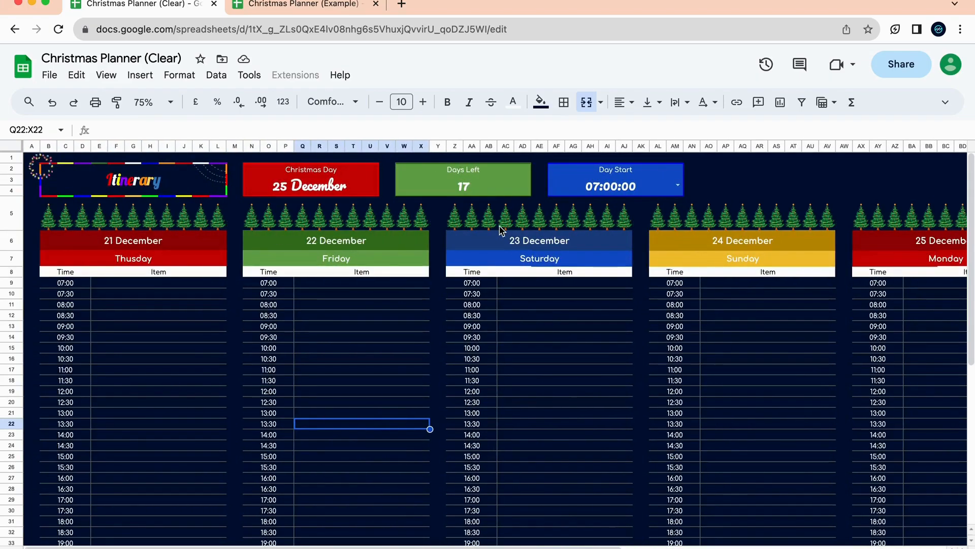
left_click(598, 191)
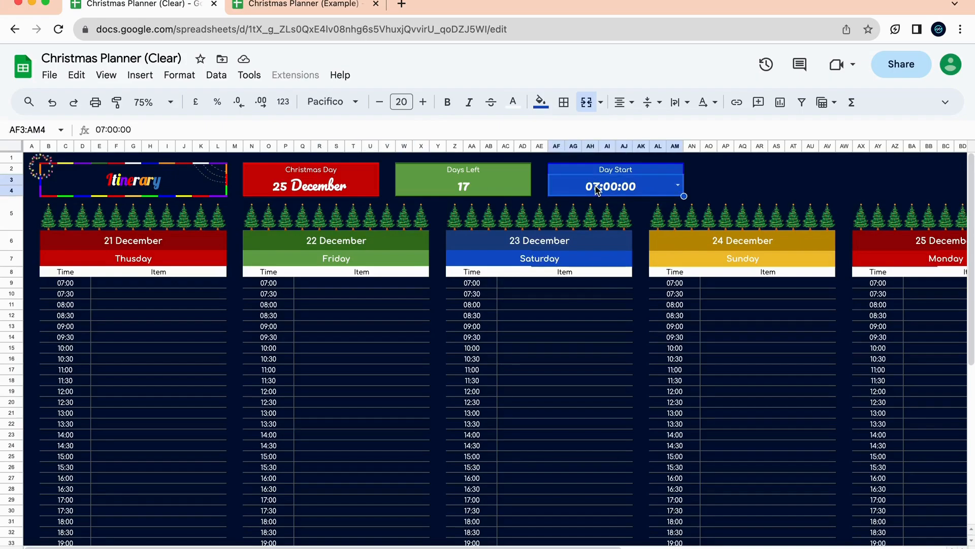
left_click(615, 173)
left_click(620, 187)
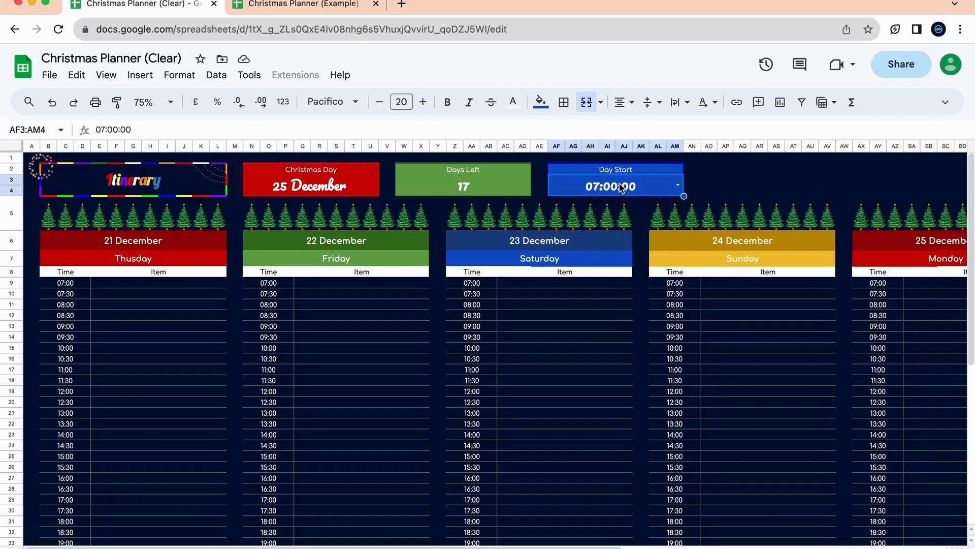
left_click(676, 187)
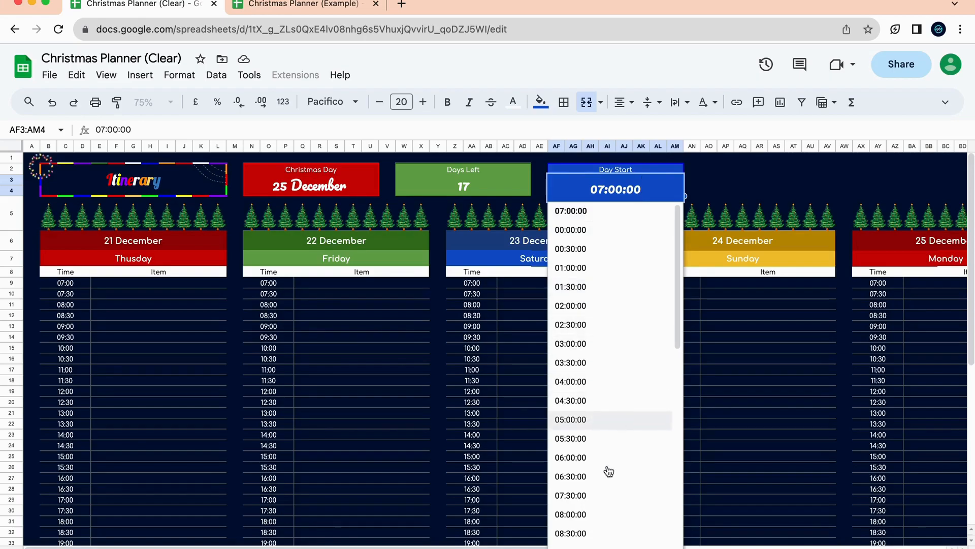
left_click(630, 381)
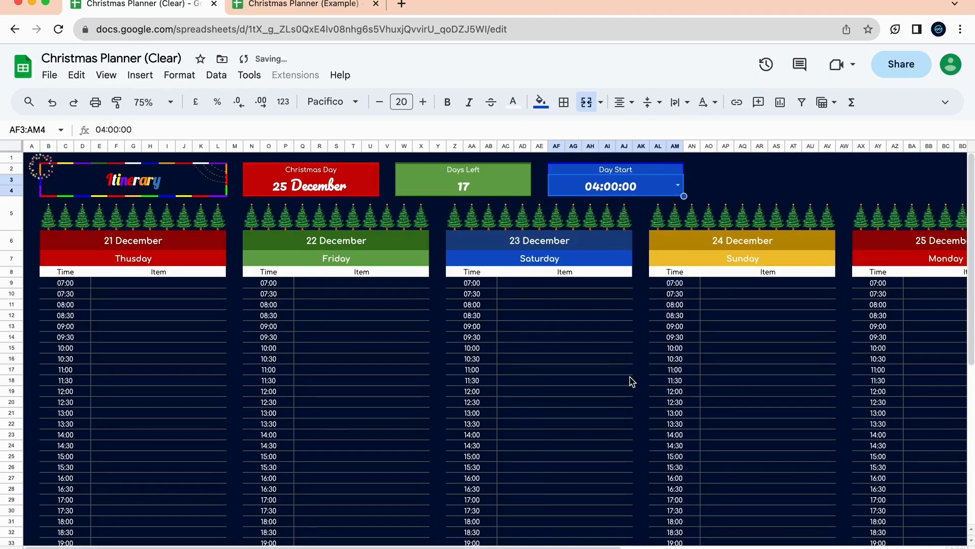
double_click(670, 191)
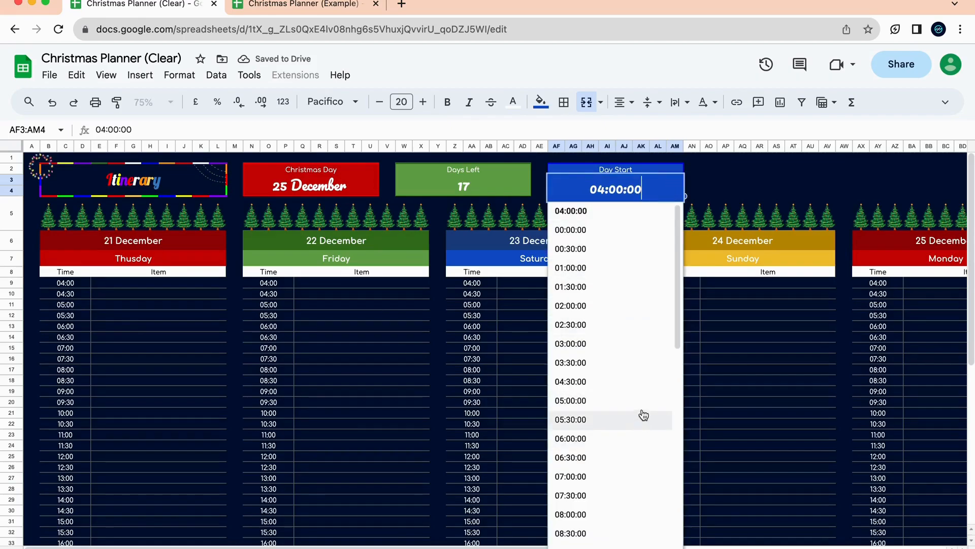
left_click(643, 401)
double_click(670, 190)
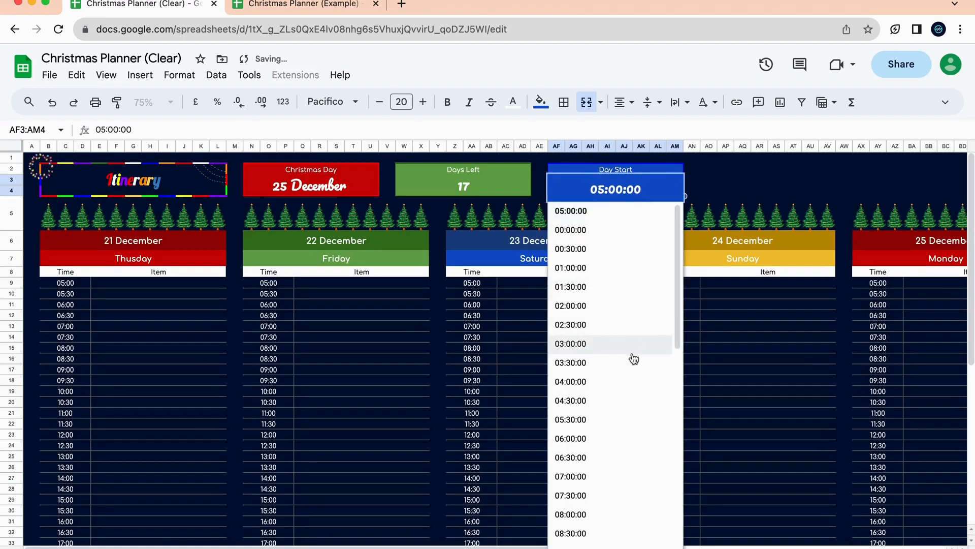
left_click(624, 476)
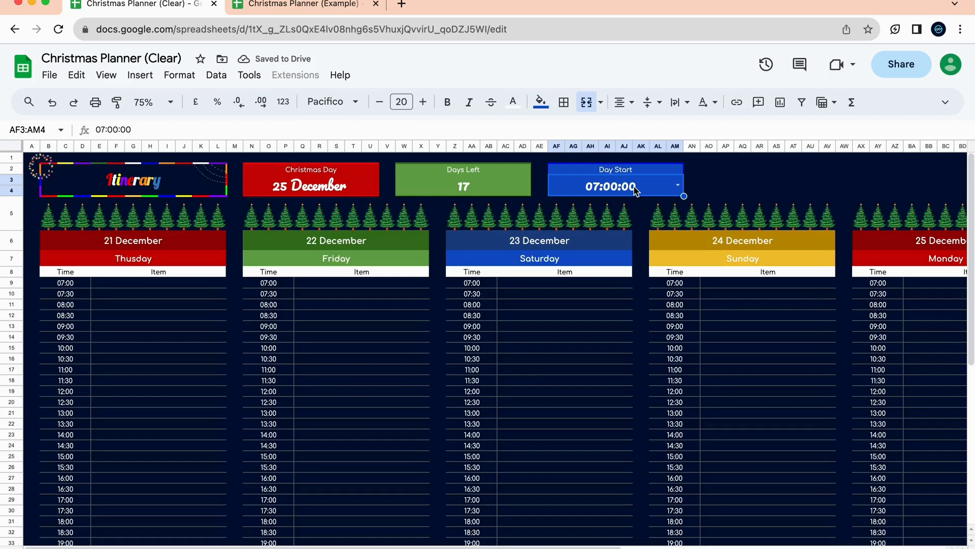
left_click(161, 307)
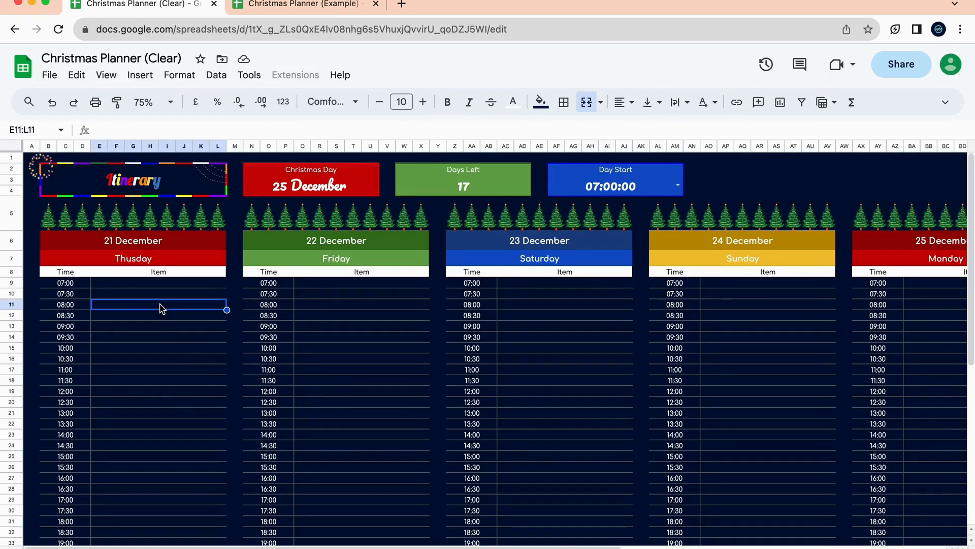
Enter a Wake up item and set the Day Start to 04:00.
type("Wo")
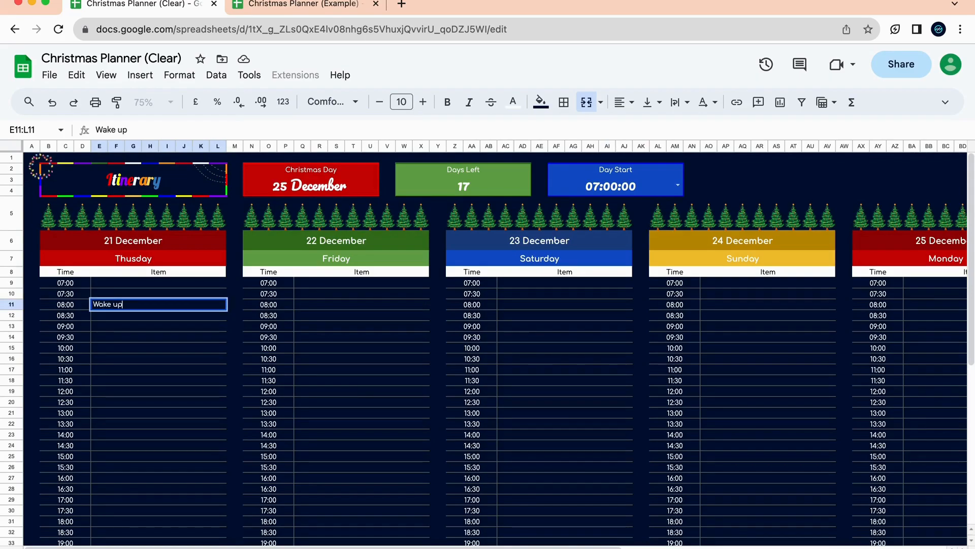
key("Return")
left_click(641, 193)
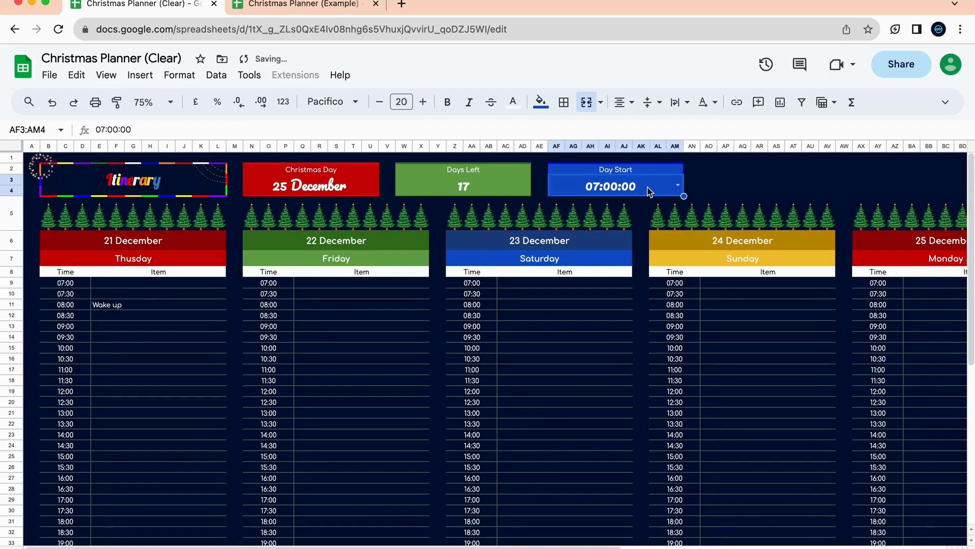
left_click(660, 200)
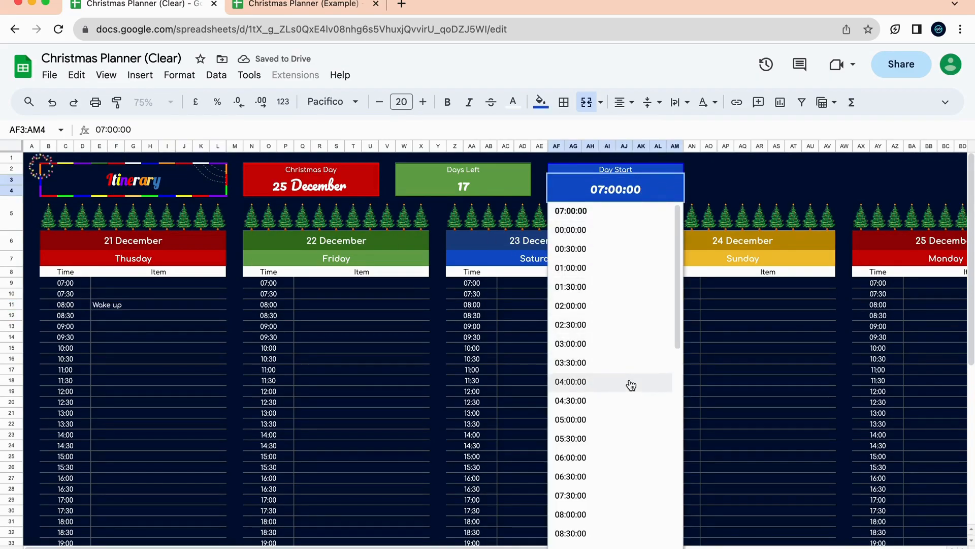
left_click(630, 382)
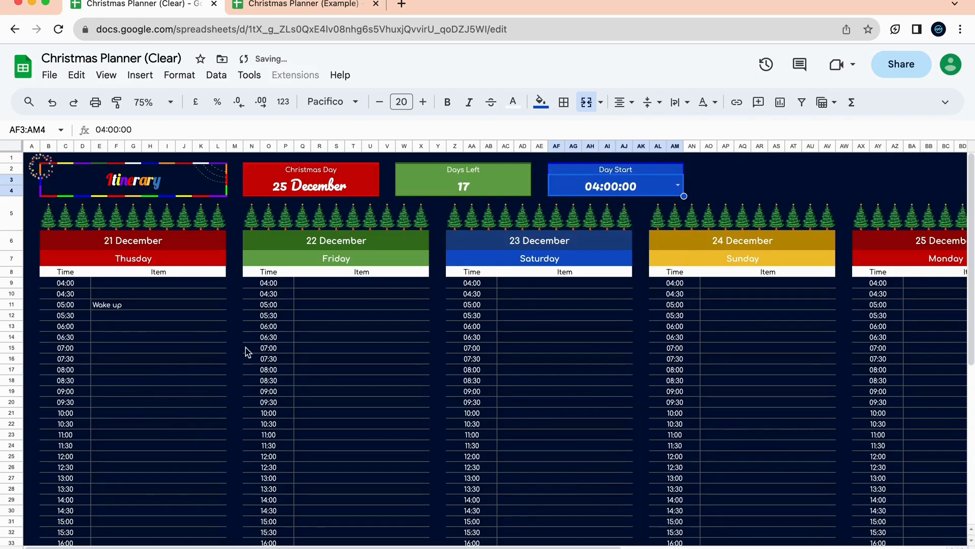
Change the itinerary's Day Start to 07:00:00.
left_click(117, 308)
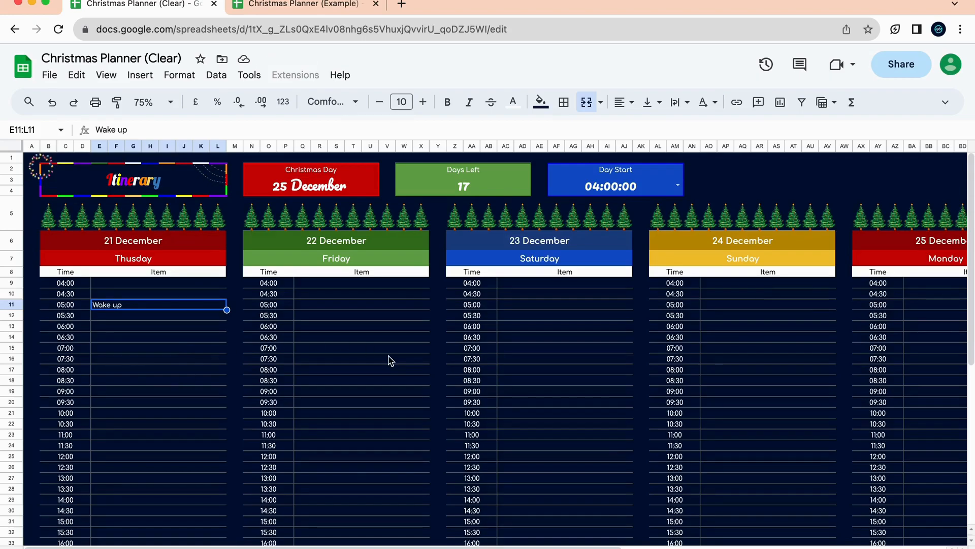
left_click(678, 197)
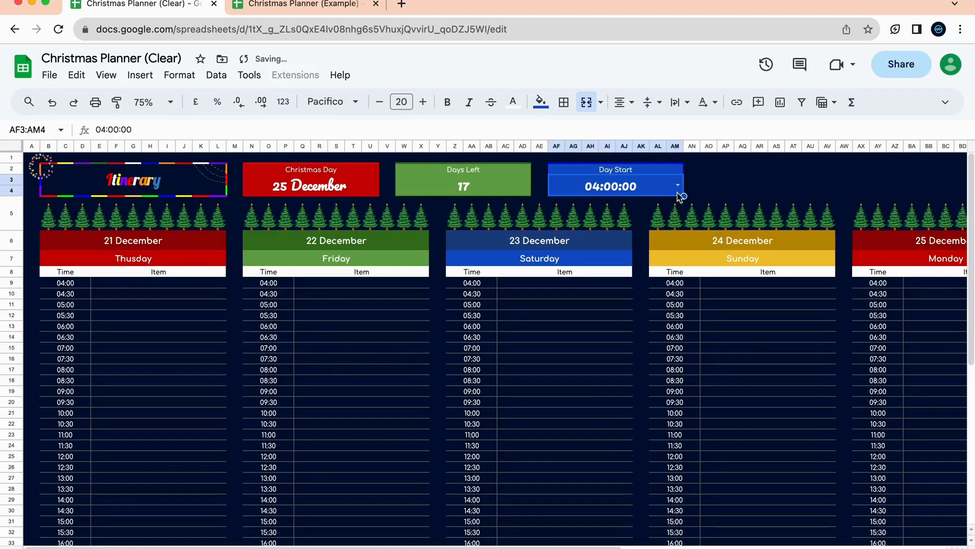
left_click(677, 185)
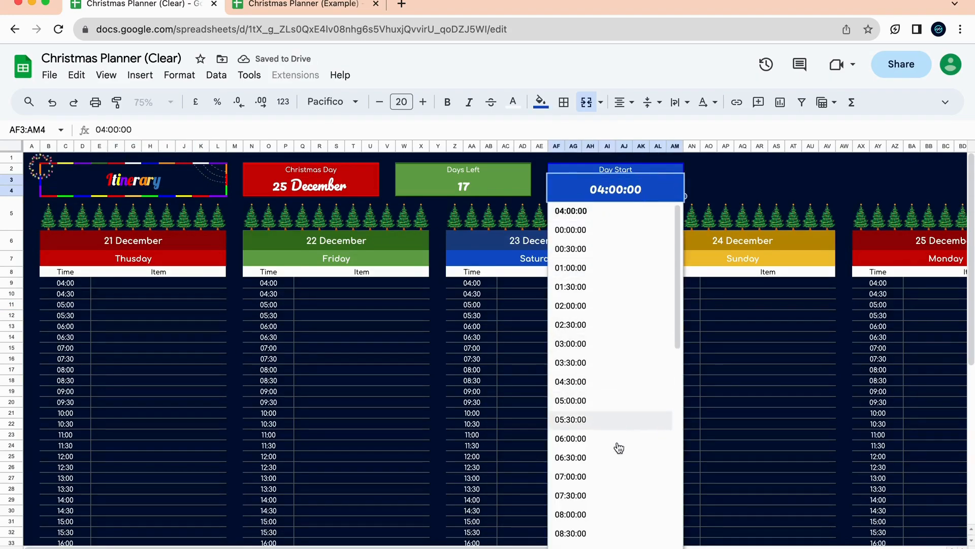
left_click(620, 476)
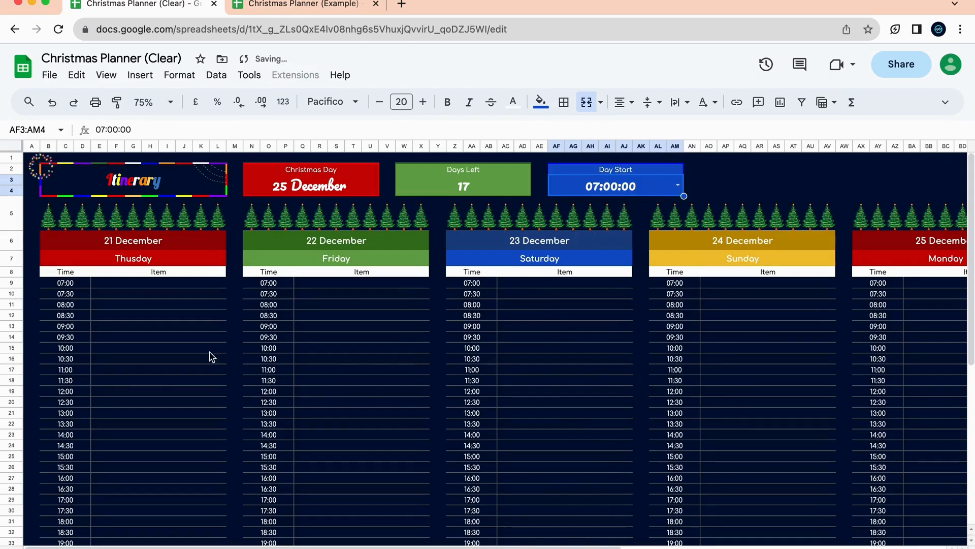
scroll(489, 401, "right", 10)
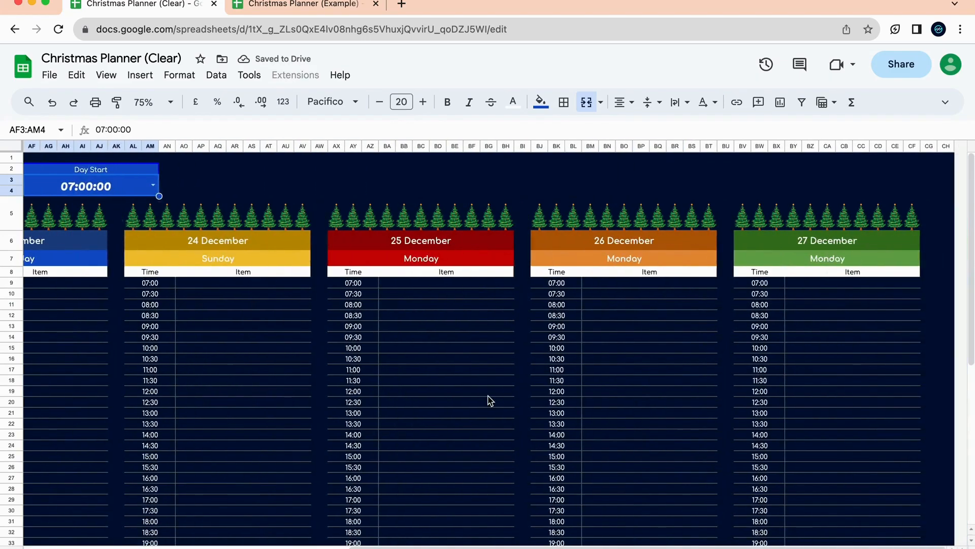
scroll(489, 401, "left", 10)
Enter Wake Up in the 07:00 item slot on 21 December.
left_click(174, 295)
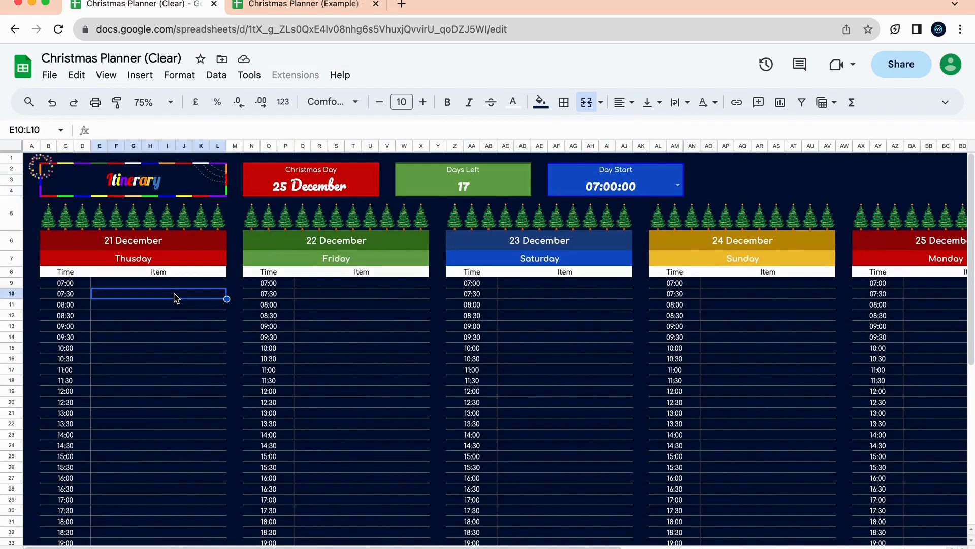
left_click(159, 284)
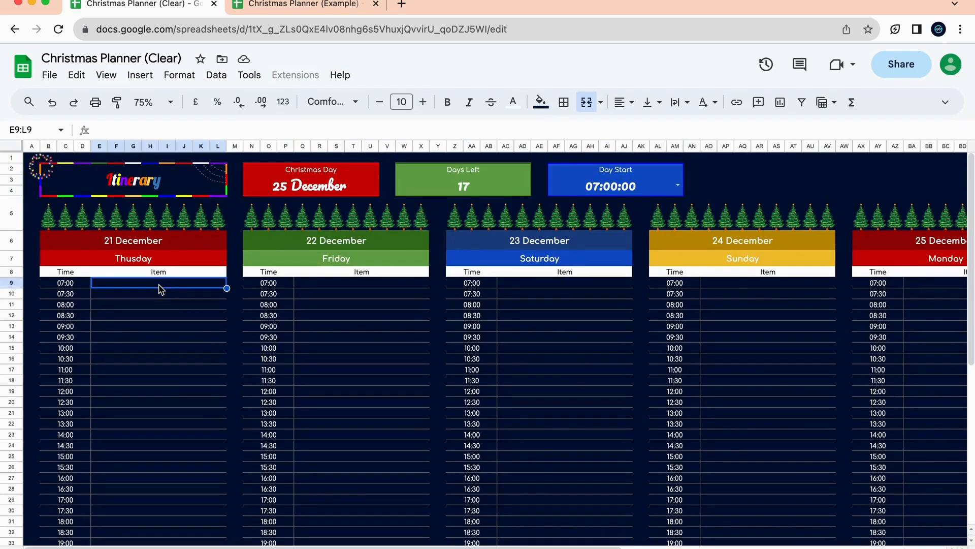
type("Wo")
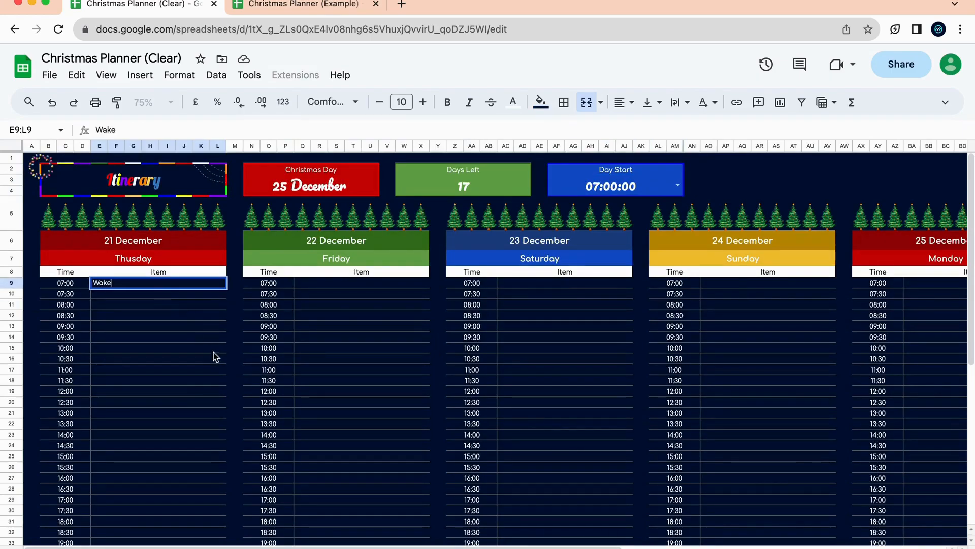
left_click(212, 354)
left_click(200, 284)
double_click(201, 284)
left_click(196, 319)
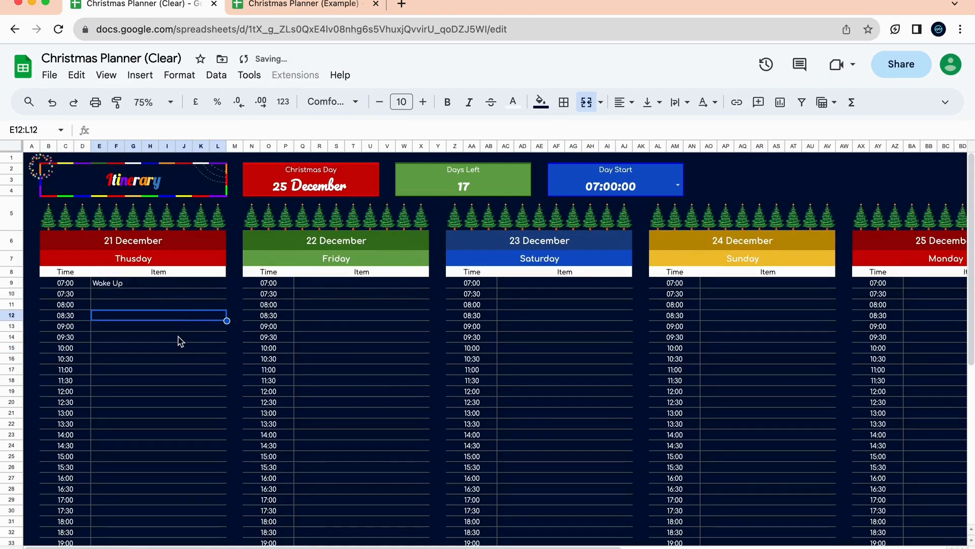
Add Start find decor at 08:30 and Buy ingredients at 10:00 on 21 December.
type("Start find decor")
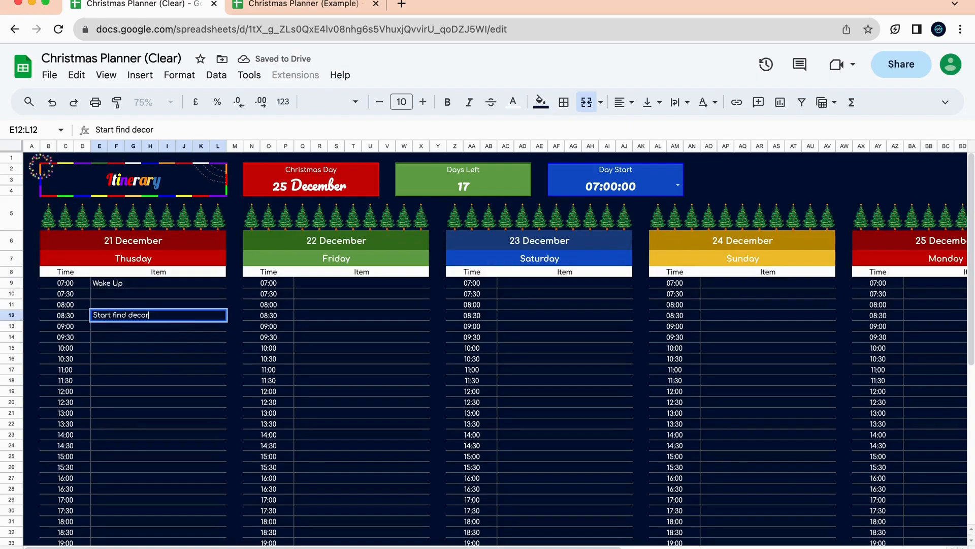
left_click(160, 371)
left_click(185, 350)
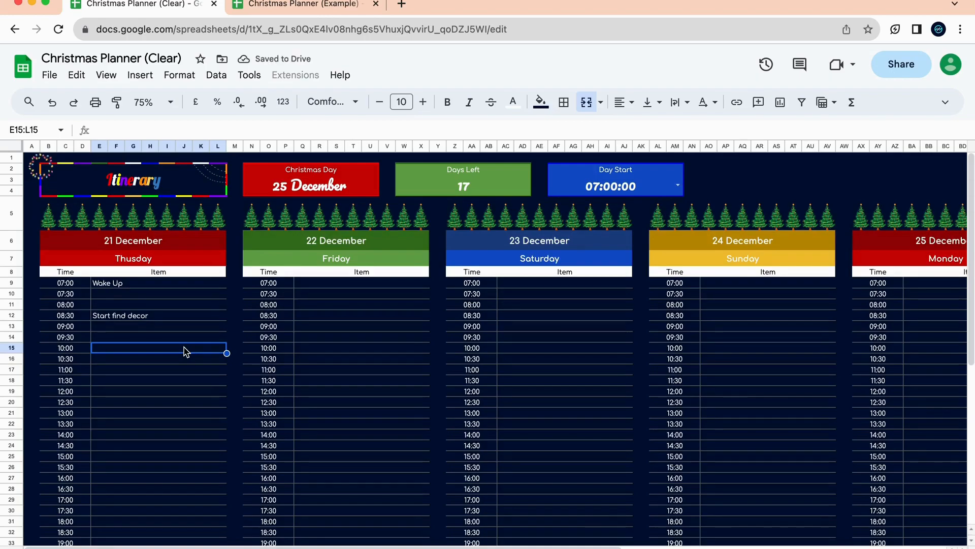
type("Buy")
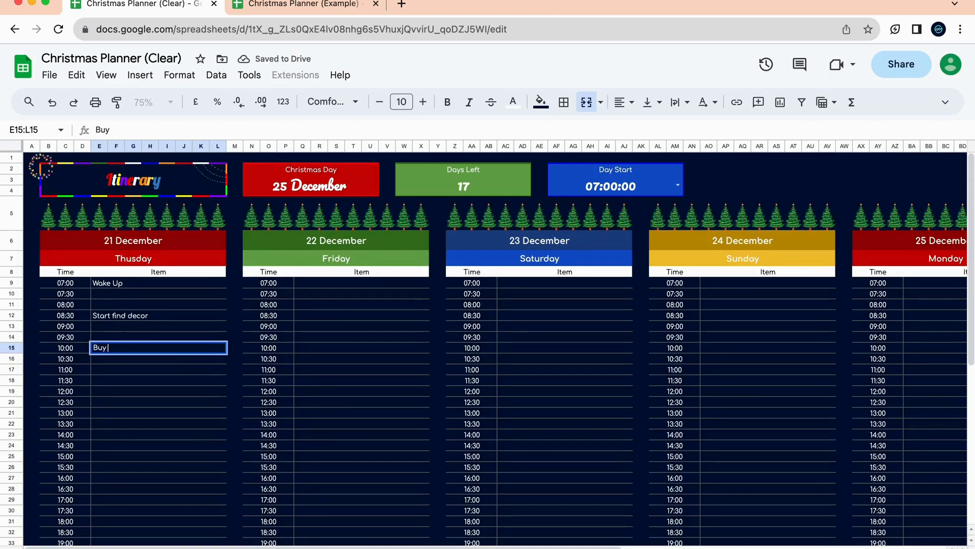
type(" im")
key("BackSpace")
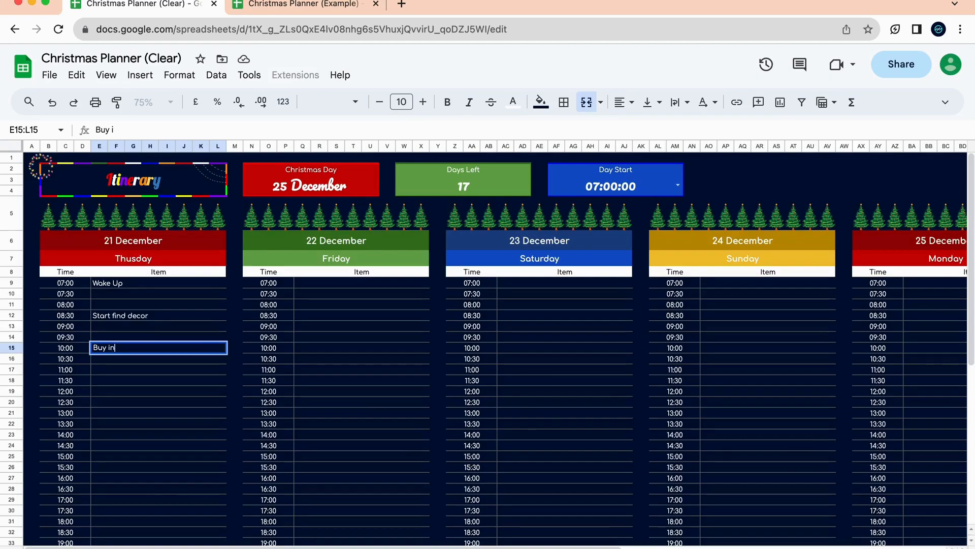
type("ngredients")
left_click(467, 402)
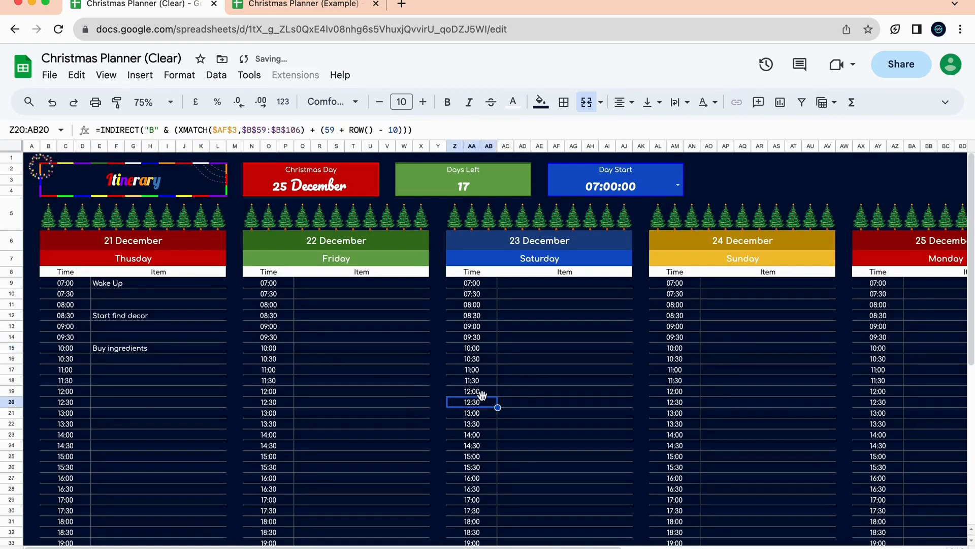
Add Wake up at 07:00 and Make sure Xmas things are ready at 13:00 on 24 December.
left_click(754, 339)
left_click(760, 286)
type("Wa")
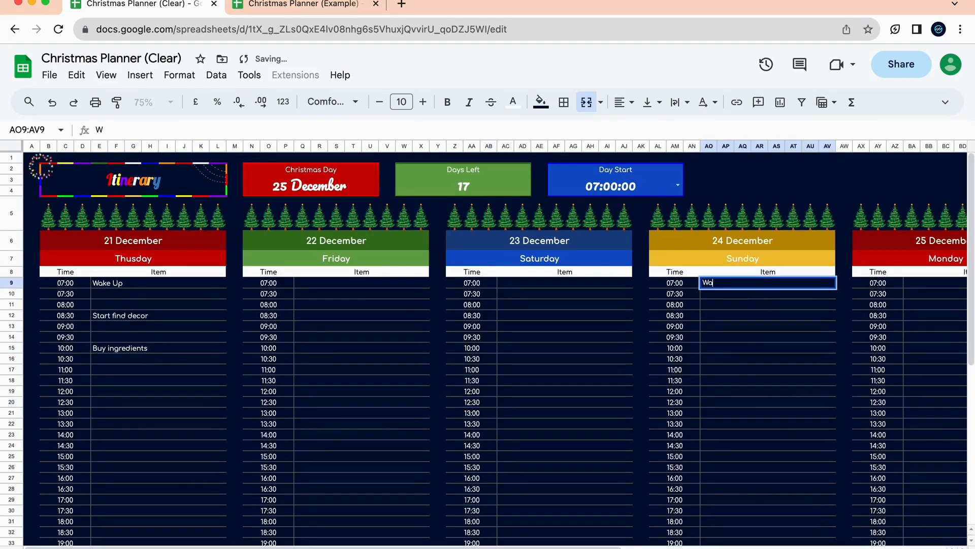
type("ke up")
left_click(798, 414)
scroll(742, 374, "down", 3)
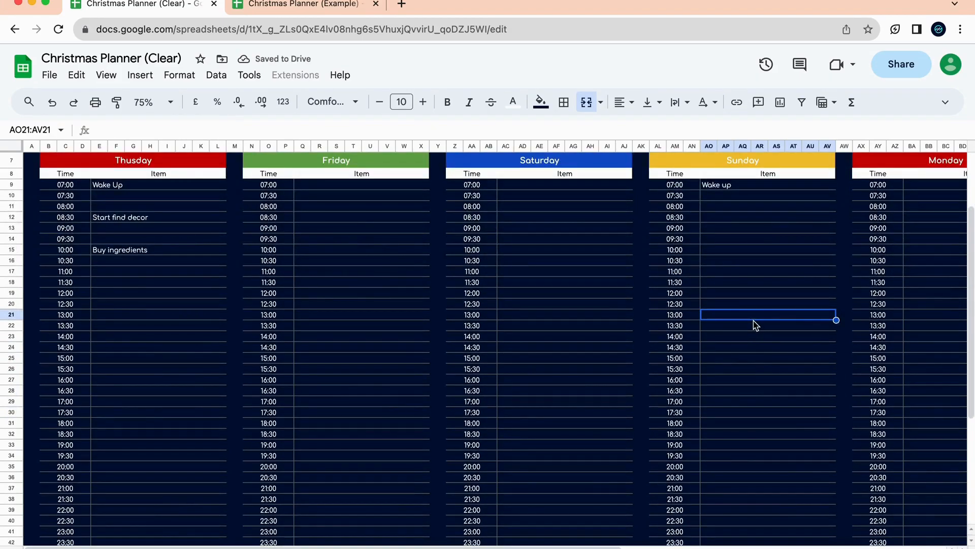
type("Make sure Xmas things are")
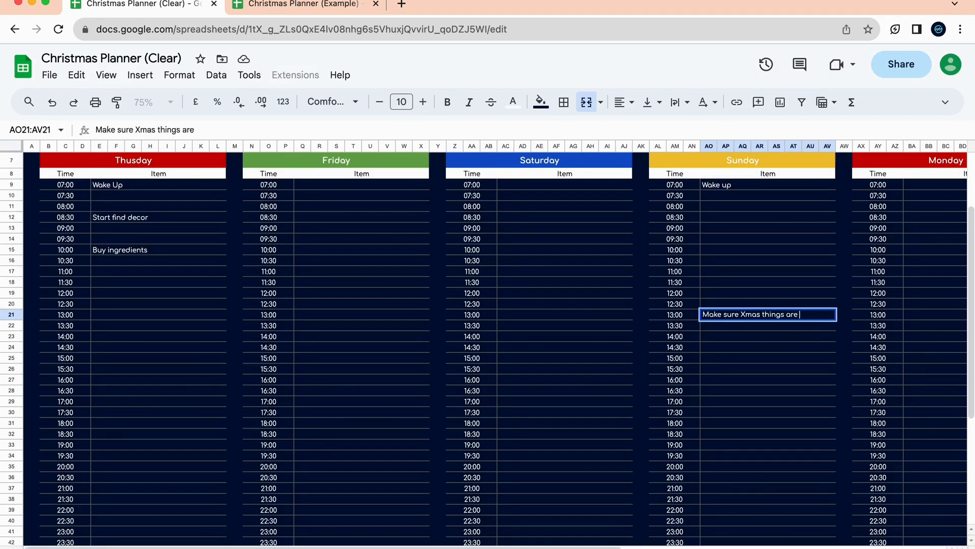
left_click(767, 421)
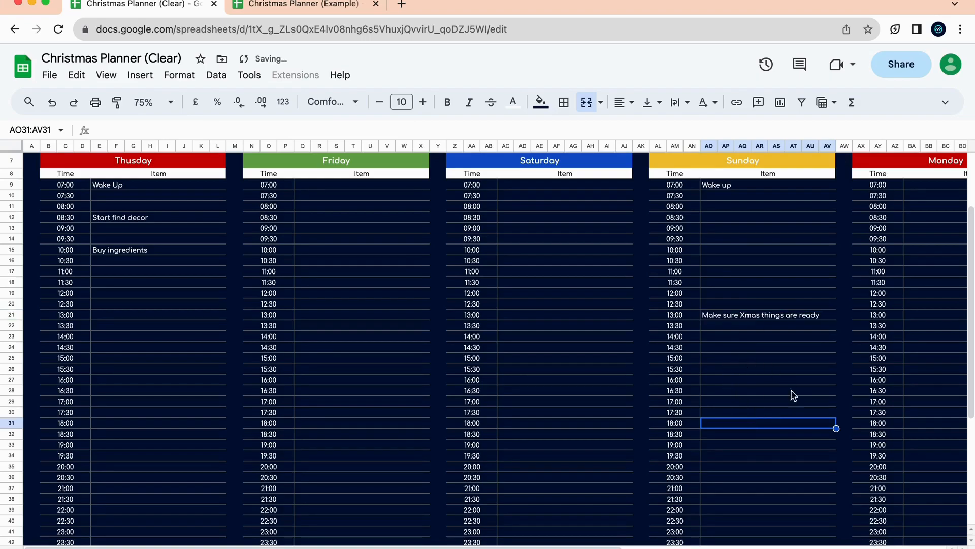
Add Call everyone to dinner at 18:00 and undo an accidental cell move via Edit > Undo.
scroll(793, 396, "down", 5)
scroll(792, 396, "right", 2)
scroll(653, 295, "up", 1)
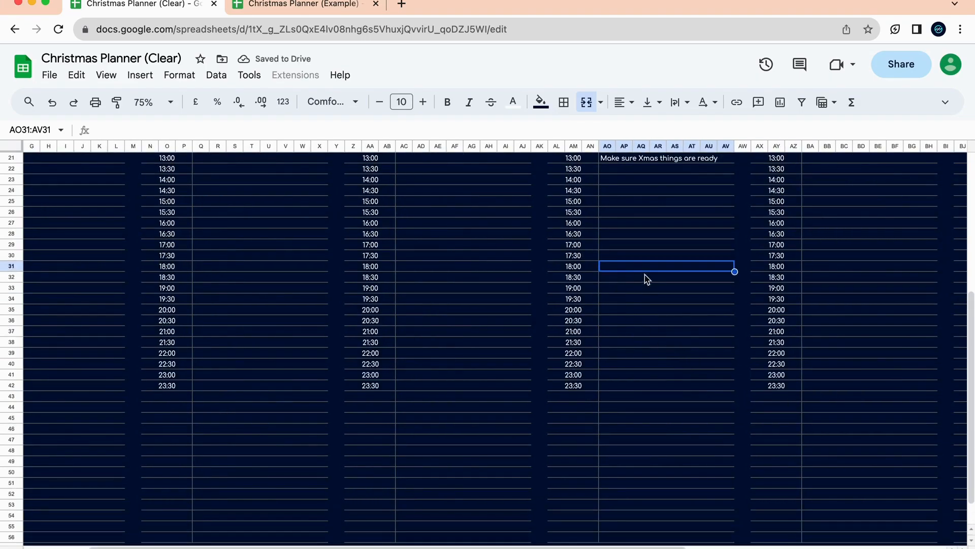
type("Call everyone to dinner")
left_click(618, 298)
left_click(640, 285)
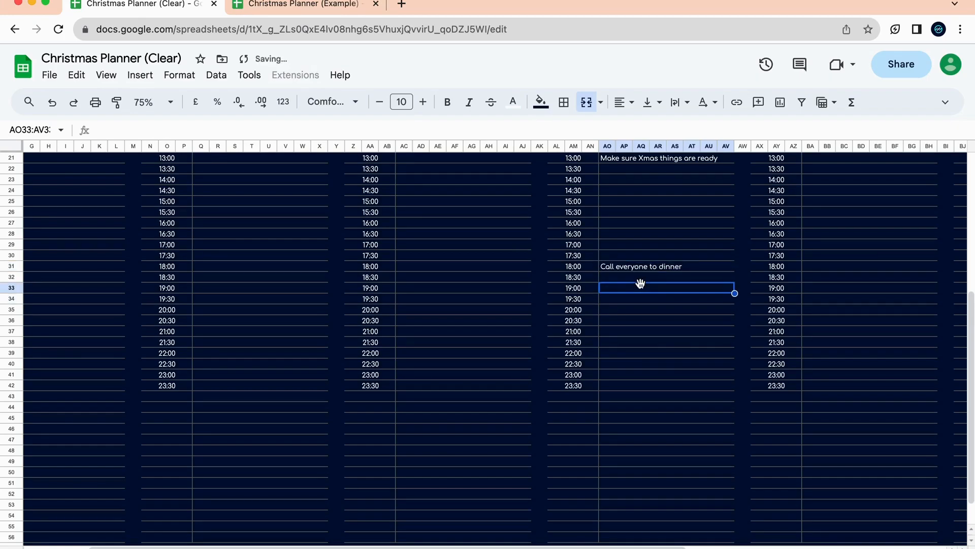
left_click_drag(641, 283, 641, 277)
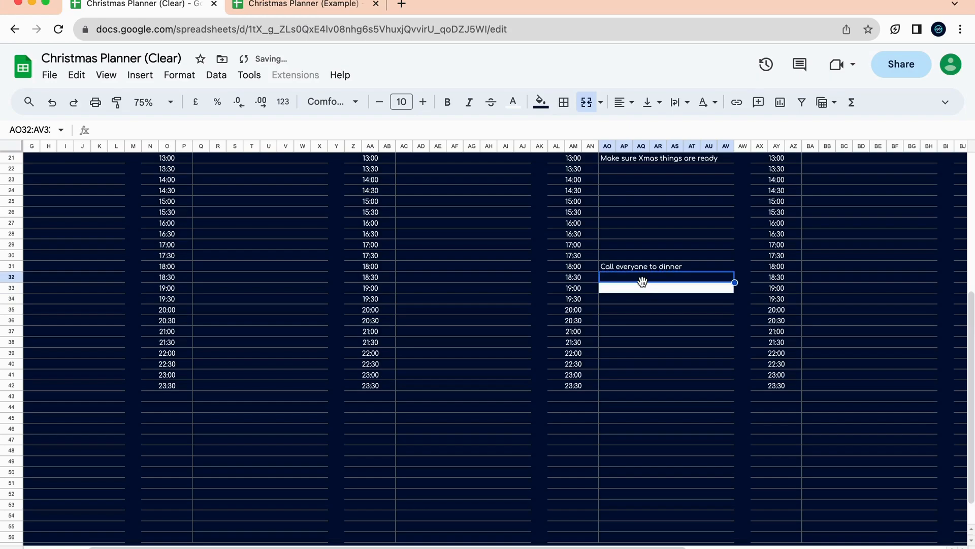
left_click(665, 321)
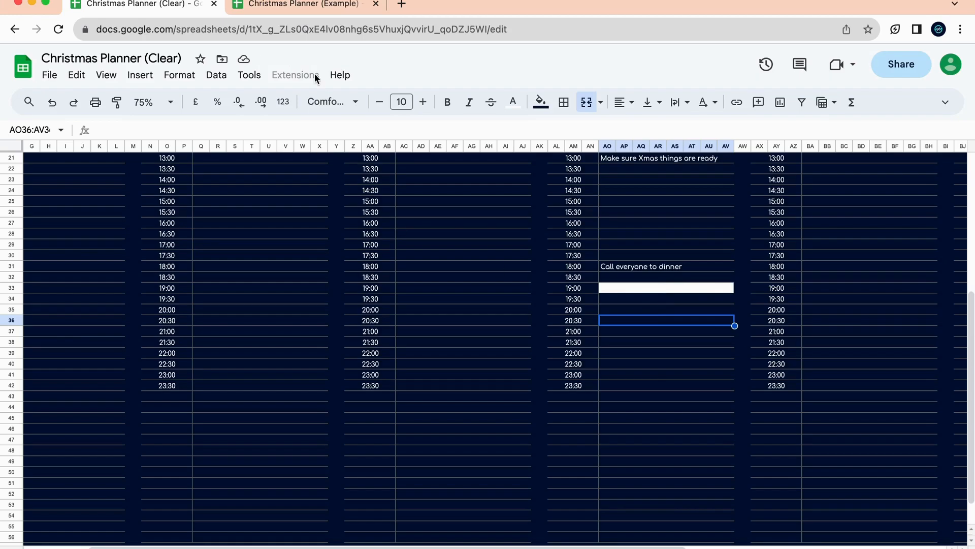
left_click(77, 75)
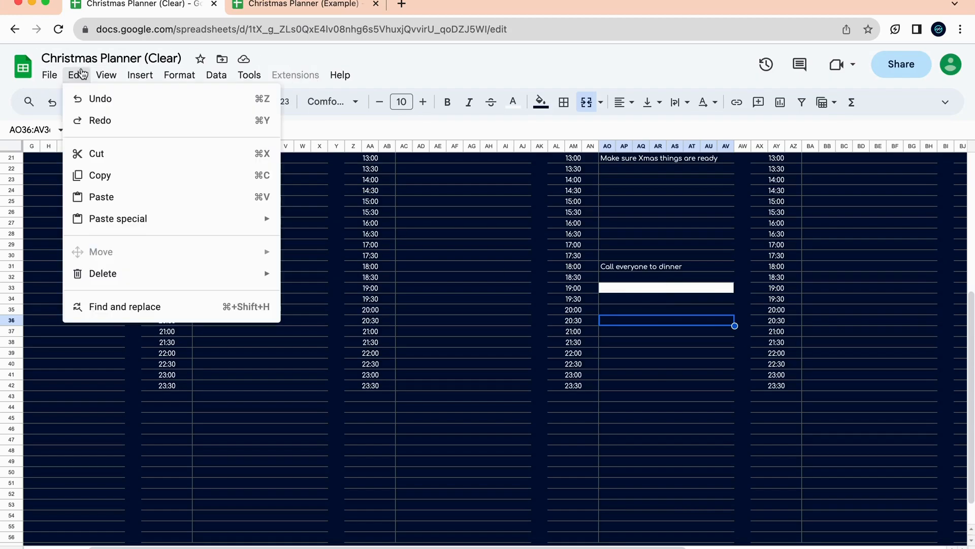
left_click(101, 98)
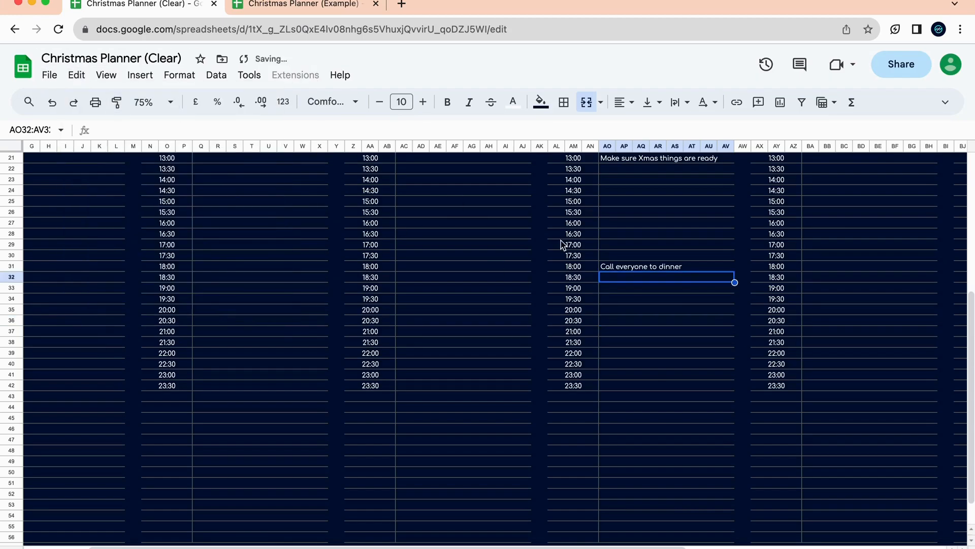
Enter Watch a football game in the 19:00 slot on 24 December.
left_click(654, 288)
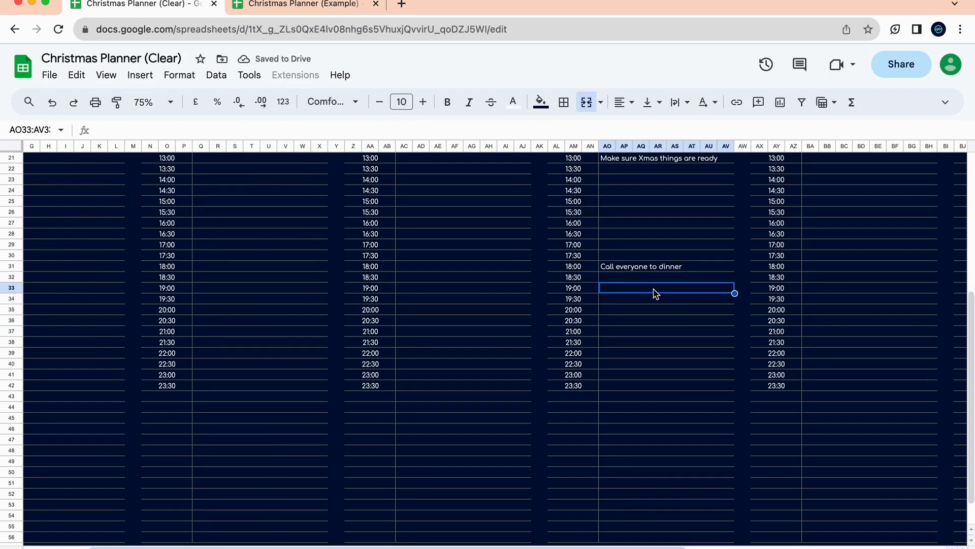
type("Watch a football gam")
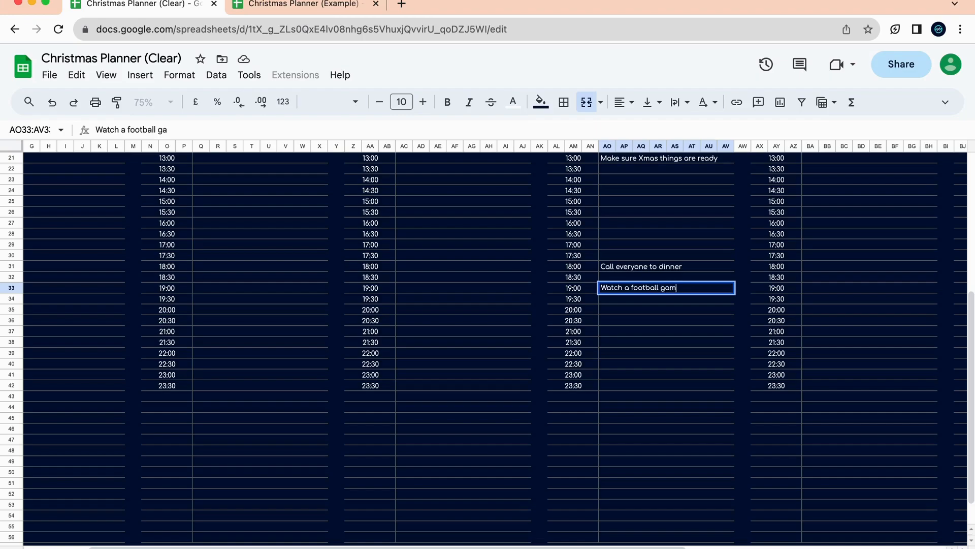
left_click(672, 387)
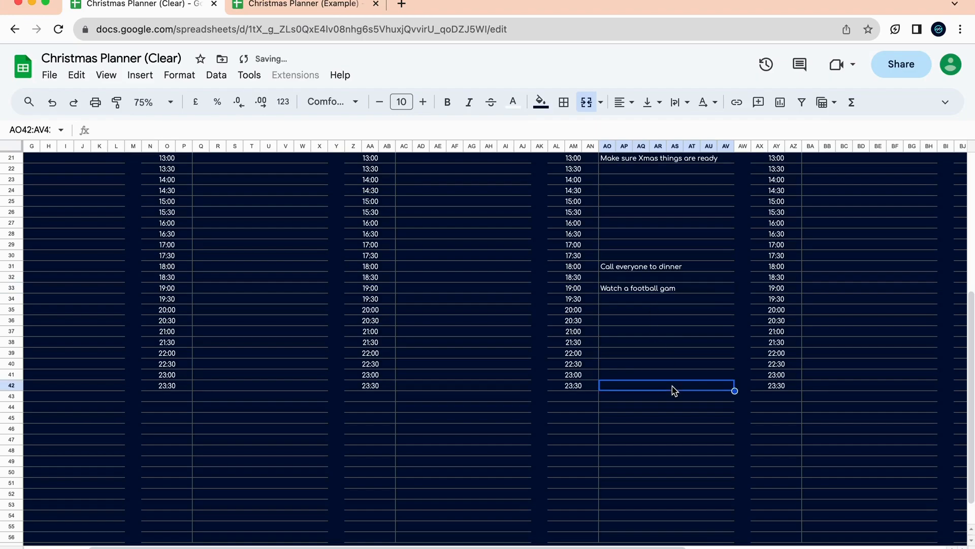
left_click(702, 296)
left_click(704, 288)
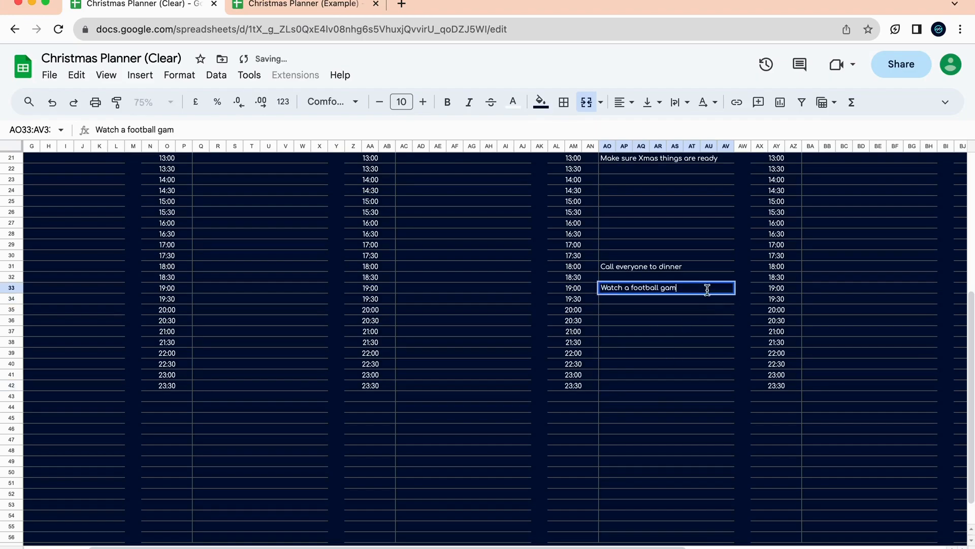
left_click(708, 336)
Enter Wake in the 07:00 slot of the 25 December schedule.
scroll(708, 337, "up", 10)
scroll(708, 337, "right", 5)
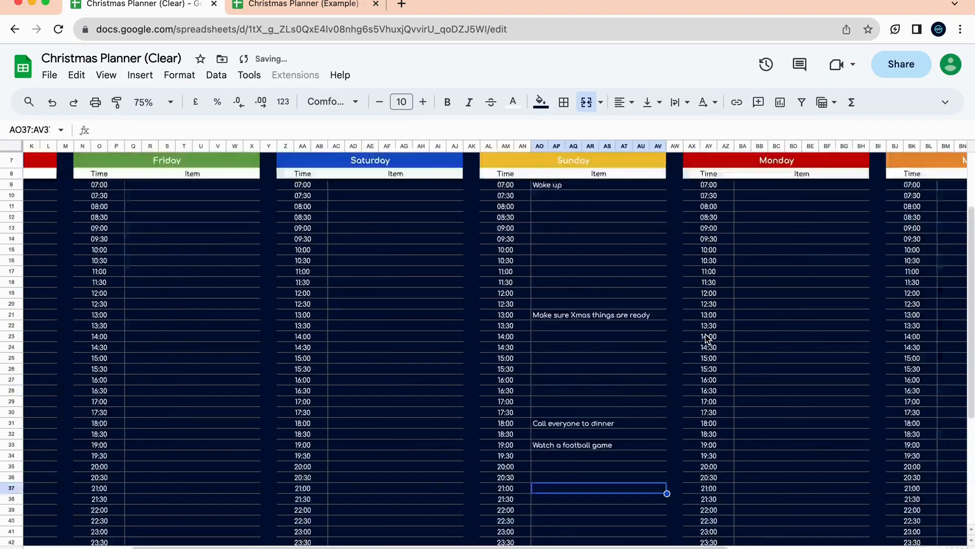
left_click(619, 264)
left_click(653, 239)
scroll(653, 353, "down", 5)
scroll(653, 353, "up", 5)
left_click(617, 360)
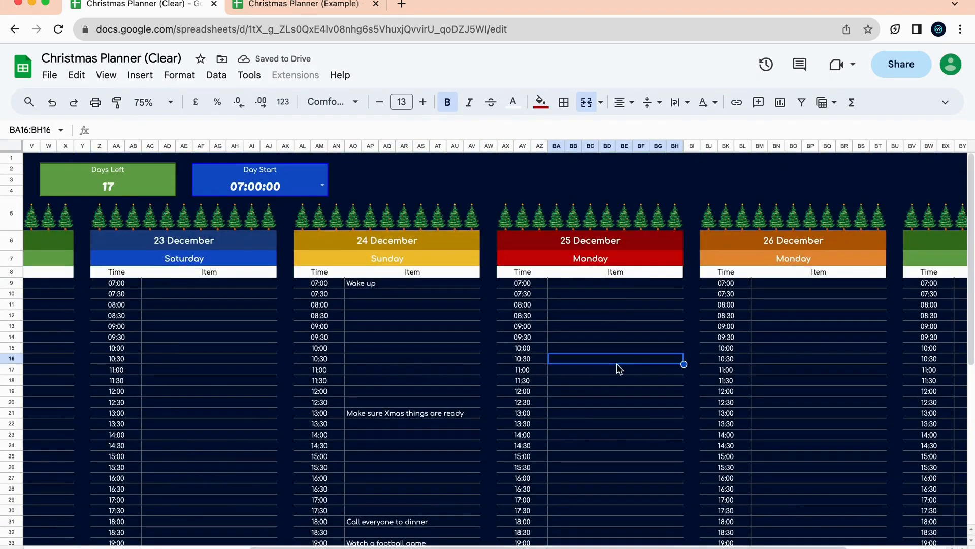
left_click(629, 283)
type("Wake")
left_click(618, 328)
Add Say grace at 08:00 and Eat breakfast at 08:30 on 25 December.
left_click(618, 315)
left_click(634, 304)
type("Say grace")
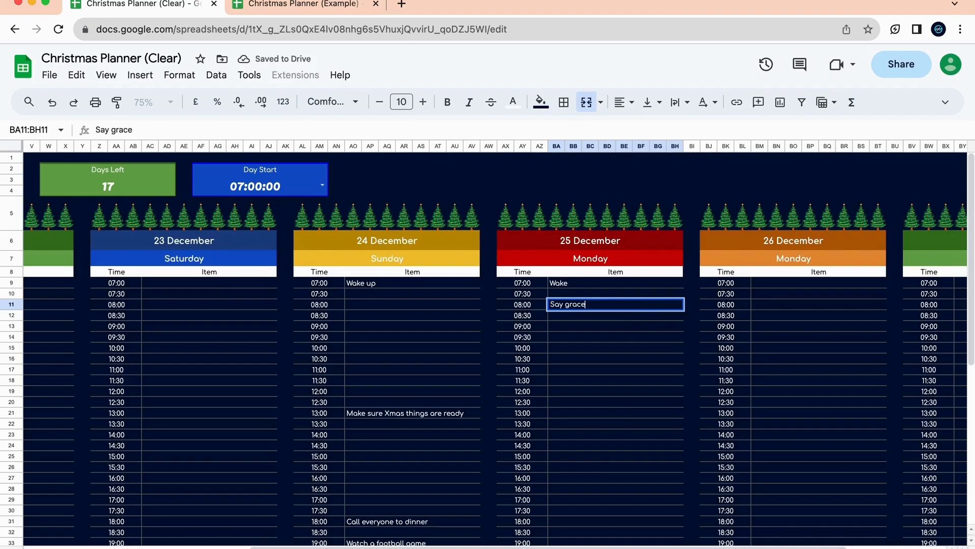
left_click(641, 327)
left_click(596, 319)
type("E")
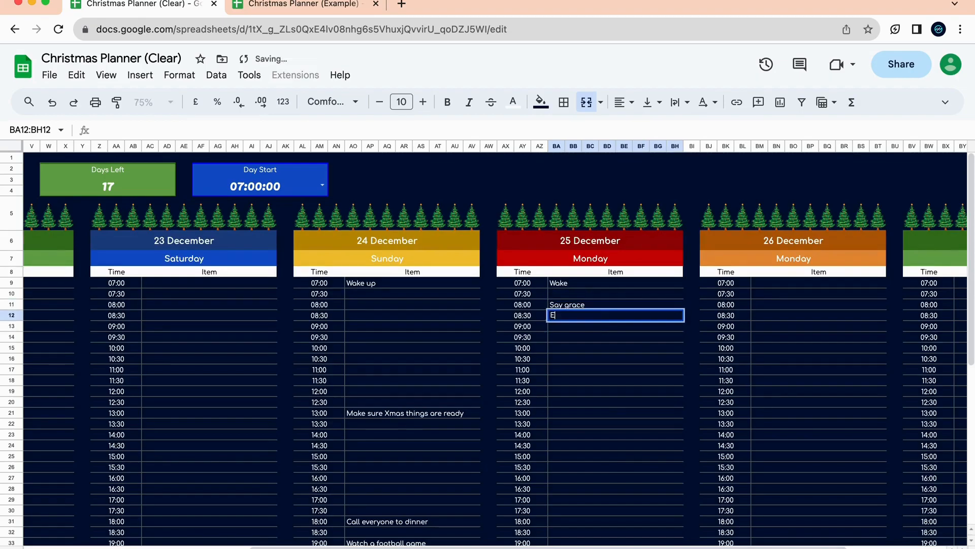
type("at breakfast")
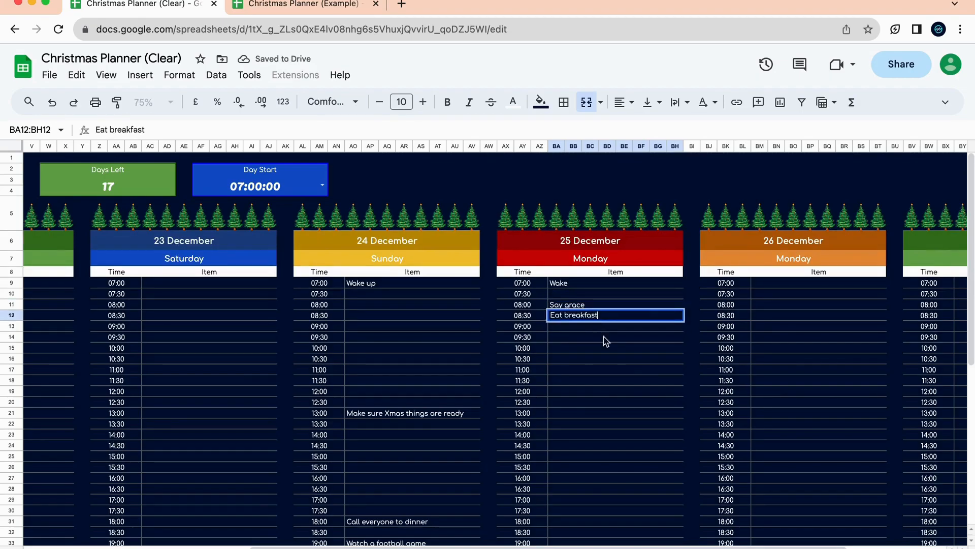
left_click(622, 382)
Enter Wake up at 07:00 on 26 December, then delete it as misplaced.
scroll(630, 384, "left", 10)
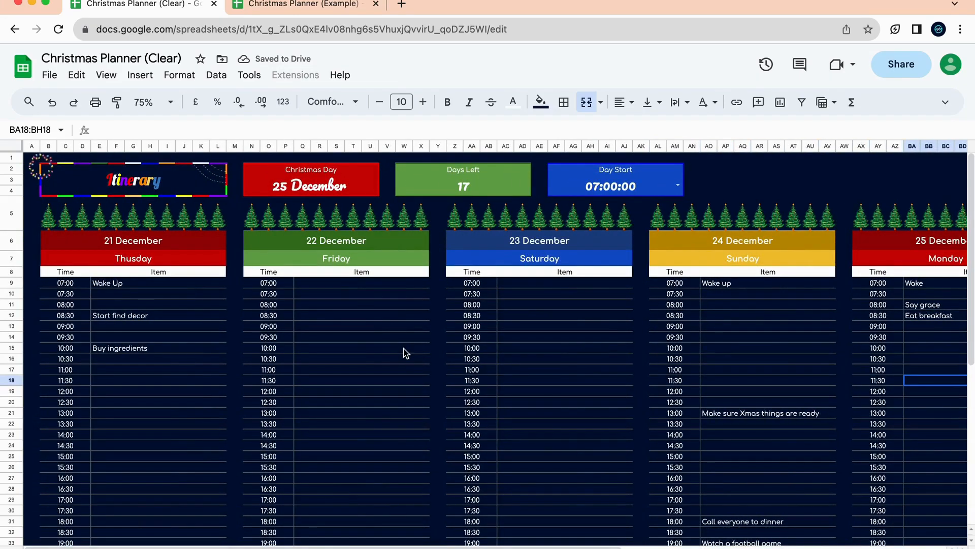
scroll(508, 335, "right", 9)
scroll(759, 383, "right", 4)
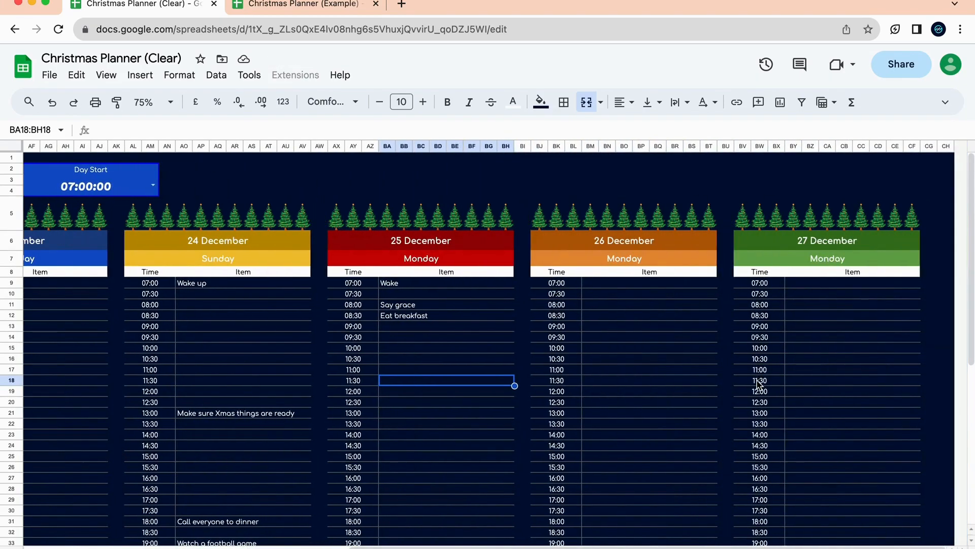
scroll(759, 384, "down", 10)
scroll(759, 384, "up", 10)
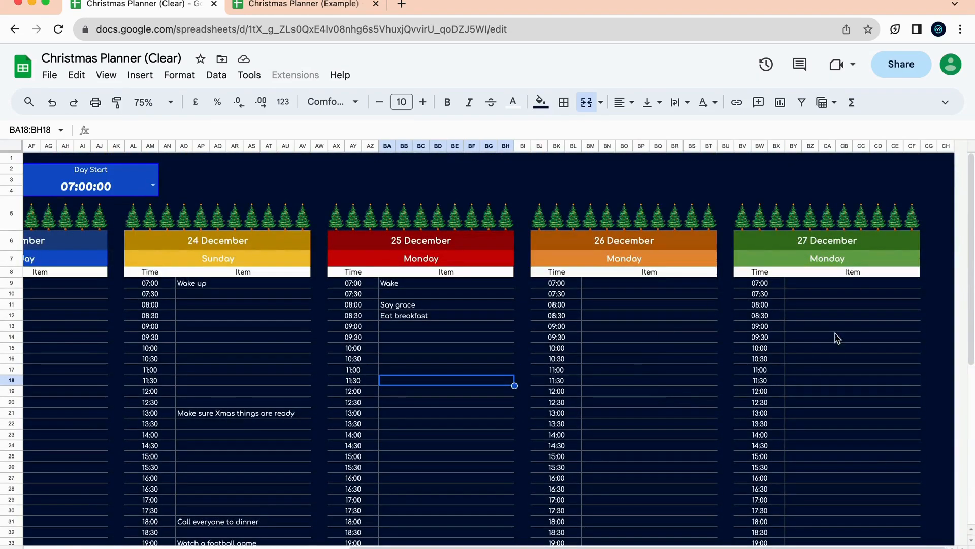
left_click(662, 286)
type("W")
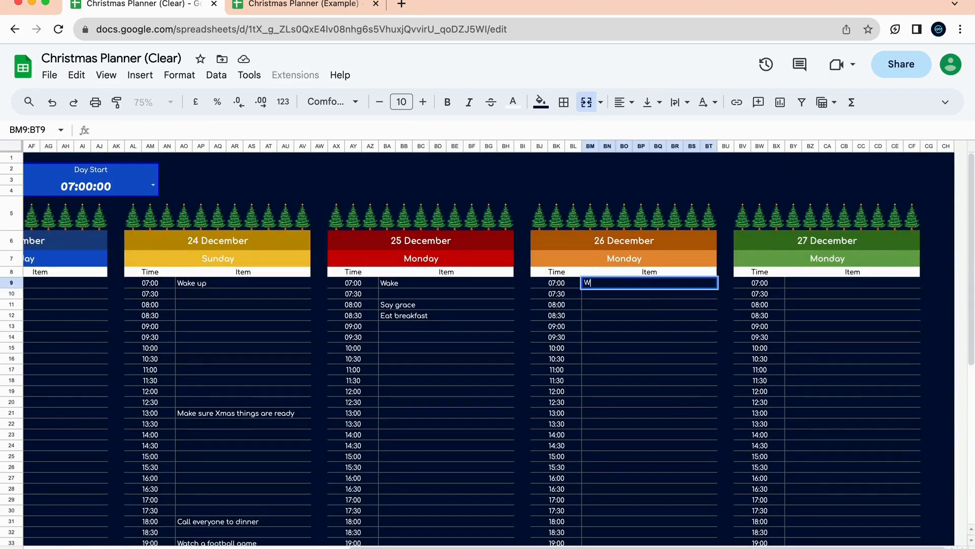
type("ake up")
left_click(649, 377)
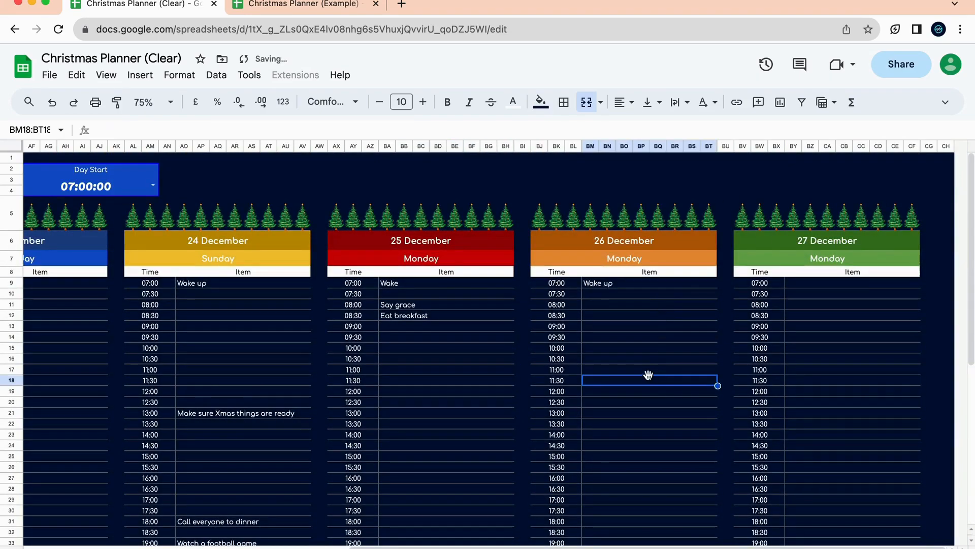
left_click(626, 286)
key("Delete")
Add Wake up at 08:00 and Cleaning up at 09:00 on 26 December.
left_click(620, 307)
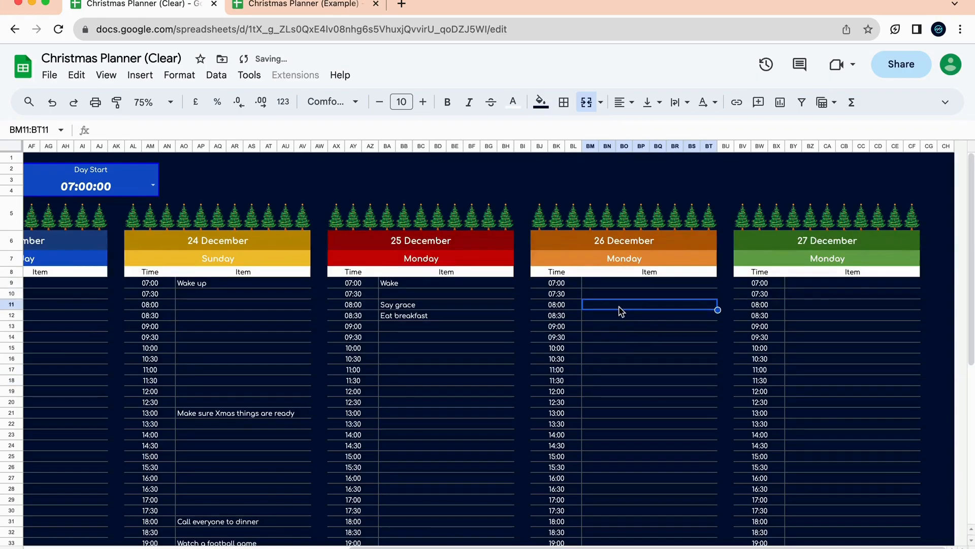
type("Wake up")
key("Return")
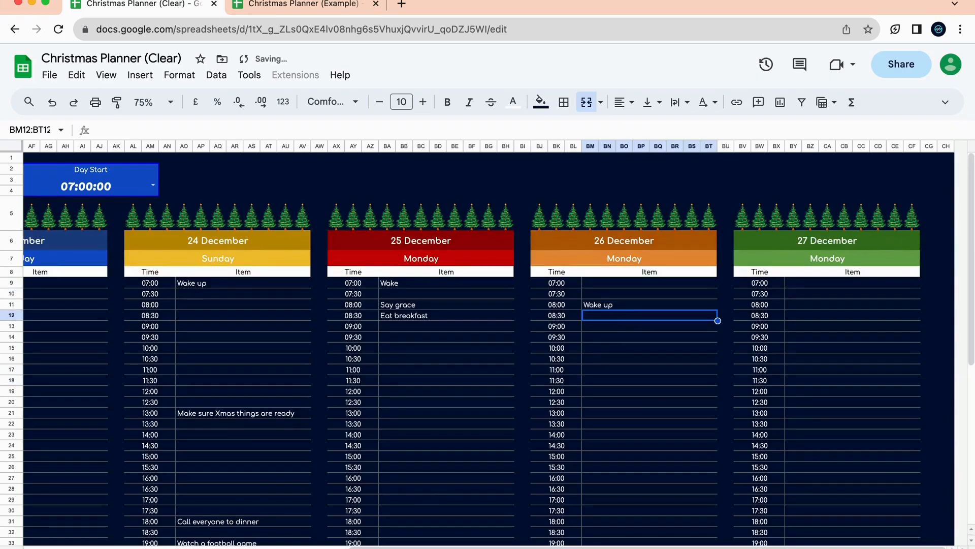
left_click(629, 330)
type("Clean")
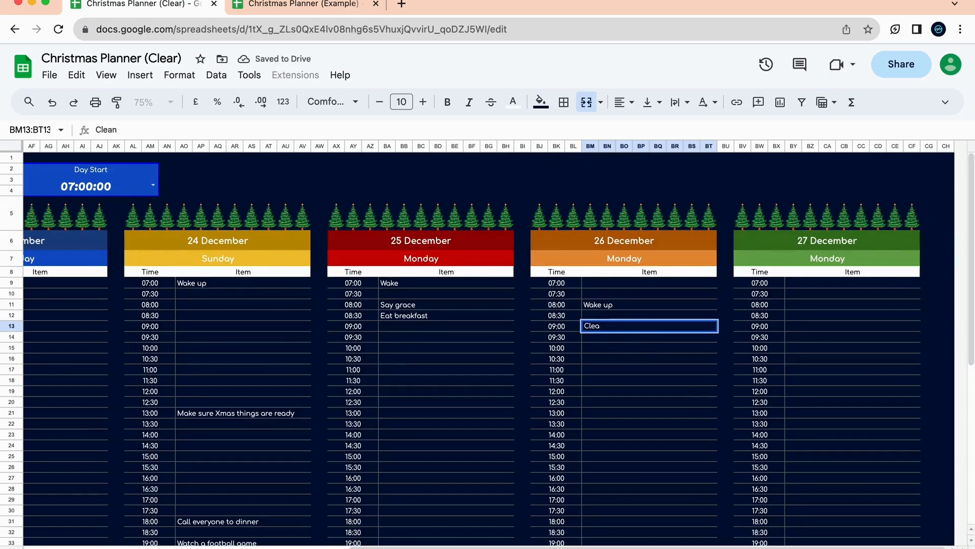
key("BackSpace")
type("i")
type("ing u")
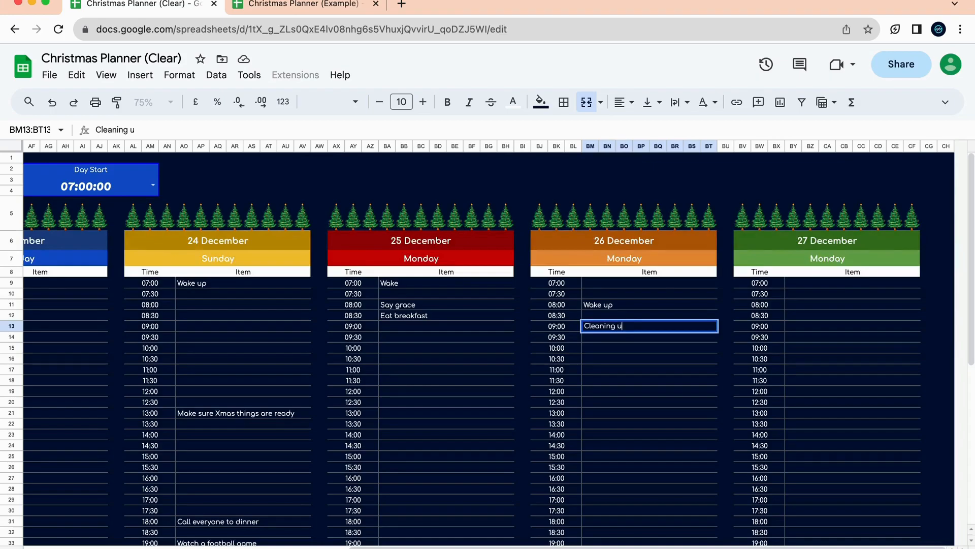
type("p")
key("Return")
Scroll the Menu sheet down to show the Christmas Eve and Christmas Day meal tables.
scroll(453, 306, "left", 10)
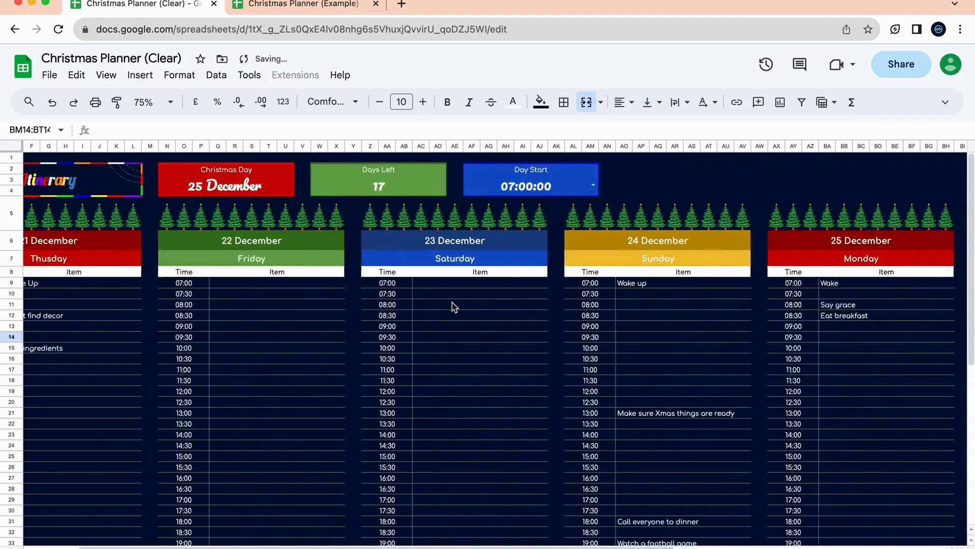
scroll(452, 306, "down", 5)
scroll(453, 308, "up", 5)
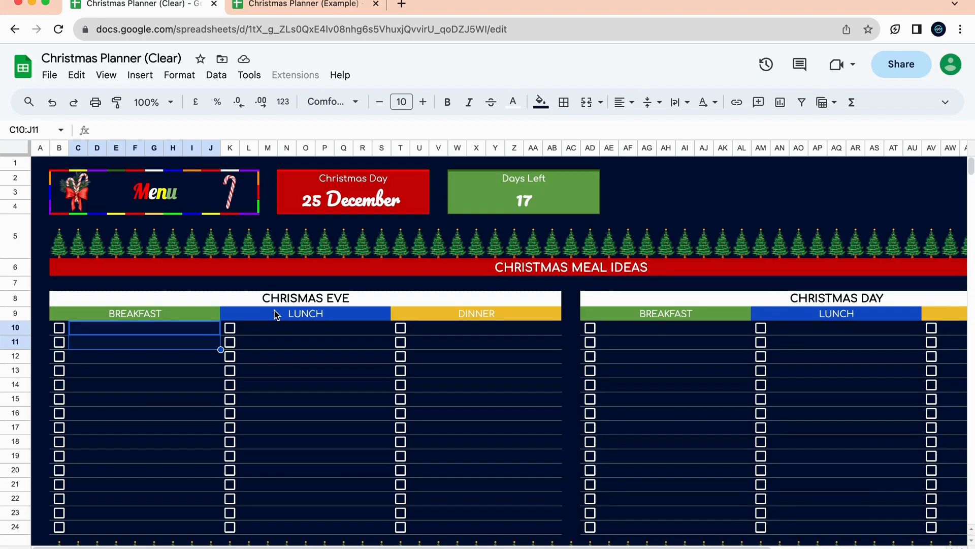
scroll(274, 314, "down", 6)
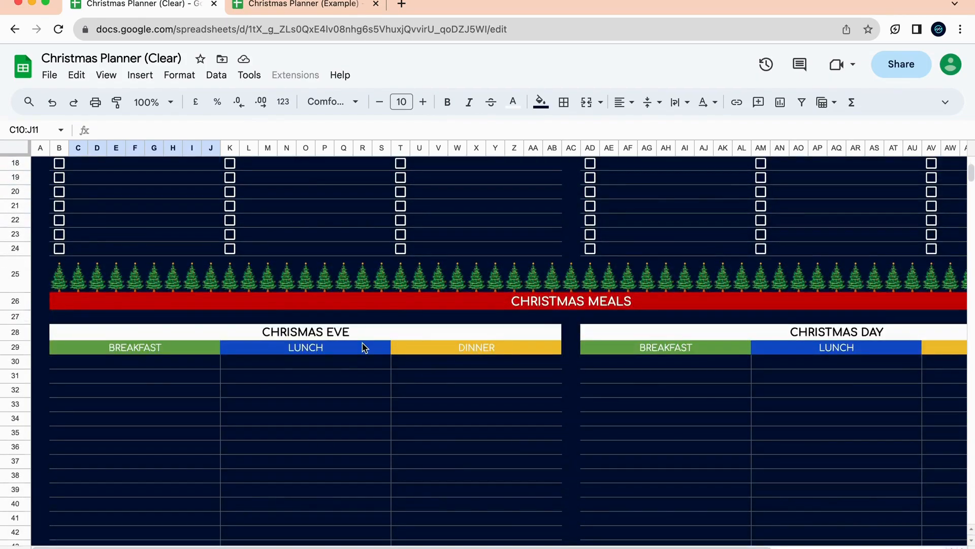
Try entering French Toast in a protected Christmas Meals cell and cancel the warning.
left_click(146, 368)
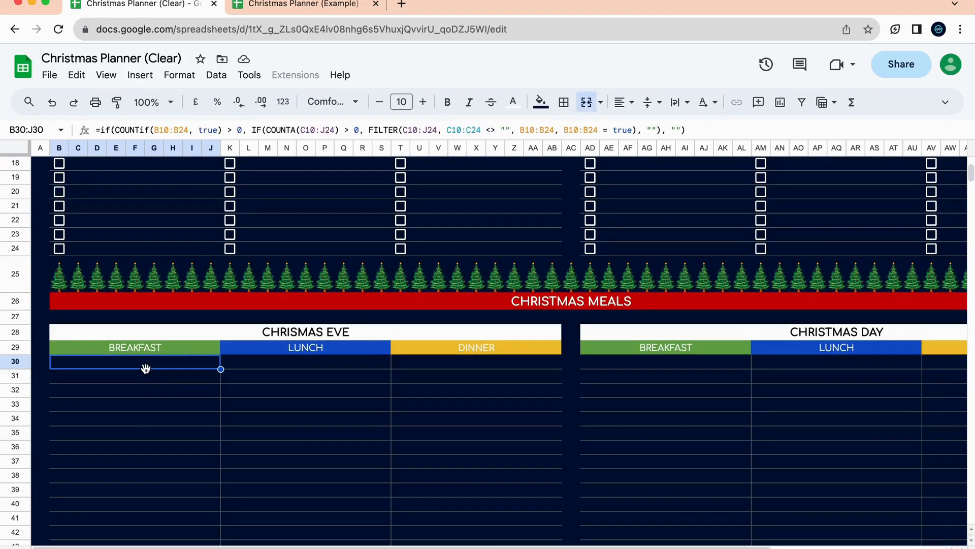
type("French Toast")
key("Return")
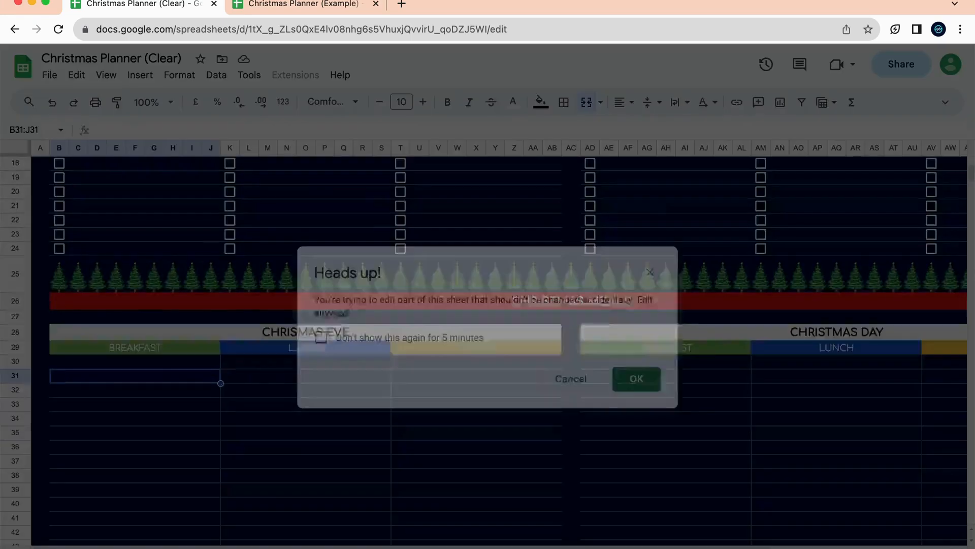
left_click(561, 386)
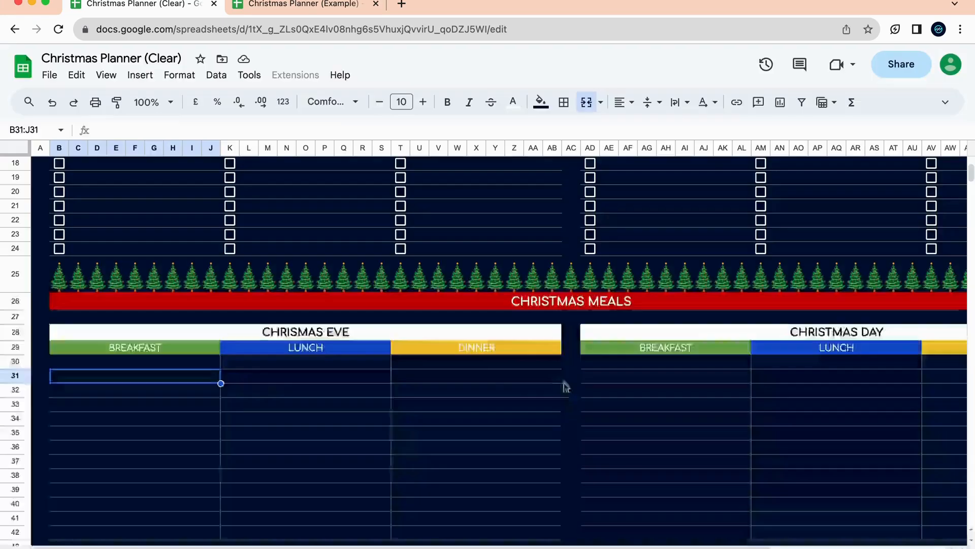
scroll(240, 414, "up", 2)
scroll(240, 416, "up", 1)
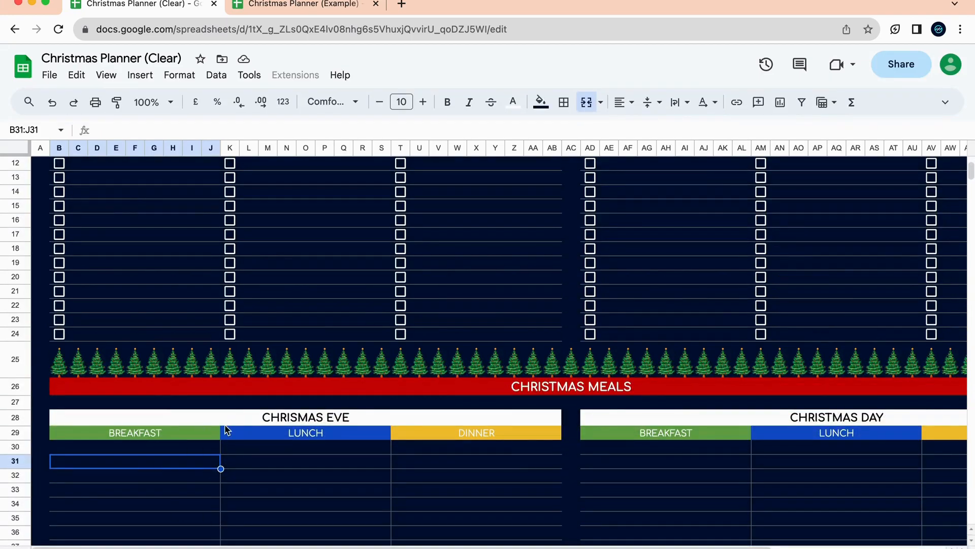
scroll(244, 427, "up", 2)
scroll(406, 453, "up", 2)
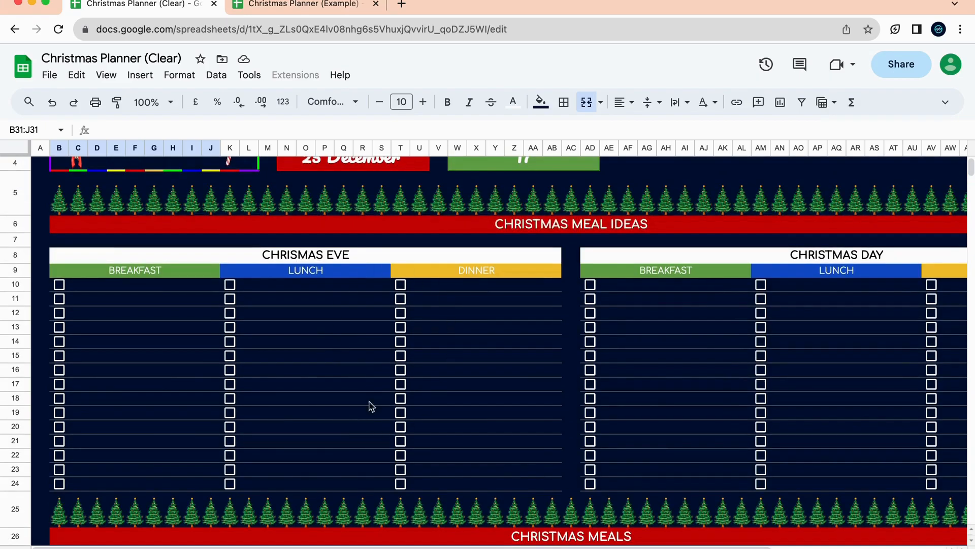
Add French Toast as the first Christmas Eve breakfast idea and tick it.
left_click(126, 283)
type("French Toast")
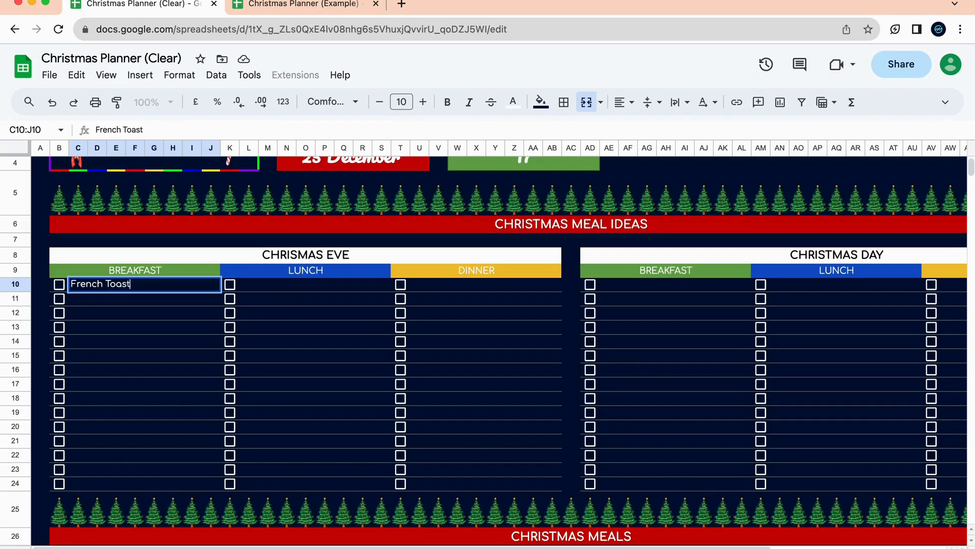
left_click(141, 342)
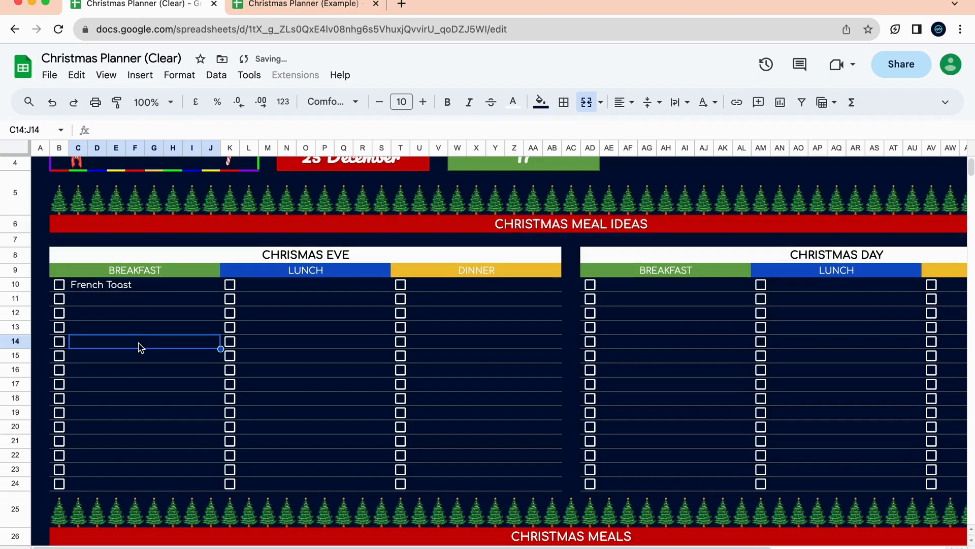
left_click(59, 285)
scroll(142, 391, "down", 5)
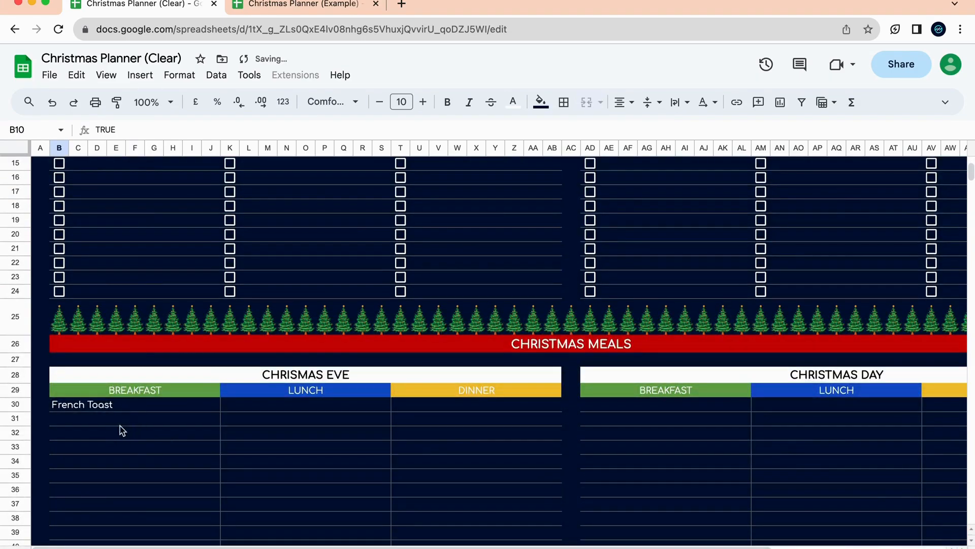
scroll(153, 447, "up", 3)
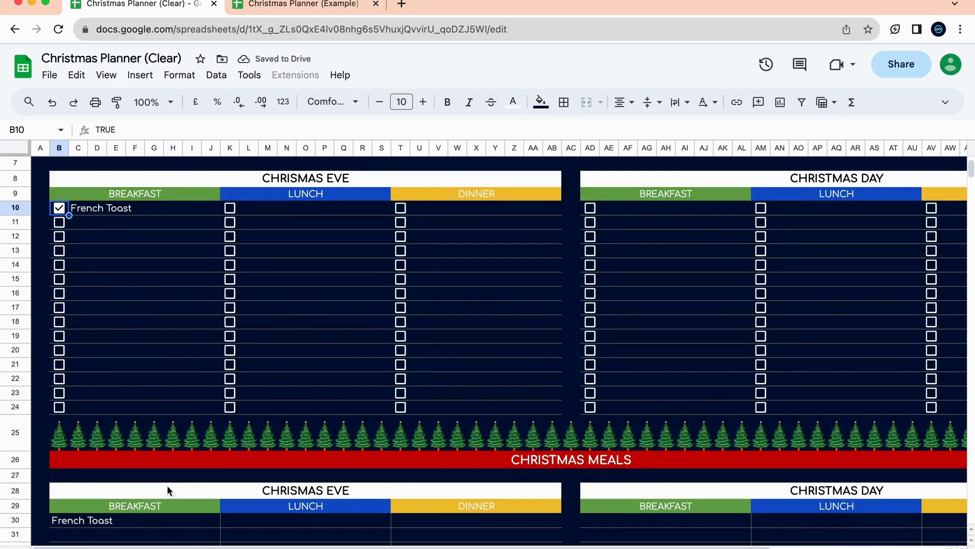
scroll(278, 227, "up", 2)
scroll(446, 239, "right", 3)
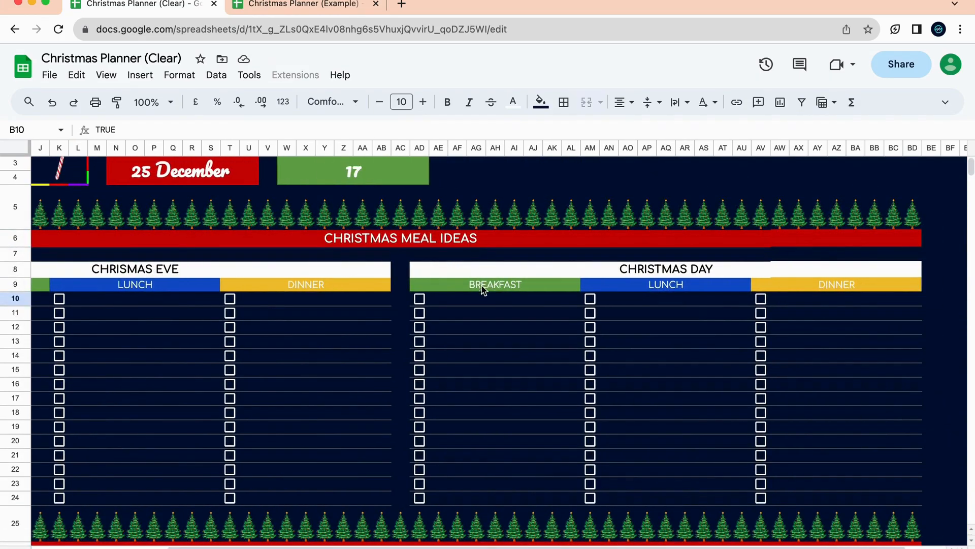
Add French Toast as a ticked Christmas Day breakfast idea.
left_click(486, 301)
type("French Toast")
left_click(419, 299)
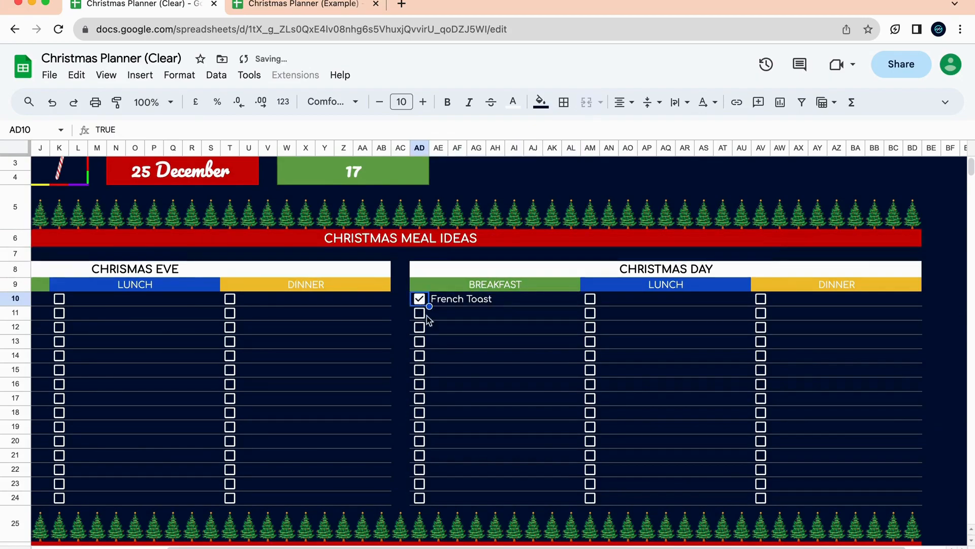
scroll(468, 366, "down", 8)
scroll(457, 366, "up", 10)
scroll(474, 370, "left", 4)
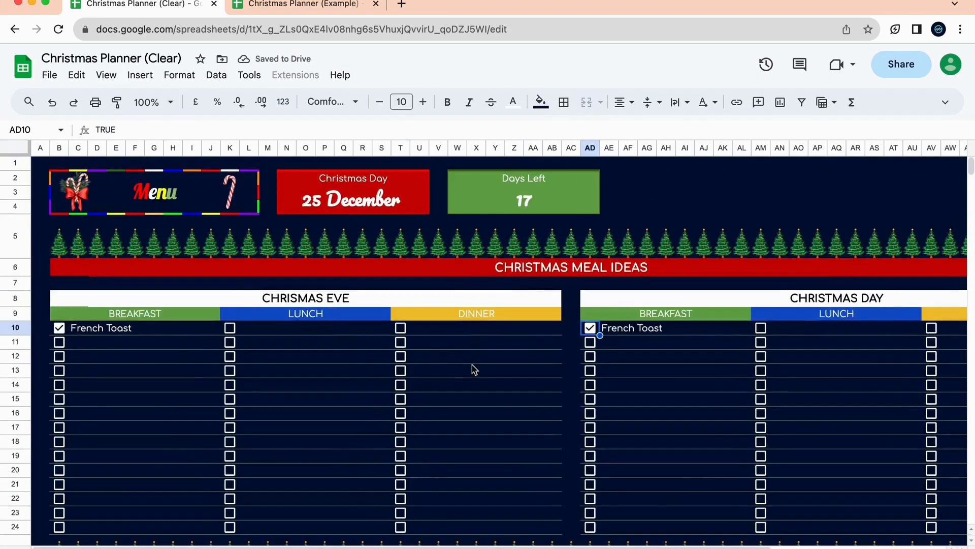
scroll(472, 369, "down", 2)
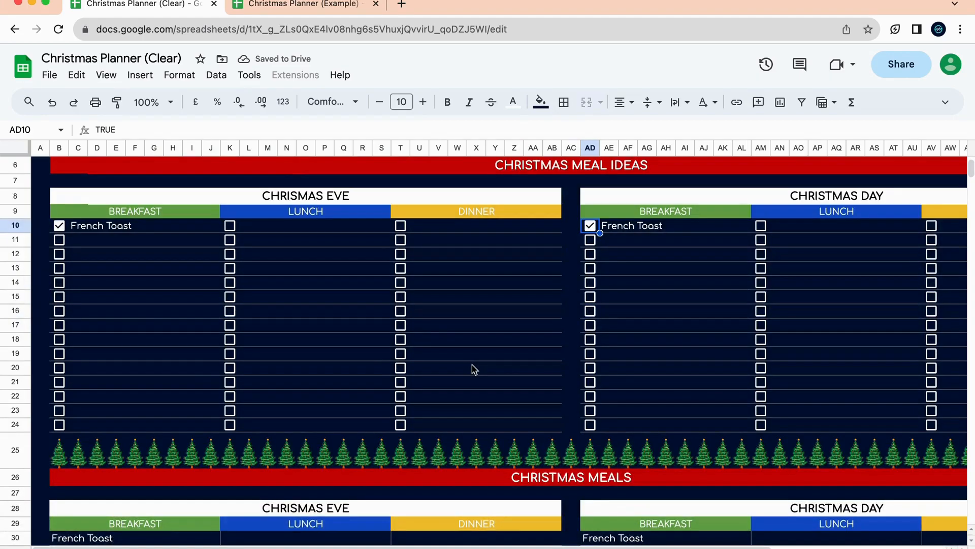
Enter Cranberry Orange Muffins as the second Christmas Eve breakfast idea.
left_click(144, 241)
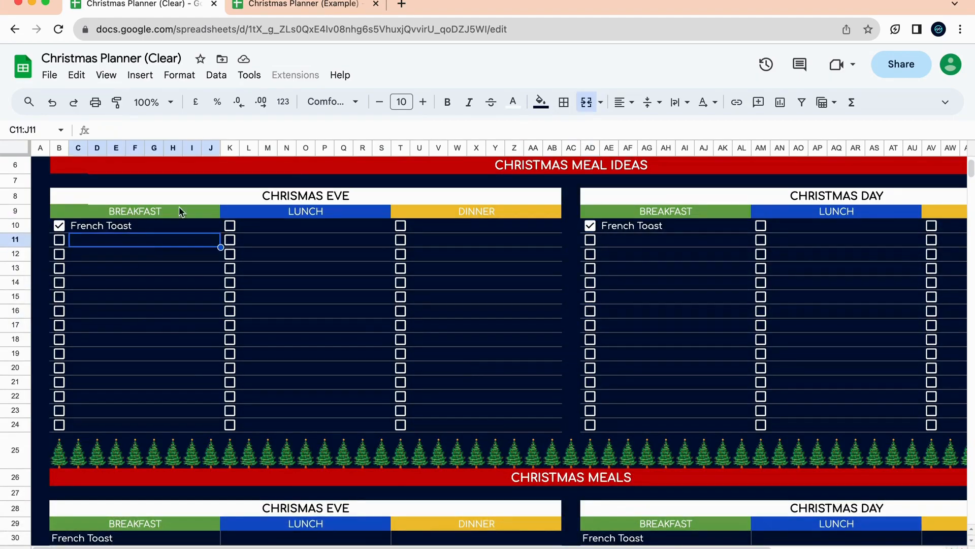
type("Crandberry Orange")
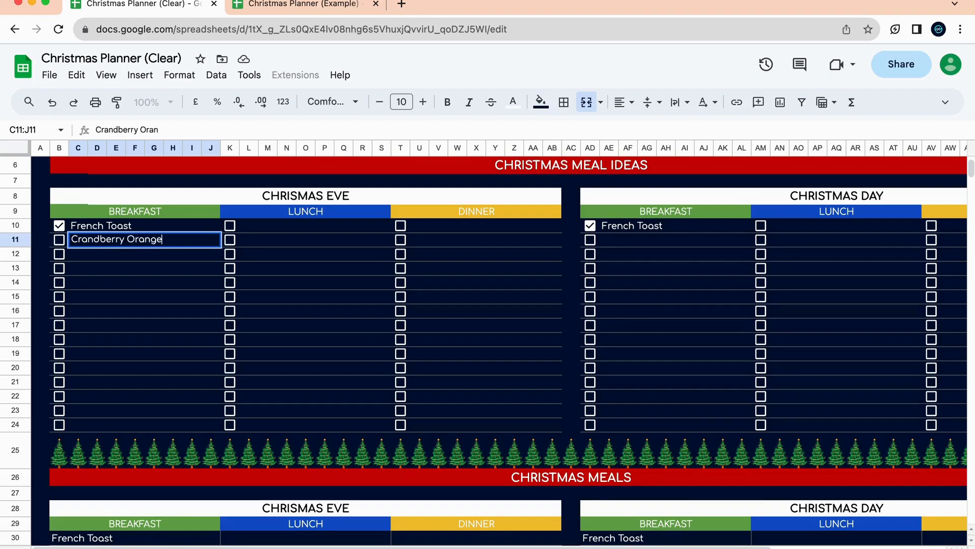
type(" Muffins")
left_click(325, 13)
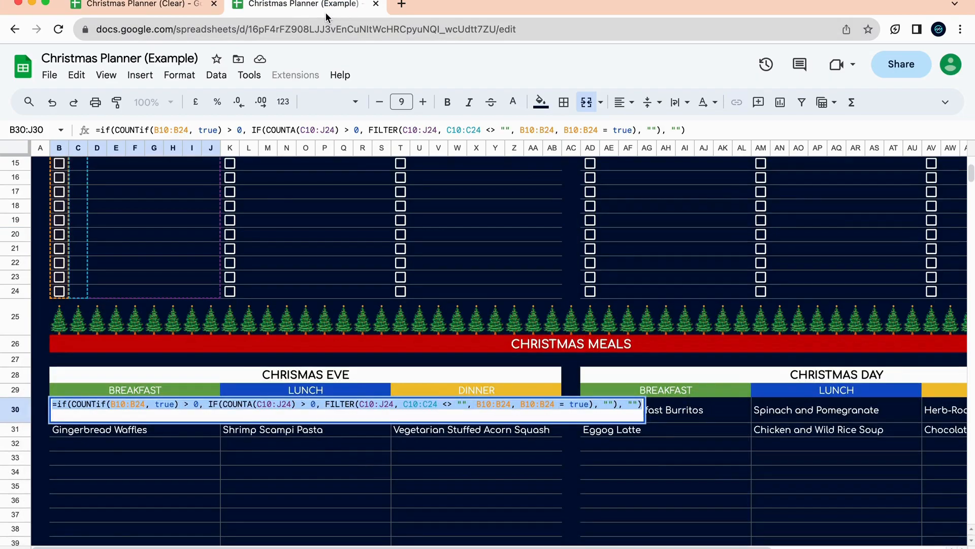
left_click(355, 248)
scroll(356, 247, "up", 5)
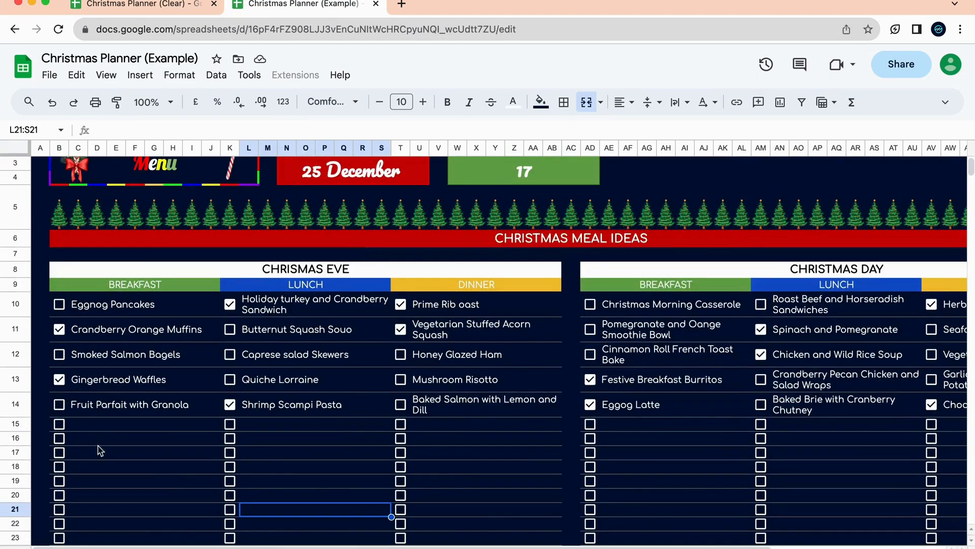
Add Gingerbread Waffles as the third Christmas Eve breakfast idea.
left_click(134, 5)
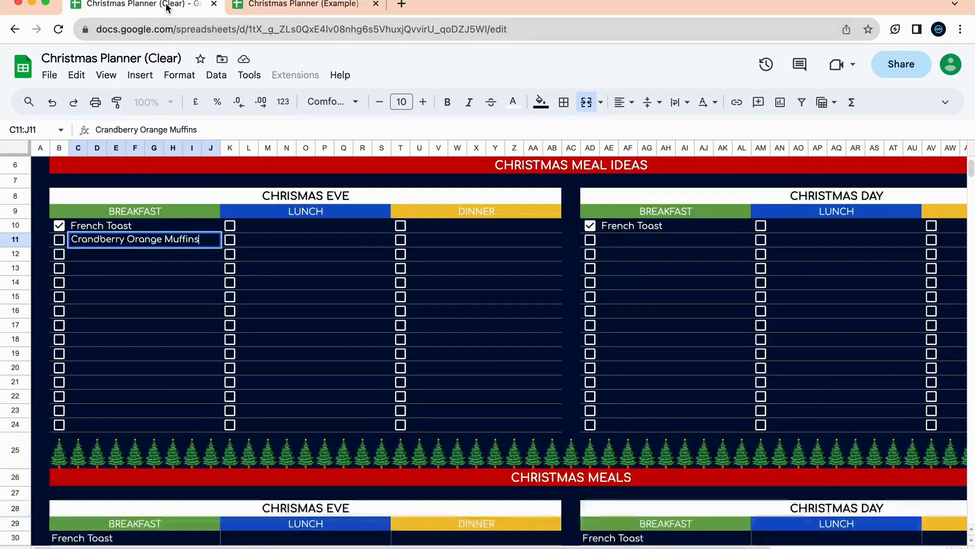
left_click(142, 254)
type("Ginge")
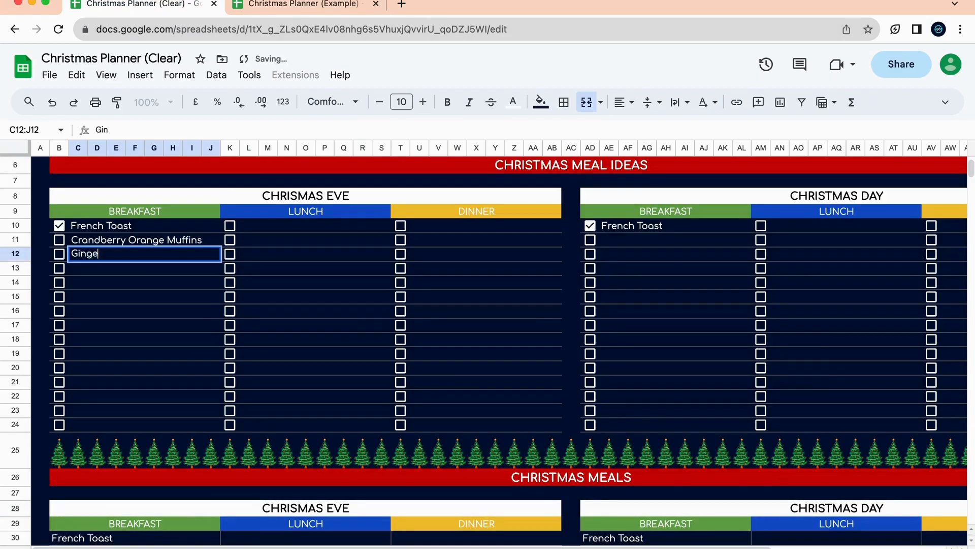
type("rbread Waffle")
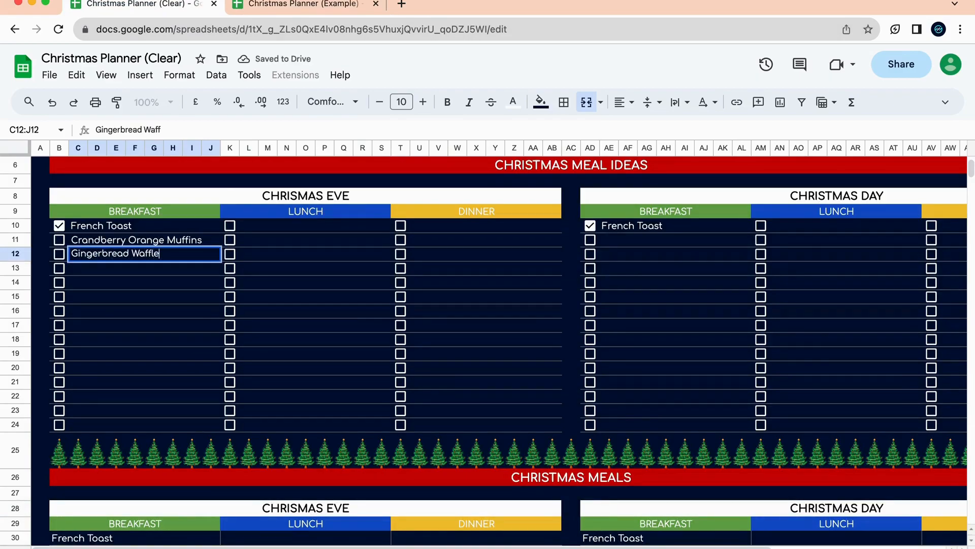
type("s")
key("Return")
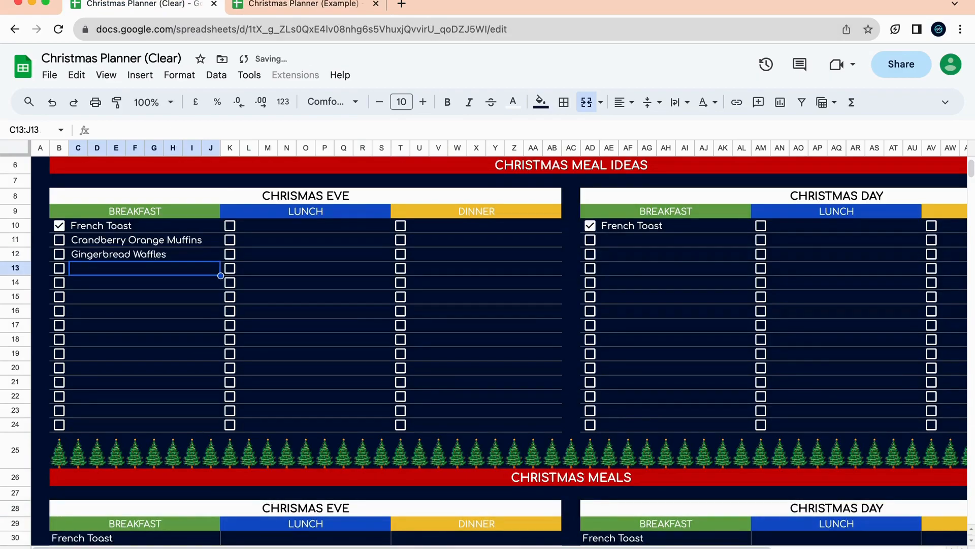
Enter Fruit Parfait with Granola as the next Christmas Eve breakfast idea in C13.
left_click(323, 6)
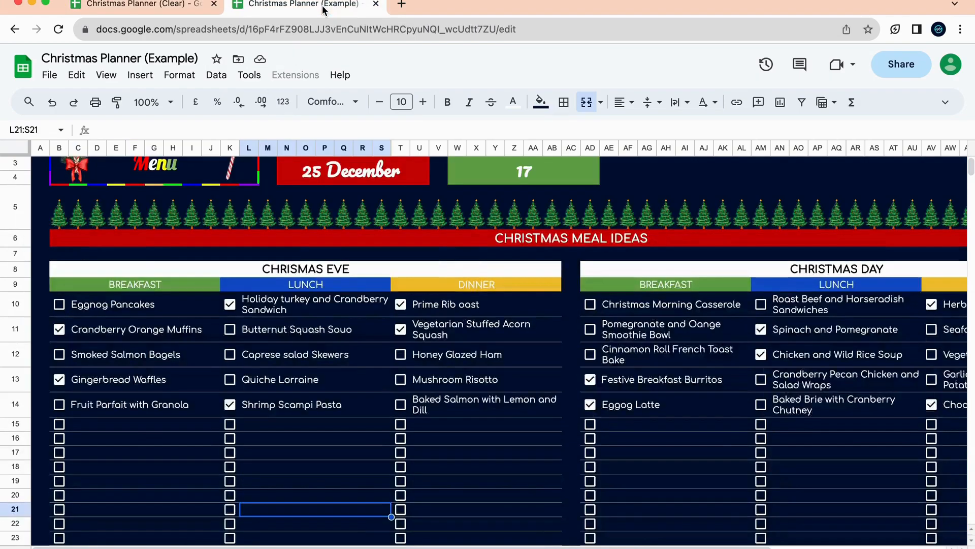
left_click(128, 4)
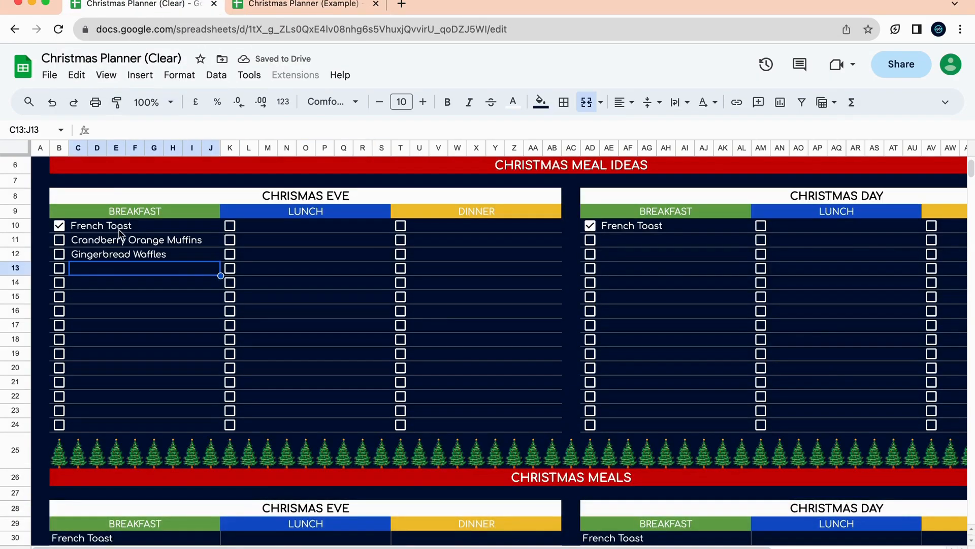
type("Fruit ")
type("Parfoait with Gra")
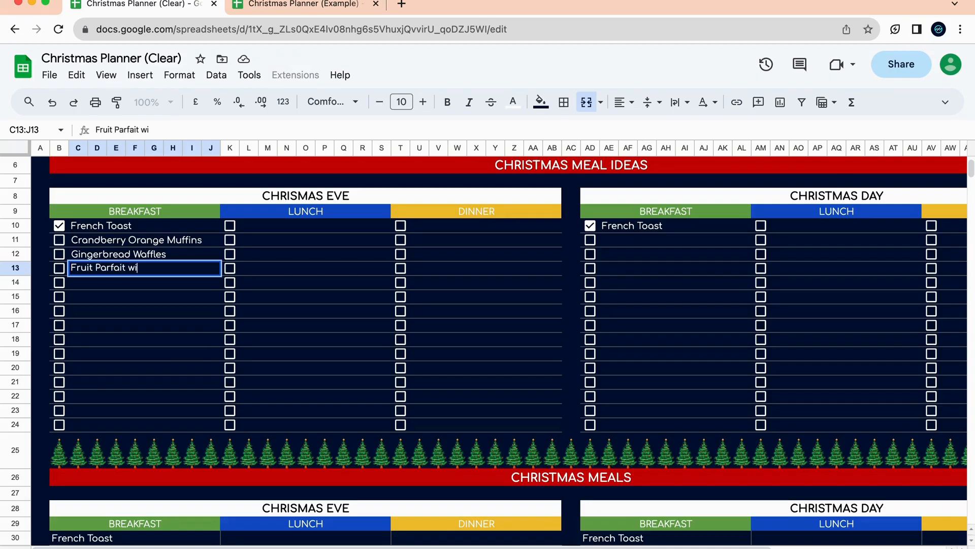
type("nolas")
left_click(104, 326)
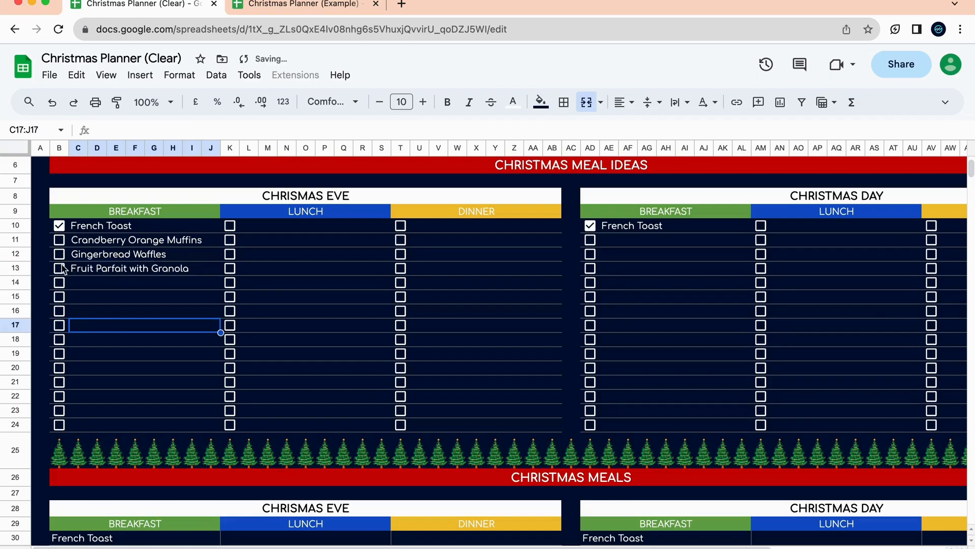
Tick the Gingerbread Waffles checkbox for Christmas Eve breakfast.
scroll(139, 351, "down", 5)
scroll(135, 348, "up", 3)
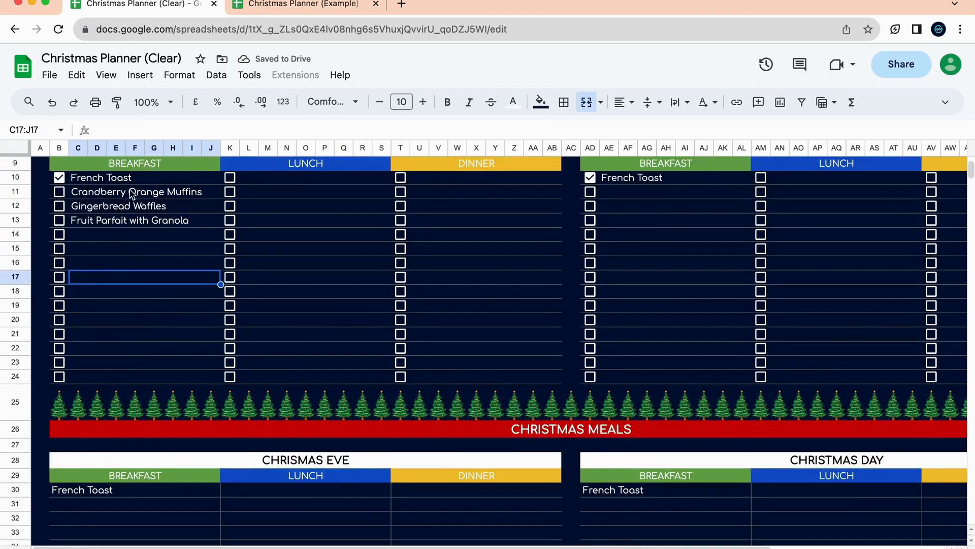
left_click(59, 205)
scroll(127, 308, "down", 2)
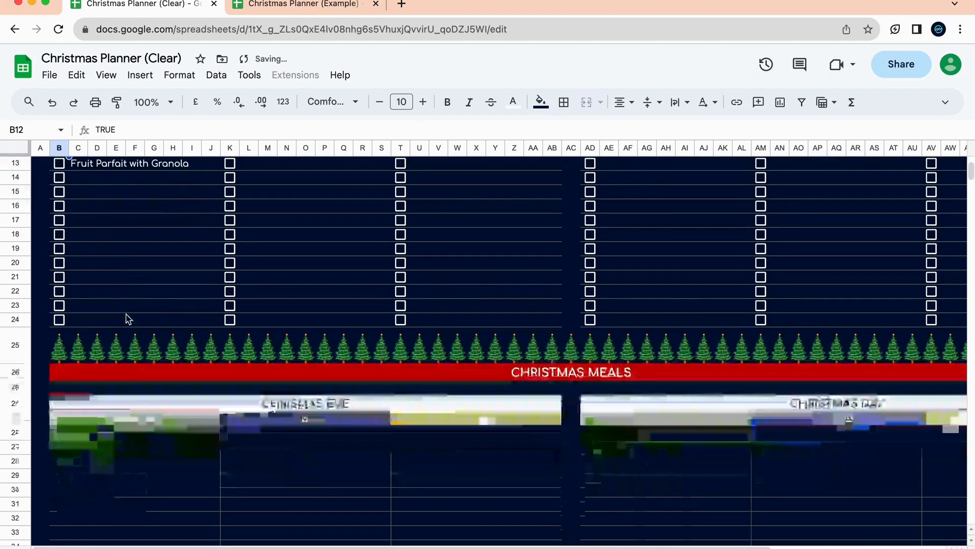
scroll(152, 384, "up", 3)
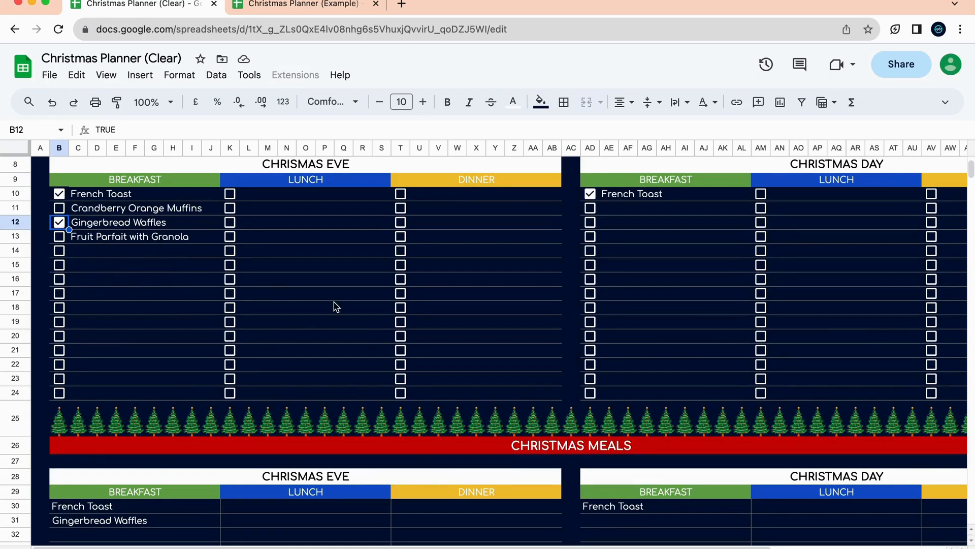
scroll(333, 305, "right", 5)
scroll(334, 305, "up", 3)
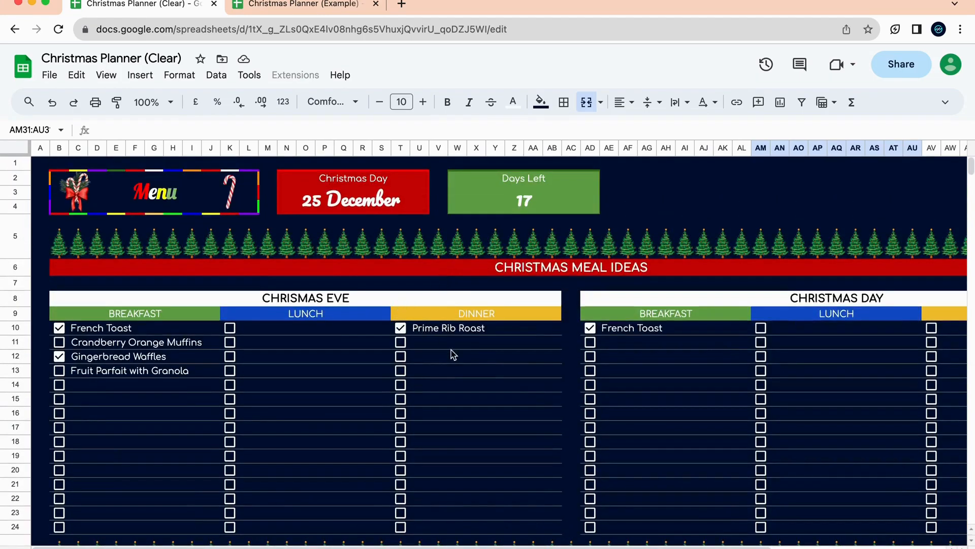
Tick the Prime Rib Roast checkbox as the Christmas Eve dinner.
left_click(460, 328)
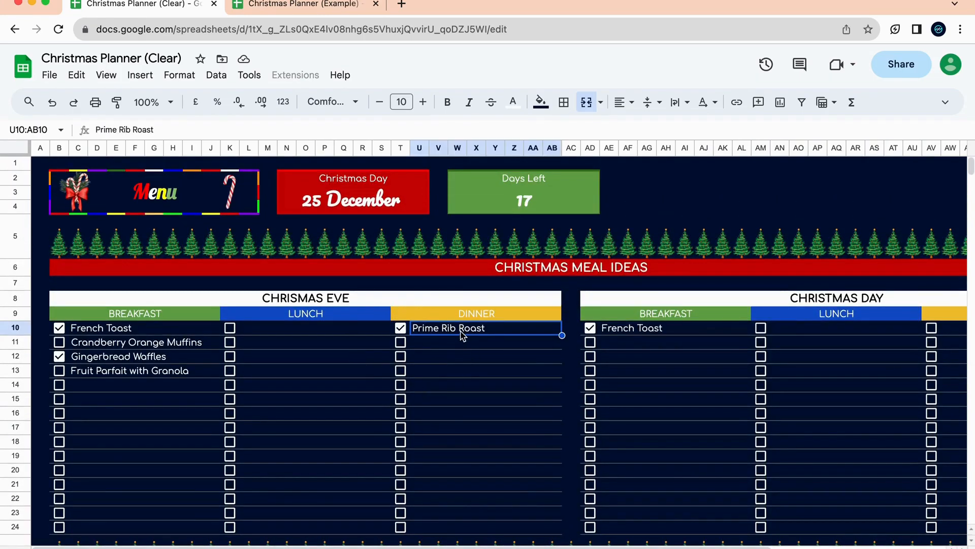
left_click(400, 328)
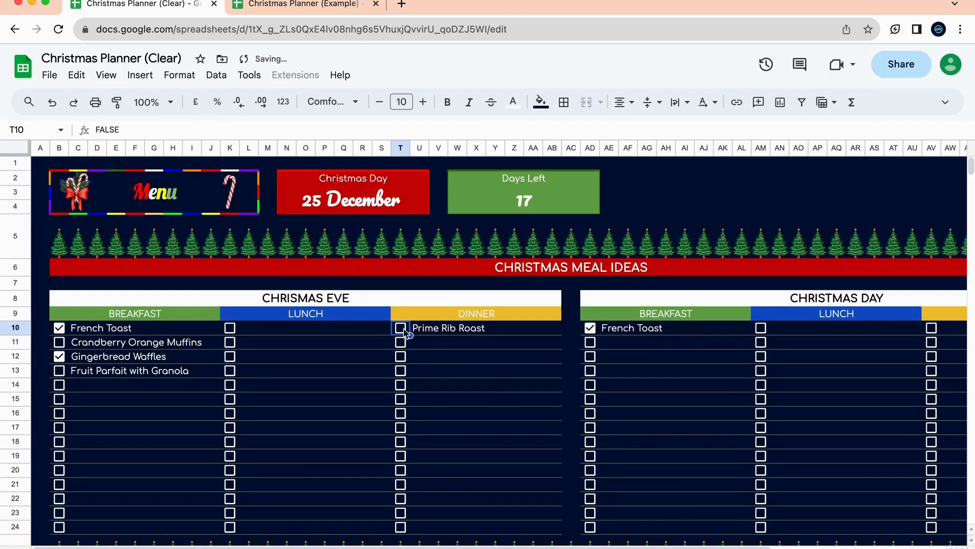
scroll(399, 249, "down", 5)
scroll(397, 248, "up", 1)
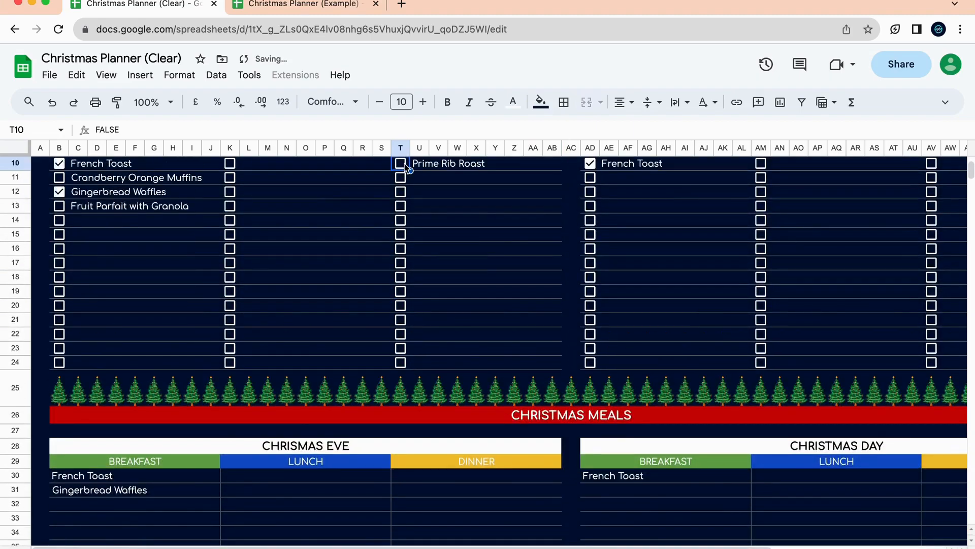
left_click(401, 163)
scroll(473, 441, "up", 3)
scroll(473, 447, "right", 5)
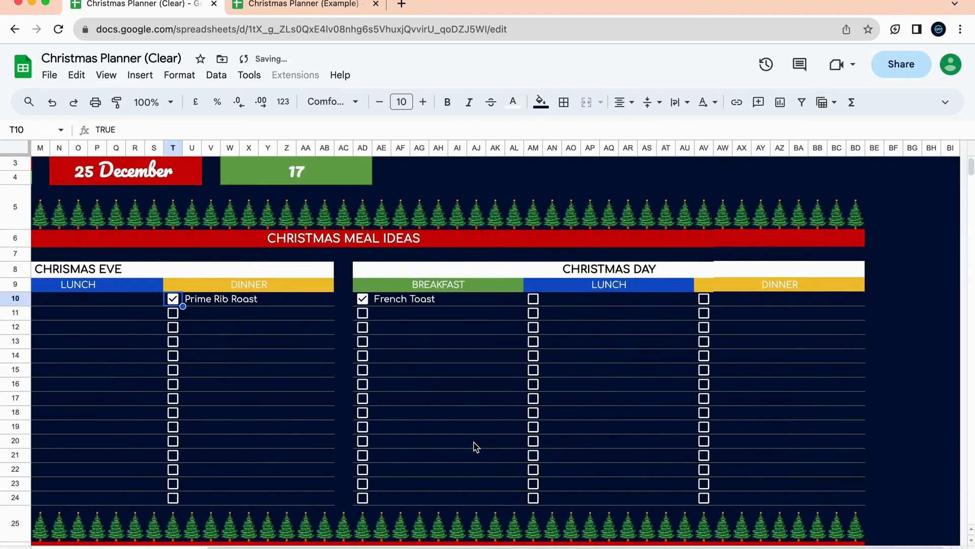
Enter Peanut Butter Sandwiches in the first Christmas Day lunch cell.
left_click(760, 306)
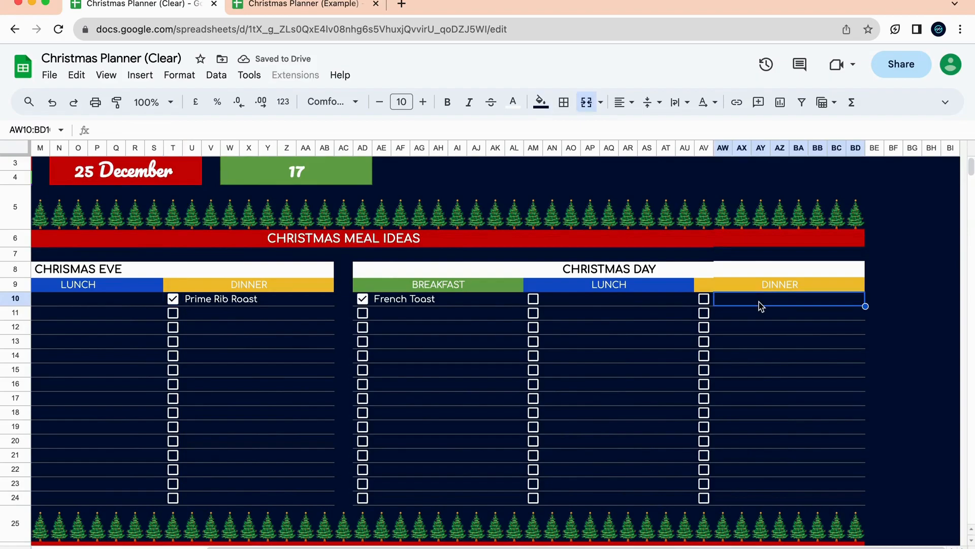
left_click(650, 309)
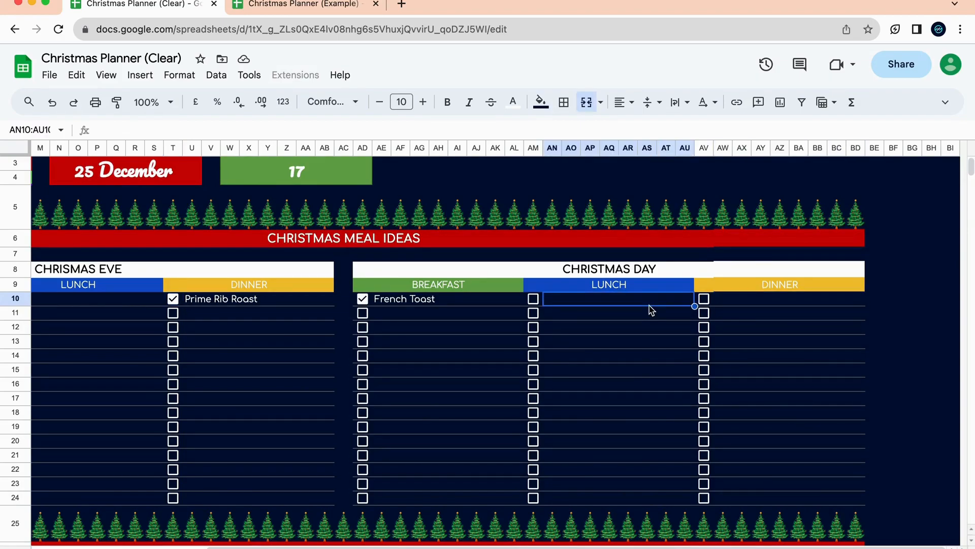
type("Peanut Butter Sandwic")
type("hed")
key("BackSpace")
type("s")
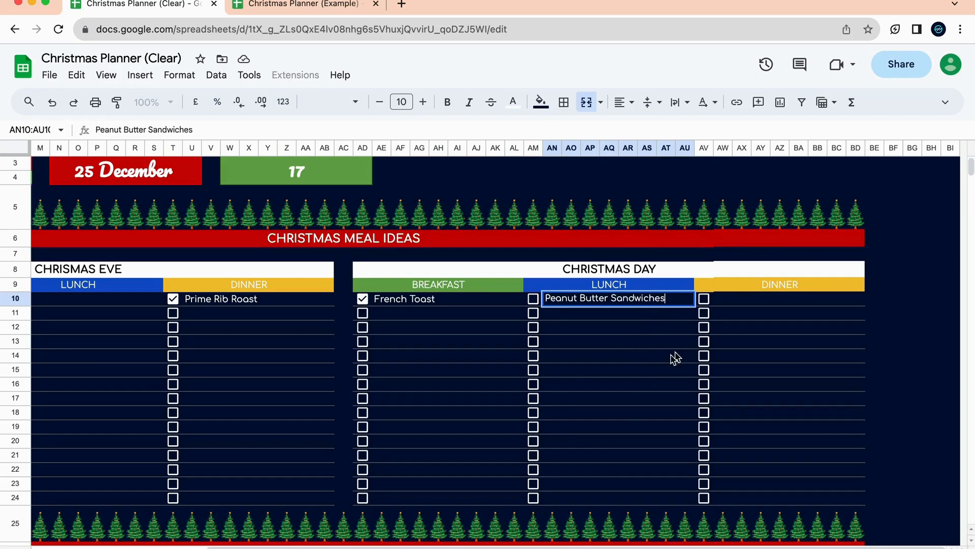
left_click(629, 385)
scroll(544, 307, "down", 4)
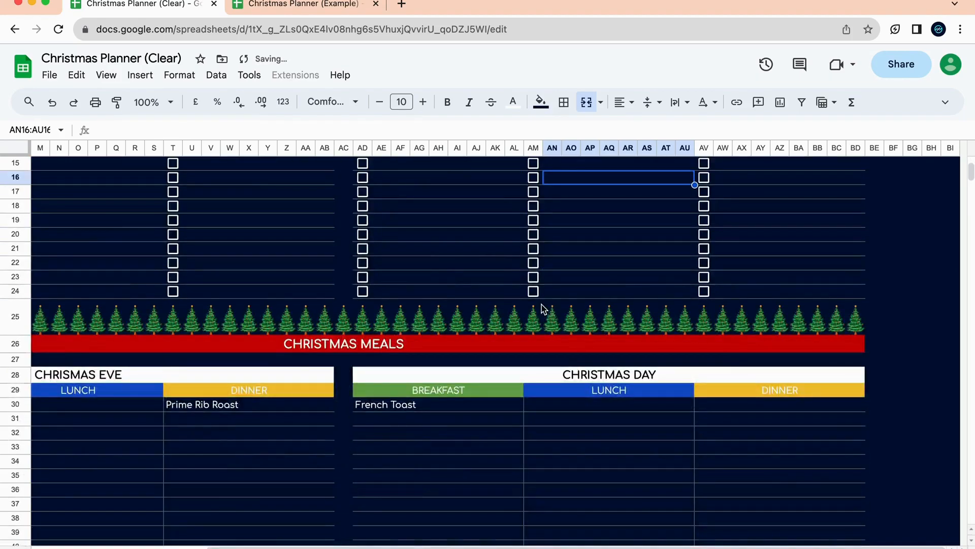
scroll(543, 307, "up", 3)
Enter Chicken and Wild Rice Soup in the next Christmas Day lunch cell.
left_click(303, 7)
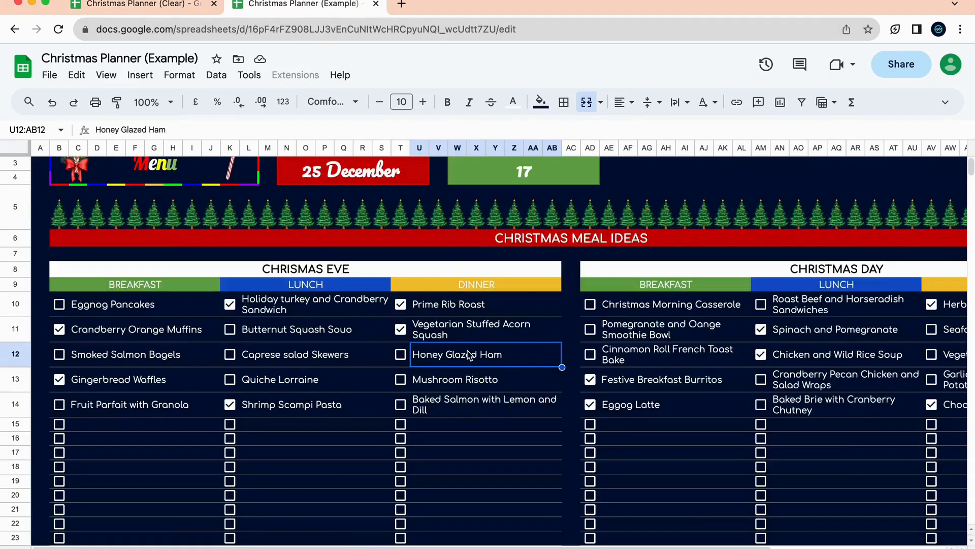
scroll(468, 354, "right", 5)
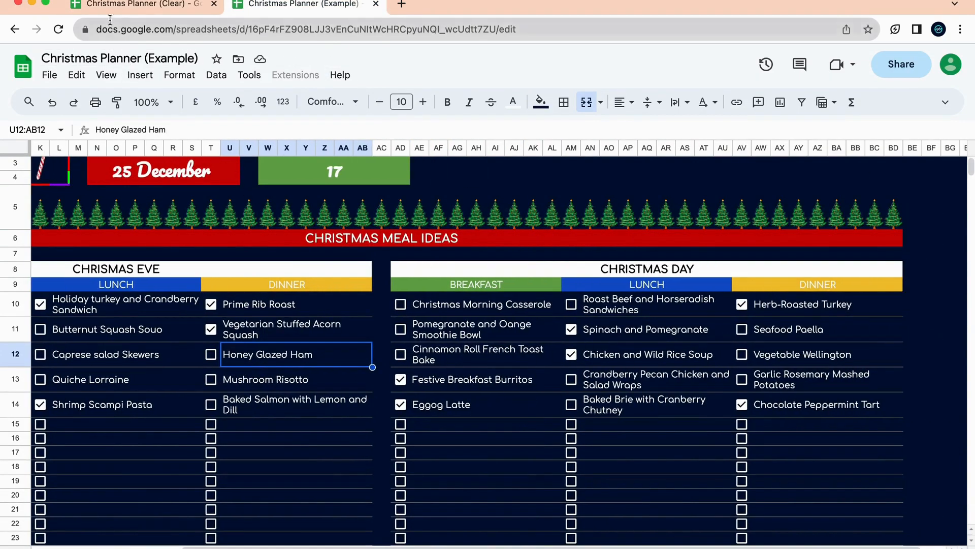
left_click(133, 11)
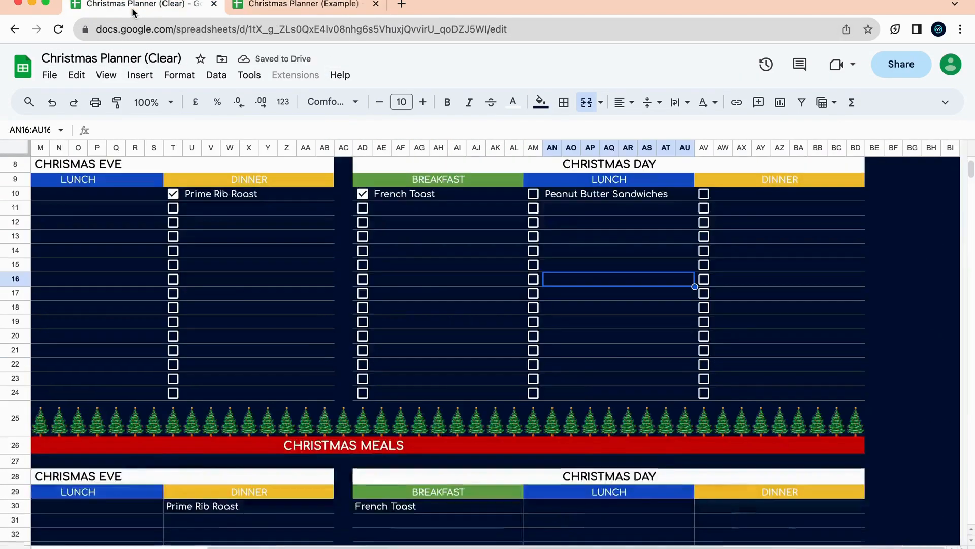
left_click(575, 199)
left_click(597, 213)
type("CHICKEN")
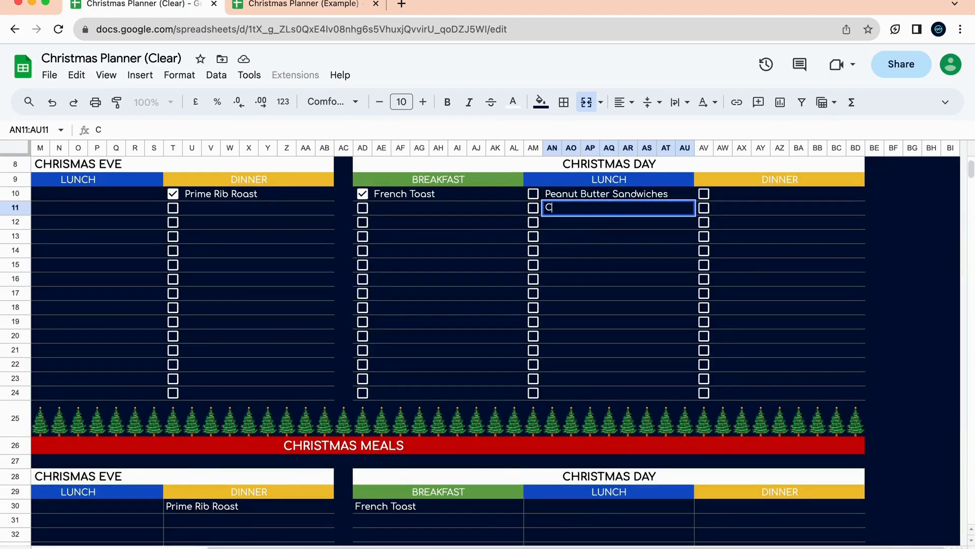
key("BackSpace")
key("BackSpace")
key("BackSpace")
key("BackSpace")
key("BackSpace")
key("BackSpace")
type("hicken and Wild R")
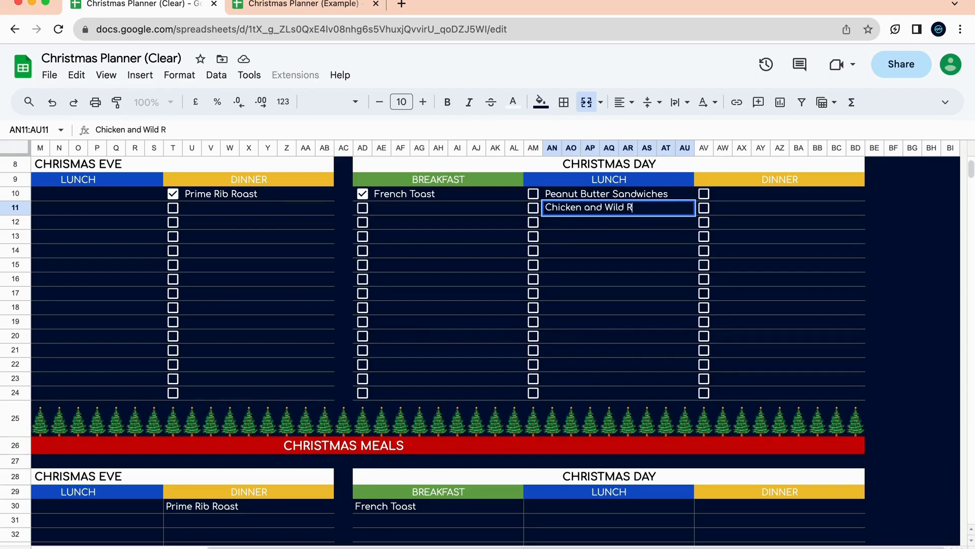
type("ice Suo")
type("up")
key("Return")
Tick the Chicken and Wild Rice Soup checkbox for Christmas Day lunch.
left_click(533, 207)
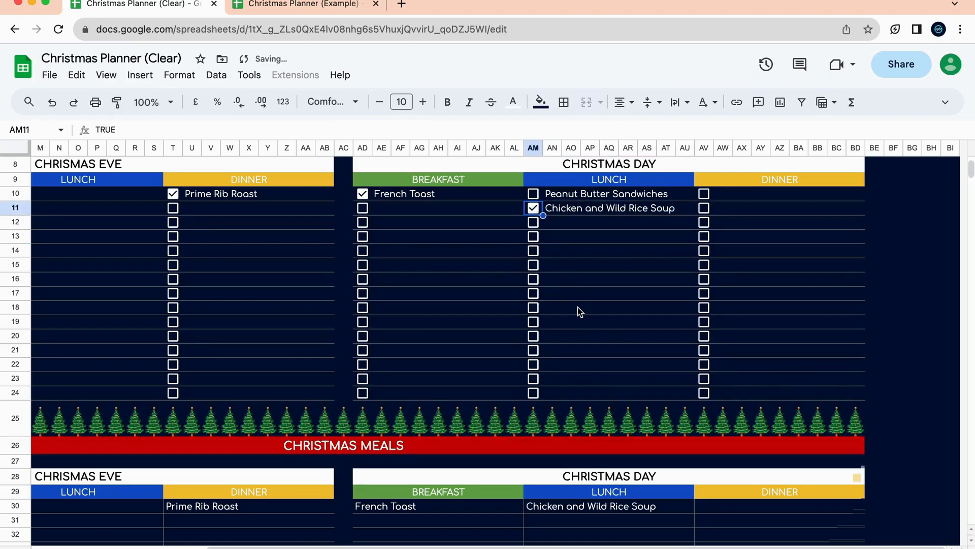
scroll(584, 325, "down", 5)
scroll(621, 457, "left", 5)
scroll(621, 457, "down", 5)
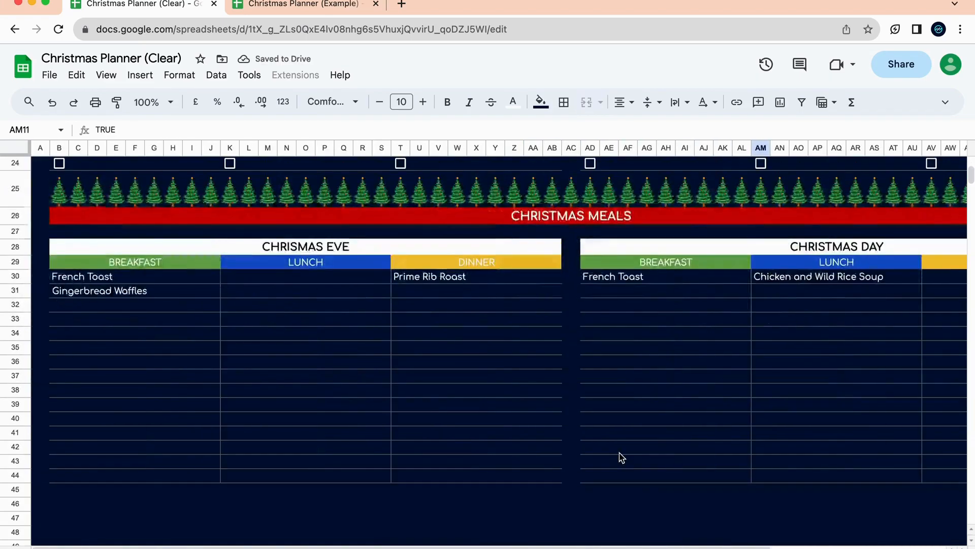
scroll(270, 273, "up", 4)
scroll(185, 193, "right", 1)
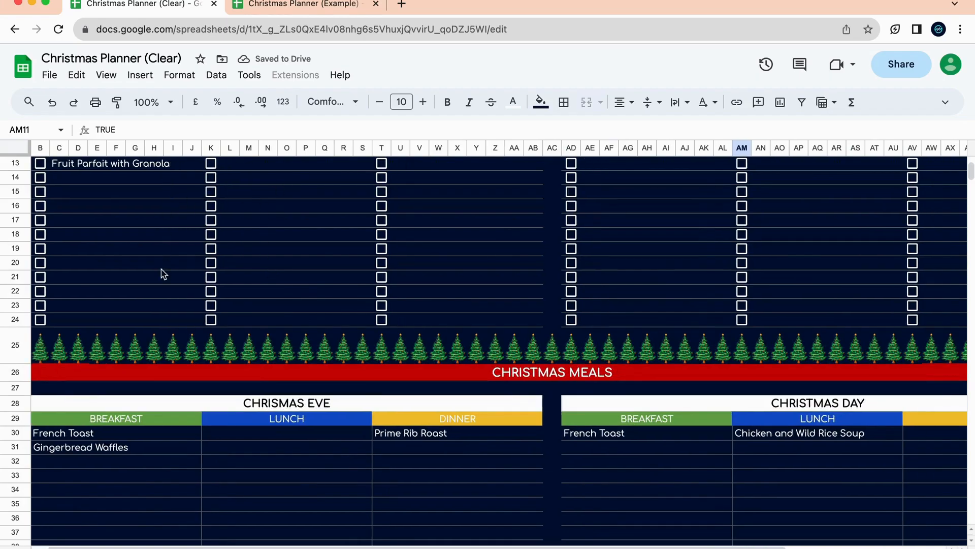
scroll(254, 394, "down", 3)
scroll(255, 394, "left", 1)
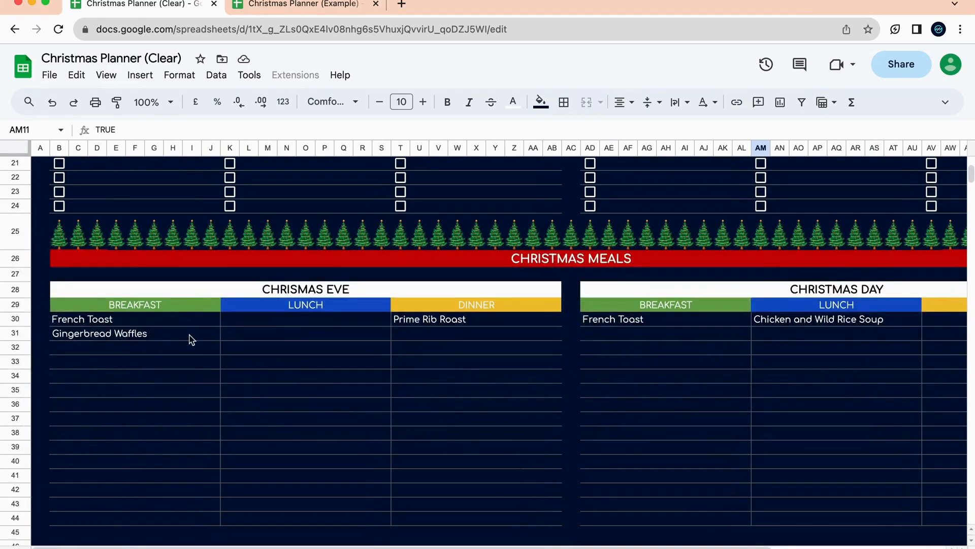
left_click(544, 354)
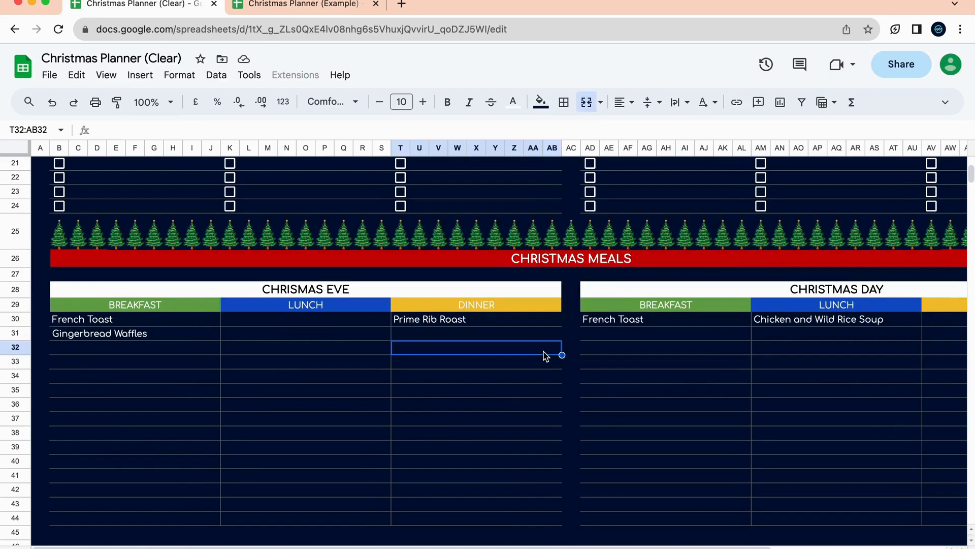
left_click(666, 437)
scroll(665, 442, "up", 7)
scroll(665, 442, "right", 3)
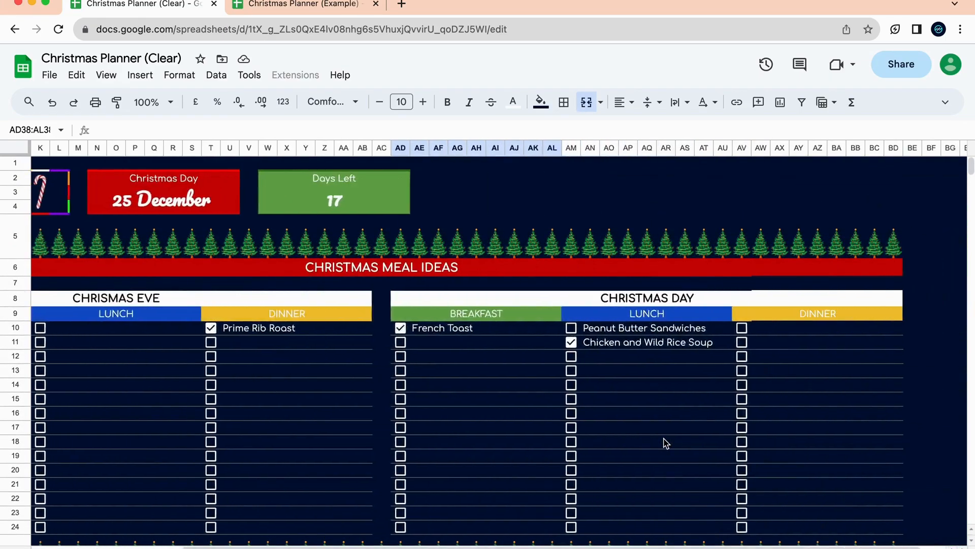
scroll(666, 442, "left", 3)
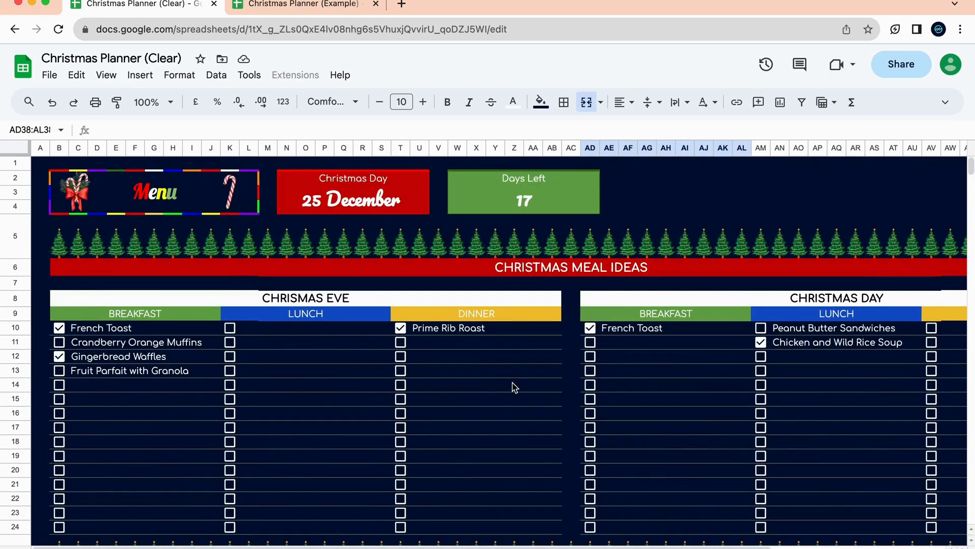